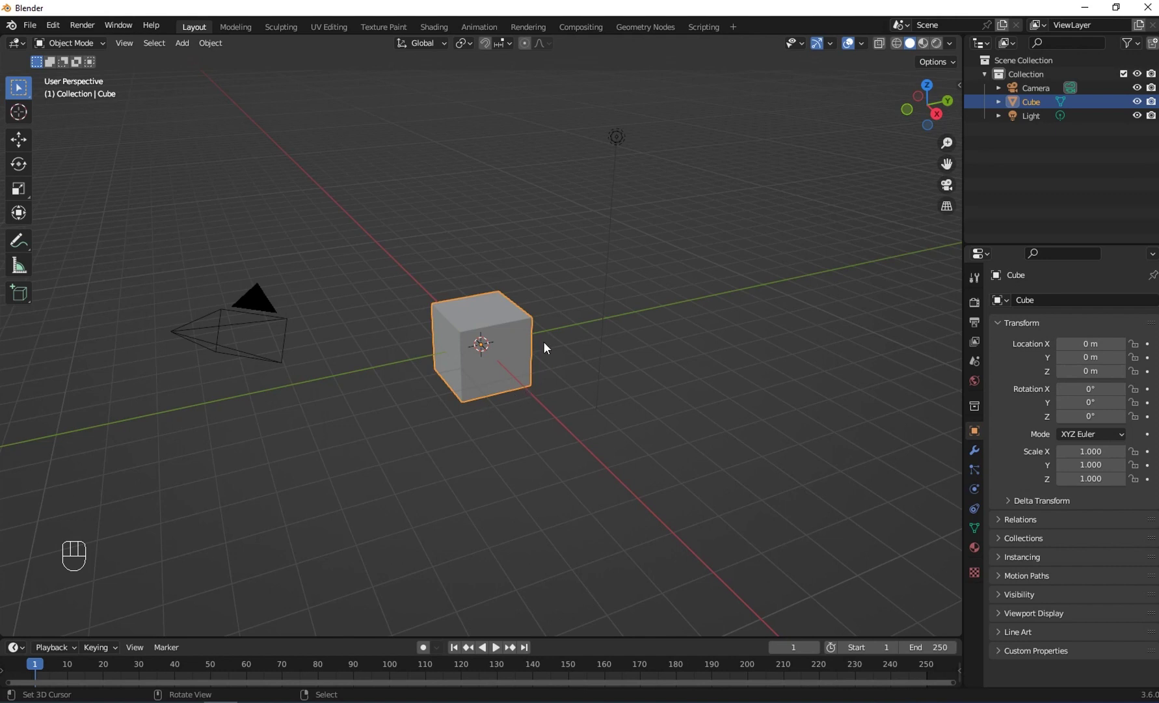
Delete all the default objects in the scene: the camera, cube and light
{"action": "key", "text": "a"}
{"action": "key", "text": "x"}
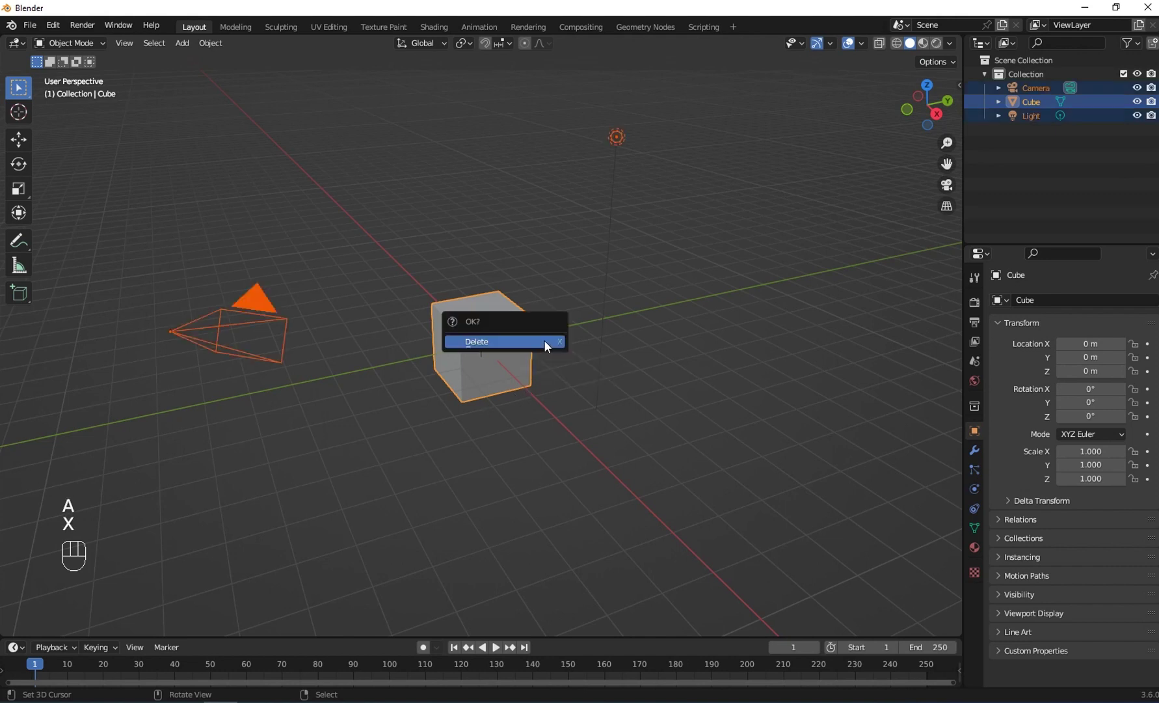
{"action": "left_click", "coordinate": [544, 340]}
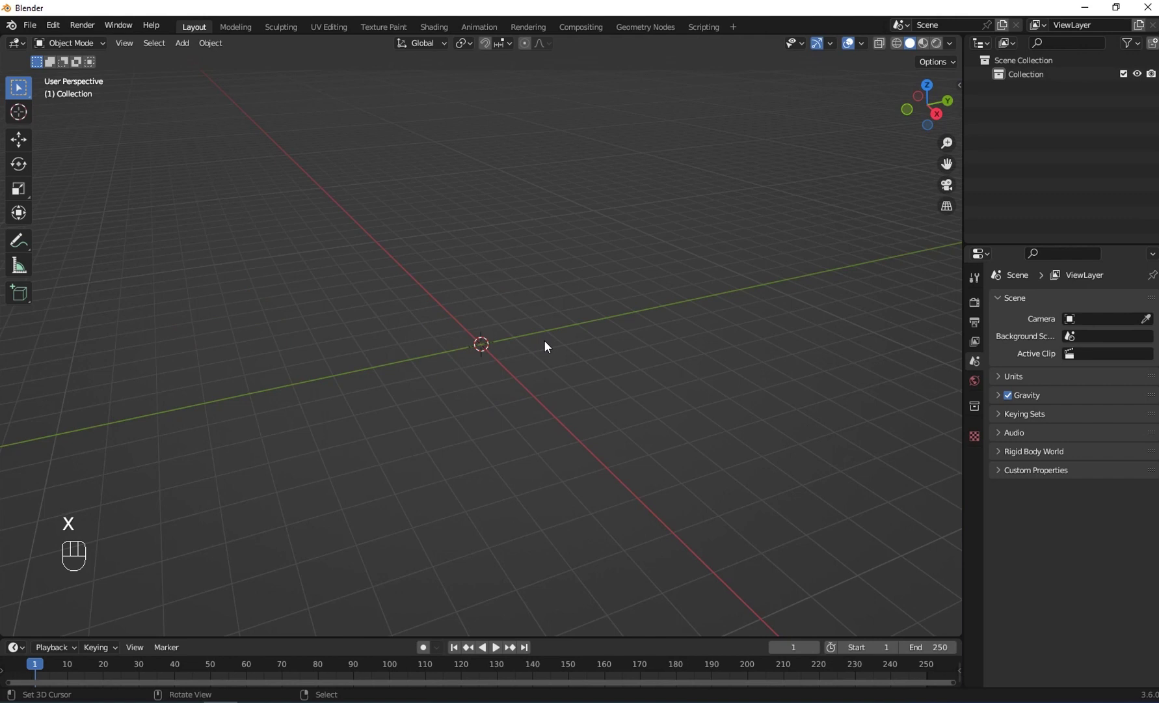
Switch to the front orthographic view and add a cube mesh at the world origin
{"action": "key", "text": "KP_1"}
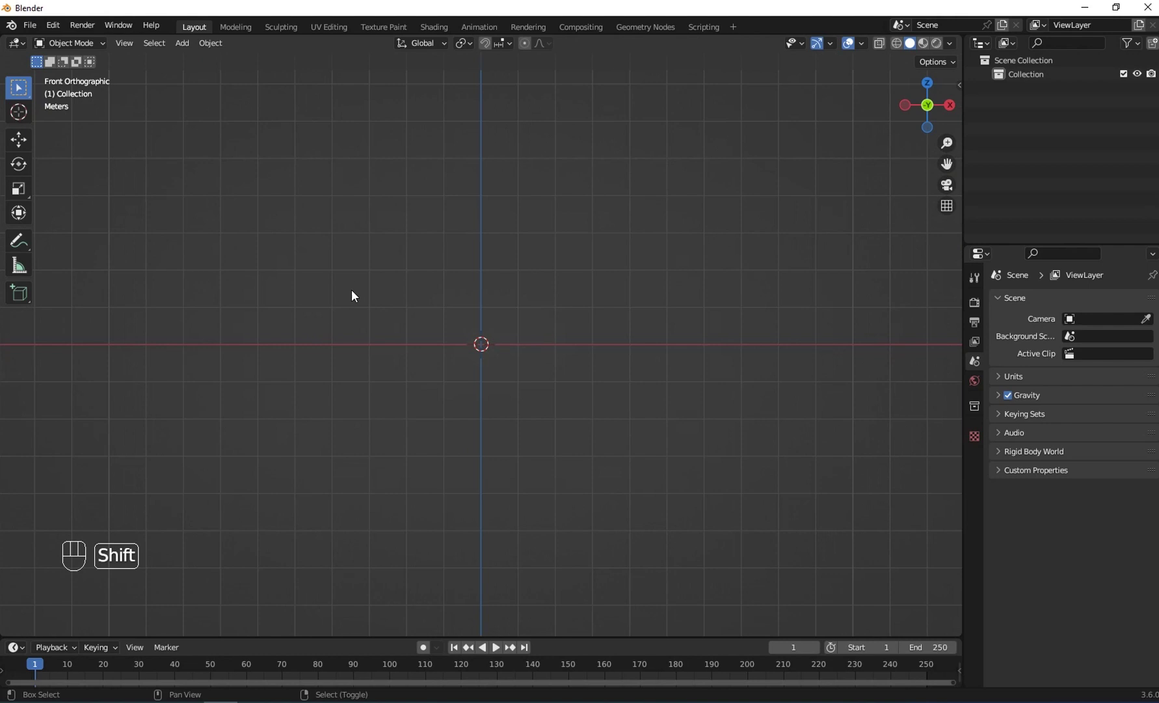
{"action": "key", "text": "shift+a"}
{"action": "mouse_move", "coordinate": [356, 281]}
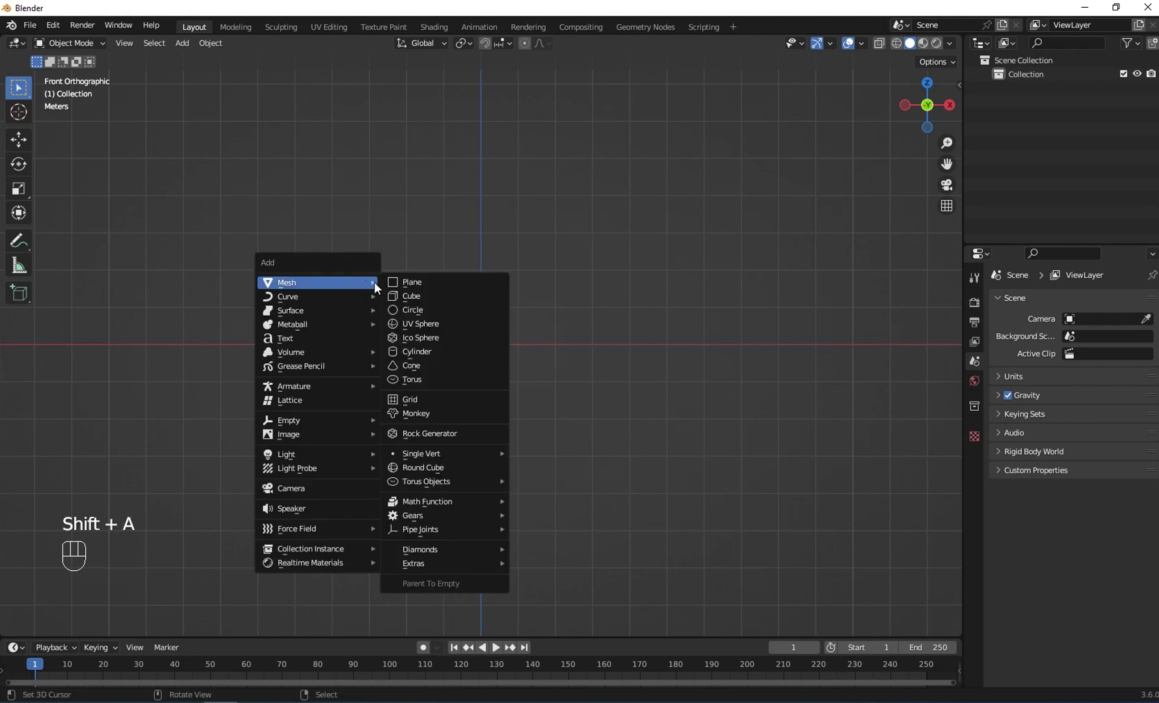
{"action": "left_click", "coordinate": [404, 296]}
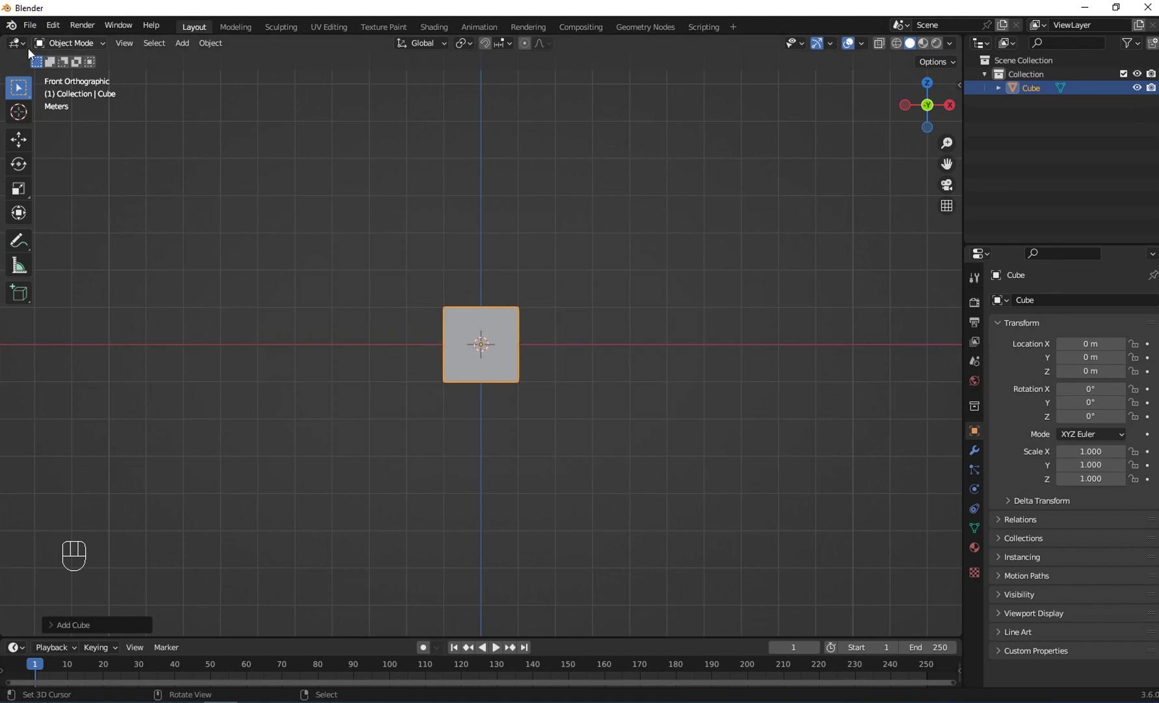
Enter Edit Mode on the cube and merge all its vertices at center into a single point
{"action": "left_click", "coordinate": [71, 46]}
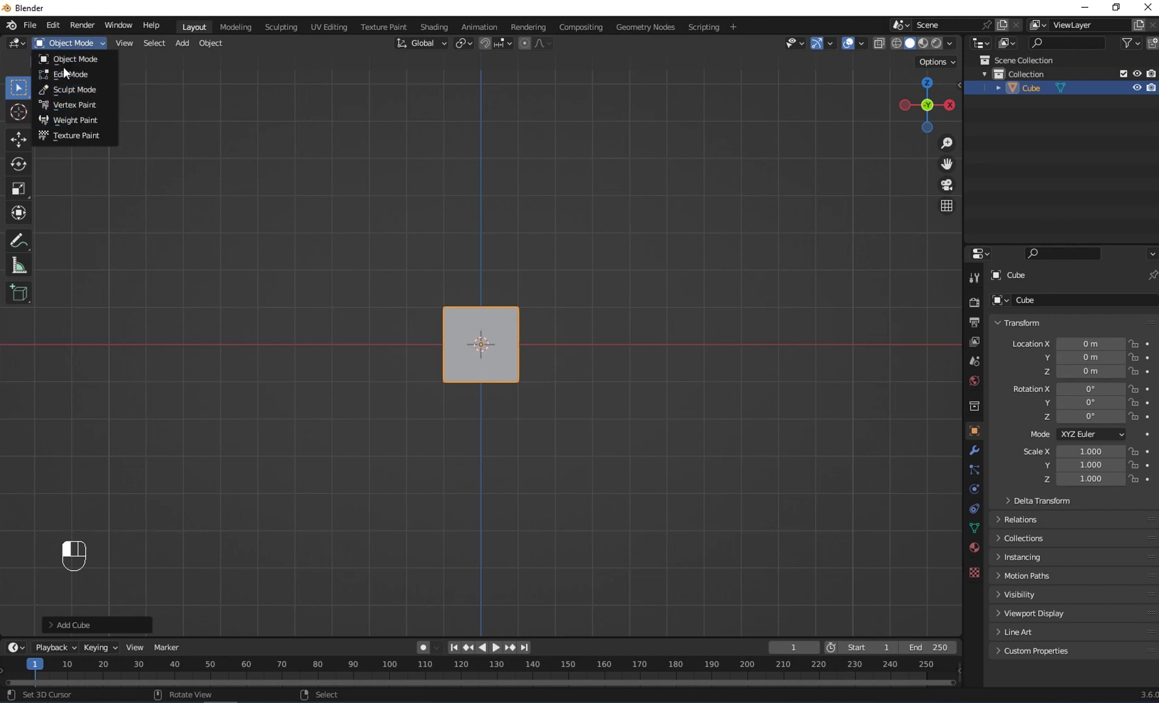
{"action": "left_click", "coordinate": [60, 74]}
{"action": "middle_click_drag", "start_coordinate": [378, 152], "coordinate": [236, 95]}
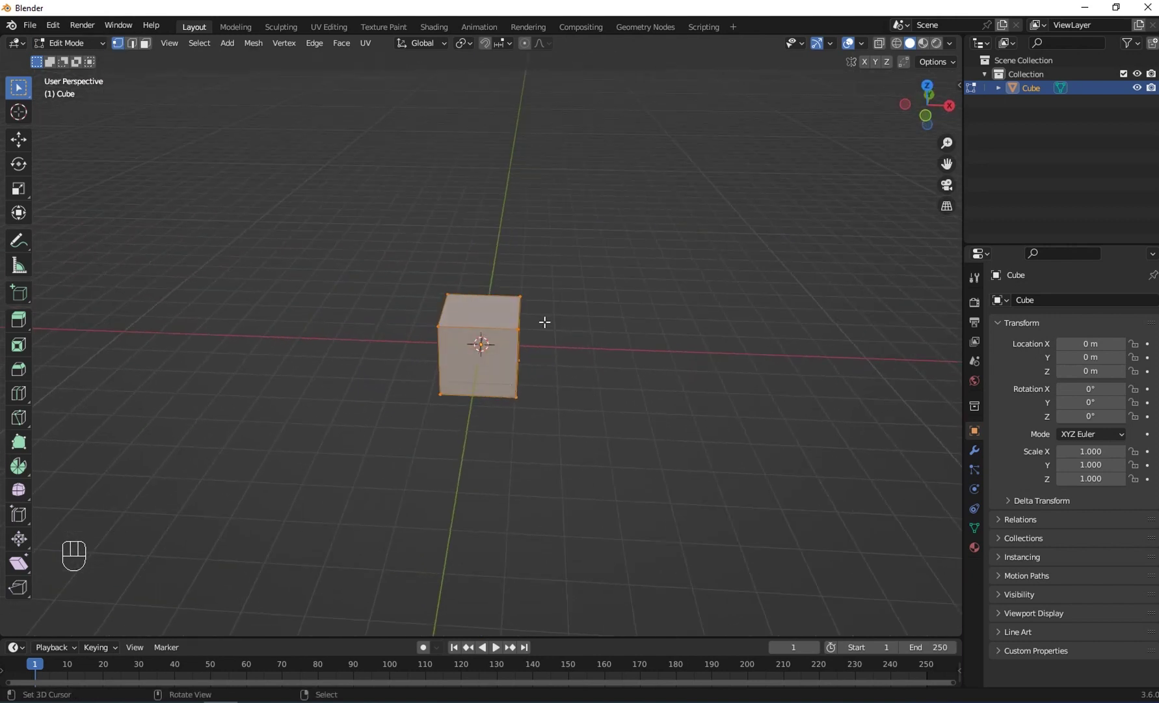
{"action": "middle_click_drag", "start_coordinate": [533, 361], "coordinate": [509, 294]}
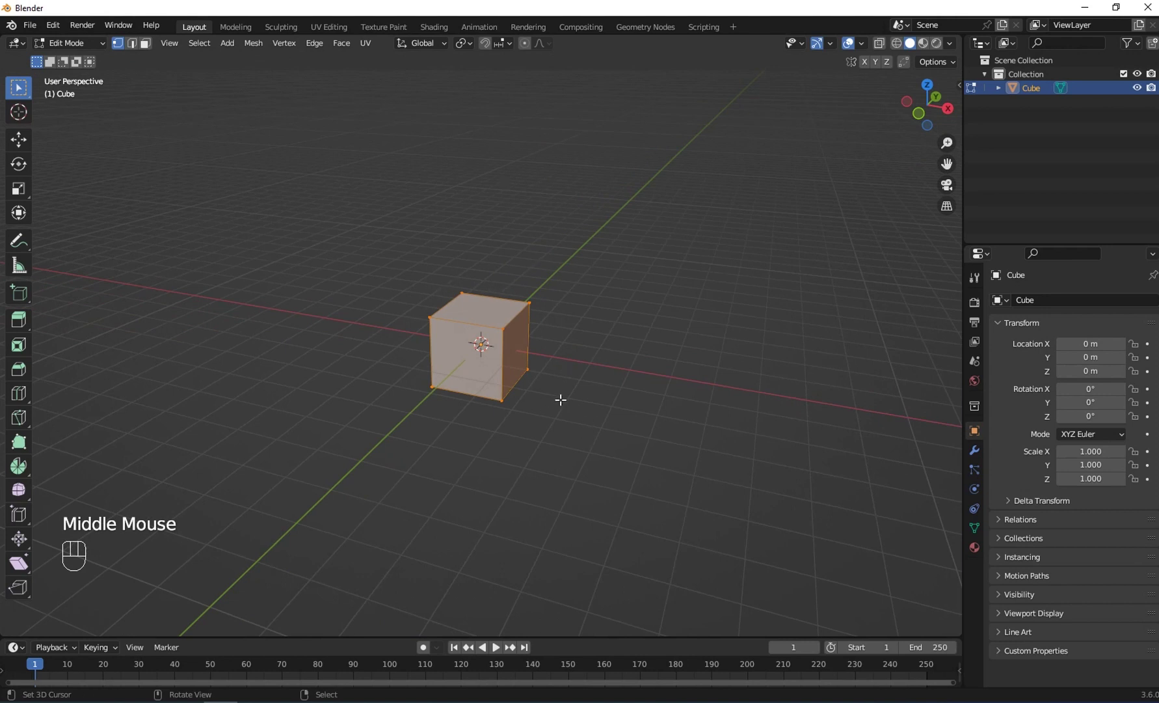
{"action": "middle_click_drag", "start_coordinate": [463, 358], "coordinate": [487, 363]}
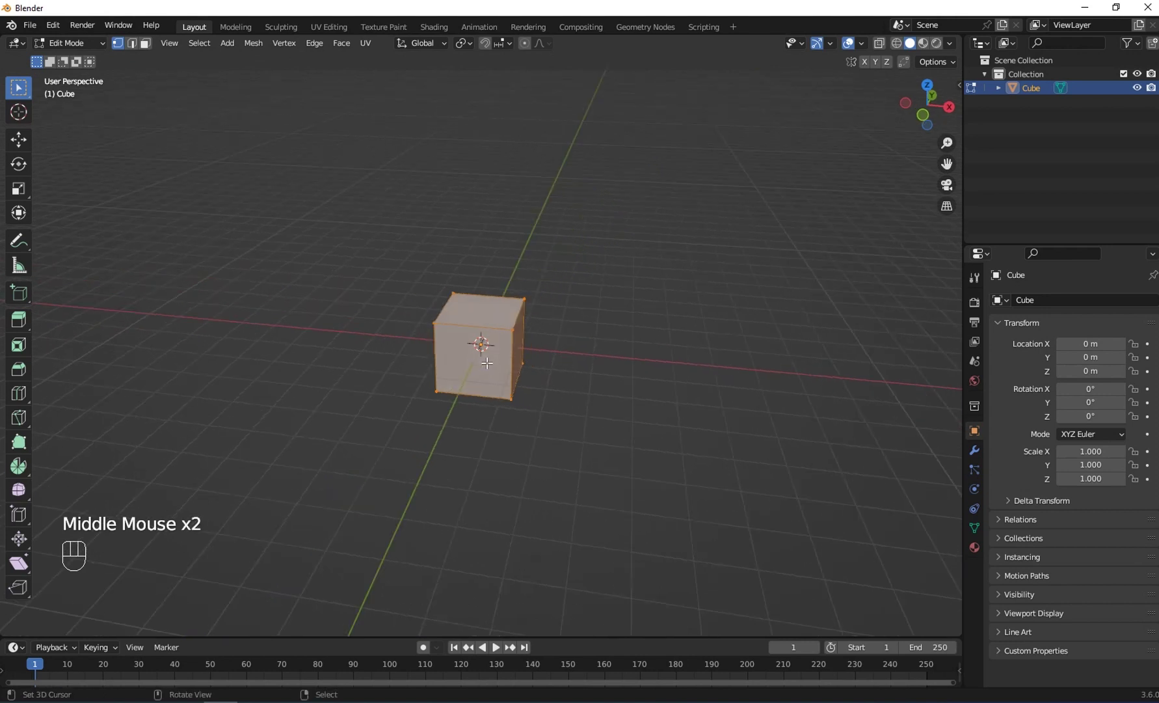
{"action": "key", "text": "m"}
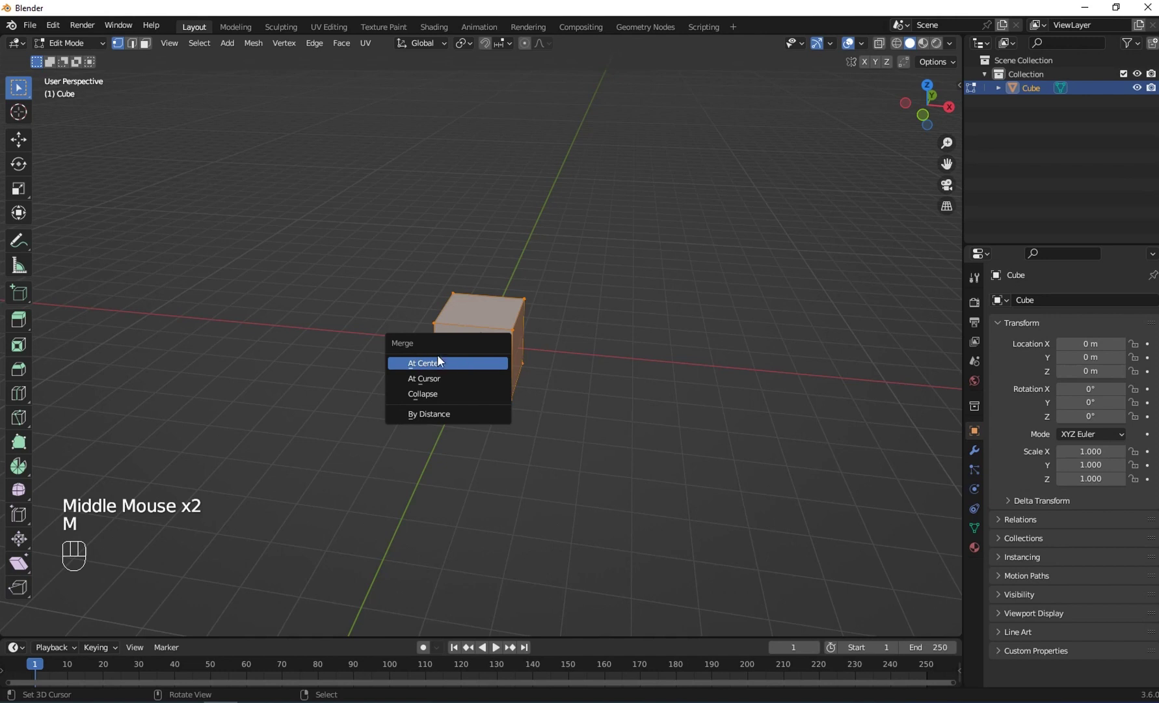
{"action": "left_click", "coordinate": [427, 368]}
Add a Skin modifier to the cube object that has been reduced to one vertex
{"action": "scroll", "coordinate": [532, 236], "scroll_direction": "up", "scroll_amount": 5}
{"action": "middle_click_drag", "start_coordinate": [647, 219], "coordinate": [284, 313]}
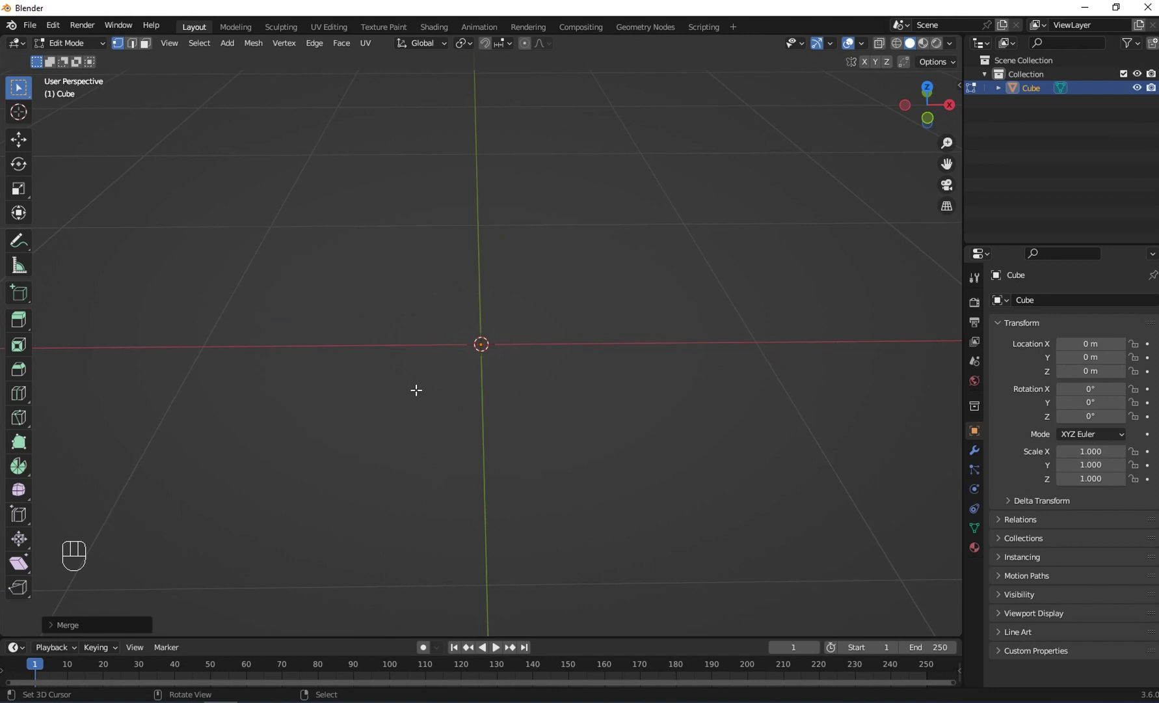
{"action": "key", "text": "KP_1"}
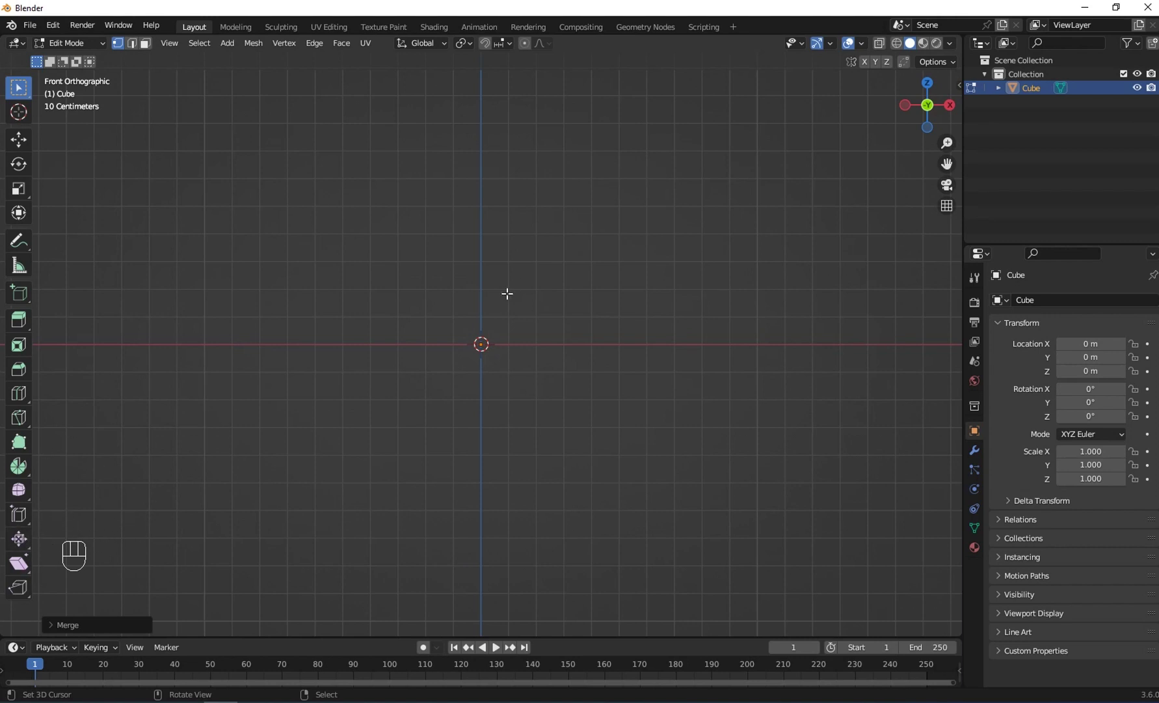
{"action": "left_click", "coordinate": [975, 451]}
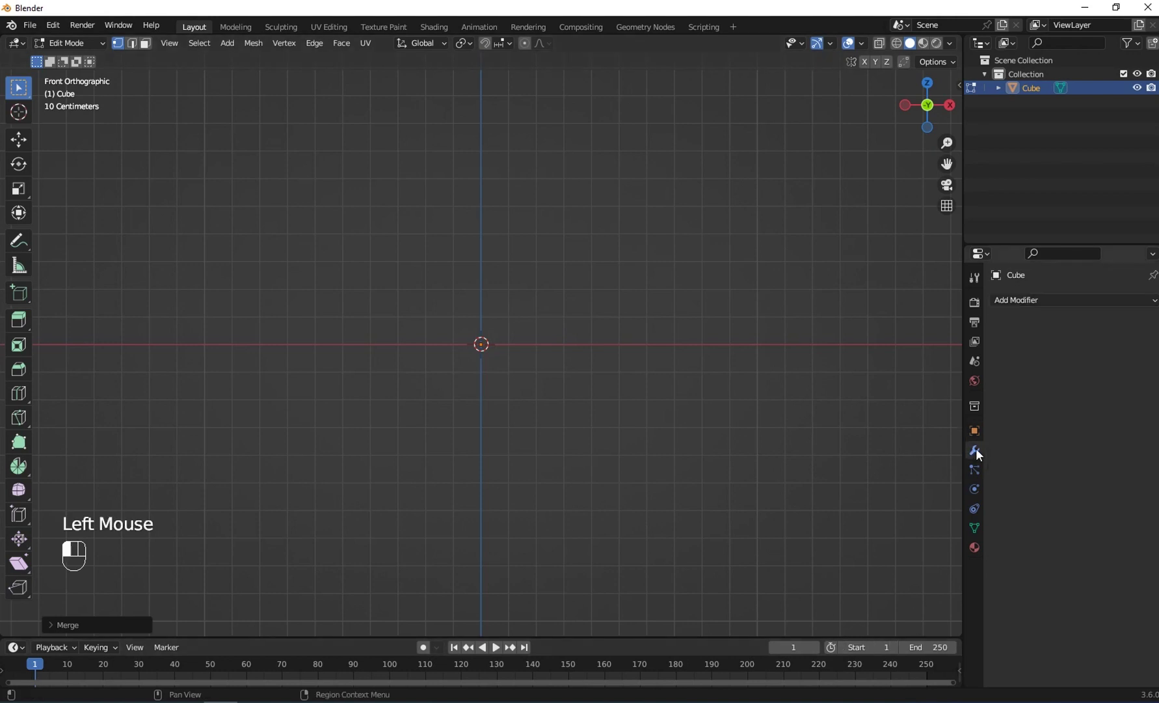
{"action": "left_click", "coordinate": [1041, 296]}
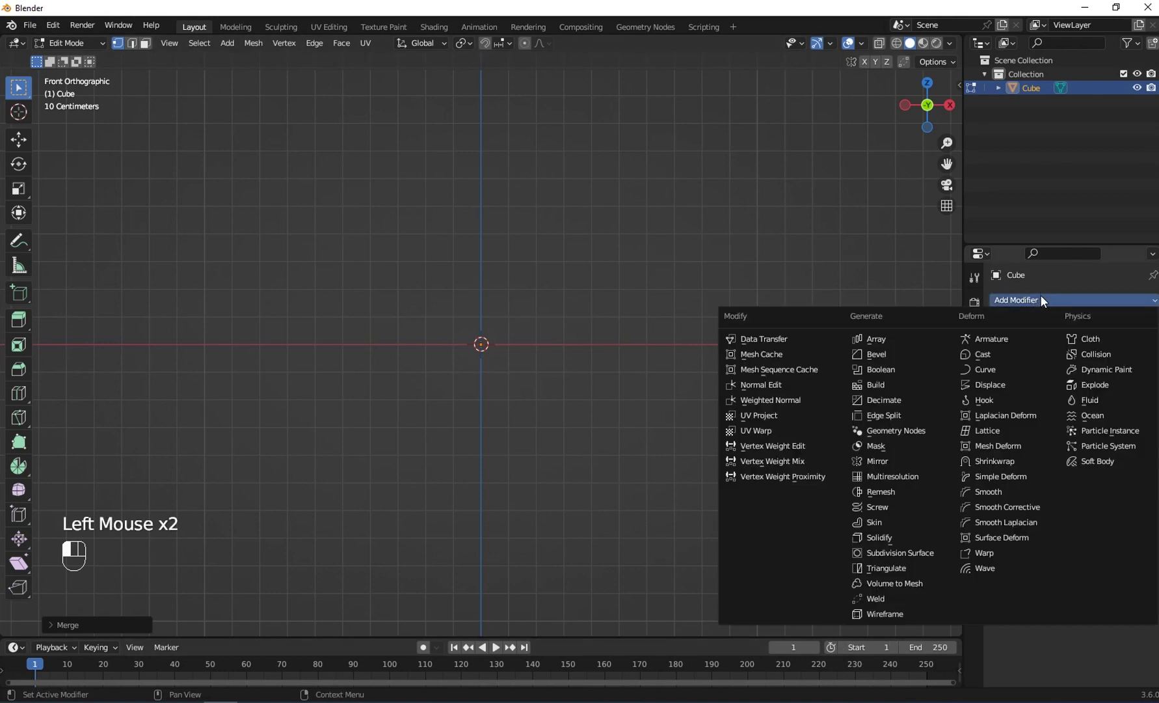
{"action": "left_click", "coordinate": [873, 523]}
Add a Subdivision Surface modifier after the Skin modifier
{"action": "scroll", "coordinate": [712, 382], "scroll_direction": "up", "scroll_amount": 2}
{"action": "middle_click_drag", "start_coordinate": [330, 160], "coordinate": [240, 199]}
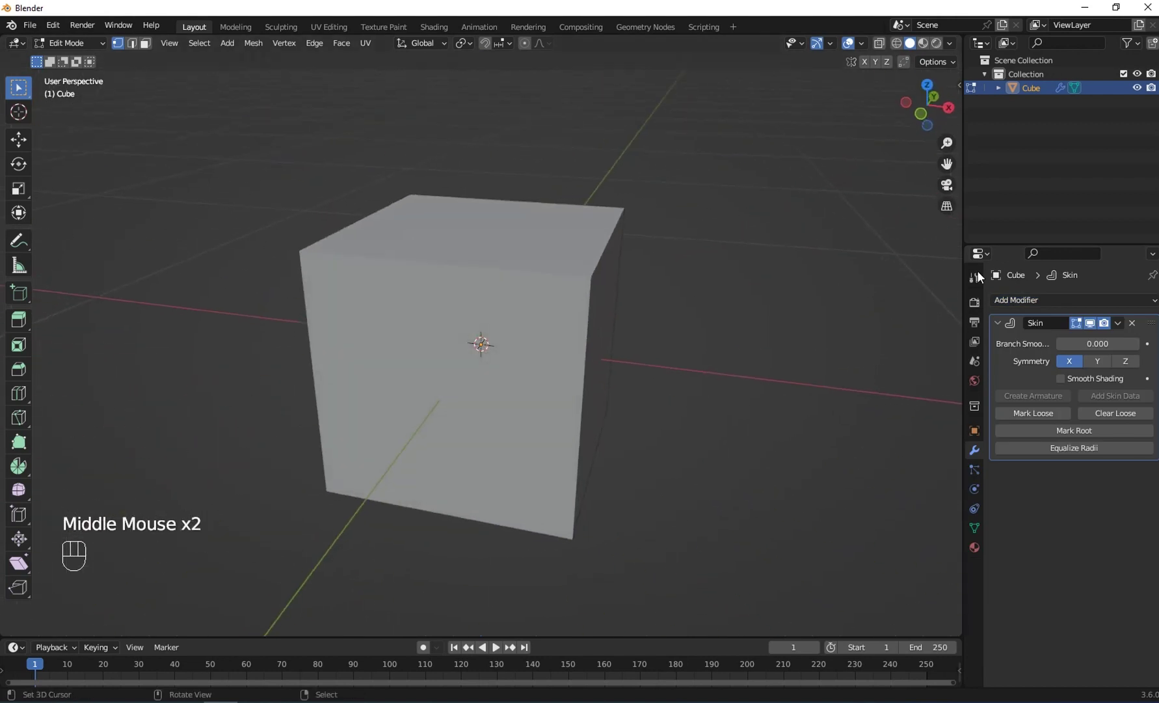
{"action": "left_click", "coordinate": [1050, 298]}
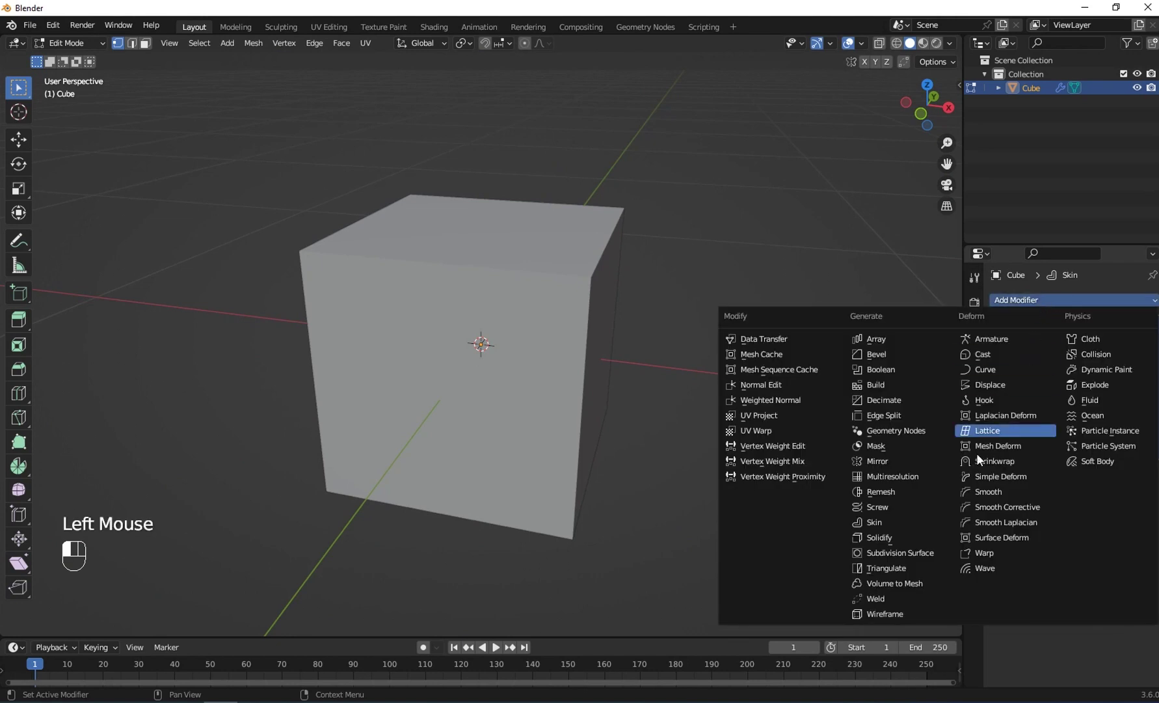
{"action": "left_click", "coordinate": [934, 553]}
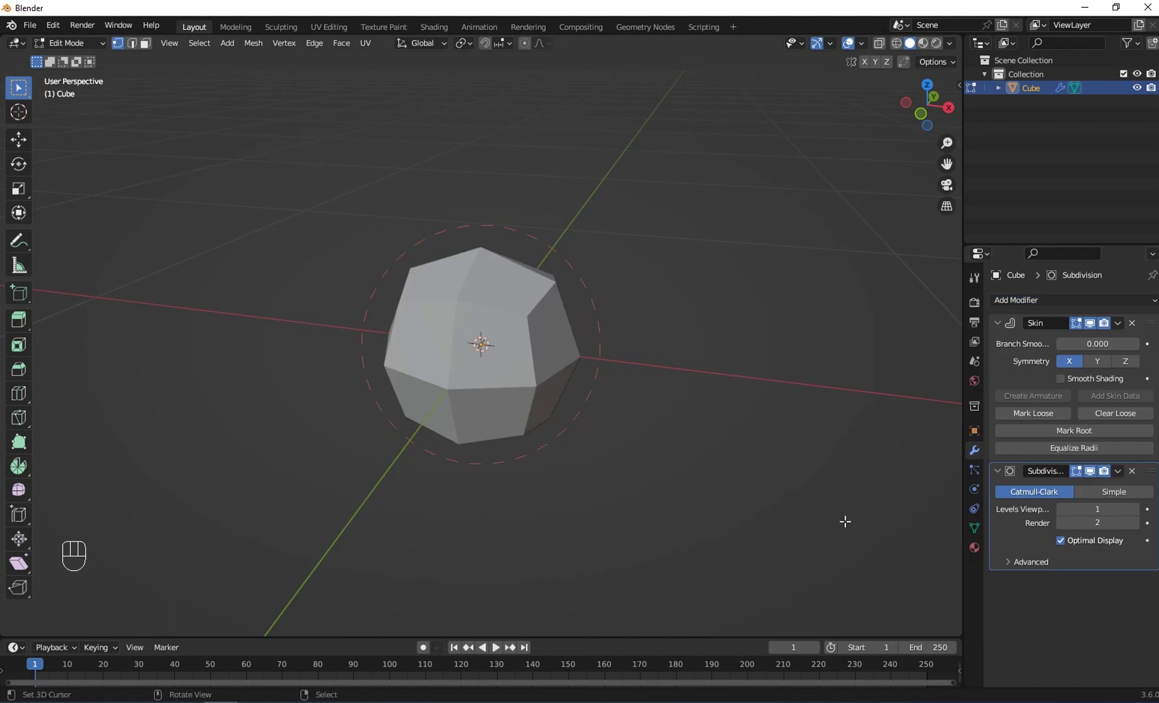
Return to the front orthographic view and enable X-ray display so the vertex inside the skin can be selected
{"action": "key", "text": "KP_1"}
{"action": "scroll", "coordinate": [841, 520], "scroll_direction": "up", "scroll_amount": 1}
{"action": "scroll", "coordinate": [814, 524], "scroll_direction": "down", "scroll_amount": 1}
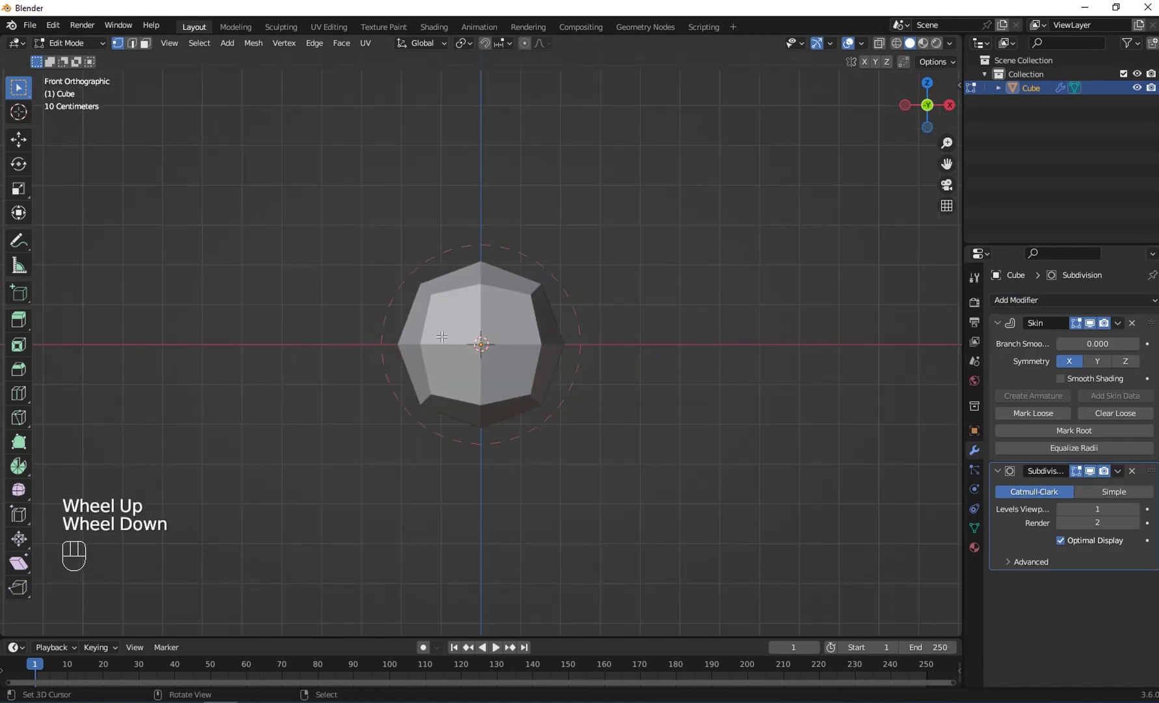
{"action": "scroll", "coordinate": [423, 306], "scroll_direction": "down", "scroll_amount": 2}
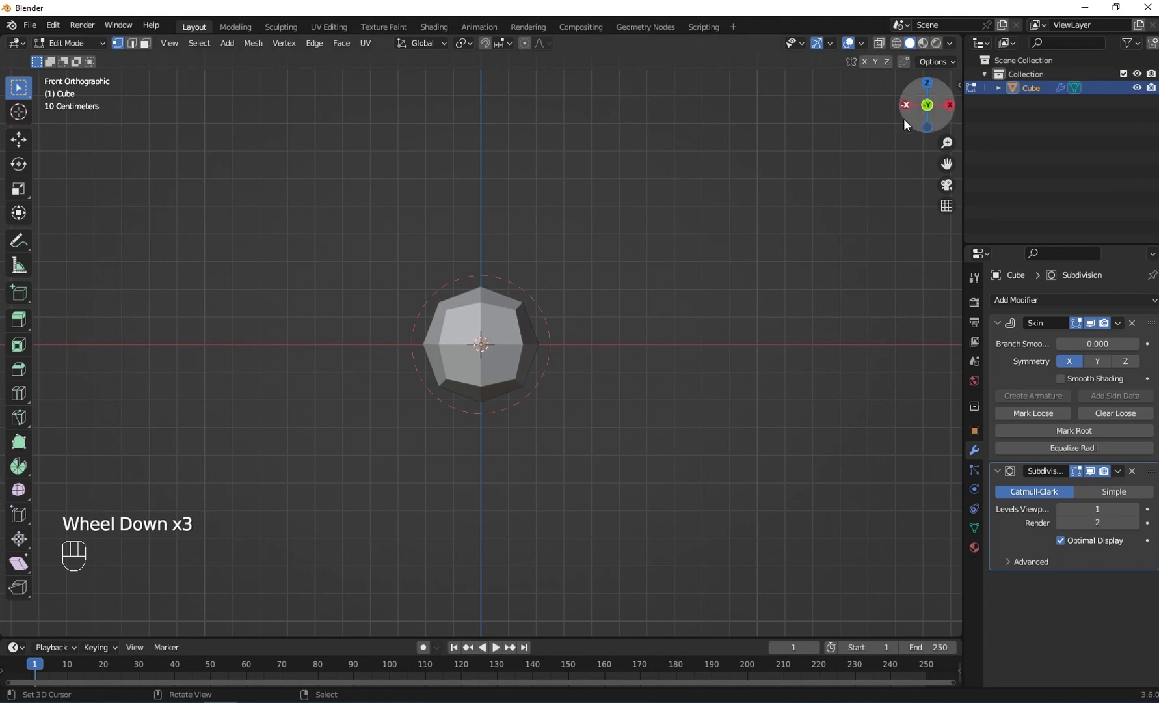
{"action": "left_click", "coordinate": [881, 41]}
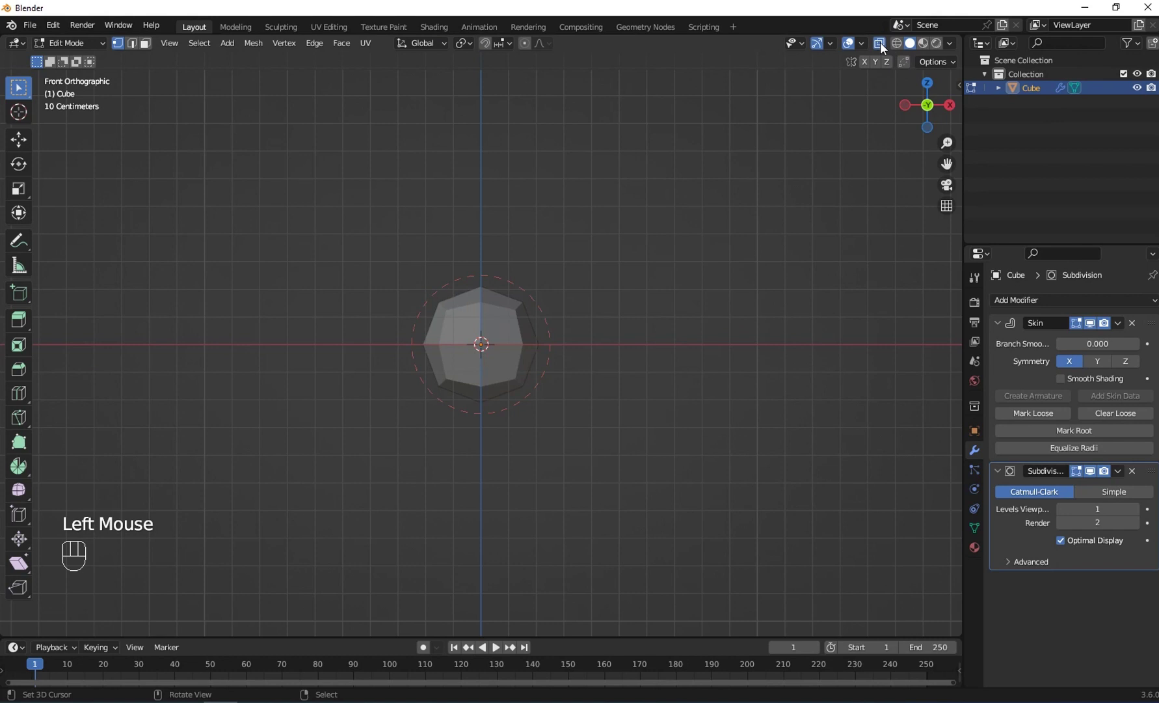
{"action": "key", "text": "alt+z"}
{"action": "key", "text": "alt+z"}
{"action": "key", "text": "alt+z"}
{"action": "key", "text": "alt+z"}
{"action": "key", "text": "alt+z"}
{"action": "key", "text": "alt+z"}
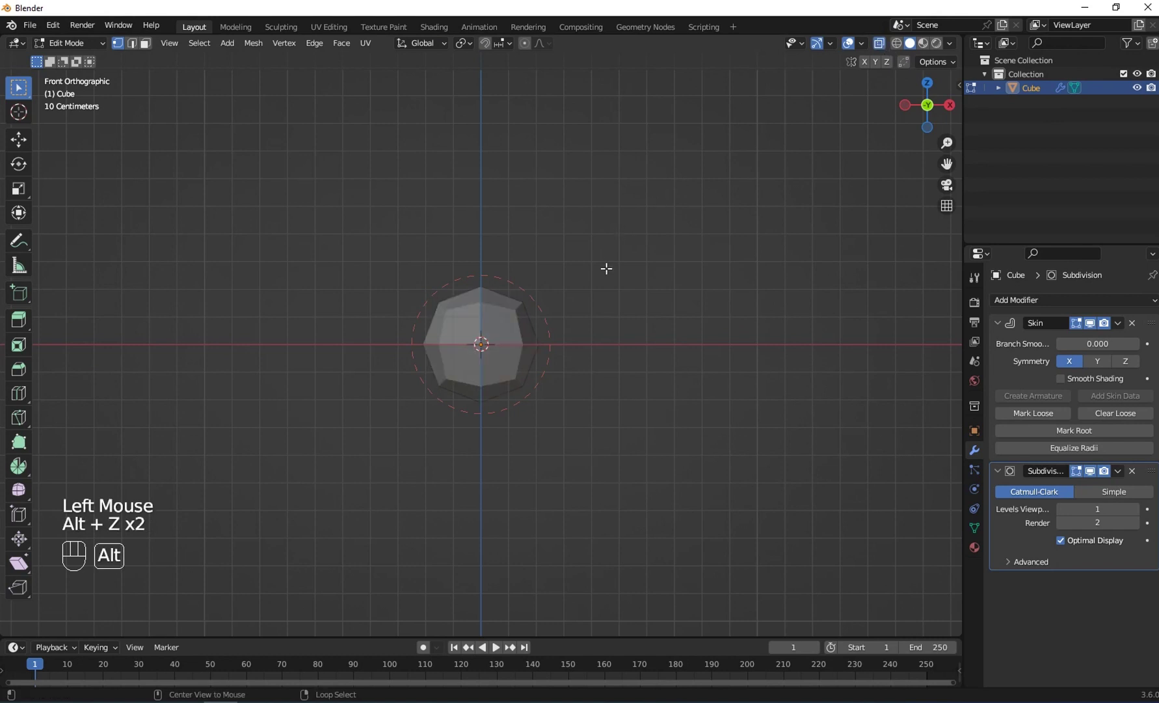
Select the single vertex at the origin and extrude it straight up along Z by about 0.75 m
{"action": "scroll", "coordinate": [605, 267], "scroll_direction": "up", "scroll_amount": 3}
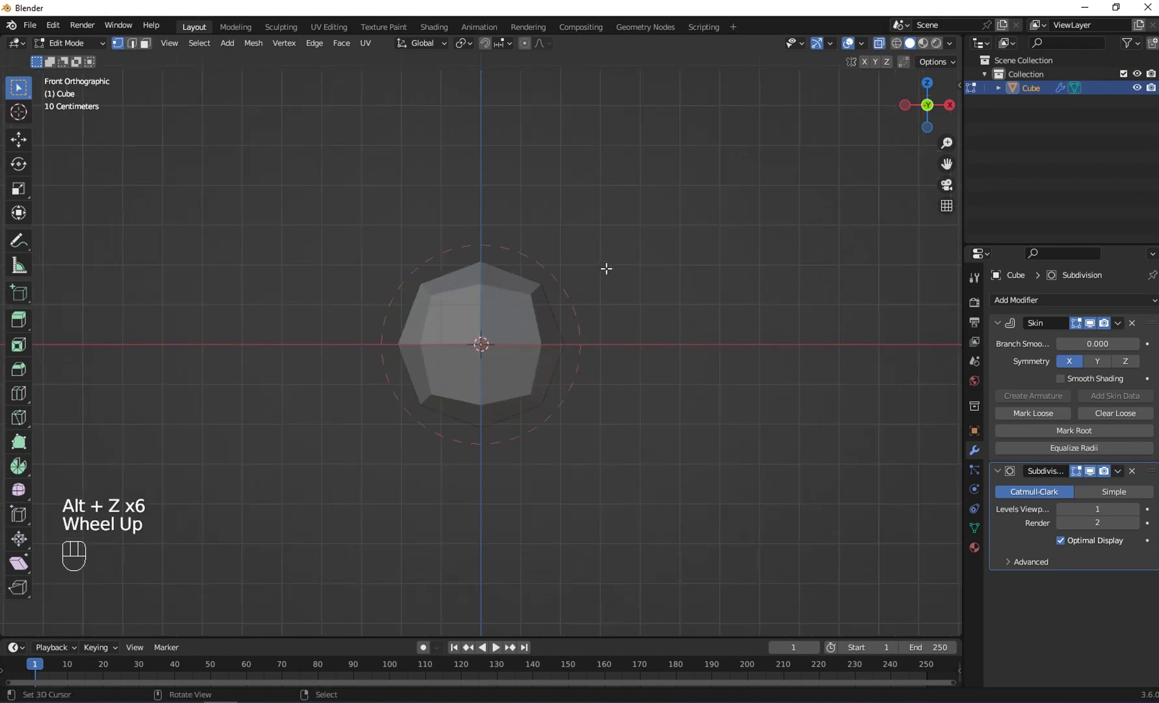
{"action": "middle_click_drag", "start_coordinate": [493, 326], "coordinate": [487, 382], "text": "shift"}
{"action": "right_click", "coordinate": [443, 421]}
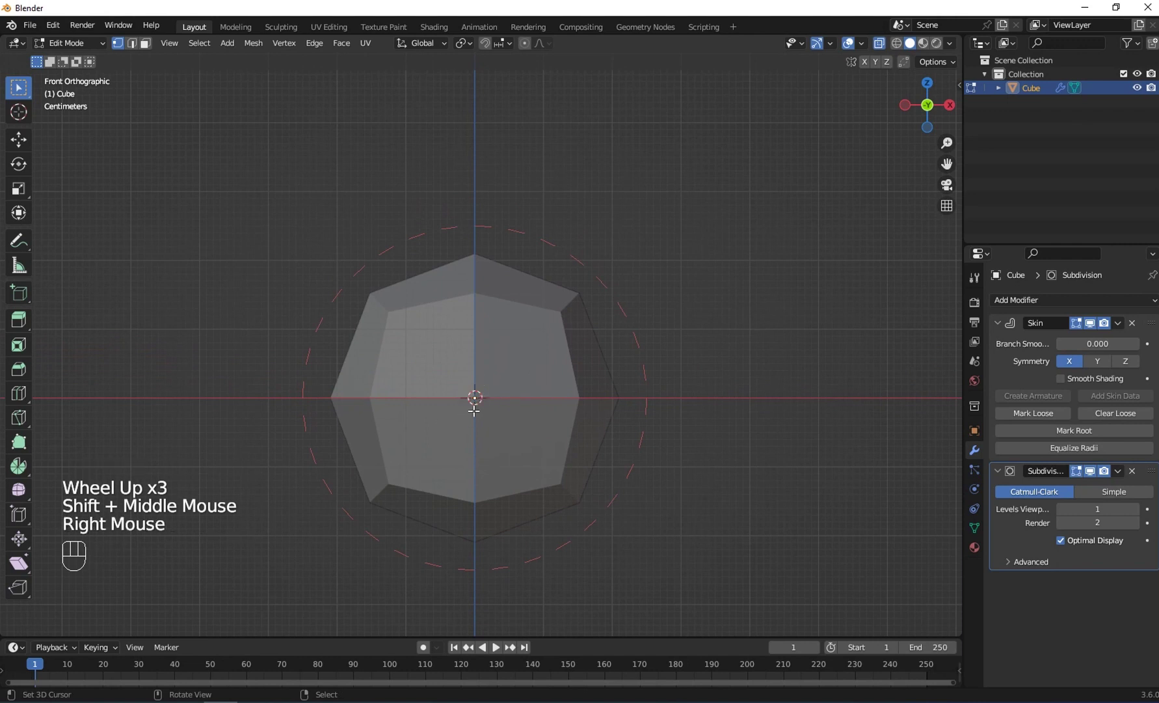
{"action": "key", "text": "g"}
{"action": "key", "text": "Escape"}
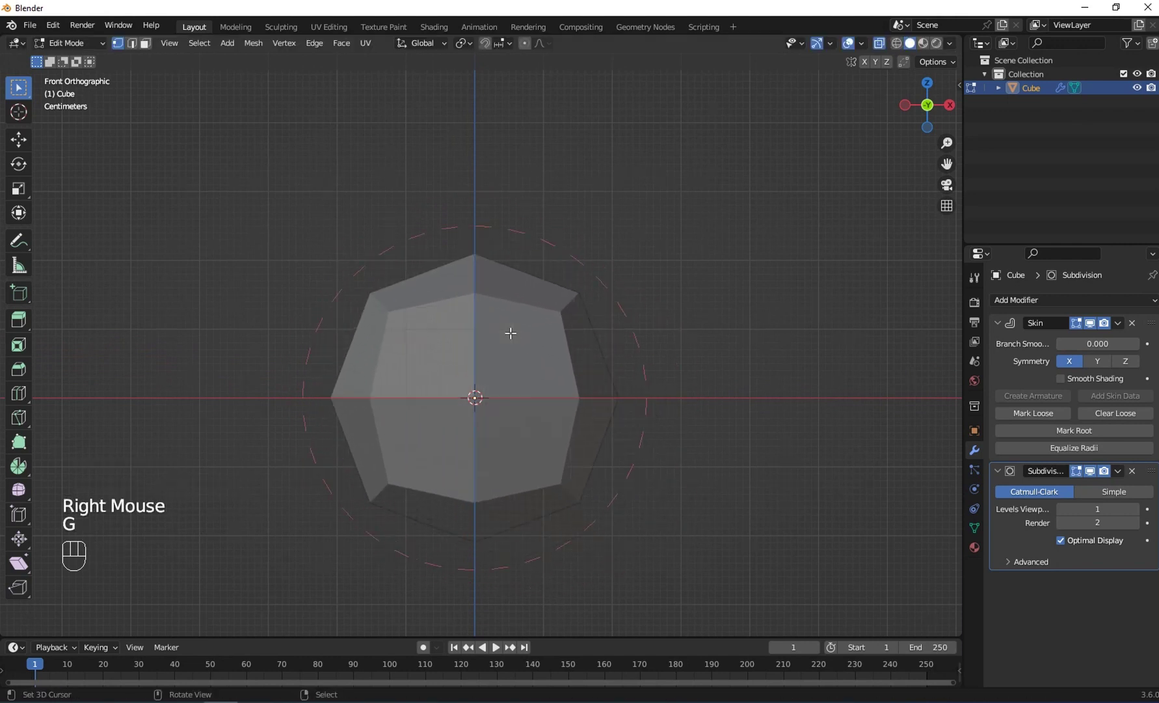
{"action": "scroll", "coordinate": [511, 333], "scroll_direction": "down", "scroll_amount": 1}
{"action": "key", "text": "e"}
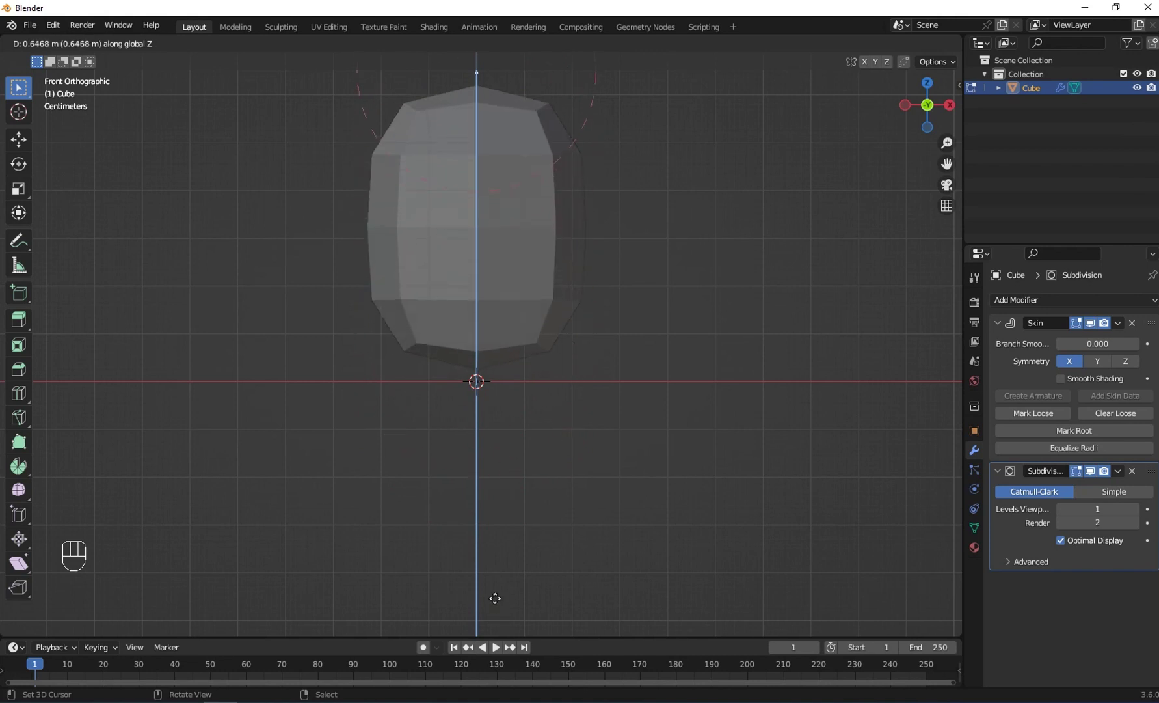
{"action": "left_click", "coordinate": [494, 576]}
Move the extruded top vertex up along Z by about 0.15 m to lengthen the first segment
{"action": "scroll", "coordinate": [476, 285], "scroll_direction": "down", "scroll_amount": 2}
{"action": "middle_click_drag", "start_coordinate": [476, 284], "coordinate": [453, 455], "text": "shift"}
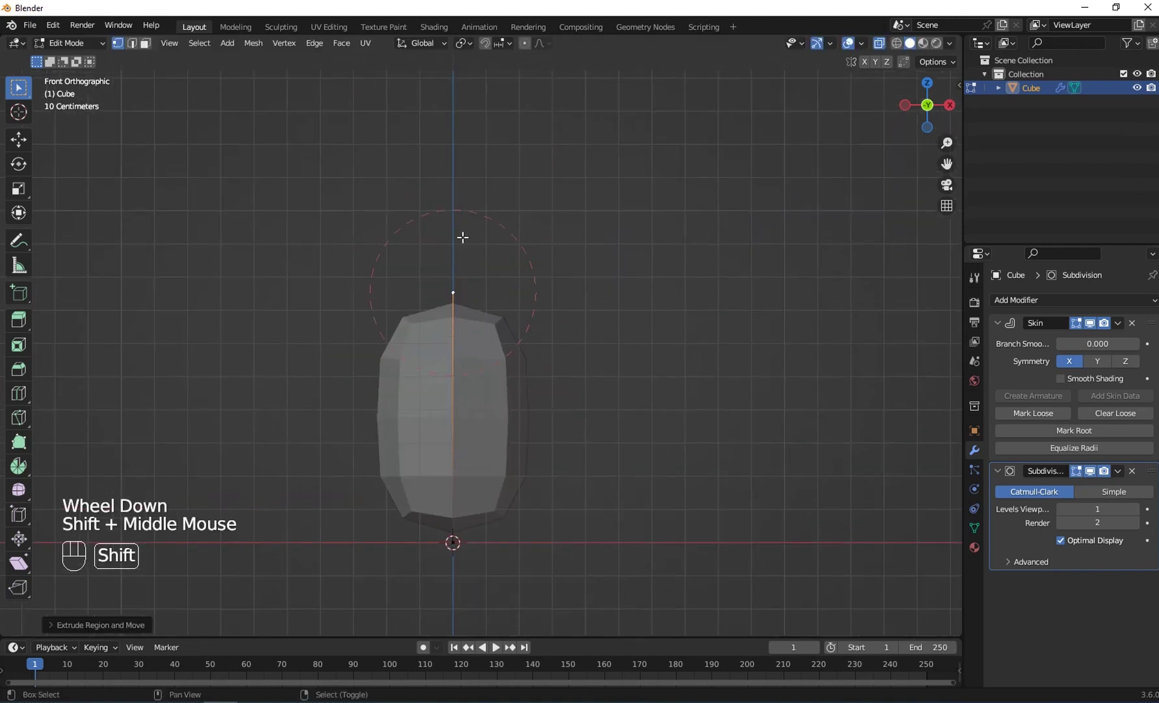
{"action": "scroll", "coordinate": [449, 393], "scroll_direction": "down", "scroll_amount": 1}
{"action": "key", "text": "g"}
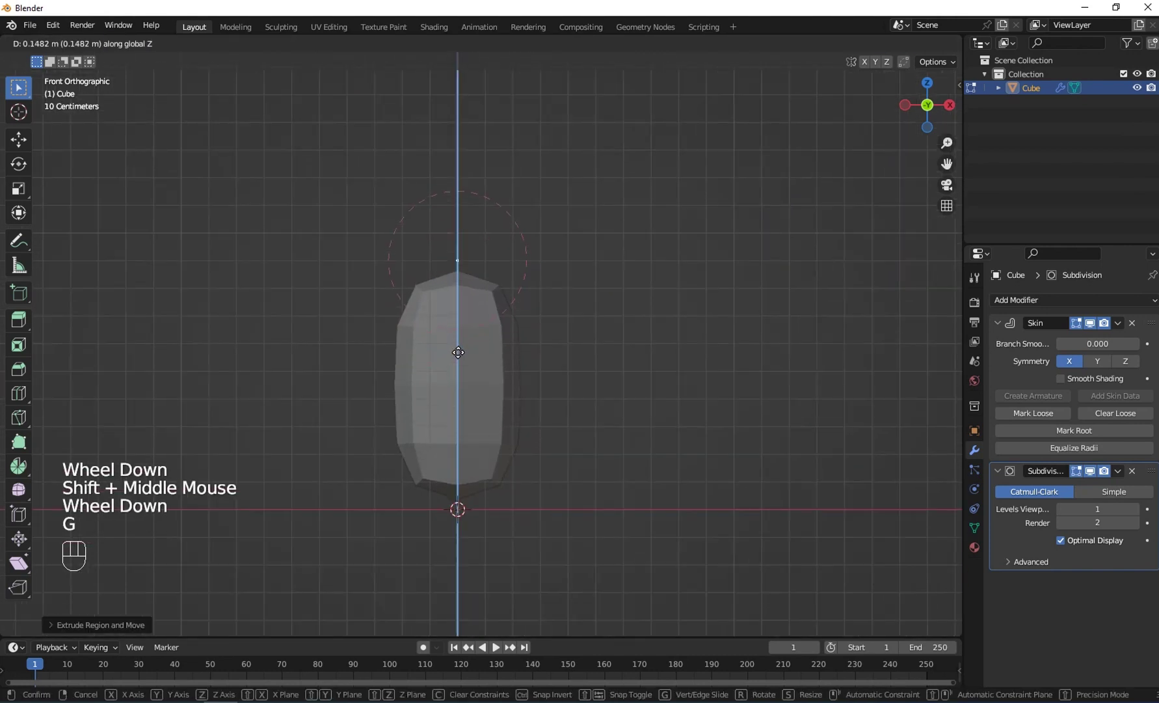
{"action": "left_click", "coordinate": [458, 356]}
Extrude the top vertex about 0.4 m further up along Z to add a second segment
{"action": "scroll", "coordinate": [458, 357], "scroll_direction": "down", "scroll_amount": 1, "text": "shift"}
{"action": "key", "text": "e"}
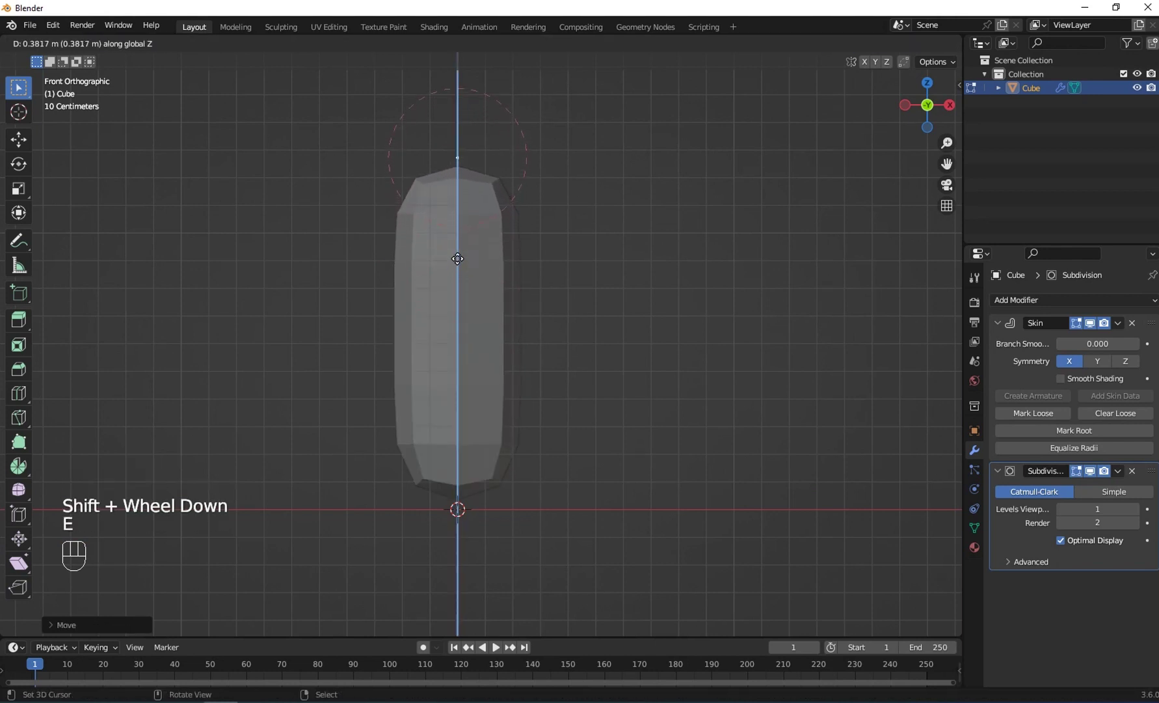
{"action": "left_click", "coordinate": [459, 255]}
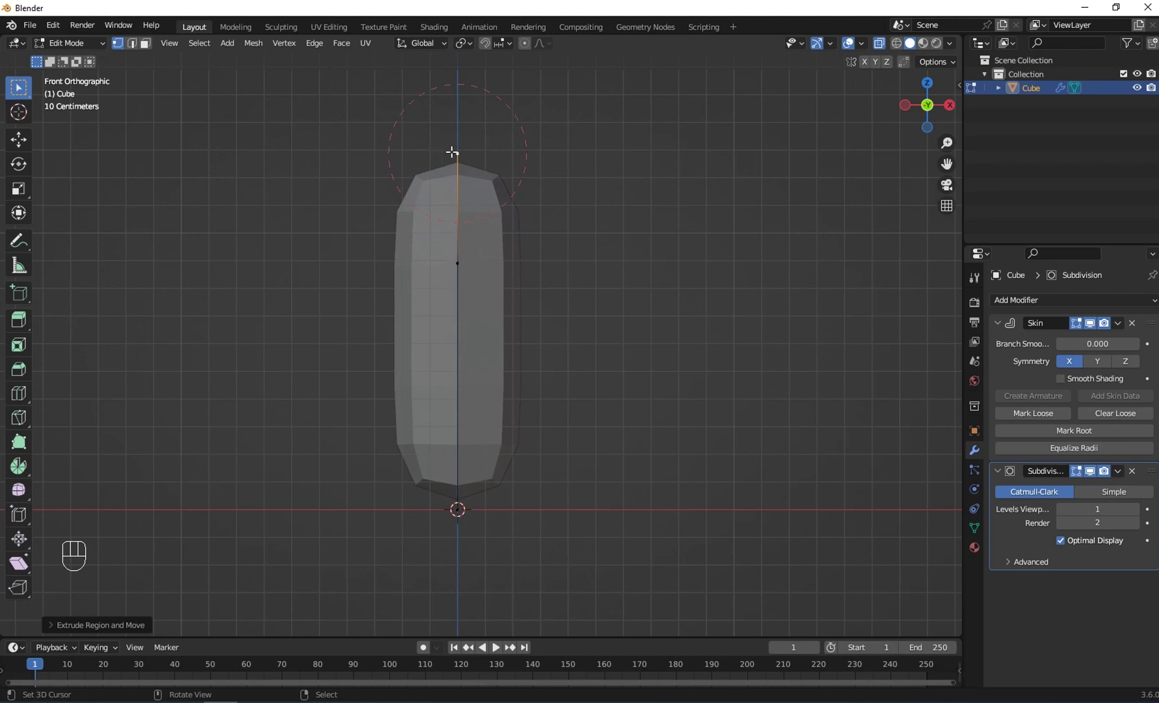
Lower the top vertex slightly along Z and extrude another short segment upward from it
{"action": "right_click", "coordinate": [455, 154]}
{"action": "key", "text": "g"}
{"action": "left_click", "coordinate": [456, 192]}
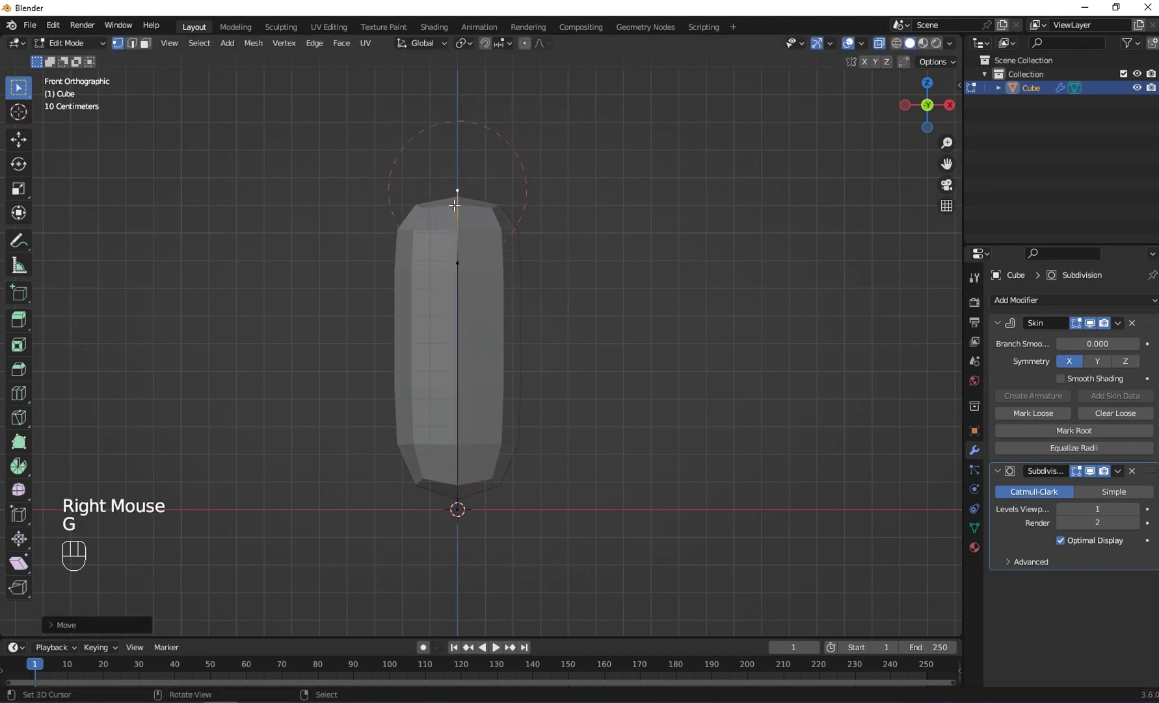
{"action": "key", "text": "e"}
{"action": "left_click", "coordinate": [455, 158]}
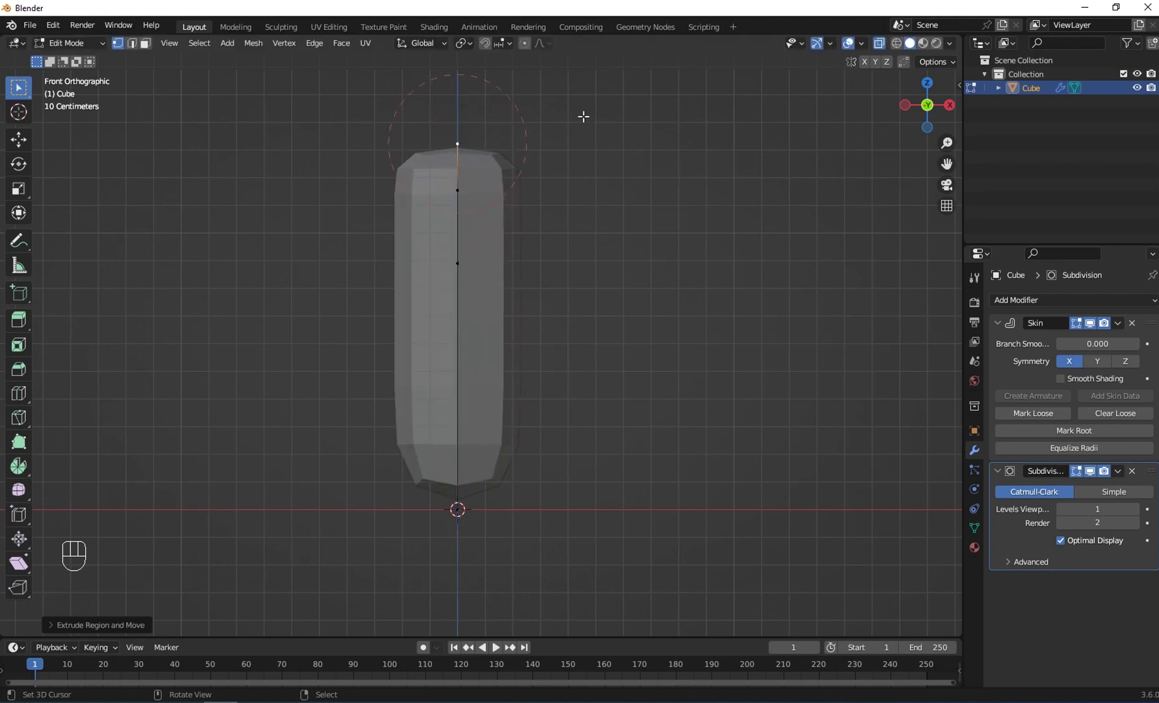
Select the vertex just below the topmost one and extrude it about 0.9 m along positive X as a side branch
{"action": "right_click", "coordinate": [460, 192]}
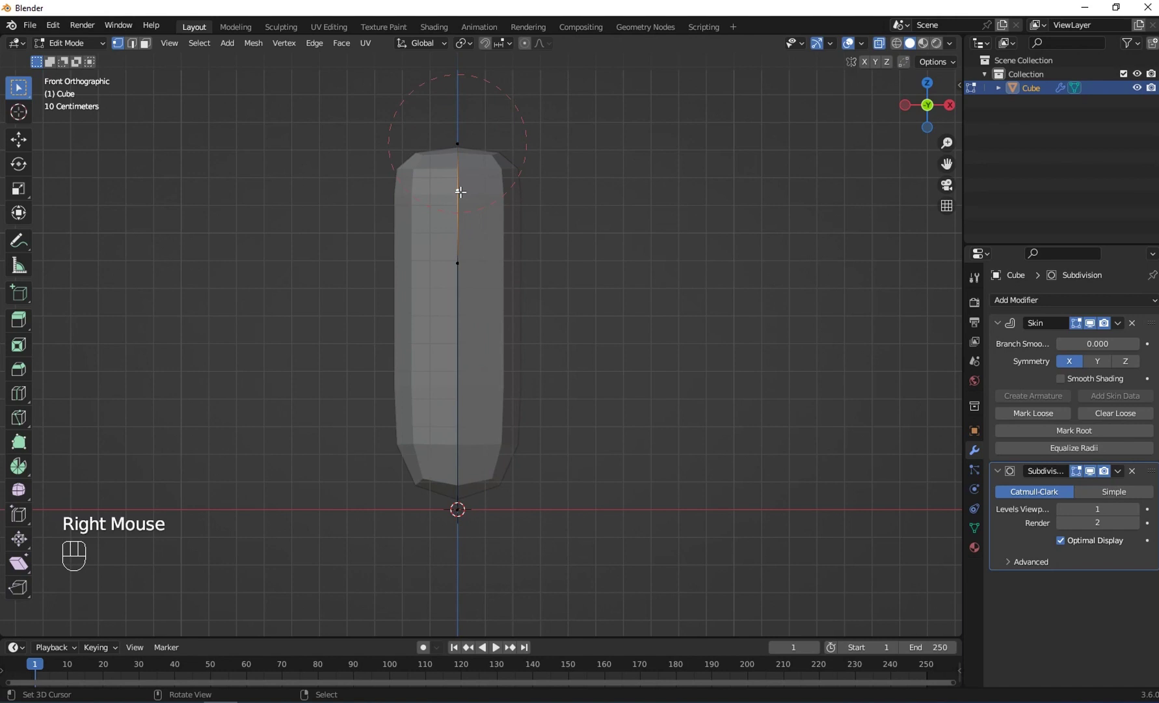
{"action": "key", "text": "e"}
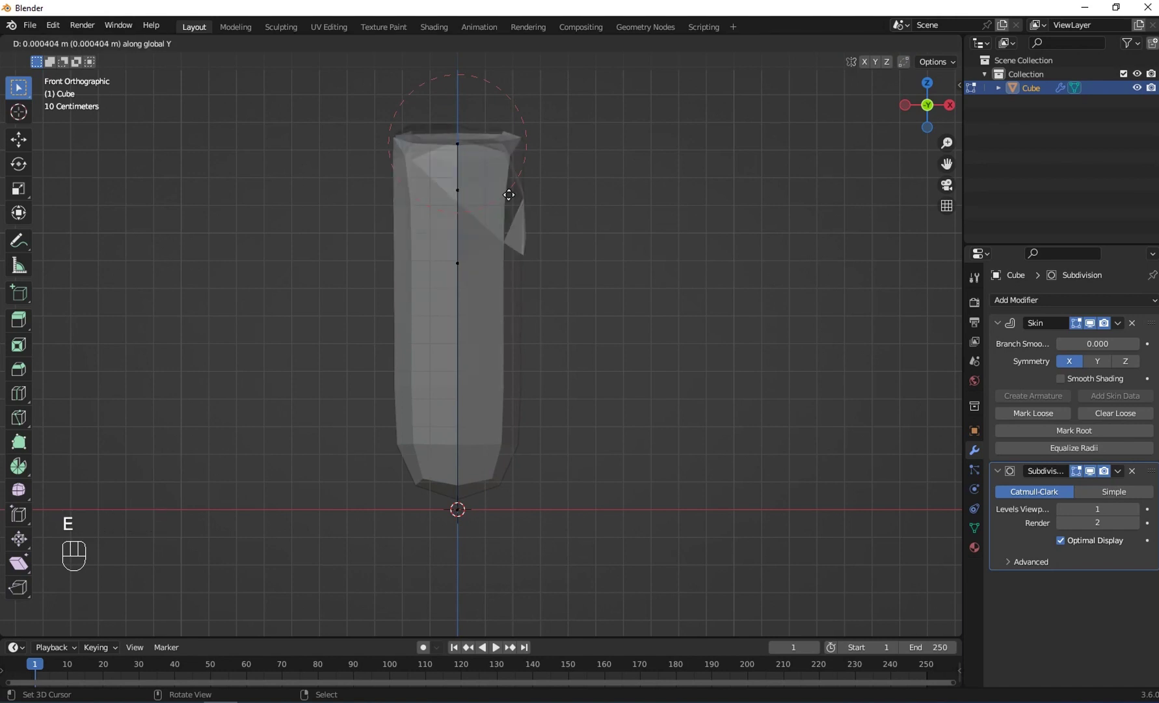
{"action": "key", "text": "z"}
{"action": "key", "text": "x"}
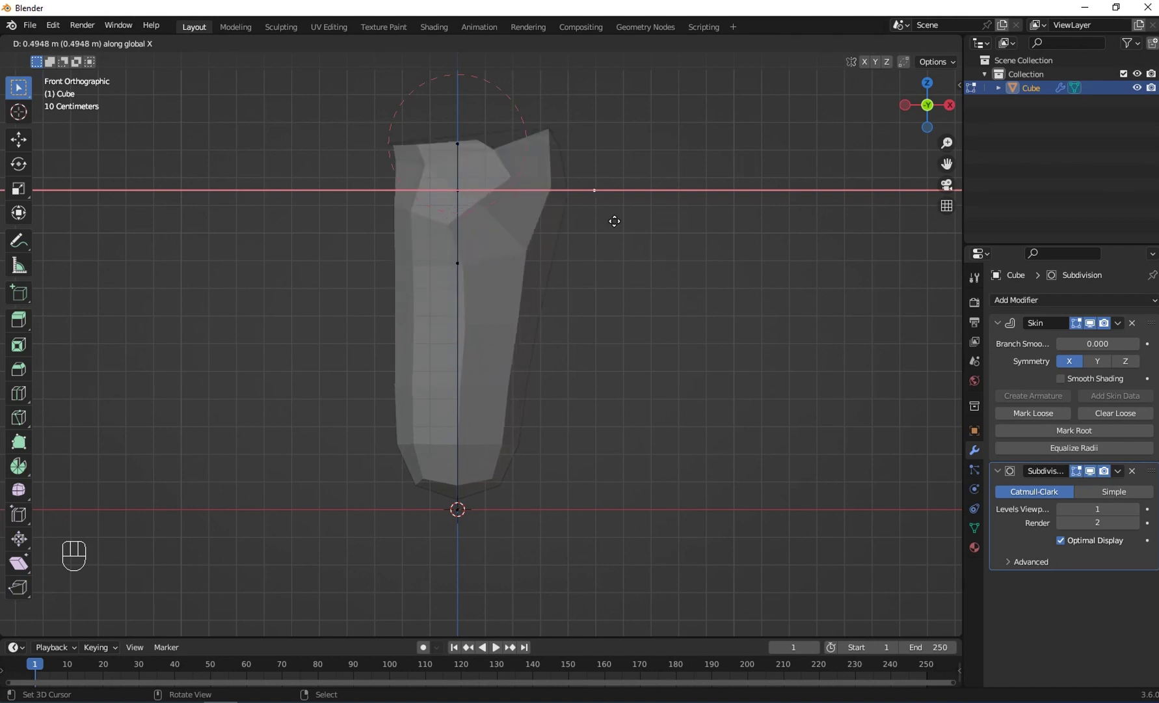
{"action": "left_click", "coordinate": [708, 220]}
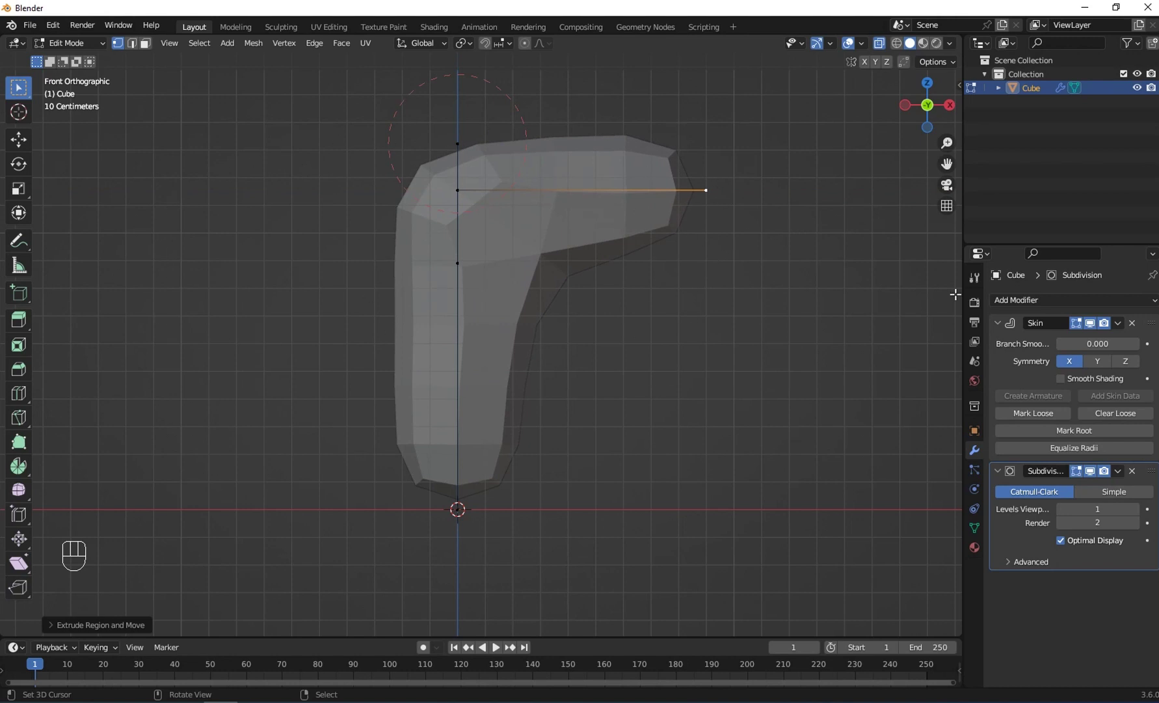
Add a Mirror modifier and move it to the top of the modifier stack, above Skin
{"action": "left_click", "coordinate": [1022, 295]}
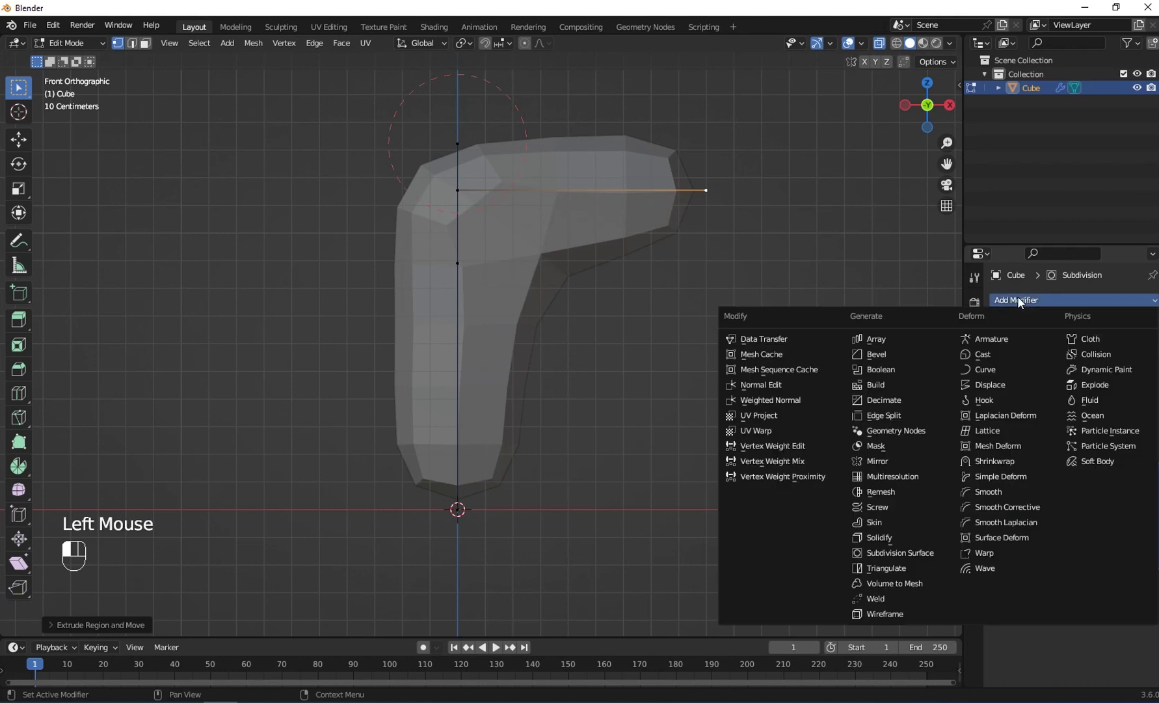
{"action": "left_click", "coordinate": [882, 463]}
{"action": "left_click_drag", "start_coordinate": [1151, 598], "coordinate": [1153, 257]}
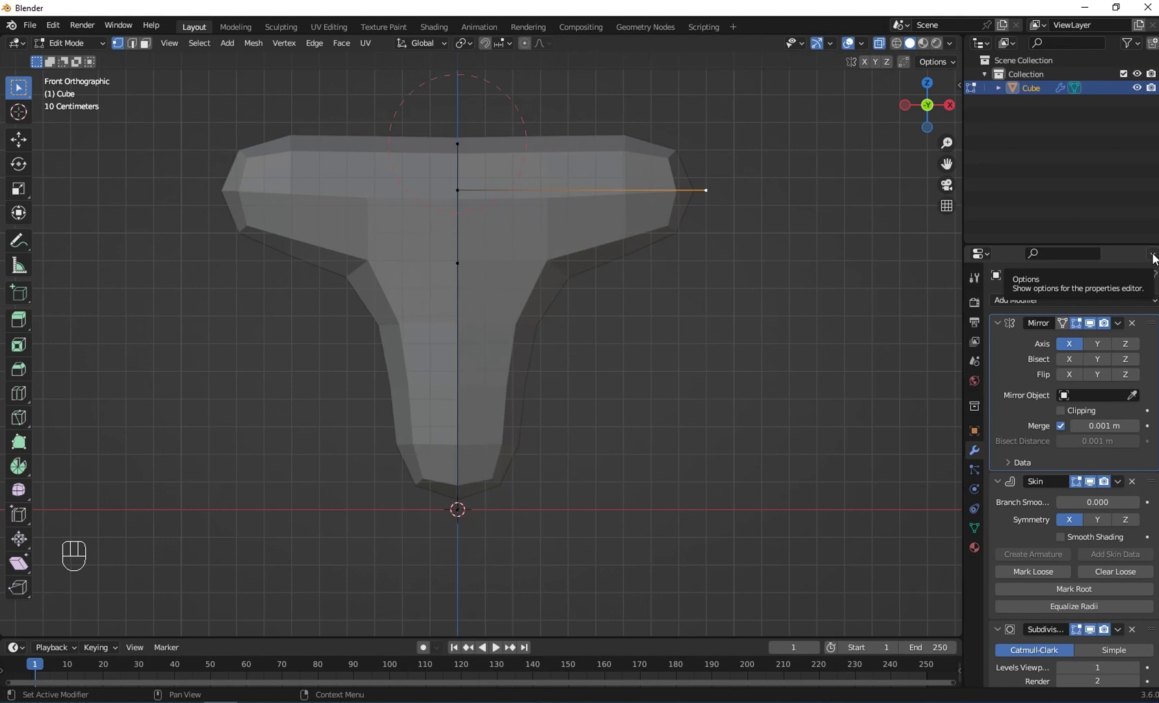
Select the side branch's base and end vertices and subdivide the edge between them
{"action": "middle_click_drag", "start_coordinate": [505, 346], "coordinate": [564, 349], "text": "shift"}
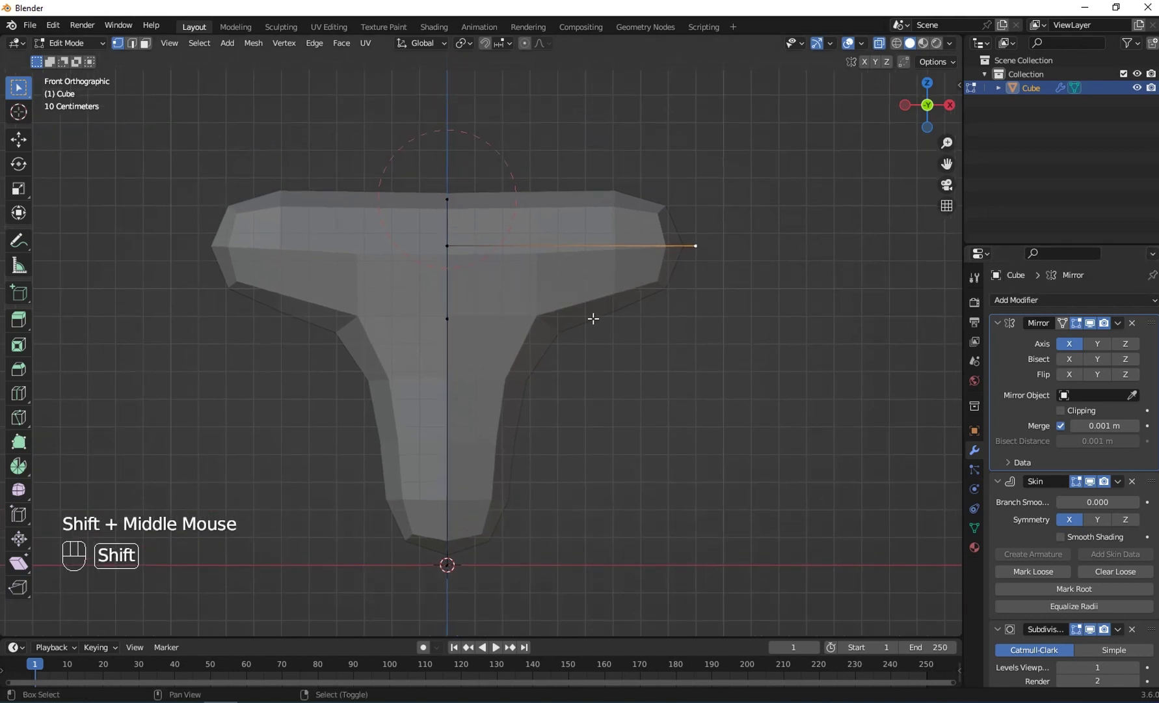
{"action": "right_click", "coordinate": [689, 247]}
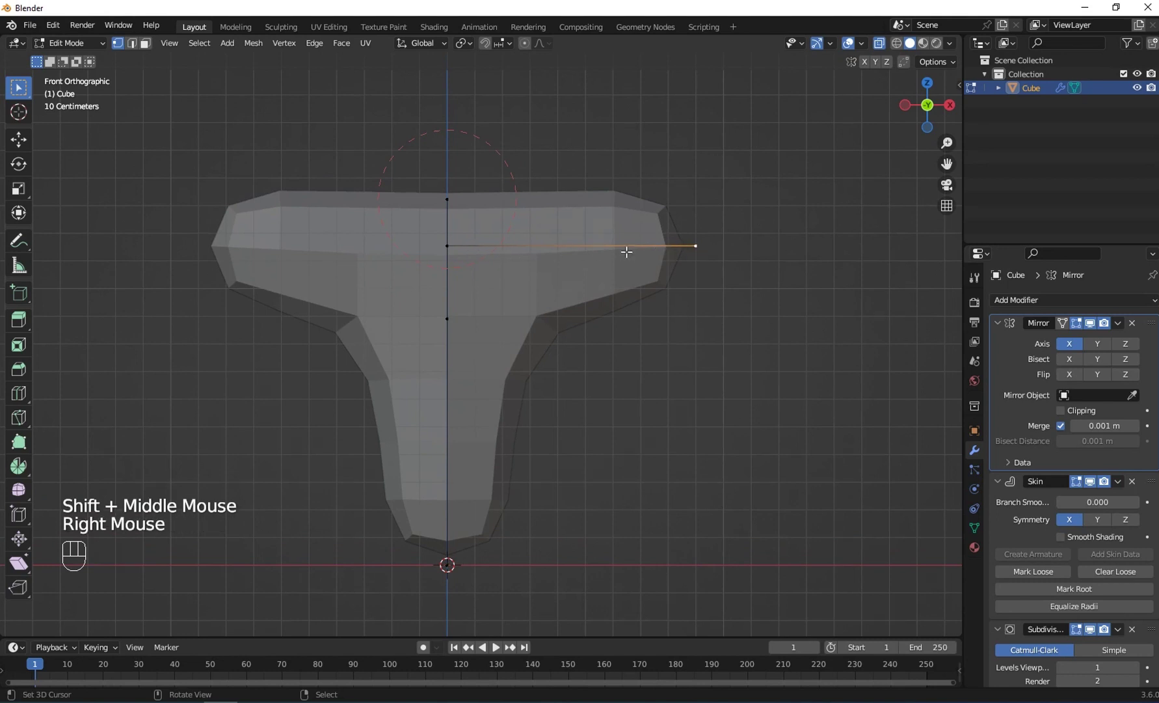
{"action": "right_click", "coordinate": [451, 251], "text": "shift"}
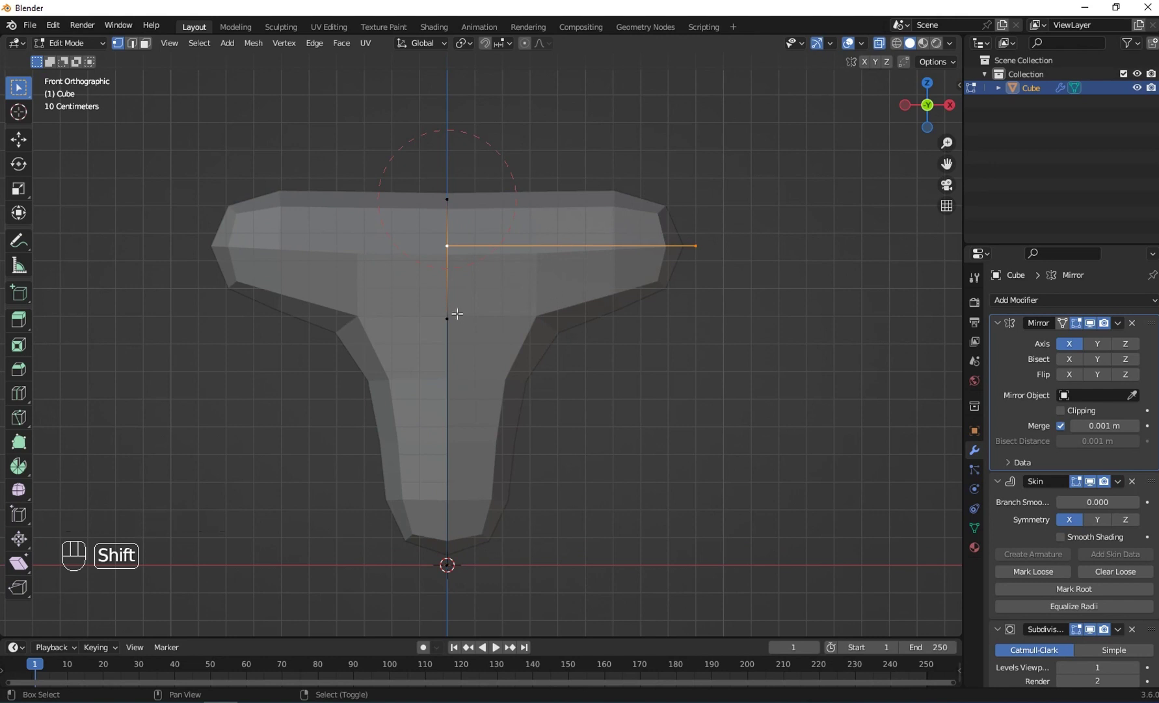
{"action": "right_click", "coordinate": [443, 248]}
{"action": "right_click", "coordinate": [696, 260], "text": "shift"}
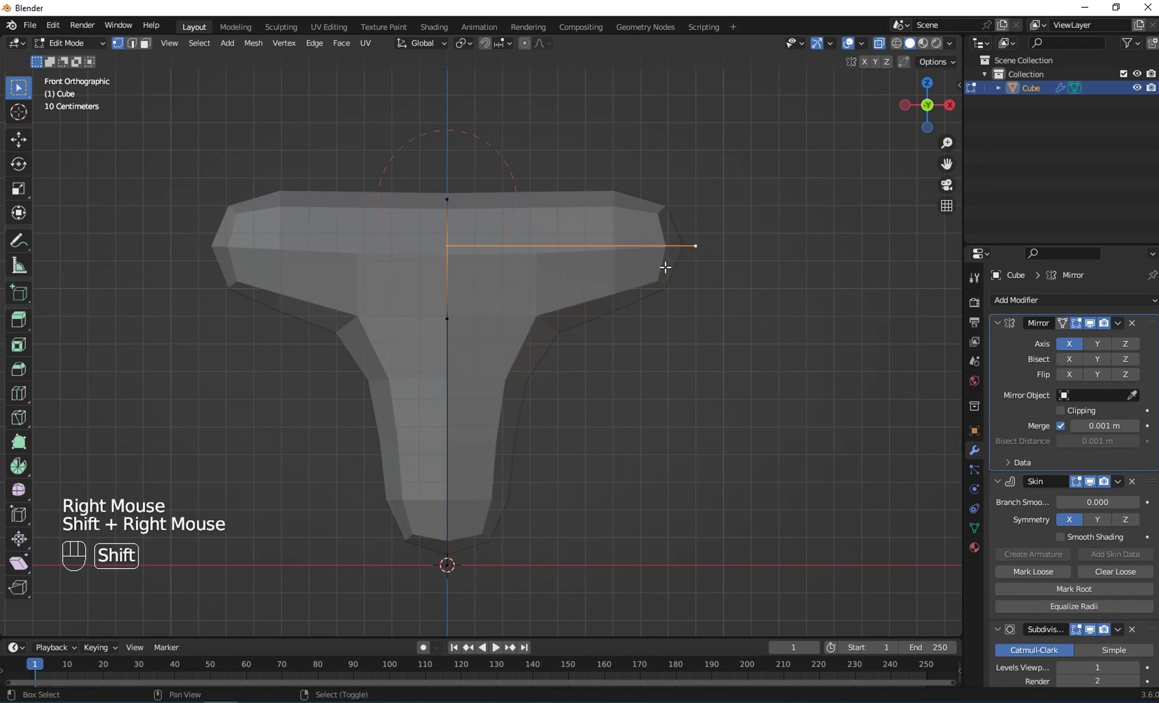
{"action": "key", "text": "w"}
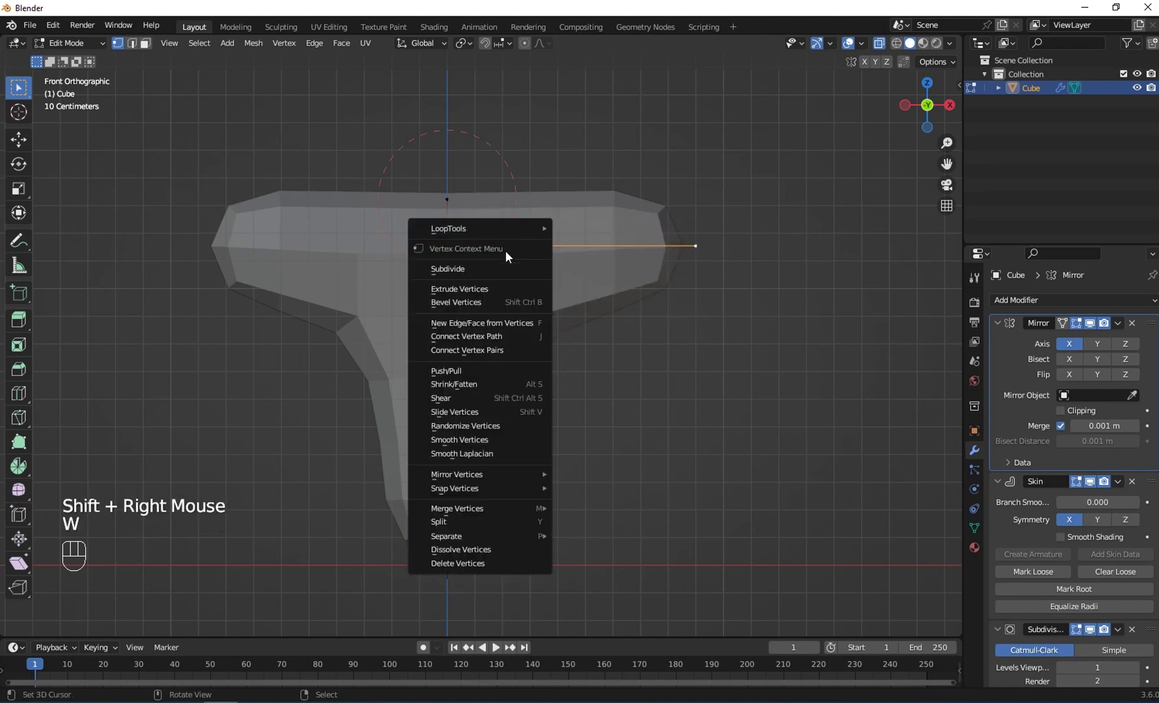
{"action": "left_click", "coordinate": [466, 269]}
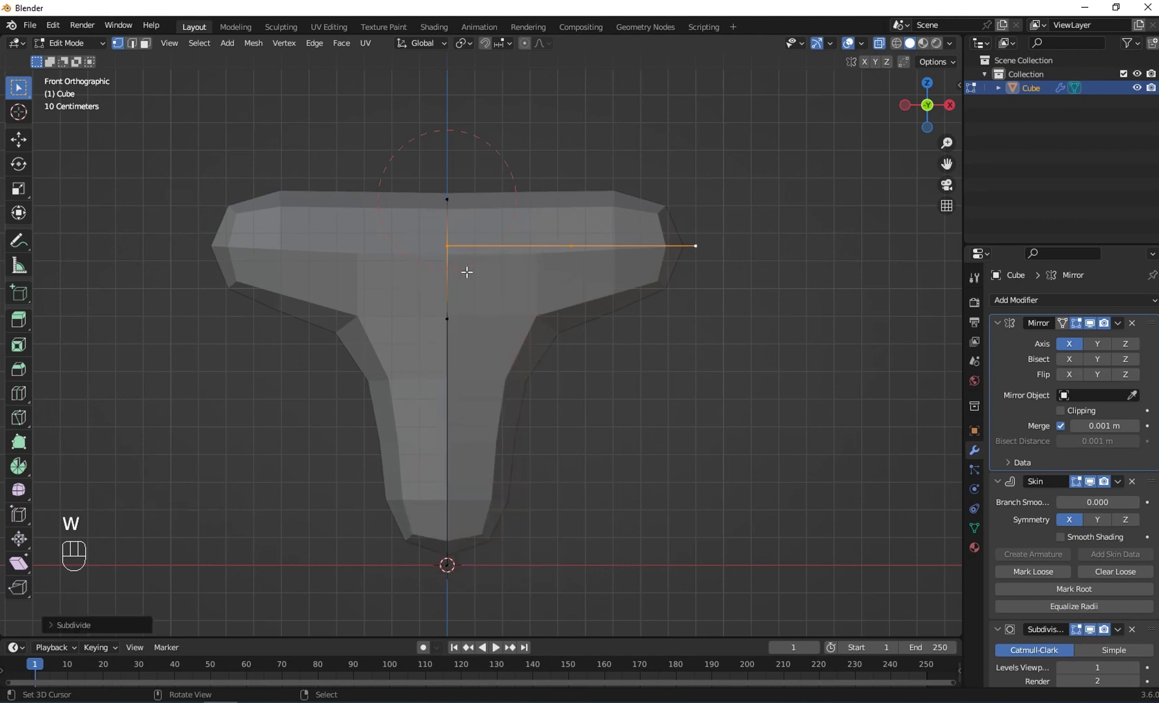
Select the arm's three vertices and scale their skin radius down to about 0.54
{"action": "right_click", "coordinate": [562, 248]}
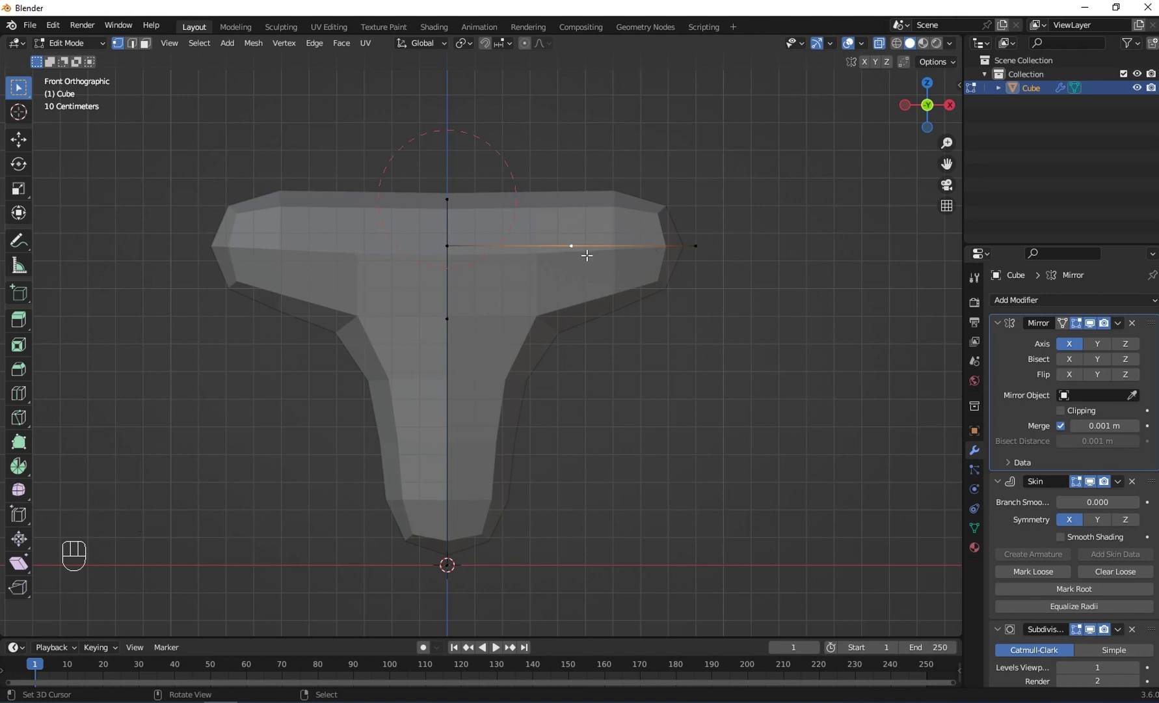
{"action": "right_click", "coordinate": [702, 254]}
{"action": "right_click", "coordinate": [573, 255], "text": "shift"}
{"action": "right_click", "coordinate": [470, 251], "text": "shift"}
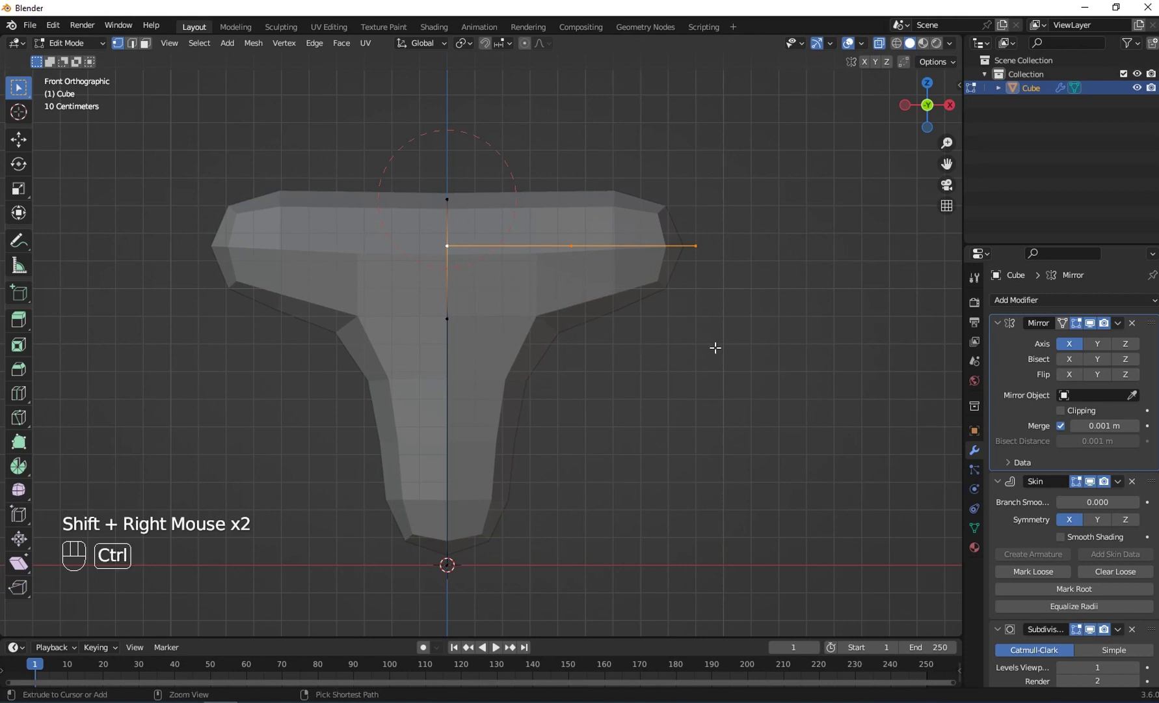
{"action": "key", "text": "ctrl+a"}
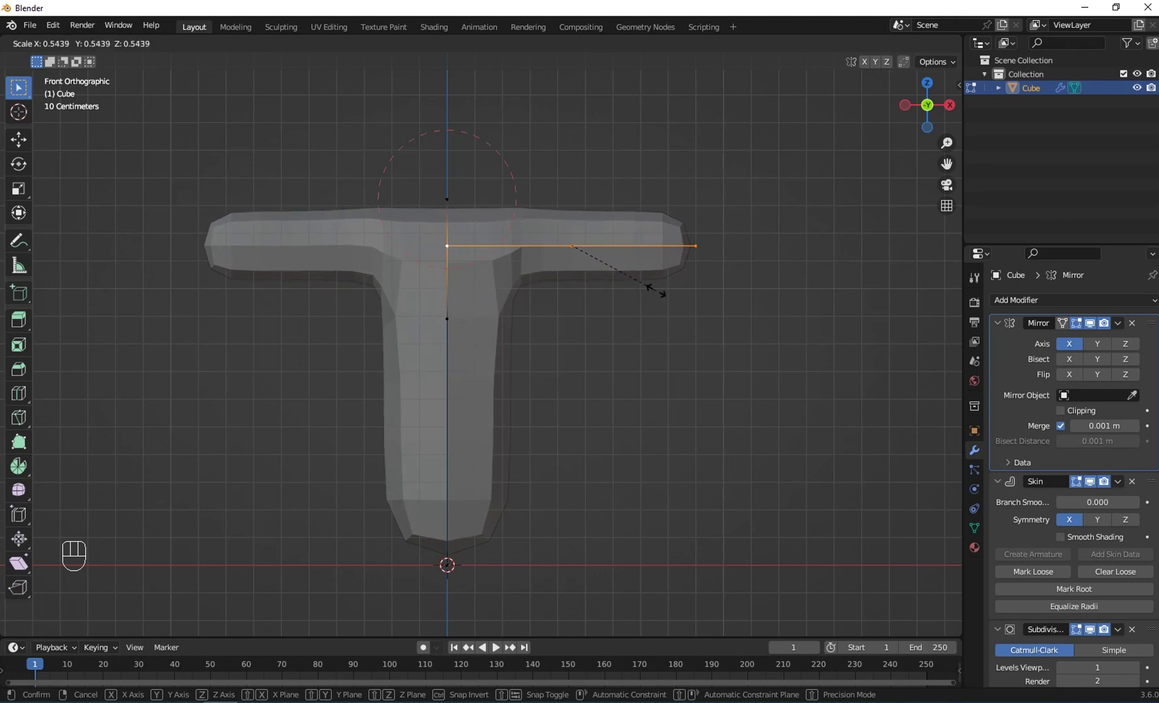
{"action": "left_click", "coordinate": [657, 290]}
Move the bottommost vertex up along Z by about 0.2 m to shorten the torso
{"action": "middle_click_drag", "start_coordinate": [508, 241], "coordinate": [511, 248], "text": "shift"}
{"action": "right_click", "coordinate": [431, 562]}
{"action": "key", "text": "g"}
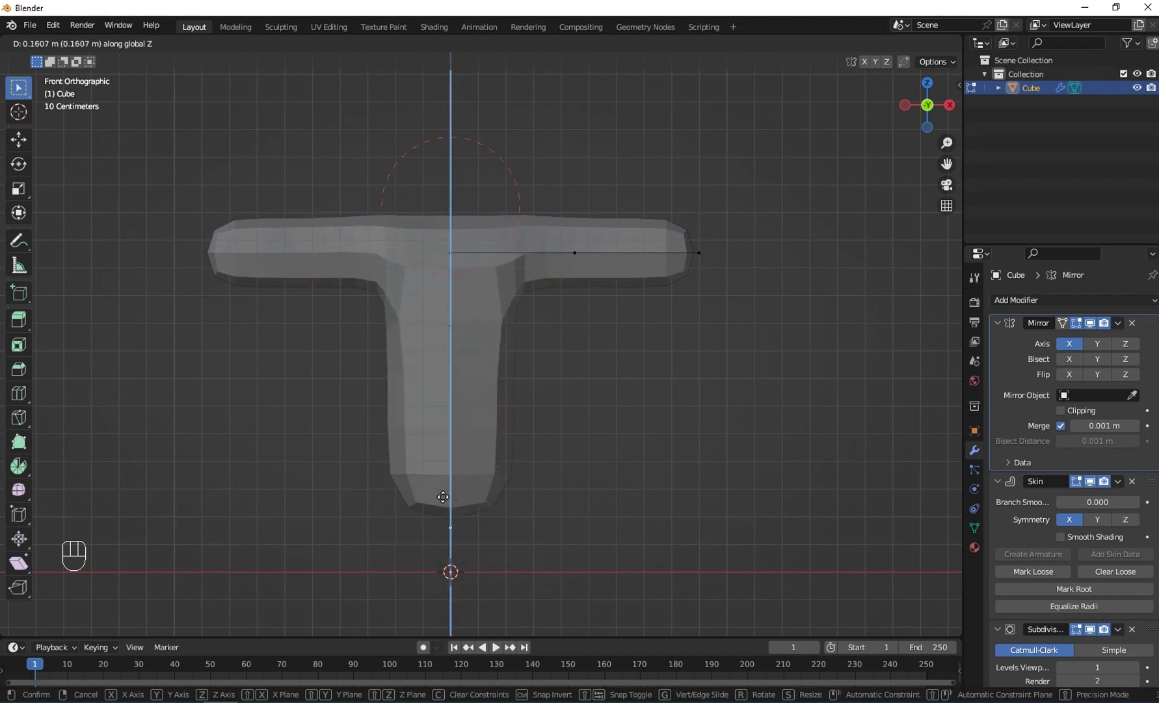
{"action": "left_click", "coordinate": [450, 483]}
Extrude the topmost vertex about 0.2 m up along Z
{"action": "right_click", "coordinate": [447, 180]}
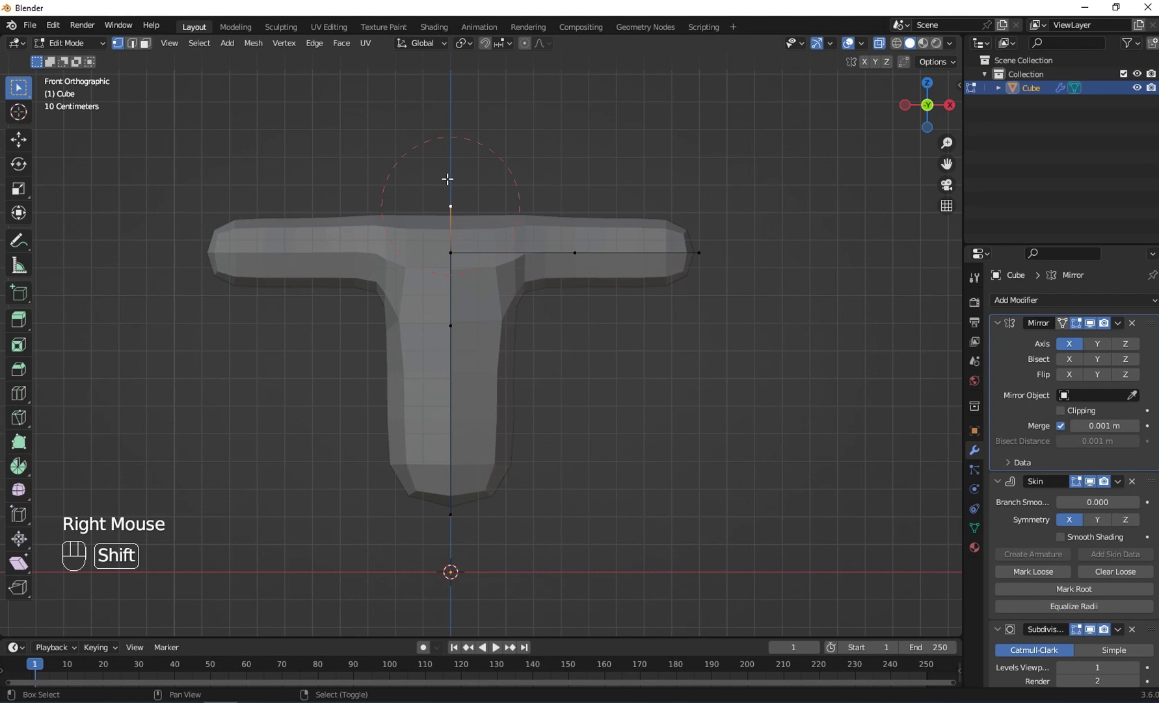
{"action": "middle_click_drag", "start_coordinate": [452, 210], "coordinate": [447, 242], "text": "shift"}
{"action": "key", "text": "e"}
{"action": "key", "text": "z"}
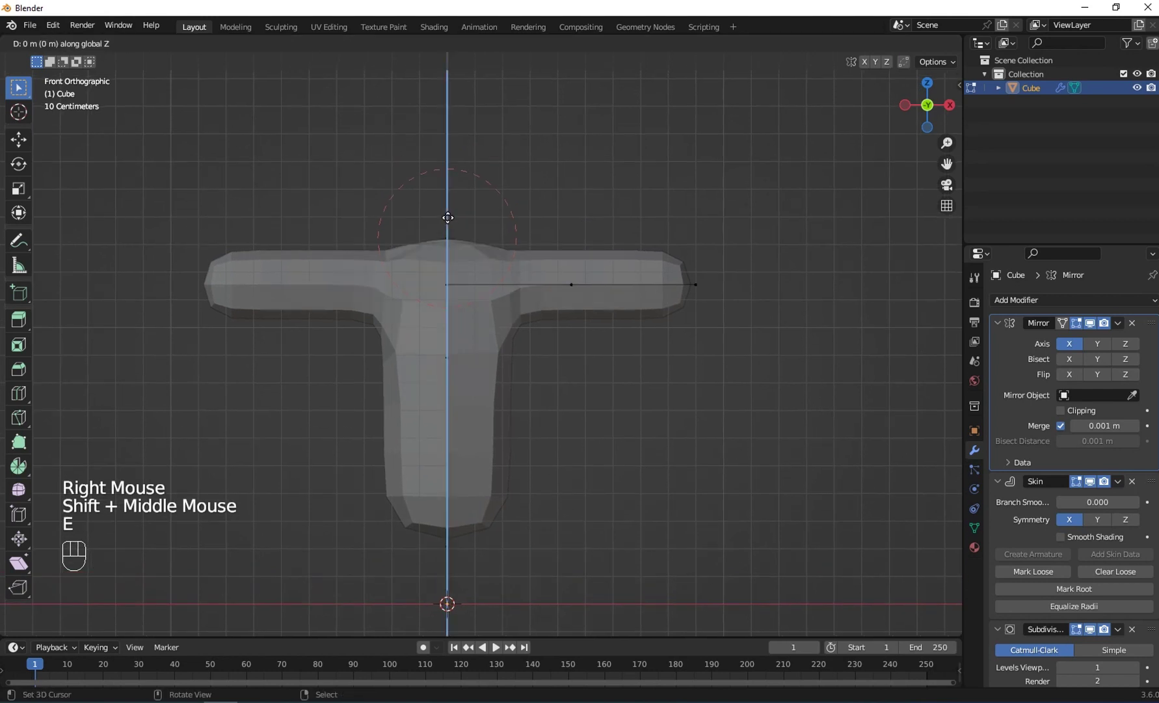
{"action": "right_click", "coordinate": [448, 160]}
Select the two topmost vertices and scale their skin radius down to about 0.44 to narrow the neck
{"action": "right_click", "coordinate": [448, 231]}
{"action": "right_click", "coordinate": [450, 195], "text": "shift"}
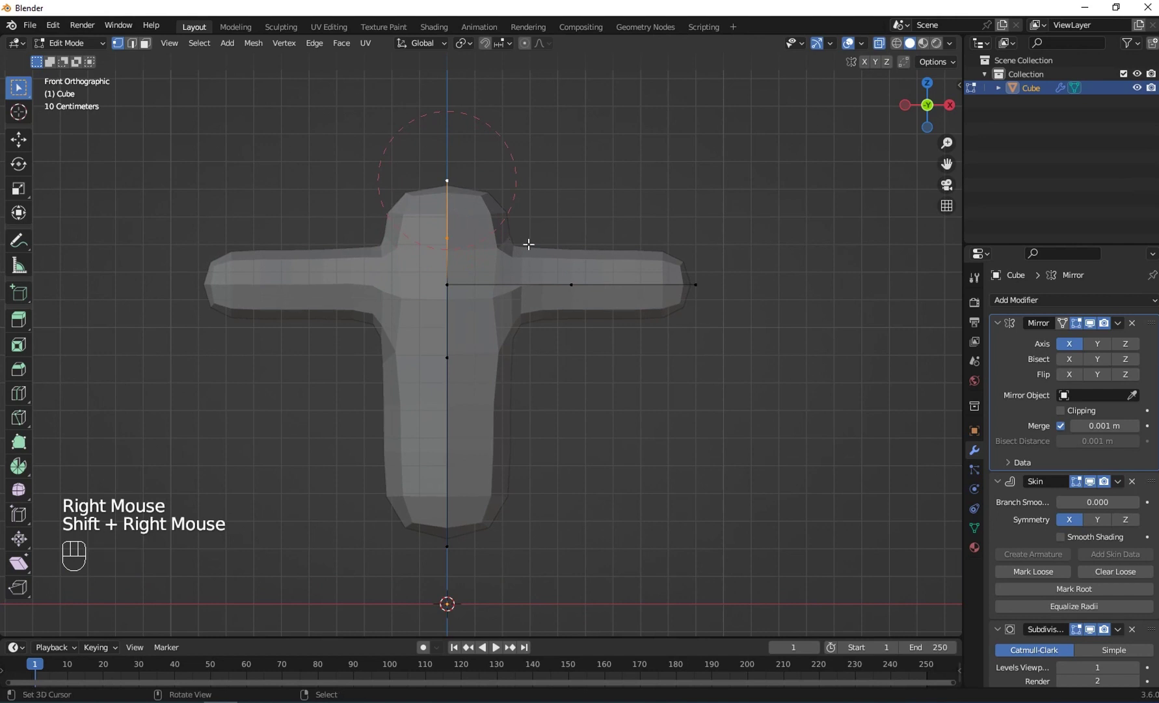
{"action": "key", "text": "ctrl+a"}
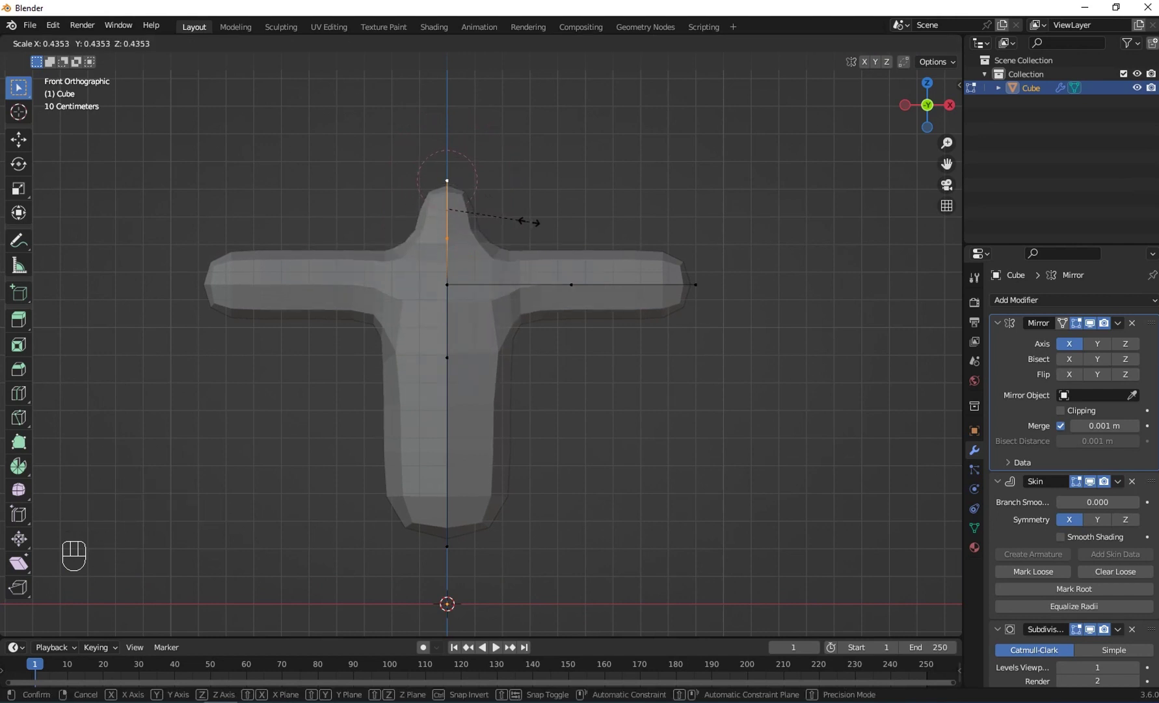
{"action": "left_click", "coordinate": [530, 222]}
Select the three arm vertices again and reduce their skin radius slightly
{"action": "right_click", "coordinate": [447, 285]}
{"action": "right_click", "coordinate": [571, 284], "text": "shift"}
{"action": "right_click", "coordinate": [695, 285], "text": "shift"}
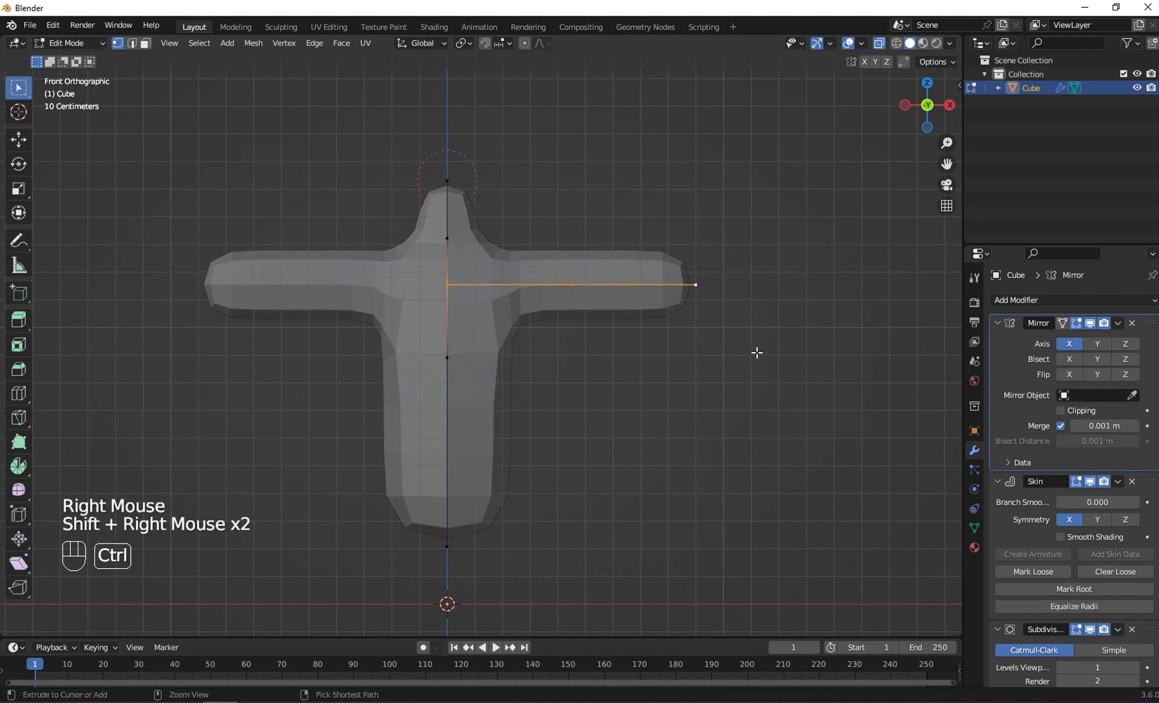
{"action": "key", "text": "ctrl+a"}
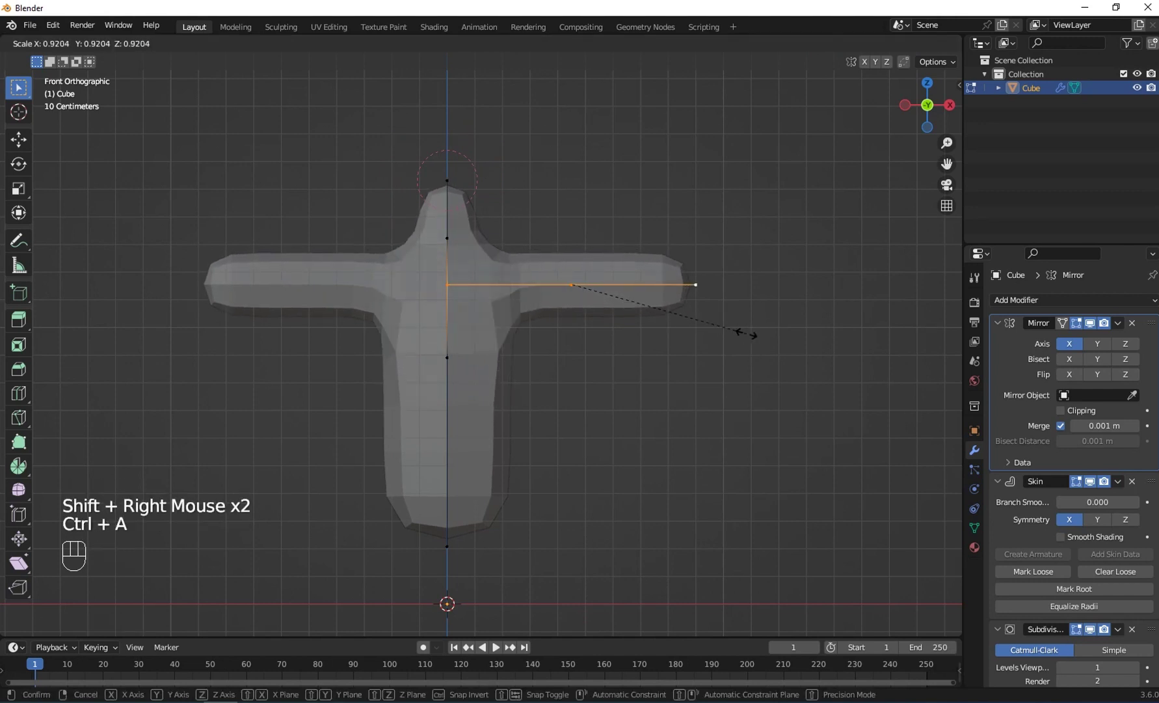
{"action": "right_click", "coordinate": [755, 336]}
{"action": "key", "text": "ctrl+a"}
{"action": "left_click", "coordinate": [747, 336]}
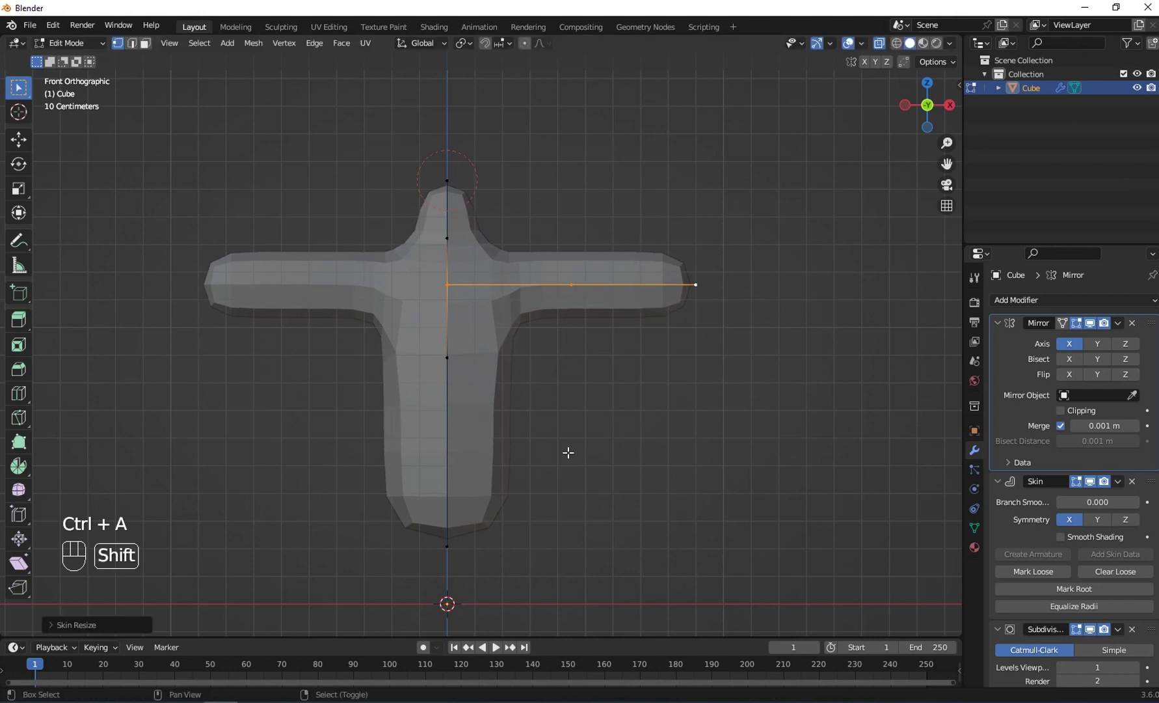
Raise the torso's bottom vertex about 0.15 m along Z
{"action": "middle_click_drag", "start_coordinate": [568, 452], "coordinate": [568, 335], "text": "shift"}
{"action": "right_click", "coordinate": [447, 429]}
{"action": "middle_click_drag", "start_coordinate": [451, 443], "coordinate": [427, 439], "text": "shift"}
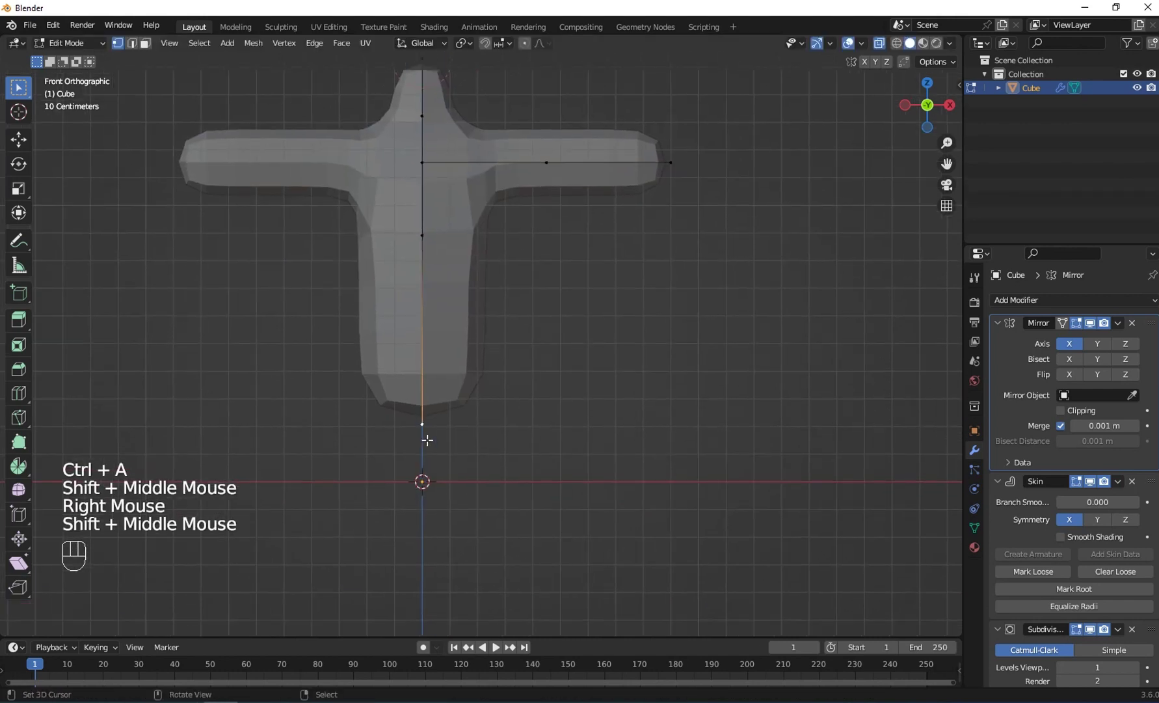
{"action": "key", "text": "g"}
{"action": "key", "text": "z"}
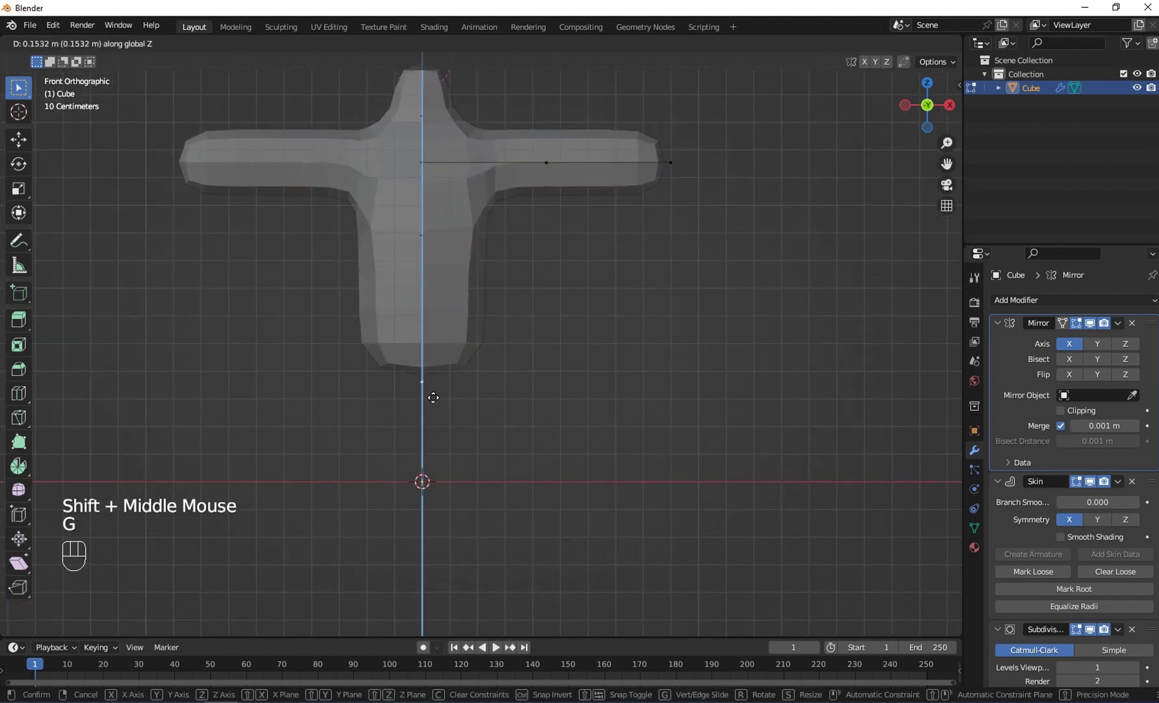
{"action": "left_click", "coordinate": [432, 397]}
Extrude the bottom vertex down along Z twice, about 0.1 m and about 0.23 m
{"action": "middle_click_drag", "start_coordinate": [430, 392], "coordinate": [427, 419], "text": "shift"}
{"action": "key", "text": "e"}
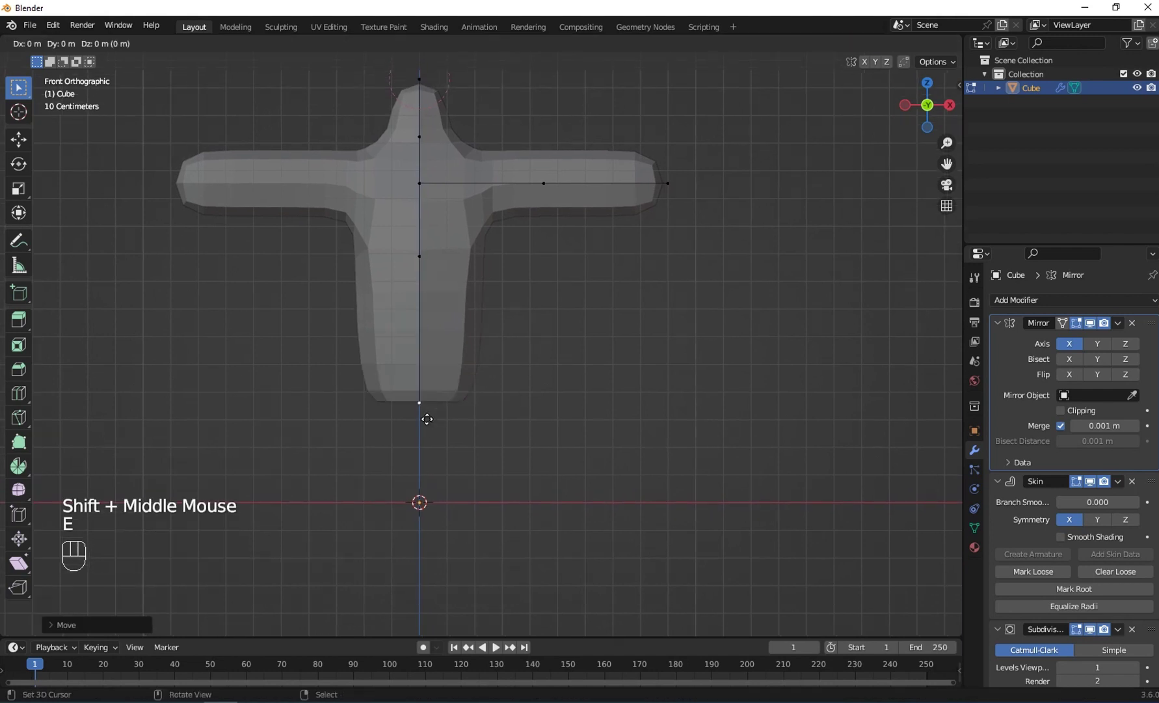
{"action": "key", "text": "z"}
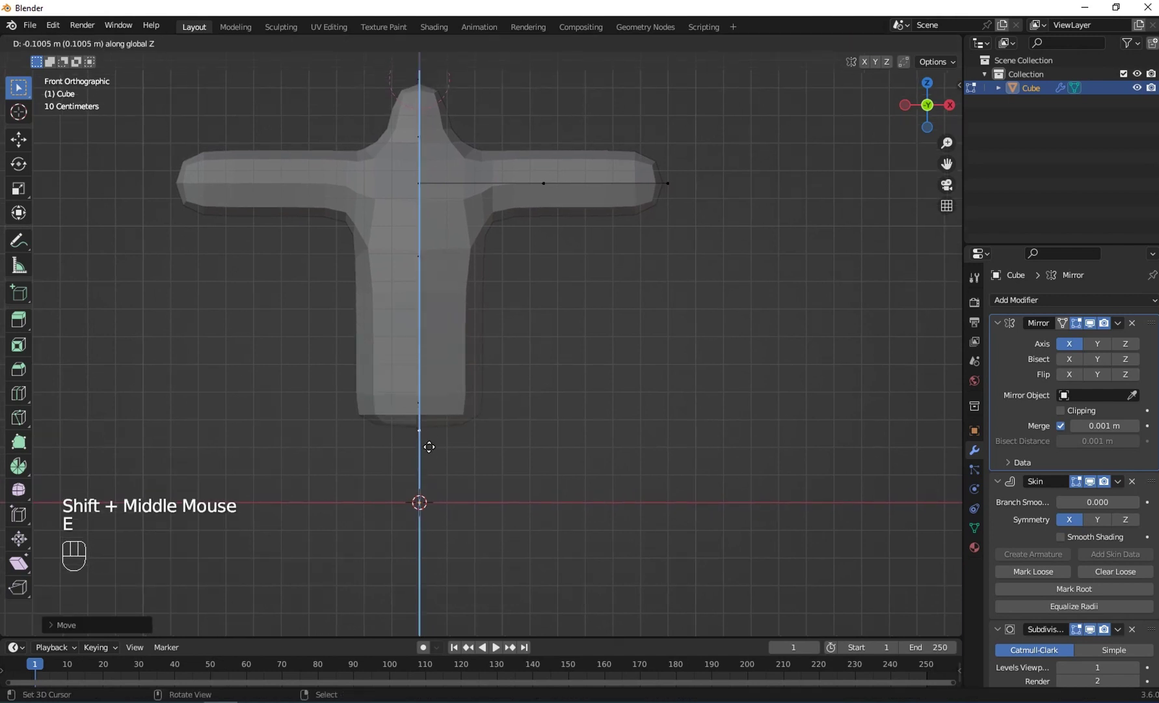
{"action": "left_click", "coordinate": [429, 447]}
{"action": "key", "text": "e"}
{"action": "key", "text": "z"}
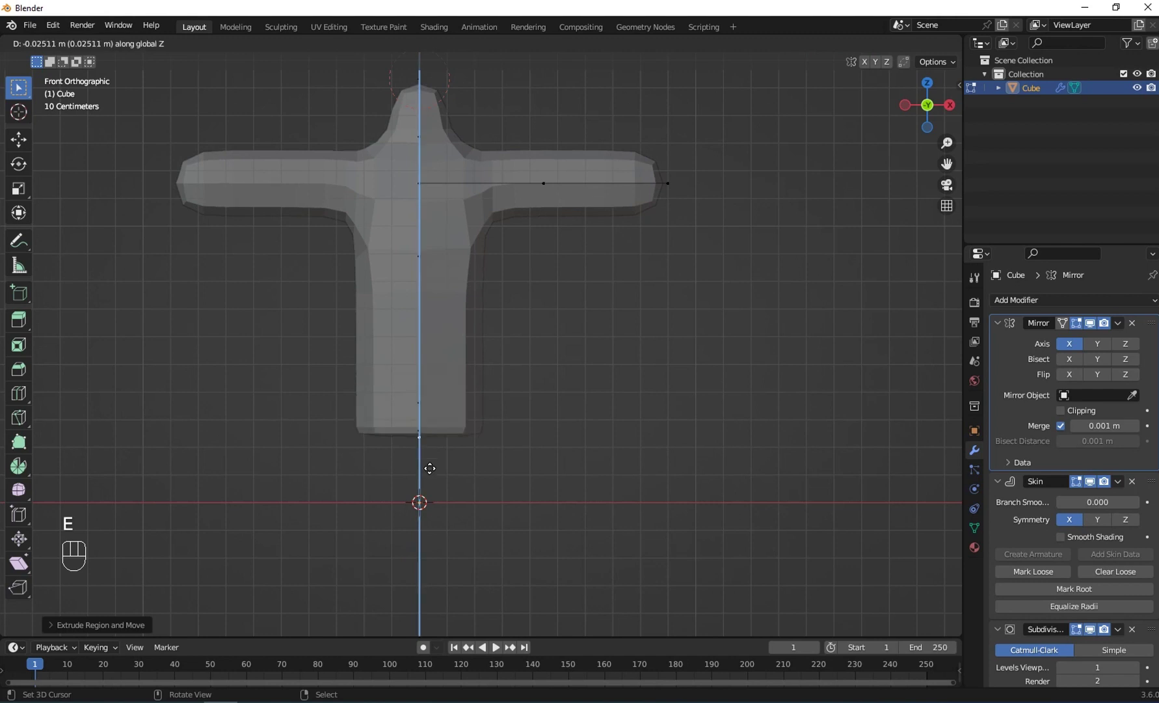
{"action": "left_click", "coordinate": [429, 510]}
Move the bottommost vertex about 0.15 m toward positive X and lower it about 0.55 m along Z
{"action": "key", "text": "g"}
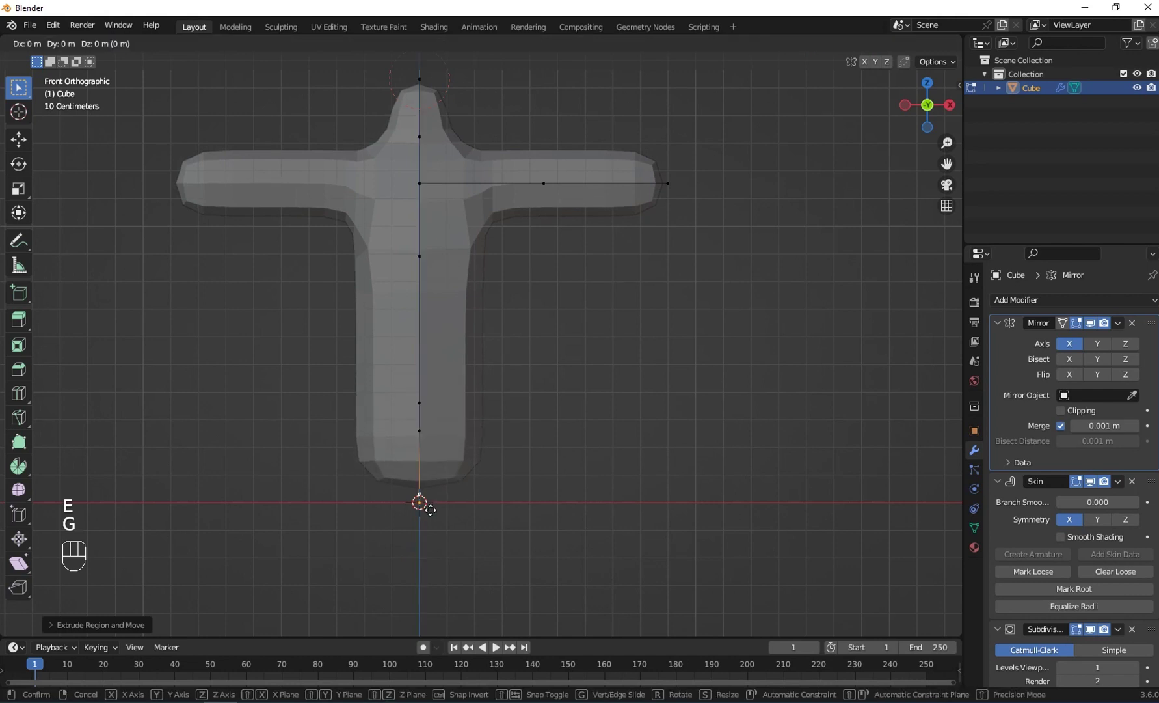
{"action": "left_click", "coordinate": [471, 512]}
{"action": "scroll", "coordinate": [467, 479], "scroll_direction": "down", "scroll_amount": 2}
{"action": "key", "text": "g"}
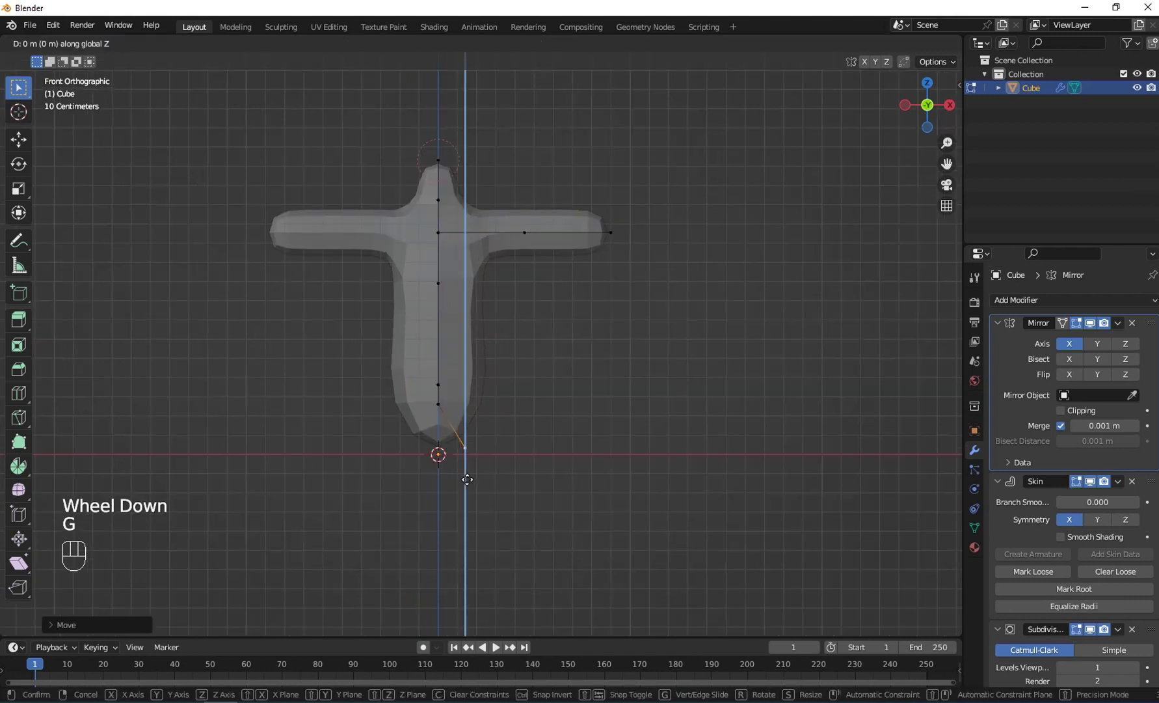
{"action": "left_click", "coordinate": [474, 584]}
Raise the offset bottom vertex about 0.61 m along Z to form the hip
{"action": "key", "text": "g"}
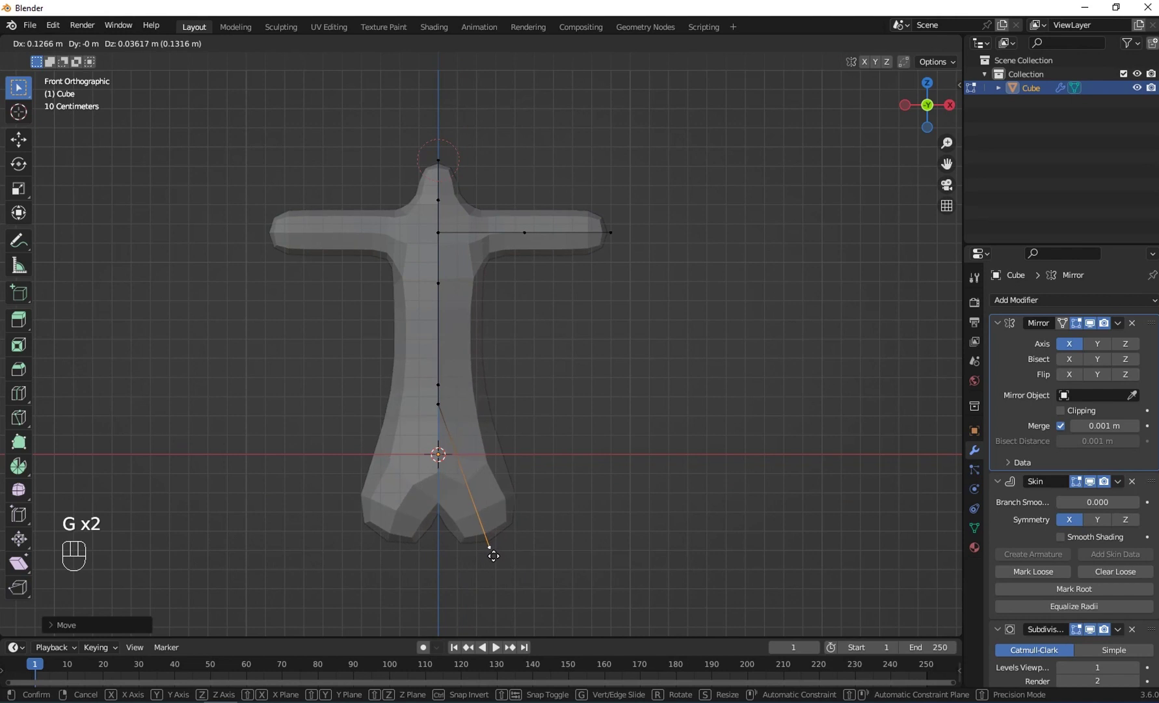
{"action": "right_click", "coordinate": [509, 551]}
{"action": "key", "text": "g"}
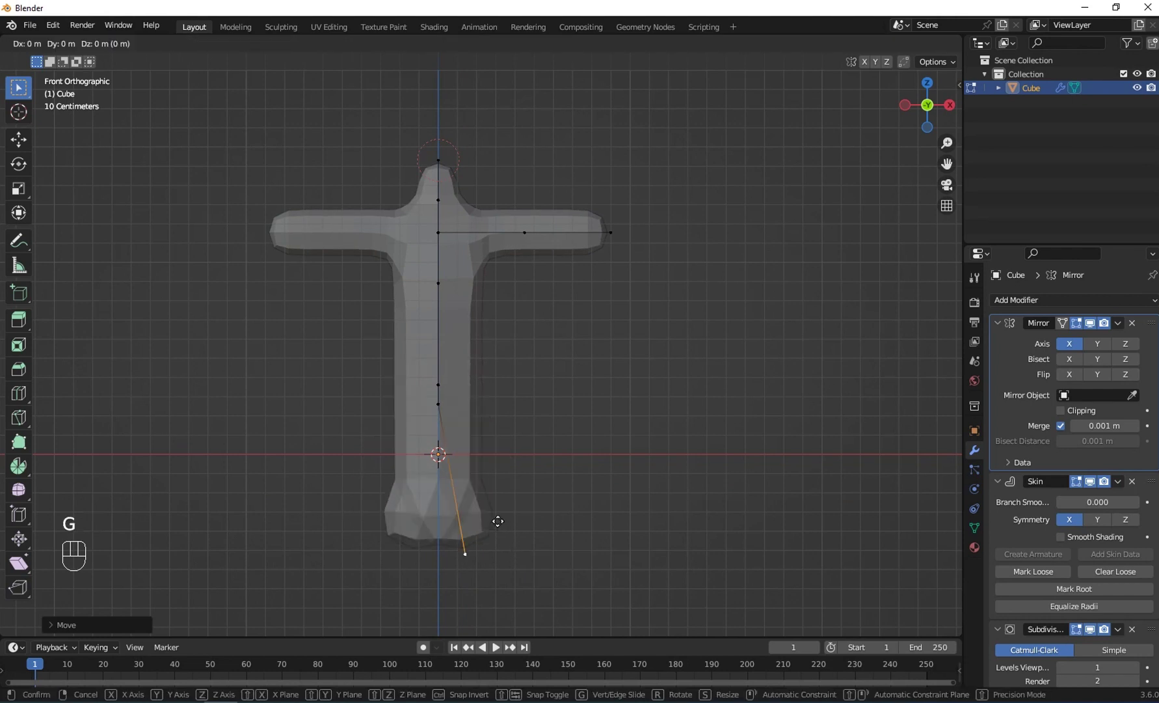
{"action": "key", "text": "z"}
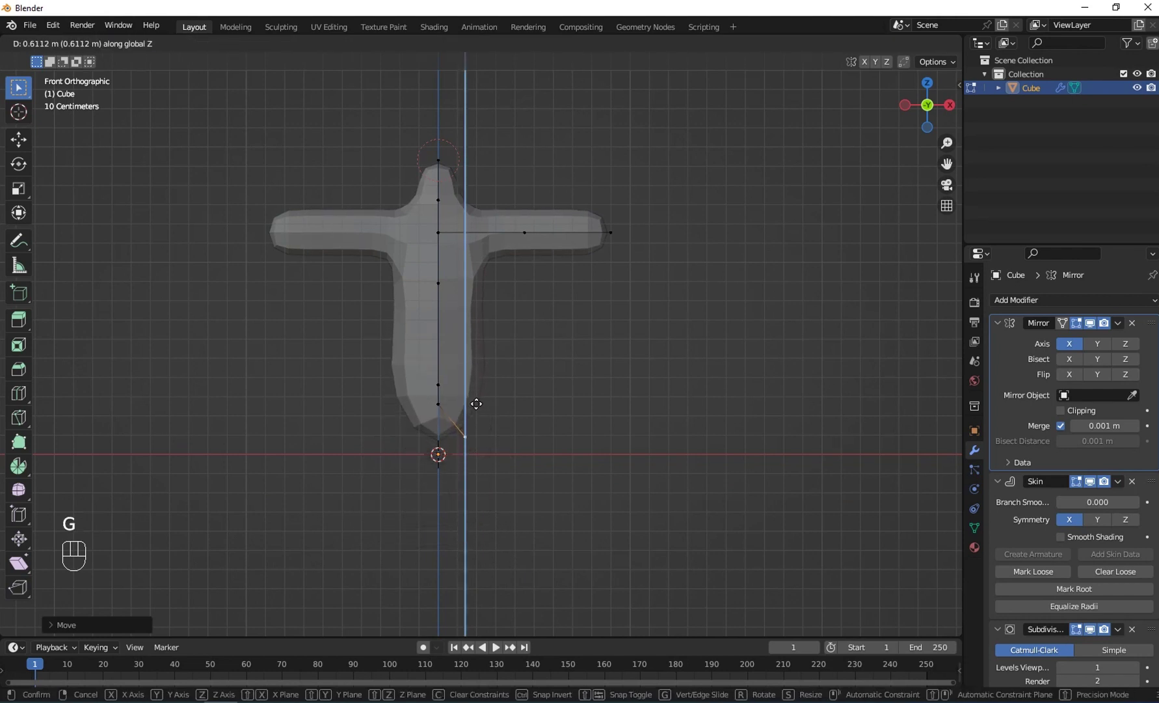
{"action": "left_click", "coordinate": [475, 402]}
Extrude the hip vertex about 1 m down along Z as a leg and shift its end about 0.1 m along positive X
{"action": "key", "text": "e"}
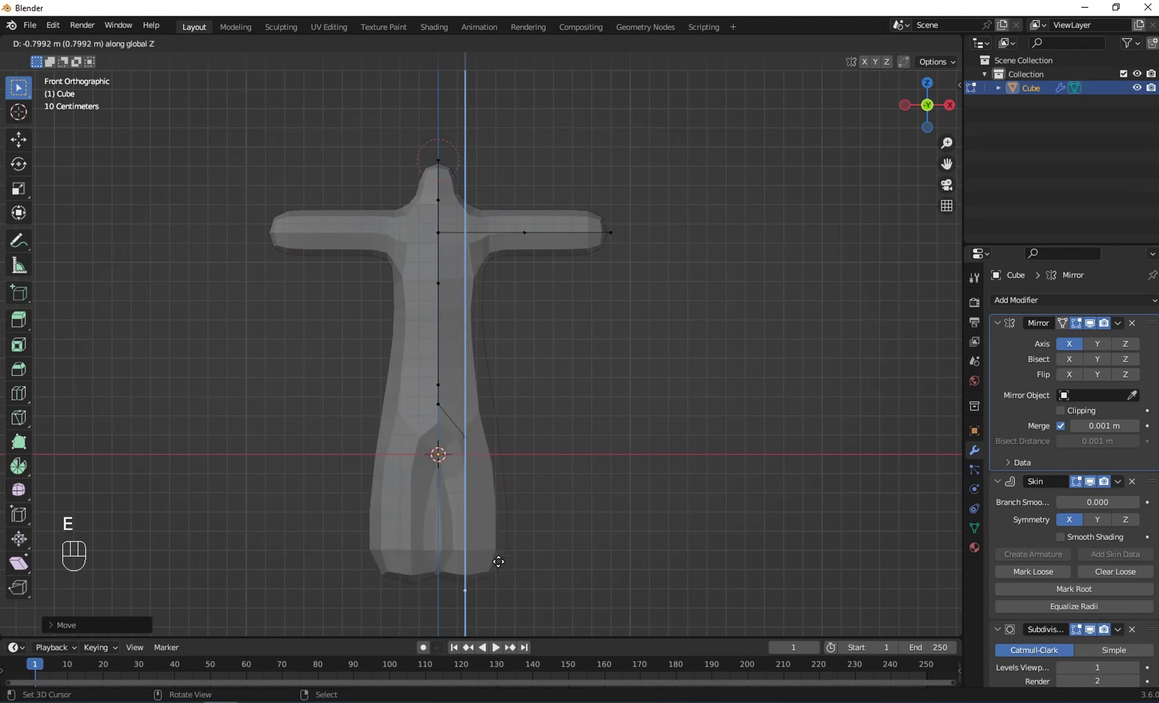
{"action": "left_click", "coordinate": [499, 579]}
{"action": "middle_click_drag", "start_coordinate": [500, 590], "coordinate": [483, 514], "text": "shift"}
{"action": "key", "text": "g"}
{"action": "key", "text": "x"}
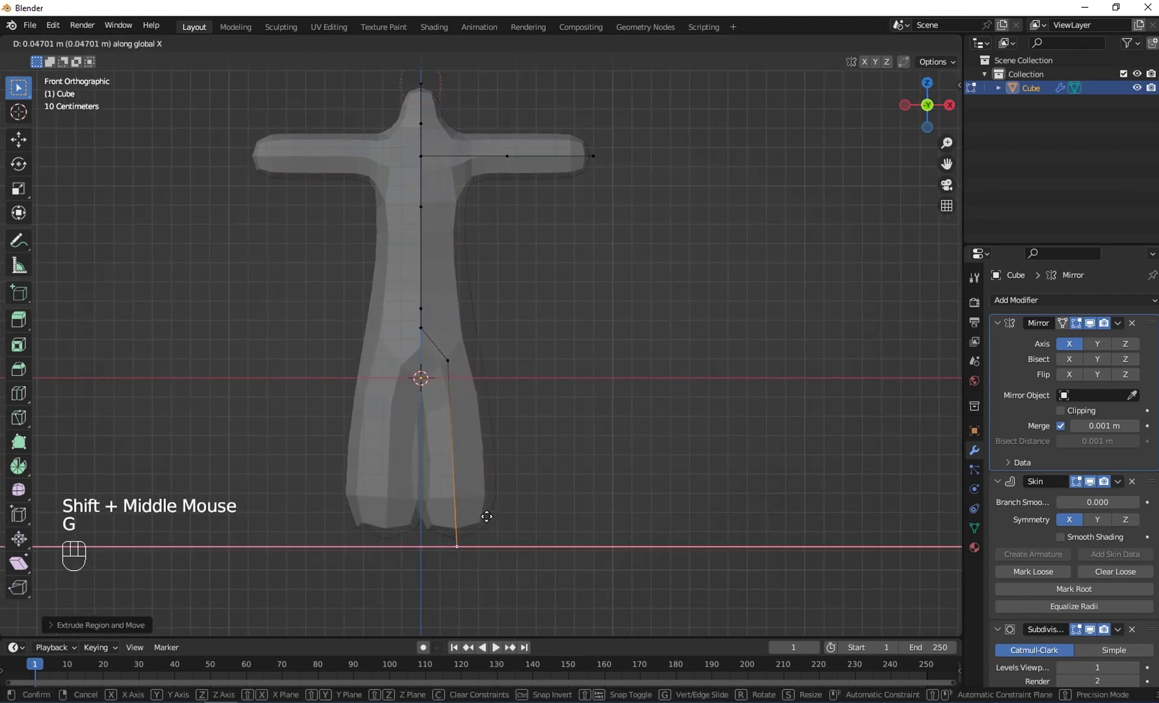
{"action": "left_click", "coordinate": [497, 516]}
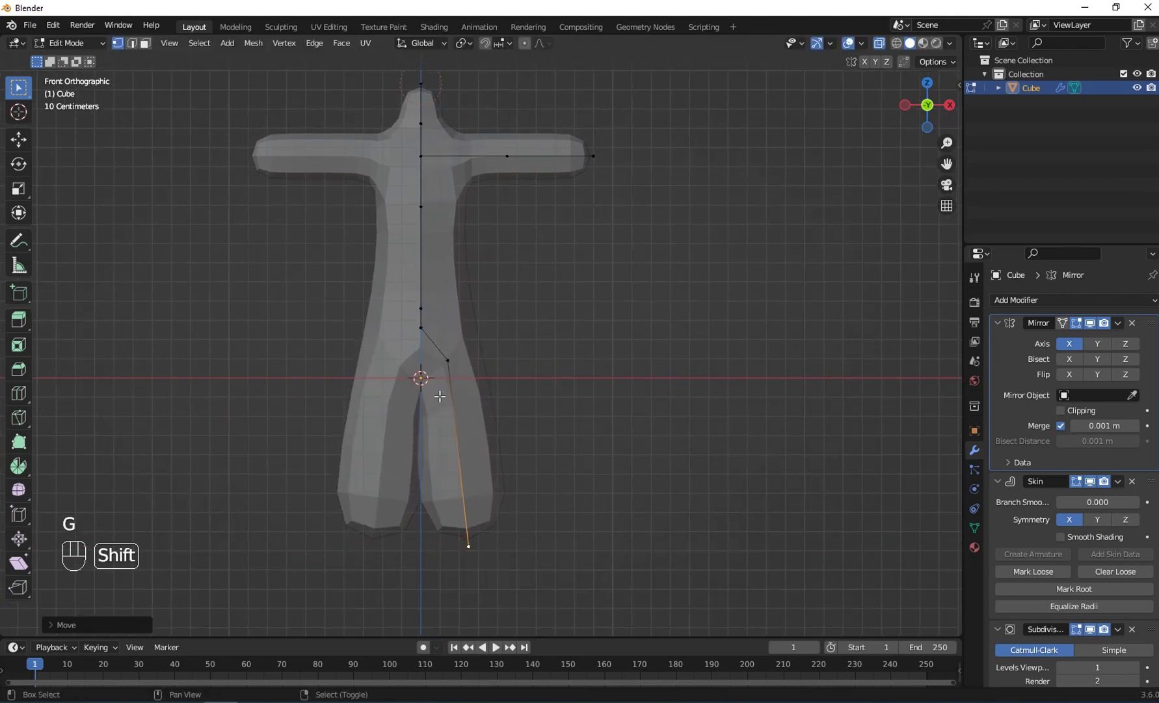
Add the hip vertex to the selected foot vertex and scale the leg's skin radius down to about half
{"action": "right_click", "coordinate": [452, 359], "text": "shift"}
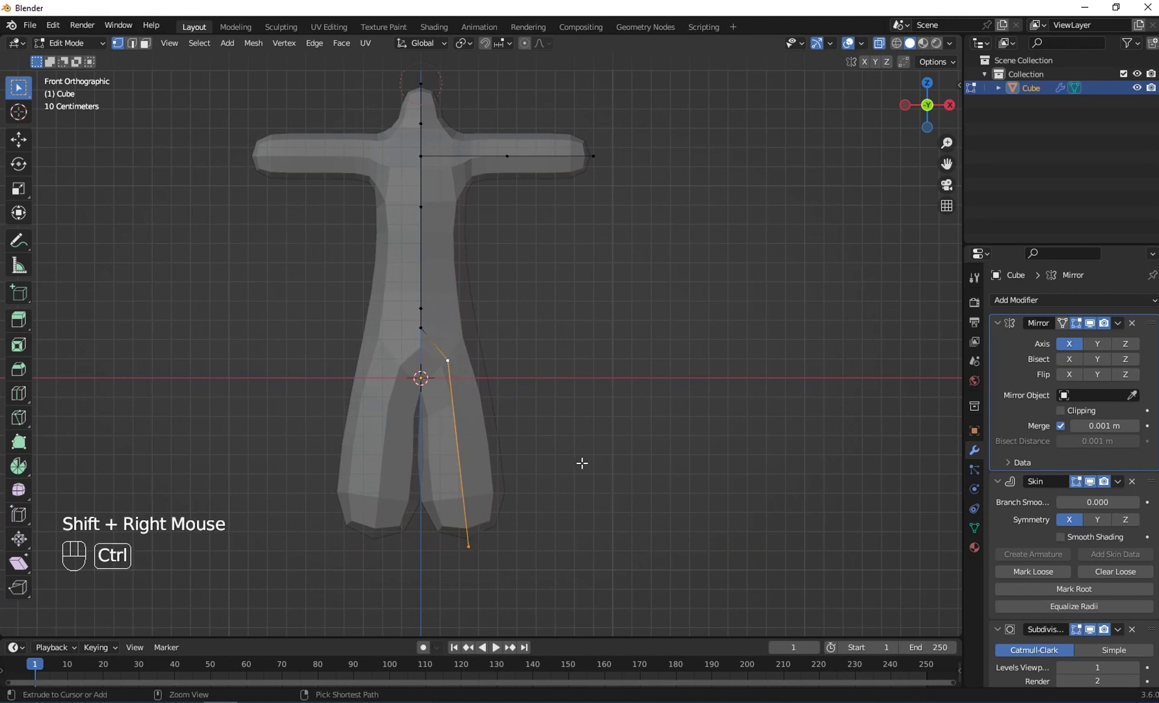
{"action": "key", "text": "ctrl+a"}
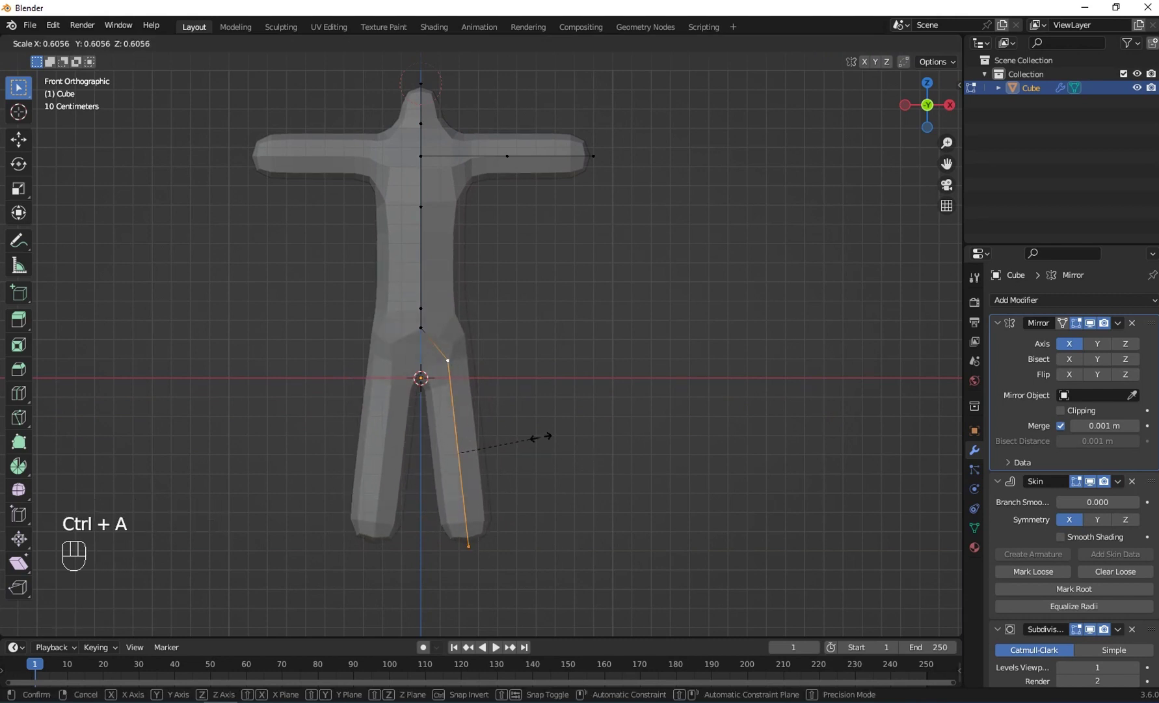
{"action": "left_click", "coordinate": [525, 441]}
{"action": "scroll", "coordinate": [499, 435], "scroll_direction": "up", "scroll_amount": 2}
{"action": "middle_click_drag", "start_coordinate": [455, 387], "coordinate": [463, 367], "text": "shift"}
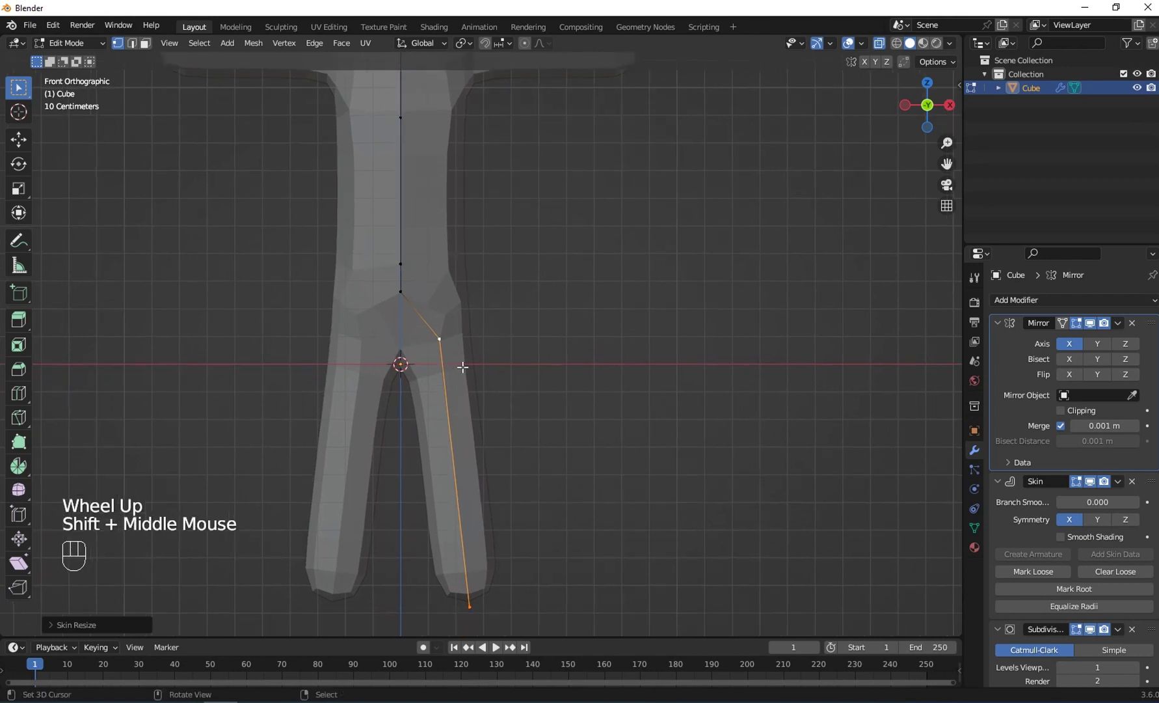
Lower the central pelvis vertex about 0.07 m along Z and adjust the skin radius of the hip vertex
{"action": "right_click", "coordinate": [390, 285]}
{"action": "key", "text": "g"}
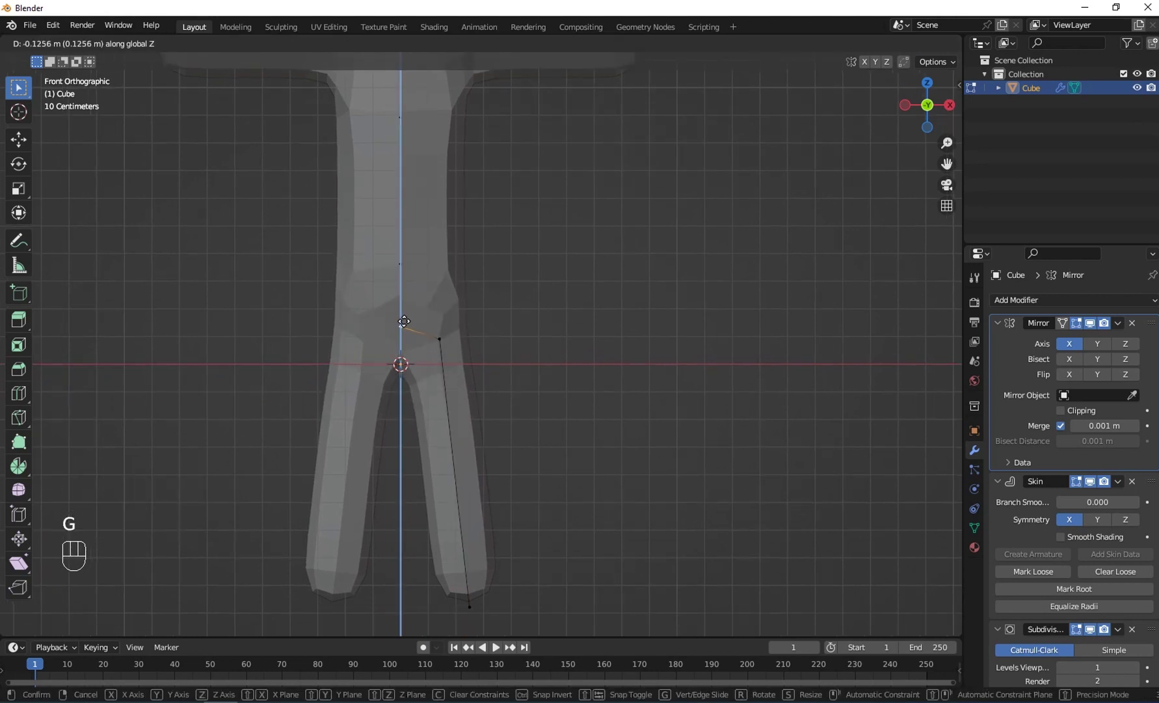
{"action": "left_click", "coordinate": [403, 309]}
{"action": "right_click", "coordinate": [440, 338], "text": "shift"}
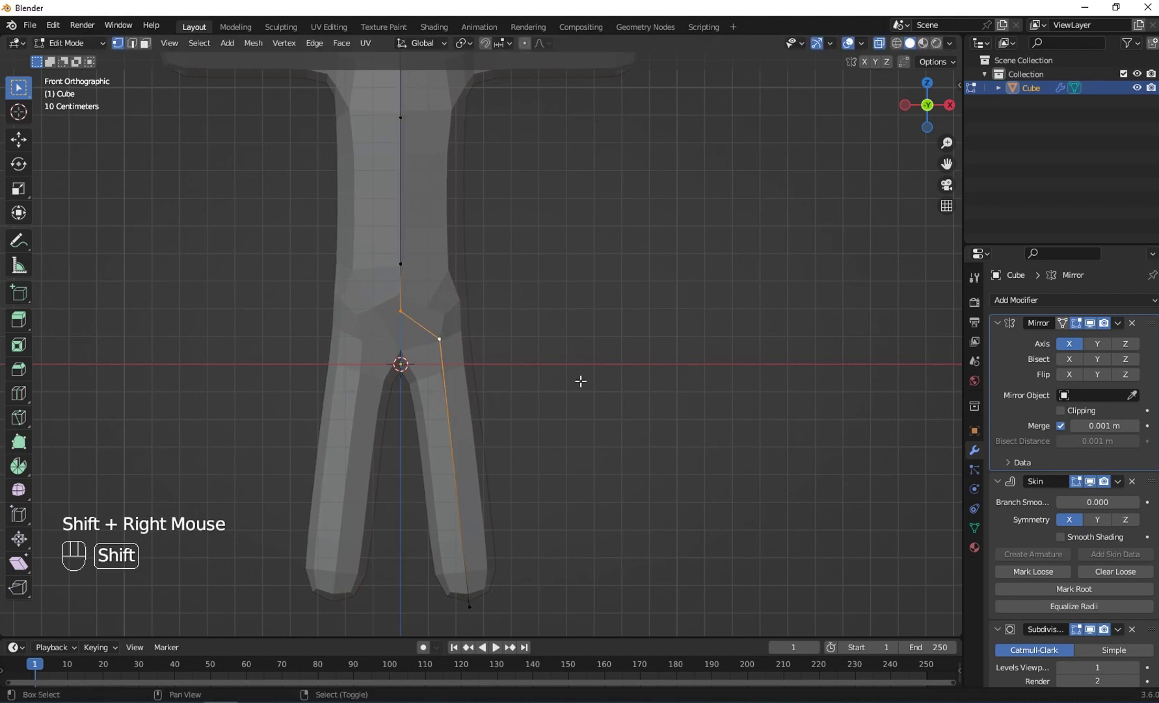
{"action": "key", "text": "ctrl+a"}
{"action": "left_click", "coordinate": [603, 381]}
Adjust the pelvis vertex's skin radius and scale it together with the lower-spine vertex's radius to about 0.85
{"action": "right_click", "coordinate": [394, 301]}
{"action": "key", "text": "ctrl+a"}
{"action": "left_click", "coordinate": [514, 300]}
{"action": "right_click", "coordinate": [401, 264], "text": "shift"}
{"action": "key", "text": "ctrl+a"}
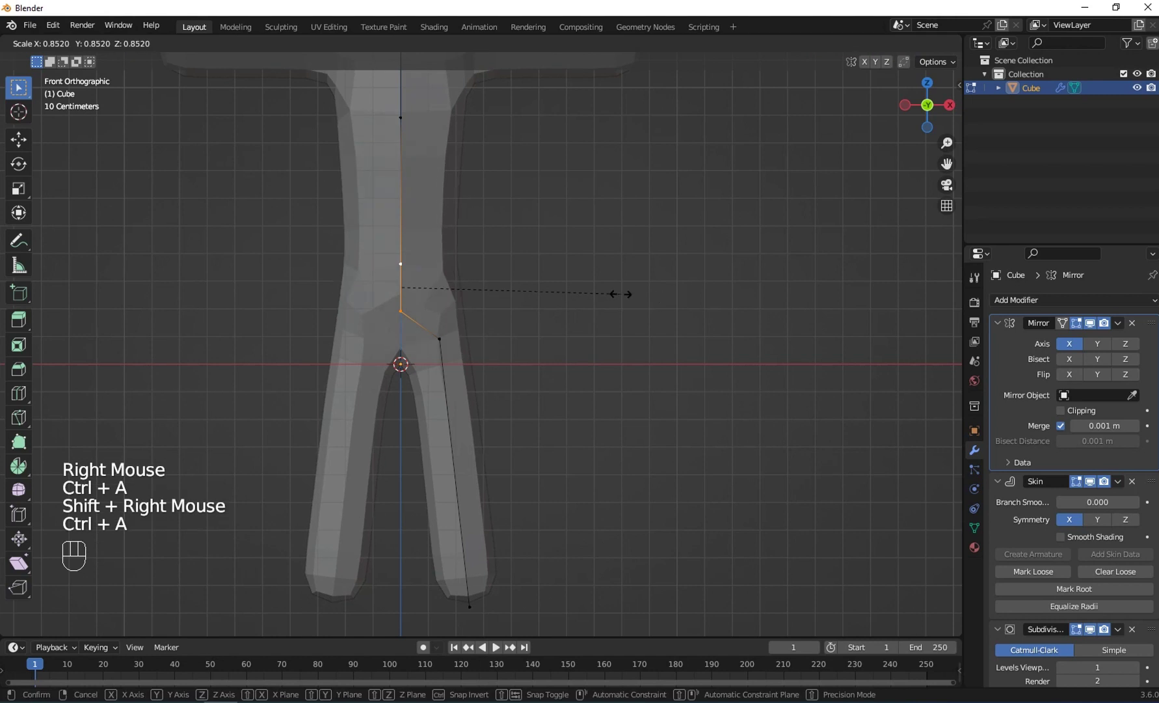
{"action": "left_click", "coordinate": [616, 299]}
Select the lower-spine, pelvis, hip and foot vertices and raise them about 0.33 m along Z
{"action": "scroll", "coordinate": [616, 302], "scroll_direction": "down", "scroll_amount": 2}
{"action": "middle_click_drag", "start_coordinate": [617, 302], "coordinate": [469, 421], "text": "shift"}
{"action": "scroll", "coordinate": [535, 467], "scroll_direction": "up", "scroll_amount": 2}
{"action": "scroll", "coordinate": [535, 467], "scroll_direction": "down", "scroll_amount": 4}
{"action": "scroll", "coordinate": [469, 422], "scroll_direction": "up", "scroll_amount": 2}
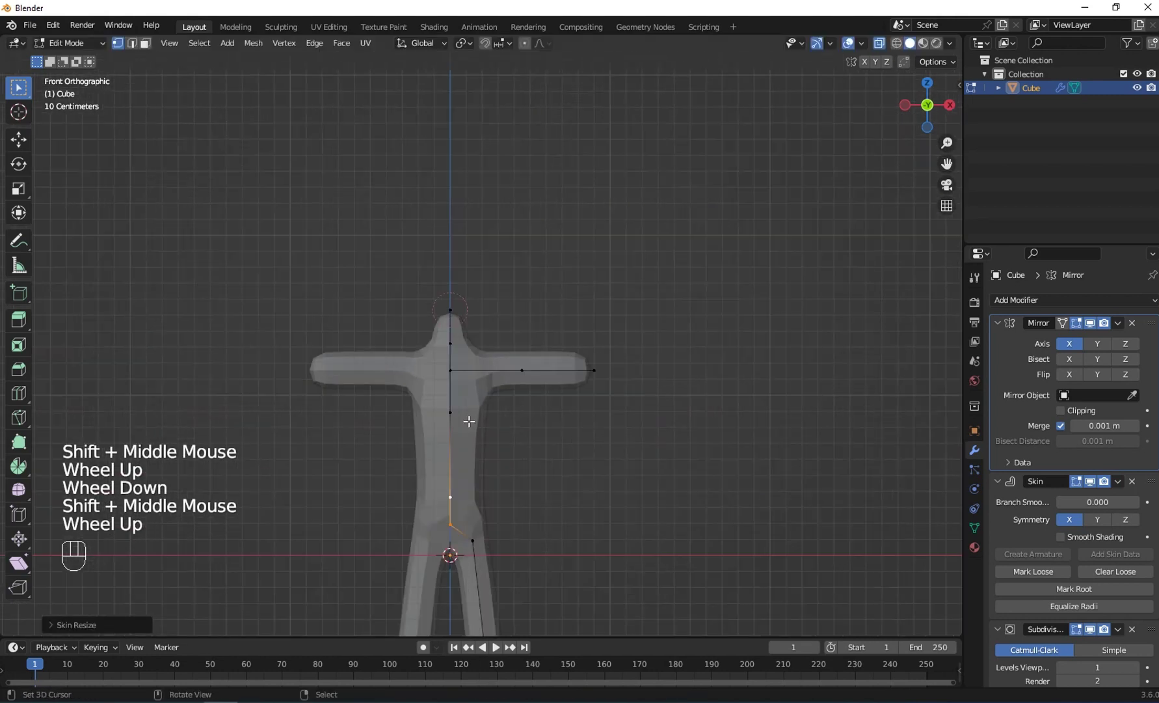
{"action": "scroll", "coordinate": [469, 422], "scroll_direction": "down", "scroll_amount": 2}
{"action": "right_click", "coordinate": [471, 432]}
{"action": "scroll", "coordinate": [470, 433], "scroll_direction": "up", "scroll_amount": 1}
{"action": "key", "text": "b"}
{"action": "left_click_drag", "start_coordinate": [395, 459], "coordinate": [589, 611]}
{"action": "key", "text": "b"}
{"action": "left_click_drag", "start_coordinate": [352, 440], "coordinate": [561, 610]}
{"action": "scroll", "coordinate": [453, 504], "scroll_direction": "up", "scroll_amount": 2}
{"action": "middle_click_drag", "start_coordinate": [455, 509], "coordinate": [421, 385], "text": "shift"}
{"action": "key", "text": "g"}
{"action": "key", "text": "z"}
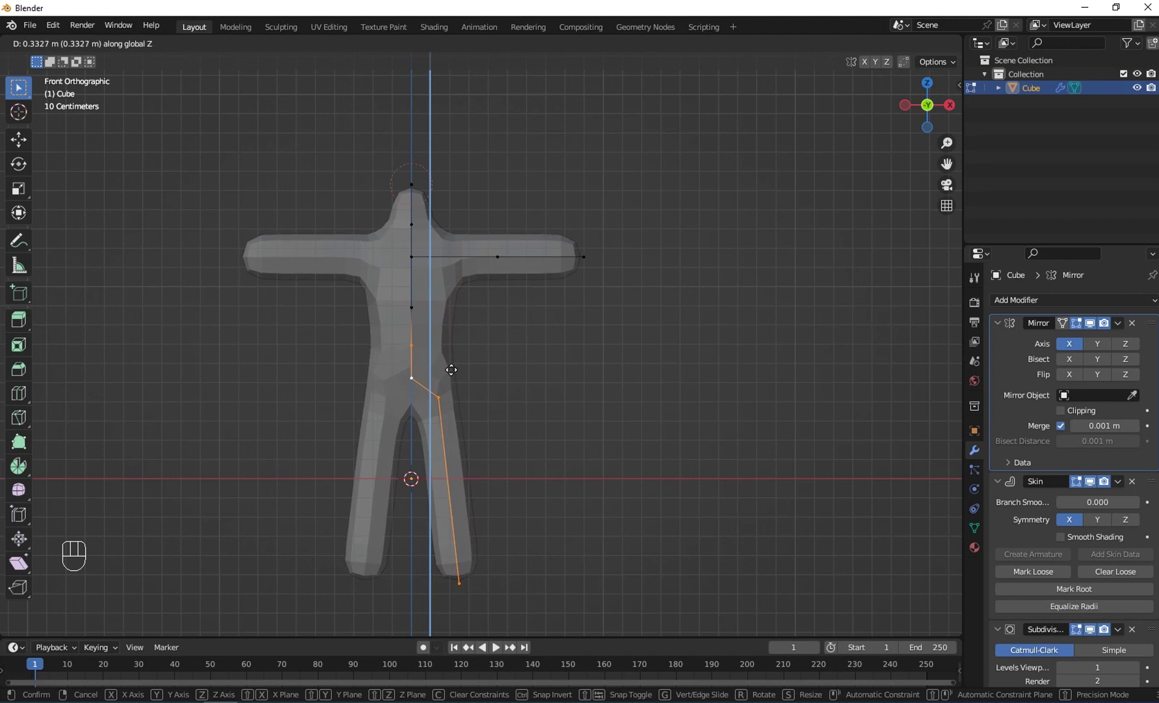
{"action": "left_click", "coordinate": [451, 372]}
Select the elbow and wrist vertices and scale their skin radius down to about 0.74
{"action": "scroll", "coordinate": [448, 376], "scroll_direction": "down", "scroll_amount": 2}
{"action": "middle_click_drag", "start_coordinate": [447, 376], "coordinate": [454, 327], "text": "shift"}
{"action": "scroll", "coordinate": [397, 426], "scroll_direction": "up", "scroll_amount": 1}
{"action": "right_click", "coordinate": [455, 327]}
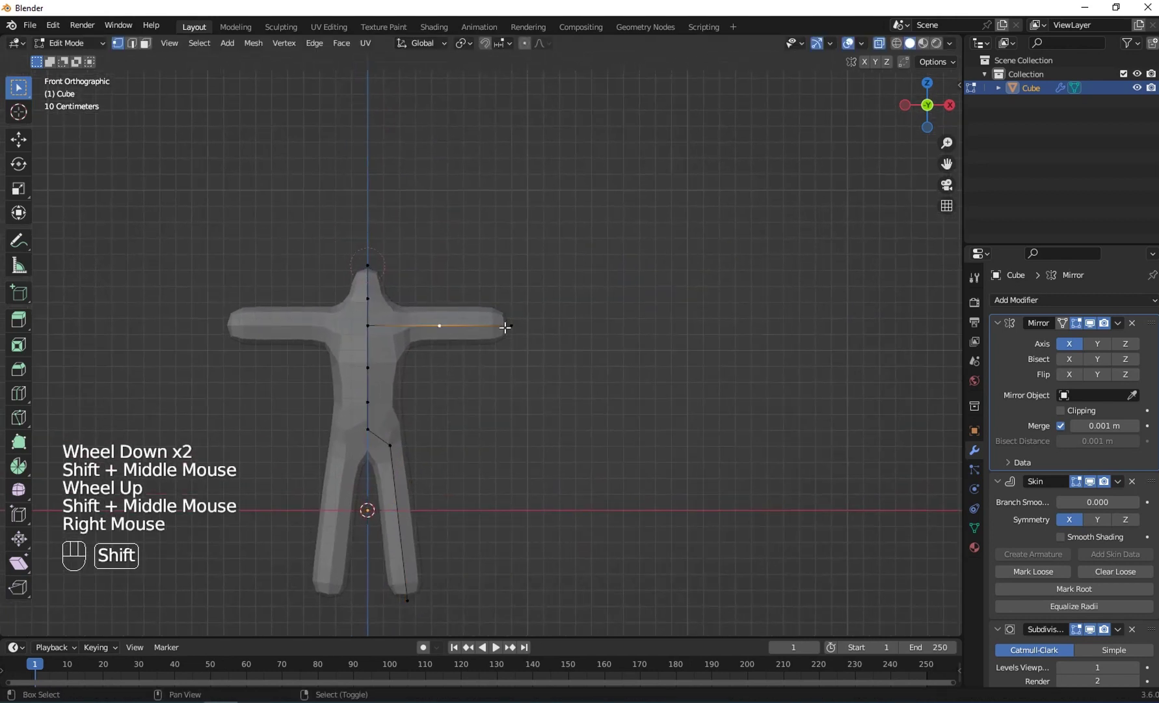
{"action": "right_click", "coordinate": [511, 325], "text": "shift"}
{"action": "key", "text": "ctrl+a"}
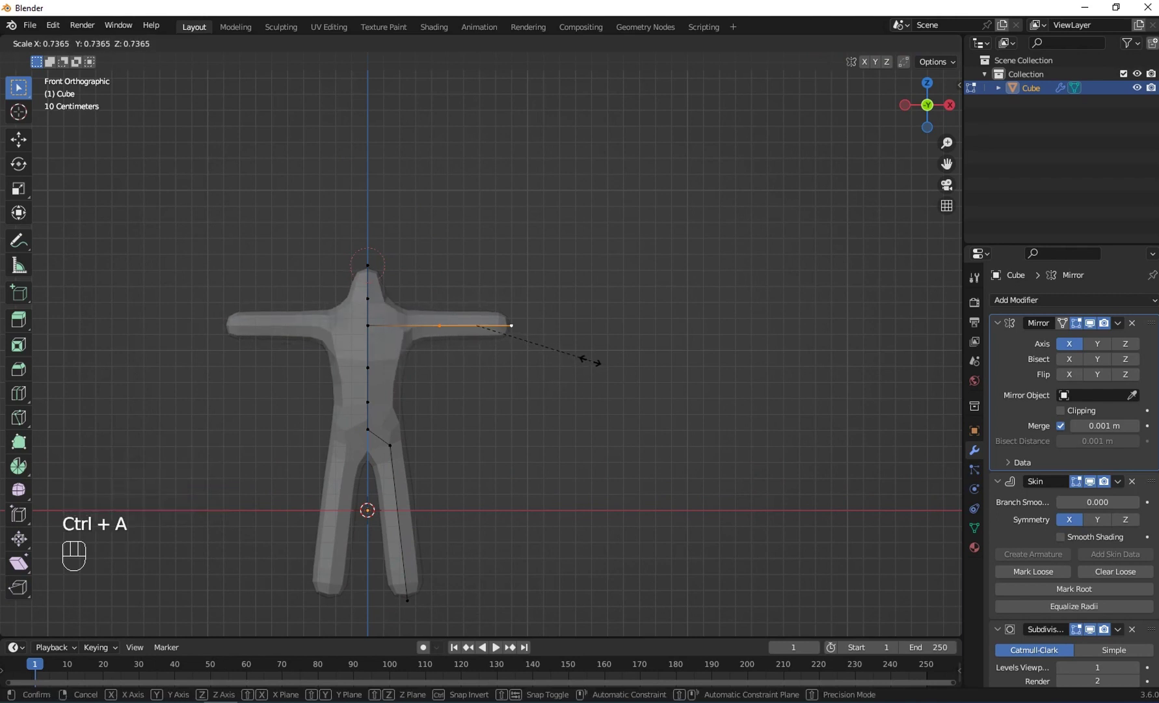
Move only the wrist vertex about 0.09 m outward along X
{"action": "middle_click_drag", "start_coordinate": [598, 361], "coordinate": [482, 404], "text": "shift"}
{"action": "scroll", "coordinate": [546, 402], "scroll_direction": "up", "scroll_amount": 2}
{"action": "right_click", "coordinate": [427, 351]}
{"action": "scroll", "coordinate": [481, 401], "scroll_direction": "down", "scroll_amount": 1}
{"action": "key", "text": "g"}
{"action": "key", "text": "x"}
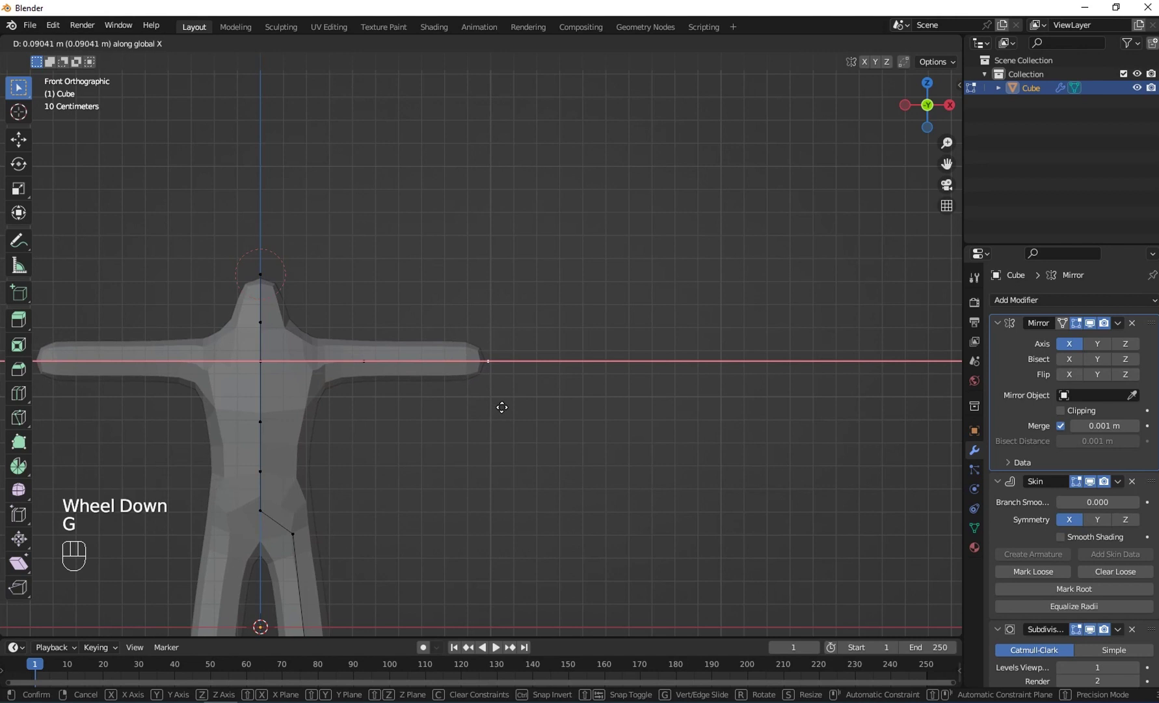
{"action": "left_click", "coordinate": [502, 407]}
Extrude the wrist vertex about 0.09 m outward along X as the palm
{"action": "middle_click_drag", "start_coordinate": [502, 408], "coordinate": [461, 413], "text": "shift"}
{"action": "scroll", "coordinate": [447, 411], "scroll_direction": "up", "scroll_amount": 2}
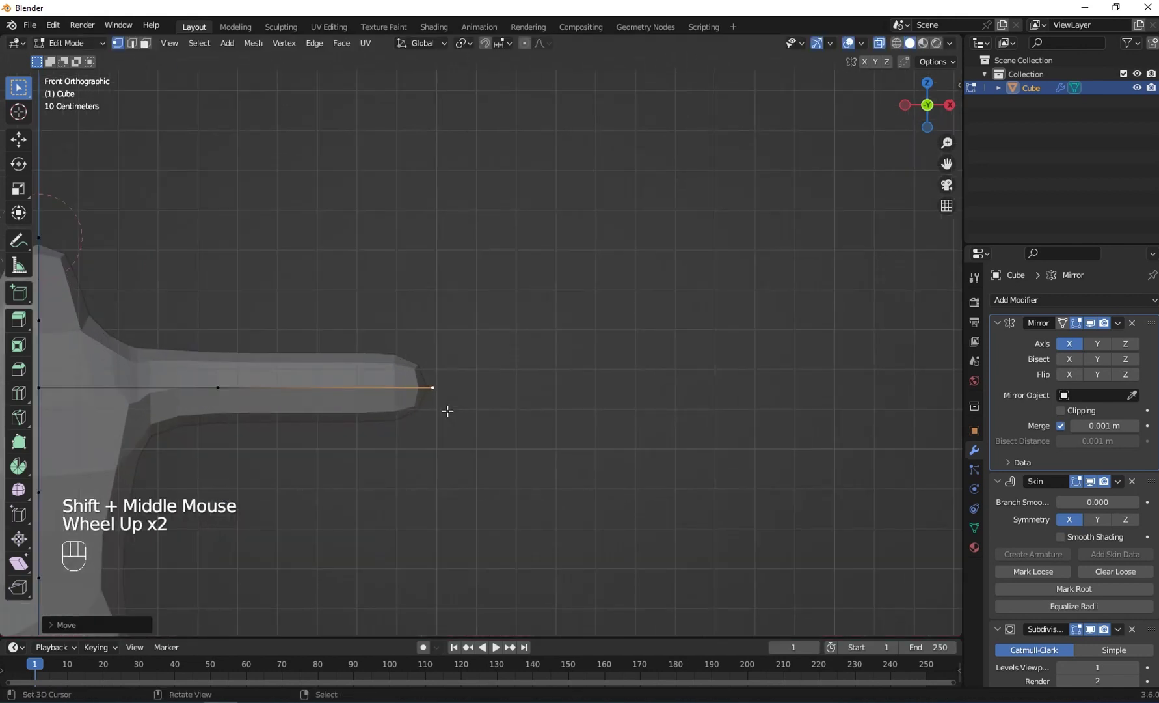
{"action": "key", "text": "e"}
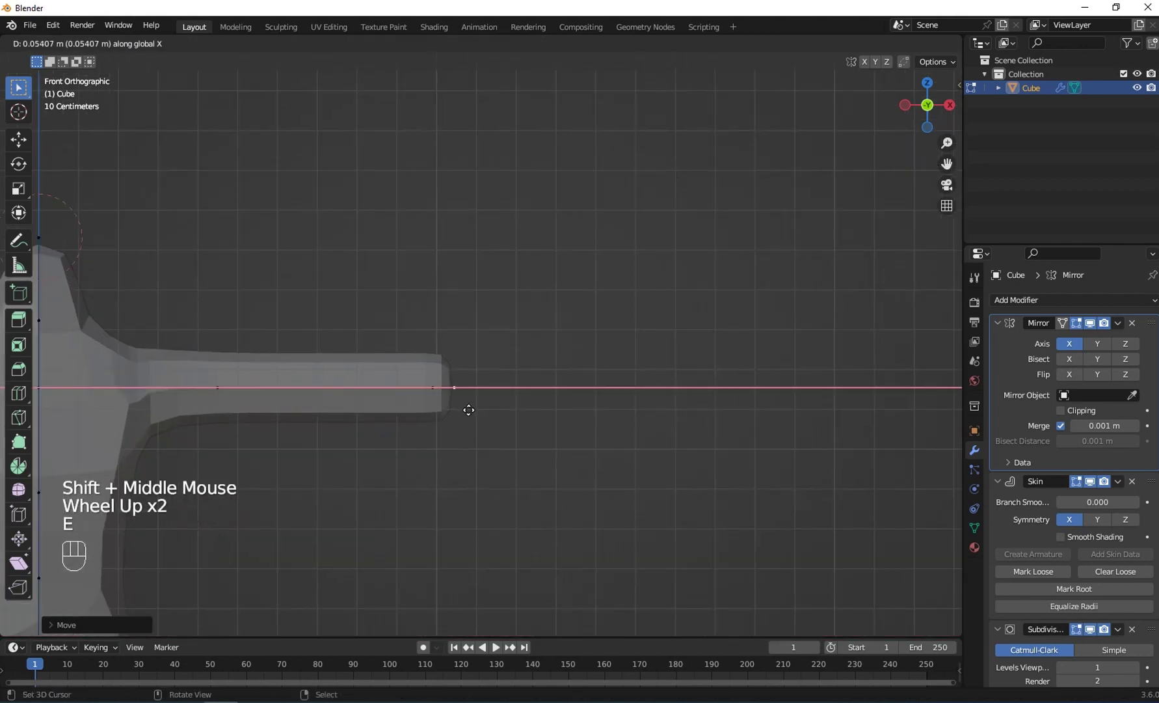
{"action": "left_click", "coordinate": [485, 409]}
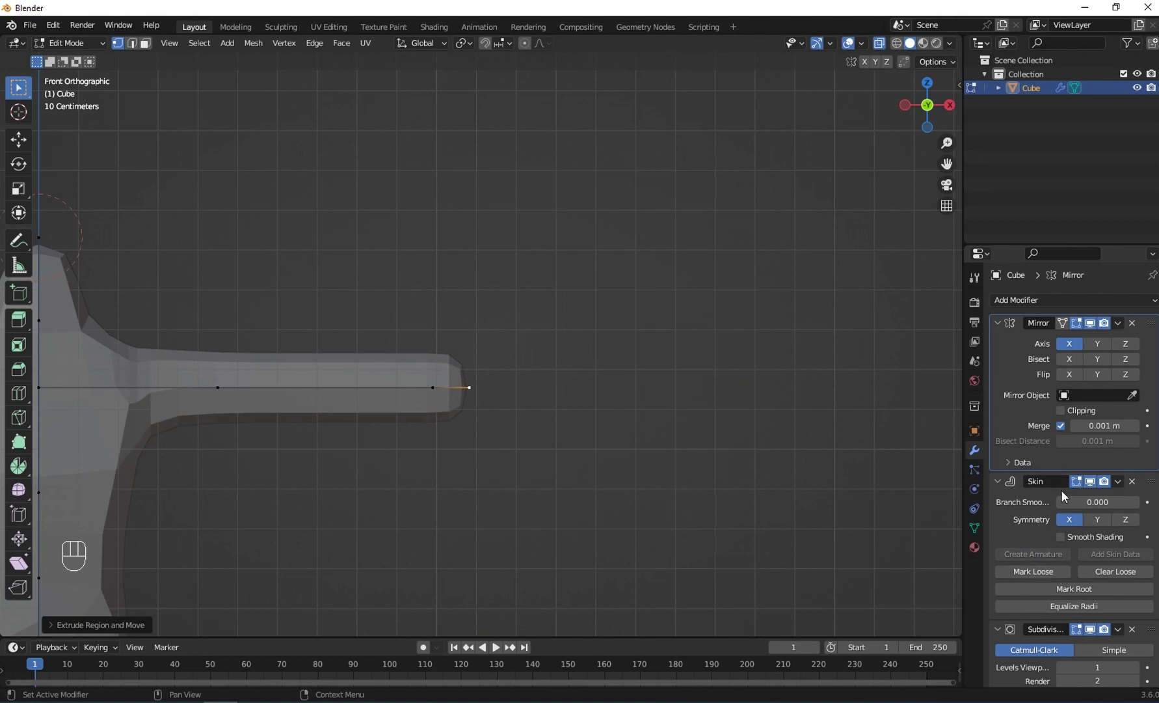
Mark the palm vertex as loose in the Skin modifier and test it with a cancelled move
{"action": "scroll", "coordinate": [1062, 489], "scroll_direction": "down", "scroll_amount": 2}
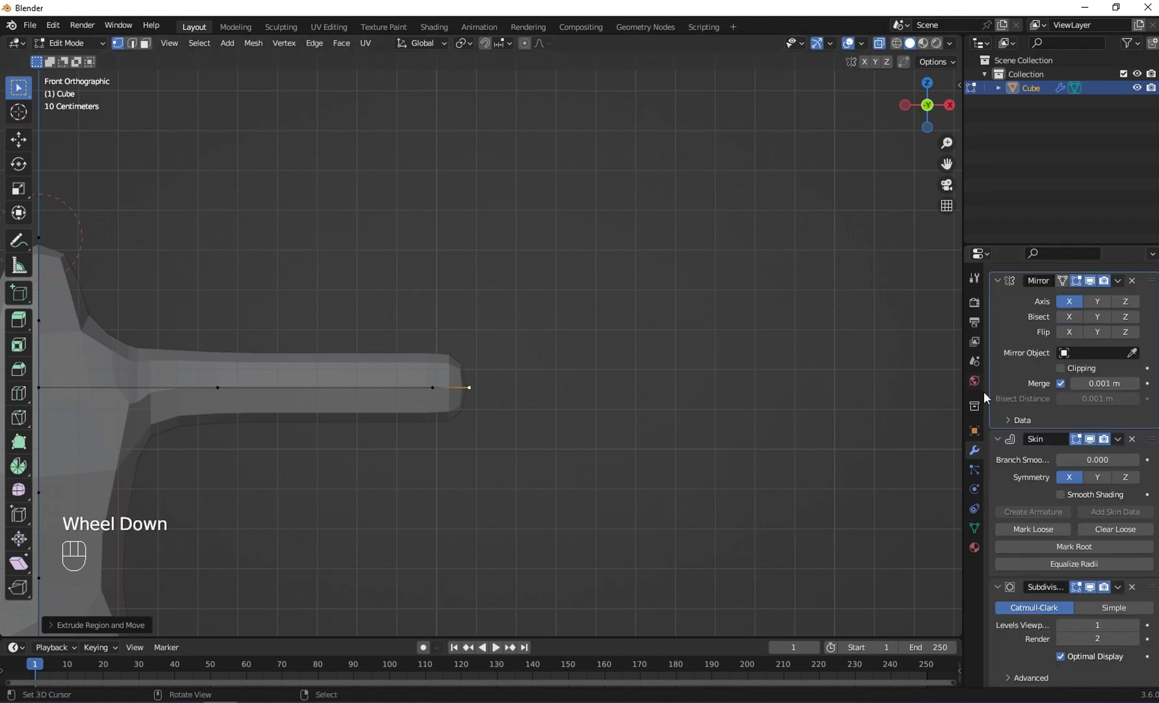
{"action": "left_click", "coordinate": [1043, 532]}
{"action": "key", "text": "g"}
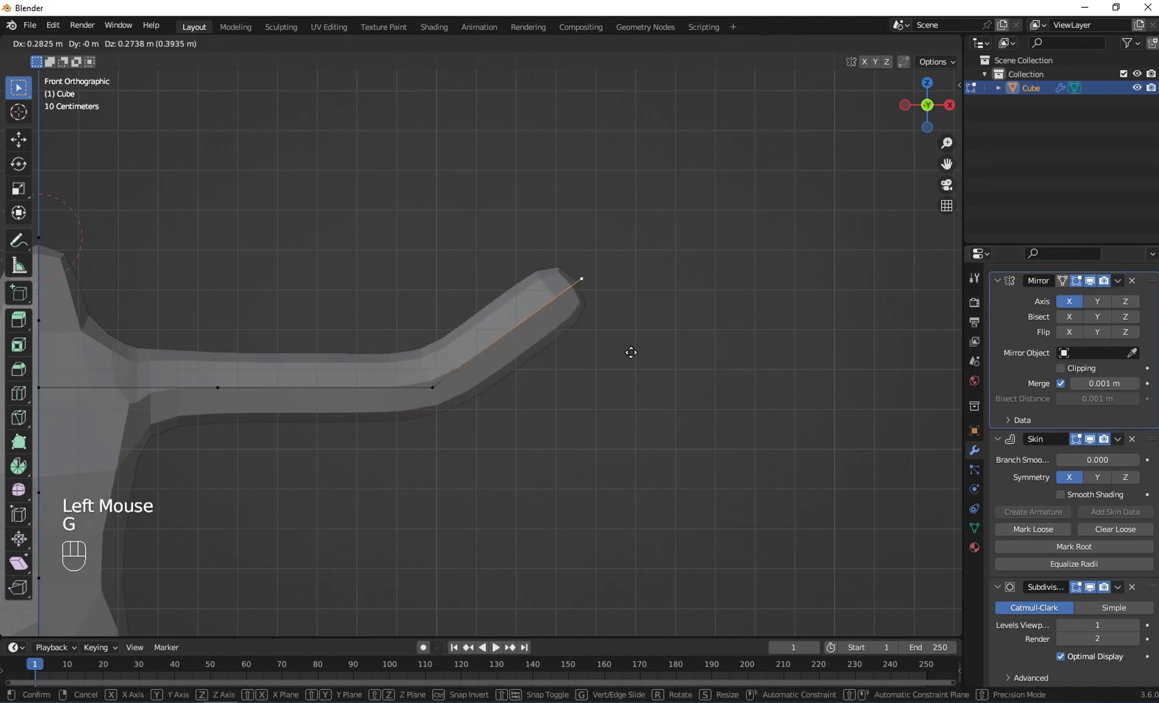
{"action": "right_click", "coordinate": [492, 417]}
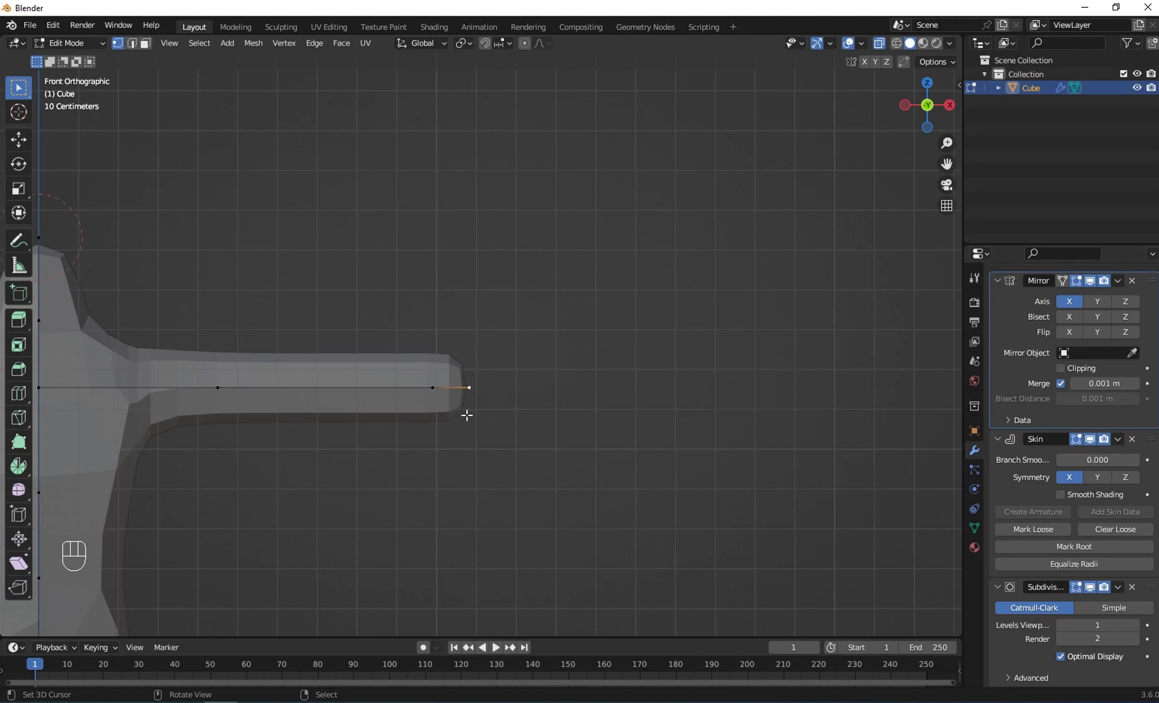
In top view, extrude five vertices fanning out from the palm vertex as the bases of the fingers and thumb
{"action": "key", "text": "KP_7"}
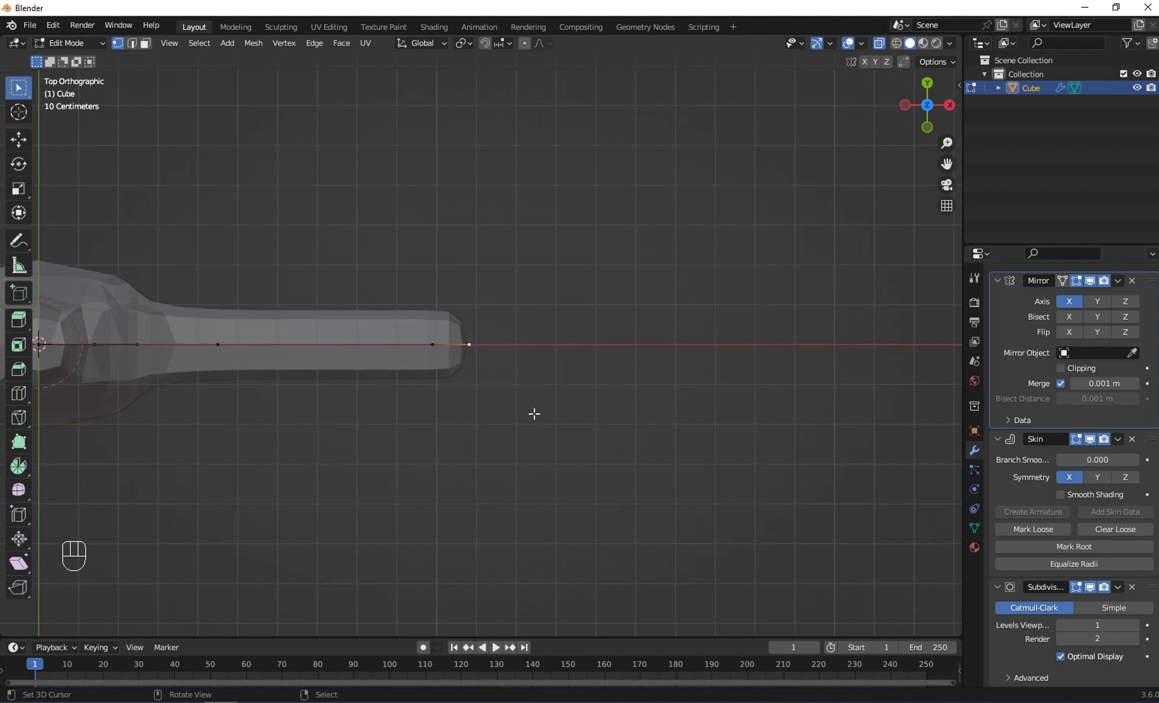
{"action": "scroll", "coordinate": [524, 403], "scroll_direction": "up", "scroll_amount": 1}
{"action": "key", "text": "e"}
{"action": "left_click", "coordinate": [545, 343]}
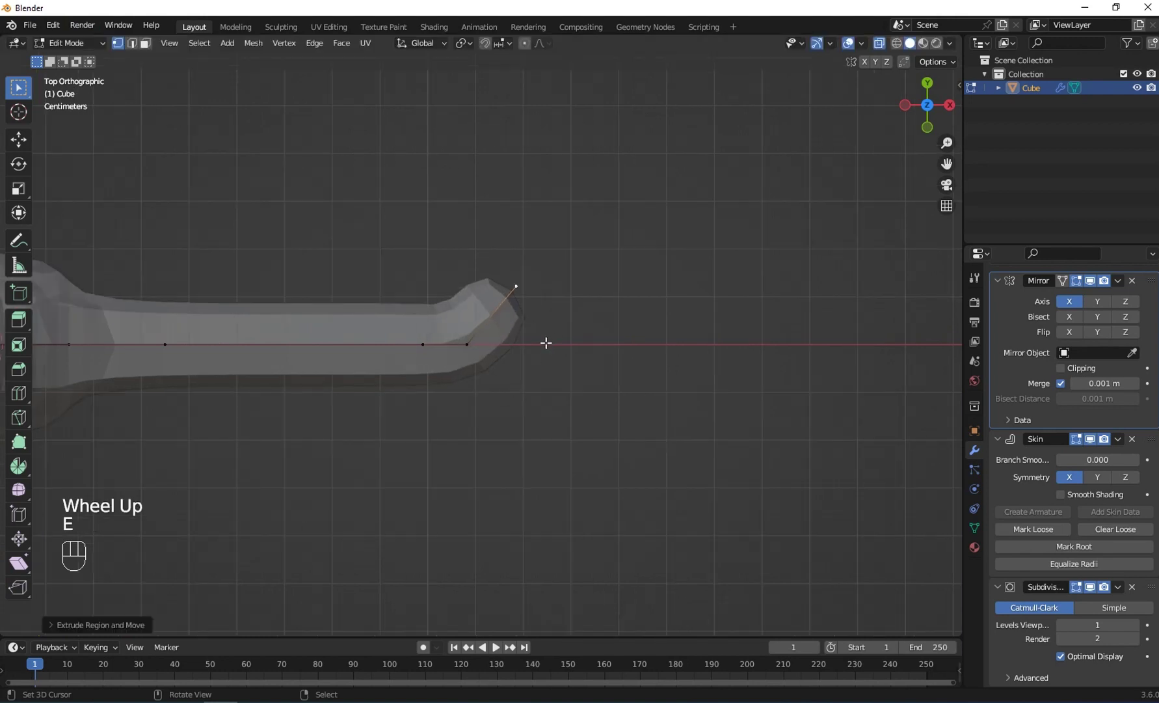
{"action": "right_click", "coordinate": [462, 348]}
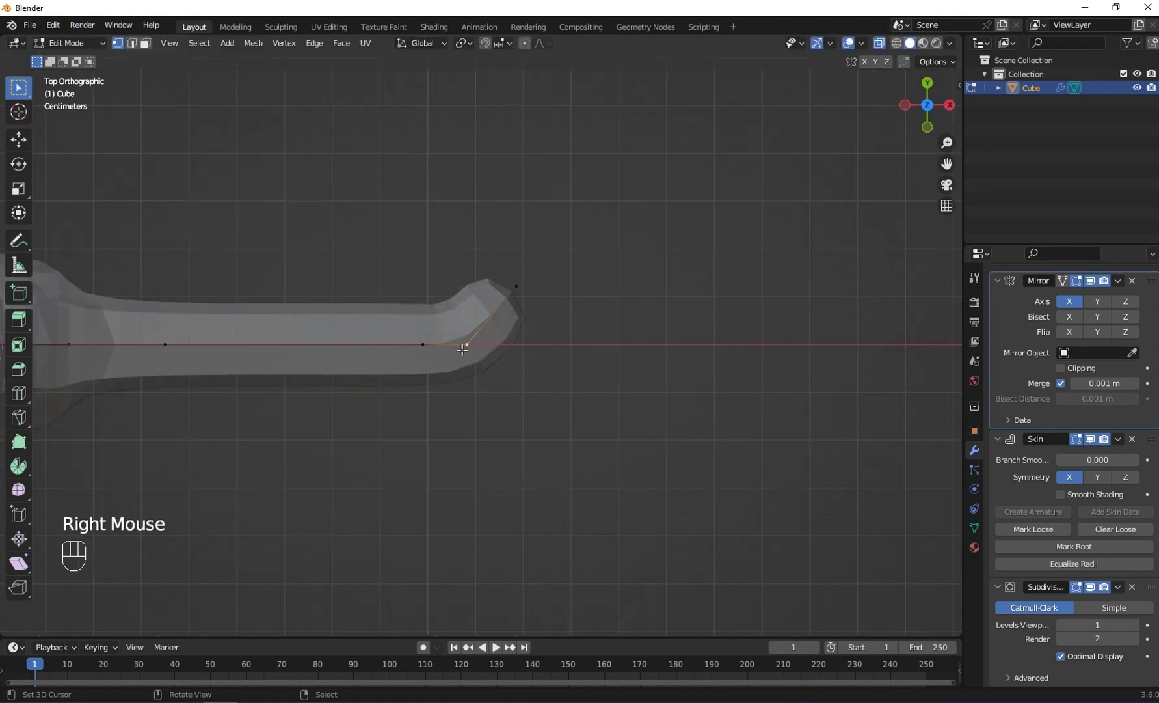
{"action": "key", "text": "e"}
{"action": "left_click", "coordinate": [518, 326]}
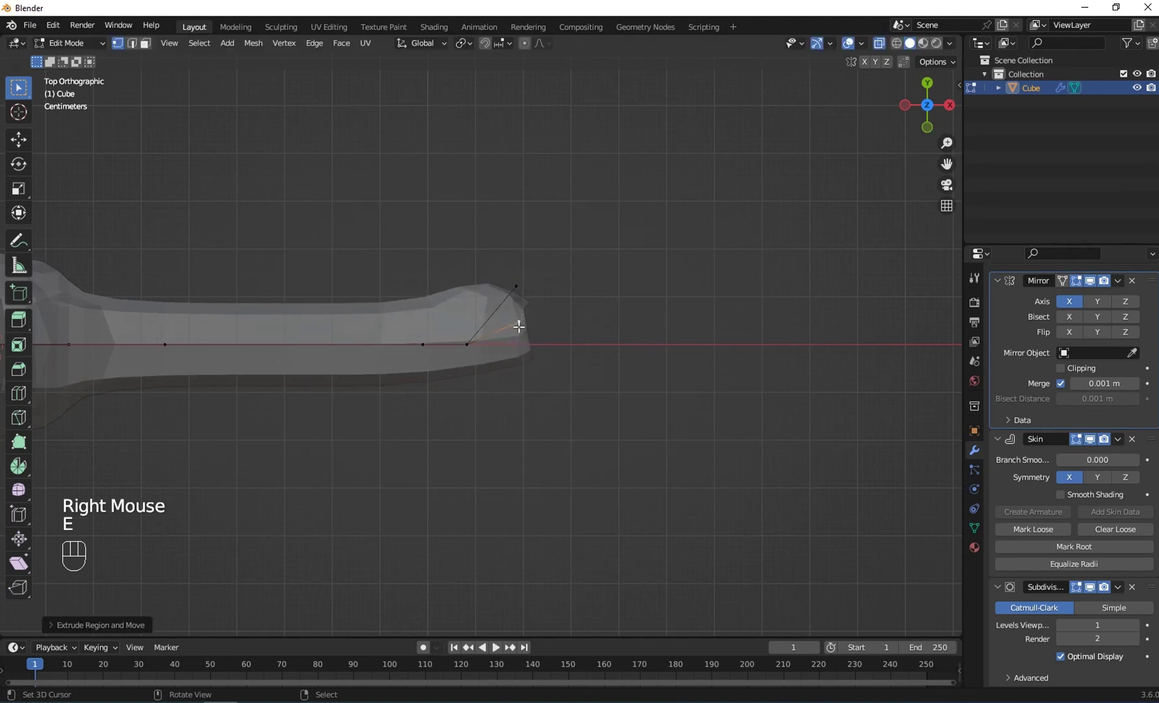
{"action": "right_click", "coordinate": [470, 346]}
{"action": "key", "text": "e"}
{"action": "left_click", "coordinate": [523, 349]}
{"action": "right_click", "coordinate": [469, 348]}
{"action": "key", "text": "e"}
{"action": "left_click", "coordinate": [522, 376]}
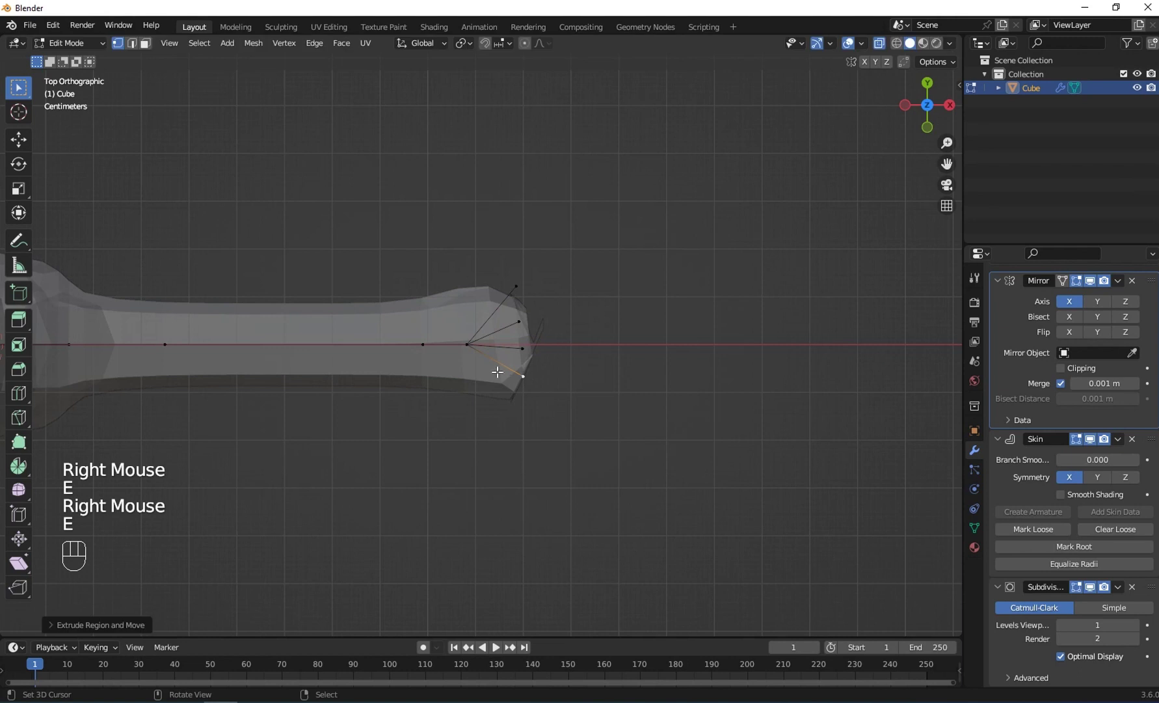
{"action": "right_click", "coordinate": [467, 346]}
{"action": "key", "text": "e"}
{"action": "left_click", "coordinate": [475, 393]}
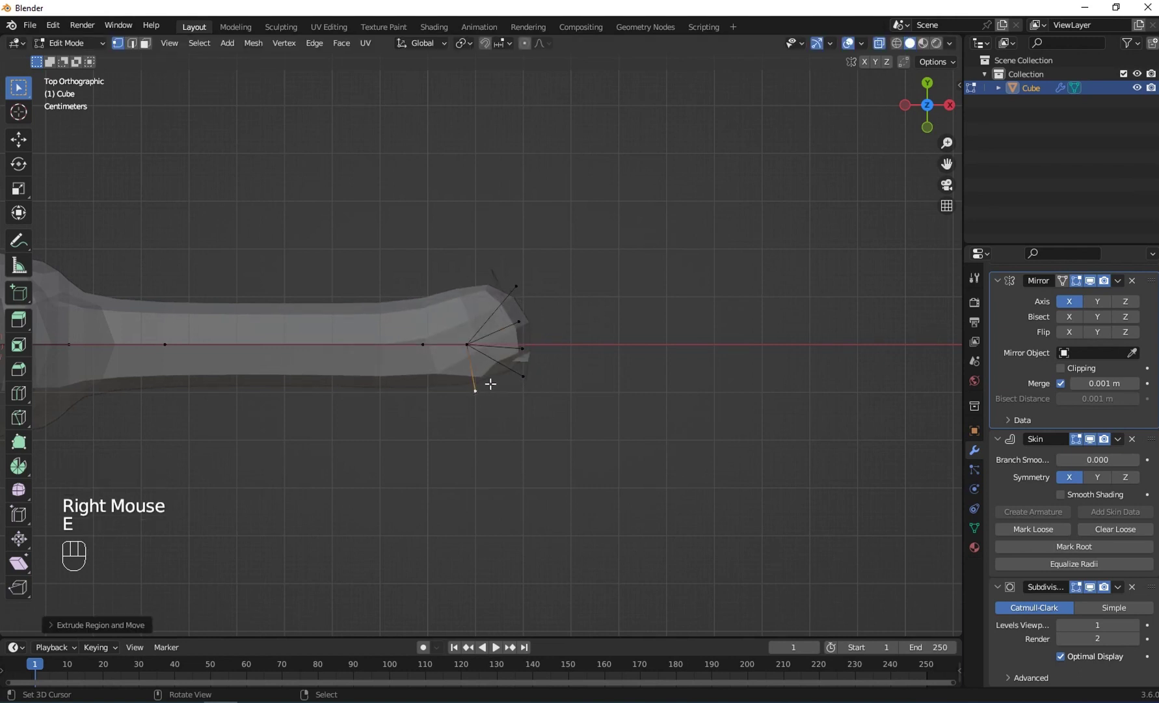
Move the middle, ring, index and thumb base vertices slightly outward to round out the palm's fan
{"action": "right_click", "coordinate": [525, 351]}
{"action": "key", "text": "g"}
{"action": "left_click", "coordinate": [549, 352]}
{"action": "right_click", "coordinate": [523, 321]}
{"action": "key", "text": "g"}
{"action": "left_click", "coordinate": [529, 314]}
{"action": "right_click", "coordinate": [523, 376]}
{"action": "key", "text": "g"}
{"action": "left_click", "coordinate": [536, 377]}
{"action": "right_click", "coordinate": [477, 392]}
{"action": "key", "text": "g"}
{"action": "left_click", "coordinate": [485, 399]}
Select the palm and all finger base vertices and scale their skin radius to about 0.48
{"action": "key", "text": "b"}
{"action": "left_click_drag", "start_coordinate": [456, 251], "coordinate": [697, 465]}
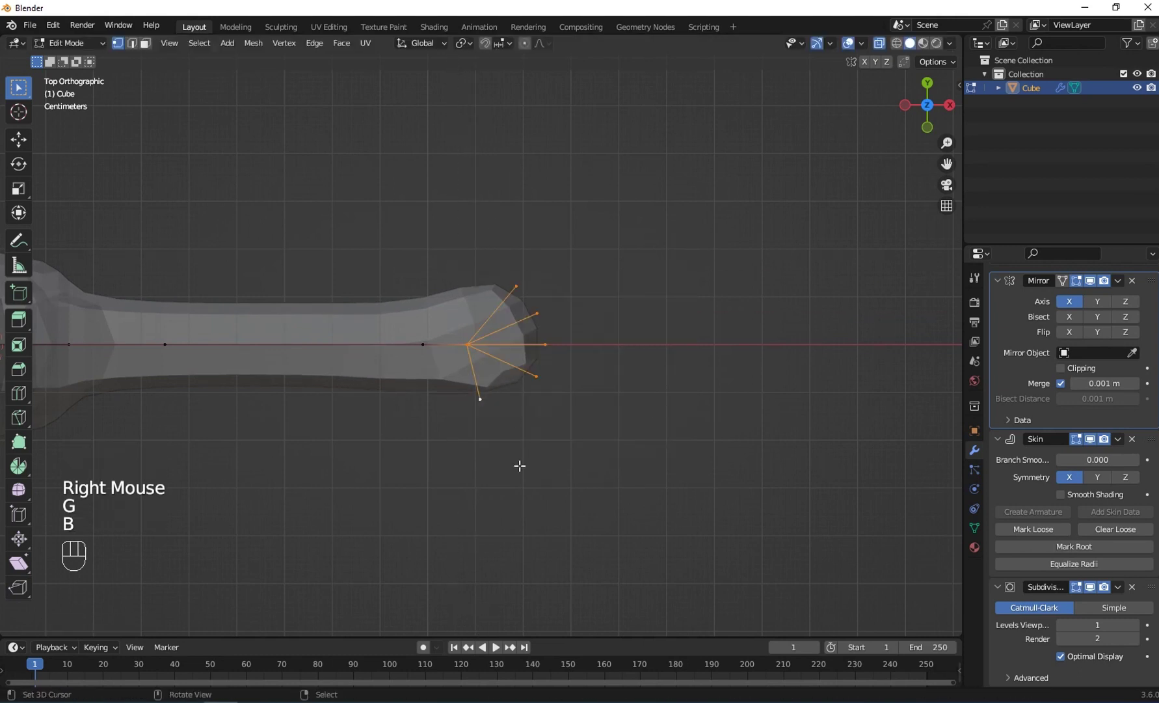
{"action": "key", "text": "ctrl+a"}
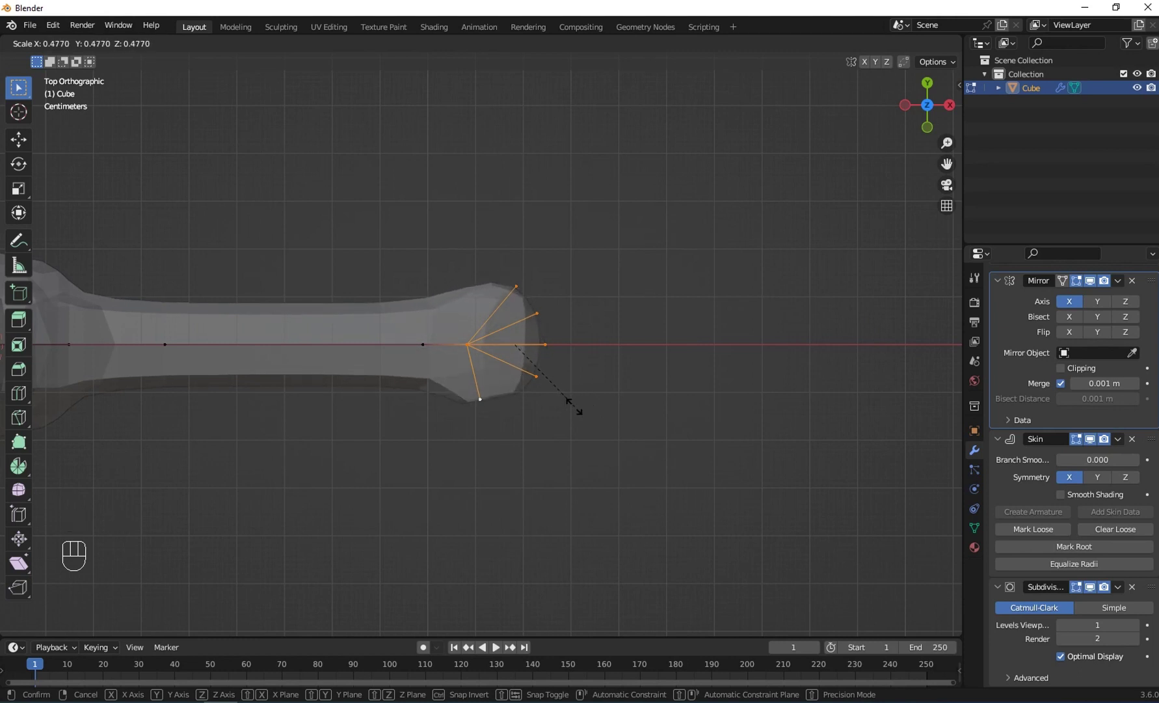
{"action": "left_click", "coordinate": [574, 406]}
Extrude the thumb and four fingers outward from their base vertices, spreading them apart
{"action": "middle_click", "coordinate": [498, 398], "text": "shift"}
{"action": "right_click", "coordinate": [481, 401]}
{"action": "key", "text": "e"}
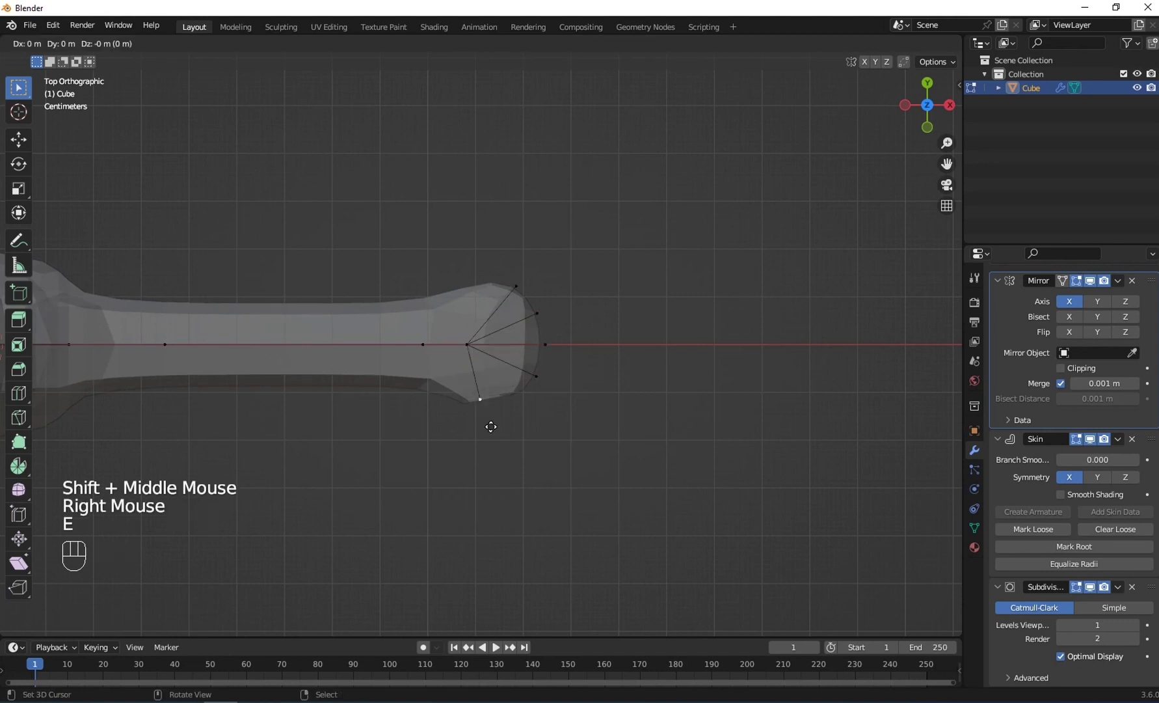
{"action": "left_click", "coordinate": [527, 467]}
{"action": "right_click", "coordinate": [516, 286]}
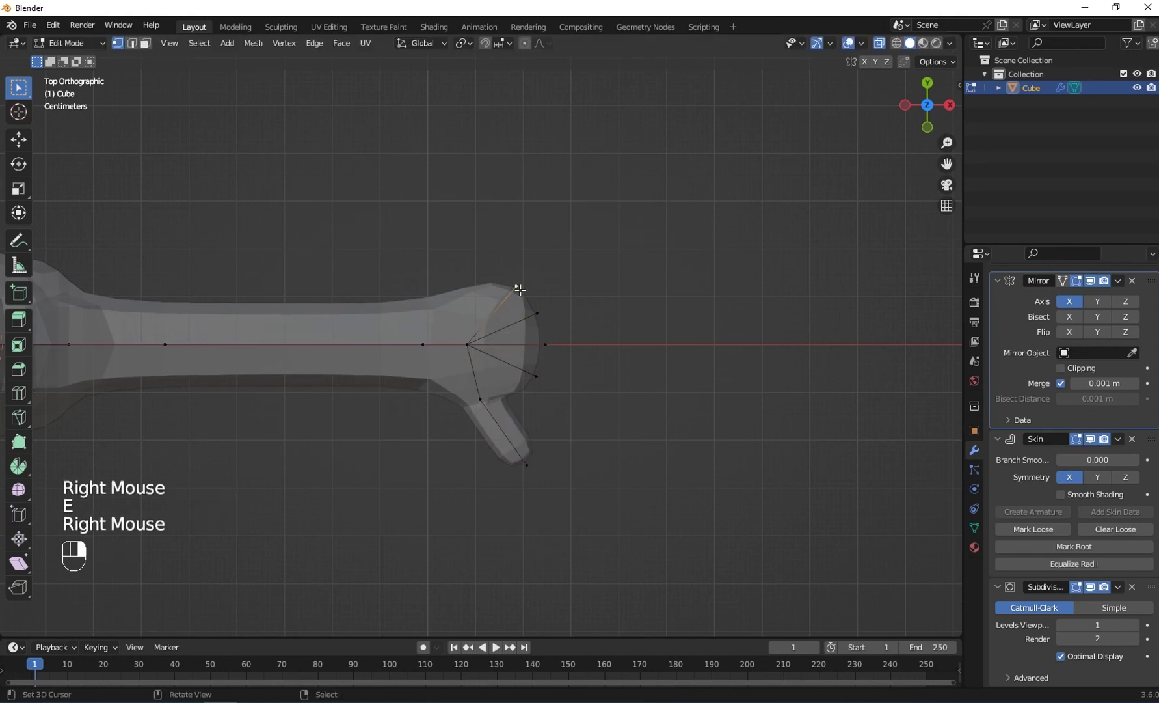
{"action": "key", "text": "e"}
{"action": "left_click", "coordinate": [572, 246]}
{"action": "right_click", "coordinate": [537, 313]}
{"action": "key", "text": "e"}
{"action": "left_click", "coordinate": [617, 290]}
{"action": "right_click", "coordinate": [546, 346]}
{"action": "key", "text": "e"}
{"action": "left_click", "coordinate": [625, 339]}
{"action": "right_click", "coordinate": [539, 379]}
{"action": "key", "text": "e"}
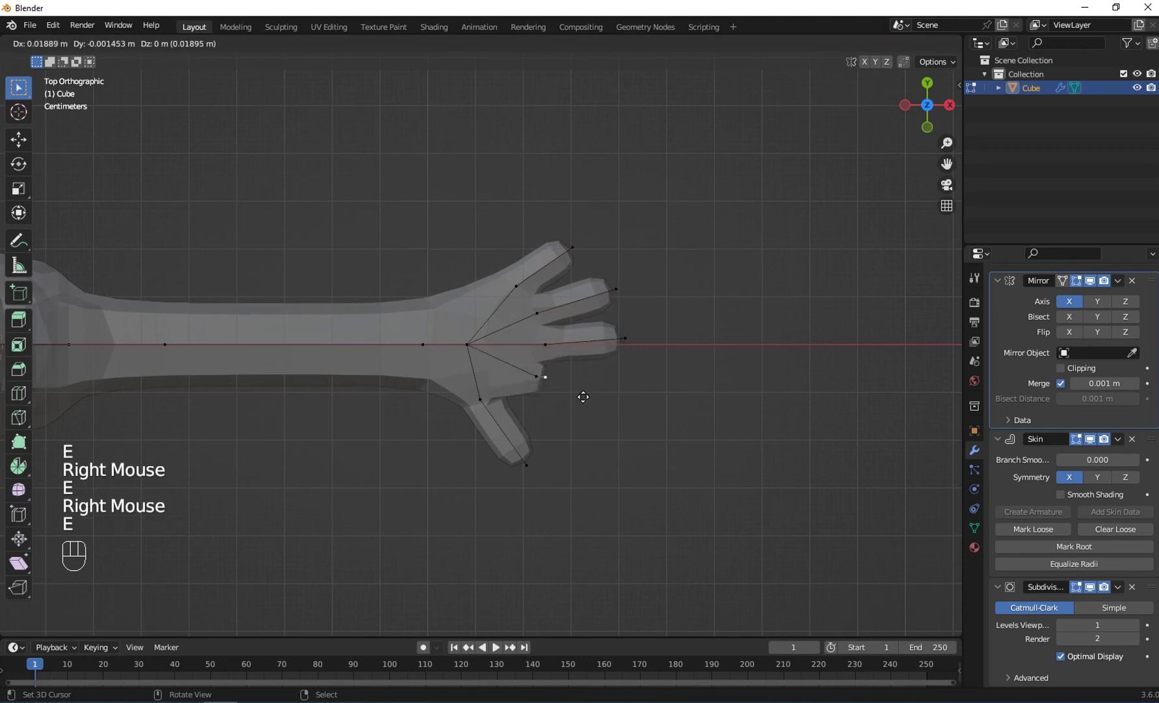
{"action": "left_click", "coordinate": [636, 407]}
Lengthen the middle finger and the finger beside it on the little-finger side, and shorten the index finger and thumb by moving their tips
{"action": "right_click", "coordinate": [626, 331]}
{"action": "key", "text": "g"}
{"action": "left_click", "coordinate": [645, 356]}
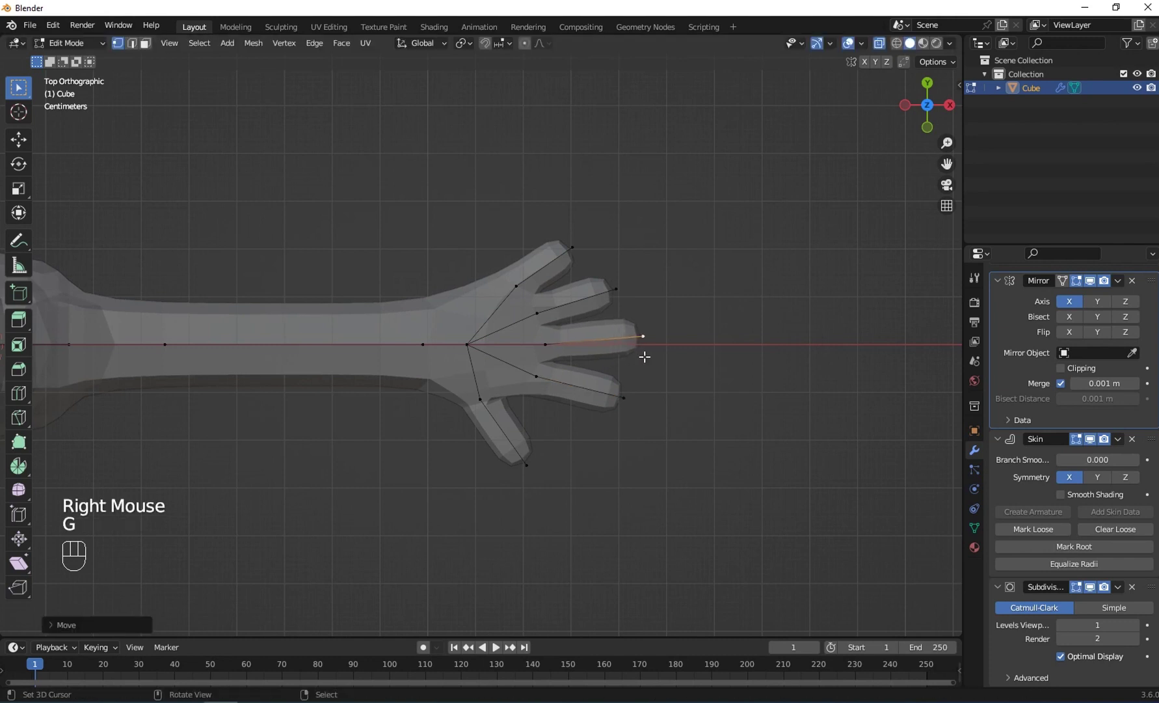
{"action": "right_click", "coordinate": [607, 294]}
{"action": "key", "text": "g"}
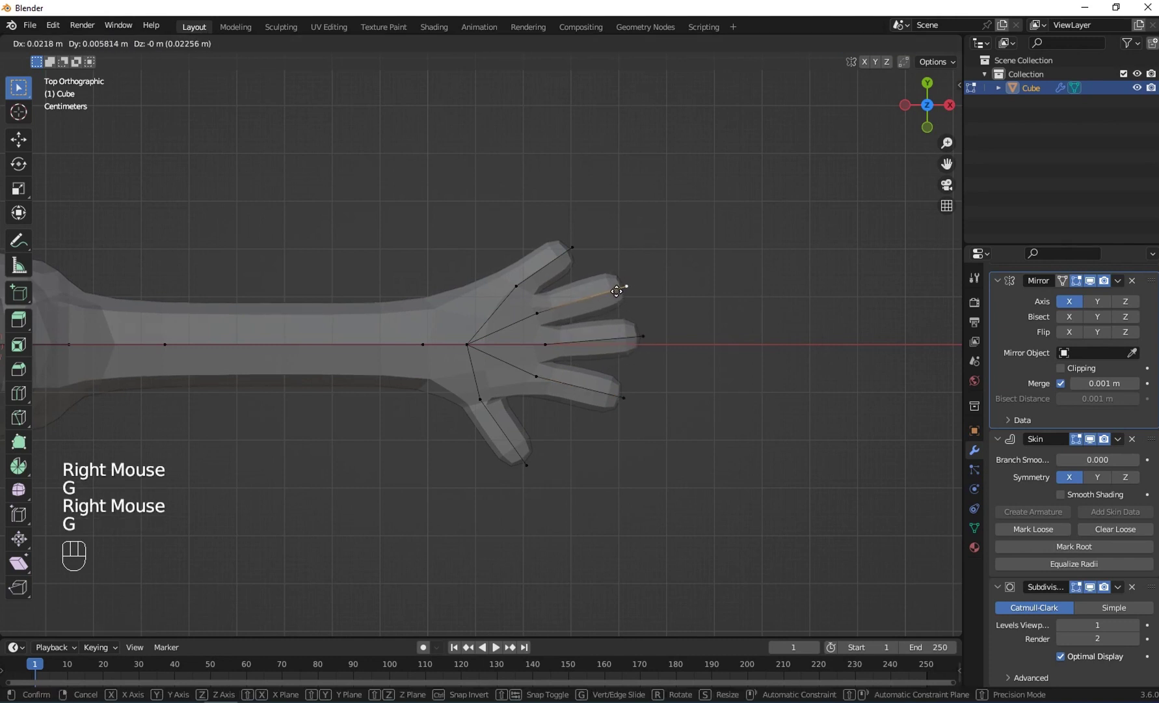
{"action": "left_click", "coordinate": [617, 292]}
{"action": "key", "text": "g"}
{"action": "left_click", "coordinate": [637, 296]}
{"action": "right_click", "coordinate": [643, 417]}
{"action": "key", "text": "g"}
{"action": "left_click", "coordinate": [636, 415]}
{"action": "right_click", "coordinate": [528, 465]}
{"action": "key", "text": "g"}
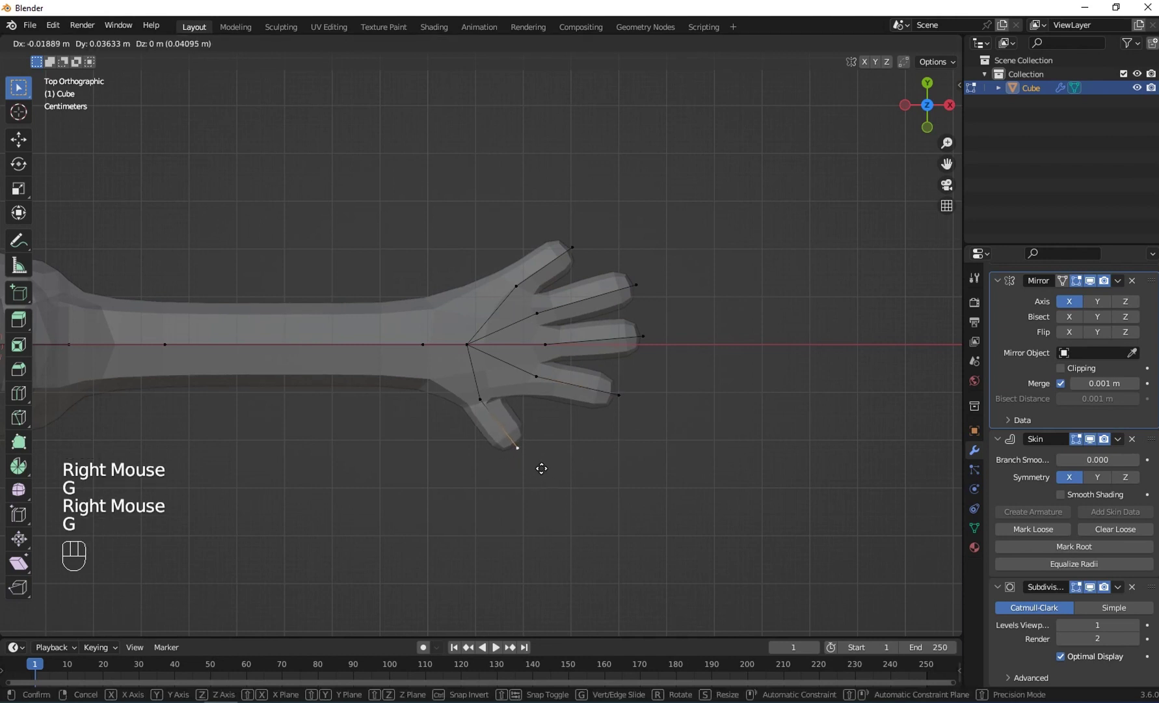
{"action": "left_click", "coordinate": [539, 459]}
Select all the hand vertices and scale their skin radius down to about 0.8
{"action": "scroll", "coordinate": [538, 455], "scroll_direction": "down", "scroll_amount": 1}
{"action": "key", "text": "b"}
{"action": "left_click_drag", "start_coordinate": [445, 238], "coordinate": [738, 501]}
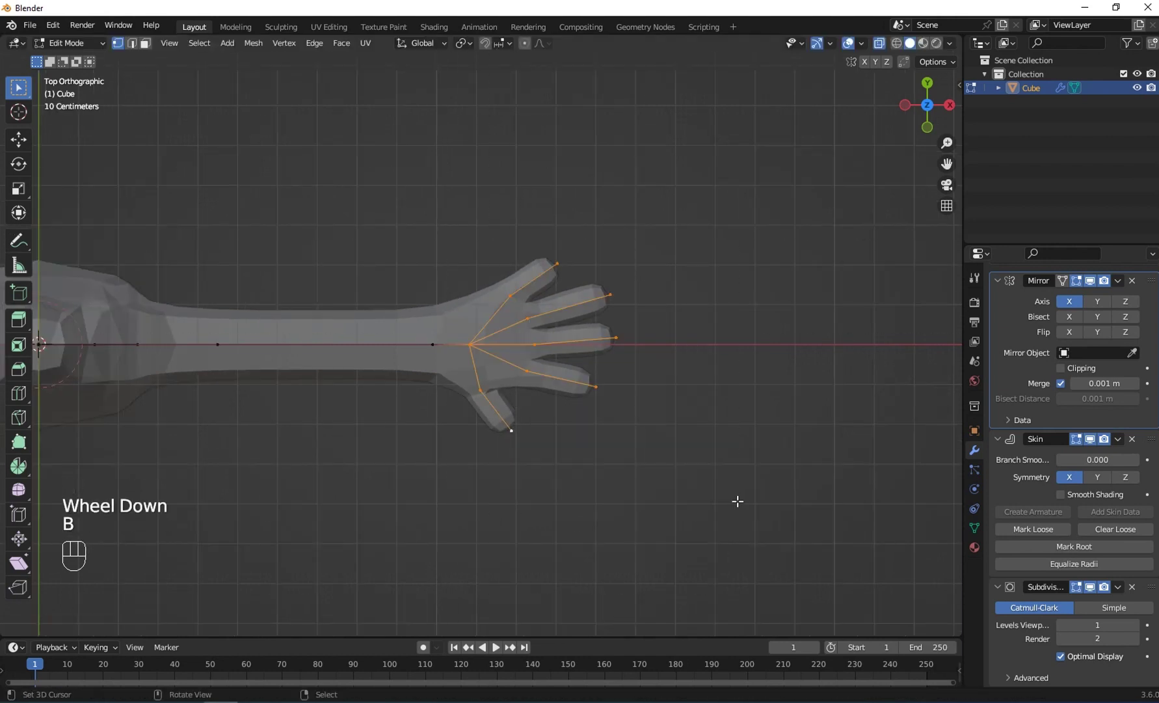
{"action": "key", "text": "ctrl+a"}
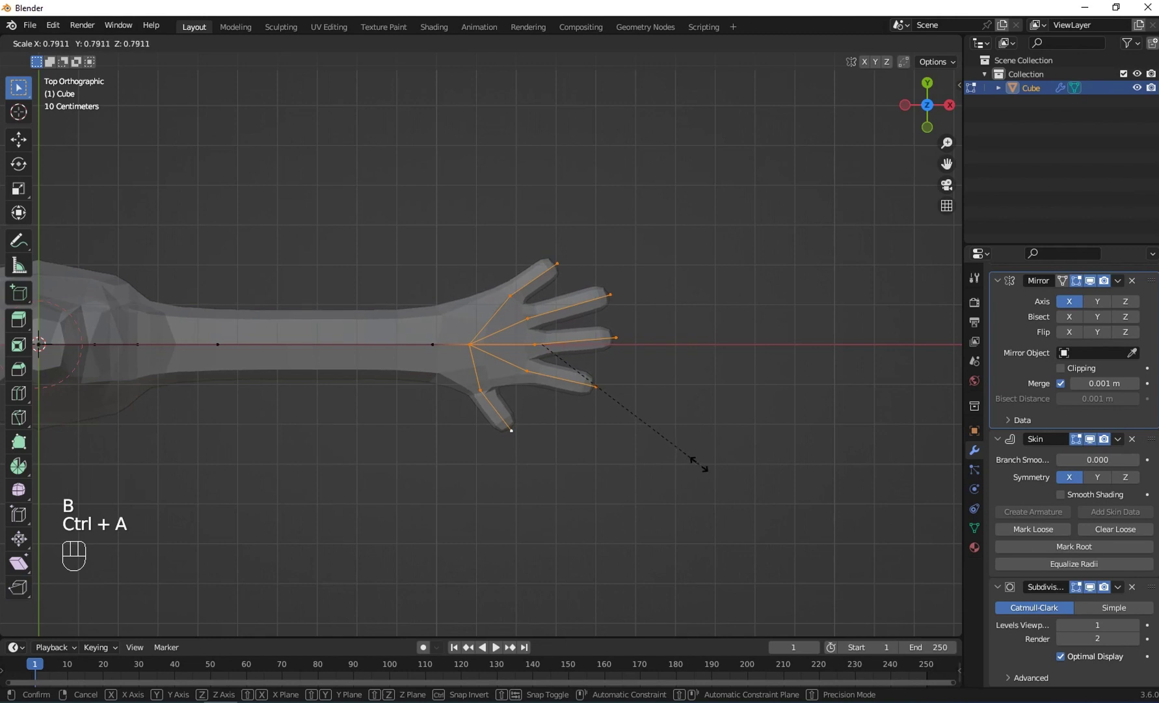
{"action": "left_click", "coordinate": [692, 464]}
Select the foot and hip vertices and subdivide the leg edge between them to add a knee vertex
{"action": "scroll", "coordinate": [652, 463], "scroll_direction": "down", "scroll_amount": 2}
{"action": "scroll", "coordinate": [652, 463], "scroll_direction": "down", "scroll_amount": 1, "text": "shift"}
{"action": "middle_click_drag", "start_coordinate": [652, 464], "coordinate": [553, 462], "text": "shift"}
{"action": "middle_click_drag", "start_coordinate": [553, 462], "coordinate": [480, 508], "text": "shift"}
{"action": "key", "text": "Tab"}
{"action": "key", "text": "Tab"}
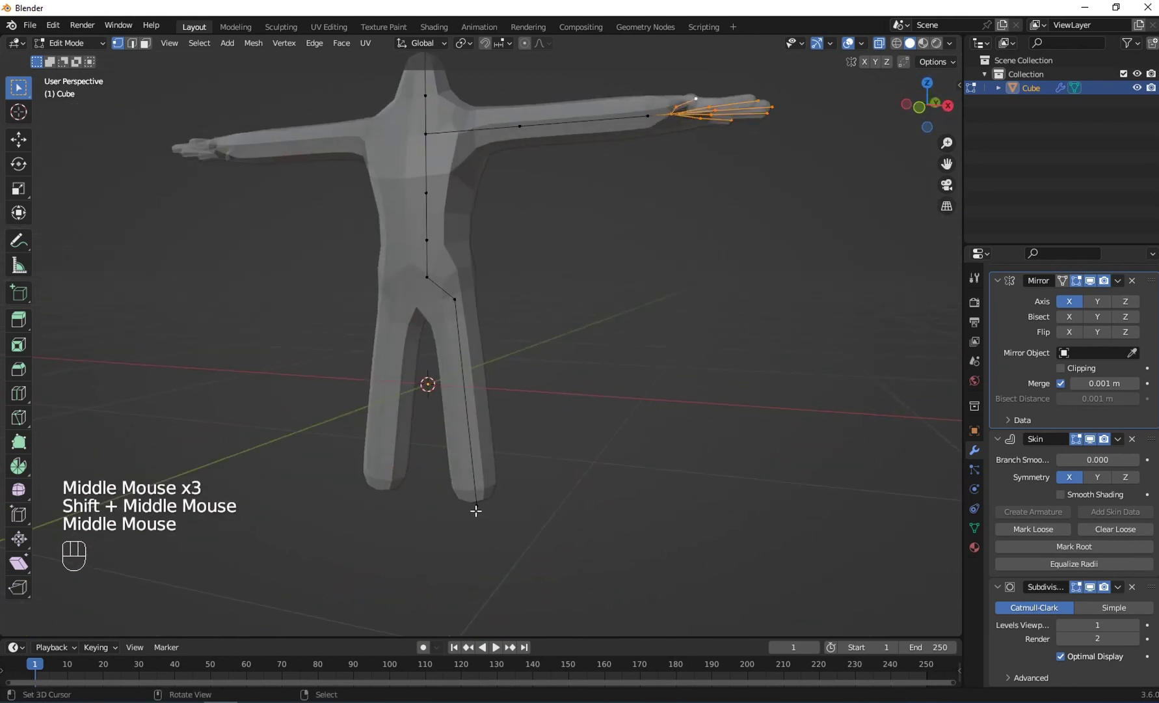
{"action": "right_click", "coordinate": [482, 504]}
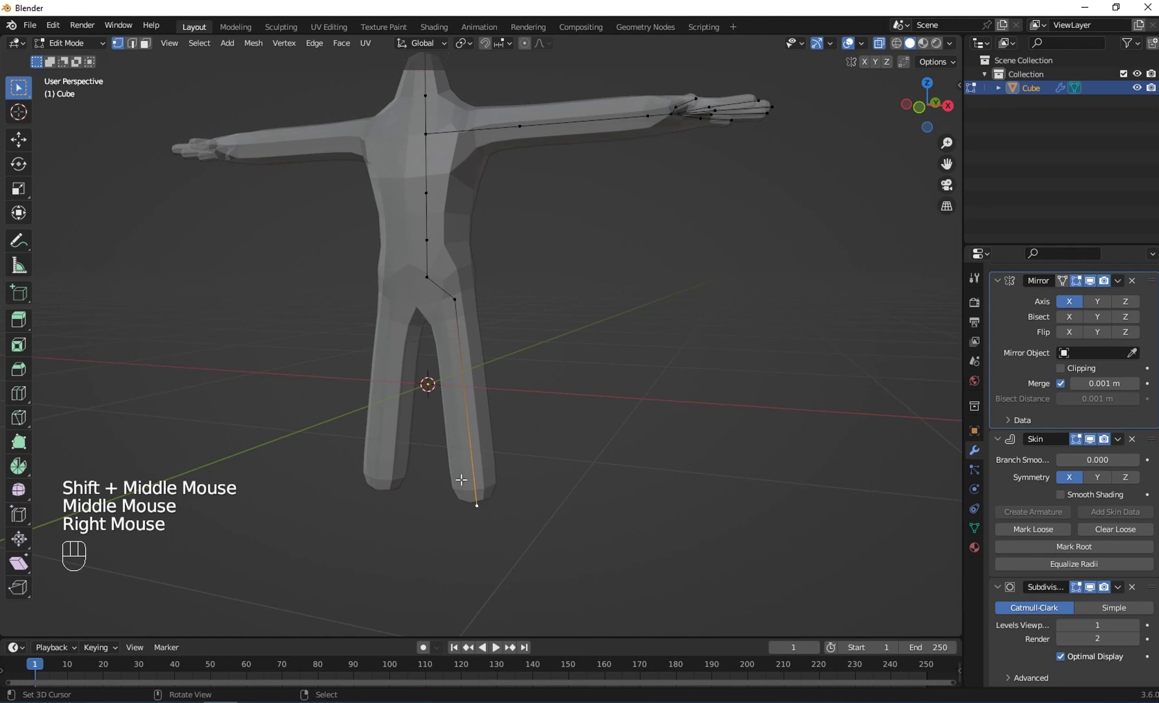
{"action": "middle_click_drag", "start_coordinate": [461, 480], "coordinate": [535, 429], "text": "shift"}
{"action": "right_click", "coordinate": [491, 296], "text": "shift"}
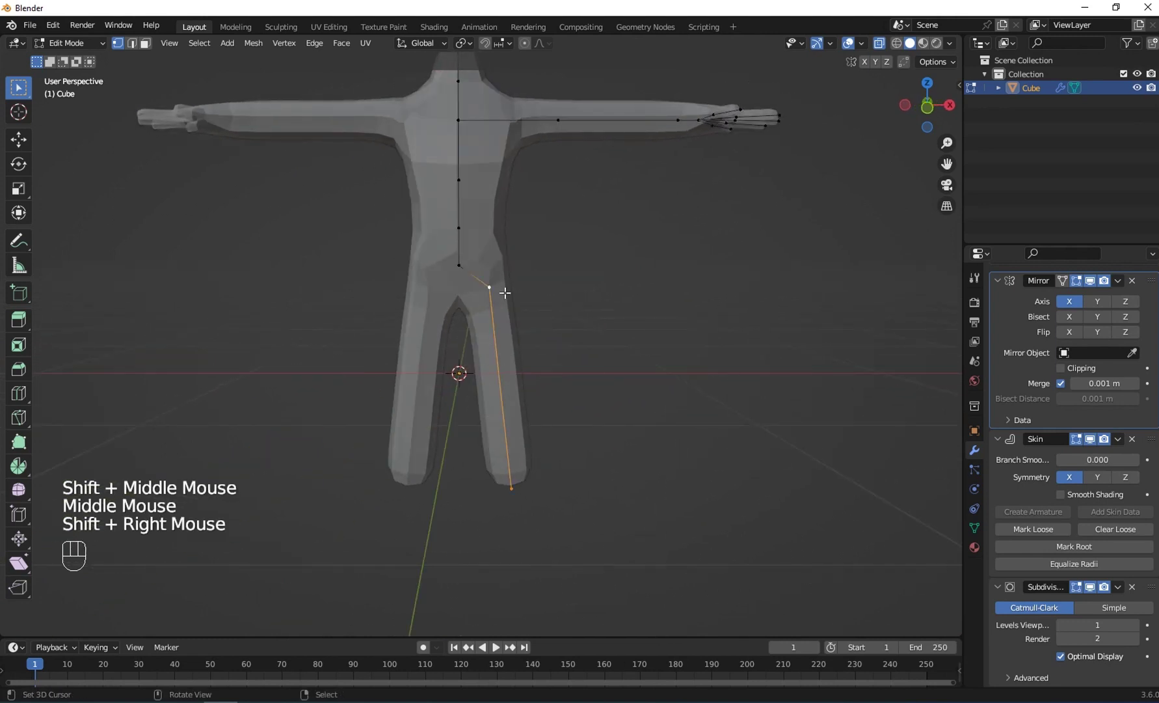
{"action": "key", "text": "w"}
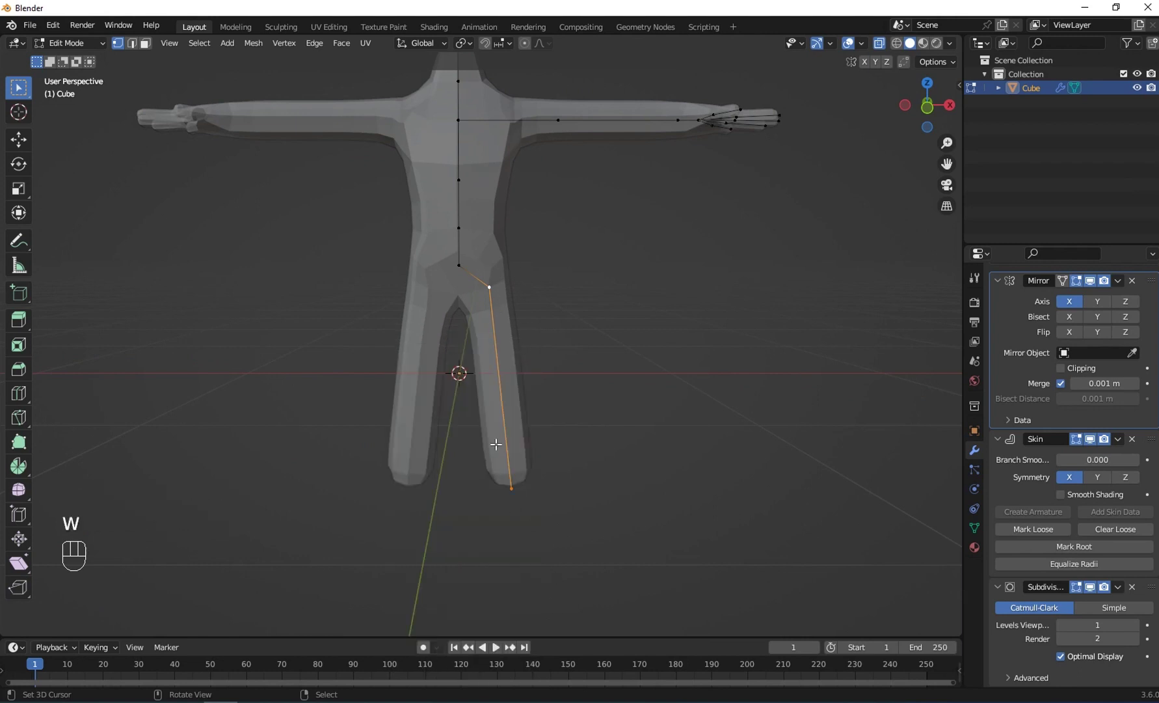
{"action": "key", "text": "w"}
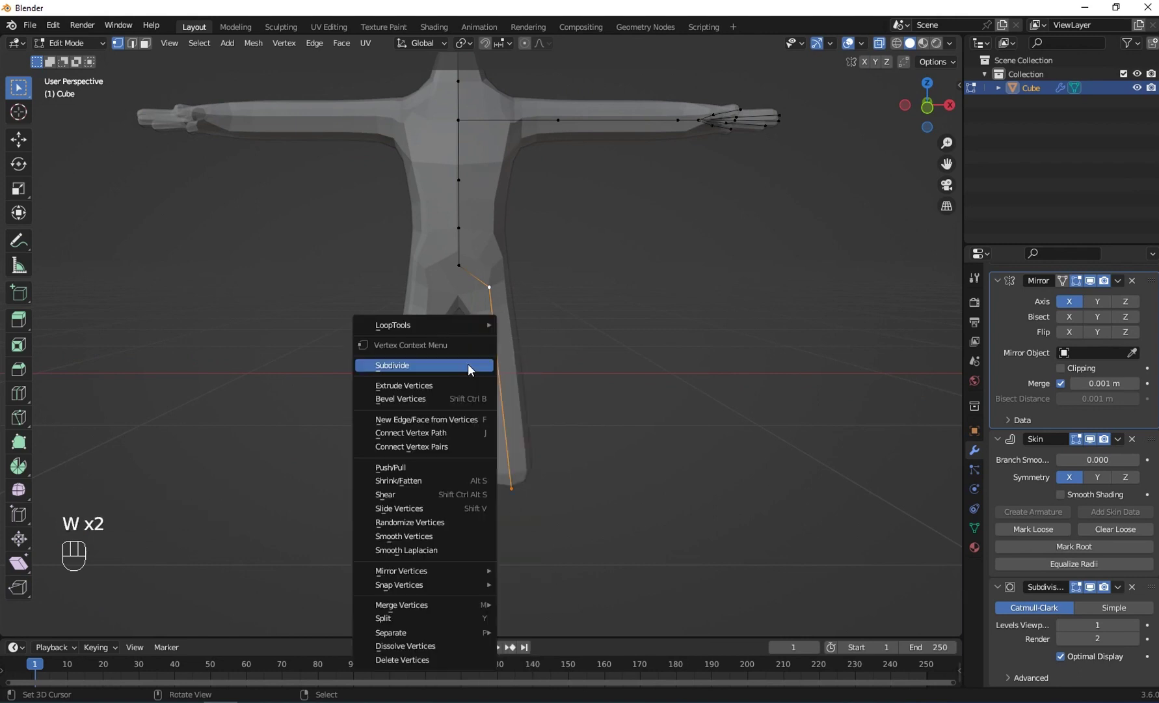
{"action": "left_click", "coordinate": [411, 366]}
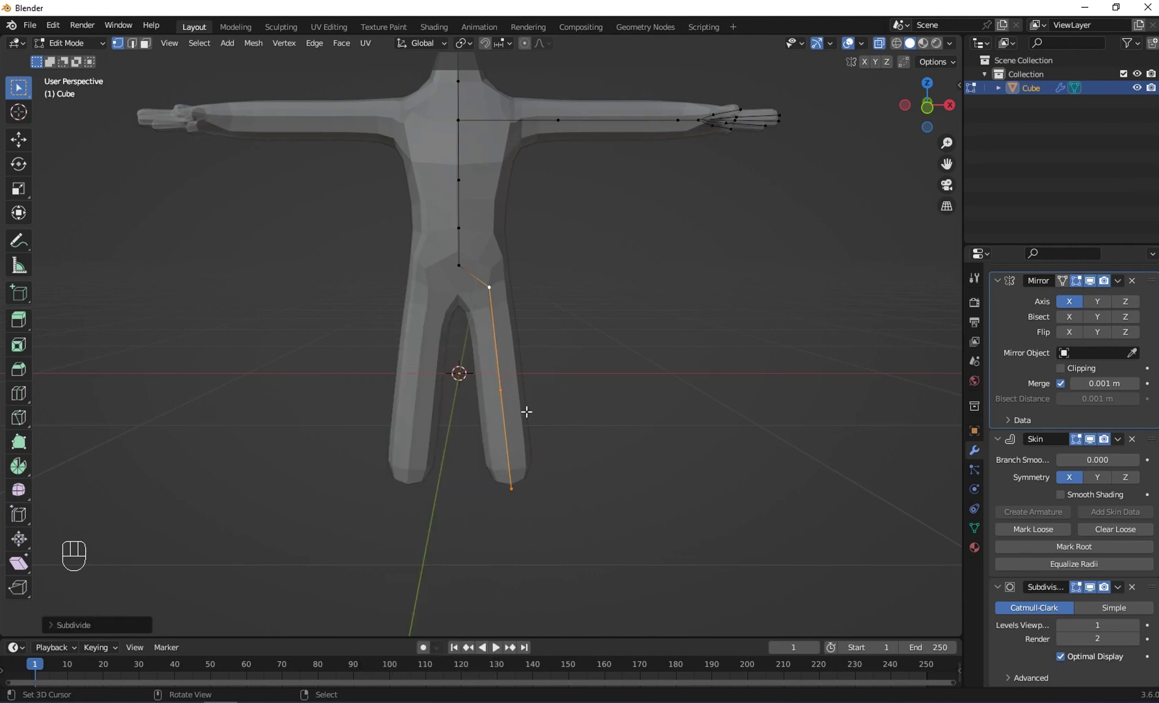
Select the knee and foot vertices and scale their skin radius down to about 0.79
{"action": "right_click", "coordinate": [501, 390]}
{"action": "right_click", "coordinate": [511, 490], "text": "shift"}
{"action": "right_click", "coordinate": [512, 489], "text": "shift"}
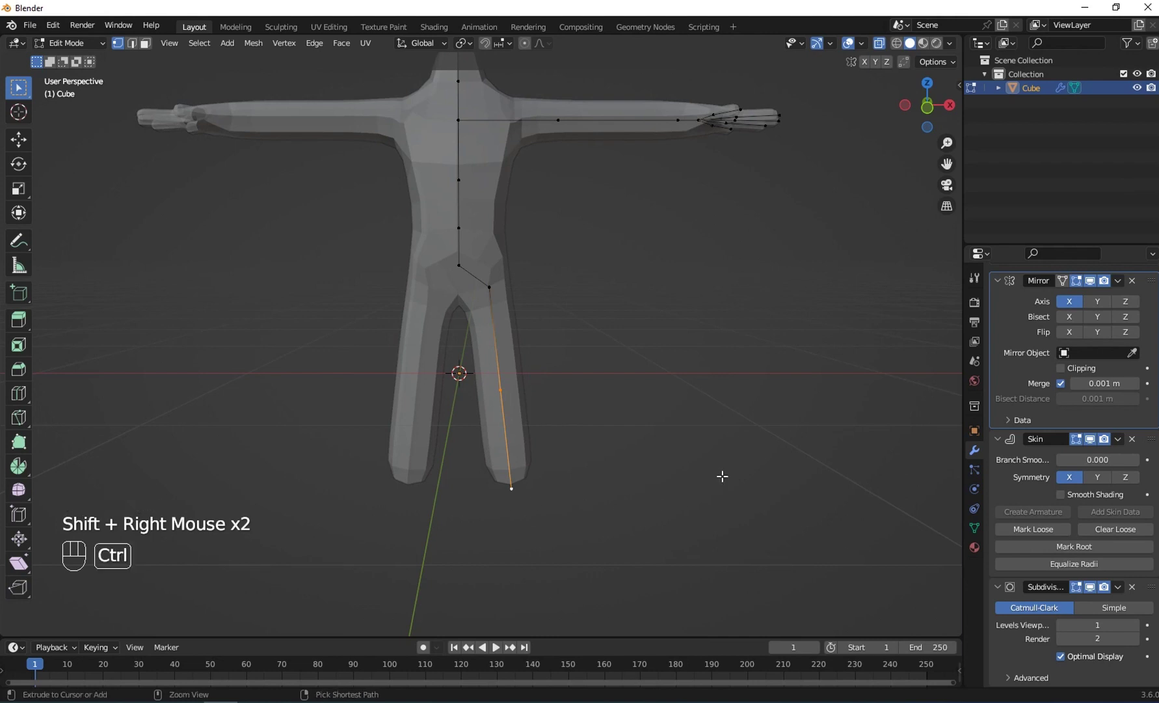
{"action": "key", "text": "ctrl+a"}
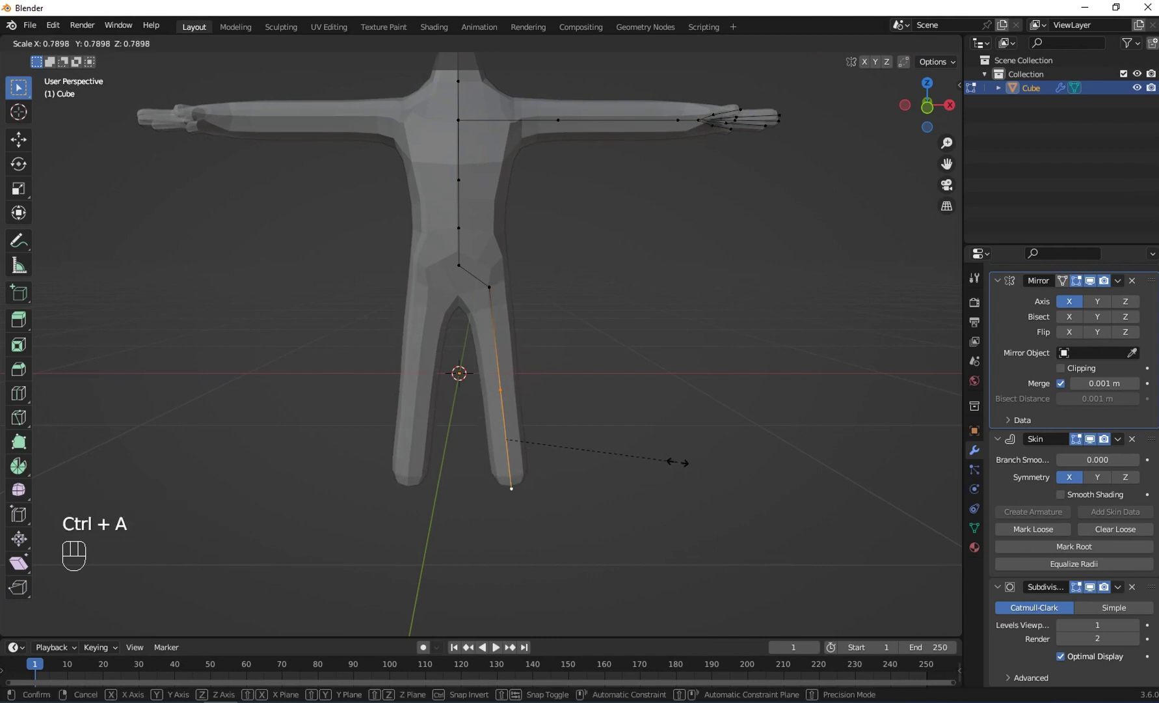
{"action": "left_click", "coordinate": [678, 464]}
Select the elbow vertex and move it backward along Y by about 0.016 m
{"action": "middle_click_drag", "start_coordinate": [678, 463], "coordinate": [592, 462]}
{"action": "middle_click_drag", "start_coordinate": [593, 462], "coordinate": [690, 506], "text": "shift"}
{"action": "middle_click_drag", "start_coordinate": [593, 465], "coordinate": [541, 486]}
{"action": "right_click", "coordinate": [602, 422]}
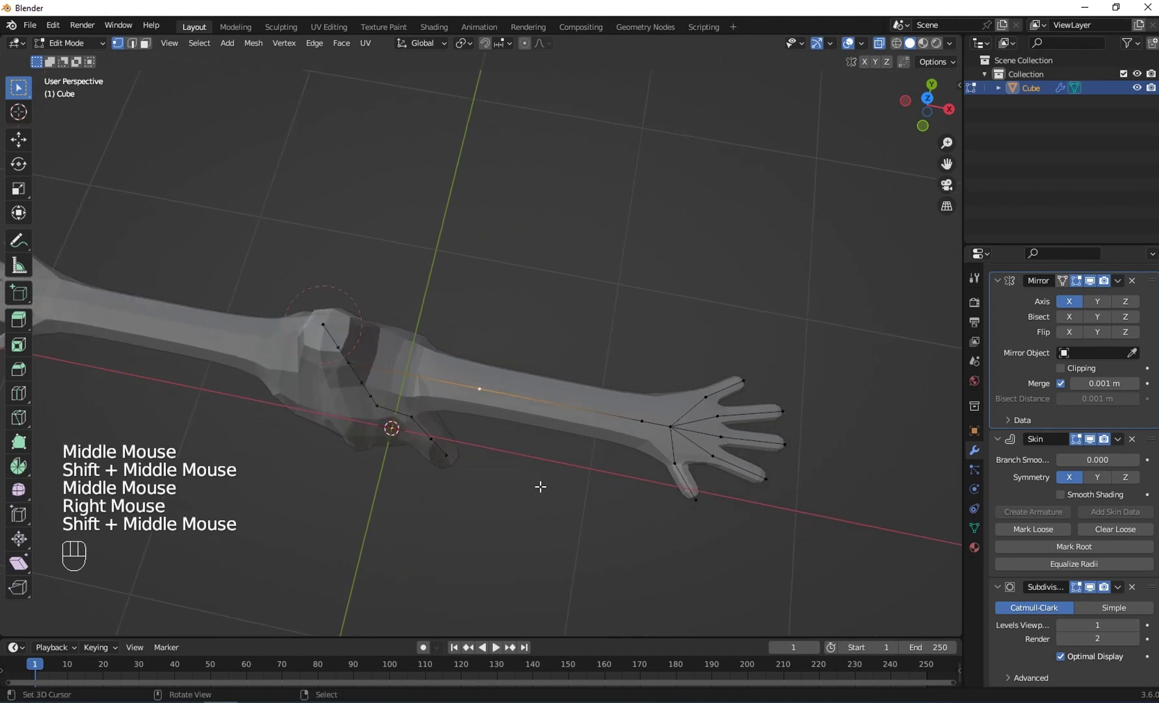
{"action": "key", "text": "g"}
{"action": "key", "text": "x"}
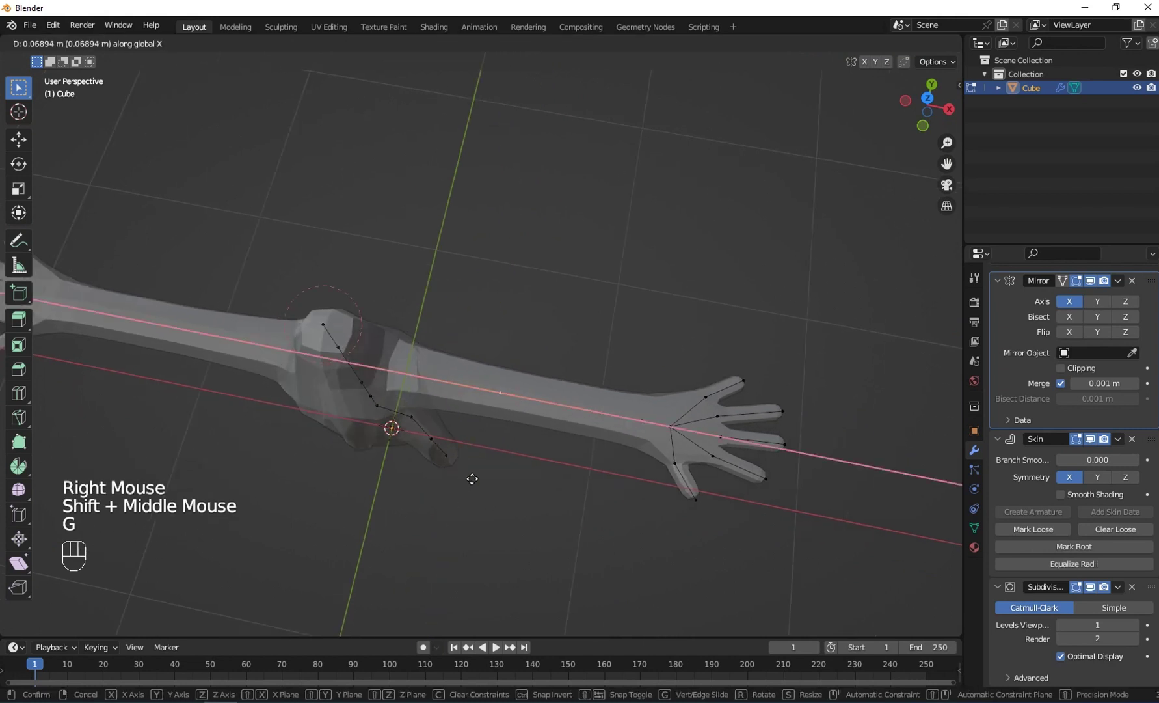
{"action": "right_click", "coordinate": [453, 477]}
{"action": "key", "text": "g"}
{"action": "key", "text": "y"}
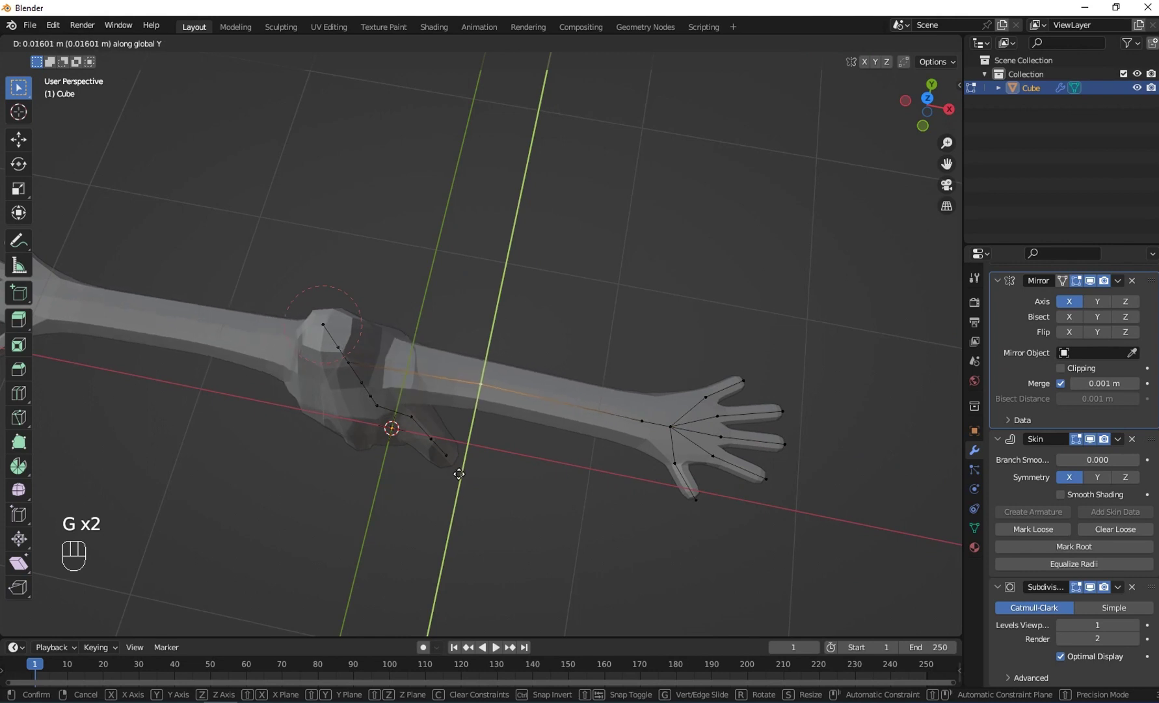
{"action": "left_click", "coordinate": [460, 474]}
Move the elbow vertex outward along X by about 0.07 m
{"action": "key", "text": "g"}
{"action": "key", "text": "y"}
{"action": "key", "text": "x"}
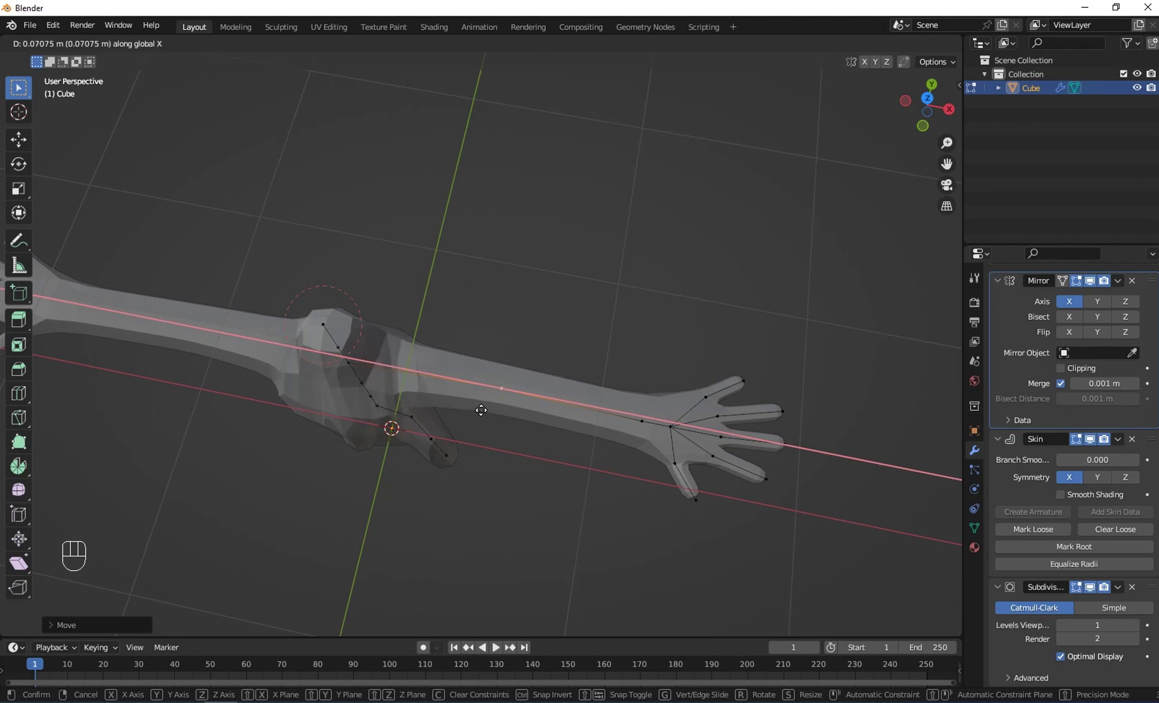
{"action": "left_click", "coordinate": [479, 414]}
Select the knee vertex and, in the right side view, move it forward along Y by about 0.018 m
{"action": "middle_click_drag", "start_coordinate": [479, 417], "coordinate": [478, 379]}
{"action": "key", "text": "shift+backslash"}
{"action": "middle_click_drag", "start_coordinate": [468, 513], "coordinate": [464, 453]}
{"action": "middle_click_drag", "start_coordinate": [464, 453], "coordinate": [475, 455], "text": "shift"}
{"action": "middle_click_drag", "start_coordinate": [475, 455], "coordinate": [500, 468]}
{"action": "right_click", "coordinate": [458, 498]}
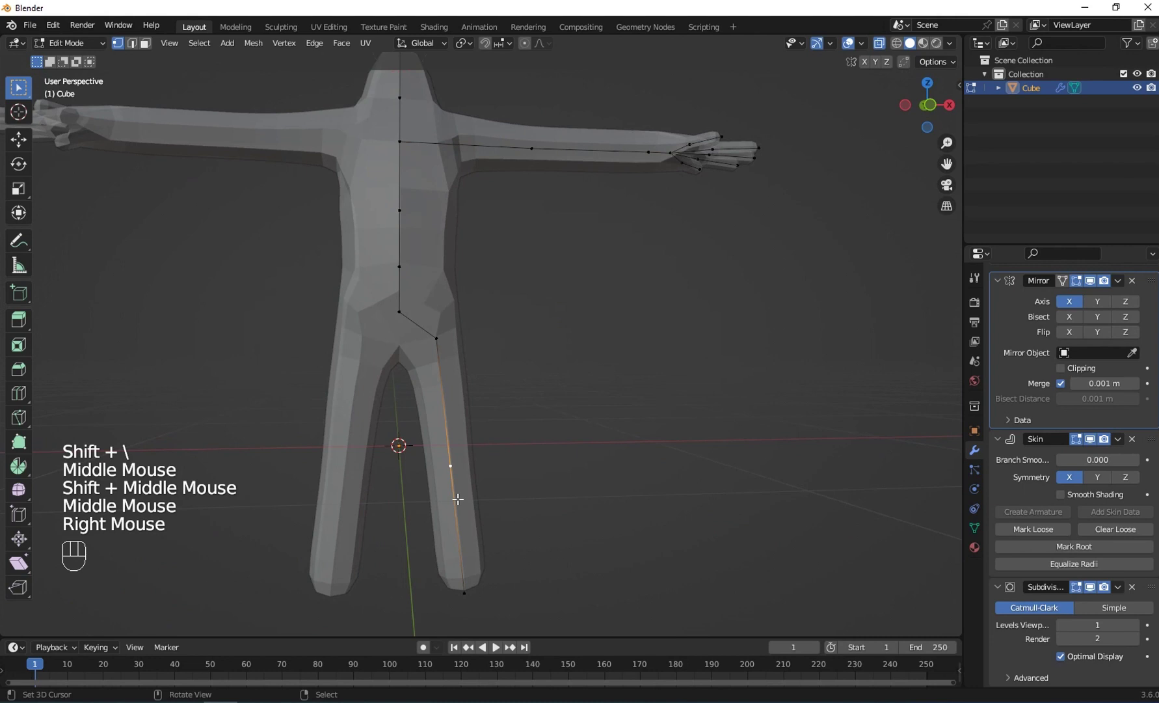
{"action": "key", "text": "KP_3"}
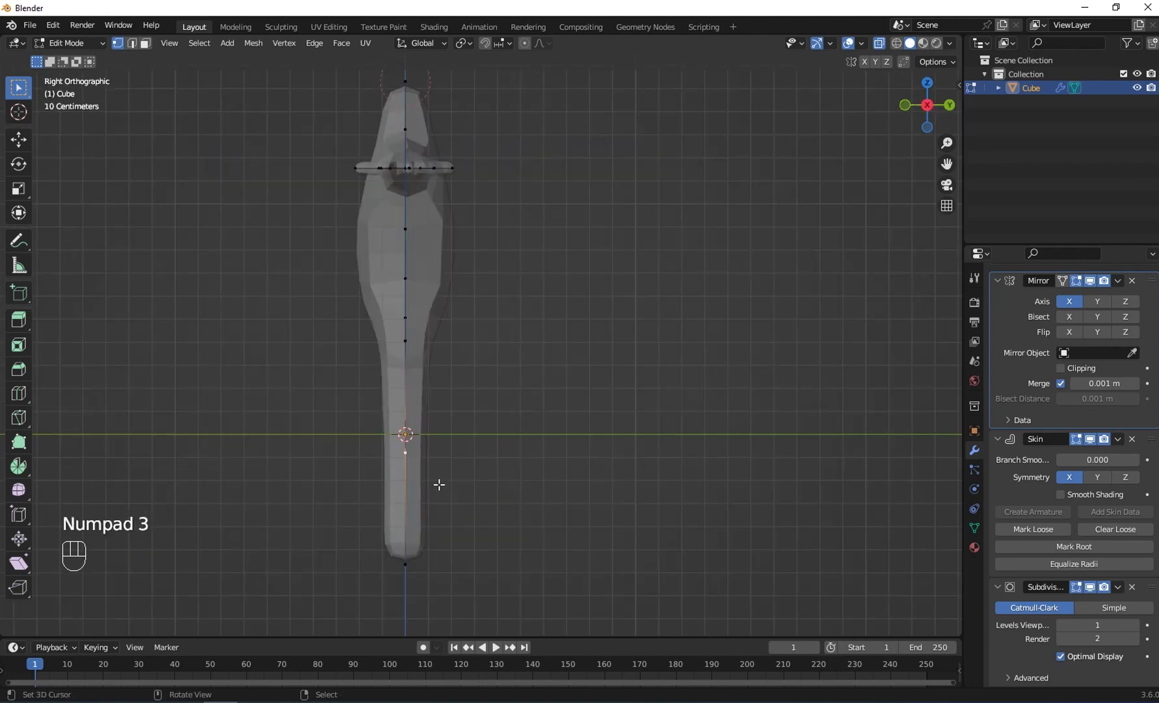
{"action": "key", "text": "g"}
{"action": "key", "text": "y"}
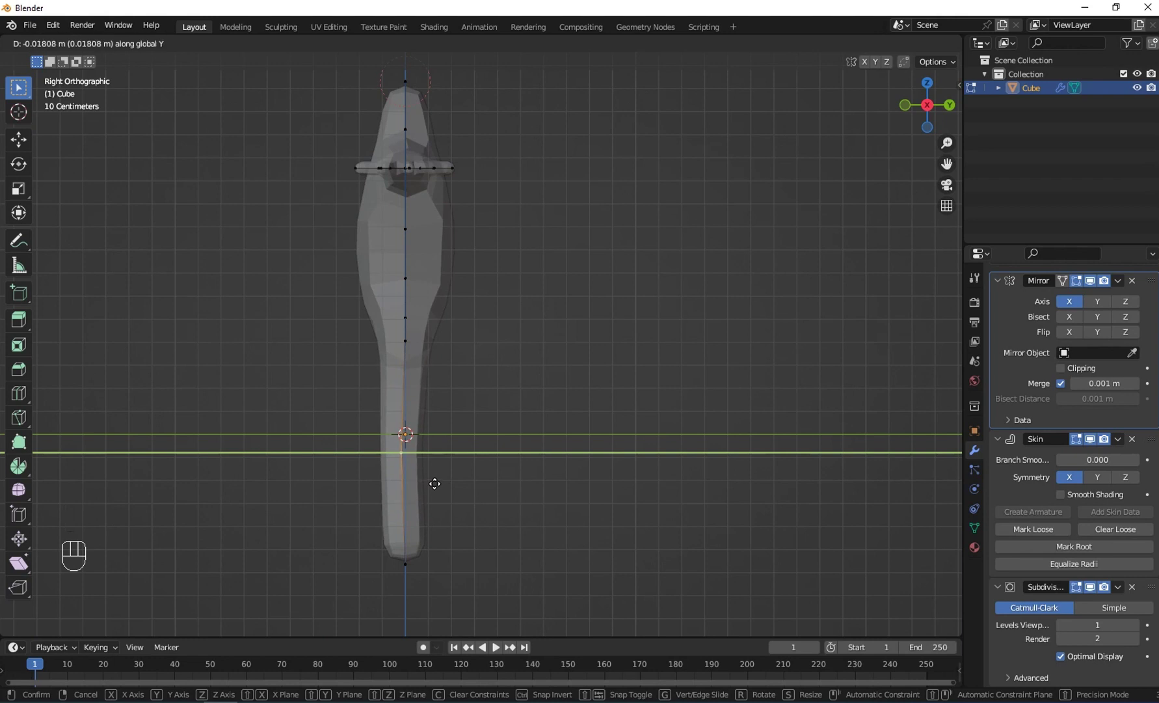
{"action": "left_click", "coordinate": [436, 484]}
Select the knee, foot and hip vertices and scale the leg's skin radius down to about 0.84
{"action": "middle_click_drag", "start_coordinate": [435, 484], "coordinate": [427, 475]}
{"action": "middle_click_drag", "start_coordinate": [426, 475], "coordinate": [566, 422], "text": "shift"}
{"action": "right_click", "coordinate": [447, 514], "text": "shift"}
{"action": "middle_click_drag", "start_coordinate": [455, 416], "coordinate": [452, 442], "text": "shift"}
{"action": "right_click", "coordinate": [418, 278], "text": "shift"}
{"action": "key", "text": "ctrl+a"}
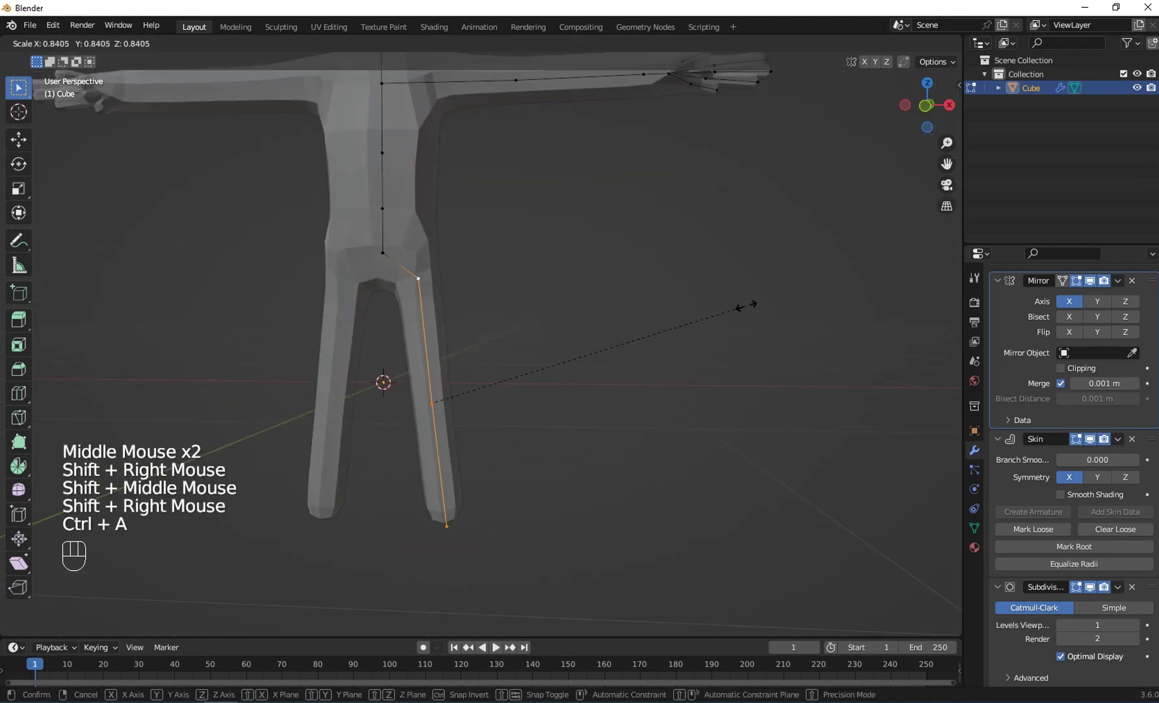
{"action": "left_click", "coordinate": [755, 304]}
Select the neck and head vertices and resize their skin radius
{"action": "middle_click_drag", "start_coordinate": [403, 241], "coordinate": [439, 381], "text": "shift"}
{"action": "middle_click_drag", "start_coordinate": [439, 380], "coordinate": [482, 486]}
{"action": "right_click", "coordinate": [413, 203]}
{"action": "right_click", "coordinate": [409, 148], "text": "shift"}
{"action": "key", "text": "ctrl+a"}
{"action": "left_click", "coordinate": [511, 179]}
Select the arm vertices from the elbow to the fingertips and scale their skin radius down to about 0.75
{"action": "middle_click_drag", "start_coordinate": [465, 326], "coordinate": [534, 423]}
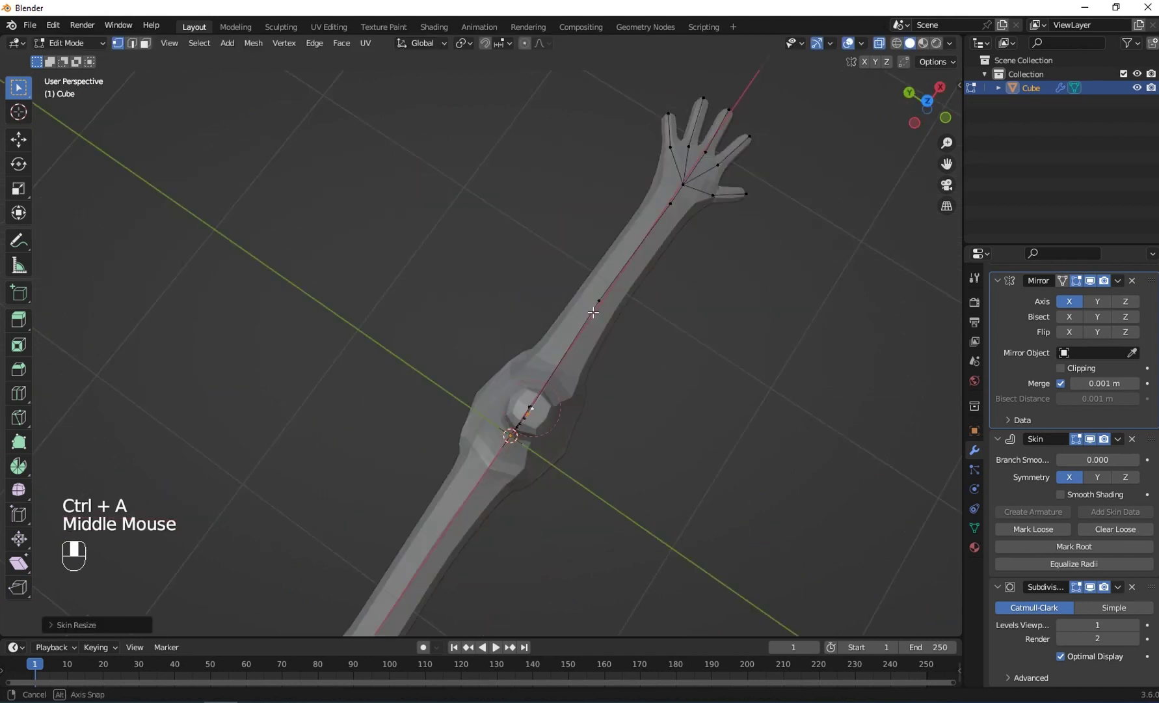
{"action": "middle_click_drag", "start_coordinate": [468, 350], "coordinate": [469, 290]}
{"action": "right_click", "coordinate": [506, 242]}
{"action": "key", "text": "b"}
{"action": "left_click_drag", "start_coordinate": [482, 285], "coordinate": [827, 426]}
{"action": "key", "text": "ctrl+a"}
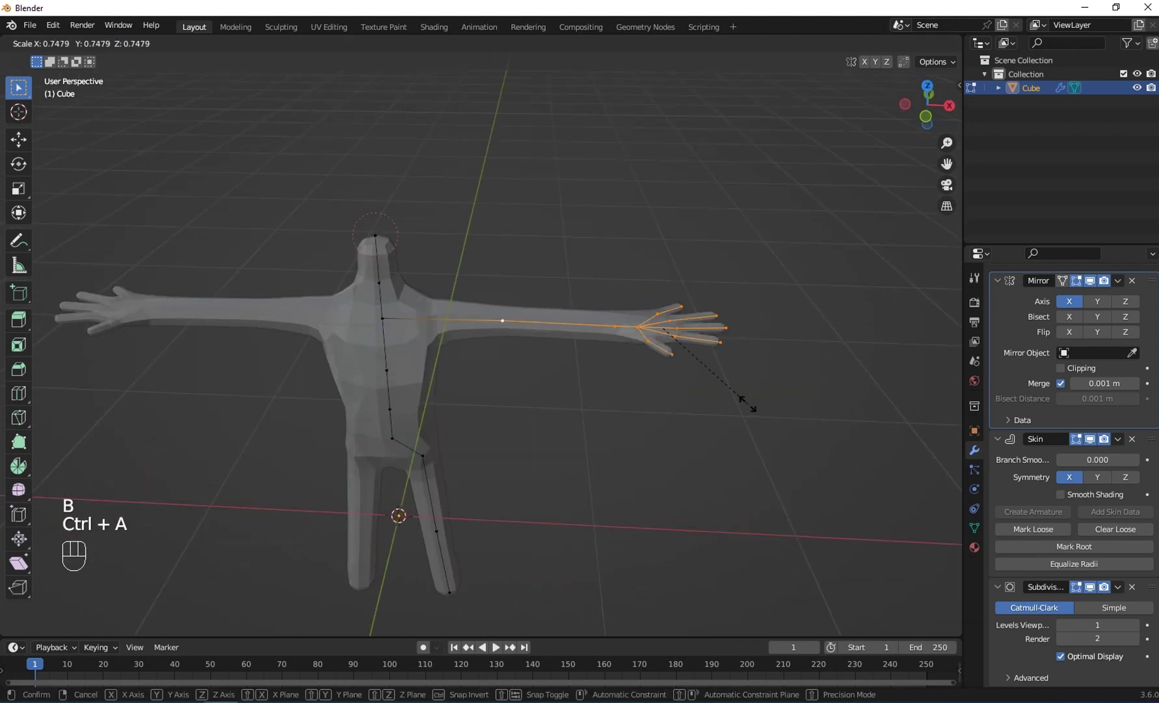
{"action": "left_click", "coordinate": [732, 390]}
Extrude the vertex at the leg's lower end forward along Y in the right side view to form the foot
{"action": "key", "text": "Tab"}
{"action": "middle_click_drag", "start_coordinate": [485, 475], "coordinate": [468, 387]}
{"action": "key", "text": "Tab"}
{"action": "right_click", "coordinate": [431, 508]}
{"action": "key", "text": "KP_3"}
{"action": "scroll", "coordinate": [420, 521], "scroll_direction": "up", "scroll_amount": 2}
{"action": "middle_click_drag", "start_coordinate": [431, 498], "coordinate": [514, 613], "text": "shift"}
{"action": "key", "text": "e"}
{"action": "key", "text": "x"}
{"action": "key", "text": "y"}
{"action": "left_click", "coordinate": [421, 609]}
Extrude the ankle vertex a short distance straight down along Z to form the heel
{"action": "right_click", "coordinate": [474, 514]}
{"action": "scroll", "coordinate": [469, 455], "scroll_direction": "up", "scroll_amount": 3}
{"action": "key", "text": "e"}
{"action": "key", "text": "z"}
{"action": "left_click", "coordinate": [490, 458]}
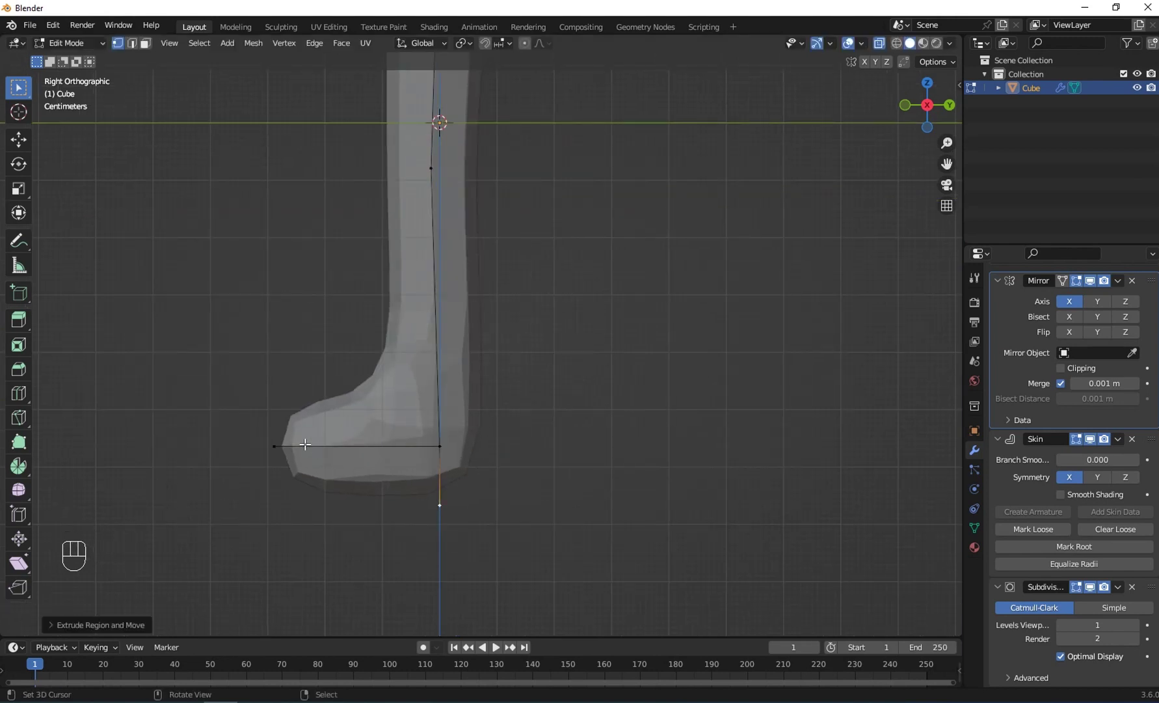
Resize the skin radius of the ankle, heel and toe vertices, and raise the heel vertex along Z
{"action": "key", "text": "b"}
{"action": "left_click_drag", "start_coordinate": [240, 396], "coordinate": [581, 523]}
{"action": "key", "text": "ctrl+a"}
{"action": "left_click", "coordinate": [542, 512]}
{"action": "right_click", "coordinate": [445, 510]}
{"action": "key", "text": "g"}
{"action": "key", "text": "z"}
{"action": "left_click", "coordinate": [448, 478]}
Reselect all the foot vertices and resize their skin radius once more
{"action": "key", "text": "b"}
{"action": "left_click_drag", "start_coordinate": [244, 394], "coordinate": [553, 520]}
{"action": "middle_click_drag", "start_coordinate": [553, 520], "coordinate": [689, 546]}
{"action": "key", "text": "ctrl+a"}
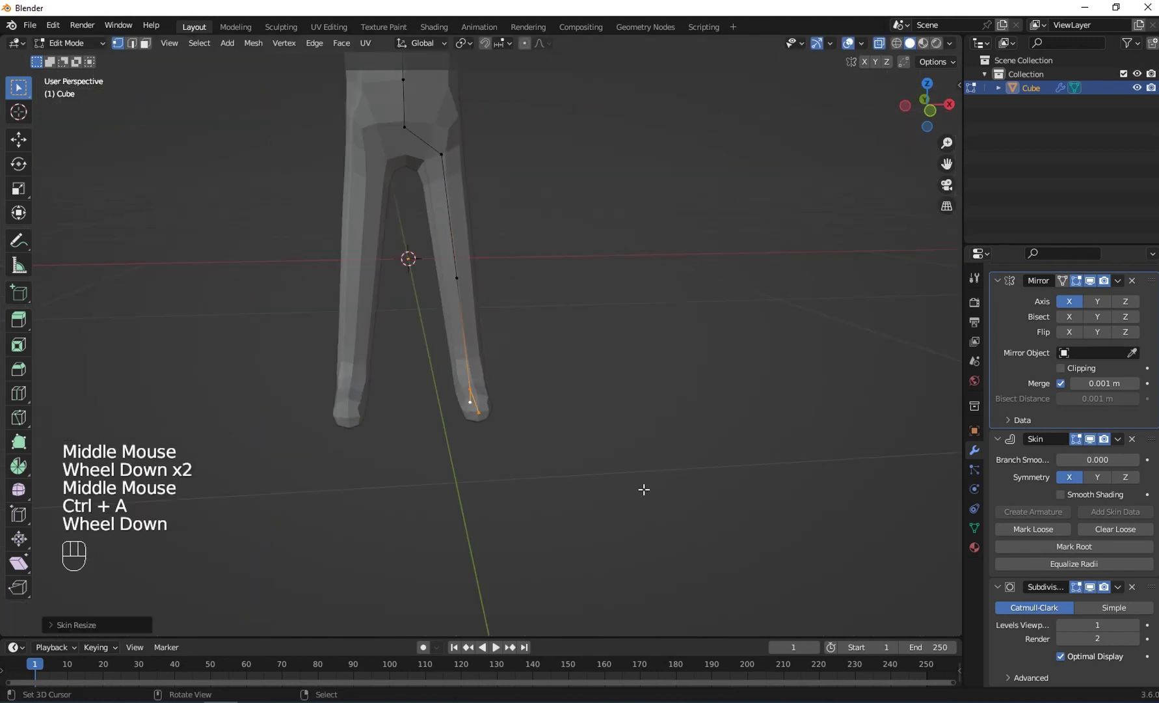
{"action": "middle_click_drag", "start_coordinate": [596, 422], "coordinate": [602, 514], "text": "shift"}
{"action": "middle_click_drag", "start_coordinate": [561, 390], "coordinate": [559, 478], "text": "shift"}
{"action": "scroll", "coordinate": [568, 486], "scroll_direction": "down", "scroll_amount": 2}
{"action": "middle_click_drag", "start_coordinate": [559, 475], "coordinate": [485, 443]}
{"action": "middle_click_drag", "start_coordinate": [554, 413], "coordinate": [479, 377]}
{"action": "right_click", "coordinate": [480, 372]}
{"action": "key", "text": "b"}
{"action": "key", "text": "b"}
{"action": "left_click_drag", "start_coordinate": [450, 460], "coordinate": [603, 569]}
{"action": "key", "text": "g"}
{"action": "key", "text": "x"}
{"action": "right_click", "coordinate": [599, 567]}
Select the knee and all foot vertices and shift them together along X to adjust the leg's angle
{"action": "right_click", "coordinate": [489, 455]}
{"action": "key", "text": "b"}
{"action": "left_click_drag", "start_coordinate": [453, 440], "coordinate": [617, 563]}
{"action": "key", "text": "g"}
{"action": "key", "text": "x"}
{"action": "left_click", "coordinate": [612, 563]}
Examine the whole figure from several angles in both Object Mode and Edit Mode
{"action": "middle_click_drag", "start_coordinate": [614, 564], "coordinate": [468, 306]}
{"action": "key", "text": "Tab"}
{"action": "key", "text": "Tab"}
{"action": "scroll", "coordinate": [499, 424], "scroll_direction": "up", "scroll_amount": 1}
{"action": "middle_click_drag", "start_coordinate": [467, 306], "coordinate": [715, 312]}
{"action": "key", "text": "Tab"}
{"action": "key", "text": "Tab"}
{"action": "scroll", "coordinate": [488, 346], "scroll_direction": "down", "scroll_amount": 1}
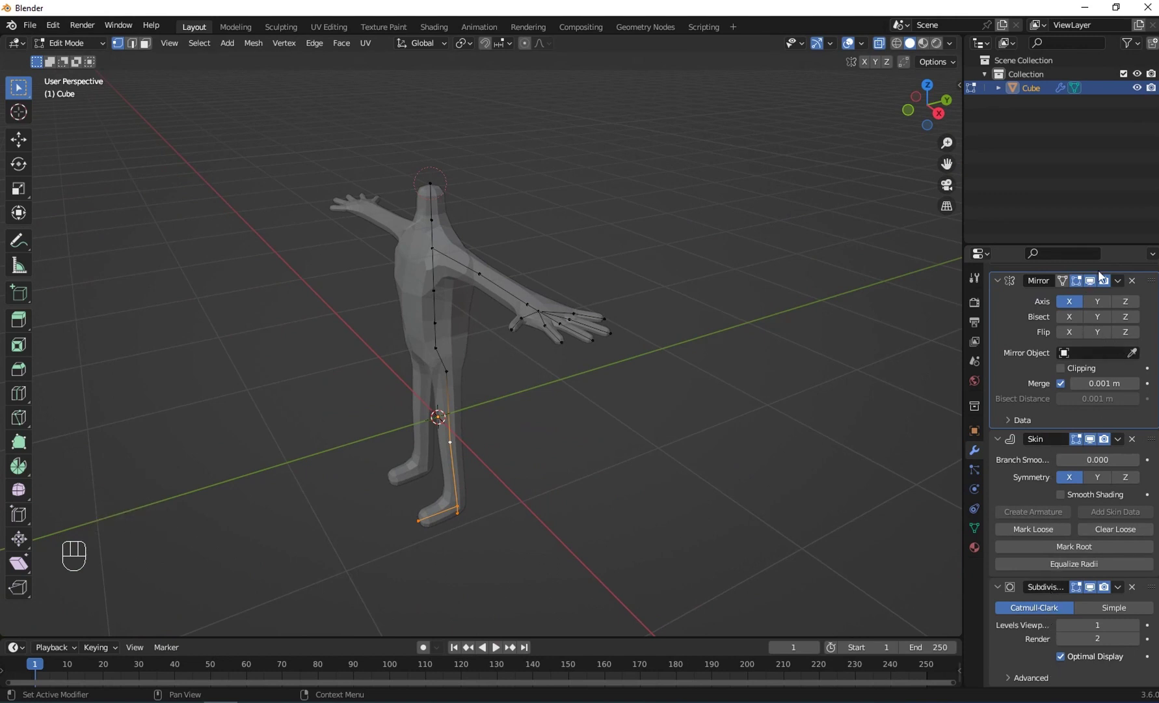
Switch to Object Mode and apply the Mirror modifier
{"action": "left_click", "coordinate": [1119, 281]}
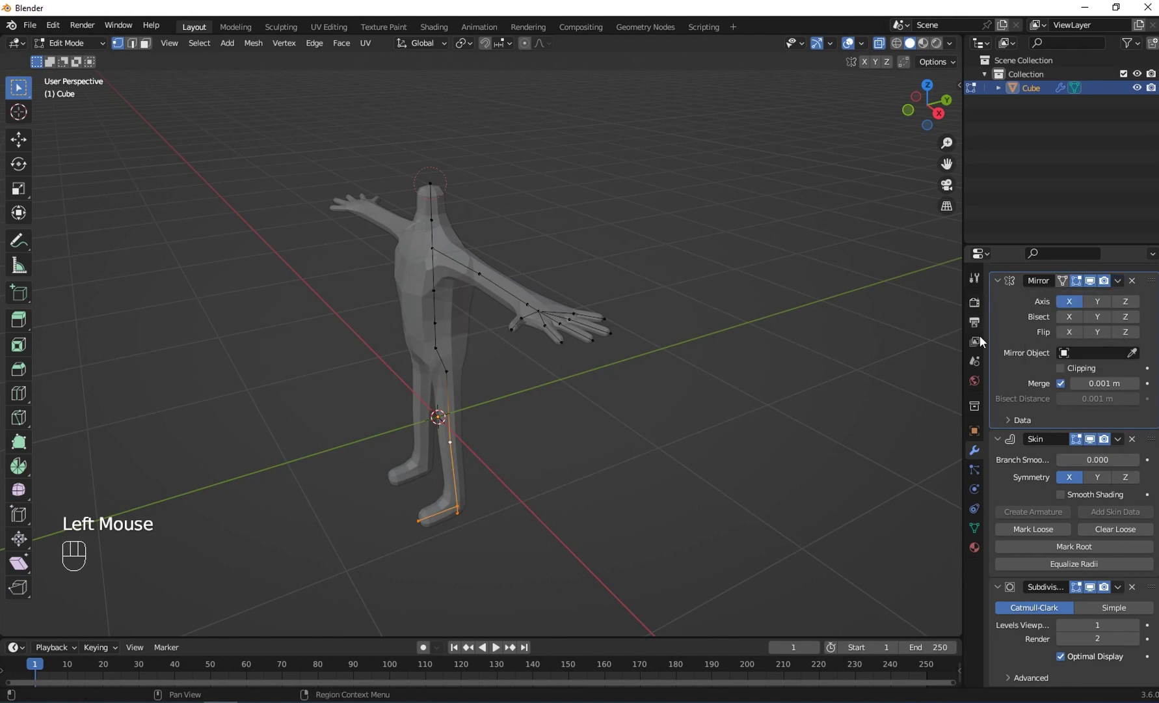
{"action": "left_click", "coordinate": [72, 42]}
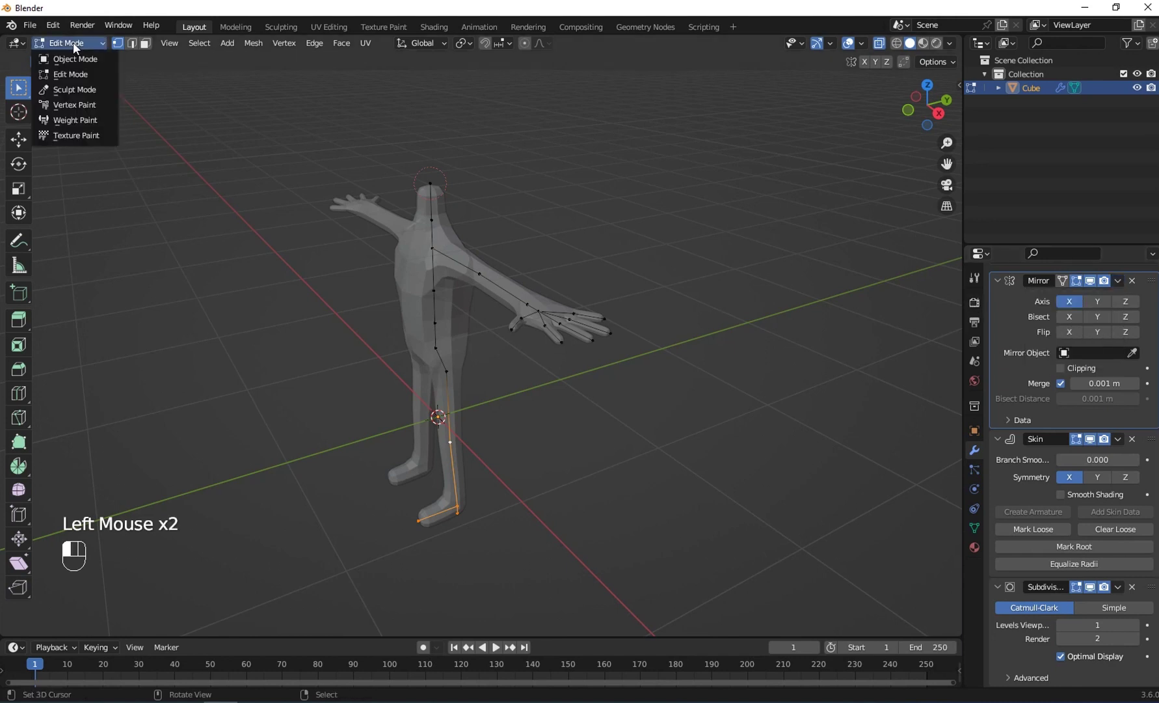
{"action": "left_click", "coordinate": [76, 60]}
{"action": "middle_click_drag", "start_coordinate": [228, 214], "coordinate": [390, 365]}
{"action": "left_click", "coordinate": [1117, 281]}
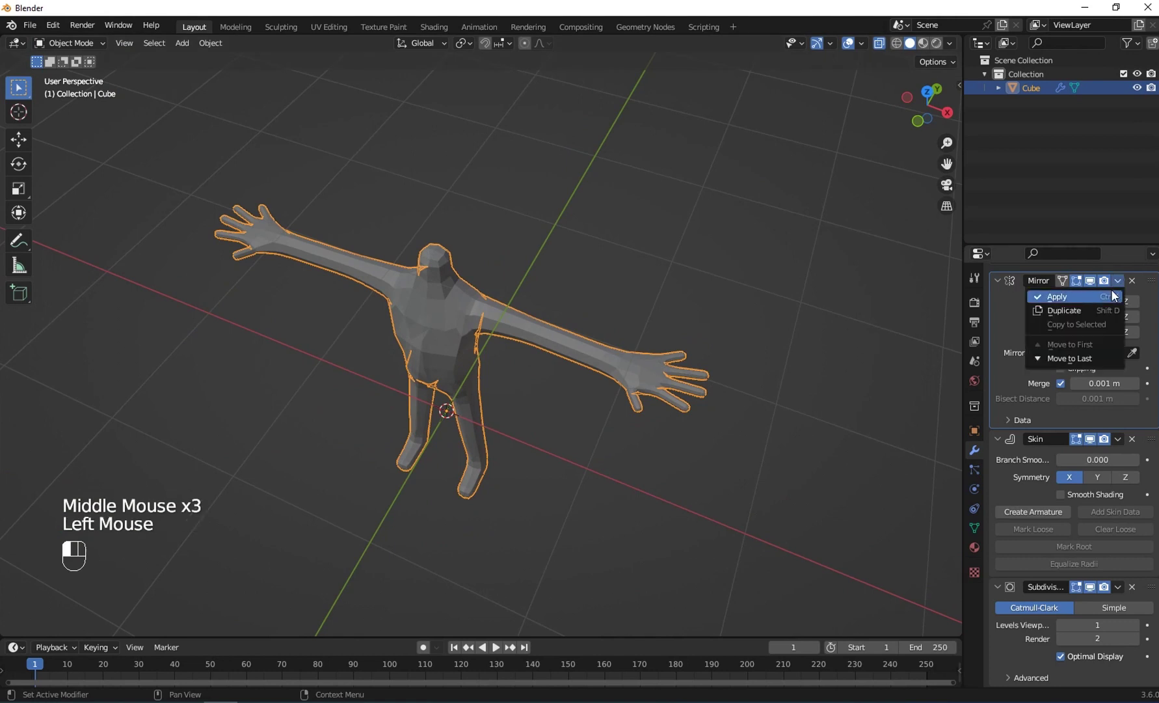
{"action": "left_click", "coordinate": [1114, 296]}
Apply the Skin modifier and the Subdivision Surface modifier
{"action": "left_click", "coordinate": [1118, 322]}
{"action": "left_click", "coordinate": [1117, 338]}
{"action": "left_click", "coordinate": [1119, 324]}
{"action": "left_click", "coordinate": [1115, 342]}
Turn off X-ray display, toggling it a few times to compare the see-through and solid views
{"action": "scroll", "coordinate": [522, 343], "scroll_direction": "down", "scroll_amount": 2}
{"action": "middle_click_drag", "start_coordinate": [522, 343], "coordinate": [742, 28]}
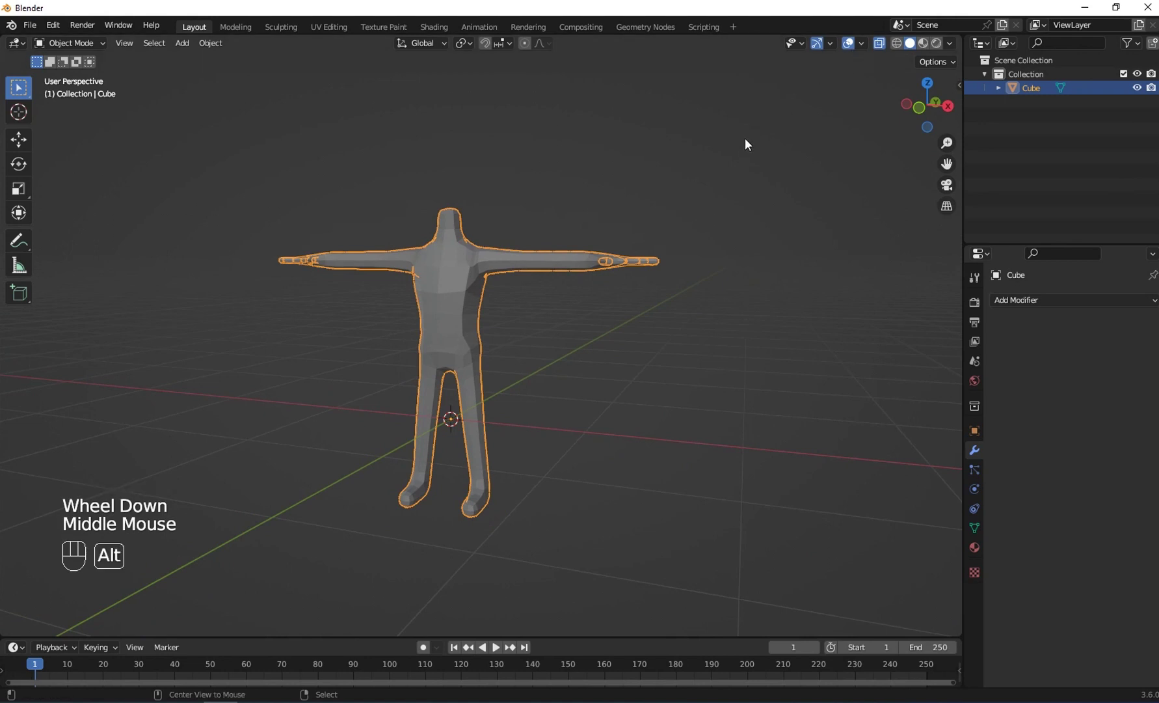
{"action": "key", "text": "alt+z"}
{"action": "mouse_move", "coordinate": [565, 264]}
{"action": "middle_mouse_down"}
{"action": "mouse_move", "coordinate": [441, 318]}
{"action": "mouse_move", "coordinate": [864, 117]}
{"action": "middle_mouse_up"}
{"action": "scroll", "coordinate": [440, 319], "scroll_direction": "up", "scroll_amount": 1}
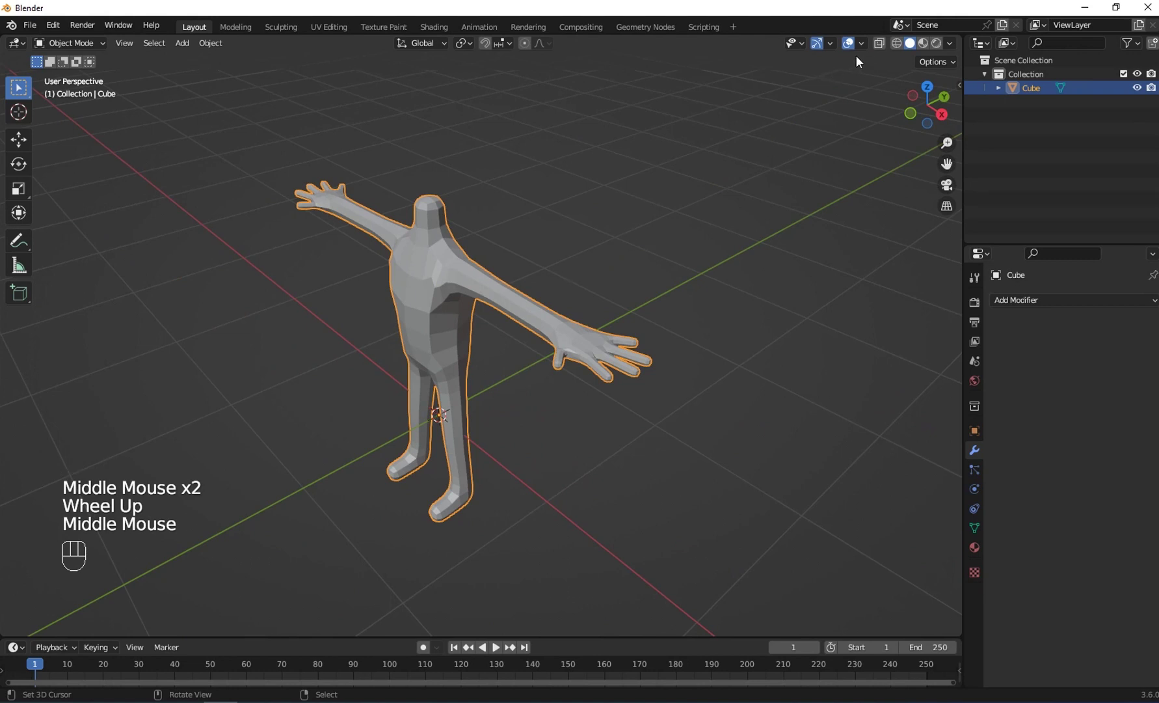
{"action": "left_click", "coordinate": [879, 43]}
{"action": "left_click", "coordinate": [880, 44]}
{"action": "left_click", "coordinate": [880, 43]}
{"action": "left_click", "coordinate": [880, 43]}
{"action": "left_click", "coordinate": [879, 43]}
{"action": "left_click", "coordinate": [880, 44]}
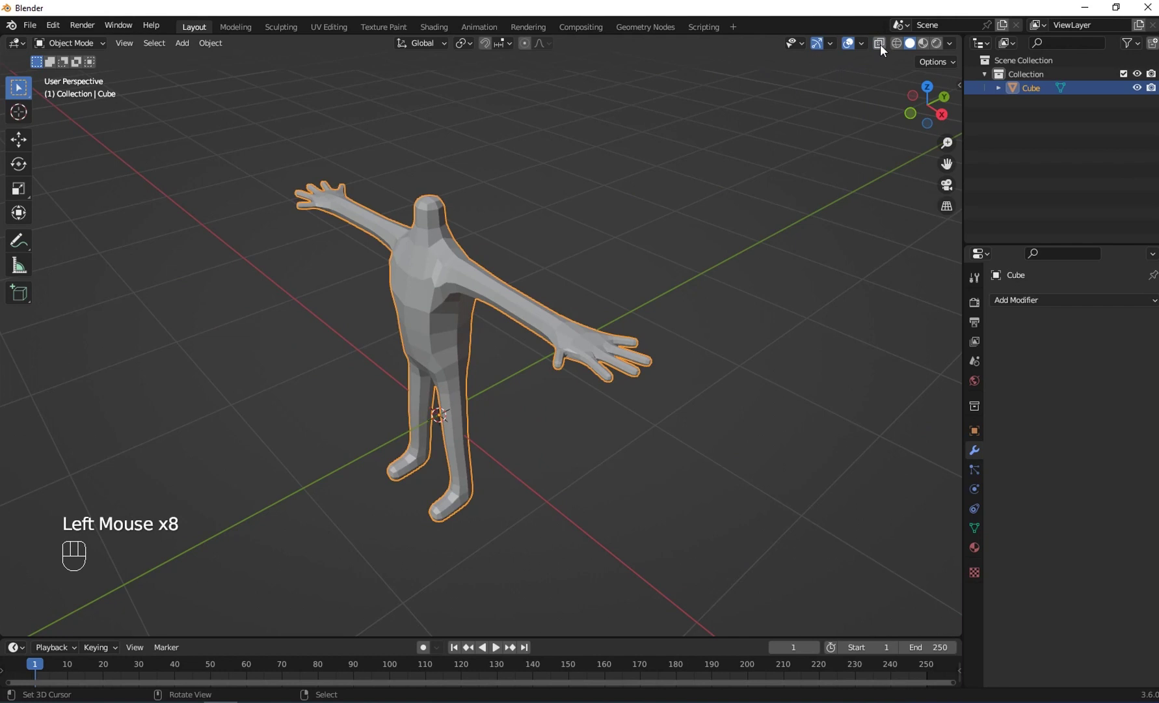
Enter Edit Mode, turn on proportional editing, and try moving a lower-back vertex with a 1 m influence size
{"action": "middle_click_drag", "start_coordinate": [545, 293], "coordinate": [566, 262]}
{"action": "key", "text": "Tab"}
{"action": "scroll", "coordinate": [536, 381], "scroll_direction": "up", "scroll_amount": 3}
{"action": "right_click", "coordinate": [497, 291]}
{"action": "scroll", "coordinate": [566, 261], "scroll_direction": "down", "scroll_amount": 2}
{"action": "key", "text": "g"}
{"action": "right_click", "coordinate": [576, 79]}
{"action": "left_click", "coordinate": [524, 43]}
{"action": "key", "text": "g"}
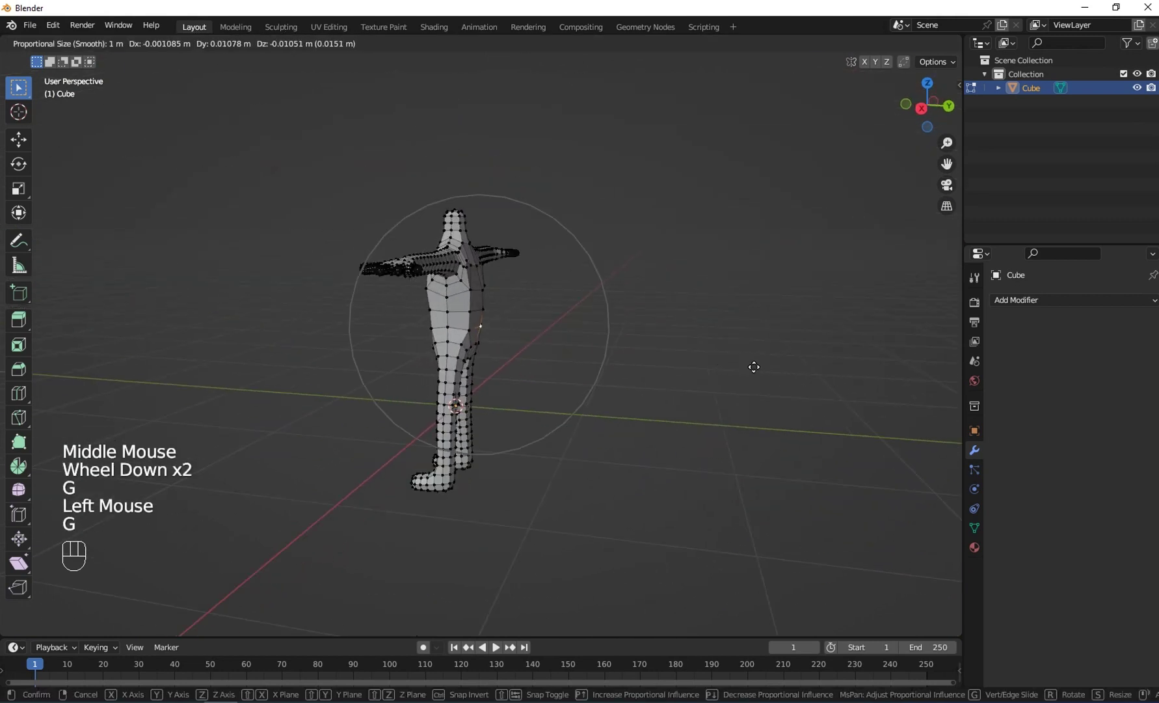
Examine the mesh topology of the torso, arms and legs from the front and back
{"action": "middle_click_drag", "start_coordinate": [685, 365], "coordinate": [464, 130]}
{"action": "scroll", "coordinate": [330, 355], "scroll_direction": "up", "scroll_amount": 2}
{"action": "scroll", "coordinate": [359, 371], "scroll_direction": "up", "scroll_amount": 2}
{"action": "key", "text": "Tab"}
{"action": "scroll", "coordinate": [554, 362], "scroll_direction": "down", "scroll_amount": 1}
{"action": "key", "text": "KP_1"}
{"action": "scroll", "coordinate": [517, 328], "scroll_direction": "up", "scroll_amount": 2}
{"action": "key", "text": "Tab"}
{"action": "scroll", "coordinate": [482, 286], "scroll_direction": "up", "scroll_amount": 3}
{"action": "scroll", "coordinate": [494, 215], "scroll_direction": "up", "scroll_amount": 2}
{"action": "scroll", "coordinate": [478, 315], "scroll_direction": "down", "scroll_amount": 2}
{"action": "scroll", "coordinate": [481, 312], "scroll_direction": "down", "scroll_amount": 1}
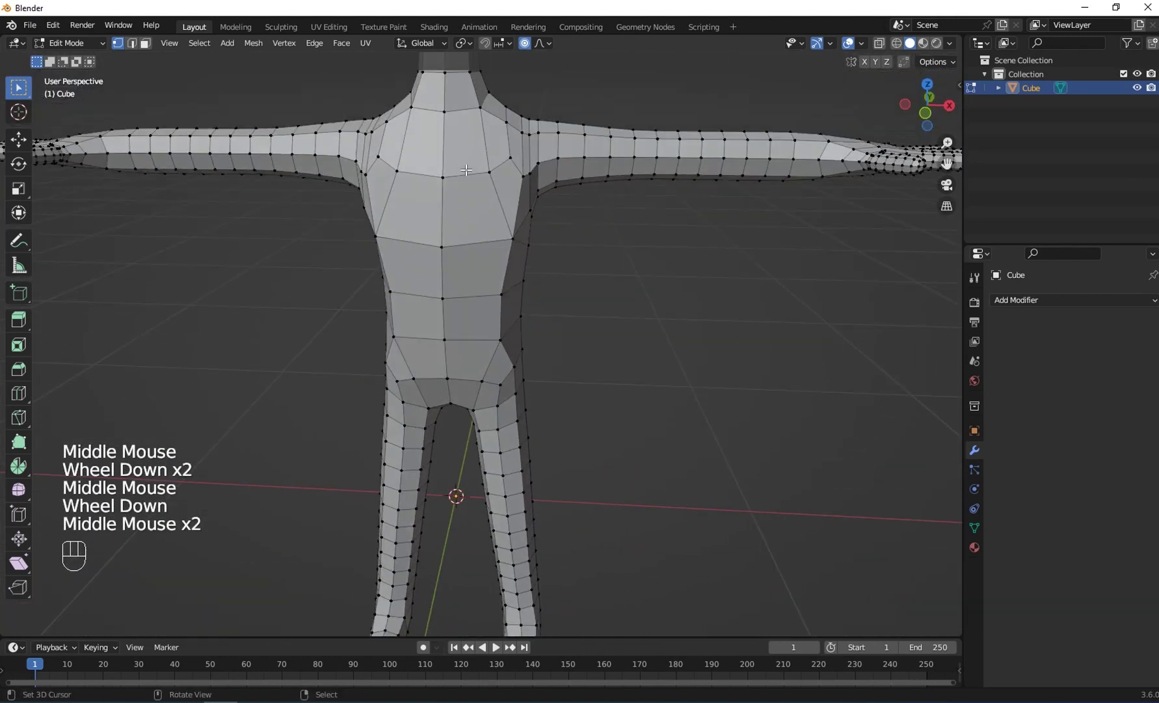
{"action": "scroll", "coordinate": [463, 130], "scroll_direction": "down", "scroll_amount": 1}
{"action": "middle_click_drag", "start_coordinate": [430, 469], "coordinate": [491, 259]}
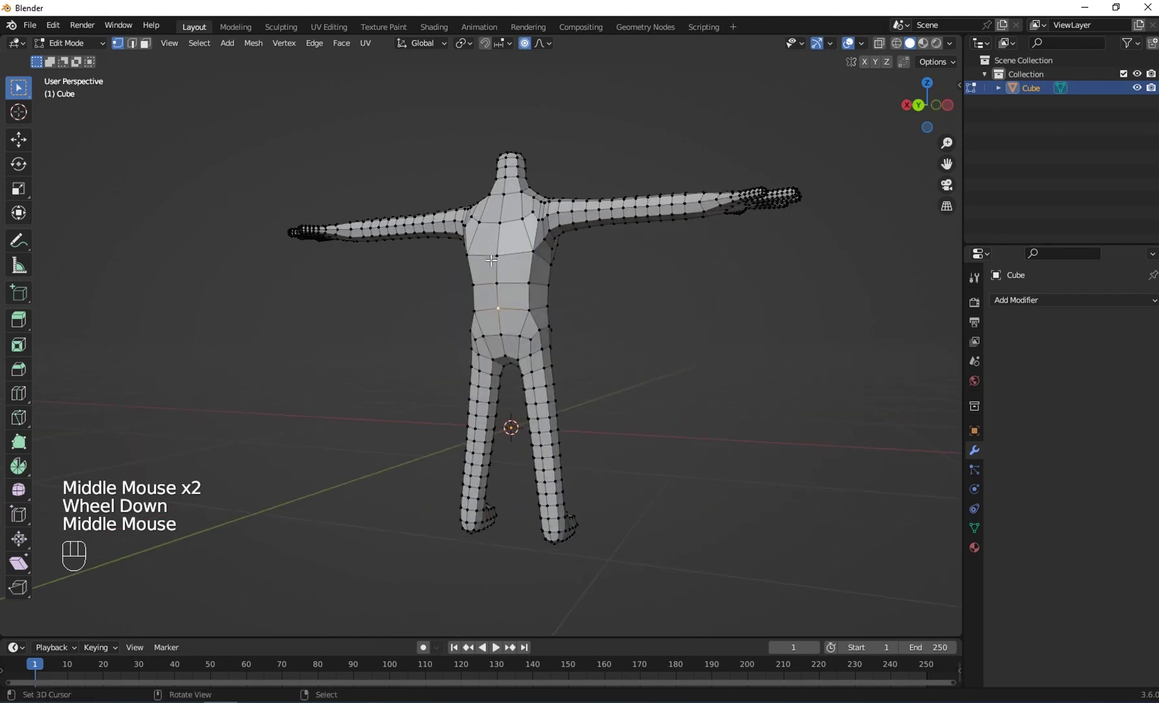
Leave Edit Mode and look up the Auto Mirror add-on and its details in the preferences by searching "mirr"
{"action": "middle_click_drag", "start_coordinate": [392, 303], "coordinate": [712, 276]}
{"action": "middle_click_drag", "start_coordinate": [546, 274], "coordinate": [582, 282]}
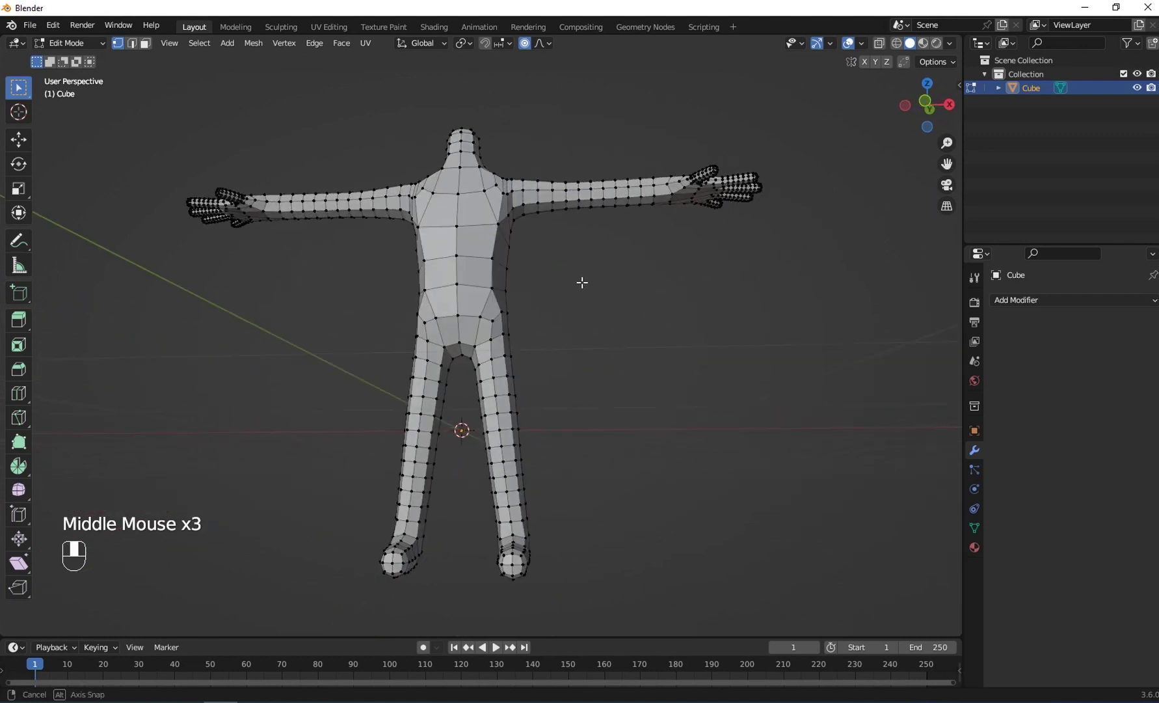
{"action": "key", "text": "KP_1"}
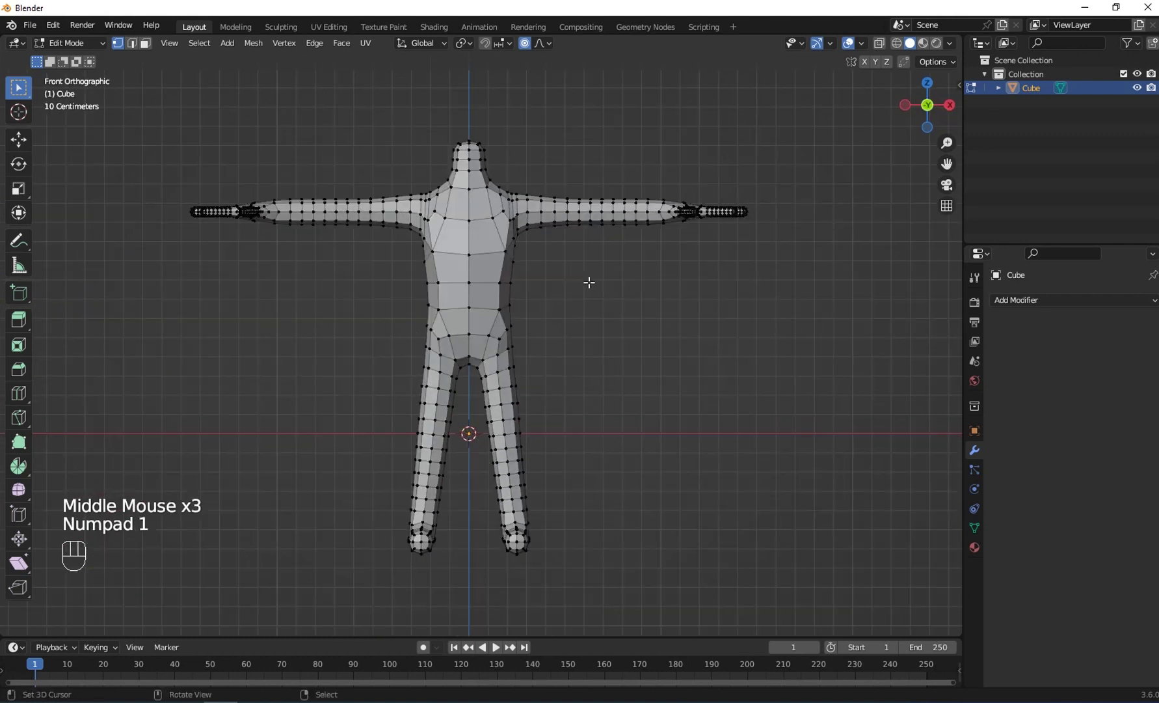
{"action": "key", "text": "Tab"}
{"action": "left_click", "coordinate": [51, 25]}
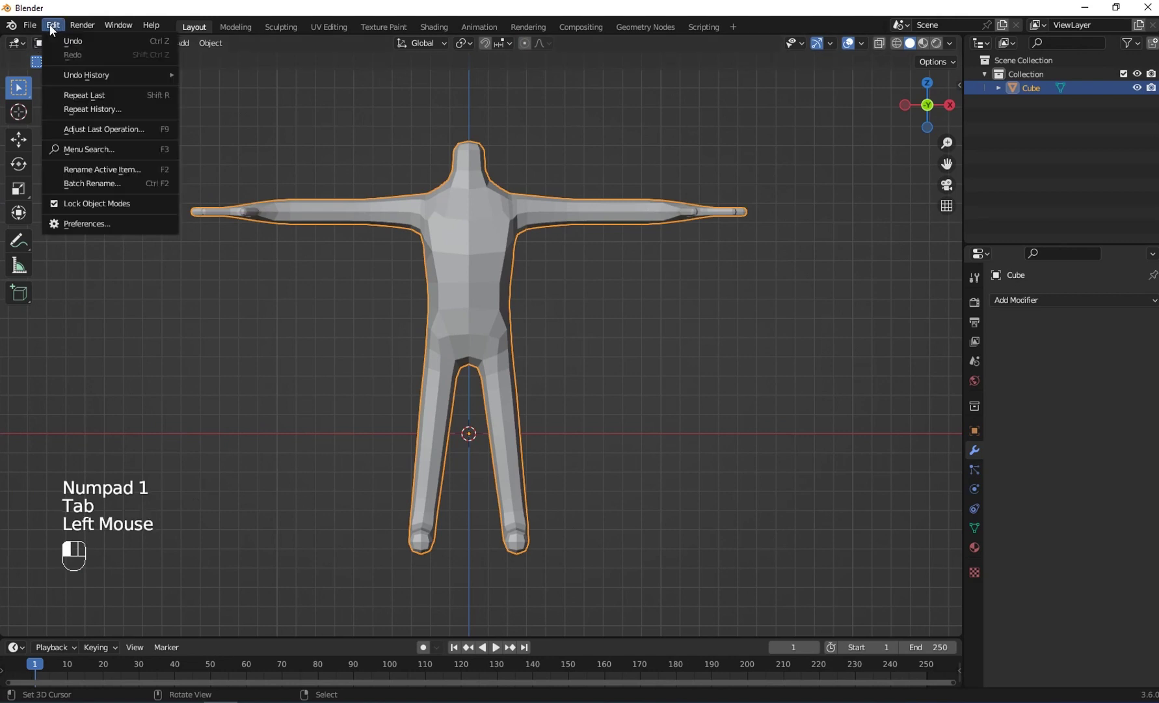
{"action": "left_click", "coordinate": [80, 226]}
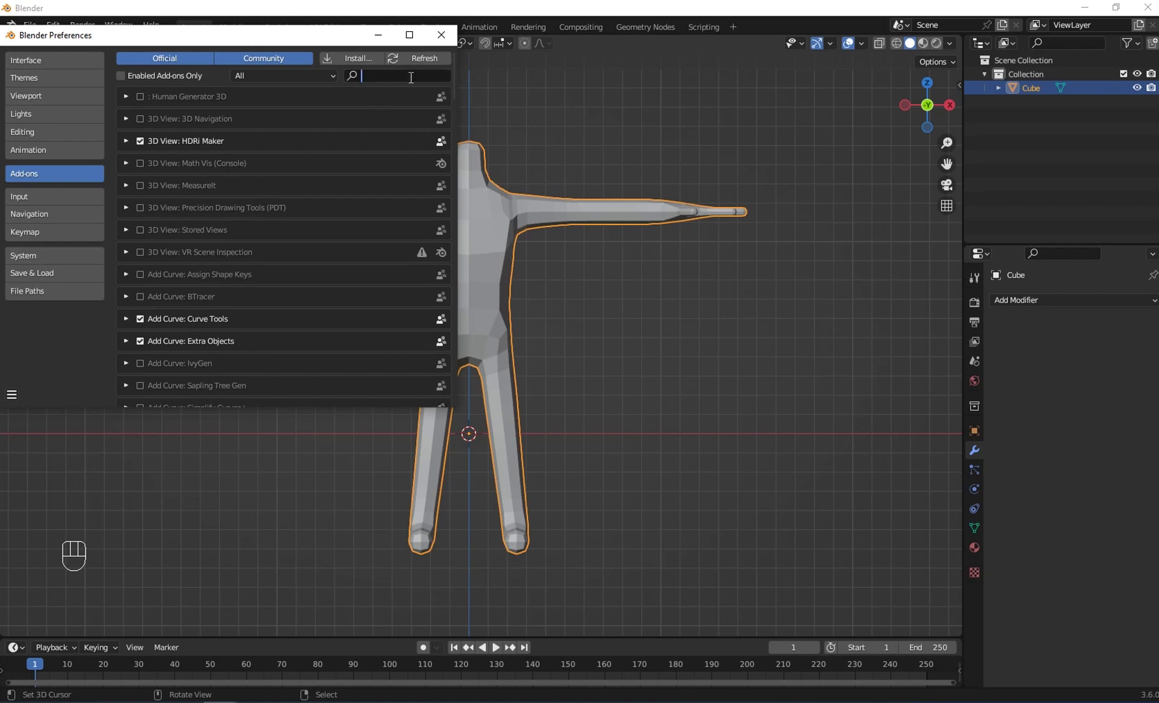
{"action": "type", "text": "mirr"}
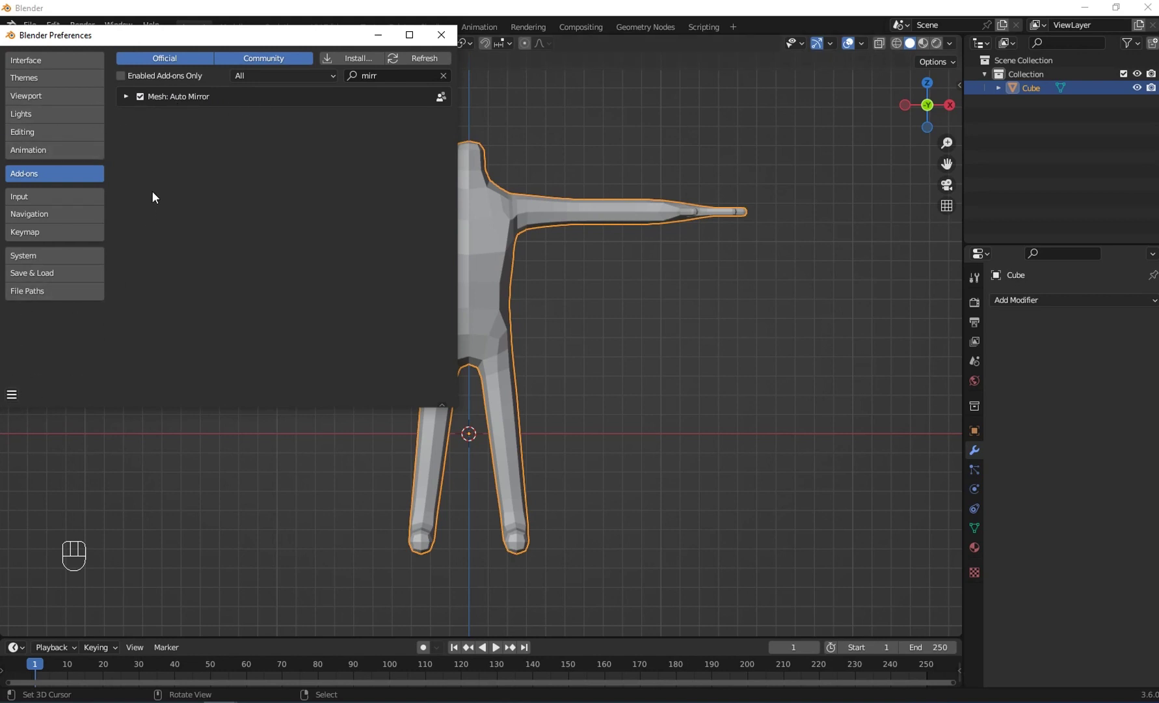
{"action": "left_click", "coordinate": [125, 96]}
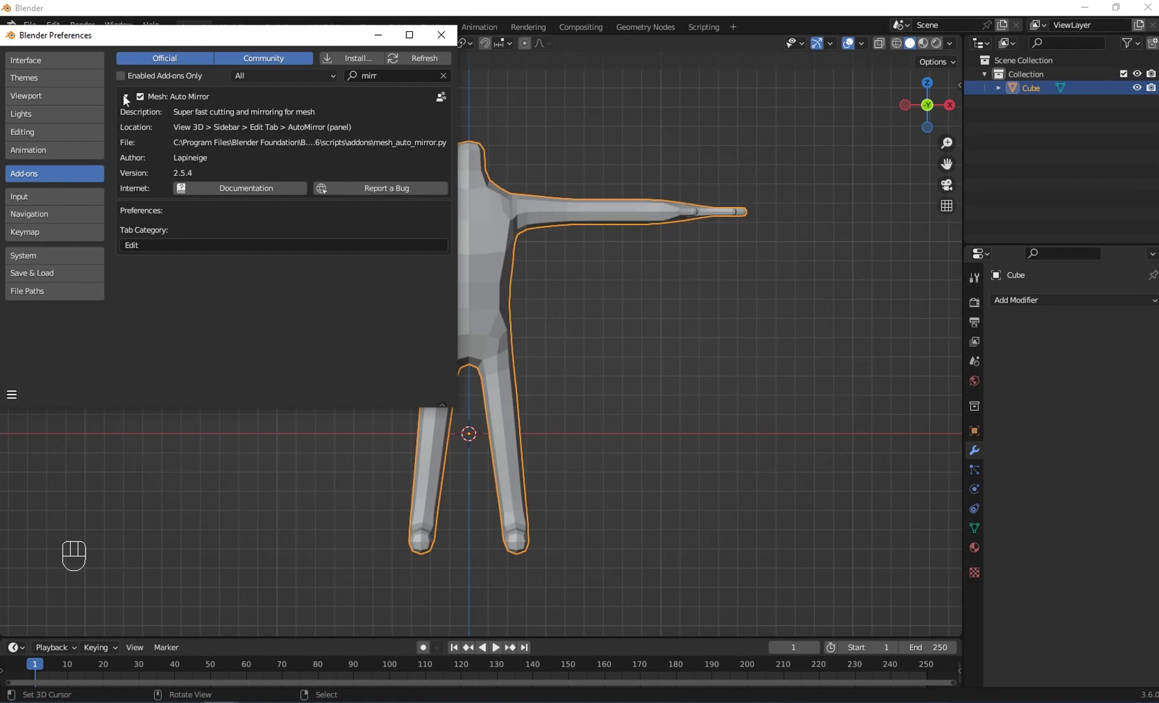
{"action": "left_click", "coordinate": [441, 35]}
Run AutoMirror on the body mesh along the X axis with positive orientation, Cut and Mirror, and Use Clip
{"action": "left_click", "coordinate": [958, 86]}
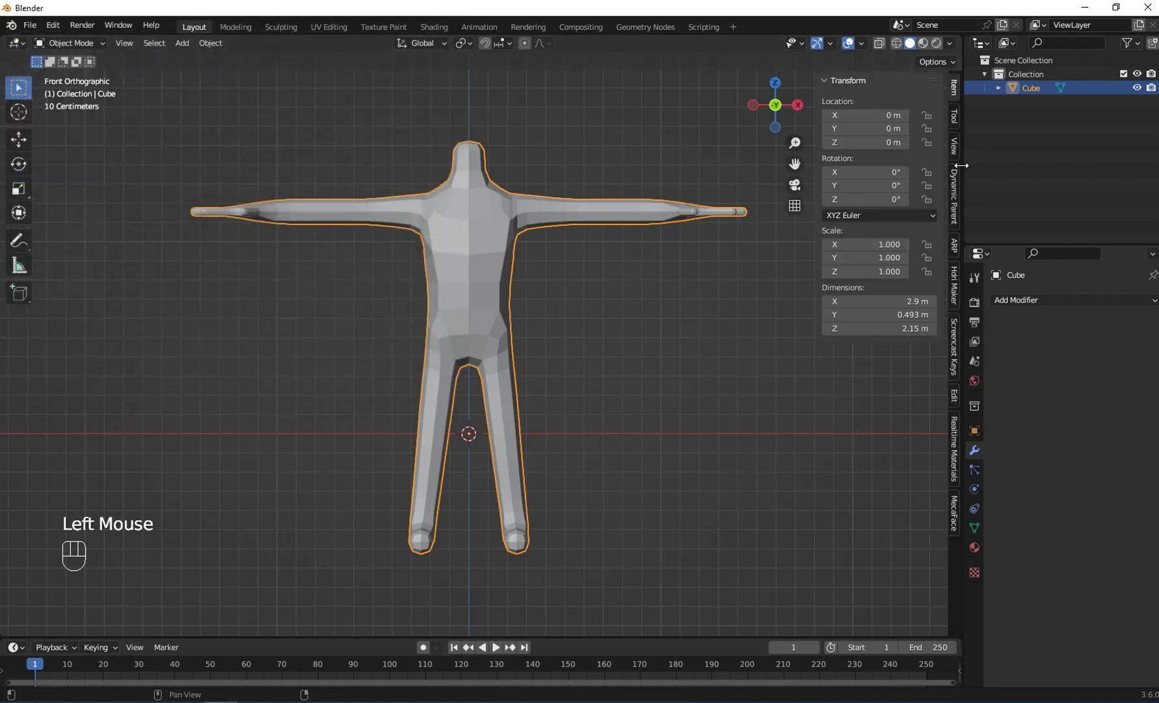
{"action": "left_click", "coordinate": [952, 394]}
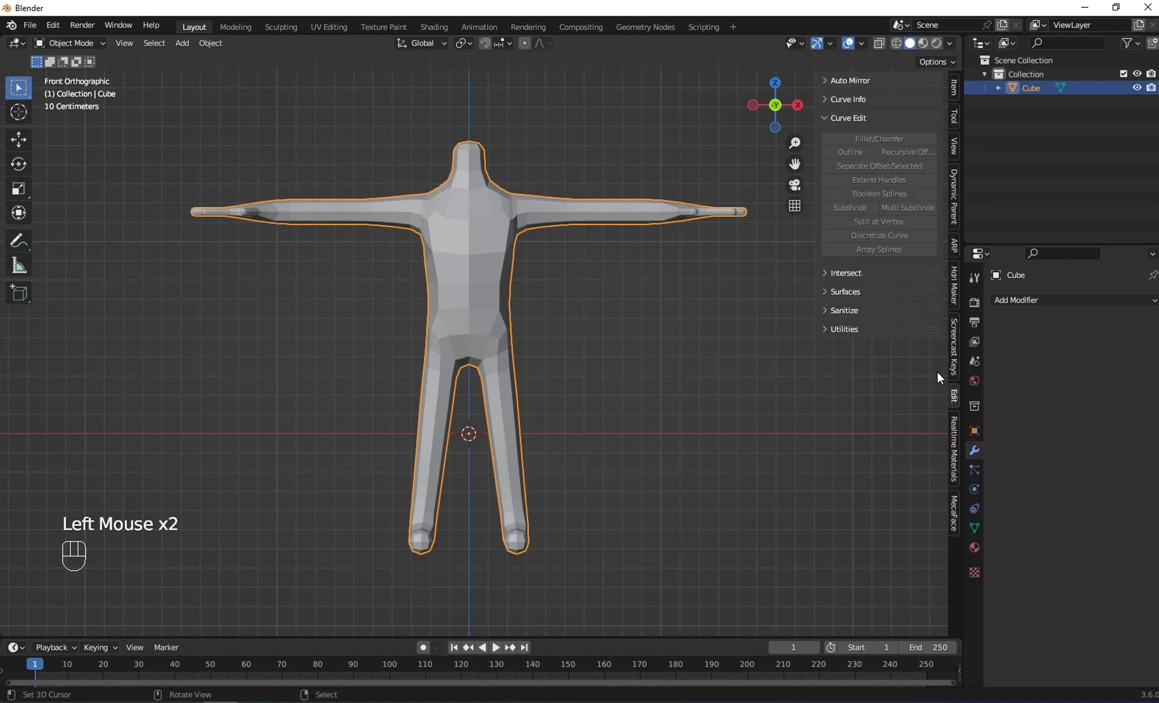
{"action": "left_click", "coordinate": [834, 118]}
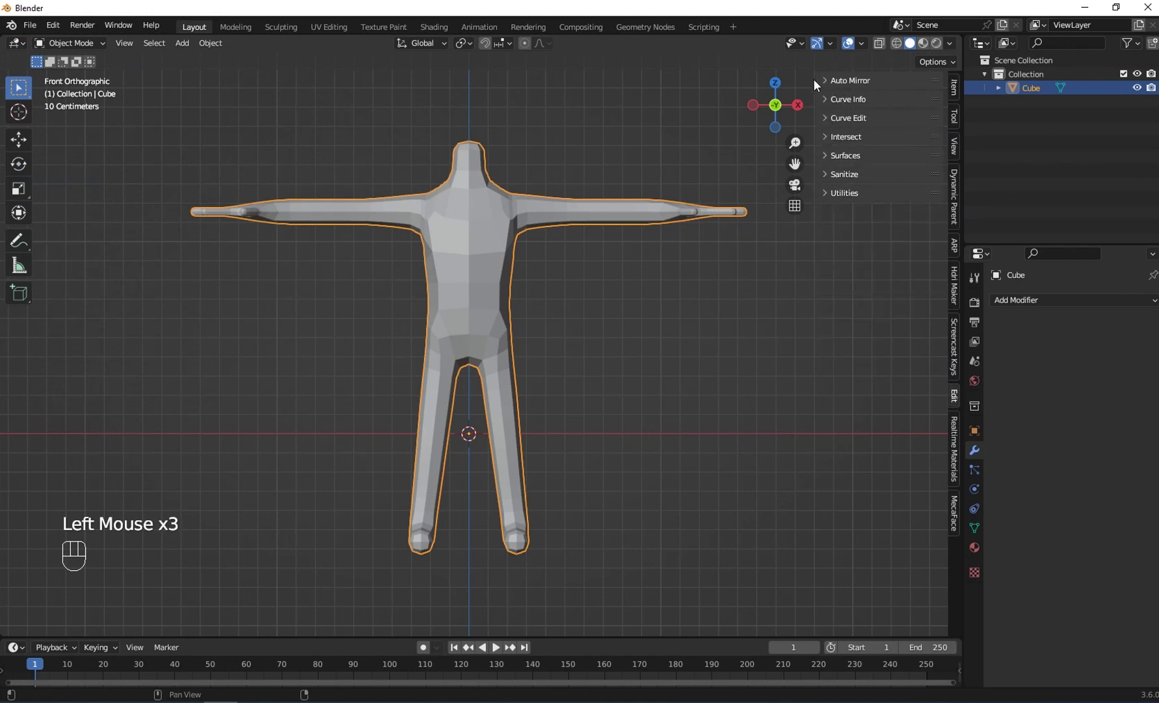
{"action": "left_click", "coordinate": [835, 81]}
{"action": "left_click", "coordinate": [876, 106]}
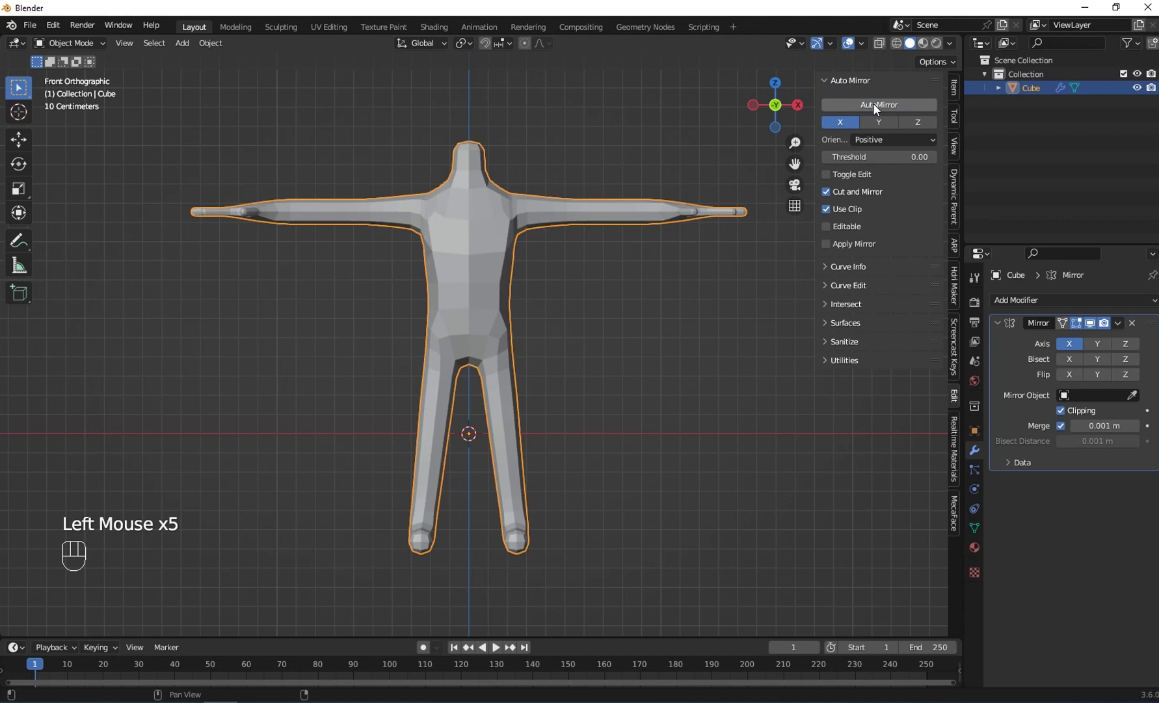
Enter Edit Mode and try moving a lower-back vertex on the editable half of the body
{"action": "key", "text": "grave"}
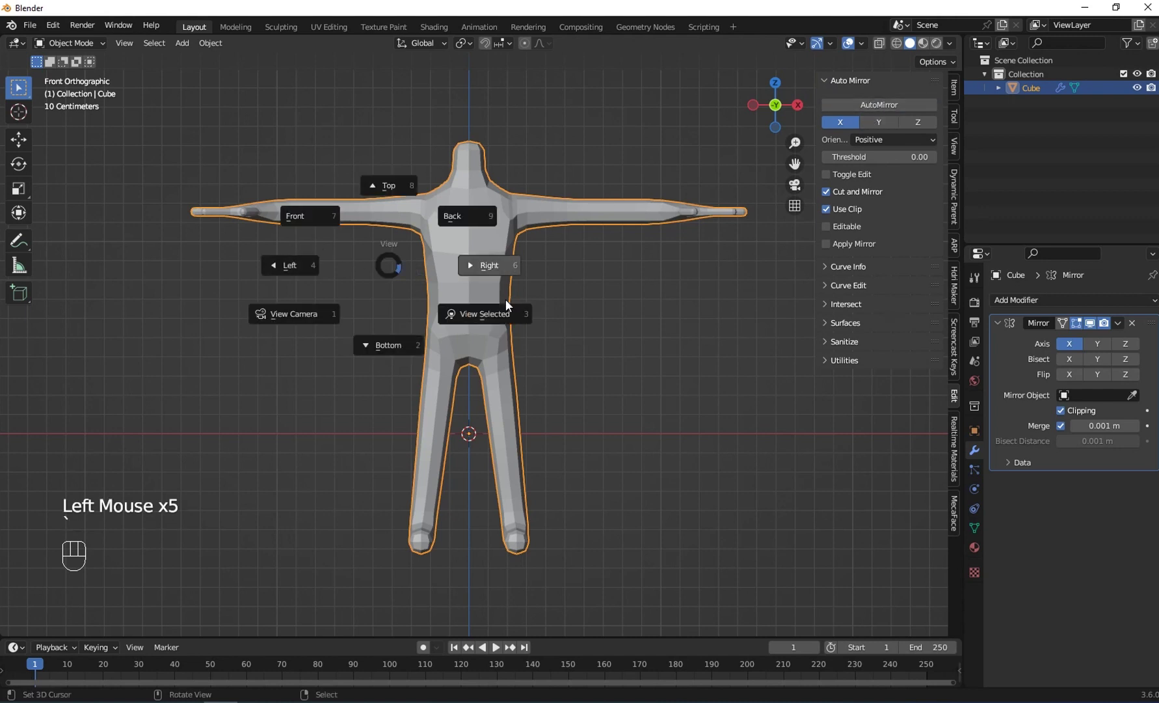
{"action": "key", "text": "Tab"}
{"action": "middle_click_drag", "start_coordinate": [470, 241], "coordinate": [514, 295]}
{"action": "right_click", "coordinate": [477, 301]}
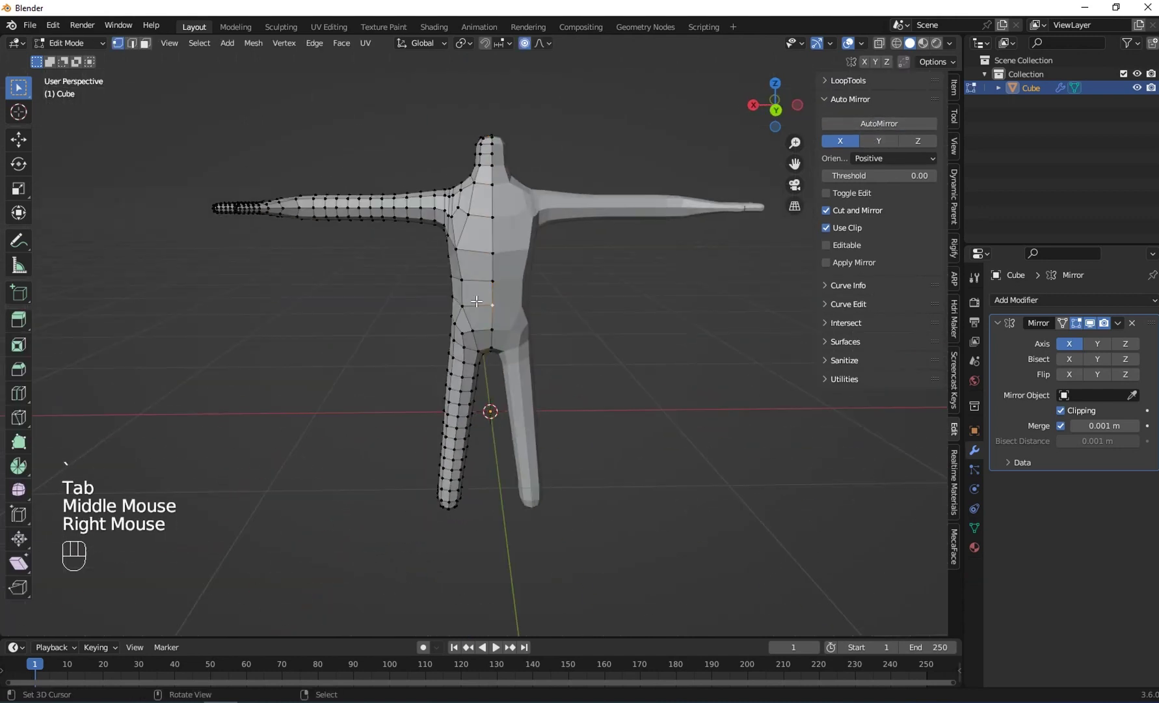
{"action": "key", "text": "g"}
{"action": "key", "text": "Escape"}
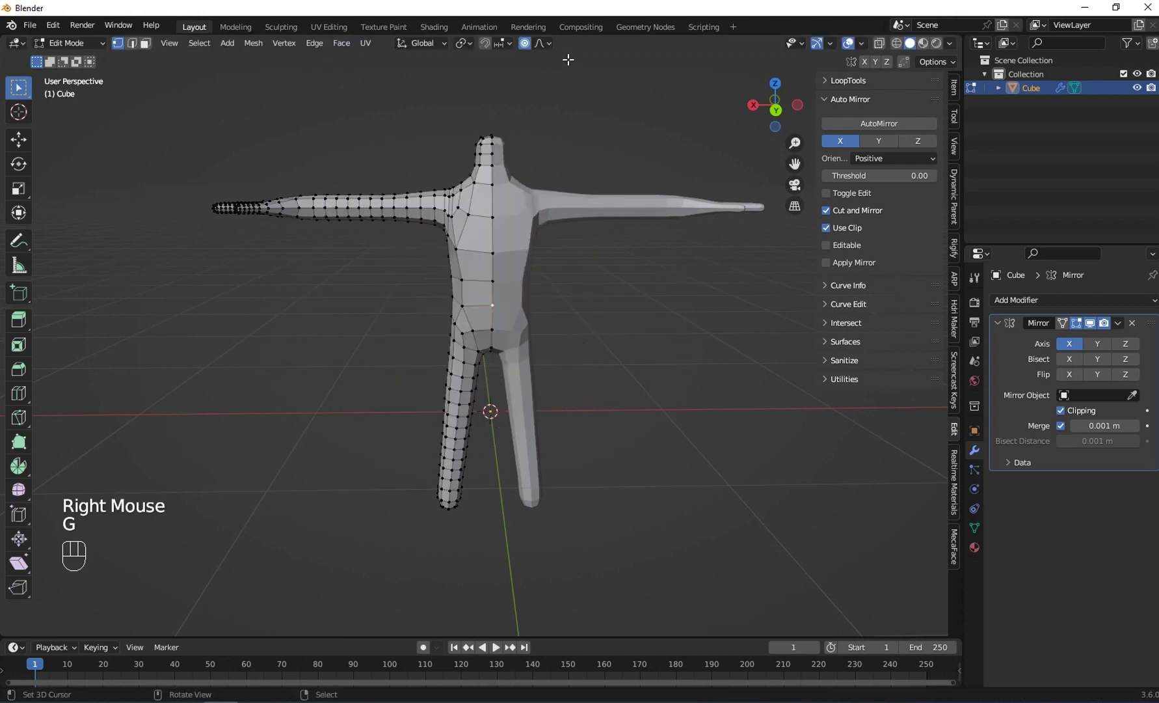
Try moving a side waist vertex both with and without proportional editing to compare the mirrored deformation
{"action": "left_click", "coordinate": [529, 55]}
{"action": "right_click", "coordinate": [443, 294]}
{"action": "key", "text": "g"}
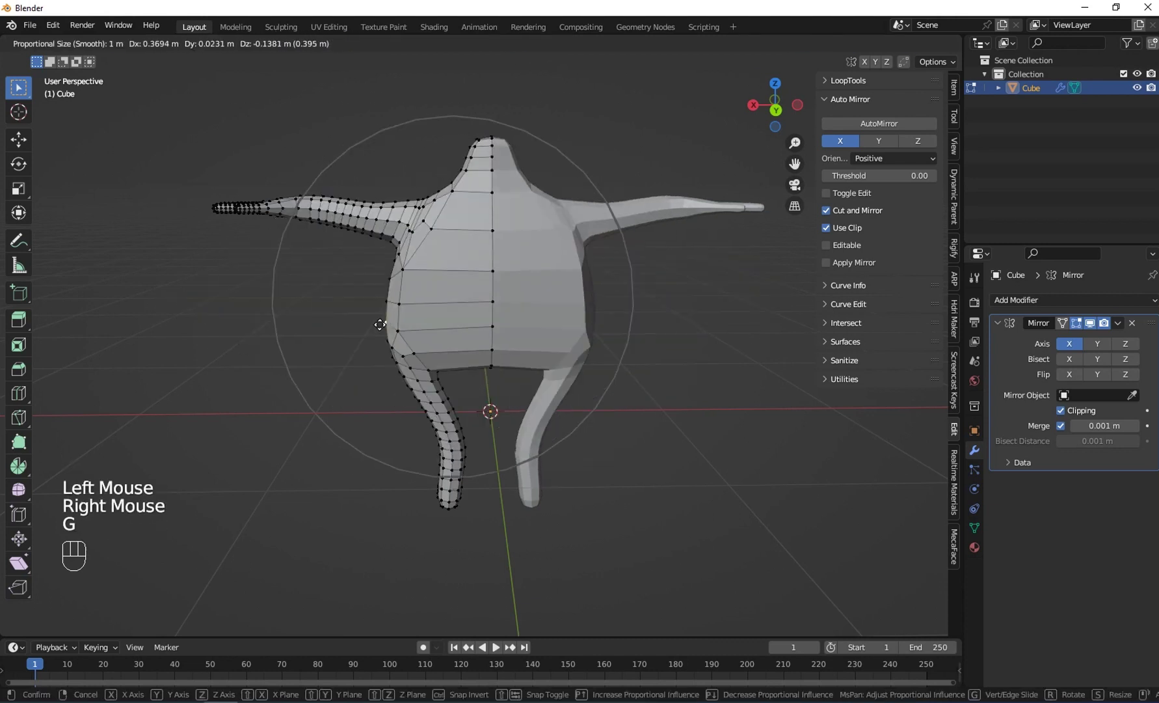
{"action": "key", "text": "Escape"}
{"action": "left_click", "coordinate": [525, 43]}
{"action": "key", "text": "g"}
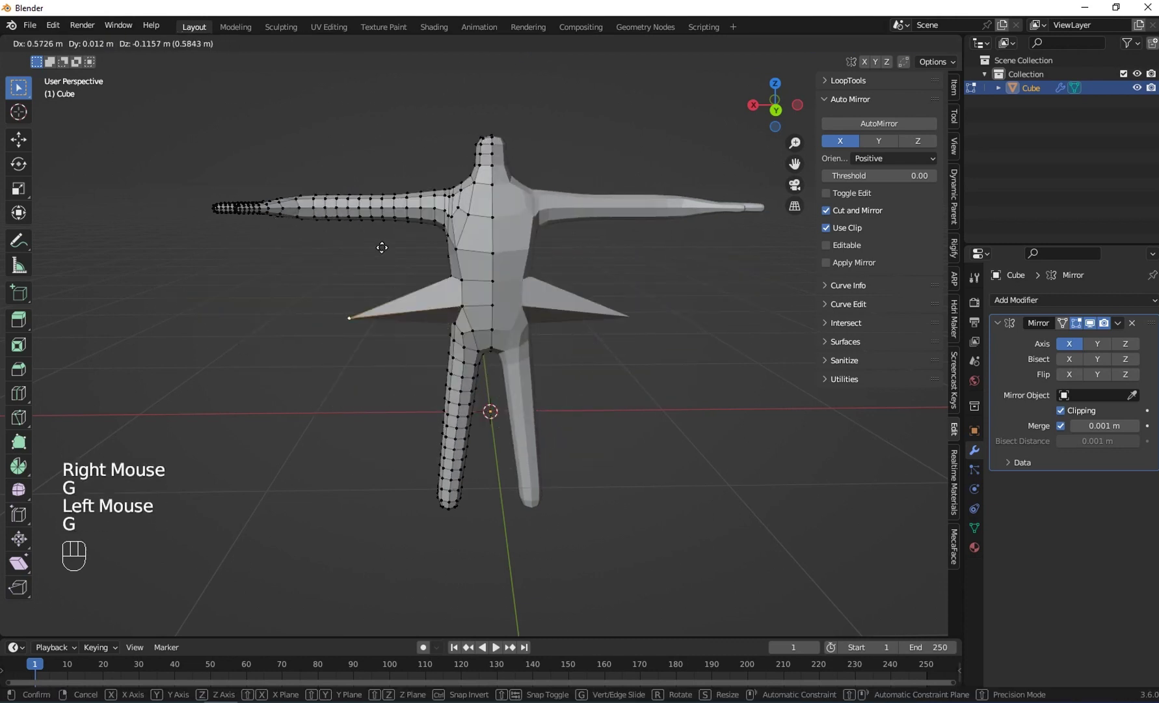
{"action": "key", "text": "Escape"}
Select the rear mid-back vertex in the right side view, turn on proportional editing, and try moving it with a smaller influence size
{"action": "key", "text": "KP_1"}
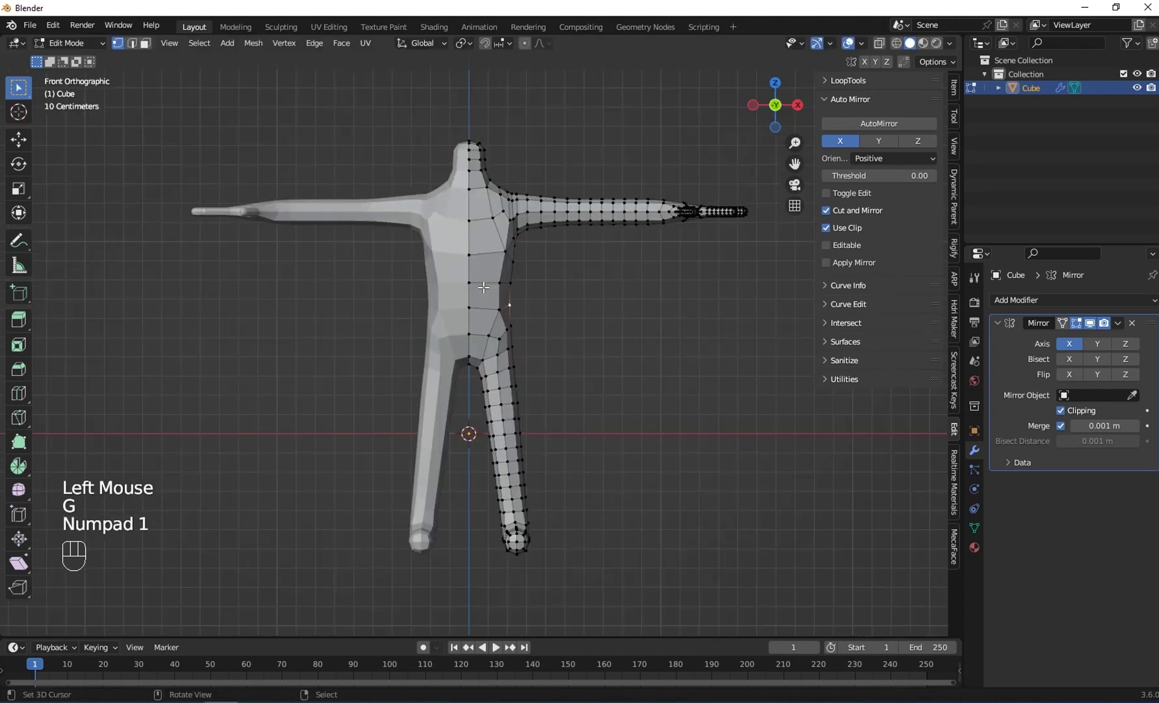
{"action": "scroll", "coordinate": [481, 285], "scroll_direction": "up", "scroll_amount": 2}
{"action": "key", "text": "KP_3"}
{"action": "scroll", "coordinate": [482, 285], "scroll_direction": "up", "scroll_amount": 2}
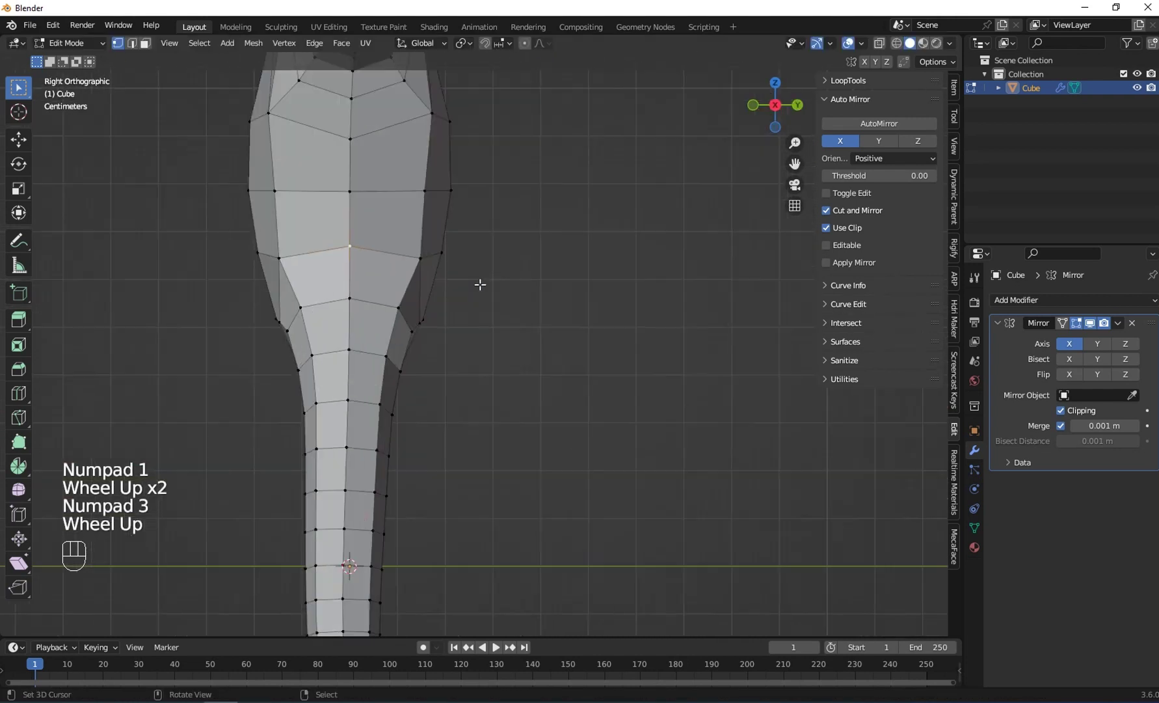
{"action": "scroll", "coordinate": [508, 246], "scroll_direction": "down", "scroll_amount": 1}
{"action": "scroll", "coordinate": [520, 368], "scroll_direction": "down", "scroll_amount": 1, "text": "shift"}
{"action": "middle_click_drag", "start_coordinate": [507, 246], "coordinate": [513, 326], "text": "shift"}
{"action": "right_click", "coordinate": [474, 324]}
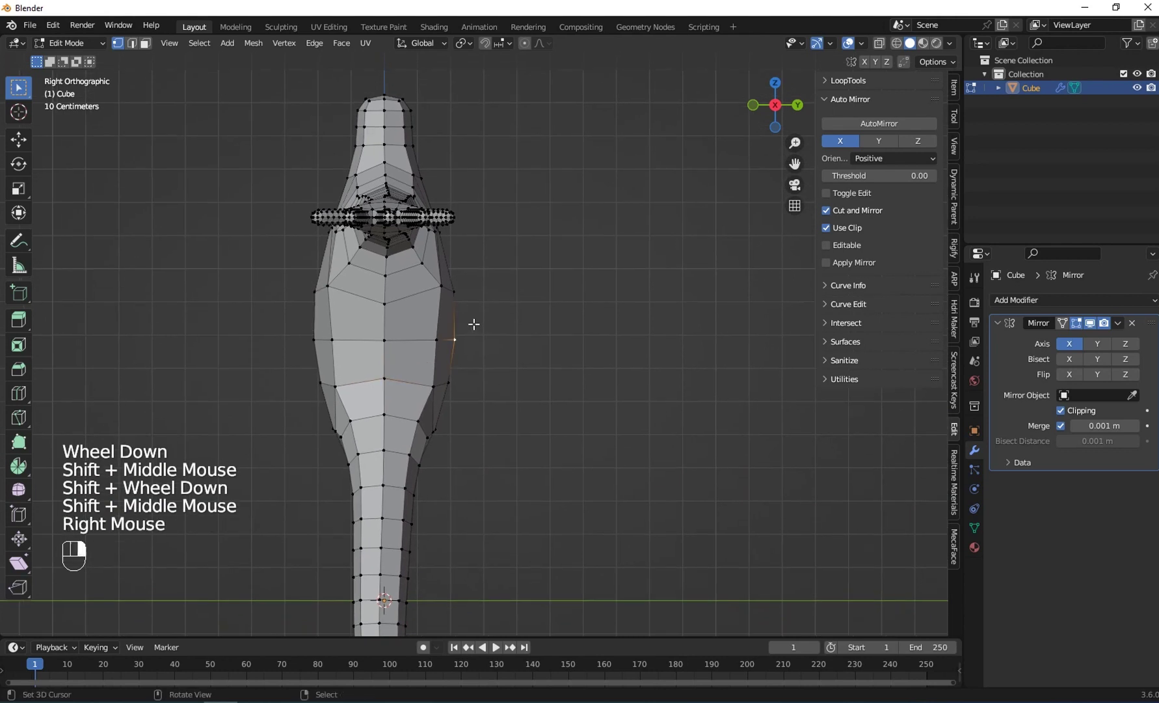
{"action": "left_click", "coordinate": [524, 42]}
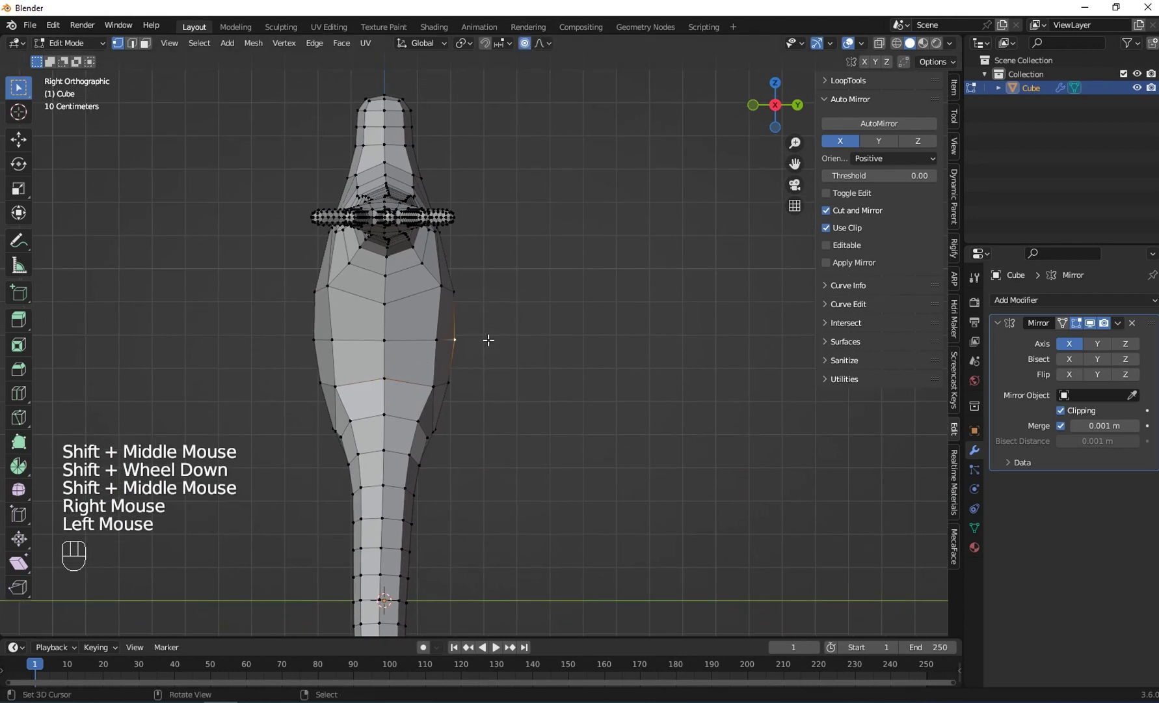
{"action": "key", "text": "g"}
{"action": "scroll", "coordinate": [590, 329], "scroll_direction": "up", "scroll_amount": 5}
{"action": "right_click", "coordinate": [589, 329]}
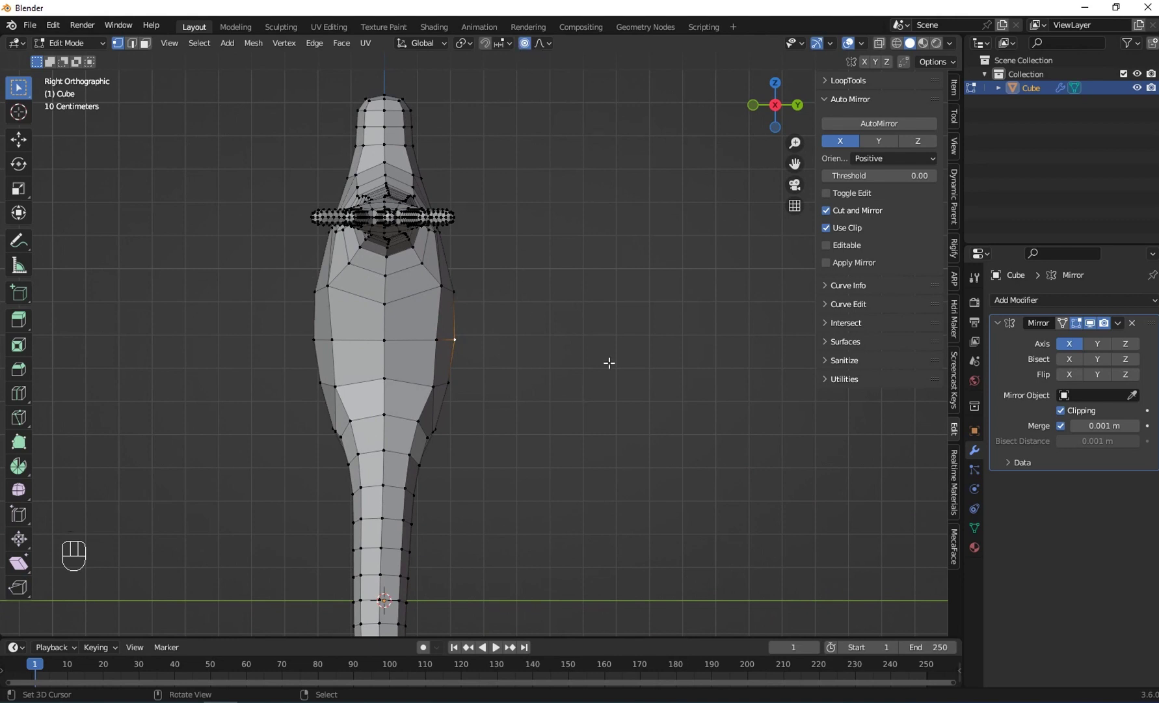
Try pushing the mid-back vertex inward about 0.13 m with a proportional influence size of 0.4241 m
{"action": "key", "text": "g"}
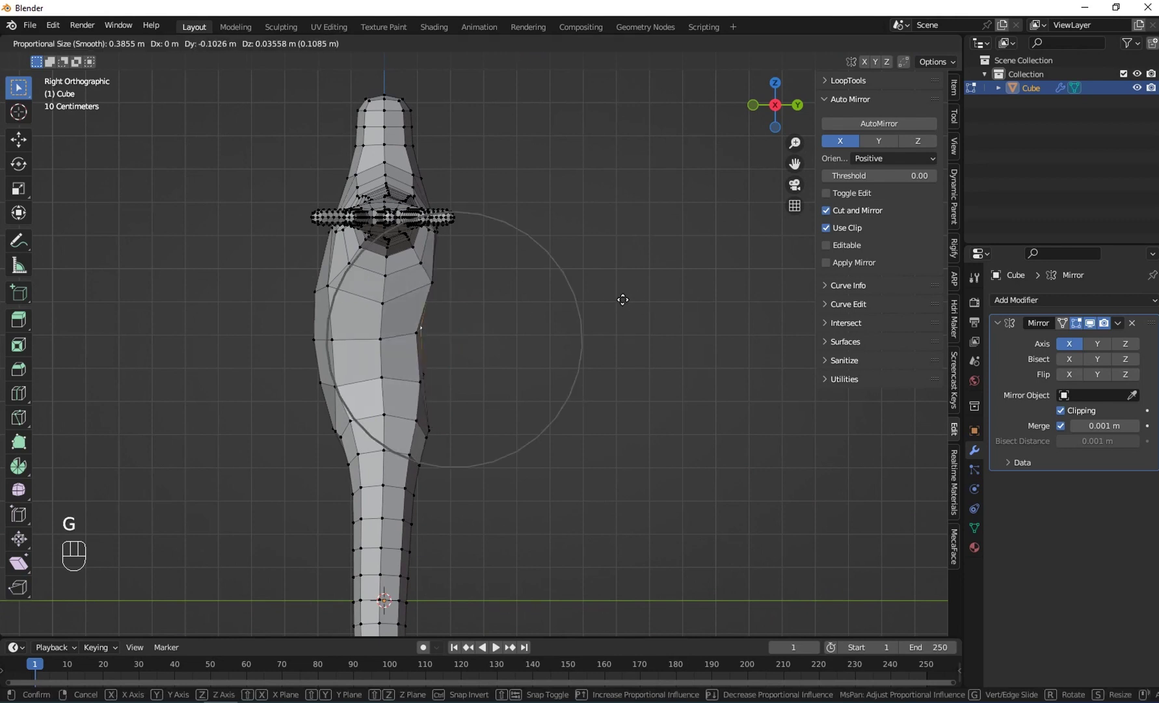
{"action": "scroll", "coordinate": [614, 302], "scroll_direction": "down", "scroll_amount": 1}
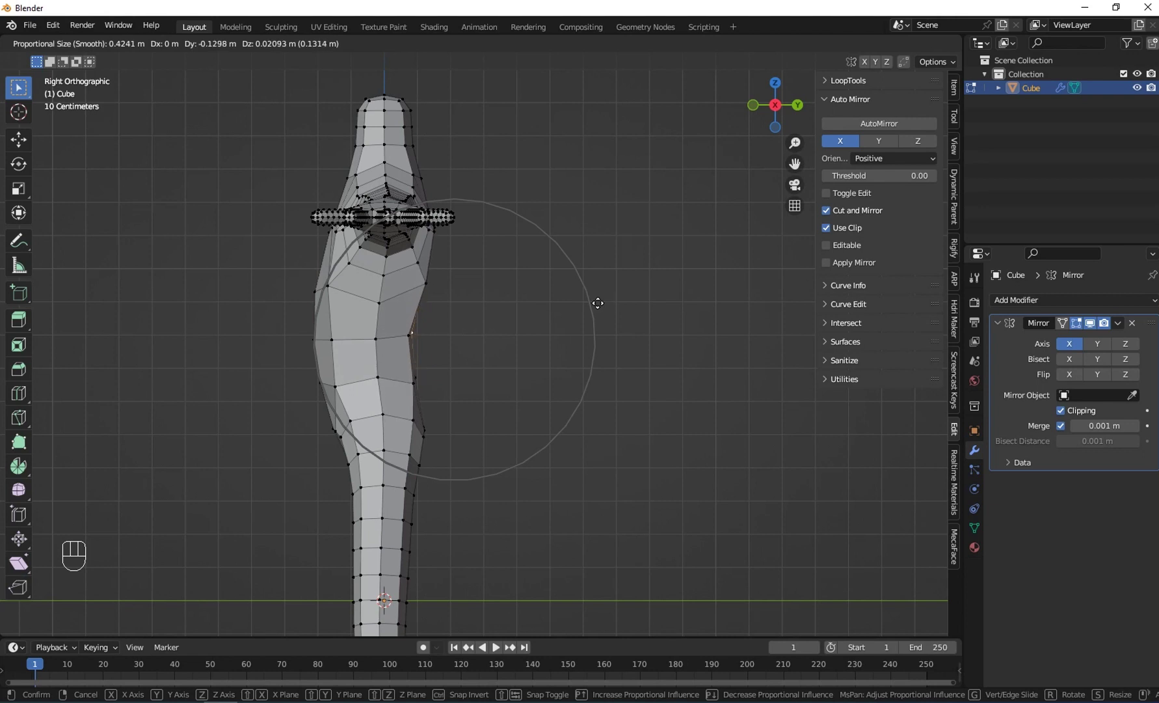
{"action": "right_click", "coordinate": [598, 304]}
{"action": "middle_click_drag", "start_coordinate": [603, 306], "coordinate": [406, 448]}
Move several torso vertices with proportional editing to reshape the body, and undo the last move
{"action": "key", "text": "g"}
{"action": "right_click", "coordinate": [434, 269]}
{"action": "key", "text": "g"}
{"action": "left_click", "coordinate": [502, 281]}
{"action": "right_click", "coordinate": [330, 393]}
{"action": "key", "text": "g"}
{"action": "left_click", "coordinate": [350, 379]}
{"action": "key", "text": "ctrl+z"}
Reshape the torso further by moving more of its vertices with proportional editing from another angle
{"action": "right_click", "coordinate": [329, 292]}
{"action": "key", "text": "g"}
{"action": "middle_click_drag", "start_coordinate": [326, 293], "coordinate": [416, 312]}
{"action": "right_click", "coordinate": [326, 273]}
{"action": "key", "text": "g"}
{"action": "left_click", "coordinate": [308, 324]}
{"action": "key", "text": "g"}
{"action": "left_click", "coordinate": [416, 390]}
Adjust the front vertex at the side of the chest and refine the surrounding torso contour with proportional editing
{"action": "right_click", "coordinate": [525, 335]}
{"action": "key", "text": "g"}
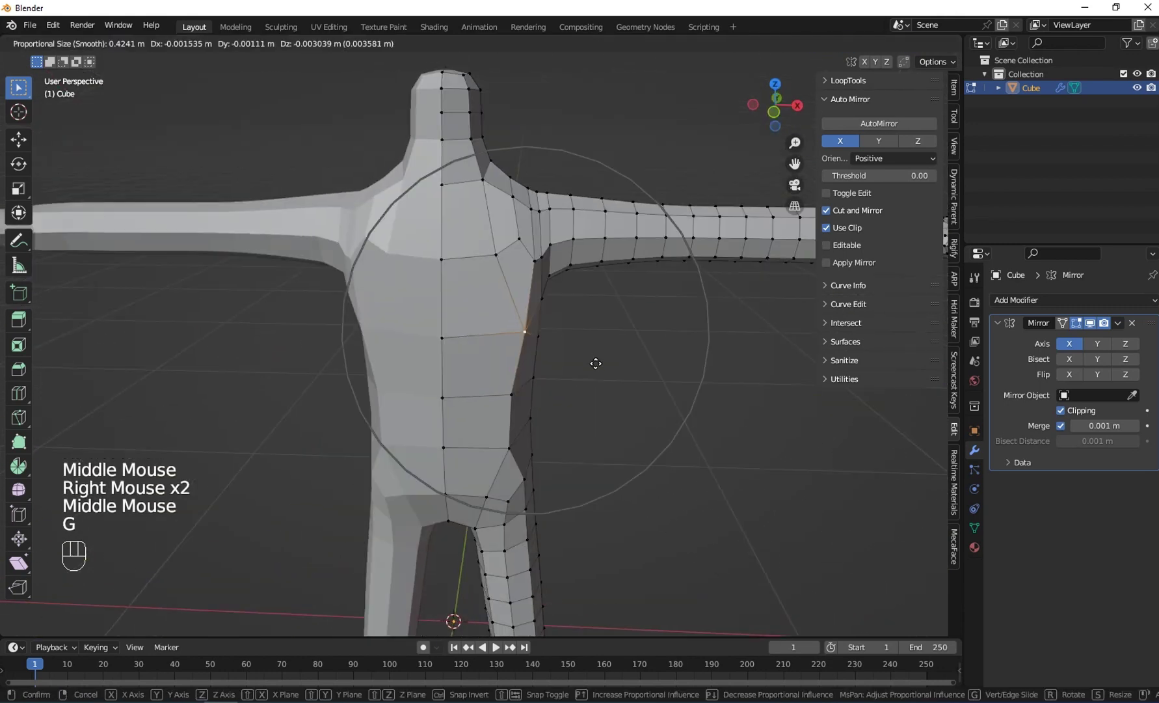
{"action": "left_click", "coordinate": [597, 366]}
{"action": "middle_click_drag", "start_coordinate": [597, 366], "coordinate": [458, 437]}
{"action": "key", "text": "g"}
{"action": "left_click", "coordinate": [499, 274]}
{"action": "key", "text": "g"}
{"action": "middle_click_drag", "start_coordinate": [499, 274], "coordinate": [572, 214]}
{"action": "left_click", "coordinate": [478, 222]}
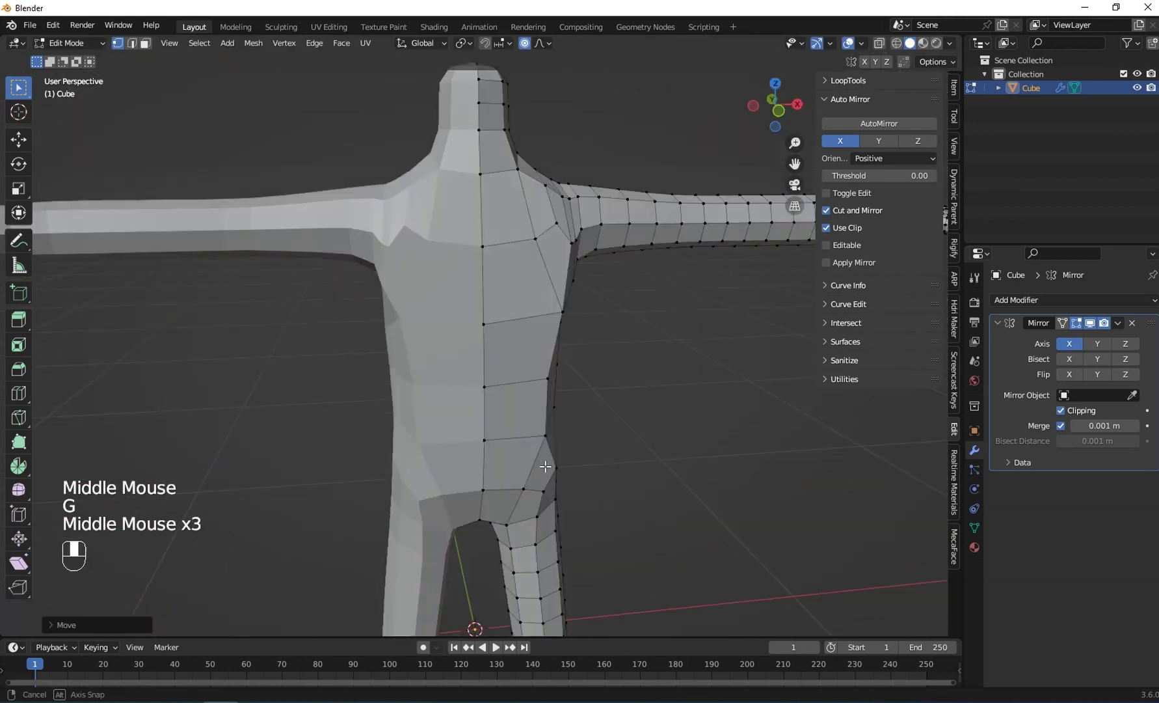
Move the hip and crotch vertices with proportional editing to shape the pelvis
{"action": "key", "text": "g"}
{"action": "left_click", "coordinate": [394, 503]}
{"action": "middle_click_drag", "start_coordinate": [393, 502], "coordinate": [324, 319]}
{"action": "right_click", "coordinate": [293, 399]}
{"action": "key", "text": "g"}
{"action": "left_click", "coordinate": [294, 400]}
{"action": "middle_click_drag", "start_coordinate": [295, 400], "coordinate": [247, 484]}
{"action": "scroll", "coordinate": [246, 484], "scroll_direction": "down", "scroll_amount": 2}
{"action": "key", "text": "g"}
{"action": "middle_click_drag", "start_coordinate": [365, 429], "coordinate": [339, 500]}
{"action": "right_click", "coordinate": [384, 455], "text": "shift"}
{"action": "key", "text": "g"}
{"action": "left_click", "coordinate": [416, 449]}
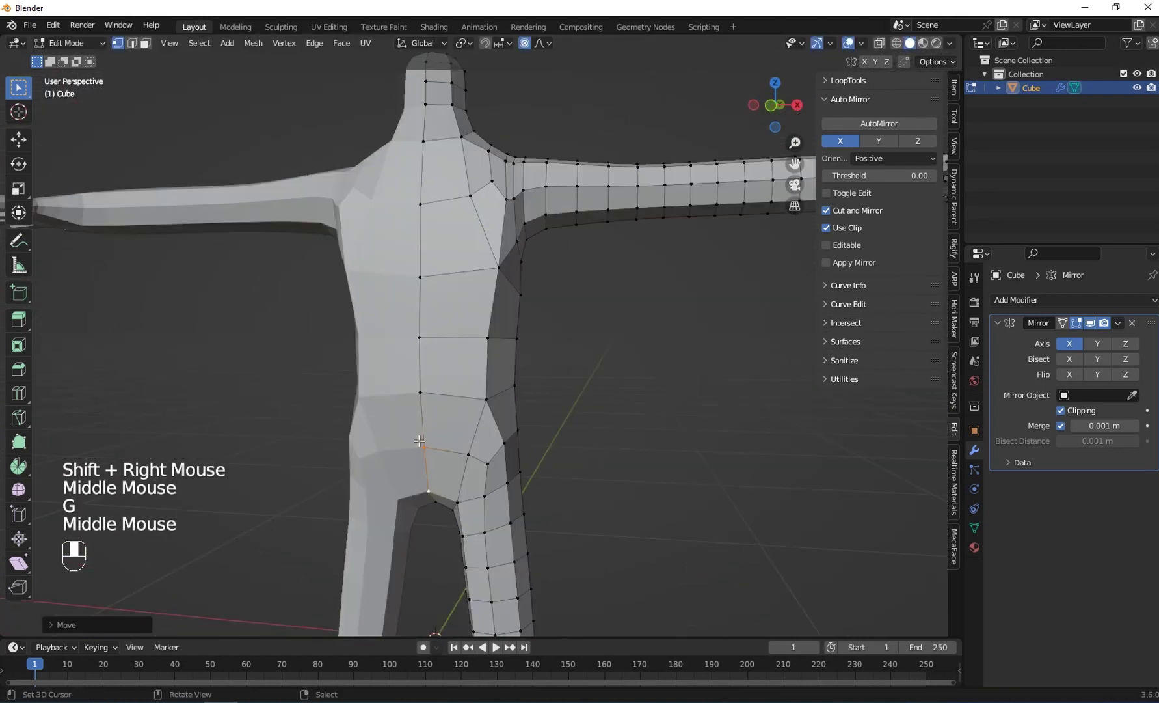
Reposition vertices along the front of the belly and chest with proportional editing
{"action": "middle_click_drag", "start_coordinate": [416, 449], "coordinate": [427, 435]}
{"action": "right_click", "coordinate": [429, 423]}
{"action": "key", "text": "g"}
{"action": "left_click", "coordinate": [446, 376]}
{"action": "right_click", "coordinate": [420, 264]}
{"action": "middle_click_drag", "start_coordinate": [446, 376], "coordinate": [456, 286]}
{"action": "key", "text": "g"}
{"action": "left_click", "coordinate": [449, 305]}
Adjust the shoulder and upper chest vertices with proportional editing and return to Object Mode
{"action": "right_click", "coordinate": [485, 202]}
{"action": "key", "text": "g"}
{"action": "right_click", "coordinate": [483, 190]}
{"action": "middle_click_drag", "start_coordinate": [486, 202], "coordinate": [449, 174]}
{"action": "key", "text": "g"}
{"action": "right_click", "coordinate": [460, 188]}
{"action": "key", "text": "g"}
{"action": "key", "text": "g"}
{"action": "left_click", "coordinate": [384, 167]}
{"action": "scroll", "coordinate": [449, 174], "scroll_direction": "down", "scroll_amount": 4}
{"action": "middle_click_drag", "start_coordinate": [449, 174], "coordinate": [478, 176]}
{"action": "key", "text": "Tab"}
Try a level 1 Subdivision Surface modifier on the body and remove it
{"action": "middle_click_drag", "start_coordinate": [551, 372], "coordinate": [567, 397]}
{"action": "middle_click_drag", "start_coordinate": [460, 389], "coordinate": [243, 309]}
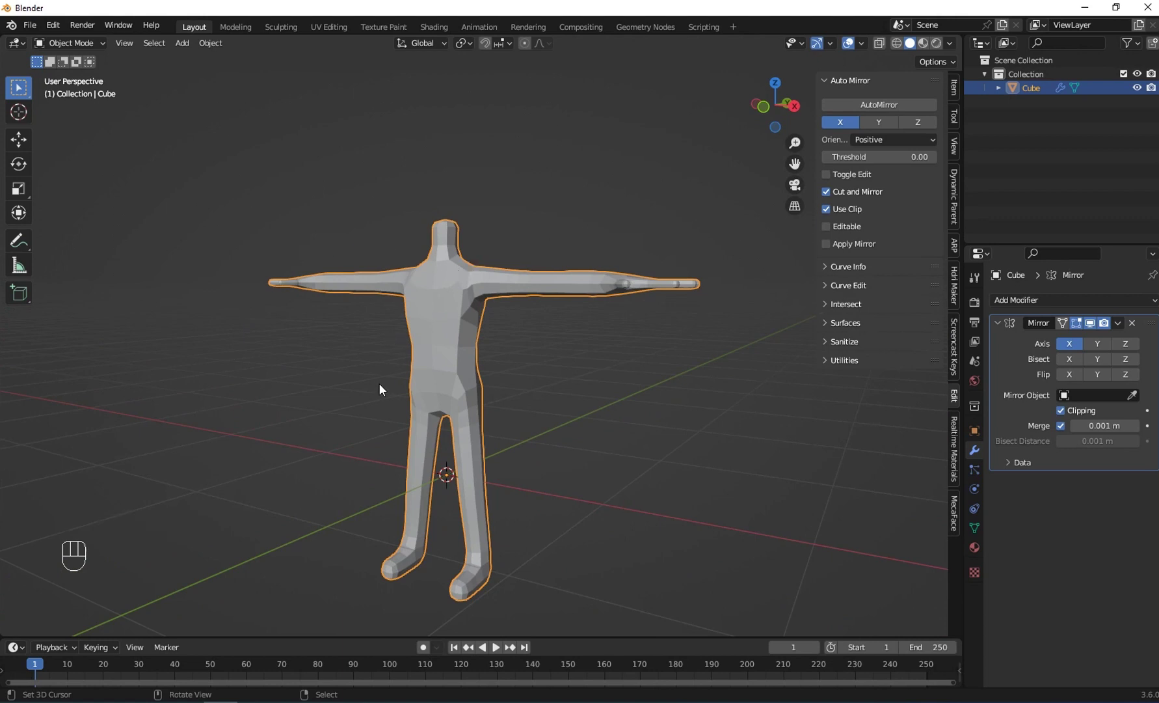
{"action": "key", "text": "ctrl+1"}
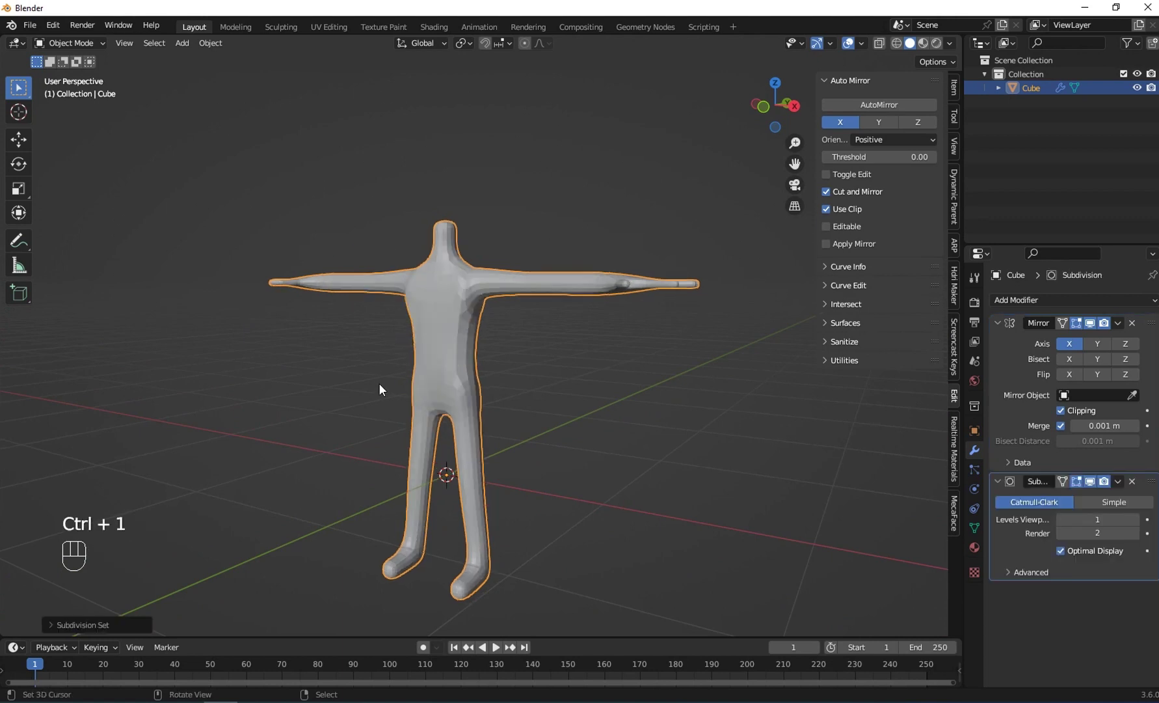
{"action": "scroll", "coordinate": [378, 383], "scroll_direction": "up", "scroll_amount": 2}
{"action": "middle_click_drag", "start_coordinate": [384, 378], "coordinate": [707, 404]}
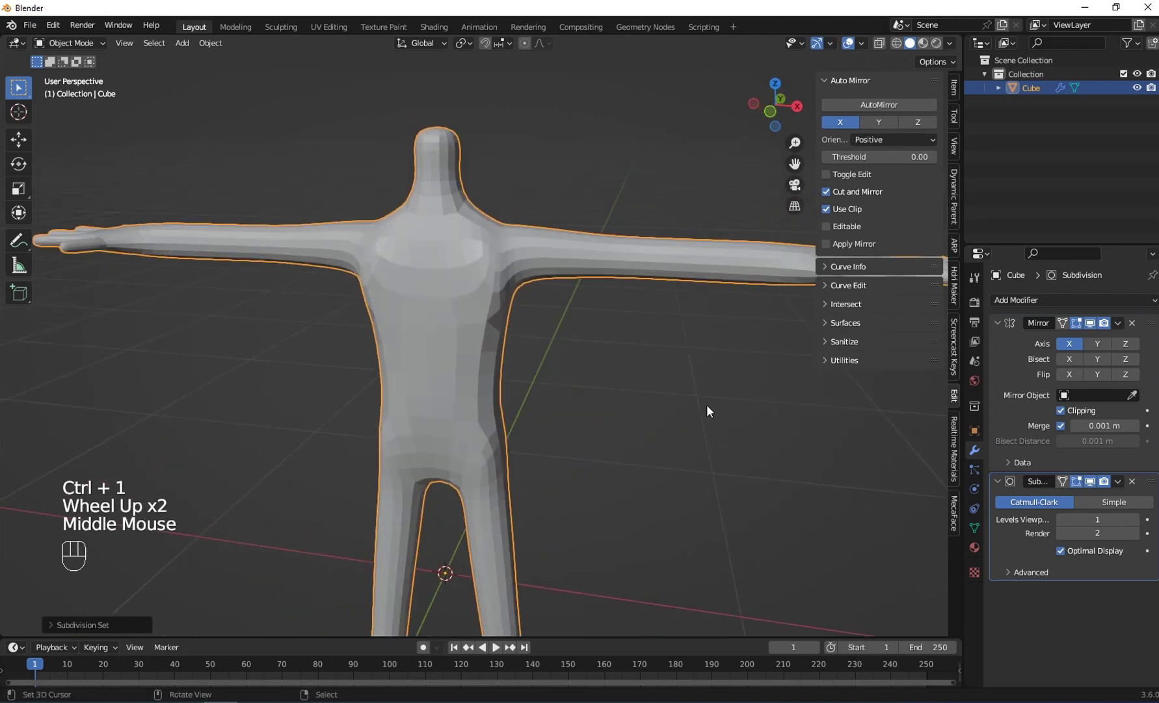
{"action": "left_click", "coordinate": [1132, 481]}
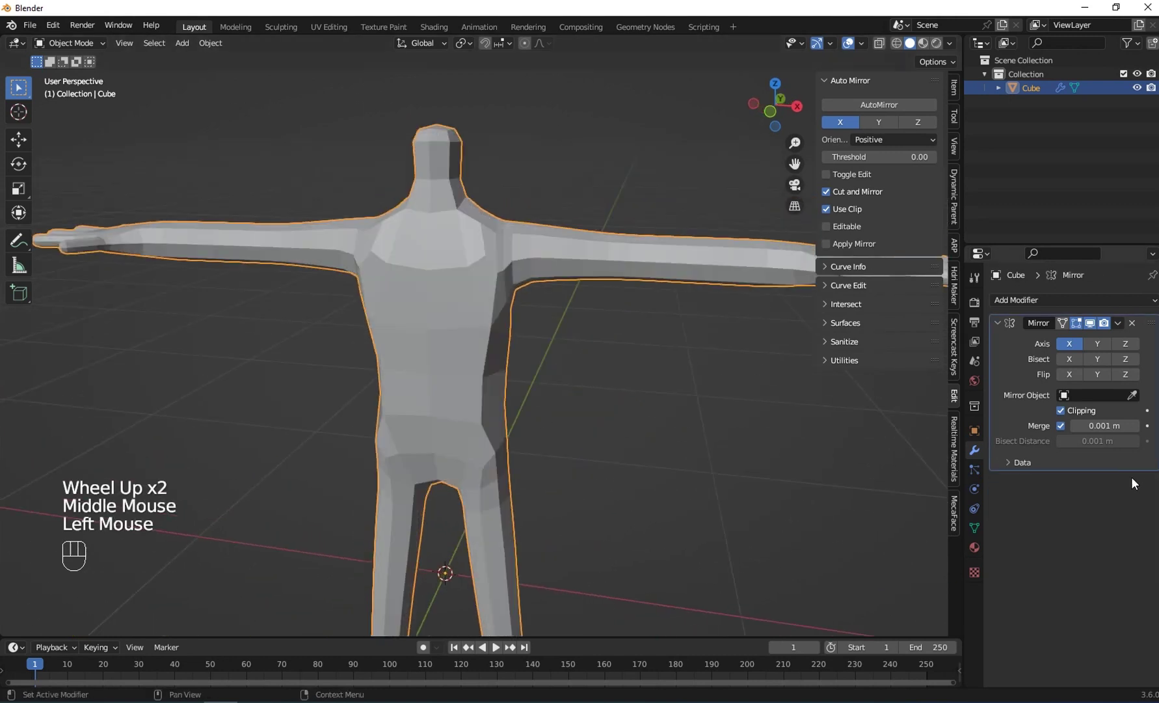
Add a Subdivision Surface modifier to the body and set its viewport level to 2
{"action": "left_click", "coordinate": [1033, 299]}
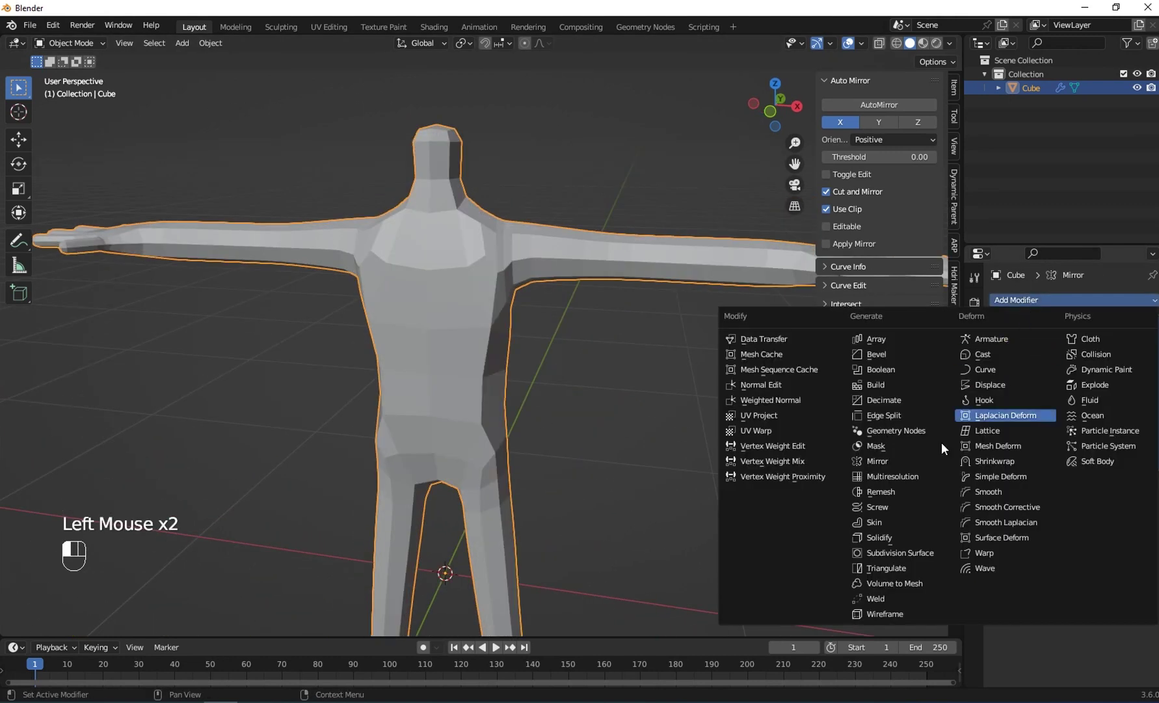
{"action": "left_click", "coordinate": [883, 553]}
{"action": "scroll", "coordinate": [667, 435], "scroll_direction": "down", "scroll_amount": 2}
{"action": "middle_click_drag", "start_coordinate": [667, 435], "coordinate": [547, 431], "text": "shift"}
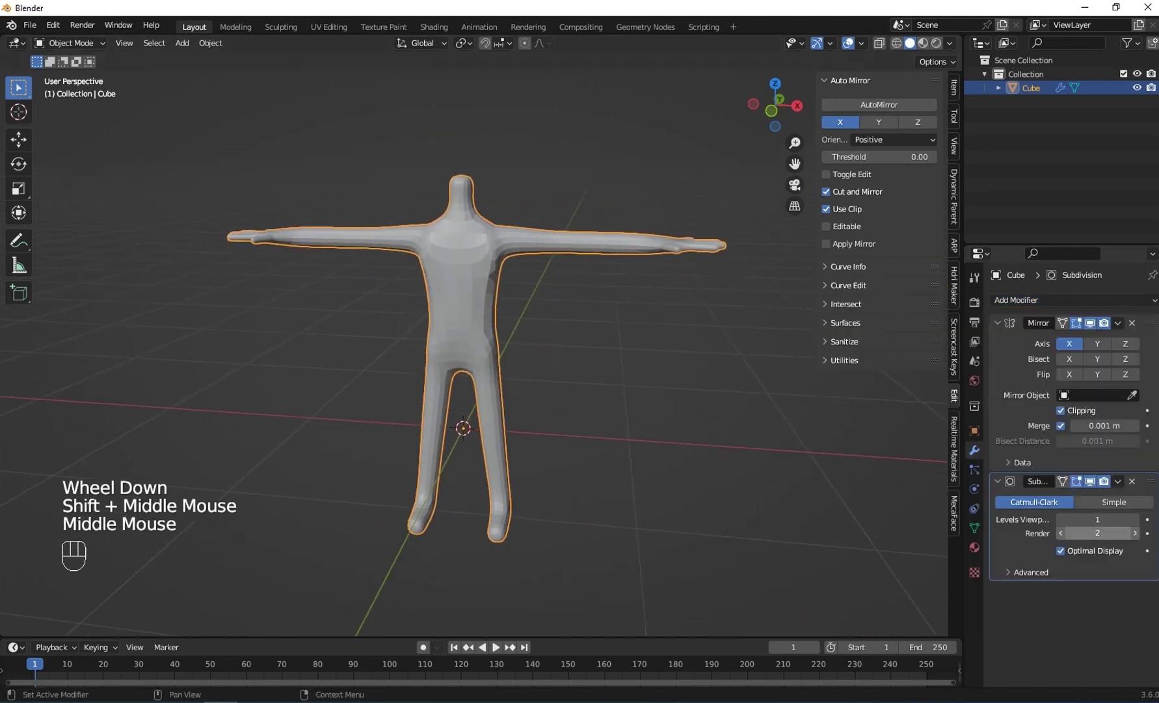
{"action": "left_click", "coordinate": [1135, 519]}
Apply smooth shading to the body
{"action": "middle_click_drag", "start_coordinate": [563, 336], "coordinate": [437, 329]}
{"action": "scroll", "coordinate": [469, 384], "scroll_direction": "up", "scroll_amount": 1}
{"action": "middle_click_drag", "start_coordinate": [437, 329], "coordinate": [222, 119]}
{"action": "left_click", "coordinate": [214, 42]}
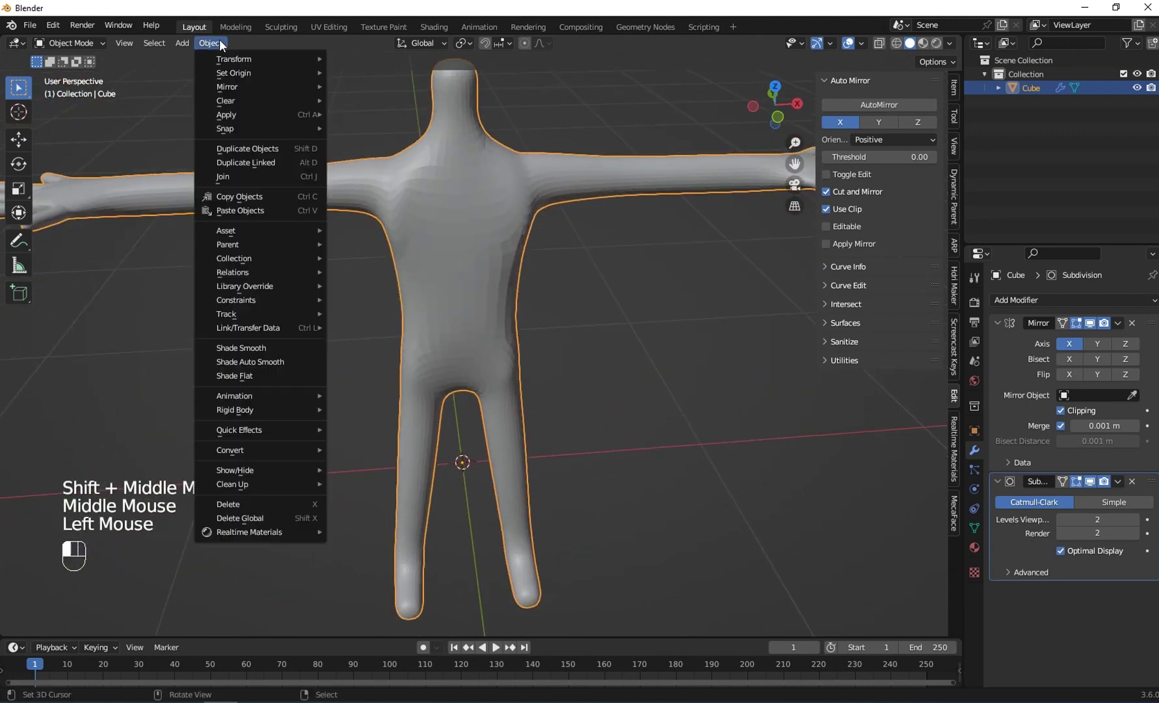
{"action": "left_click", "coordinate": [234, 352]}
{"action": "middle_click_drag", "start_coordinate": [455, 385], "coordinate": [574, 434]}
Add a new cube mesh to the scene in the front view
{"action": "scroll", "coordinate": [523, 337], "scroll_direction": "down", "scroll_amount": 2}
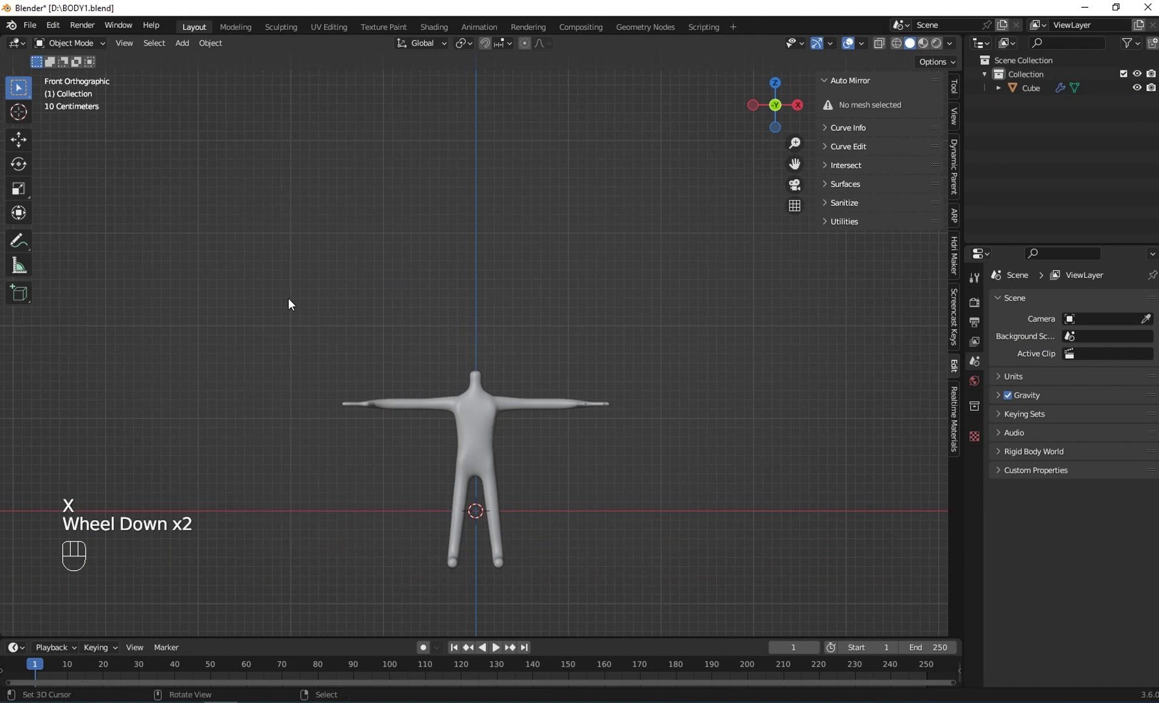
{"action": "key", "text": "shift+a"}
{"action": "mouse_move", "coordinate": [286, 224]}
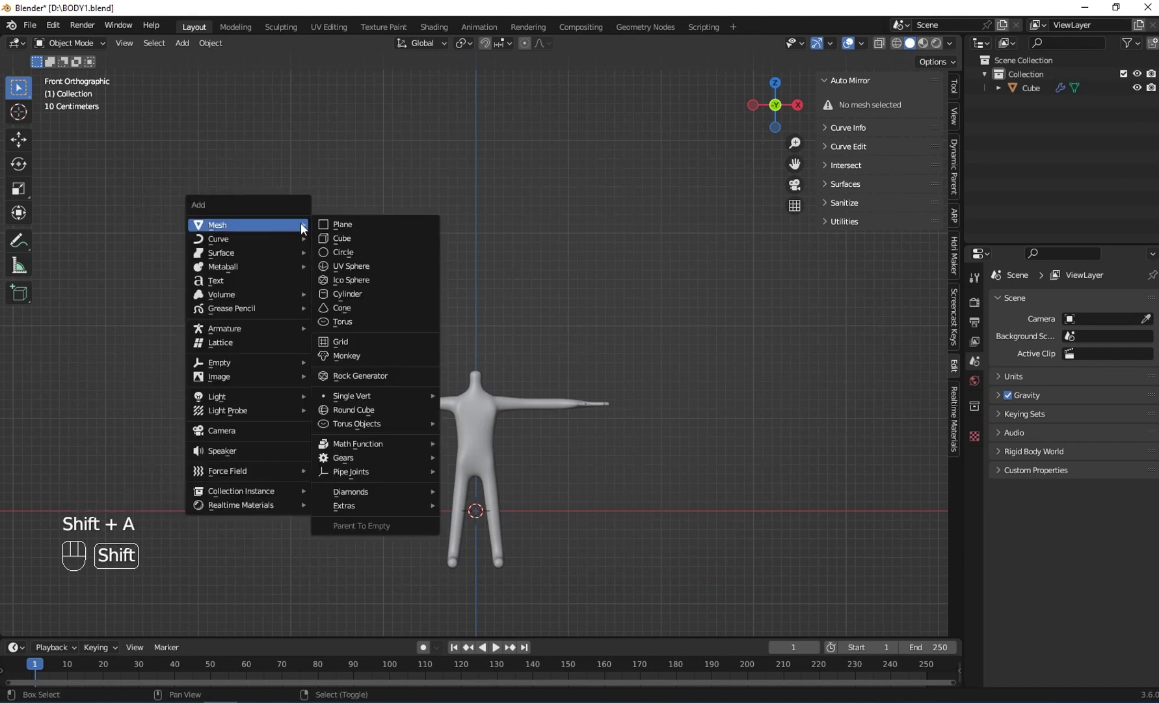
{"action": "left_click", "coordinate": [349, 239]}
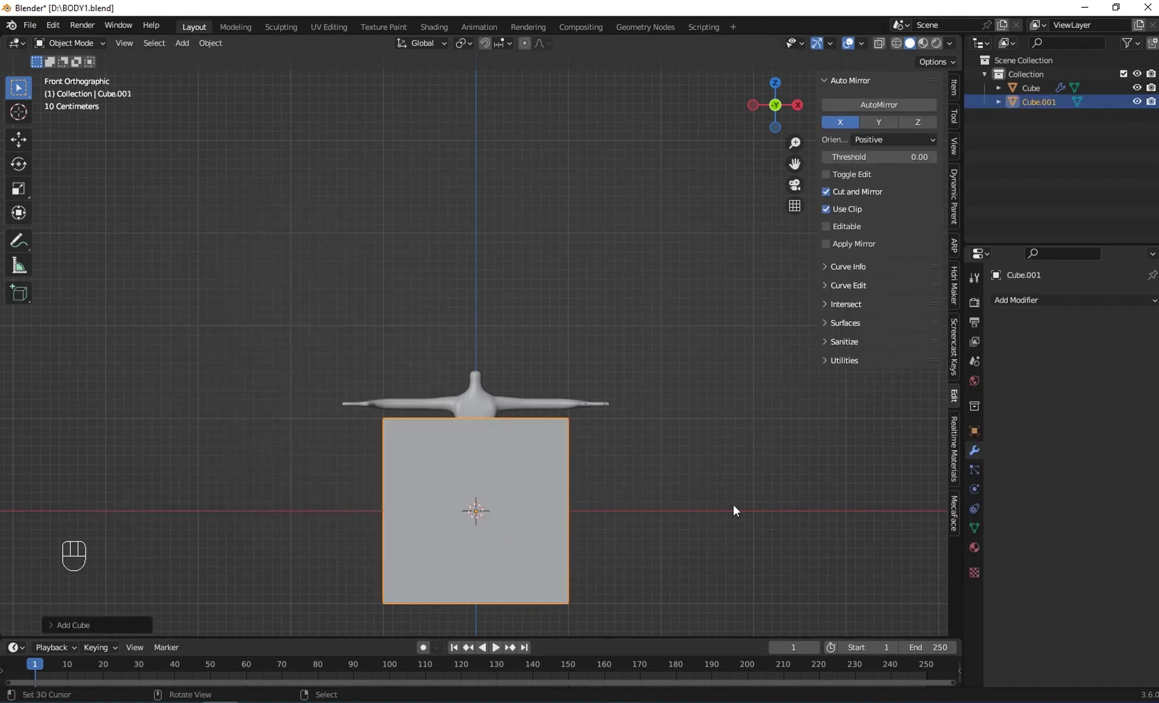
Add a Subdivision Surface modifier to the new cube and raise the cube about 2.07 m along Z above the body
{"action": "left_click", "coordinate": [1051, 300]}
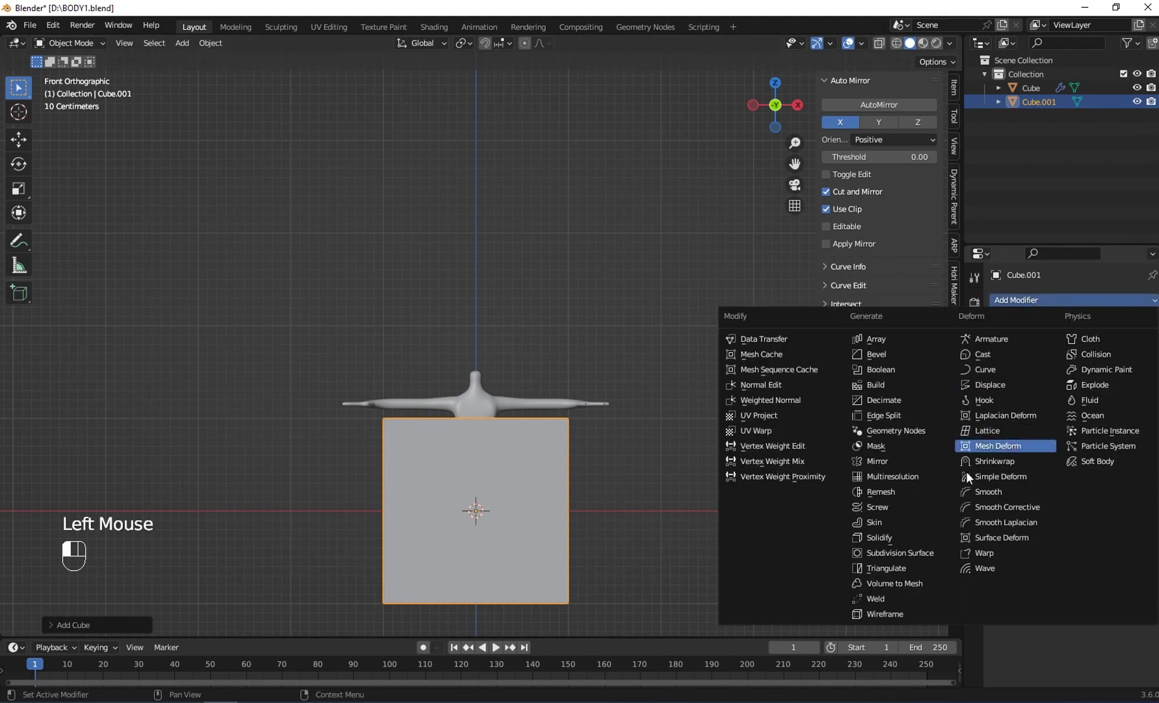
{"action": "left_click", "coordinate": [884, 553]}
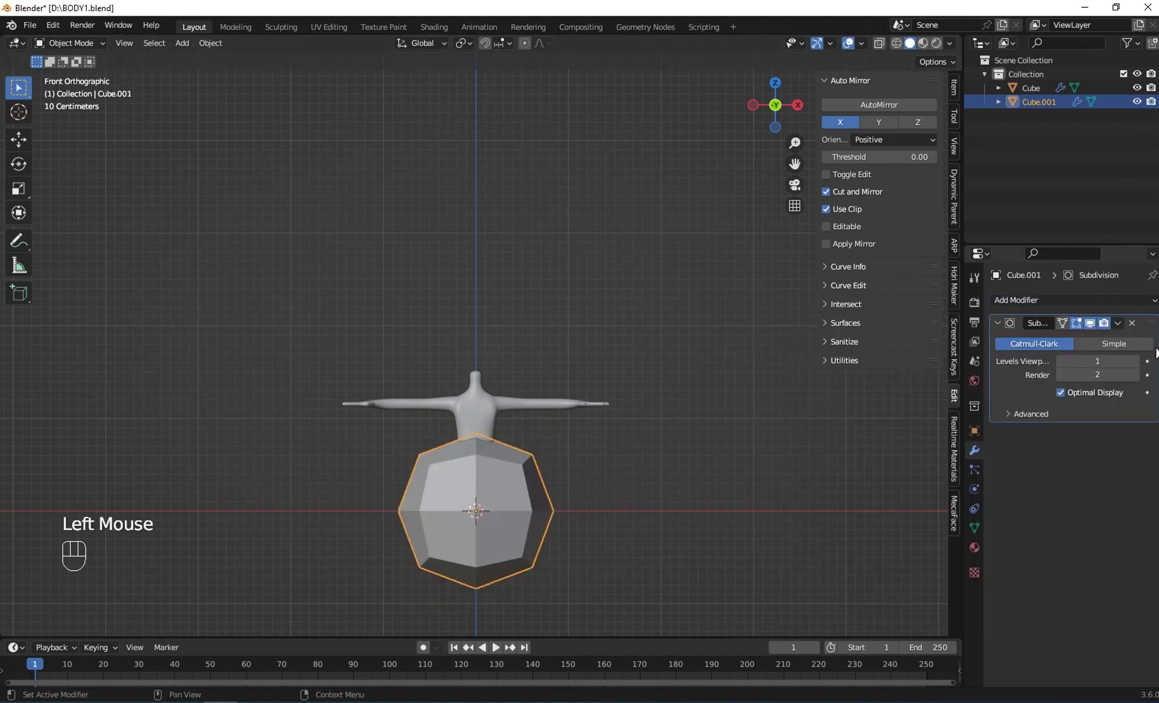
{"action": "key", "text": "g"}
{"action": "key", "text": "z"}
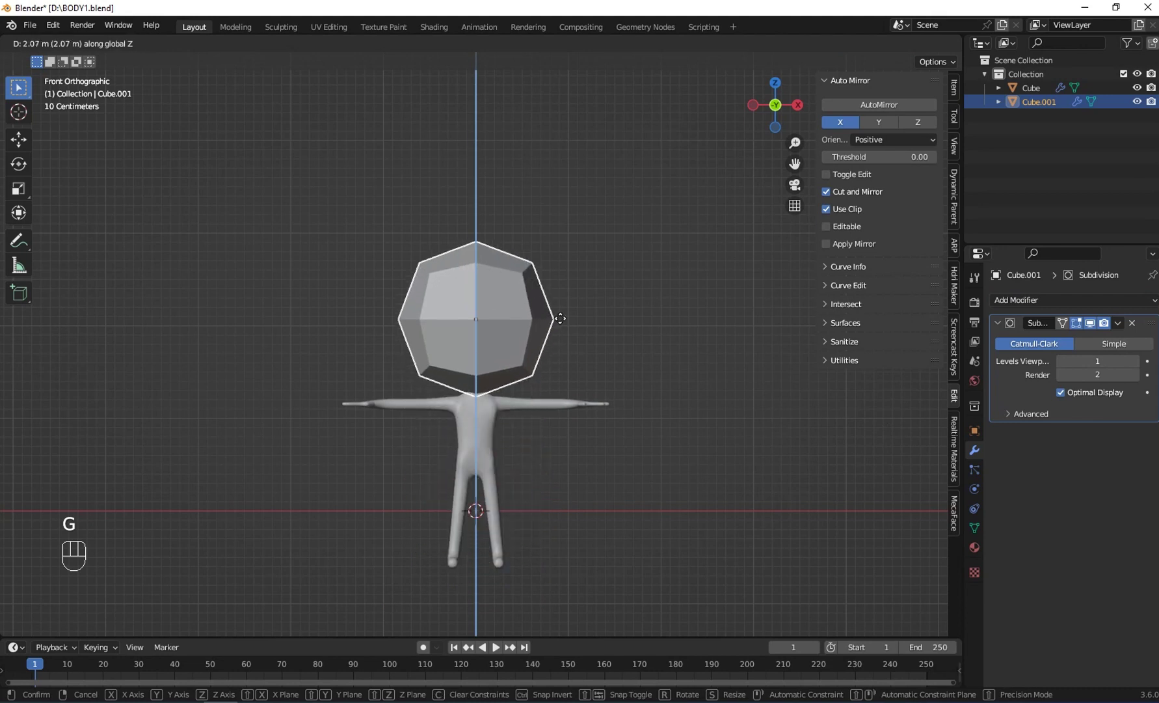
{"action": "left_click", "coordinate": [562, 318]}
Scale the head sphere down and lower it onto the top of the neck
{"action": "scroll", "coordinate": [570, 319], "scroll_direction": "up", "scroll_amount": 3}
{"action": "key", "text": "s"}
{"action": "left_click", "coordinate": [608, 303]}
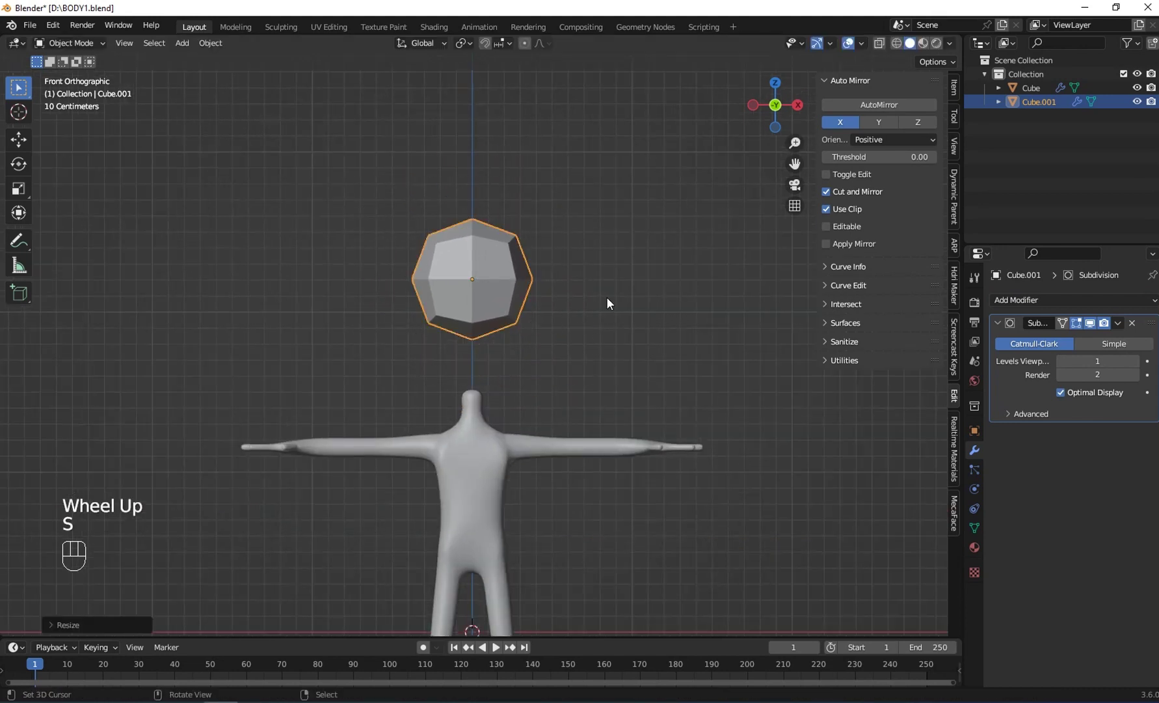
{"action": "key", "text": "g"}
{"action": "left_click", "coordinate": [621, 381]}
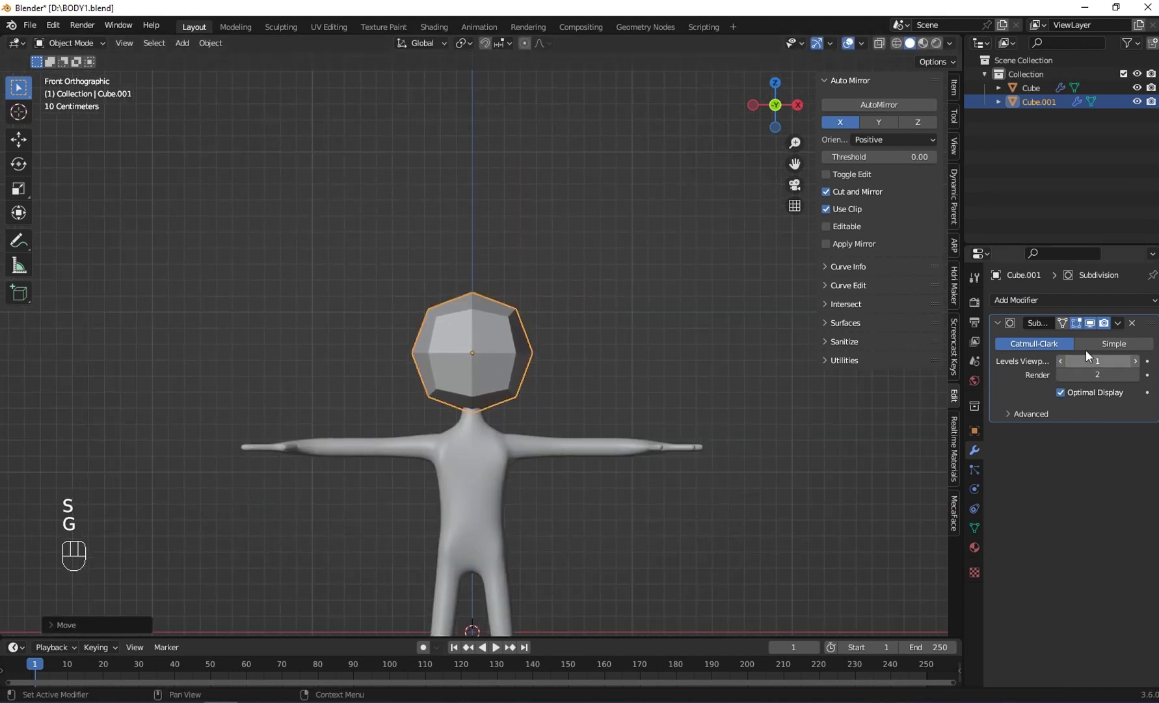
Set the head's Subdivision Surface viewport level to 2 and apply the modifier
{"action": "left_click", "coordinate": [1134, 360]}
{"action": "key", "text": "ctrl+a"}
{"action": "scroll", "coordinate": [324, 351], "scroll_direction": "up", "scroll_amount": 2}
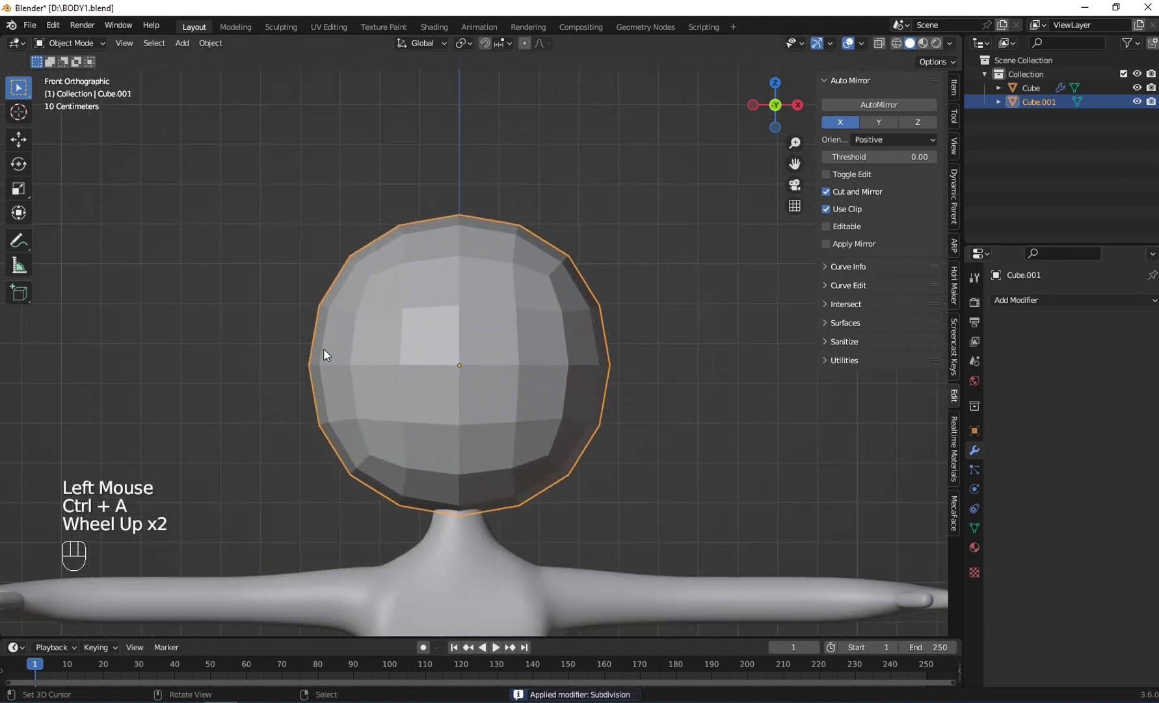
Scale the head down slightly and centre it on the neck in the front view
{"action": "middle_click_drag", "start_coordinate": [323, 348], "coordinate": [298, 366], "text": "shift"}
{"action": "key", "text": "s"}
{"action": "left_click", "coordinate": [517, 413]}
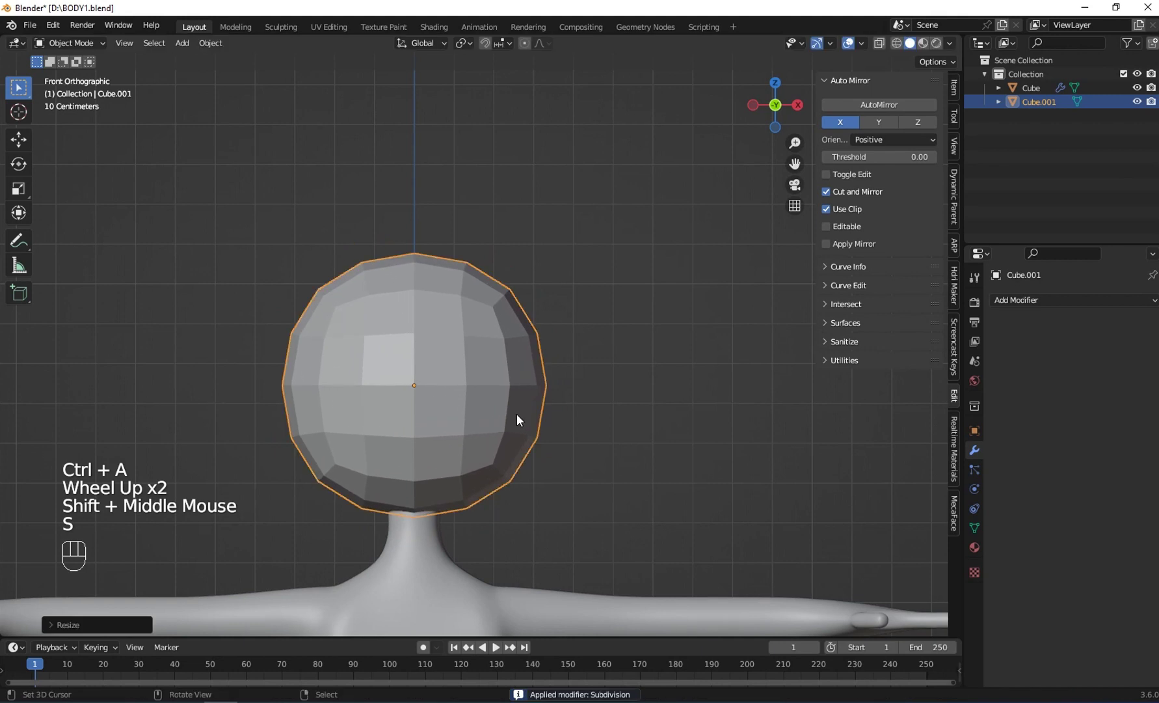
{"action": "key", "text": "g"}
{"action": "left_click", "coordinate": [527, 431]}
{"action": "middle_click_drag", "start_coordinate": [529, 341], "coordinate": [525, 257], "text": "shift"}
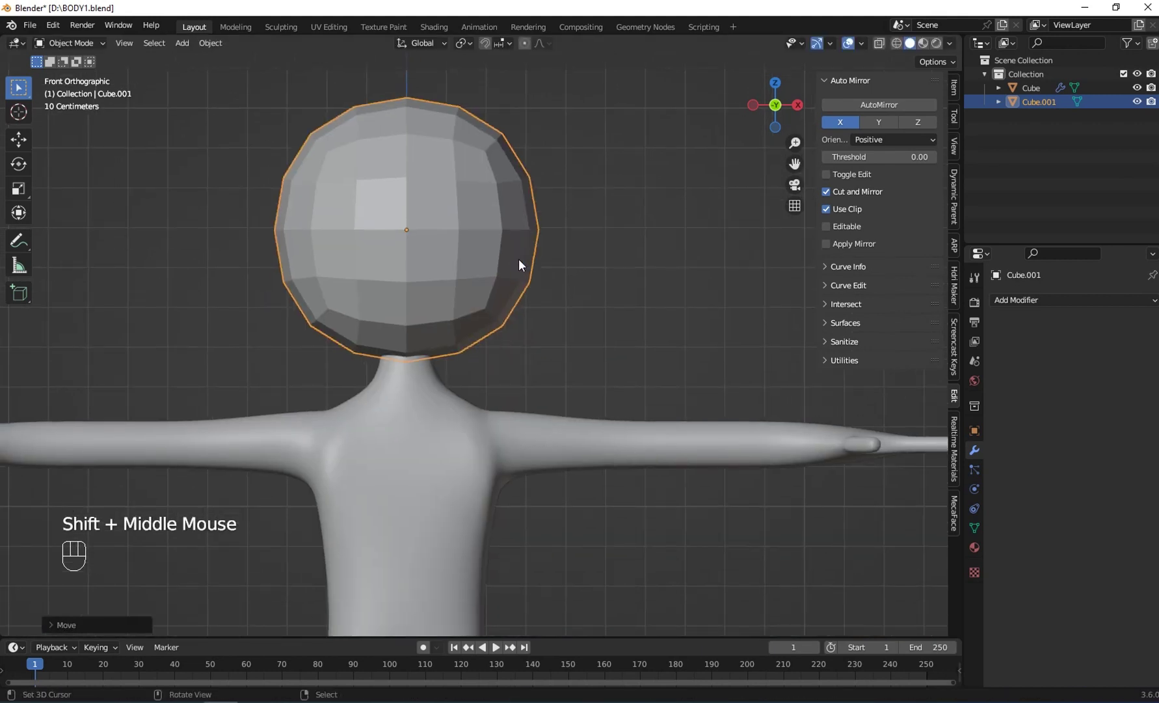
{"action": "key", "text": "g"}
{"action": "left_click", "coordinate": [539, 269]}
Run Auto Mirror on the head mesh across the X axis with cut and clipping enabled
{"action": "middle_click_drag", "start_coordinate": [538, 269], "coordinate": [311, 297]}
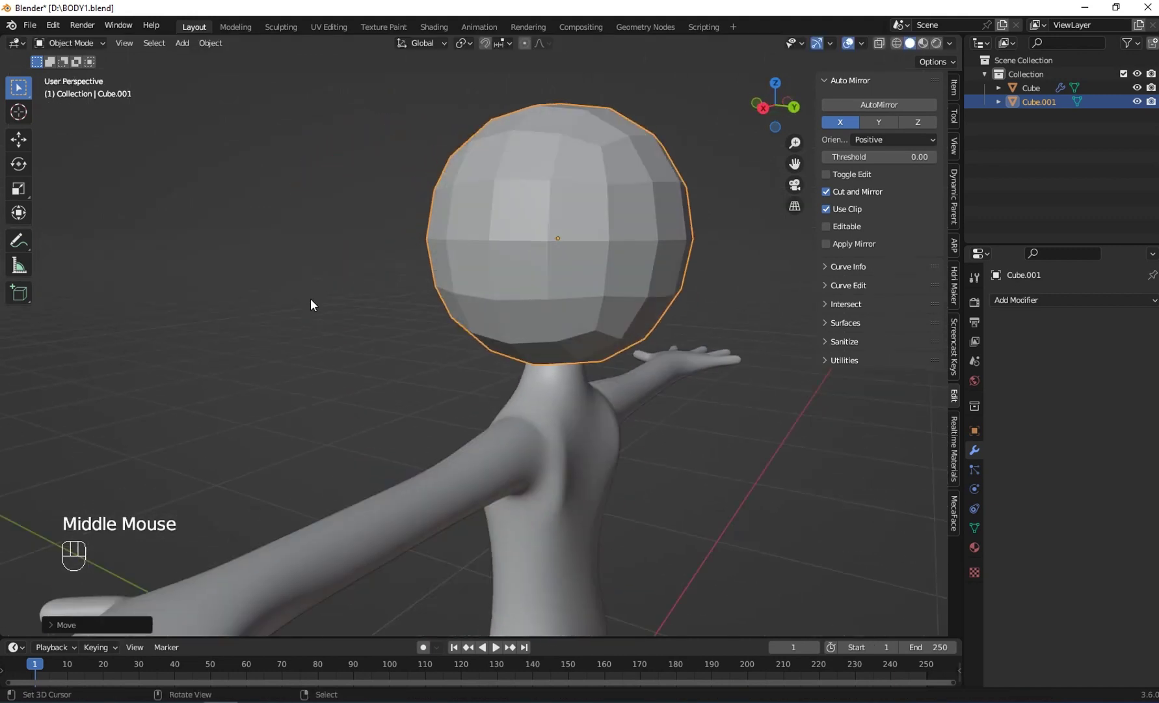
{"action": "key", "text": "KP_3"}
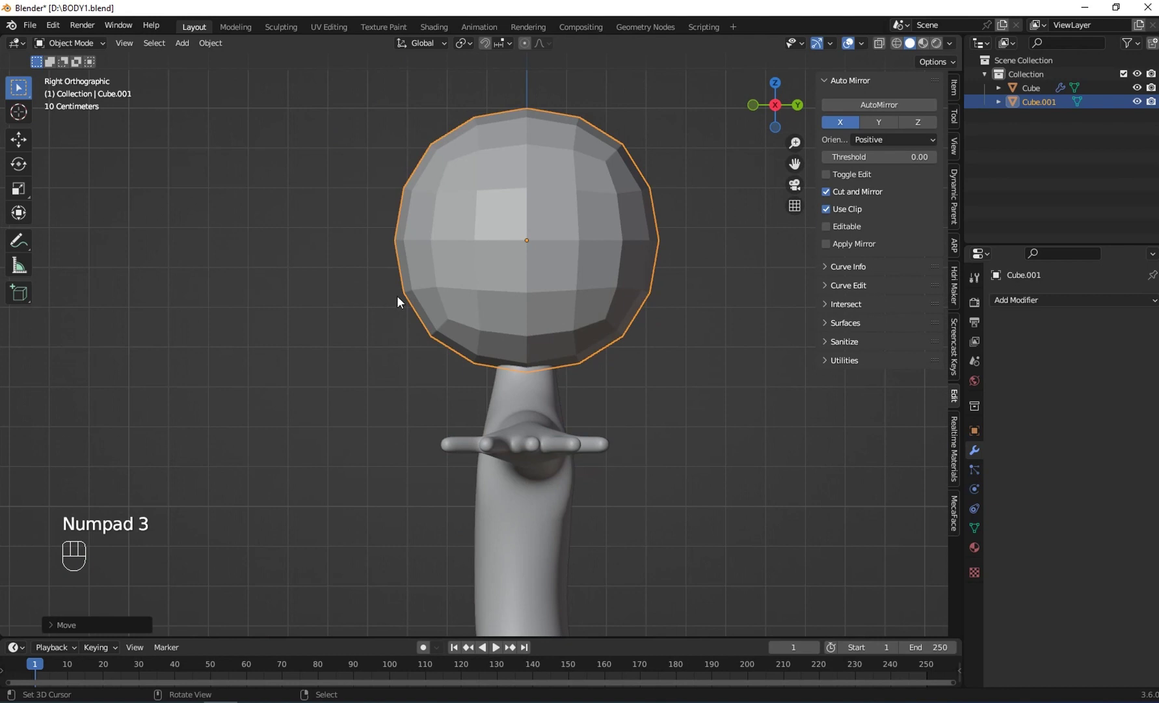
{"action": "key", "text": "Tab"}
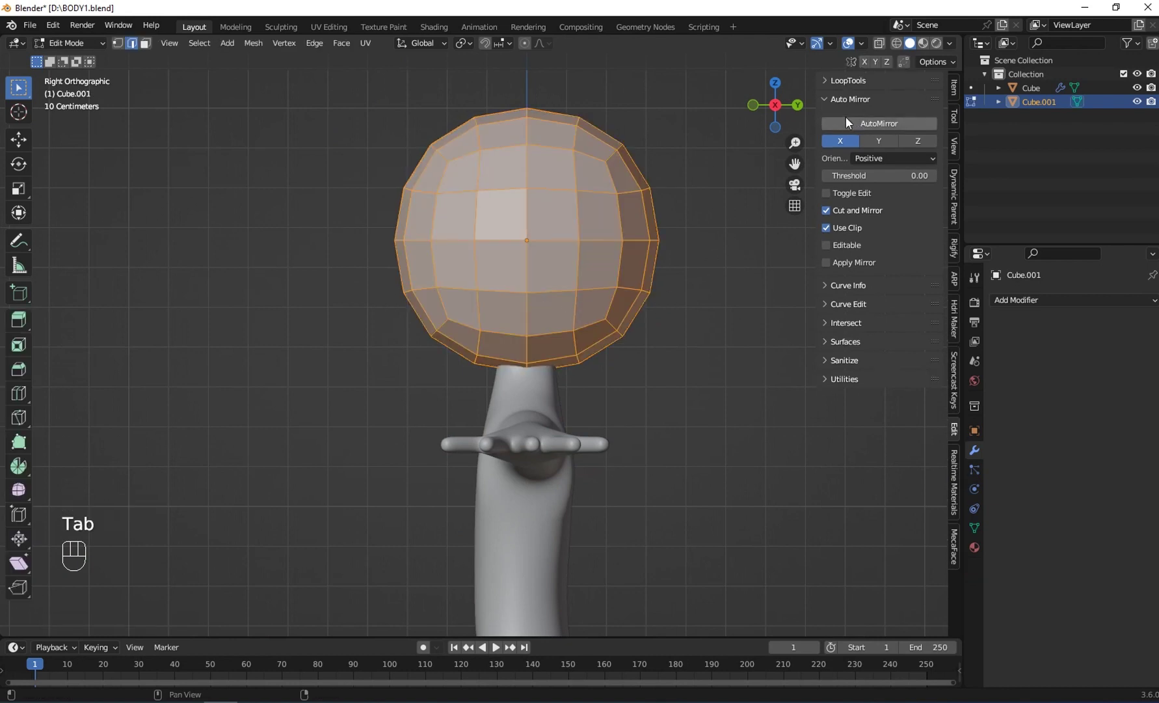
{"action": "left_click", "coordinate": [875, 125]}
{"action": "middle_click_drag", "start_coordinate": [586, 273], "coordinate": [354, 261]}
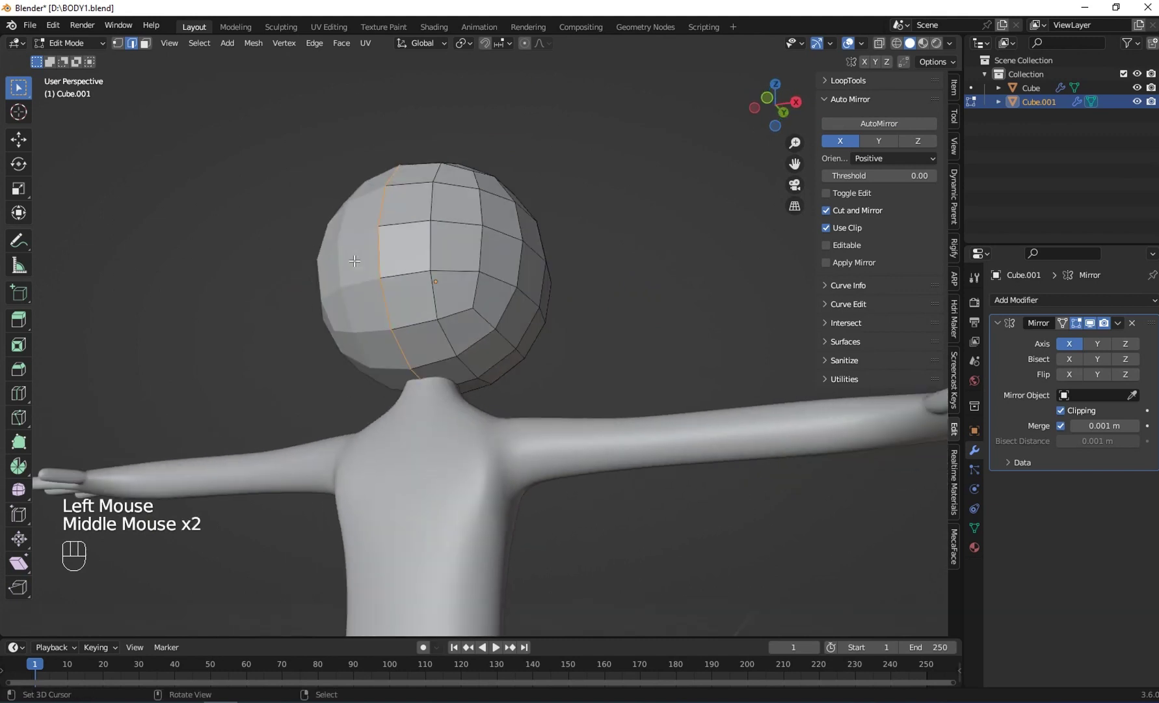
Enable proportional editing in the right view and move the head's lower back vertex inward with an influence size of about 0.35 m
{"action": "key", "text": "KP_3"}
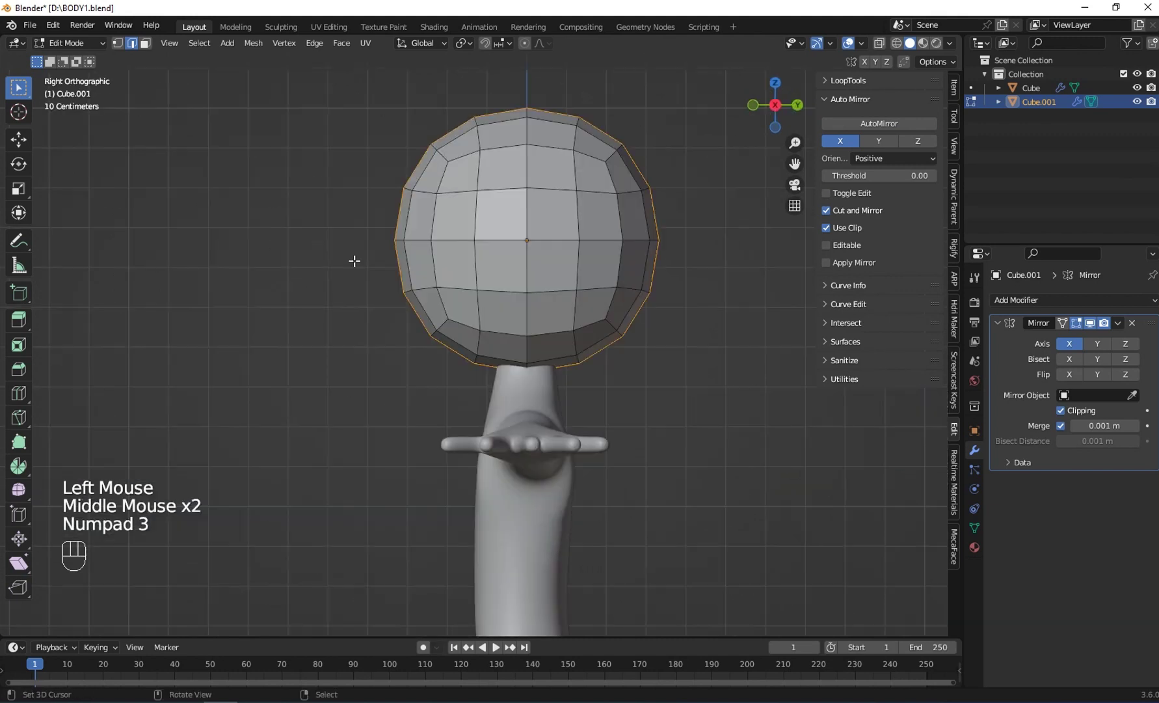
{"action": "left_click", "coordinate": [118, 44]}
{"action": "right_click", "coordinate": [620, 329]}
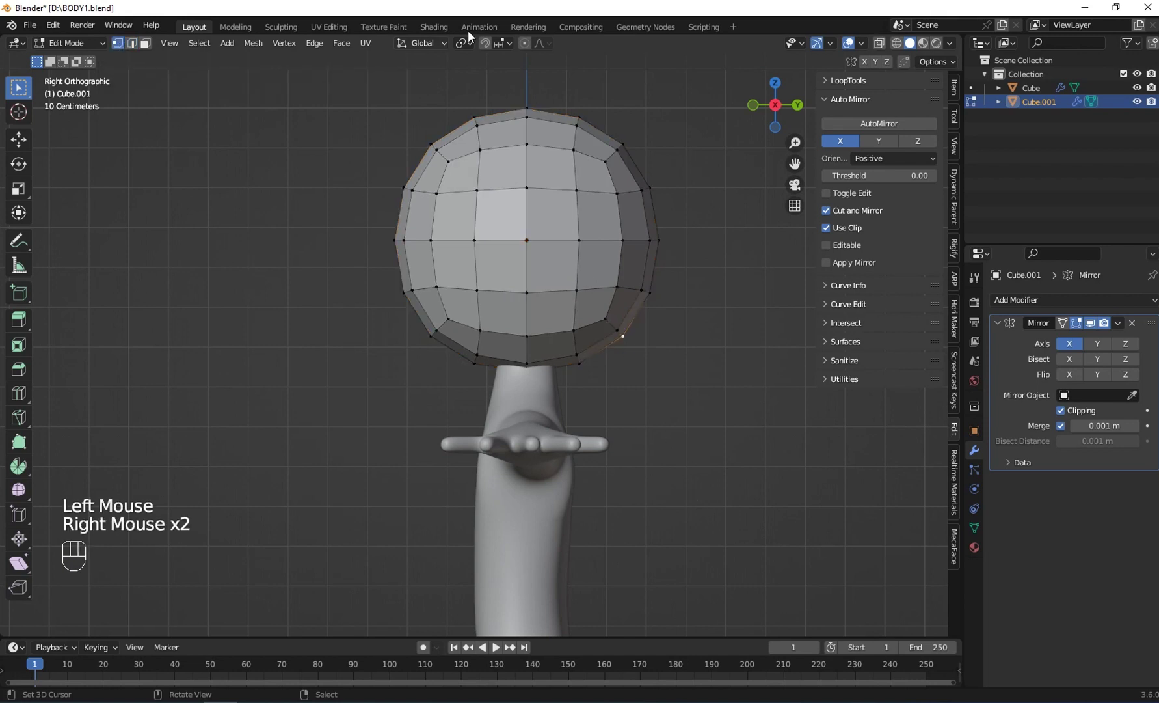
{"action": "left_click", "coordinate": [525, 44]}
{"action": "scroll", "coordinate": [681, 341], "scroll_direction": "down", "scroll_amount": 2}
{"action": "key", "text": "g"}
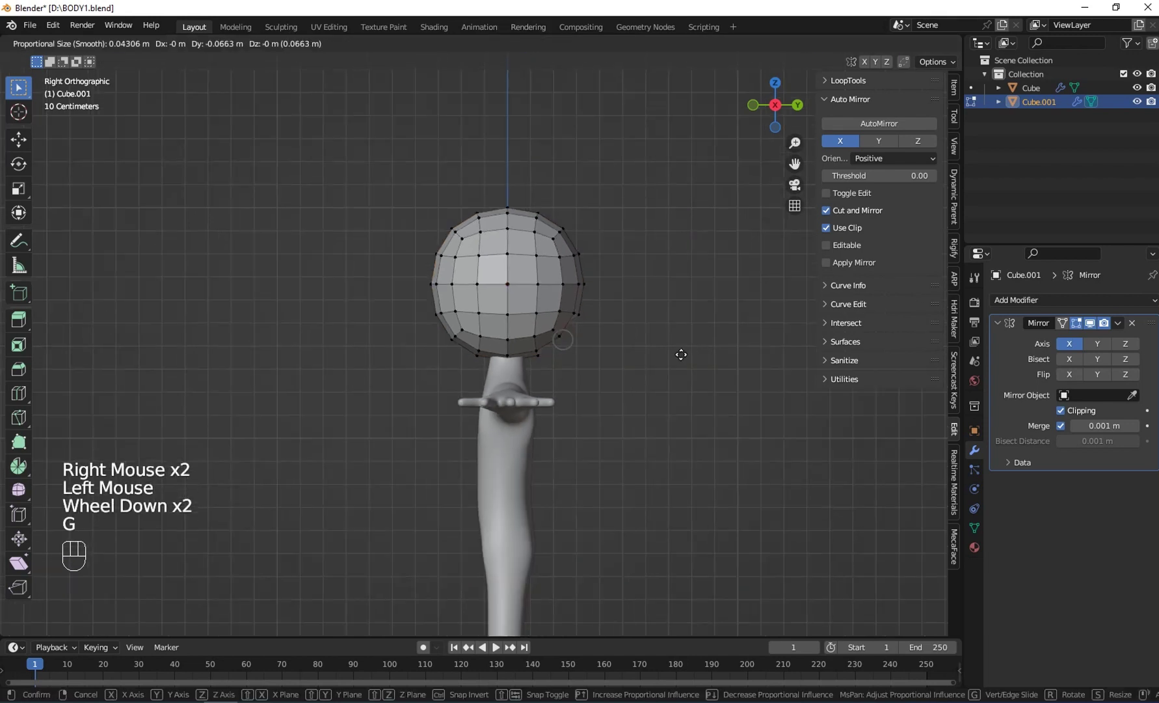
{"action": "scroll", "coordinate": [681, 355], "scroll_direction": "down", "scroll_amount": 19}
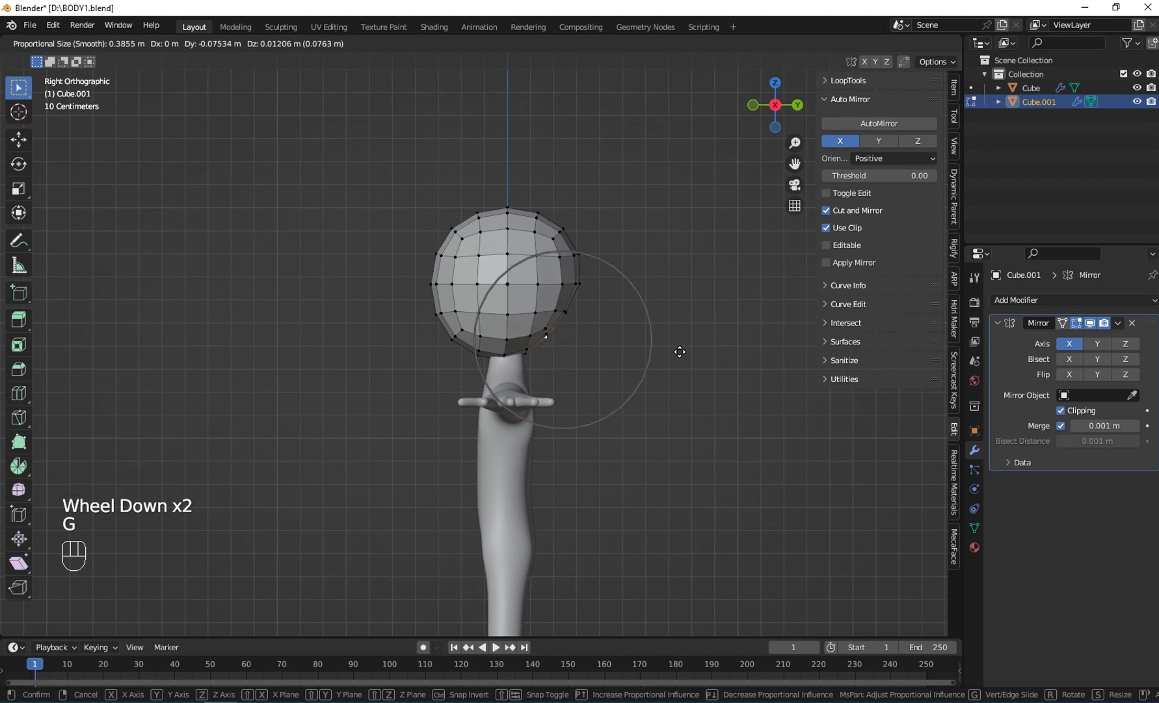
{"action": "scroll", "coordinate": [679, 353], "scroll_direction": "up", "scroll_amount": 3}
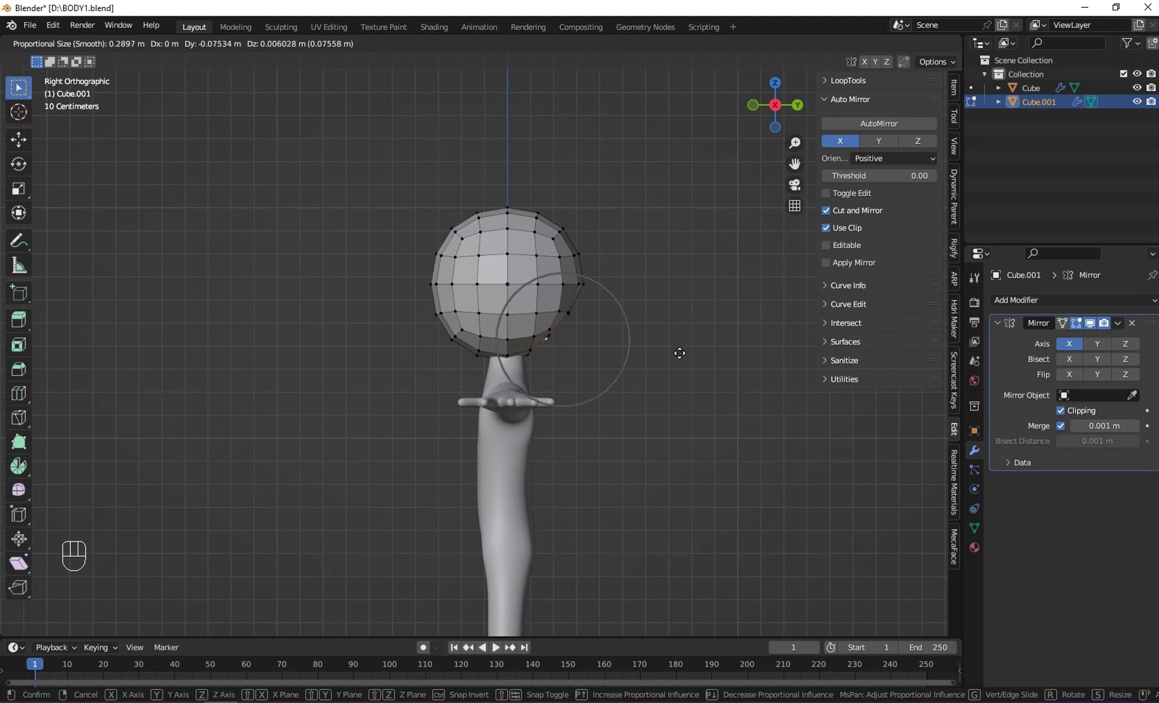
{"action": "scroll", "coordinate": [679, 353], "scroll_direction": "down", "scroll_amount": 2}
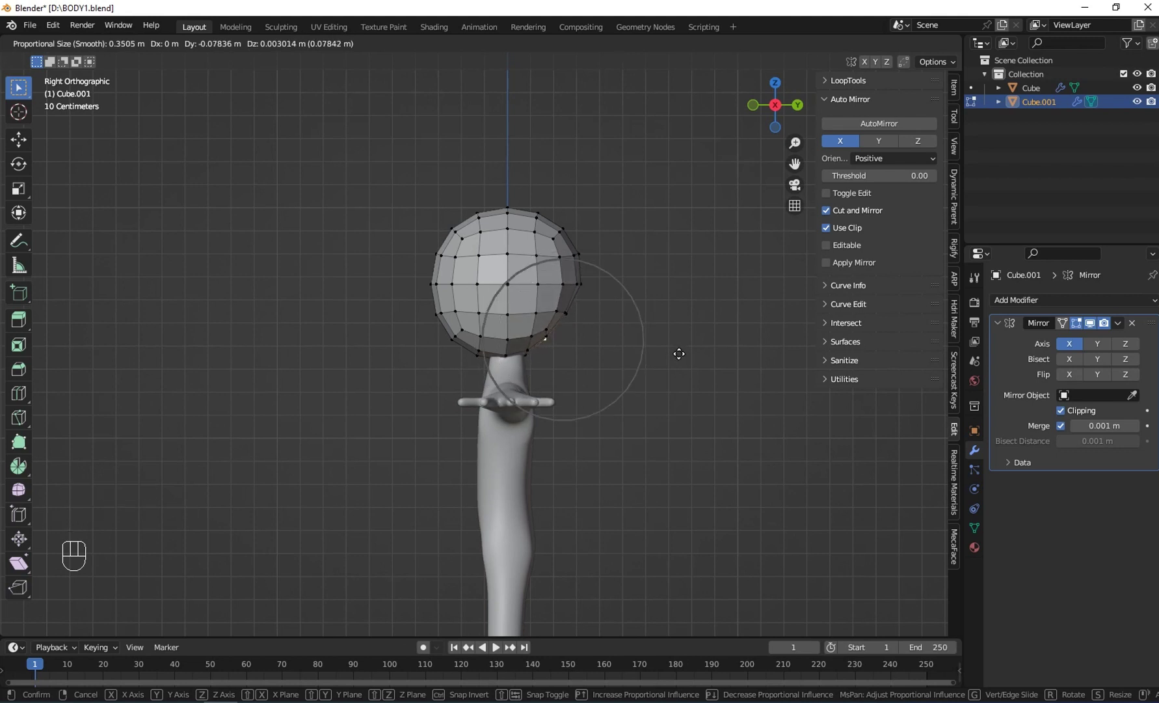
{"action": "left_click", "coordinate": [684, 355]}
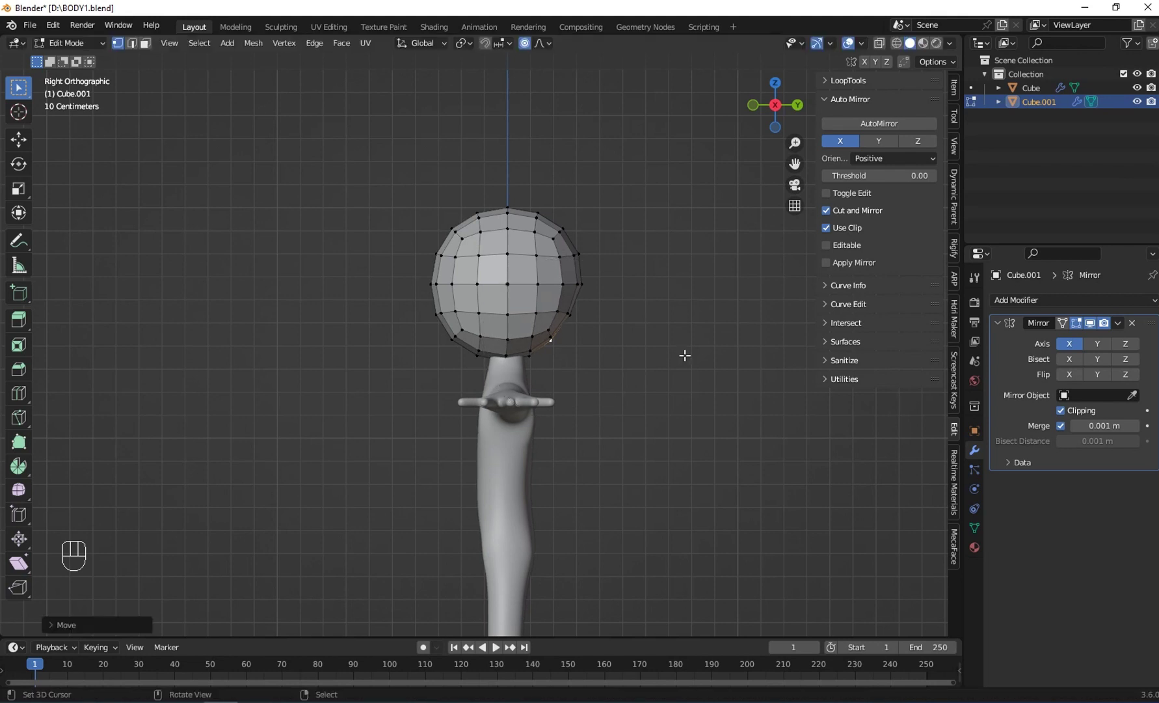
Pull the head's chin vertex forward and down, and push the forehead vertex slightly back, using proportional editing
{"action": "right_click", "coordinate": [447, 339]}
{"action": "key", "text": "g"}
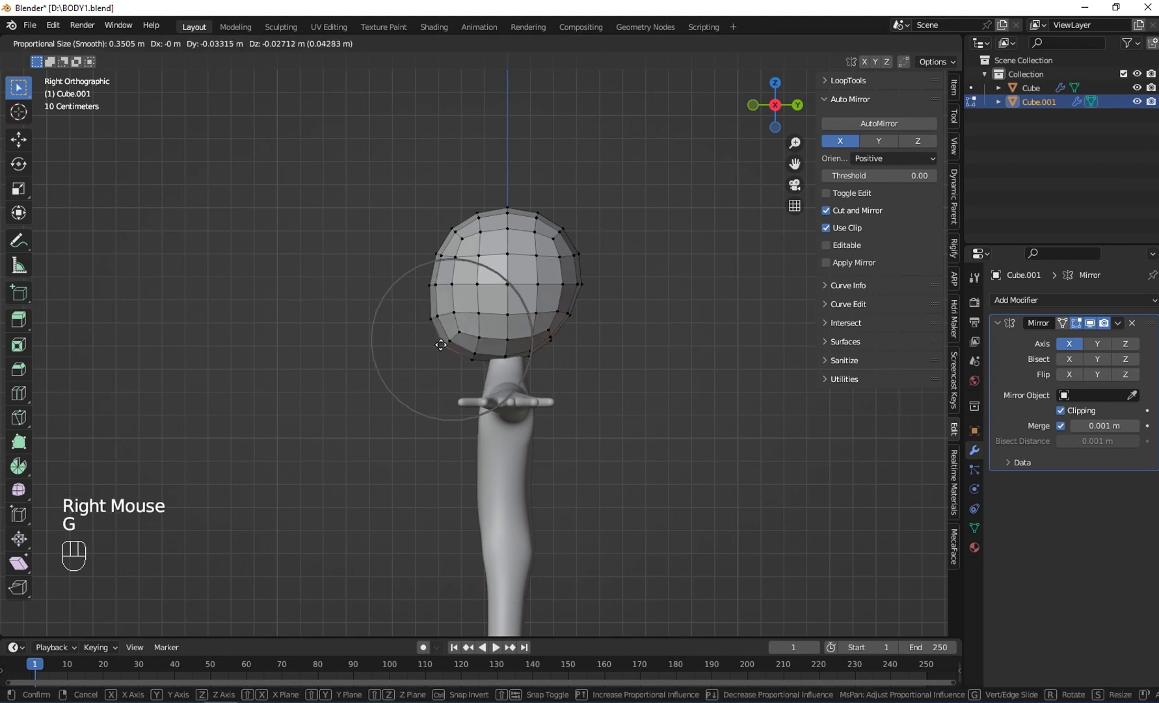
{"action": "left_click", "coordinate": [440, 343]}
{"action": "right_click", "coordinate": [432, 253]}
{"action": "key", "text": "g"}
{"action": "left_click", "coordinate": [441, 250]}
Reshape the back of the head by moving its upper, middle and lower rear vertices with proportional editing
{"action": "right_click", "coordinate": [595, 248]}
{"action": "key", "text": "g"}
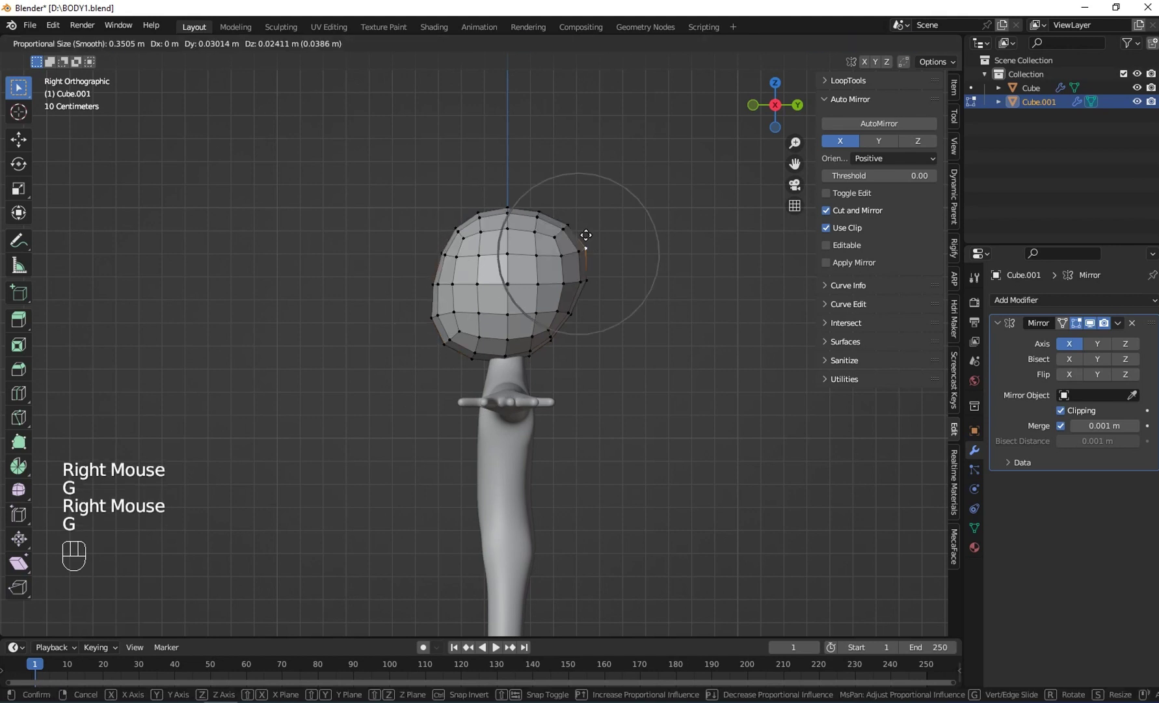
{"action": "right_click", "coordinate": [582, 235]}
{"action": "key", "text": "g"}
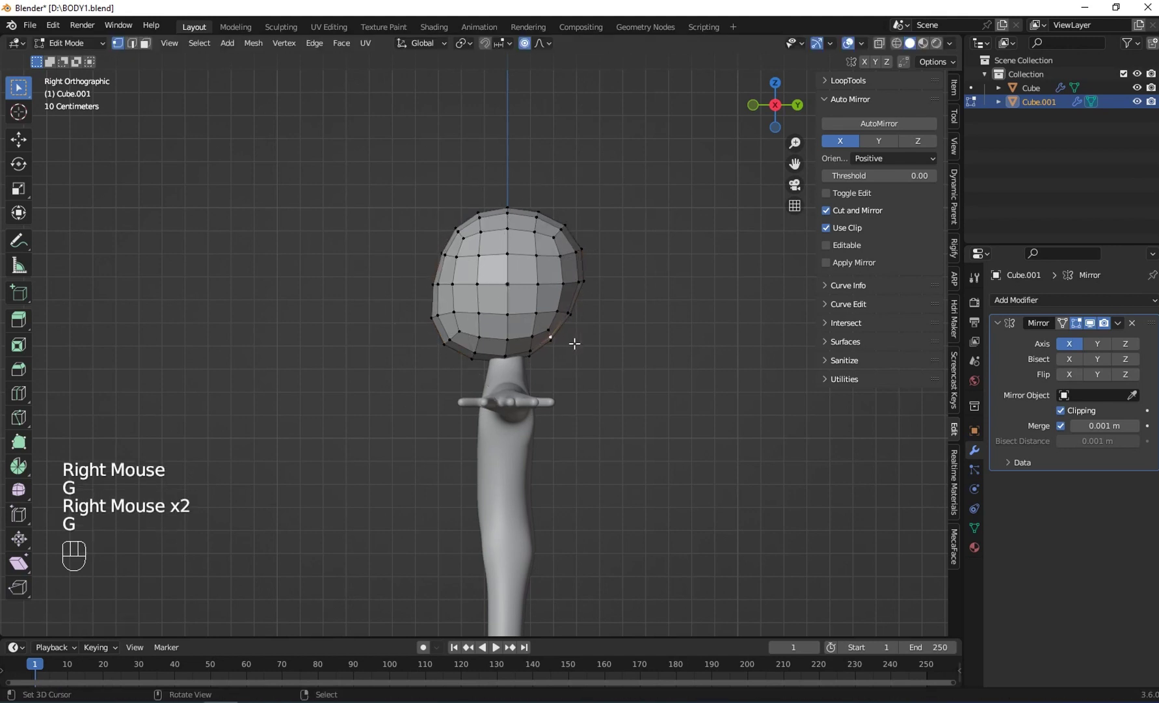
{"action": "right_click", "coordinate": [570, 339]}
{"action": "key", "text": "g"}
{"action": "left_click", "coordinate": [578, 288]}
{"action": "right_click", "coordinate": [601, 271]}
{"action": "key", "text": "g"}
{"action": "right_click", "coordinate": [590, 269]}
{"action": "key", "text": "g"}
{"action": "left_click", "coordinate": [575, 254]}
Adjust a vertex on the lower part of the head with proportional editing from an angled view
{"action": "middle_click_drag", "start_coordinate": [576, 254], "coordinate": [638, 273]}
{"action": "scroll", "coordinate": [586, 325], "scroll_direction": "up", "scroll_amount": 1}
{"action": "middle_click_drag", "start_coordinate": [586, 325], "coordinate": [580, 354]}
{"action": "right_click", "coordinate": [568, 373]}
{"action": "key", "text": "g"}
{"action": "left_click", "coordinate": [604, 386]}
Return to Object Mode, resize the whole head and reposition it along Z so it sits on the neck
{"action": "key", "text": "Tab"}
{"action": "scroll", "coordinate": [548, 340], "scroll_direction": "down", "scroll_amount": 1}
{"action": "key", "text": "s"}
{"action": "left_click", "coordinate": [515, 334]}
{"action": "key", "text": "g"}
{"action": "key", "text": "z"}
{"action": "left_click", "coordinate": [420, 291]}
{"action": "key", "text": "s"}
{"action": "left_click", "coordinate": [580, 354]}
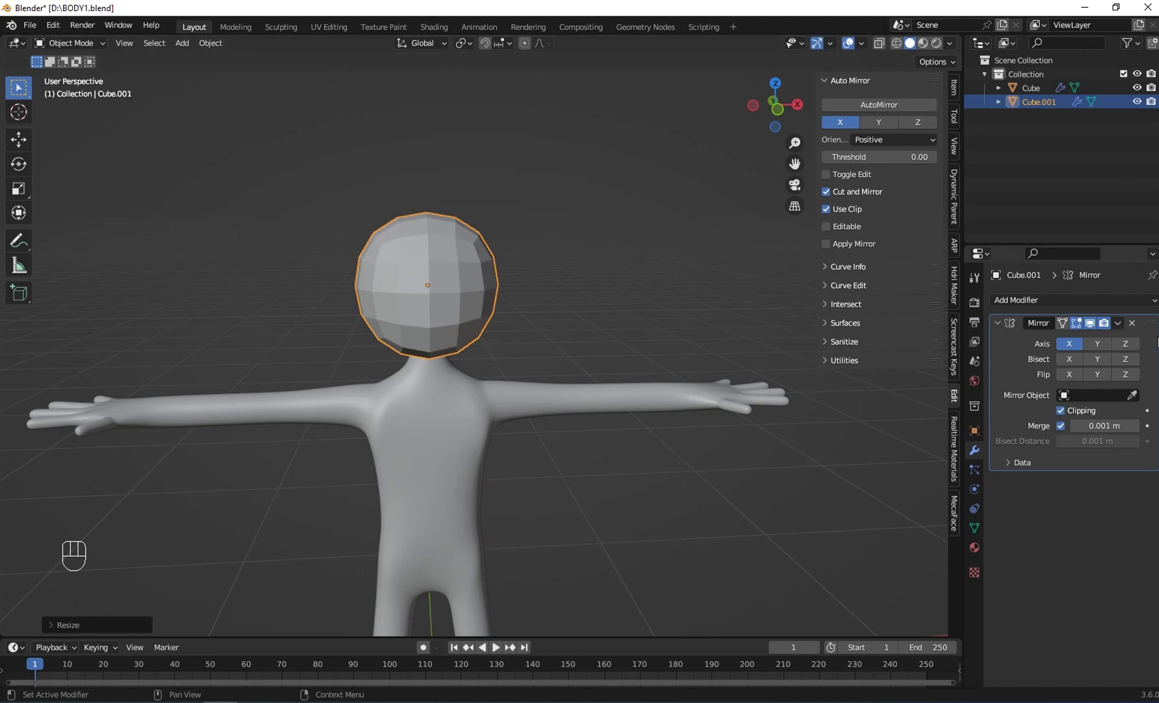
Add a Subdivision Surface modifier to the mirrored head and apply smooth shading
{"action": "left_click", "coordinate": [1044, 299]}
{"action": "left_click", "coordinate": [910, 549]}
{"action": "middle_click_drag", "start_coordinate": [360, 311], "coordinate": [384, 325]}
{"action": "scroll", "coordinate": [429, 302], "scroll_direction": "up", "scroll_amount": 1}
{"action": "left_click", "coordinate": [210, 43]}
{"action": "left_click", "coordinate": [261, 347]}
{"action": "middle_click_drag", "start_coordinate": [262, 347], "coordinate": [496, 301]}
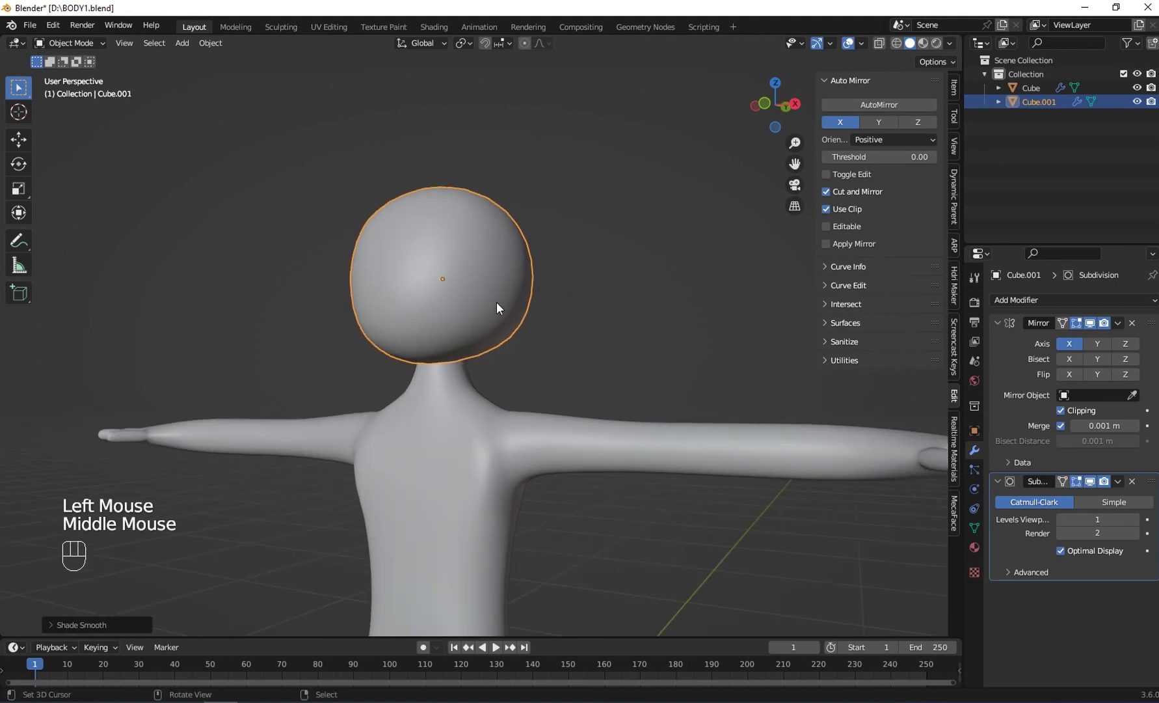
Add another cube mesh to the scene for the nose
{"action": "key", "text": "KP_1"}
{"action": "scroll", "coordinate": [497, 302], "scroll_direction": "up", "scroll_amount": 1}
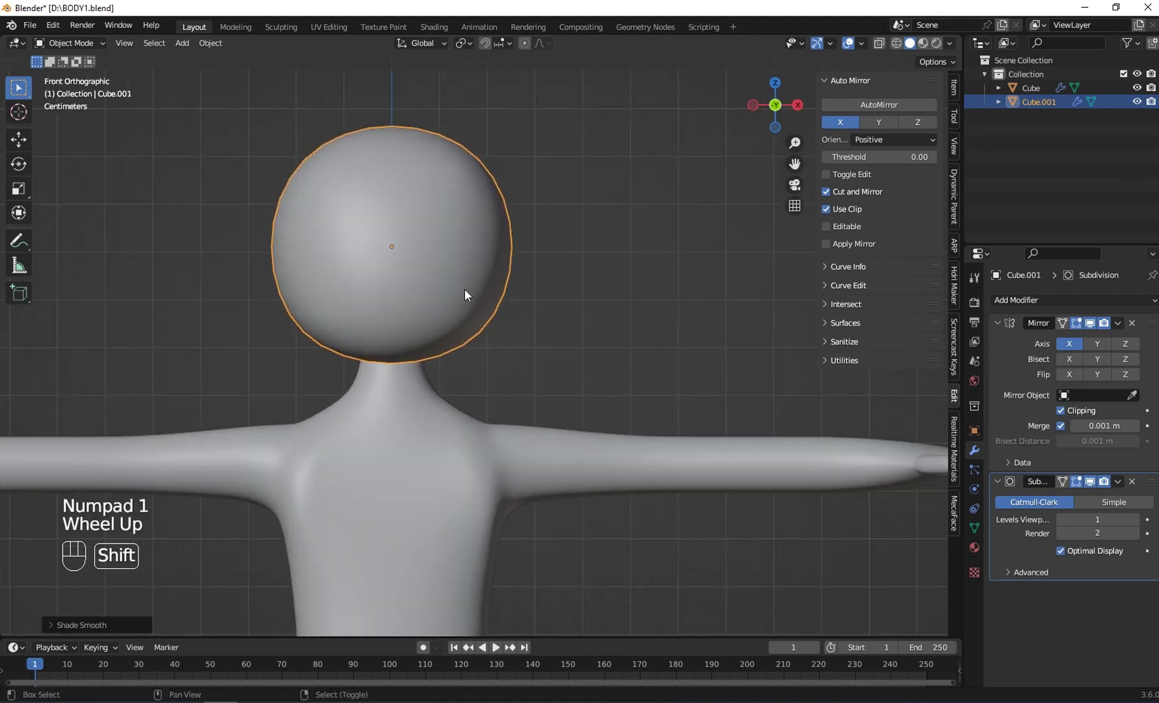
{"action": "middle_click_drag", "start_coordinate": [458, 272], "coordinate": [405, 176], "text": "shift"}
{"action": "scroll", "coordinate": [482, 383], "scroll_direction": "up", "scroll_amount": 1}
{"action": "scroll", "coordinate": [378, 164], "scroll_direction": "down", "scroll_amount": 2}
{"action": "key", "text": "shift+a"}
{"action": "mouse_move", "coordinate": [414, 176]}
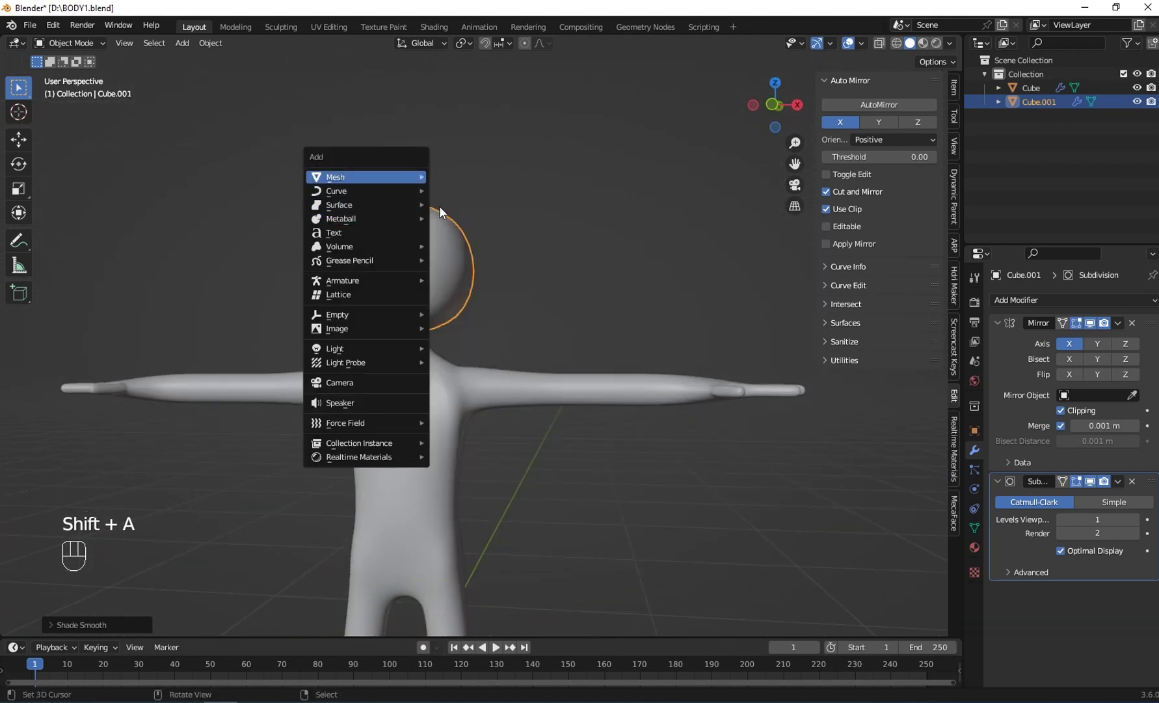
{"action": "mouse_move", "coordinate": [375, 176]}
{"action": "left_click", "coordinate": [468, 190]}
Scale the nose cube down to a small block and raise it along Z to face height
{"action": "scroll", "coordinate": [525, 288], "scroll_direction": "down", "scroll_amount": 2}
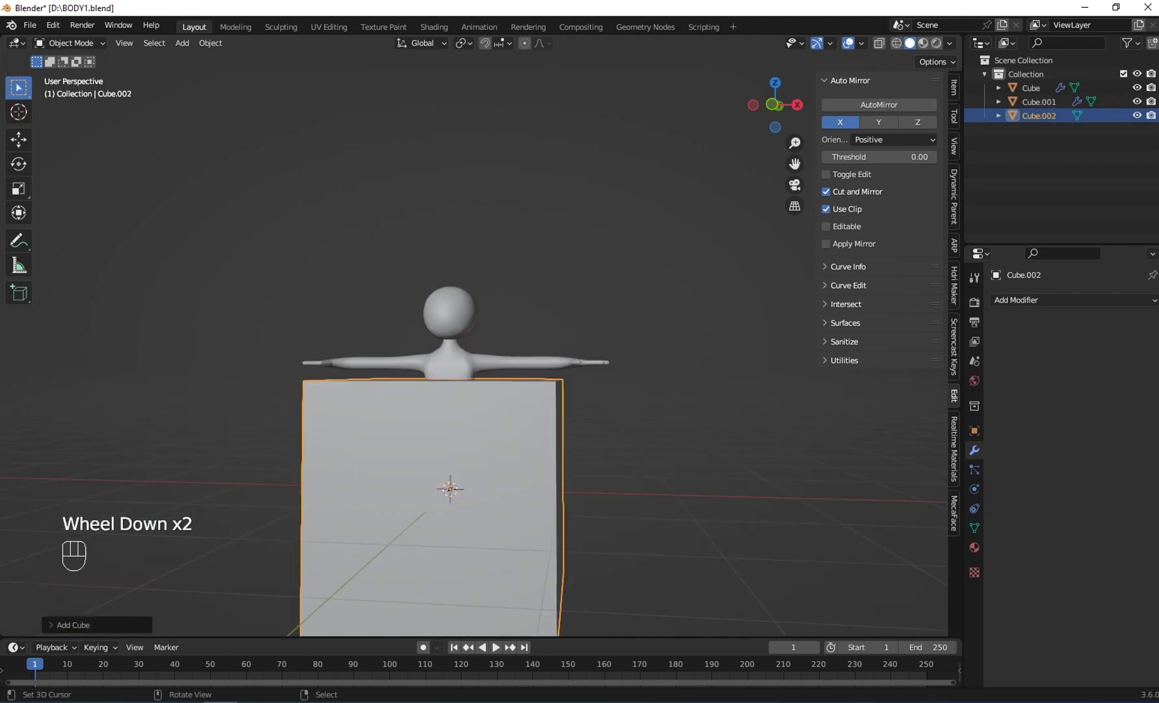
{"action": "key", "text": "s"}
{"action": "left_click", "coordinate": [446, 473]}
{"action": "key", "text": "g"}
{"action": "key", "text": "z"}
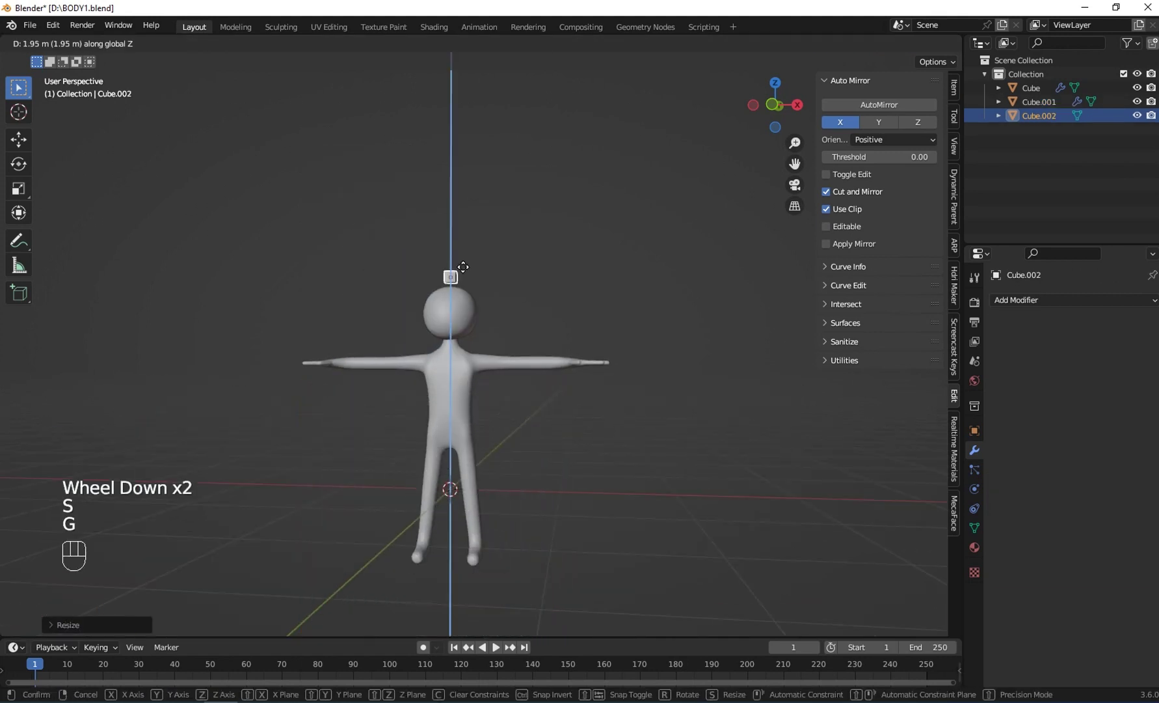
{"action": "left_click", "coordinate": [456, 313]}
Move the nose cube about -0.311 m along Y so it sits in front of the face
{"action": "key", "text": "KP_3"}
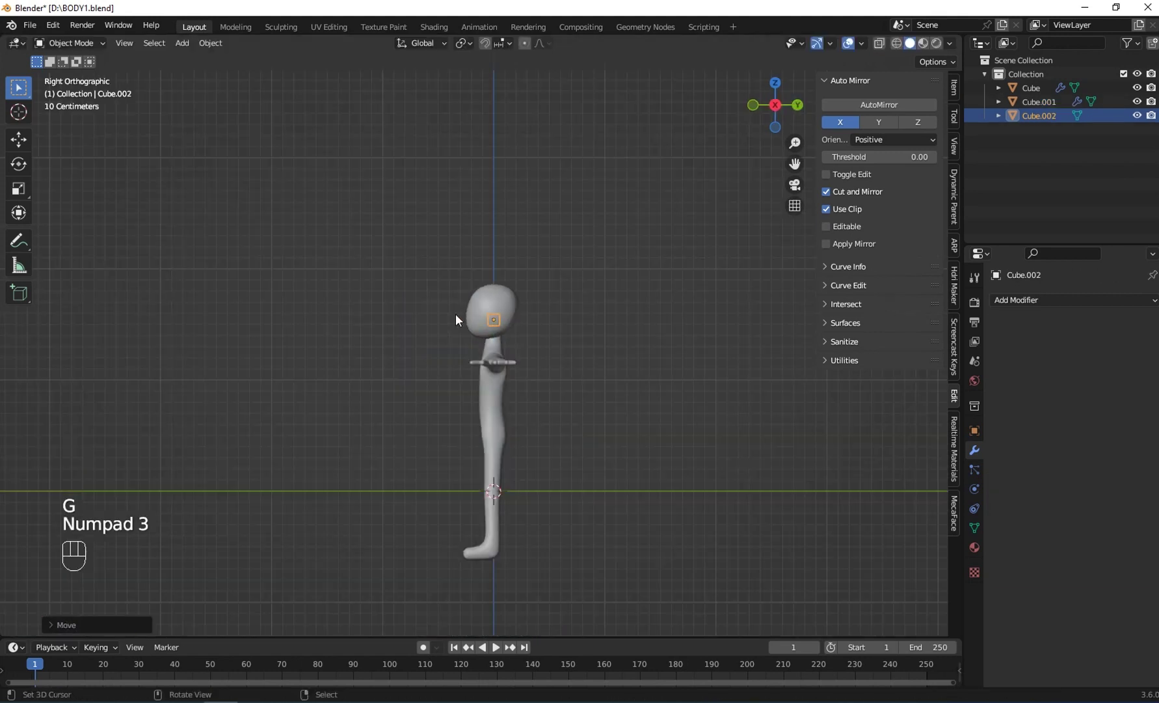
{"action": "scroll", "coordinate": [491, 311], "scroll_direction": "up", "scroll_amount": 1}
{"action": "key", "text": "g"}
{"action": "key", "text": "y"}
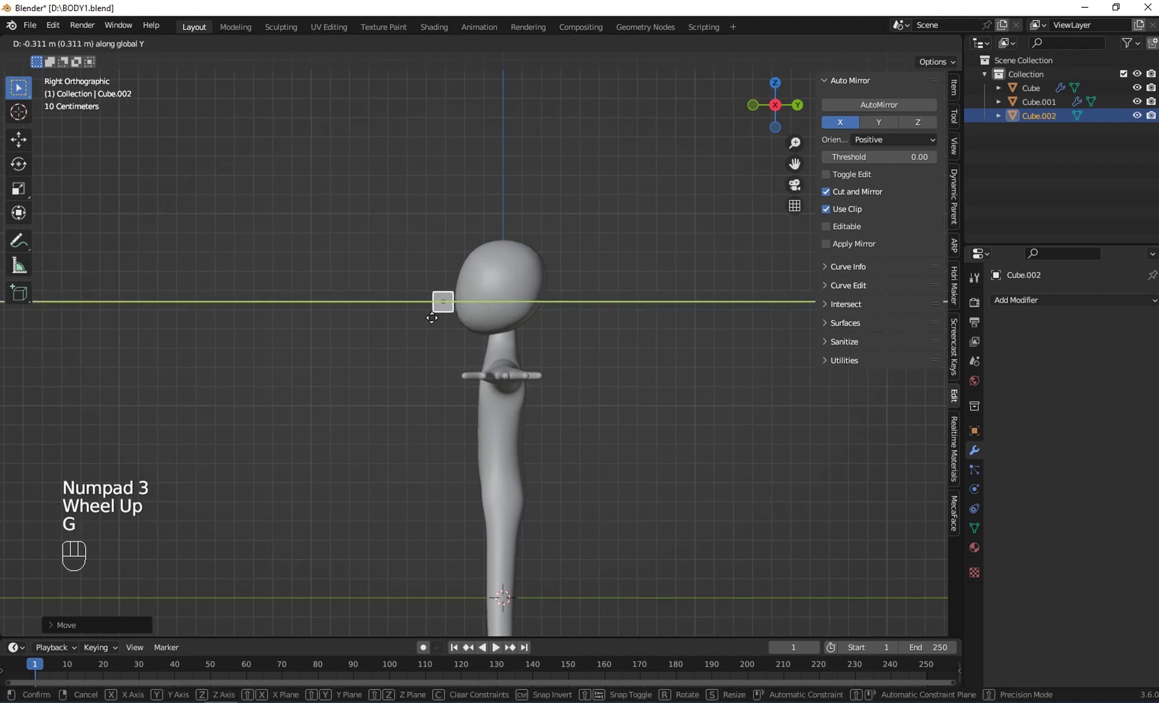
{"action": "left_click", "coordinate": [432, 318]}
{"action": "scroll", "coordinate": [432, 318], "scroll_direction": "up", "scroll_amount": 2}
{"action": "middle_click_drag", "start_coordinate": [432, 318], "coordinate": [356, 385], "text": "shift"}
Enter Edit Mode on the nose cube, turn on X-ray and select its upper front vertices
{"action": "key", "text": "Tab"}
{"action": "scroll", "coordinate": [356, 385], "scroll_direction": "up", "scroll_amount": 1}
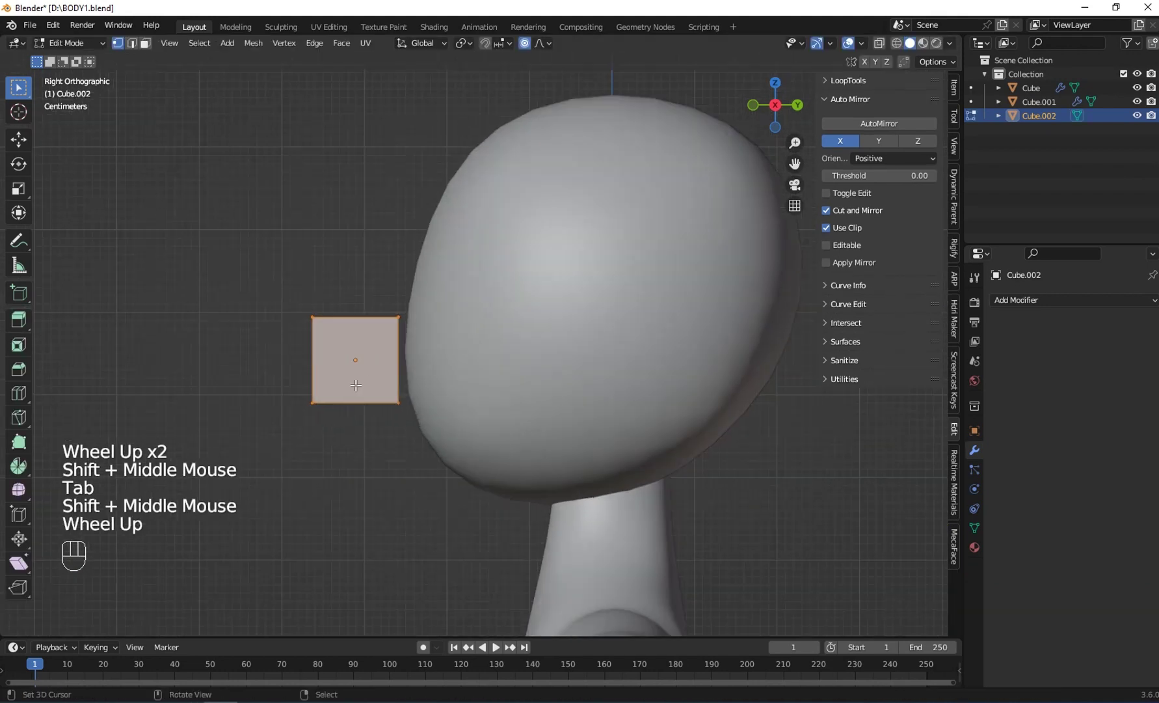
{"action": "left_click", "coordinate": [875, 46]}
{"action": "right_click", "coordinate": [325, 279]}
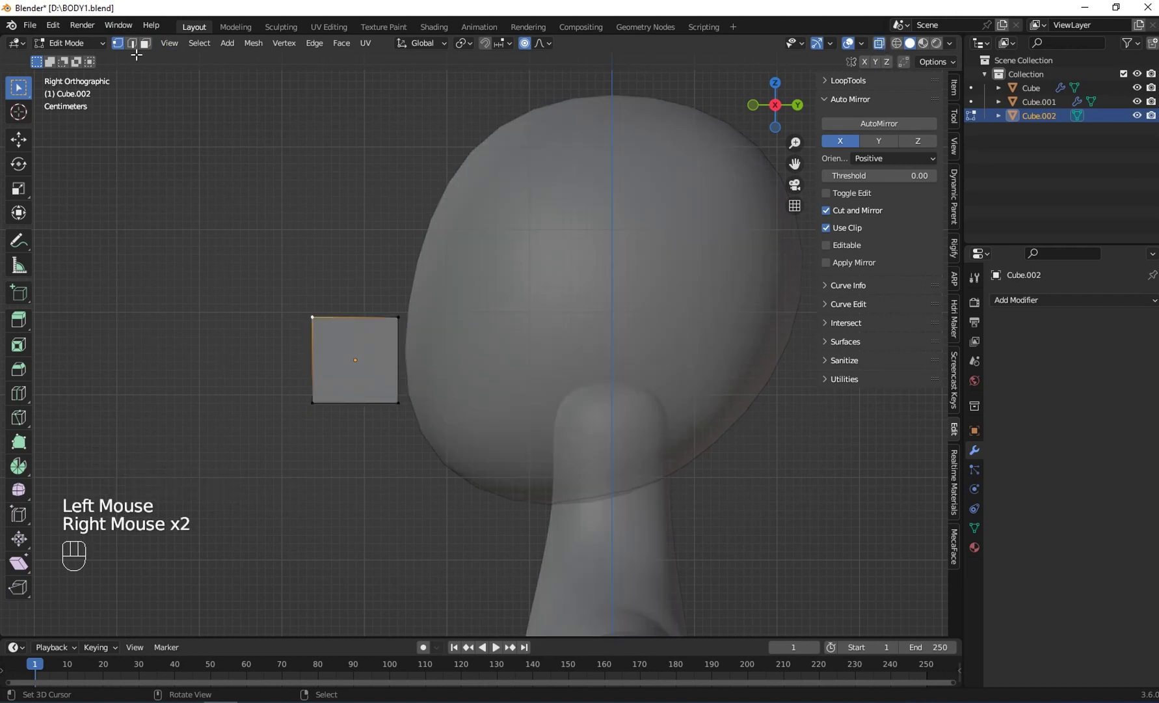
{"action": "key", "text": "b"}
{"action": "left_click_drag", "start_coordinate": [249, 275], "coordinate": [360, 358]}
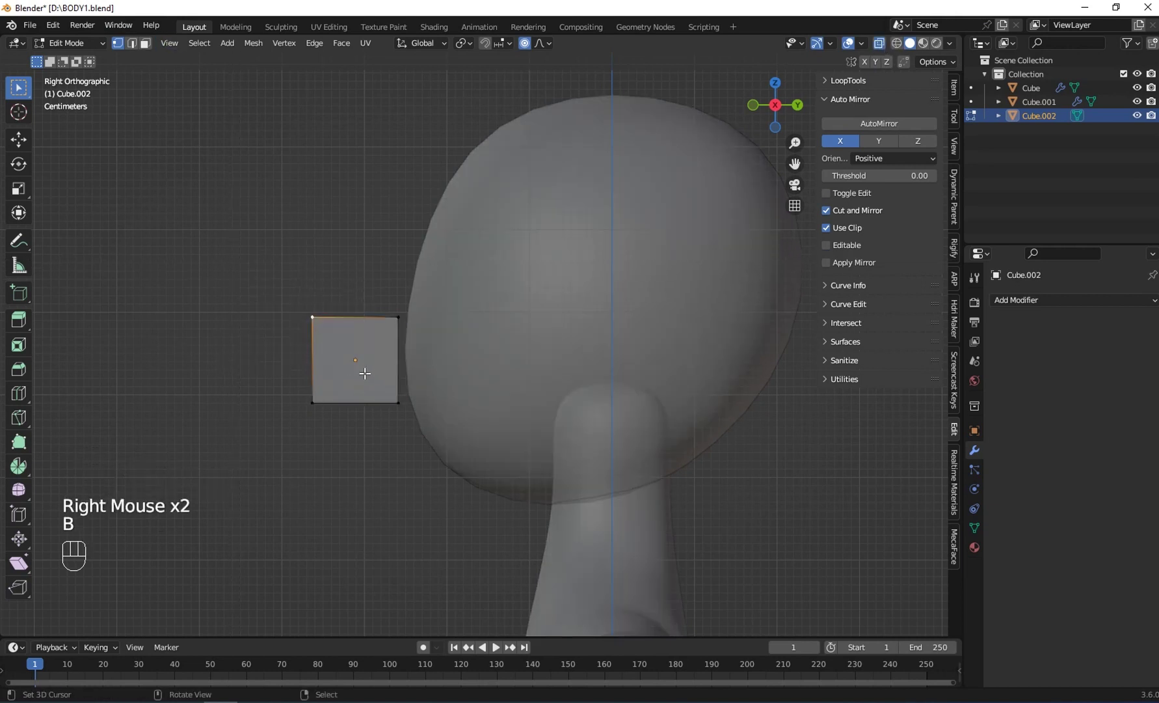
{"action": "key", "text": "g"}
{"action": "key", "text": "y"}
{"action": "right_click", "coordinate": [369, 341]}
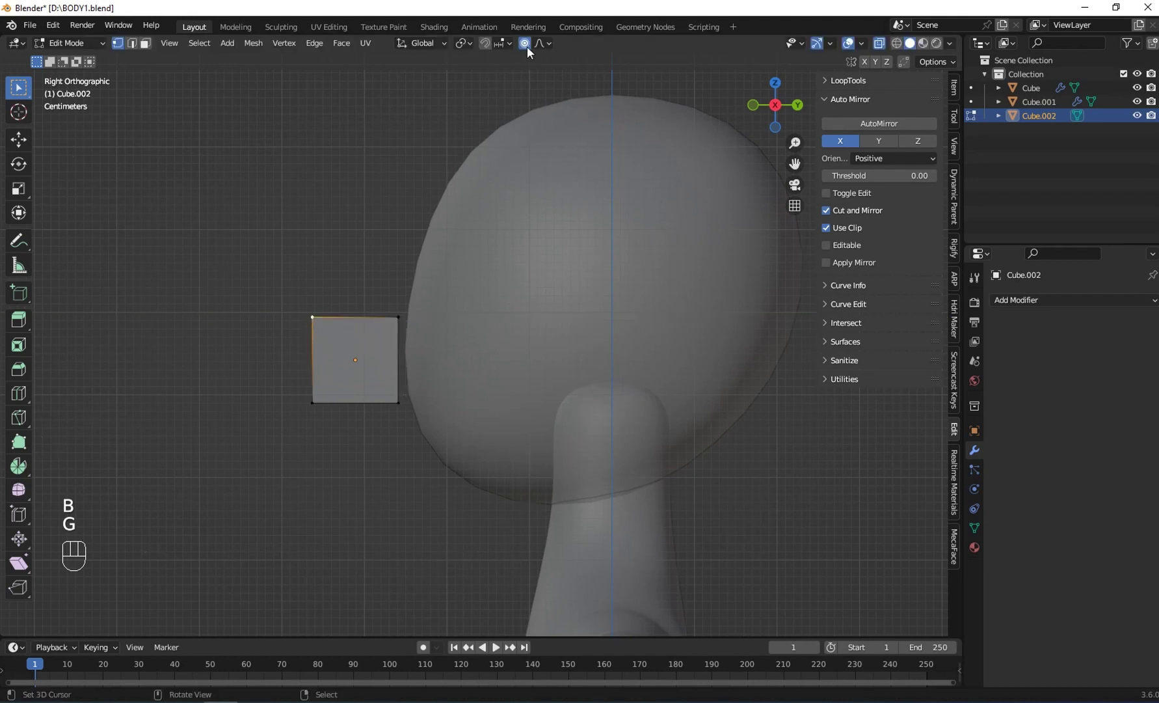
Move the cube's upper front vertices back along Y with proportional editing off to form a sloped nose bridge
{"action": "key", "text": "g"}
{"action": "key", "text": "y"}
{"action": "left_click", "coordinate": [380, 344]}
Select the whole nose mesh and scale it along X
{"action": "middle_click_drag", "start_coordinate": [379, 344], "coordinate": [303, 362]}
{"action": "scroll", "coordinate": [515, 354], "scroll_direction": "down", "scroll_amount": 2}
{"action": "key", "text": "a"}
{"action": "key", "text": "s"}
{"action": "key", "text": "x"}
{"action": "left_click", "coordinate": [465, 369]}
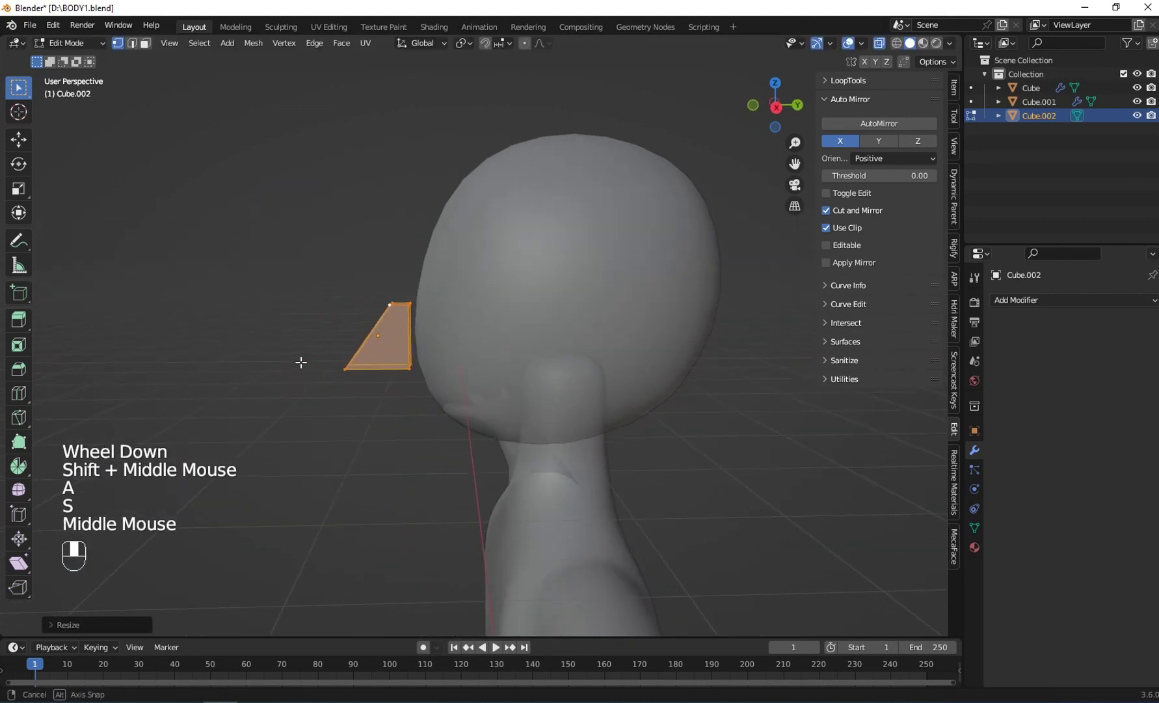
Reposition the nose mesh in front of the face, leave Edit Mode and turn off X-ray
{"action": "key", "text": "g"}
{"action": "left_click", "coordinate": [425, 391]}
{"action": "mouse_move", "coordinate": [425, 391]}
{"action": "middle_mouse_down"}
{"action": "mouse_move", "coordinate": [443, 365]}
{"action": "mouse_move", "coordinate": [504, 344]}
{"action": "mouse_move", "coordinate": [510, 418]}
{"action": "mouse_move", "coordinate": [383, 386]}
{"action": "mouse_move", "coordinate": [332, 343]}
{"action": "mouse_move", "coordinate": [440, 355]}
{"action": "middle_mouse_up"}
{"action": "key", "text": "Tab"}
{"action": "left_click", "coordinate": [879, 44]}
Add a level-2 Subdivision Surface modifier to the nose and move the object along Y against the face
{"action": "key", "text": "ctrl+2"}
{"action": "scroll", "coordinate": [384, 385], "scroll_direction": "up", "scroll_amount": 2}
{"action": "key", "text": "g"}
{"action": "key", "text": "y"}
{"action": "left_click", "coordinate": [366, 357]}
In Edit Mode, add a loop cut around the nose and slide it close to the lower end
{"action": "key", "text": "Tab"}
{"action": "key", "text": "ctrl+r"}
{"action": "left_click", "coordinate": [358, 388]}
{"action": "left_click", "coordinate": [376, 433]}
{"action": "middle_click_drag", "start_coordinate": [376, 434], "coordinate": [310, 357]}
{"action": "middle_click", "coordinate": [310, 357], "text": "shift"}
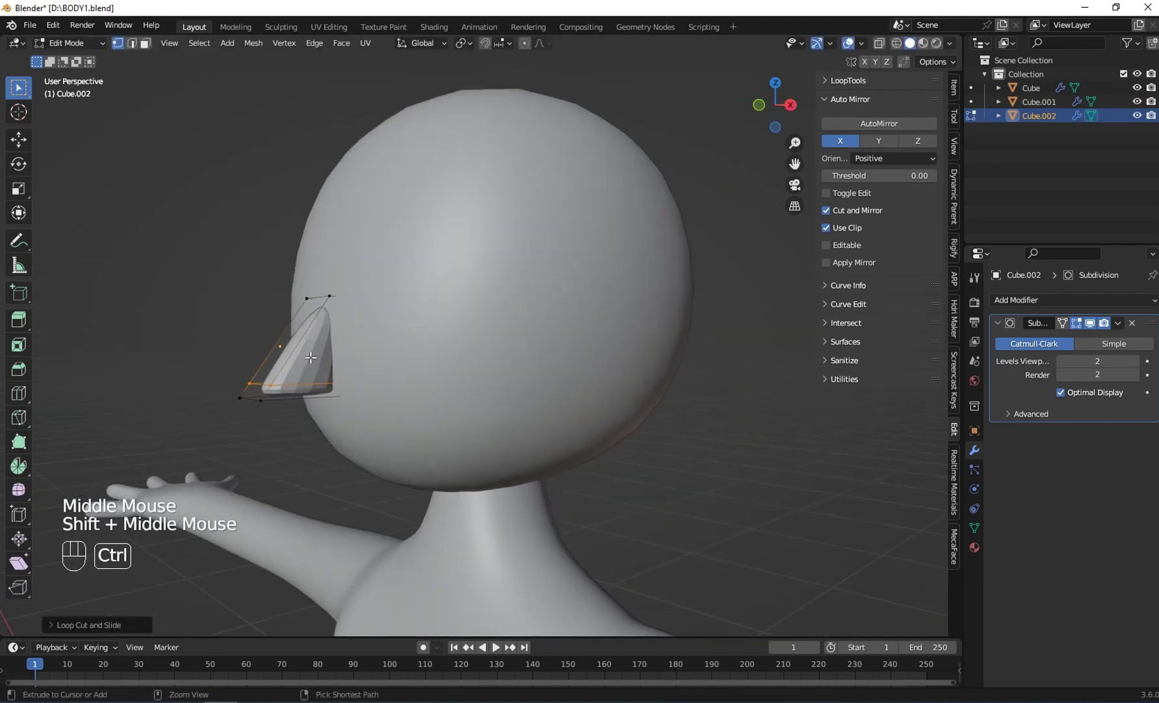
Add a second loop cut to the nose and slide it toward the back, near the face
{"action": "key", "text": "ctrl+r"}
{"action": "left_click", "coordinate": [325, 335]}
{"action": "left_click", "coordinate": [346, 299]}
{"action": "middle_click_drag", "start_coordinate": [346, 300], "coordinate": [339, 360]}
Select the rear upper vertices of the nose bridge and move them back along Y
{"action": "scroll", "coordinate": [321, 373], "scroll_direction": "up", "scroll_amount": 2}
{"action": "right_click", "coordinate": [277, 305]}
{"action": "right_click", "coordinate": [235, 267], "text": "shift"}
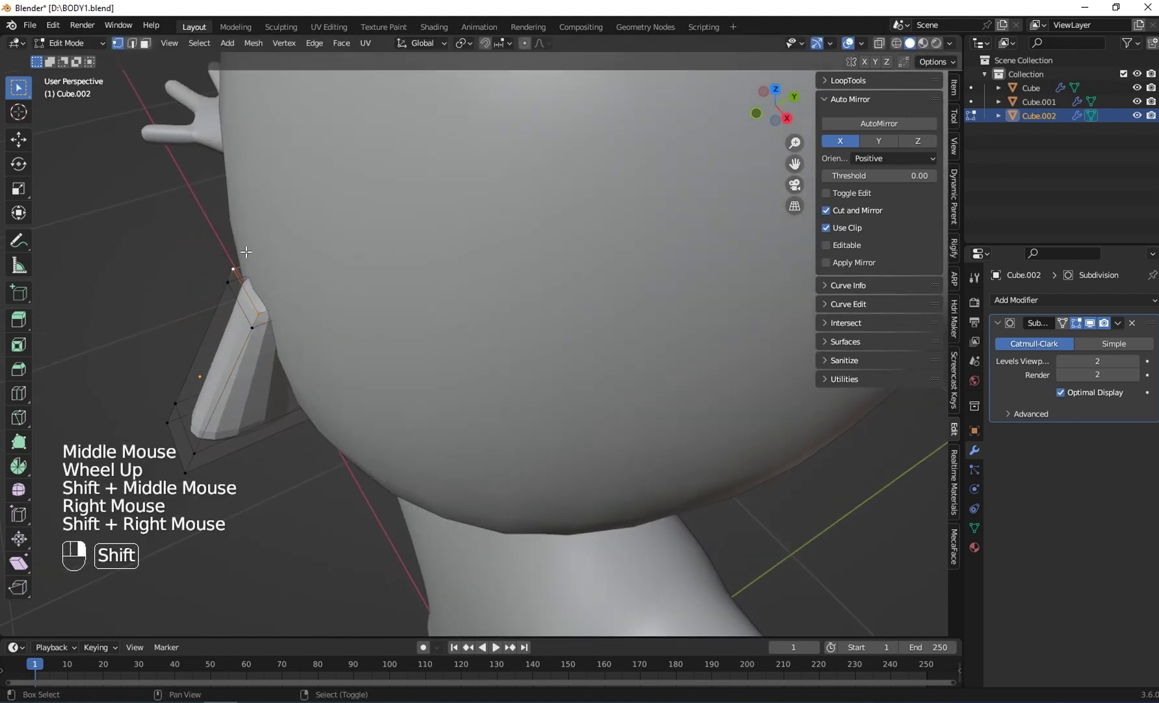
{"action": "key", "text": "g"}
{"action": "key", "text": "y"}
{"action": "left_click", "coordinate": [277, 324]}
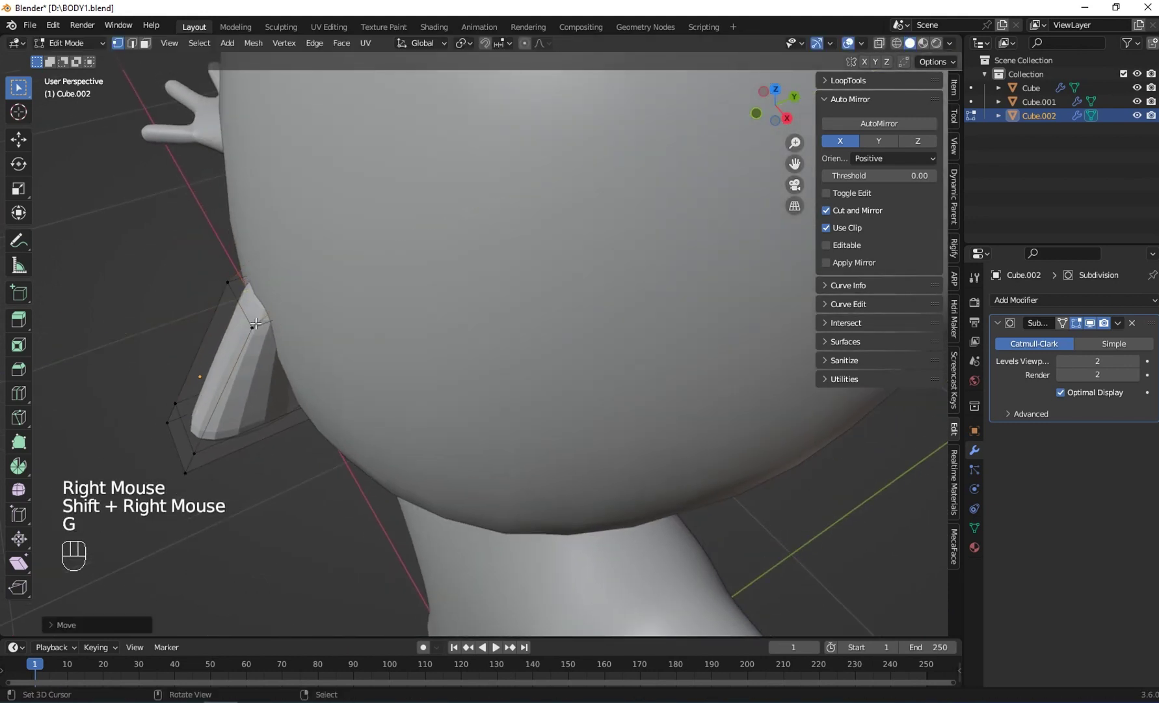
Select the front upper vertices of the nose bridge and move them slightly back along Y
{"action": "right_click", "coordinate": [258, 324]}
{"action": "right_click", "coordinate": [240, 268], "text": "shift"}
{"action": "right_click", "coordinate": [229, 274]}
{"action": "right_click", "coordinate": [241, 323], "text": "shift"}
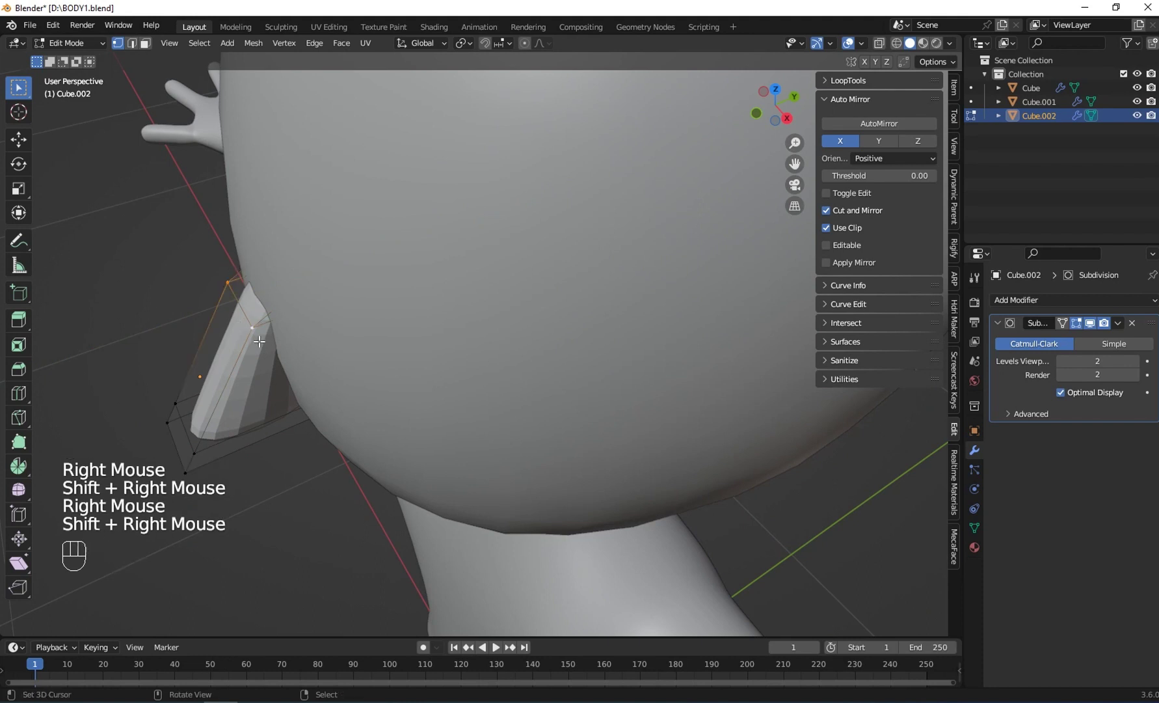
{"action": "key", "text": "f"}
{"action": "key", "text": "g"}
{"action": "key", "text": "y"}
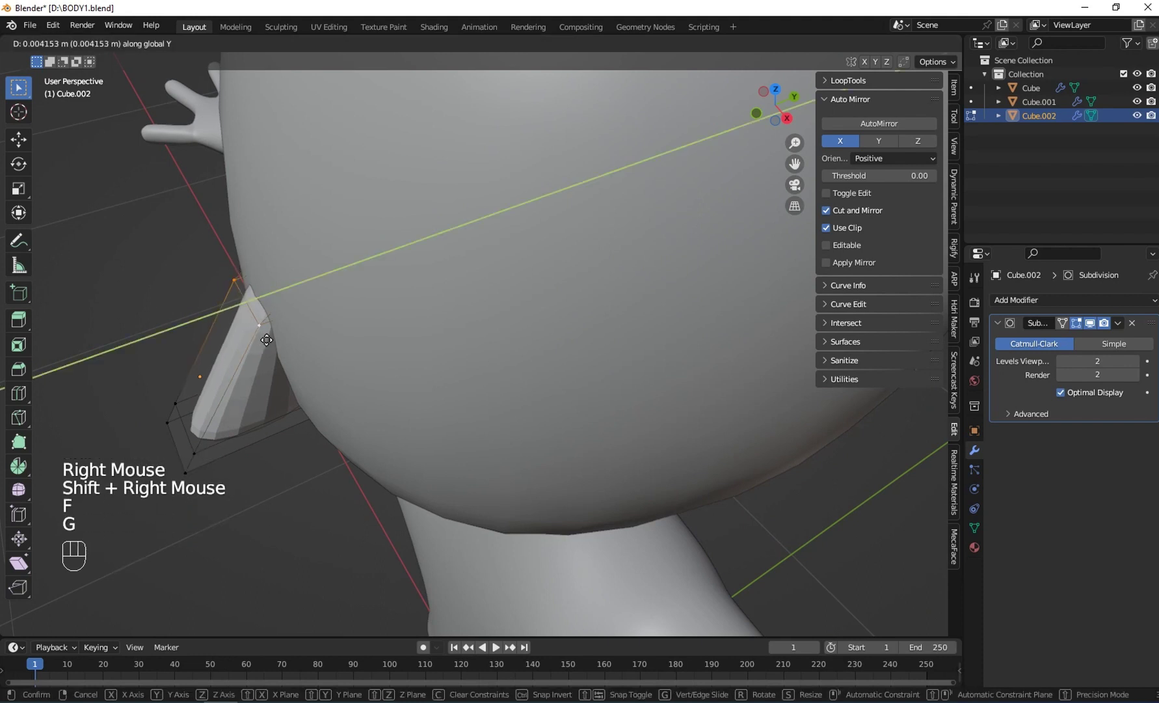
{"action": "left_click", "coordinate": [268, 346]}
Return to Object Mode and scale the nose down uniformly
{"action": "middle_click_drag", "start_coordinate": [269, 345], "coordinate": [317, 293]}
{"action": "key", "text": "Tab"}
{"action": "scroll", "coordinate": [317, 331], "scroll_direction": "down", "scroll_amount": 2}
{"action": "middle_click_drag", "start_coordinate": [317, 335], "coordinate": [328, 323]}
{"action": "key", "text": "s"}
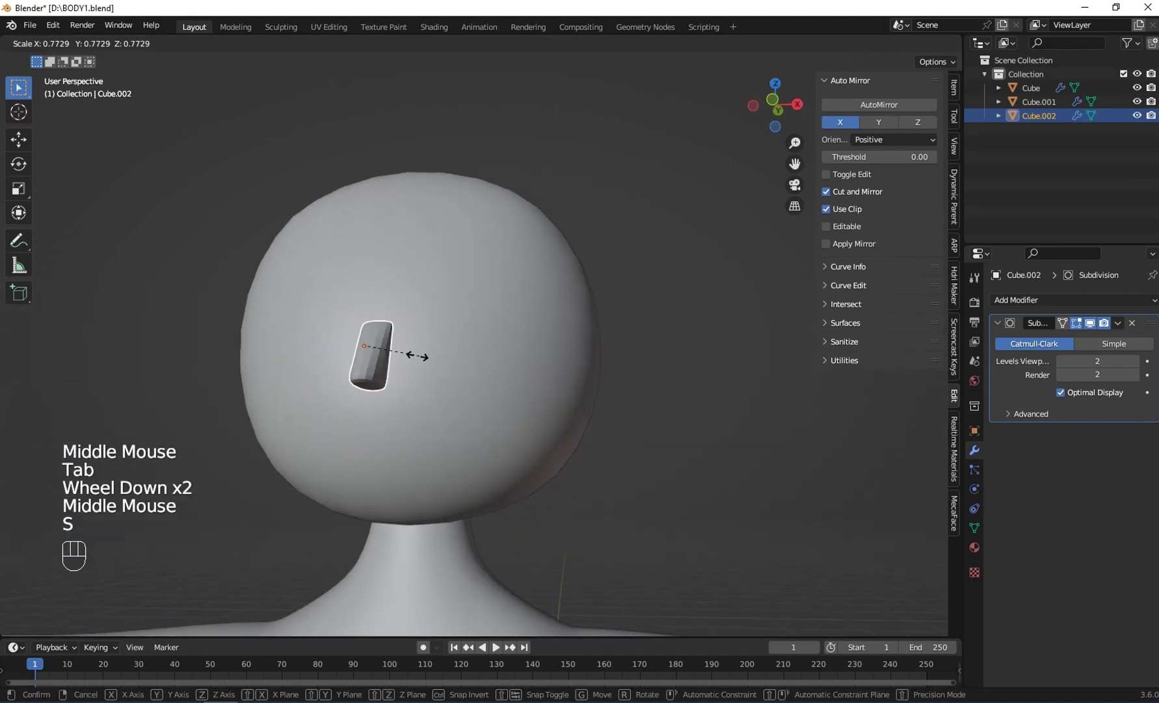
{"action": "left_click", "coordinate": [399, 357]}
{"action": "middle_click_drag", "start_coordinate": [399, 357], "coordinate": [344, 321]}
{"action": "scroll", "coordinate": [477, 362], "scroll_direction": "up", "scroll_amount": 1}
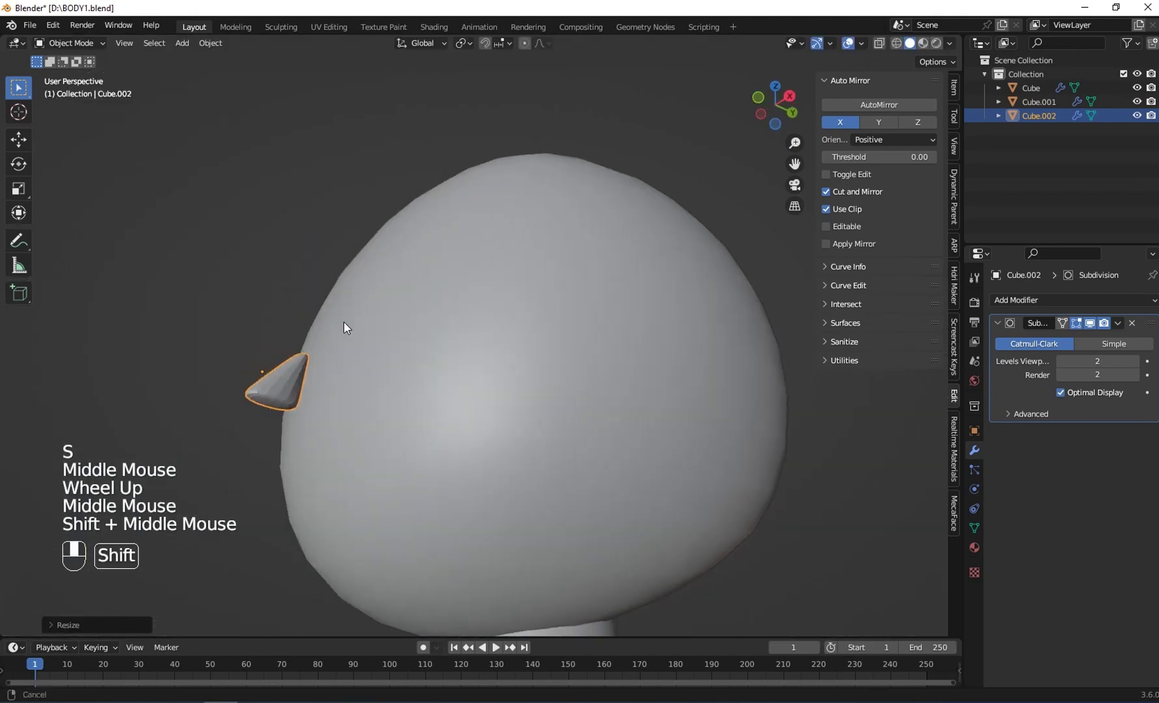
In Edit Mode, select the nose's bottom face in face selection mode and move it slightly down along Z
{"action": "key", "text": "Tab"}
{"action": "scroll", "coordinate": [241, 408], "scroll_direction": "up", "scroll_amount": 1}
{"action": "right_click", "coordinate": [242, 408]}
{"action": "left_click", "coordinate": [146, 44]}
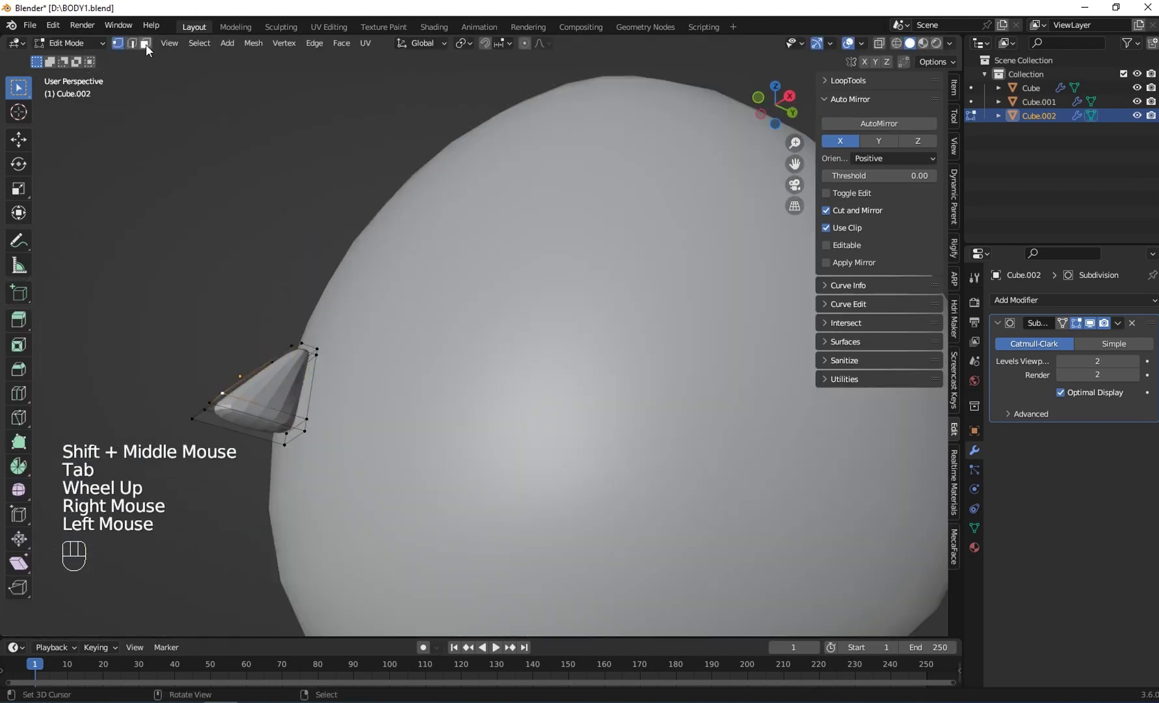
{"action": "right_click", "coordinate": [258, 420]}
{"action": "key", "text": "g"}
{"action": "key", "text": "z"}
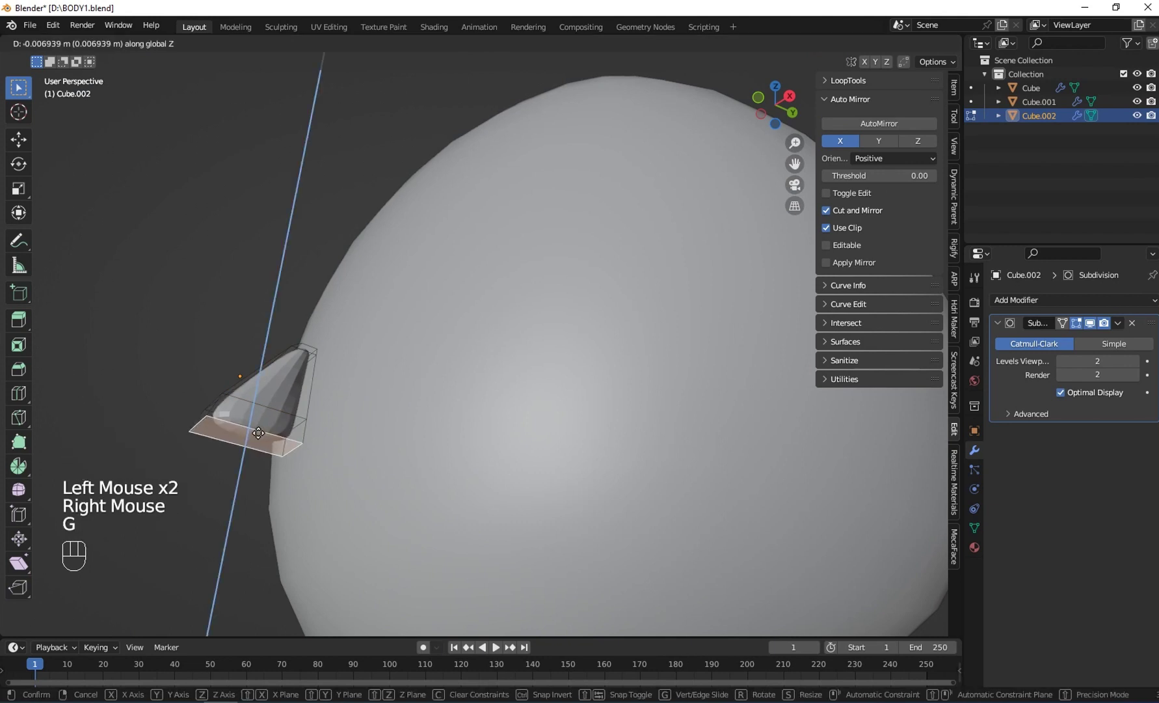
{"action": "middle_click_drag", "start_coordinate": [260, 439], "coordinate": [367, 455]}
Select the whole nose mesh and move it along Y so its back sinks into the face
{"action": "key", "text": "a"}
{"action": "key", "text": "g"}
{"action": "key", "text": "y"}
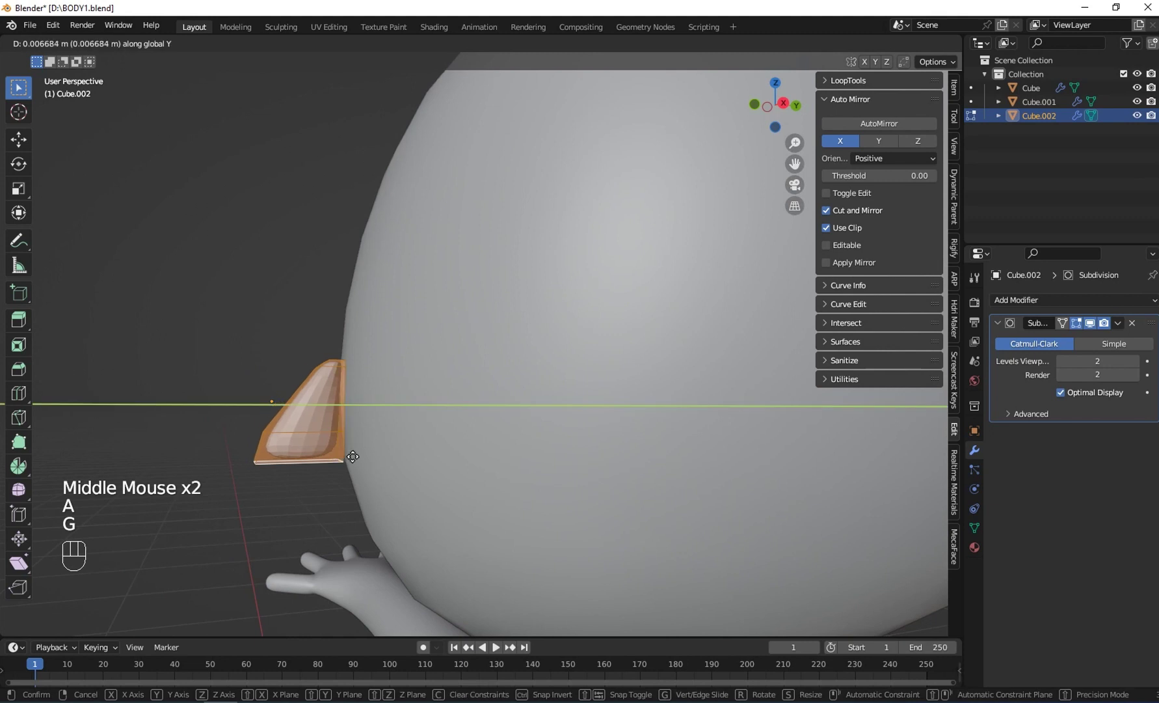
{"action": "left_click", "coordinate": [372, 454]}
{"action": "middle_click_drag", "start_coordinate": [372, 454], "coordinate": [435, 322]}
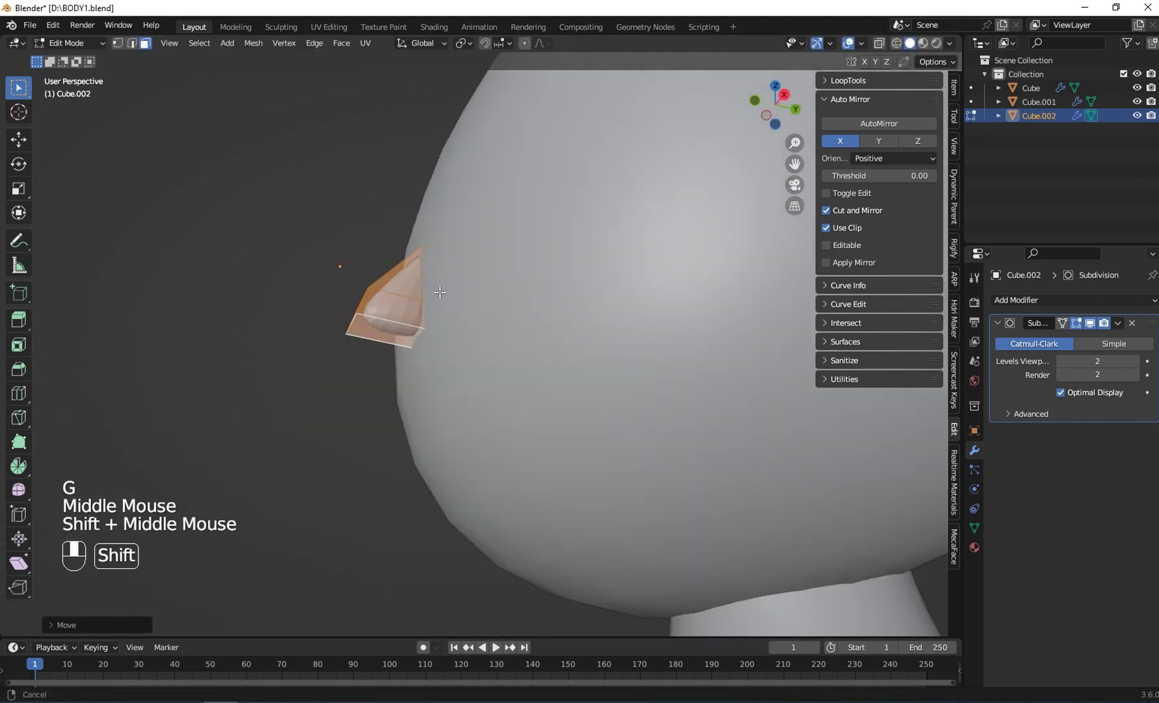
Select the nose's lower front edge in edge selection mode and move it back along Y to round the tip
{"action": "scroll", "coordinate": [435, 321], "scroll_direction": "up", "scroll_amount": 2}
{"action": "right_click", "coordinate": [273, 253]}
{"action": "left_click", "coordinate": [134, 43]}
{"action": "right_click", "coordinate": [275, 268]}
{"action": "middle_click_drag", "start_coordinate": [277, 279], "coordinate": [279, 295]}
{"action": "key", "text": "g"}
{"action": "key", "text": "y"}
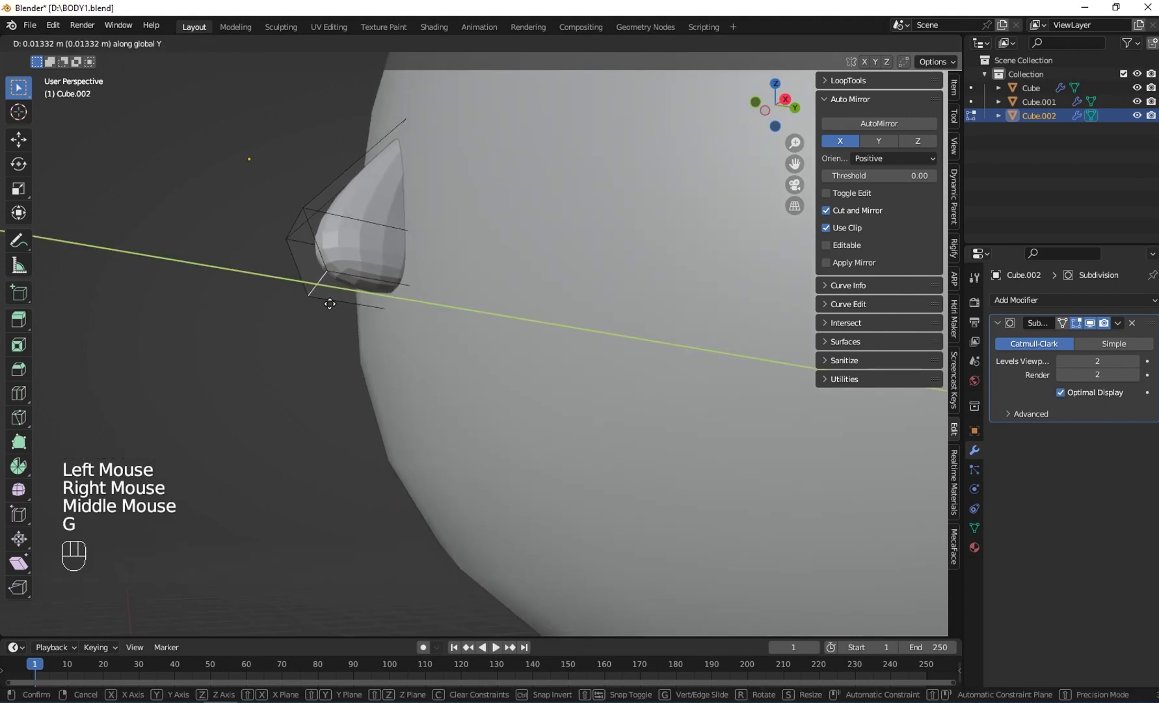
{"action": "left_click", "coordinate": [318, 311]}
Select the entire nose mesh, adjust its width by scaling along X, and return to Object Mode
{"action": "middle_click_drag", "start_coordinate": [339, 240], "coordinate": [530, 247]}
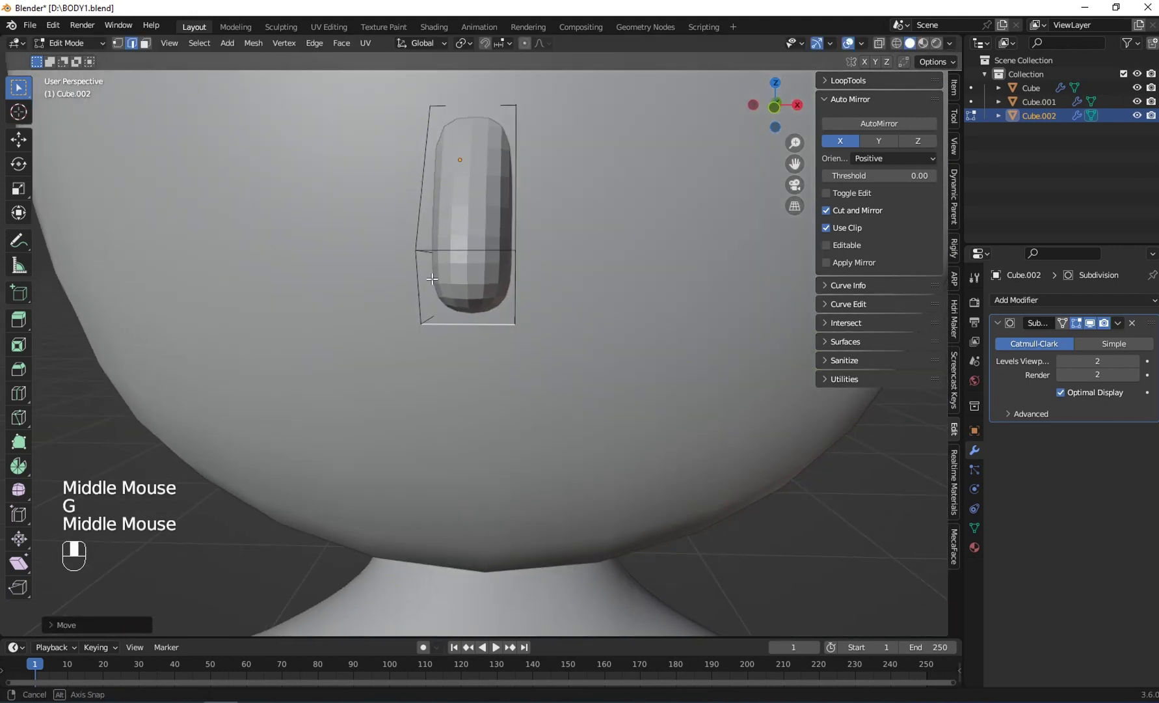
{"action": "scroll", "coordinate": [530, 247], "scroll_direction": "down", "scroll_amount": 2}
{"action": "key", "text": "a"}
{"action": "key", "text": "s"}
{"action": "right_click", "coordinate": [535, 249]}
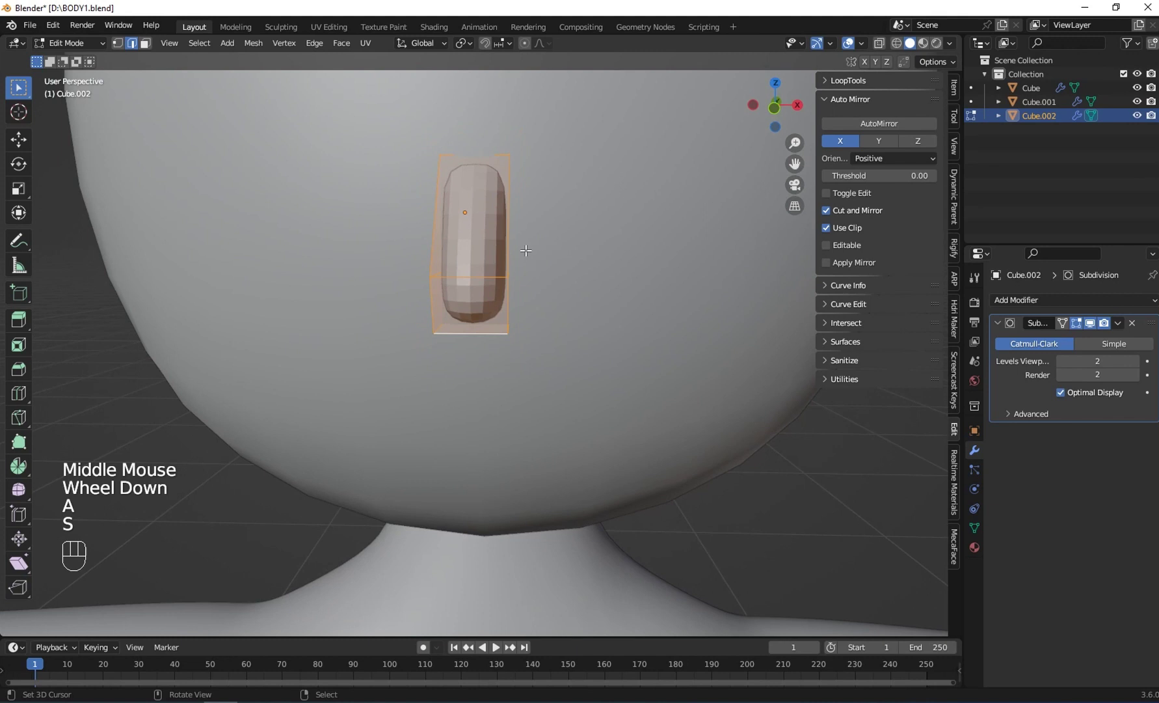
{"action": "key", "text": "s"}
{"action": "key", "text": "x"}
{"action": "left_click", "coordinate": [533, 255]}
{"action": "key", "text": "Tab"}
{"action": "middle_click_drag", "start_coordinate": [532, 254], "coordinate": [402, 217]}
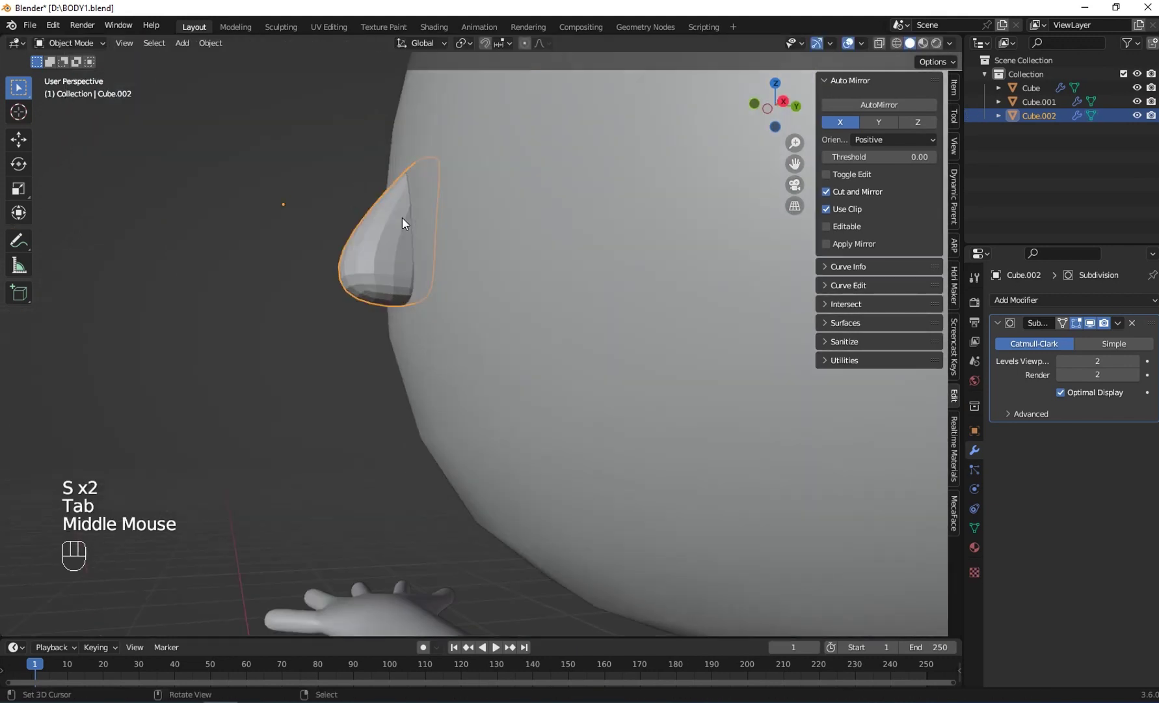
Apply Shade Smooth to the nose and select the head object
{"action": "scroll", "coordinate": [399, 216], "scroll_direction": "down", "scroll_amount": 2}
{"action": "left_click", "coordinate": [210, 43]}
{"action": "left_click", "coordinate": [236, 348]}
{"action": "middle_click_drag", "start_coordinate": [236, 348], "coordinate": [470, 364]}
{"action": "right_click", "coordinate": [404, 376]}
{"action": "scroll", "coordinate": [404, 376], "scroll_direction": "down", "scroll_amount": 2}
{"action": "middle_click_drag", "start_coordinate": [610, 358], "coordinate": [448, 312], "text": "shift"}
{"action": "scroll", "coordinate": [487, 311], "scroll_direction": "down", "scroll_amount": 2}
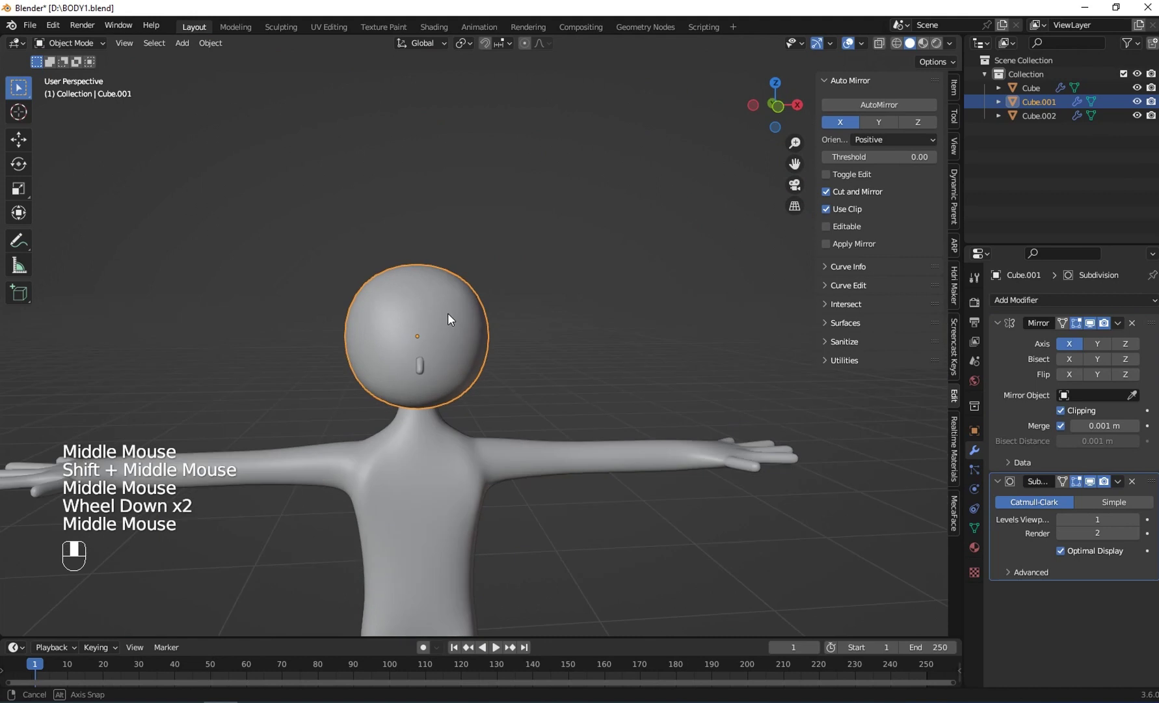
Add a new cube to the scene and scale it down to start the ear
{"action": "key", "text": "shift+a"}
{"action": "mouse_move", "coordinate": [447, 312]}
{"action": "left_click", "coordinate": [503, 326]}
{"action": "scroll", "coordinate": [489, 327], "scroll_direction": "down", "scroll_amount": 1}
{"action": "key", "text": "s"}
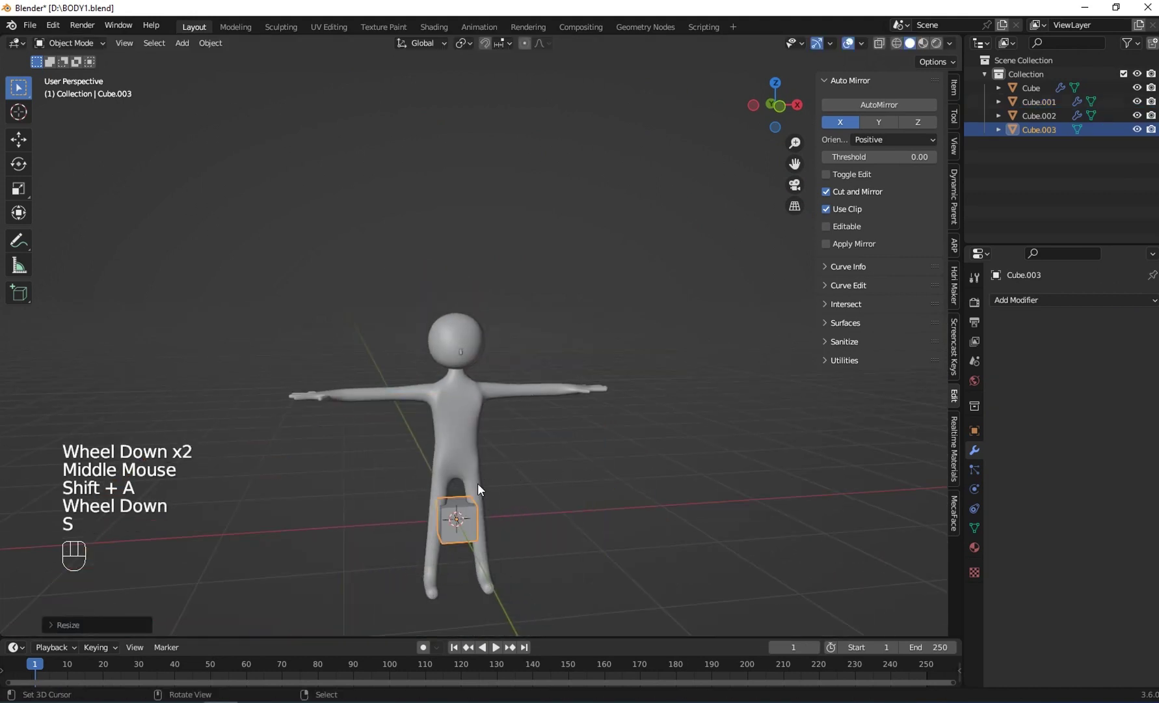
{"action": "left_click", "coordinate": [477, 483]}
Move the ear cube up along Z to head height and along X so it sits beside the head
{"action": "key", "text": "g"}
{"action": "key", "text": "x"}
{"action": "key", "text": "g"}
{"action": "key", "text": "z"}
{"action": "left_click", "coordinate": [511, 276]}
{"action": "middle_click_drag", "start_coordinate": [538, 369], "coordinate": [450, 414], "text": "shift"}
{"action": "scroll", "coordinate": [454, 385], "scroll_direction": "up", "scroll_amount": 2}
{"action": "key", "text": "g"}
{"action": "key", "text": "y"}
{"action": "key", "text": "x"}
{"action": "left_click", "coordinate": [415, 392]}
Scale the ear cube down further and add a level-2 Subdivision Surface modifier to it
{"action": "scroll", "coordinate": [415, 392], "scroll_direction": "up", "scroll_amount": 2}
{"action": "key", "text": "s"}
{"action": "left_click", "coordinate": [398, 366]}
{"action": "key", "text": "ctrl+2"}
{"action": "scroll", "coordinate": [407, 391], "scroll_direction": "up", "scroll_amount": 2}
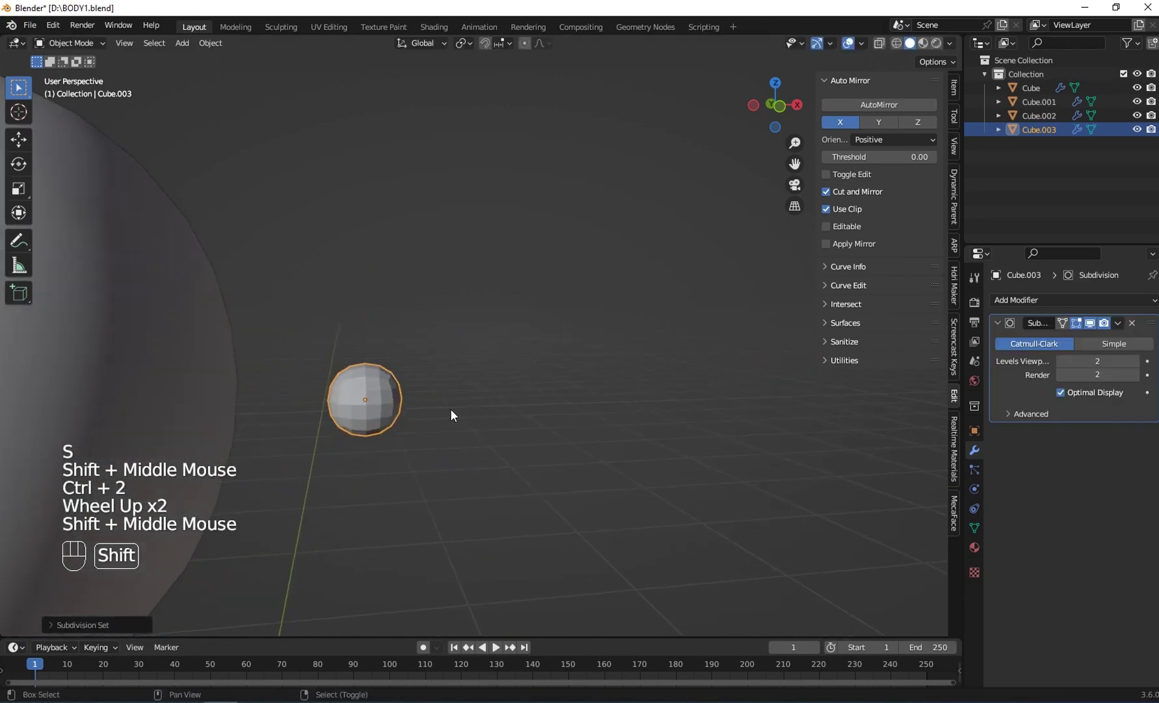
Move the ear along X until it partly sinks into the side of the head
{"action": "scroll", "coordinate": [450, 410], "scroll_direction": "down", "scroll_amount": 1}
{"action": "key", "text": "g"}
{"action": "key", "text": "x"}
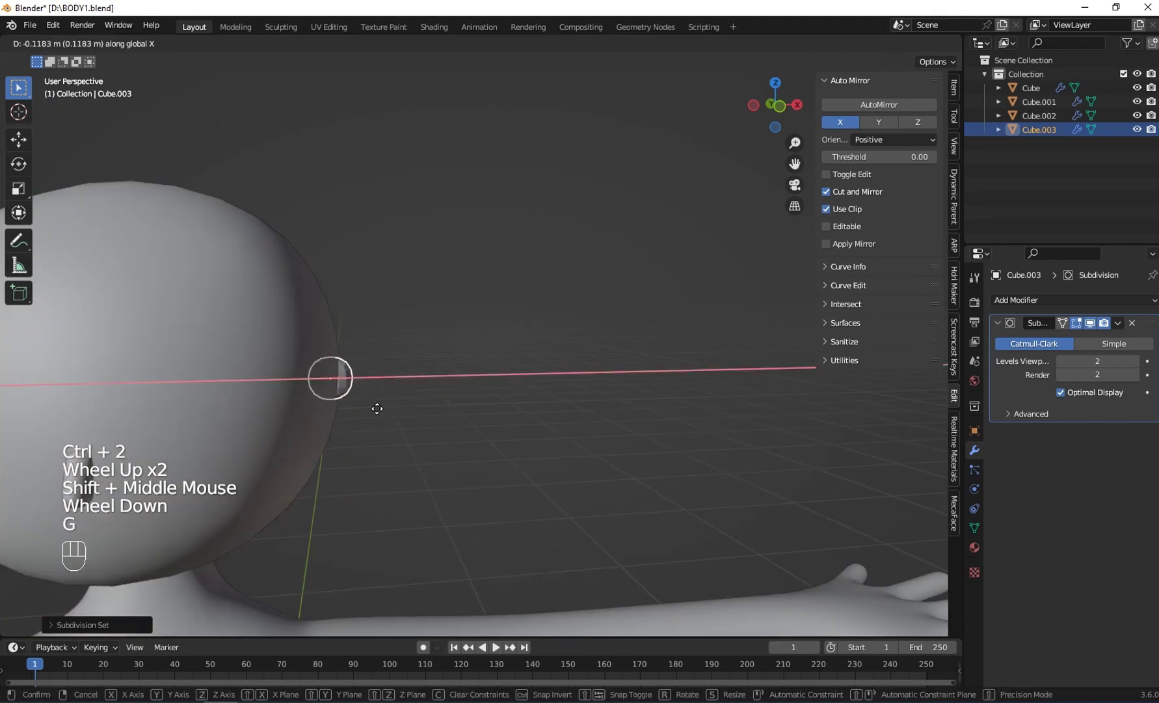
{"action": "left_click", "coordinate": [390, 408]}
Stretch the ear along Z into a tall oval
{"action": "mouse_move", "coordinate": [374, 348]}
{"action": "middle_mouse_down", "text": "shift"}
{"action": "mouse_move", "coordinate": [371, 364]}
{"action": "mouse_move", "coordinate": [408, 349]}
{"action": "mouse_move", "coordinate": [375, 392]}
{"action": "mouse_move", "coordinate": [391, 339]}
{"action": "middle_mouse_up", "text": "shift"}
{"action": "key", "text": "s"}
{"action": "key", "text": "z"}
{"action": "left_click", "coordinate": [348, 296]}
{"action": "scroll", "coordinate": [407, 349], "scroll_direction": "up", "scroll_amount": 1}
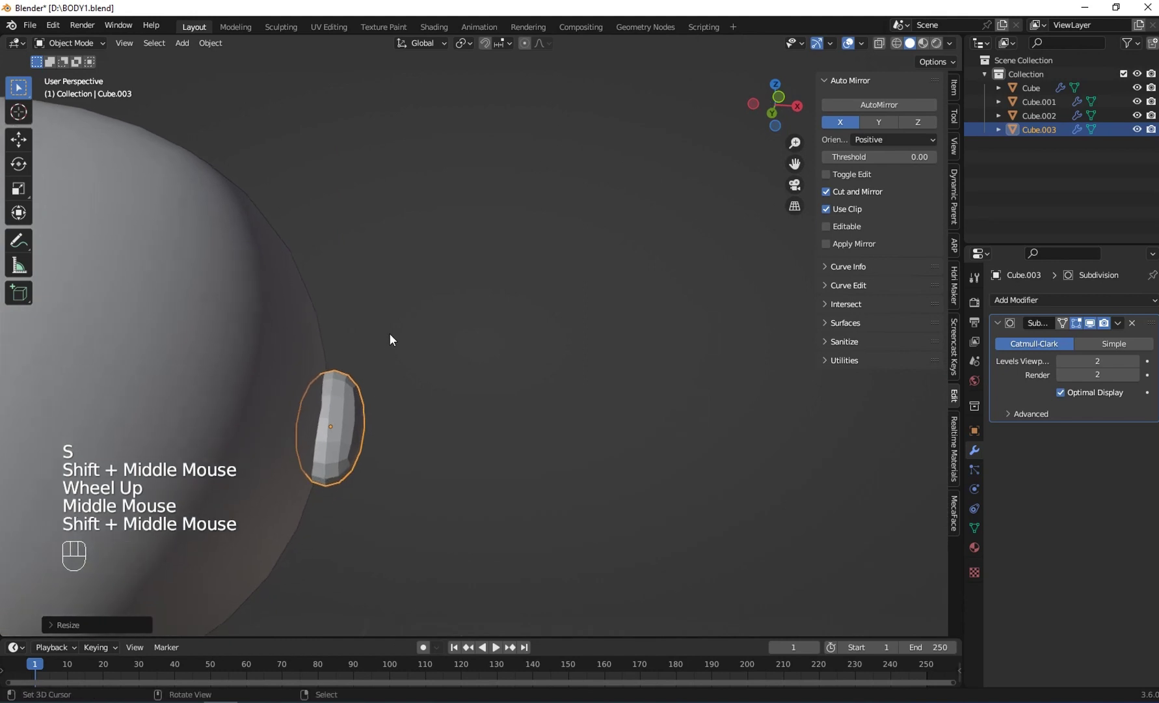
Rotate the ear about 16 degrees around Y and reposition it against the side of the head
{"action": "key", "text": "r"}
{"action": "key", "text": "x"}
{"action": "key", "text": "y"}
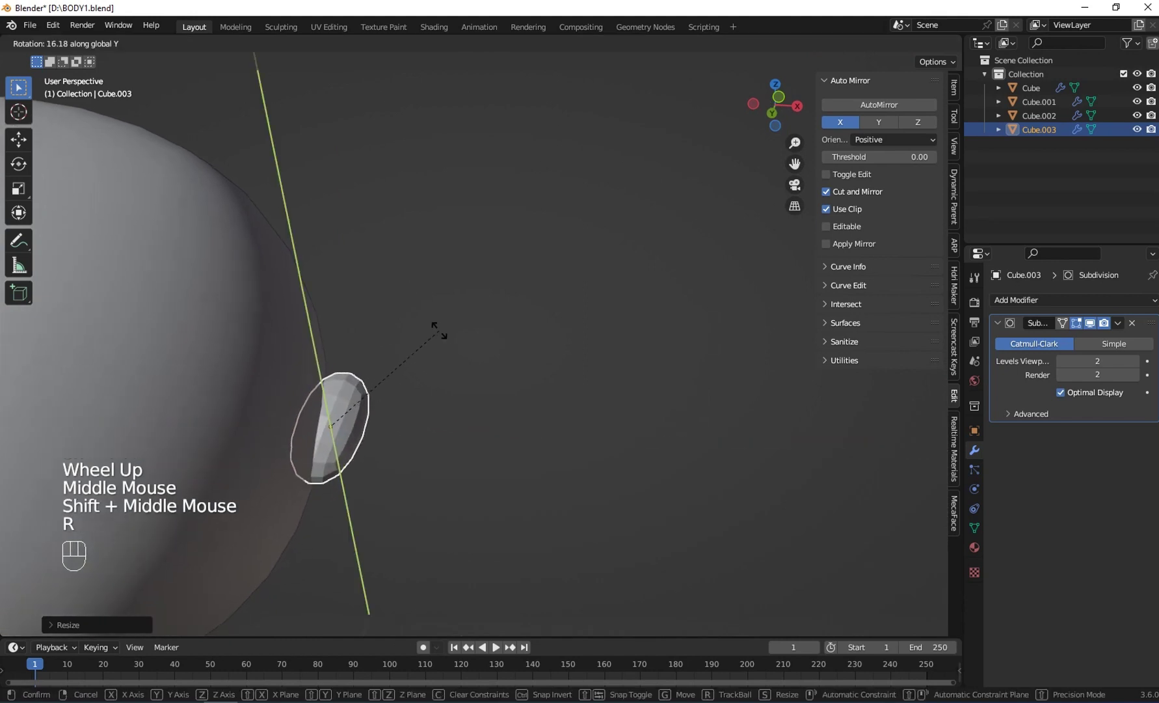
{"action": "left_click", "coordinate": [431, 328]}
{"action": "middle_click_drag", "start_coordinate": [430, 329], "coordinate": [429, 369]}
{"action": "key", "text": "g"}
{"action": "left_click", "coordinate": [408, 426]}
In Edit Mode, inset the ear's front face and push the inset face inward to form a hollow
{"action": "key", "text": "Tab"}
{"action": "left_click", "coordinate": [145, 43]}
{"action": "right_click", "coordinate": [344, 449]}
{"action": "middle_click_drag", "start_coordinate": [344, 449], "coordinate": [499, 499]}
{"action": "scroll", "coordinate": [298, 454], "scroll_direction": "down", "scroll_amount": 2}
{"action": "scroll", "coordinate": [427, 515], "scroll_direction": "up", "scroll_amount": 1}
{"action": "key", "text": "i"}
{"action": "left_click", "coordinate": [409, 495]}
{"action": "key", "text": "g"}
{"action": "left_click", "coordinate": [401, 495]}
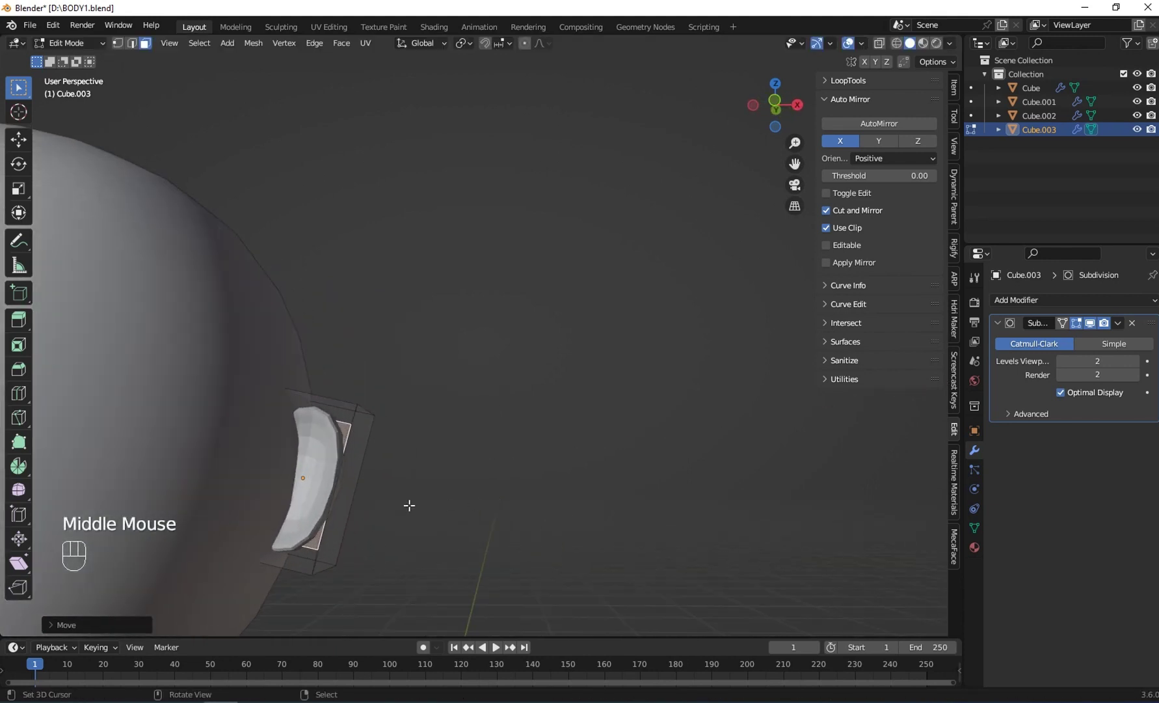
{"action": "key", "text": "a"}
{"action": "key", "text": "g"}
{"action": "right_click", "coordinate": [382, 484]}
Scale the inset face inside the ear hollow
{"action": "middle_click_drag", "start_coordinate": [382, 484], "coordinate": [525, 461]}
{"action": "scroll", "coordinate": [464, 391], "scroll_direction": "up", "scroll_amount": 2}
{"action": "key", "text": "s"}
{"action": "left_click", "coordinate": [437, 451]}
{"action": "middle_click_drag", "start_coordinate": [437, 450], "coordinate": [352, 462]}
{"action": "middle_click_drag", "start_coordinate": [433, 457], "coordinate": [388, 453]}
Move the ear's inset face about 0.04 m along Y, scale it to about 0.86 and return to Object Mode
{"action": "key", "text": "g"}
{"action": "key", "text": "y"}
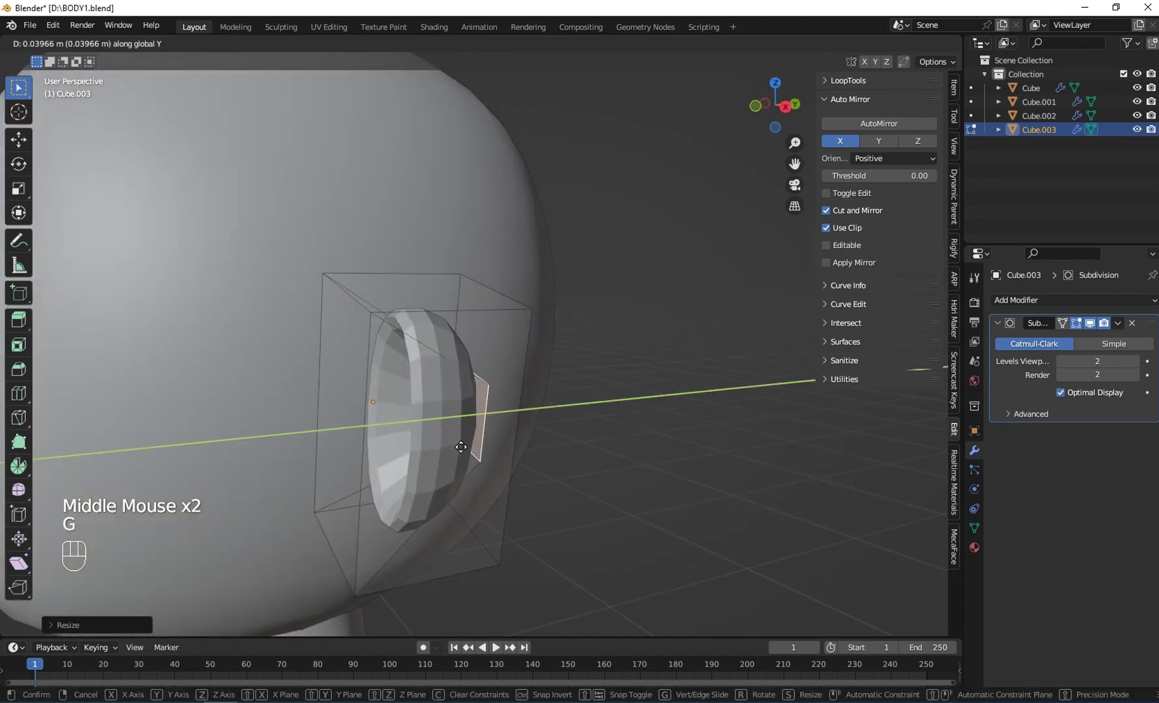
{"action": "left_click", "coordinate": [460, 447]}
{"action": "middle_click_drag", "start_coordinate": [460, 447], "coordinate": [551, 444]}
{"action": "key", "text": "s"}
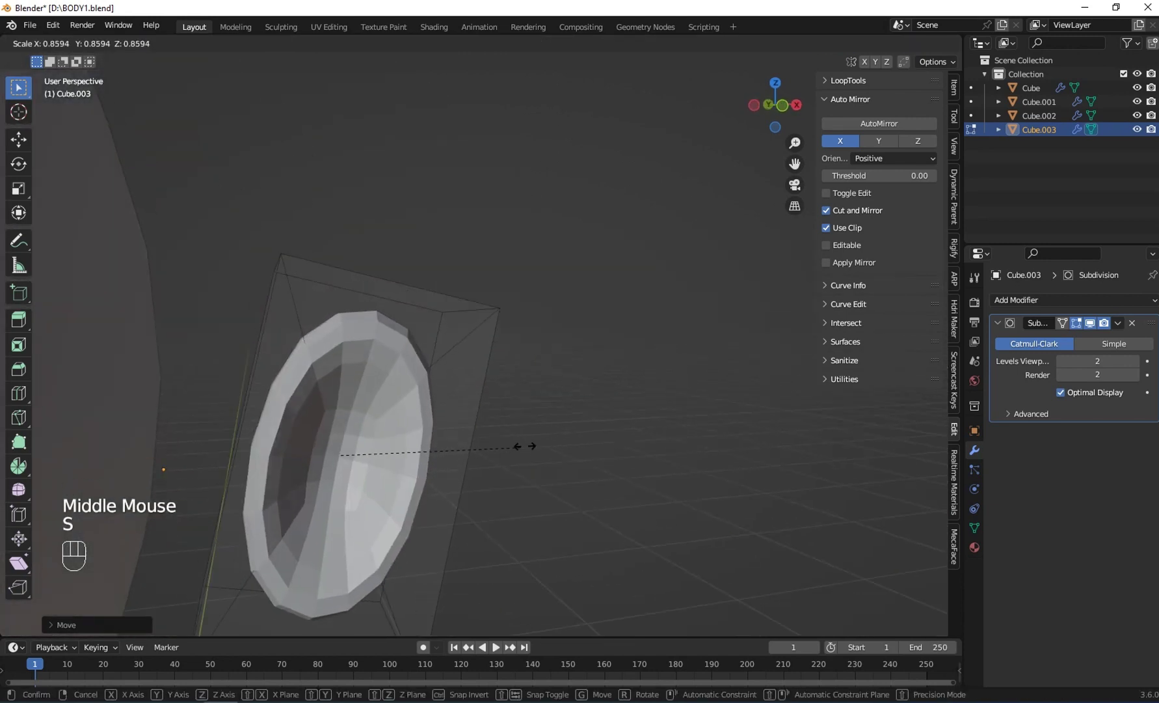
{"action": "left_click", "coordinate": [528, 447]}
{"action": "key", "text": "Tab"}
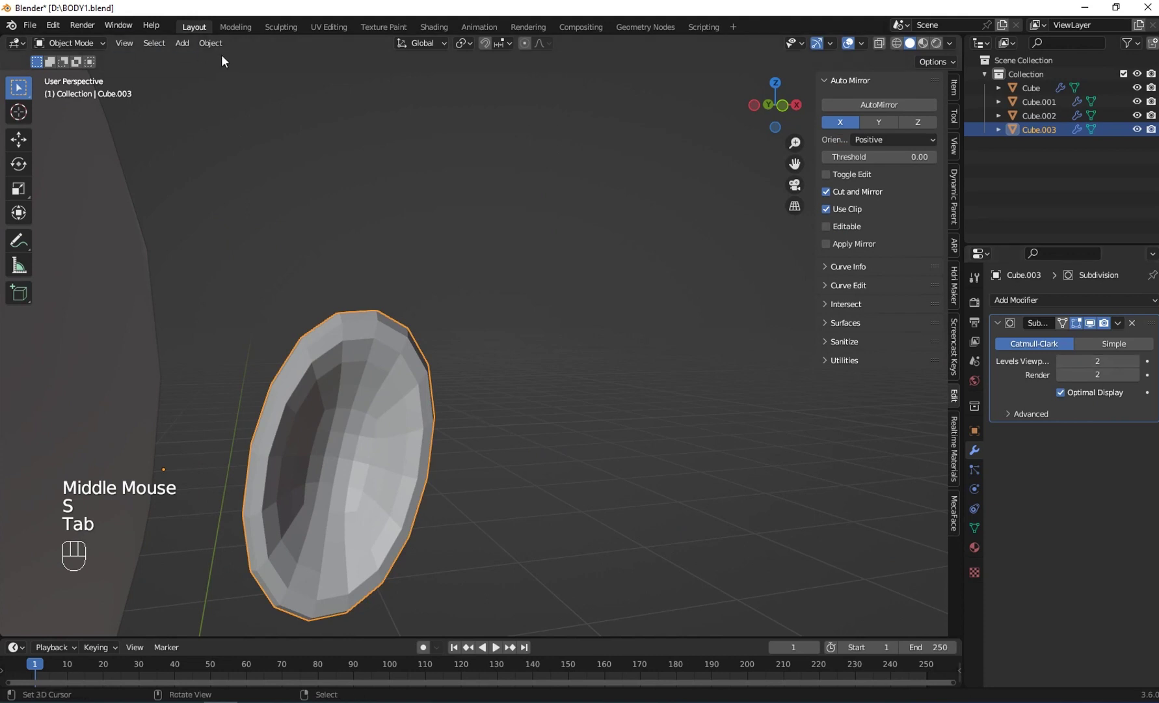
Apply Shade Smooth to the ear
{"action": "left_click", "coordinate": [211, 43]}
{"action": "left_click", "coordinate": [279, 347]}
{"action": "scroll", "coordinate": [455, 445], "scroll_direction": "down", "scroll_amount": 2}
{"action": "middle_click_drag", "start_coordinate": [456, 445], "coordinate": [520, 443]}
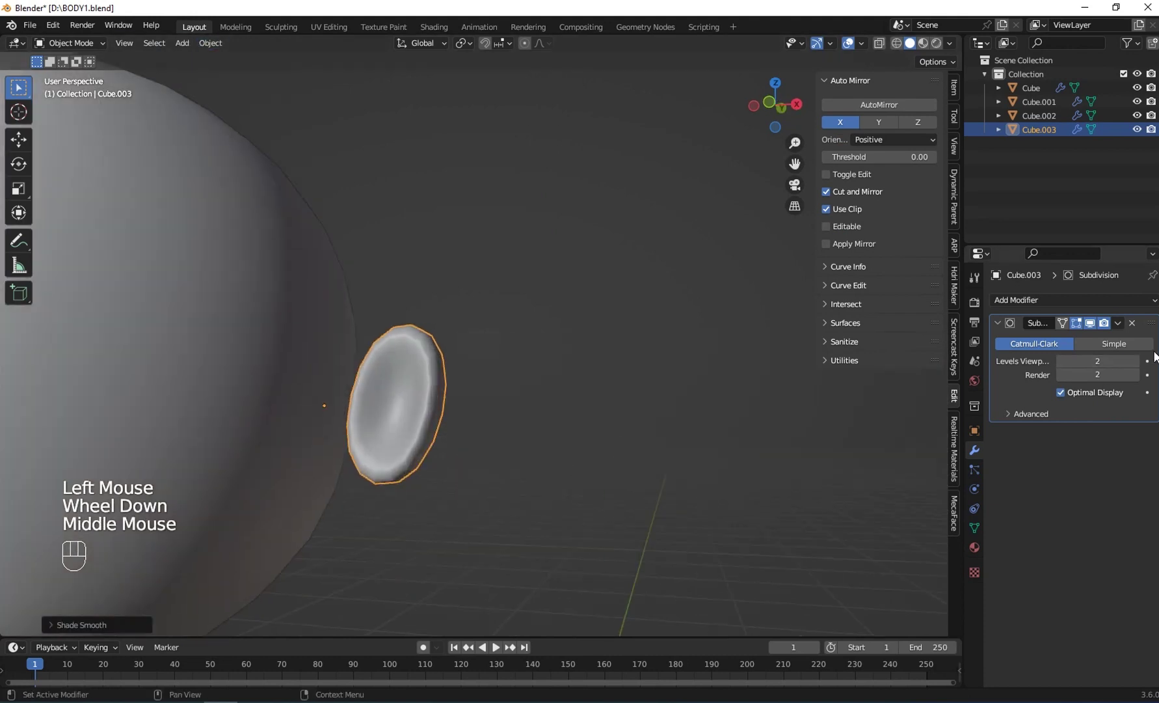
Set the ear's viewport subdivision level to 3 and move the ear along X against the head
{"action": "left_click", "coordinate": [1133, 361]}
{"action": "middle_click_drag", "start_coordinate": [501, 397], "coordinate": [348, 395]}
{"action": "scroll", "coordinate": [521, 404], "scroll_direction": "down", "scroll_amount": 3}
{"action": "key", "text": "g"}
{"action": "key", "text": "x"}
{"action": "left_click", "coordinate": [490, 408]}
{"action": "scroll", "coordinate": [534, 381], "scroll_direction": "up", "scroll_amount": 1}
Rotate the ear and reposition it so it sits against the side of the head
{"action": "middle_click_drag", "start_coordinate": [534, 381], "coordinate": [422, 356]}
{"action": "scroll", "coordinate": [466, 384], "scroll_direction": "up", "scroll_amount": 2}
{"action": "scroll", "coordinate": [479, 336], "scroll_direction": "down", "scroll_amount": 2}
{"action": "key", "text": "r"}
{"action": "left_click", "coordinate": [530, 311]}
{"action": "scroll", "coordinate": [453, 365], "scroll_direction": "up", "scroll_amount": 1}
{"action": "key", "text": "g"}
{"action": "left_click", "coordinate": [447, 395]}
{"action": "middle_click_drag", "start_coordinate": [240, 389], "coordinate": [501, 405]}
{"action": "scroll", "coordinate": [445, 388], "scroll_direction": "down", "scroll_amount": 1}
{"action": "key", "text": "g"}
{"action": "left_click", "coordinate": [488, 424]}
{"action": "scroll", "coordinate": [490, 421], "scroll_direction": "down", "scroll_amount": 1}
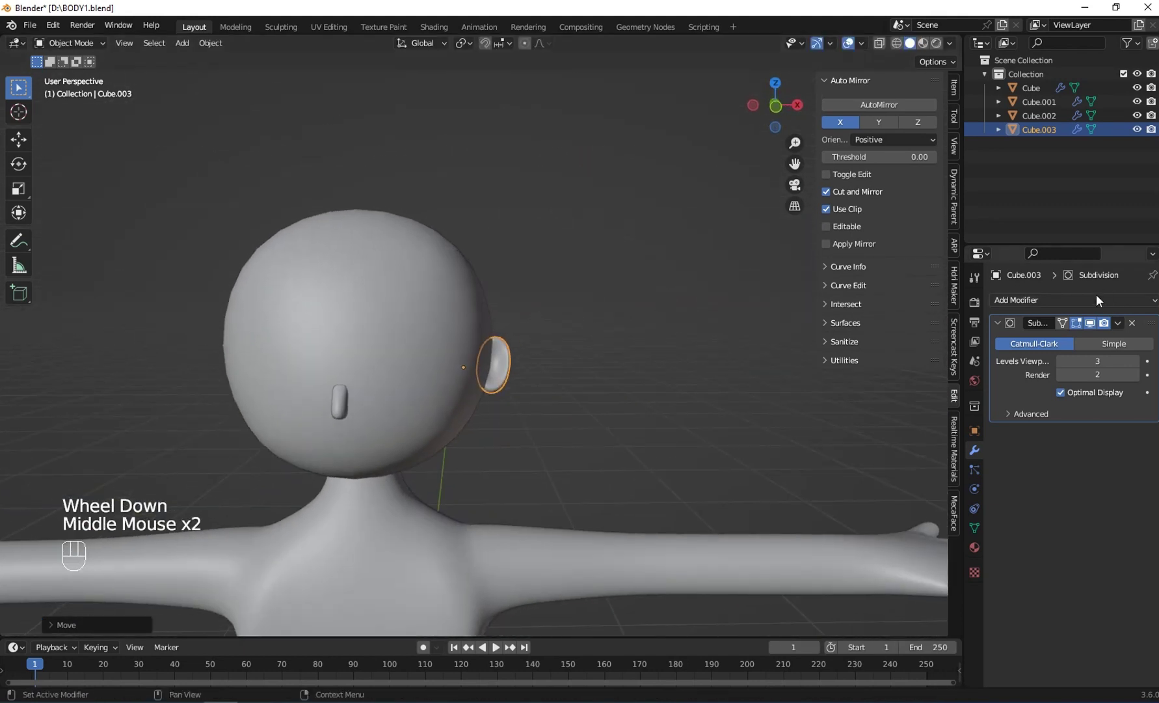
{"action": "left_click", "coordinate": [1060, 291]}
{"action": "left_click", "coordinate": [1057, 298]}
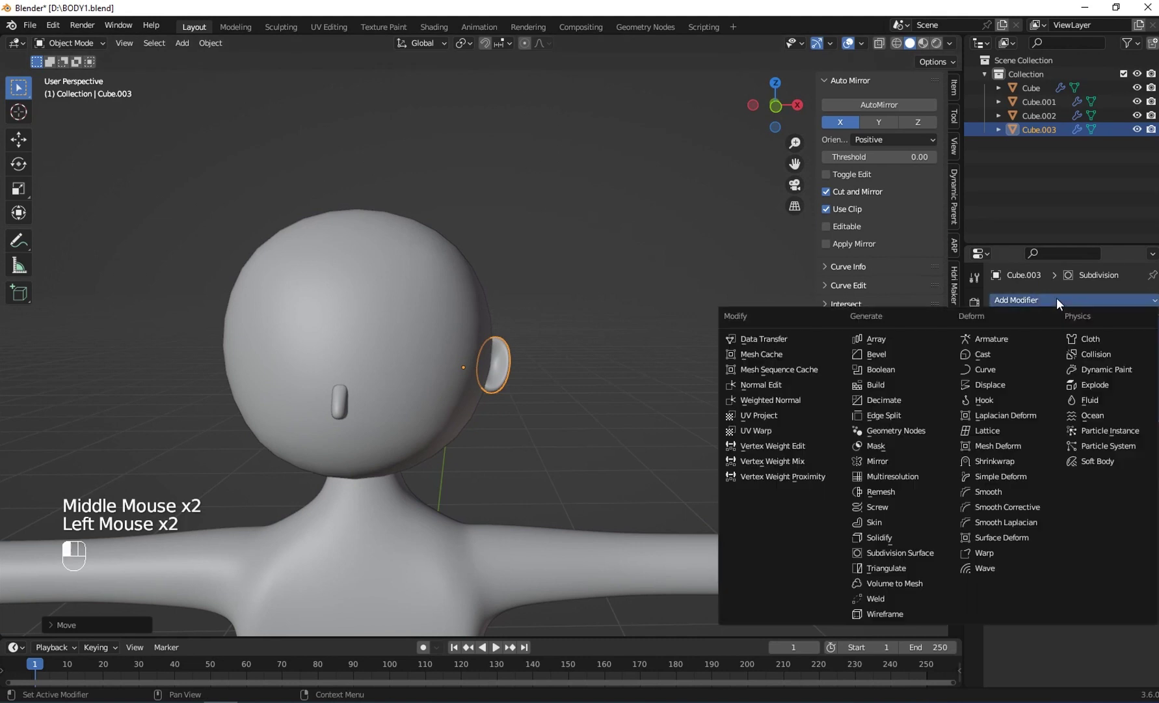
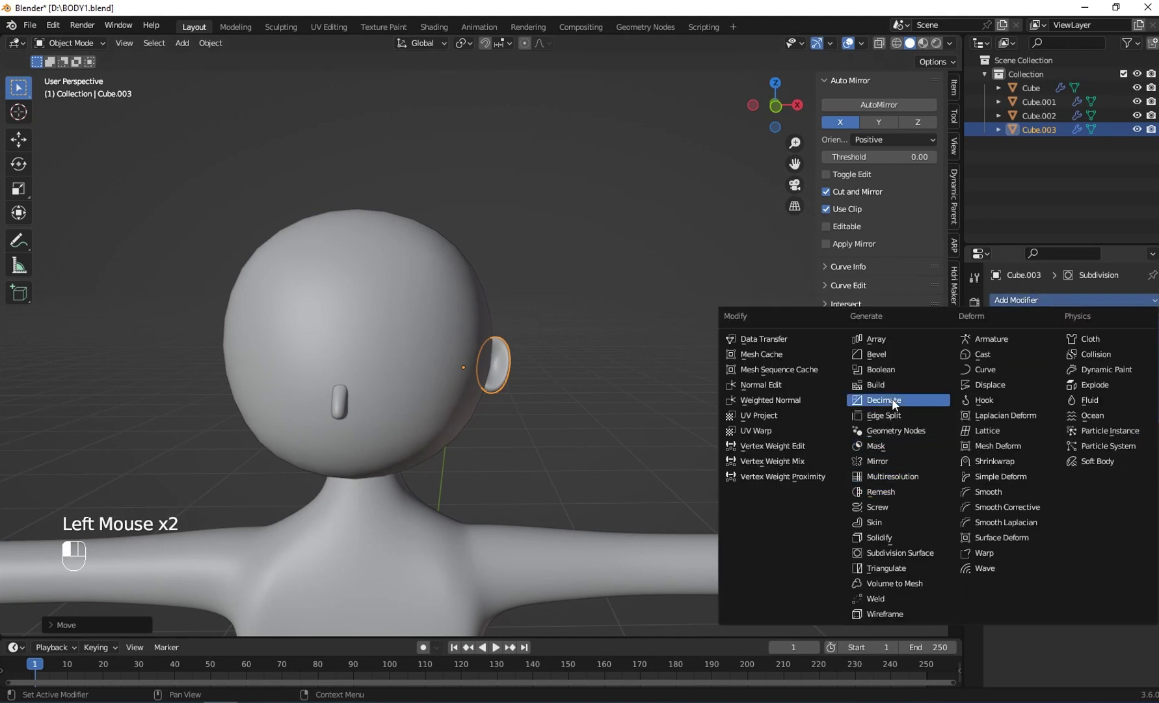
{"action": "left_click", "coordinate": [873, 460]}
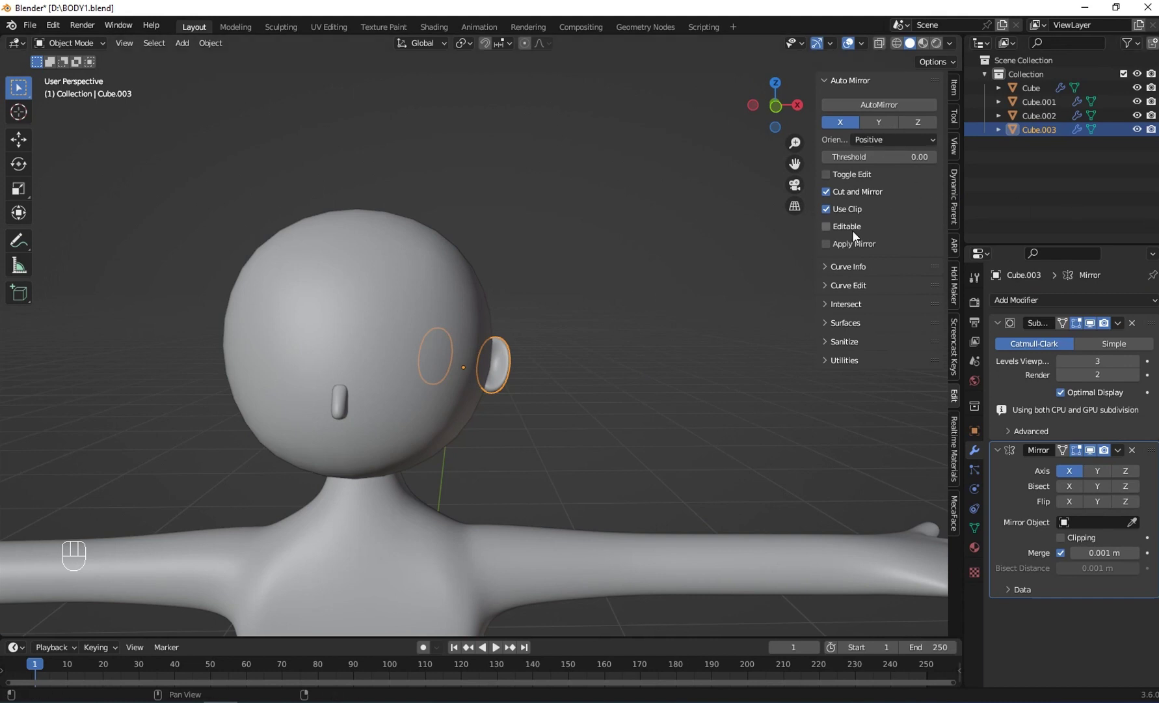
{"action": "key", "text": "x"}
{"action": "left_click", "coordinate": [697, 270]}
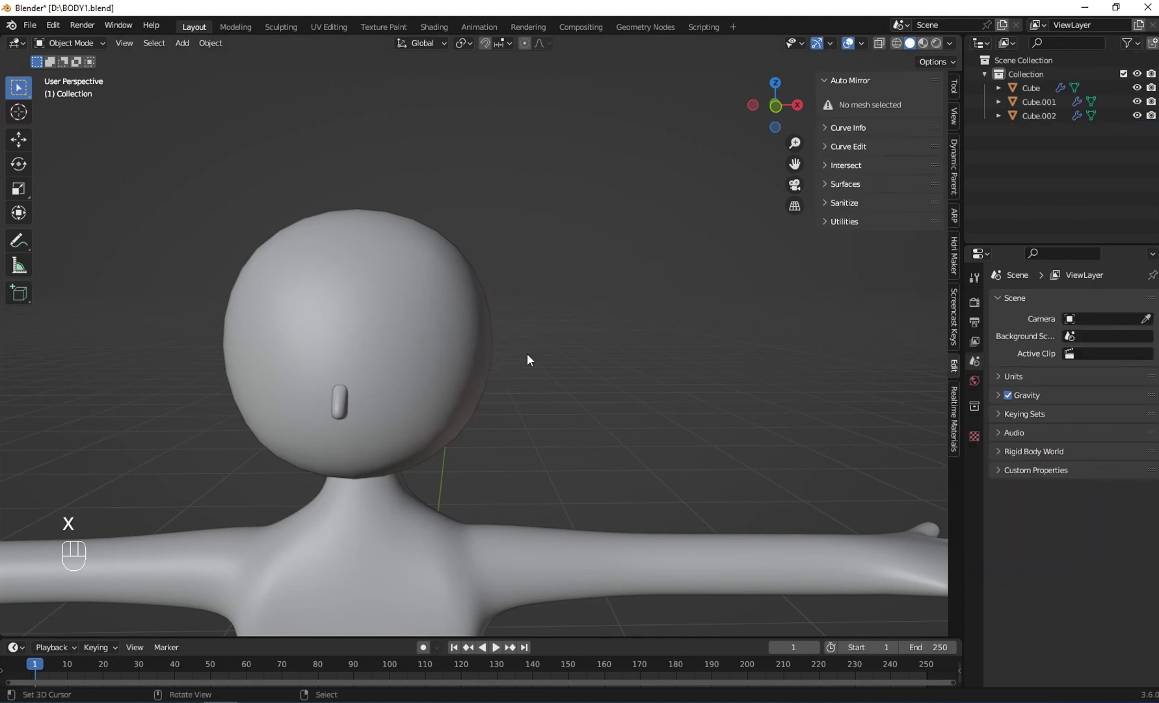
{"action": "key", "text": "ctrl+z"}
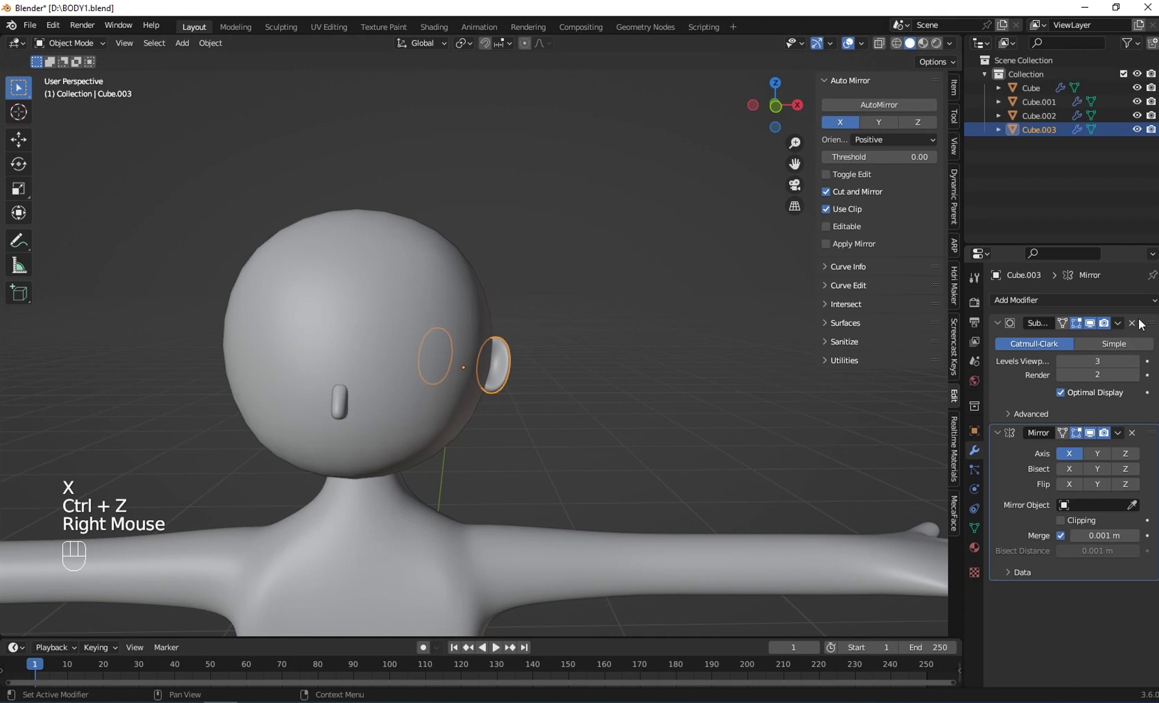
{"action": "left_click", "coordinate": [1132, 433]}
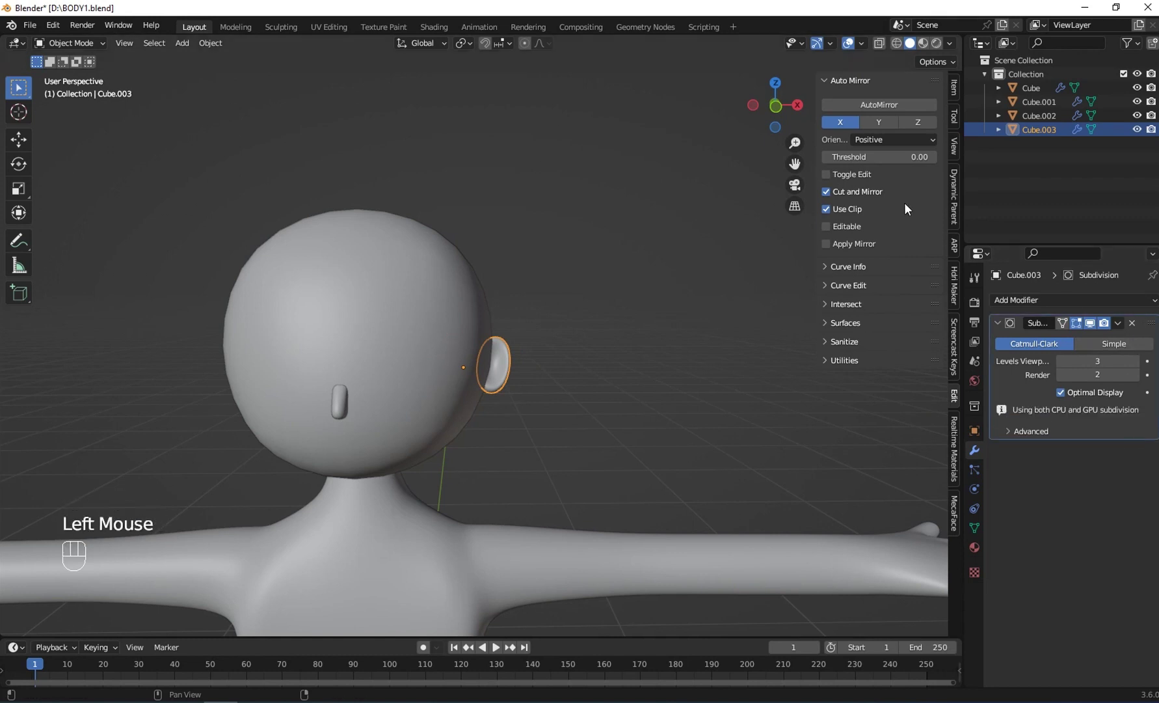
Mirror the ear across X to the opposite side of the head with AutoMirror
{"action": "left_click", "coordinate": [892, 106]}
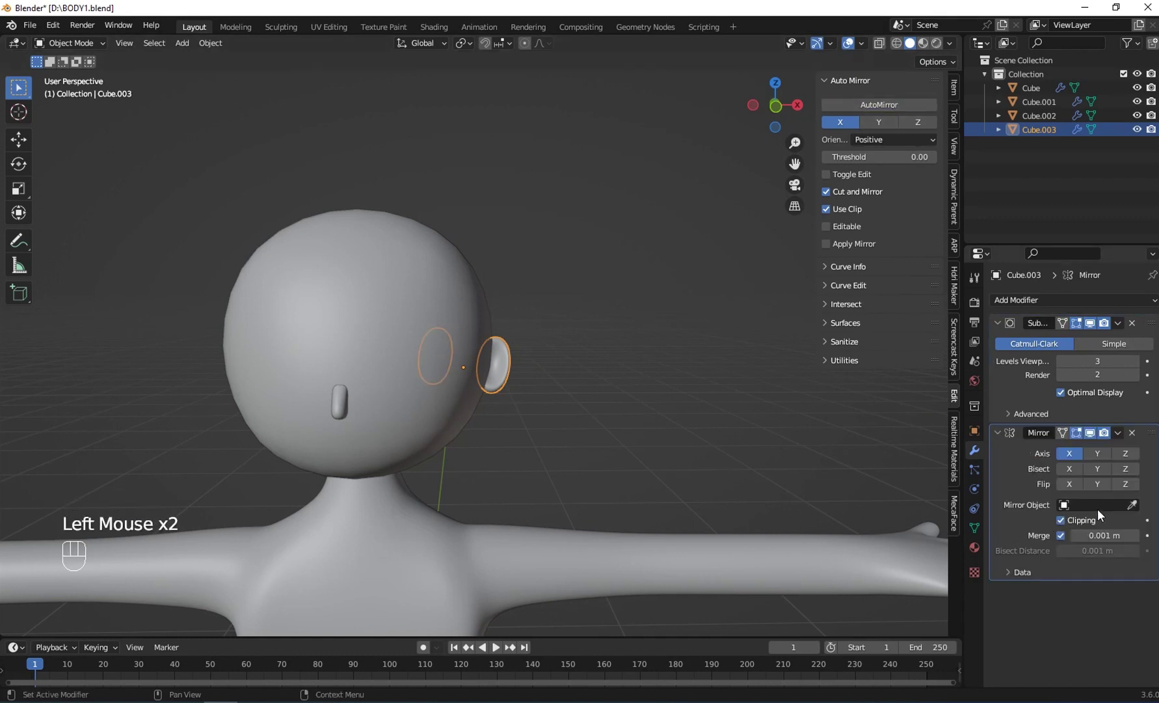
{"action": "middle_click_drag", "start_coordinate": [355, 259], "coordinate": [369, 387]}
{"action": "right_click", "coordinate": [368, 383]}
{"action": "scroll", "coordinate": [367, 383], "scroll_direction": "down", "scroll_amount": 1}
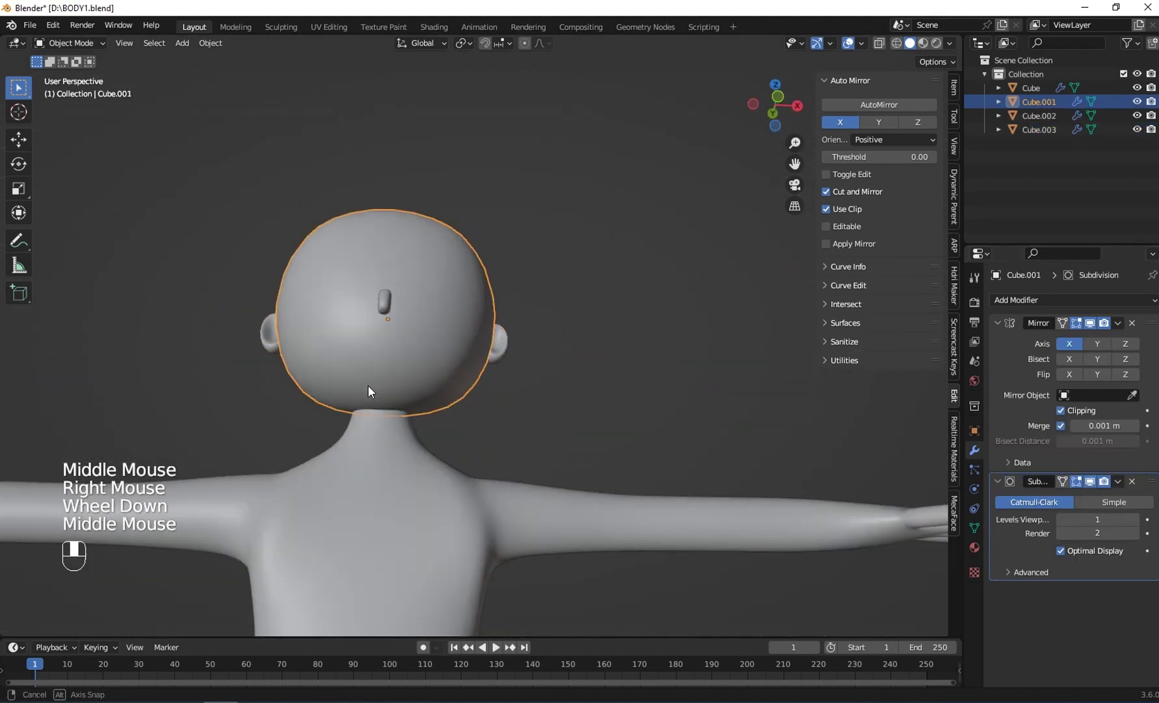
In front view, snap the 3D cursor to the nose and add a Bezier circle there
{"action": "key", "text": "KP_1"}
{"action": "scroll", "coordinate": [369, 449], "scroll_direction": "up", "scroll_amount": 2}
{"action": "scroll", "coordinate": [372, 457], "scroll_direction": "down", "scroll_amount": 2}
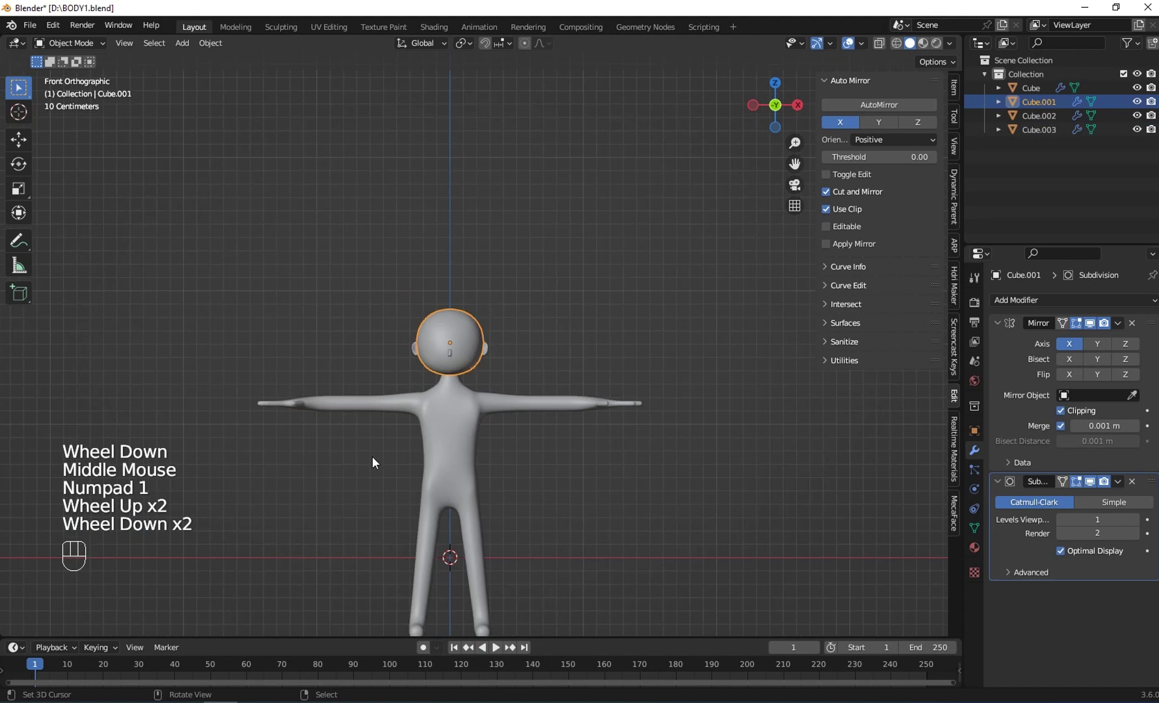
{"action": "key", "text": "shift+a"}
{"action": "scroll", "coordinate": [396, 405], "scroll_direction": "up", "scroll_amount": 2}
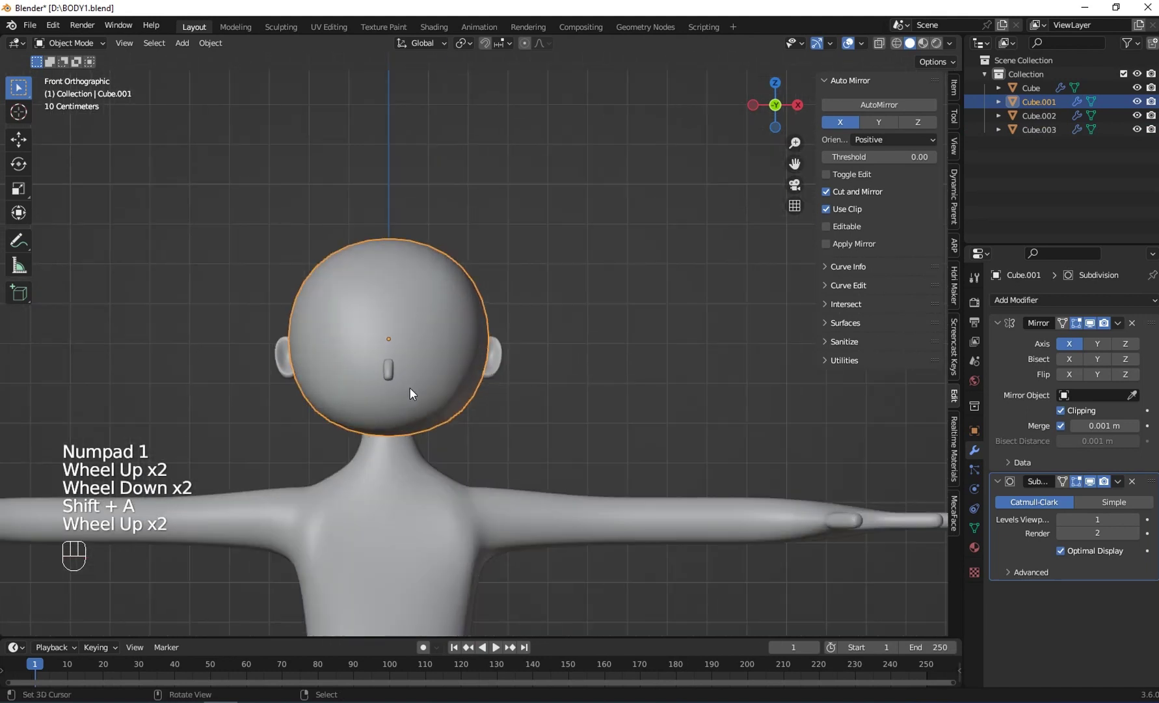
{"action": "right_click", "coordinate": [410, 388]}
{"action": "right_click", "coordinate": [391, 374]}
{"action": "key", "text": "shift+s"}
{"action": "key", "text": "shift+a"}
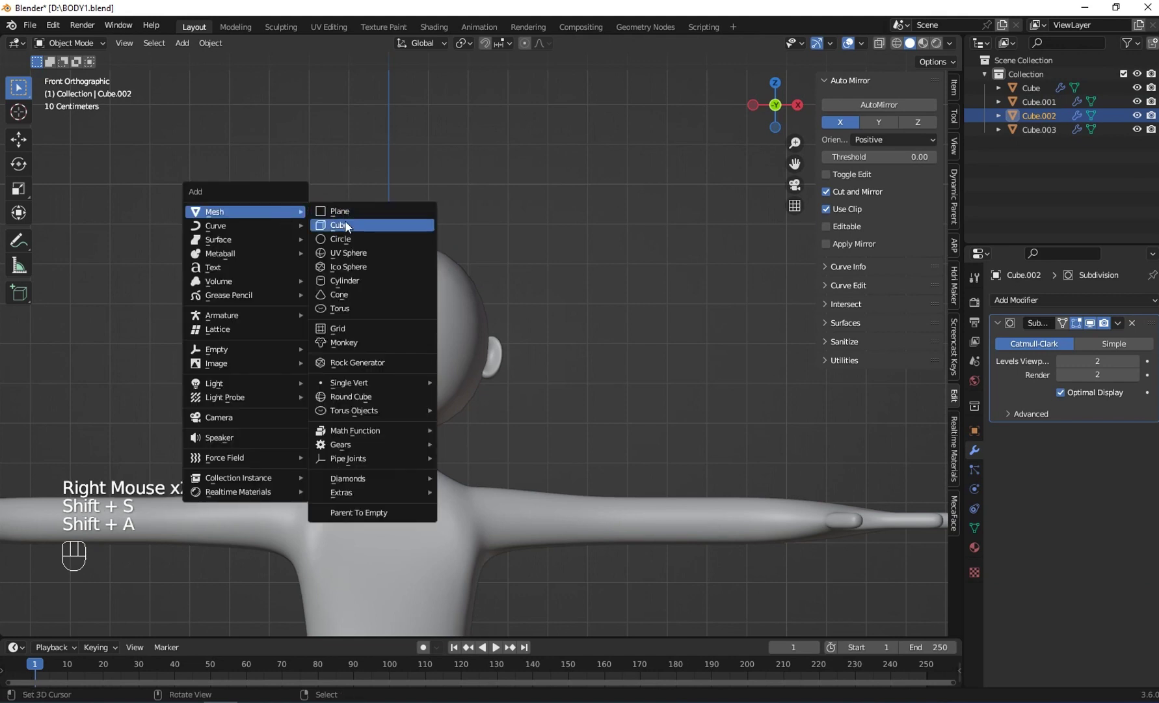
{"action": "mouse_move", "coordinate": [217, 226]}
{"action": "left_click", "coordinate": [375, 237]}
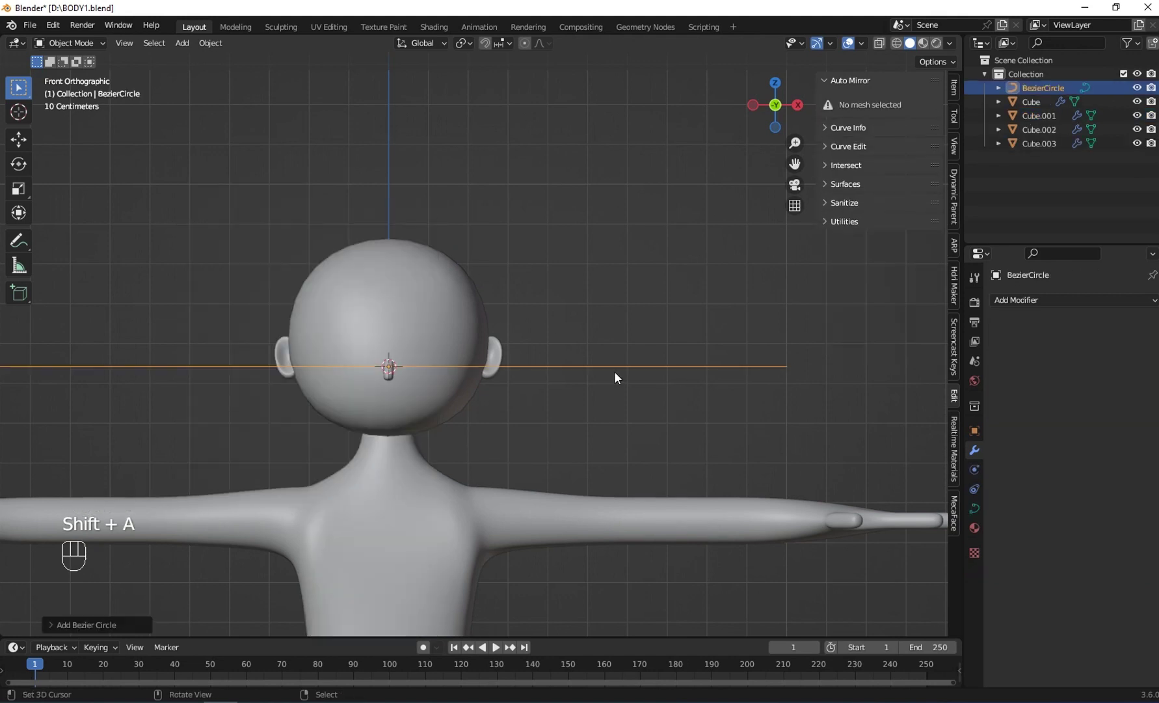
Rotate the Bezier circle 90° about X and scale it to about 0.085
{"action": "type", "text": "rx90"}
{"action": "left_click", "coordinate": [513, 402]}
{"action": "key", "text": "s"}
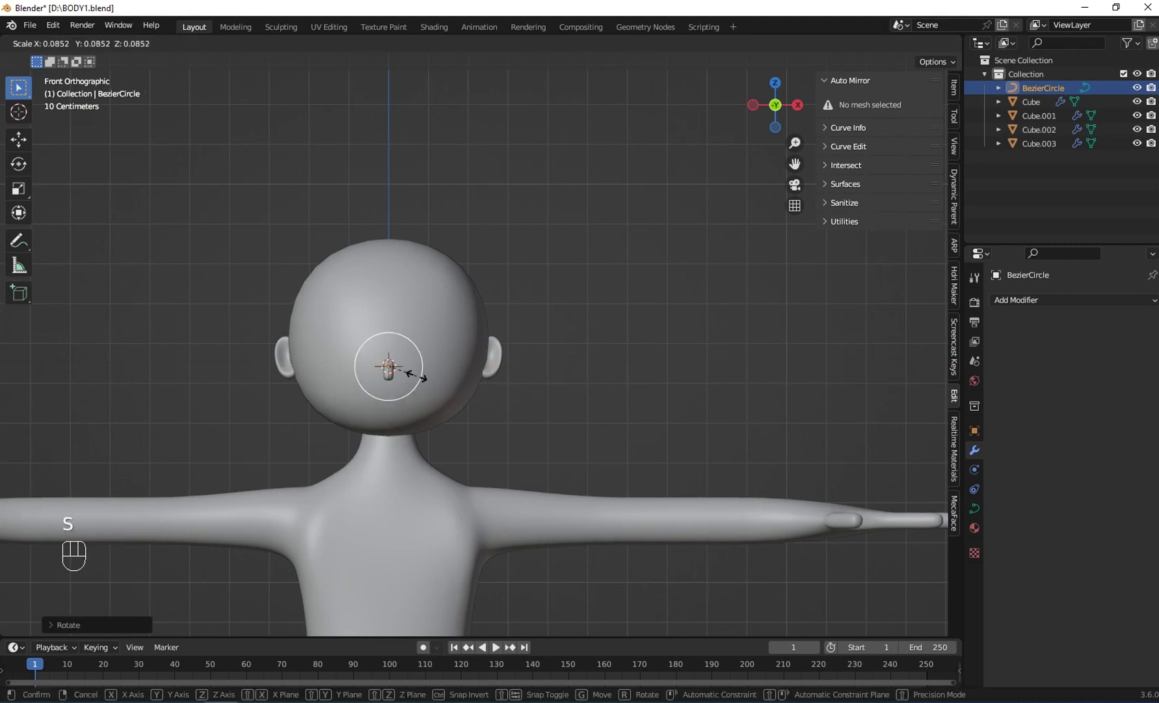
{"action": "left_click", "coordinate": [415, 375]}
Move the circle down to the mouth area below the nose and scale it down further
{"action": "scroll", "coordinate": [415, 375], "scroll_direction": "up", "scroll_amount": 2}
{"action": "scroll", "coordinate": [416, 375], "scroll_direction": "up", "scroll_amount": 1}
{"action": "key", "text": "g"}
{"action": "left_click", "coordinate": [381, 376]}
{"action": "key", "text": "s"}
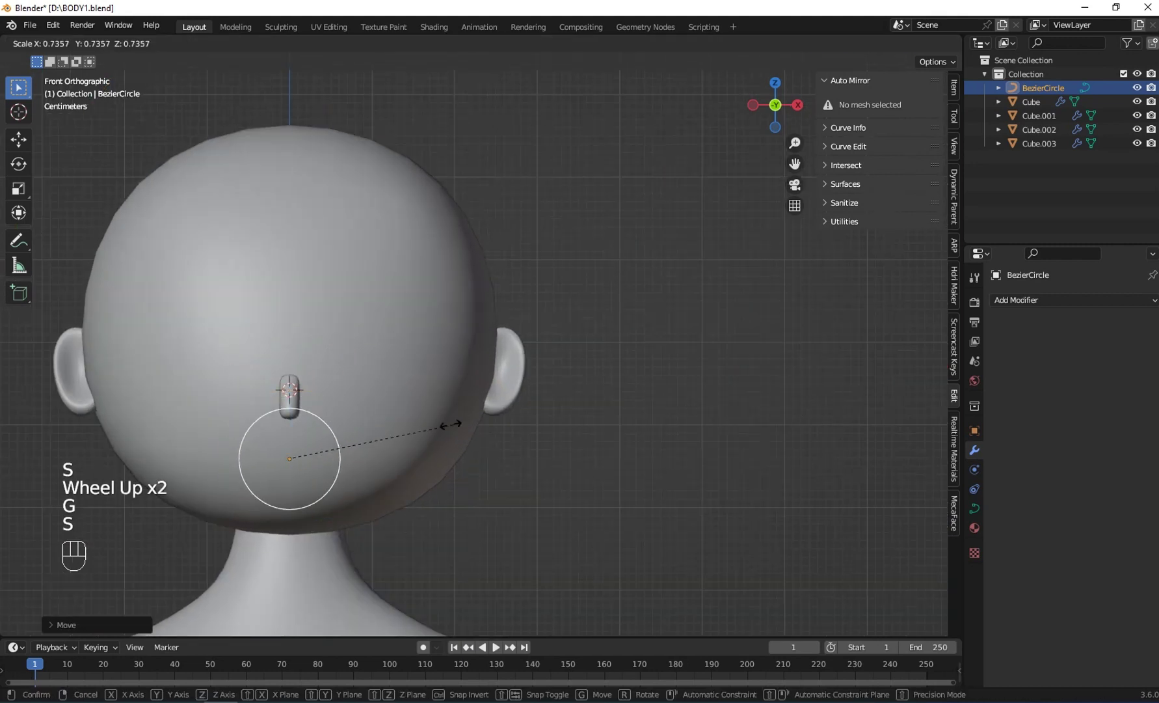
{"action": "left_click", "coordinate": [400, 427], "text": "shift"}
In Edit Mode, lower the circle's top control point about 0.071 m along Z to form a smile, and return to Object Mode
{"action": "key", "text": "Tab"}
{"action": "middle_click_drag", "start_coordinate": [401, 429], "coordinate": [392, 275], "text": "shift"}
{"action": "scroll", "coordinate": [475, 354], "scroll_direction": "up", "scroll_amount": 2}
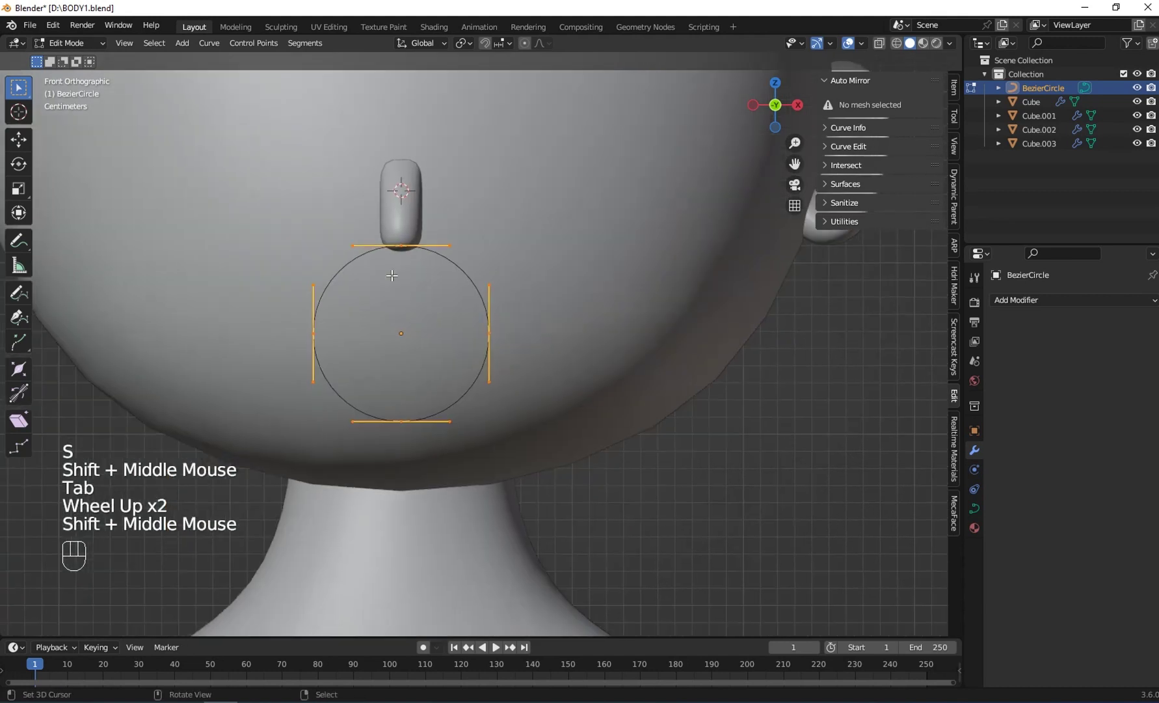
{"action": "right_click", "coordinate": [404, 244]}
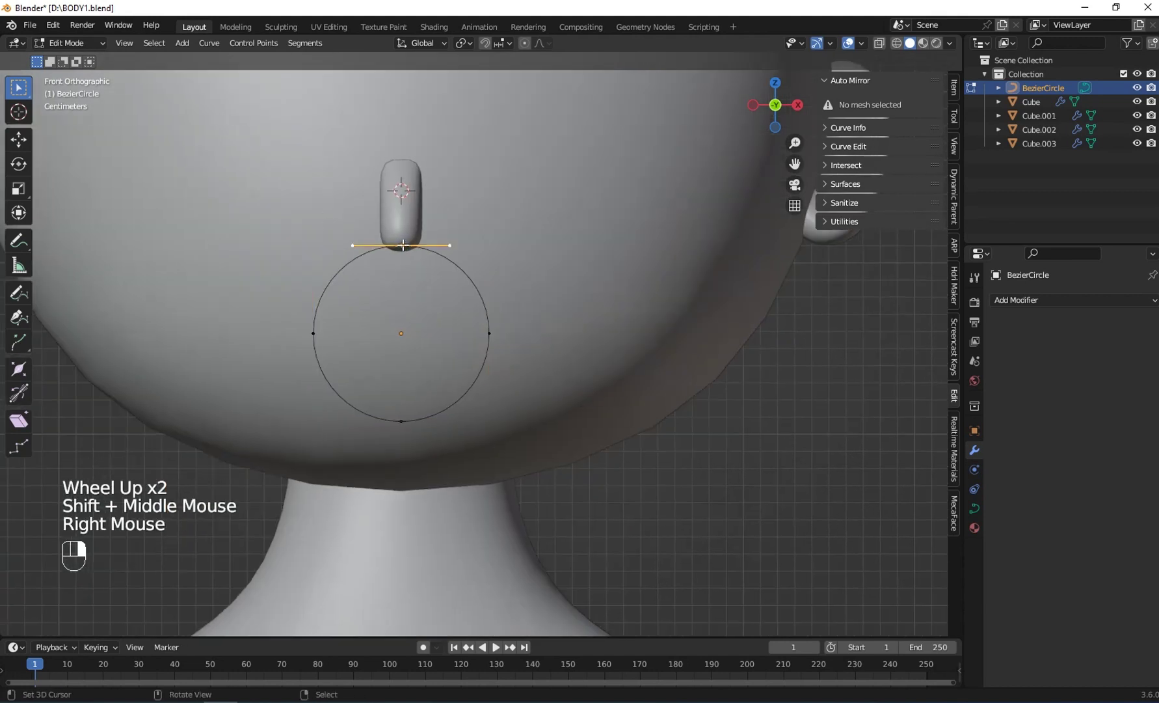
{"action": "key", "text": "g"}
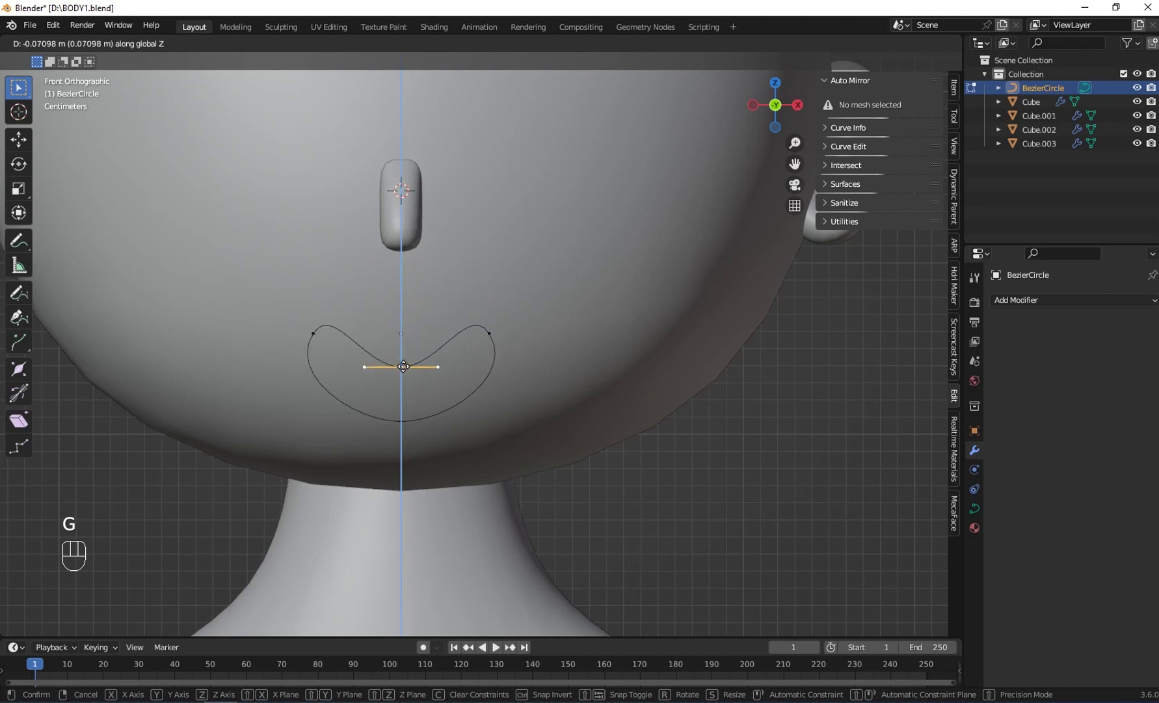
{"action": "left_click", "coordinate": [404, 366]}
{"action": "key", "text": "Tab"}
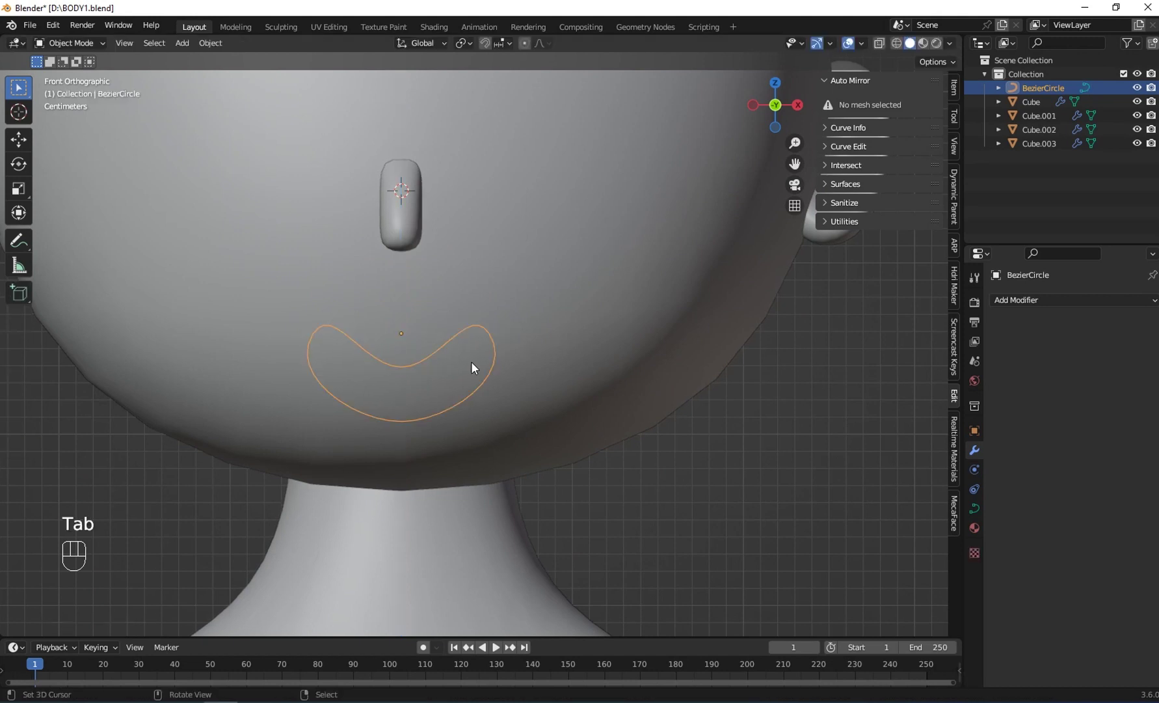
In the mouth curve's geometry settings, set the round bevel depth to 0.15 m
{"action": "left_click", "coordinate": [969, 505]}
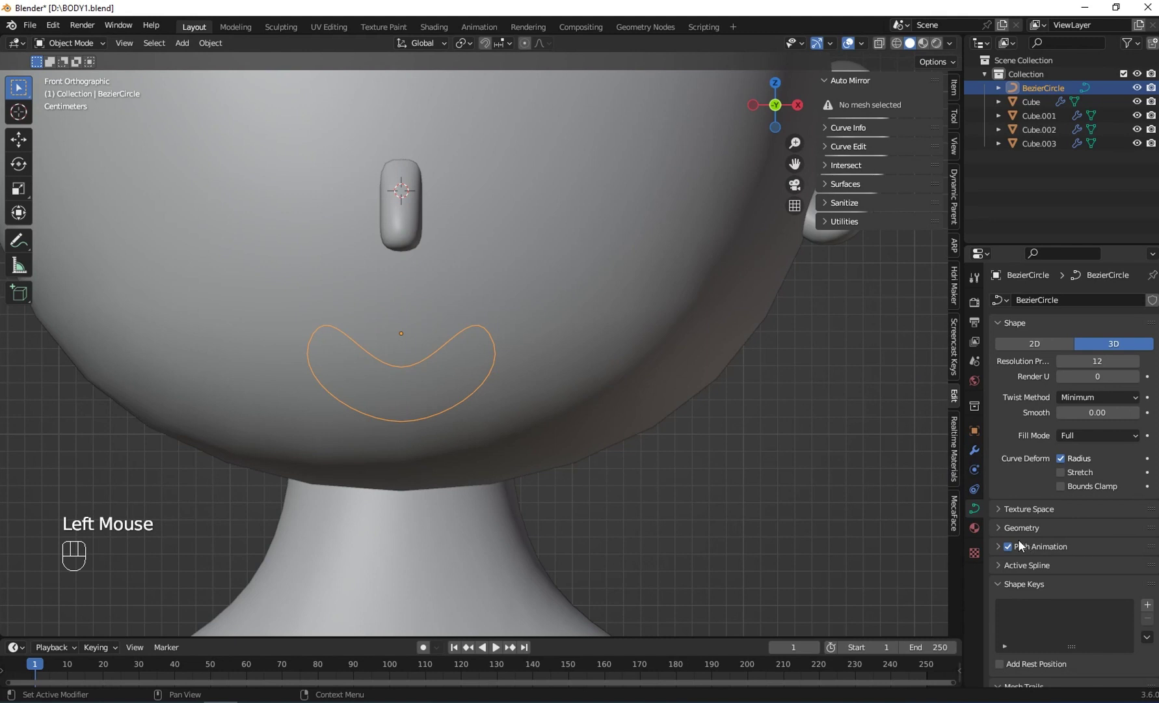
{"action": "scroll", "coordinate": [1004, 572], "scroll_direction": "down", "scroll_amount": 2}
{"action": "double_click", "coordinate": [1017, 469]}
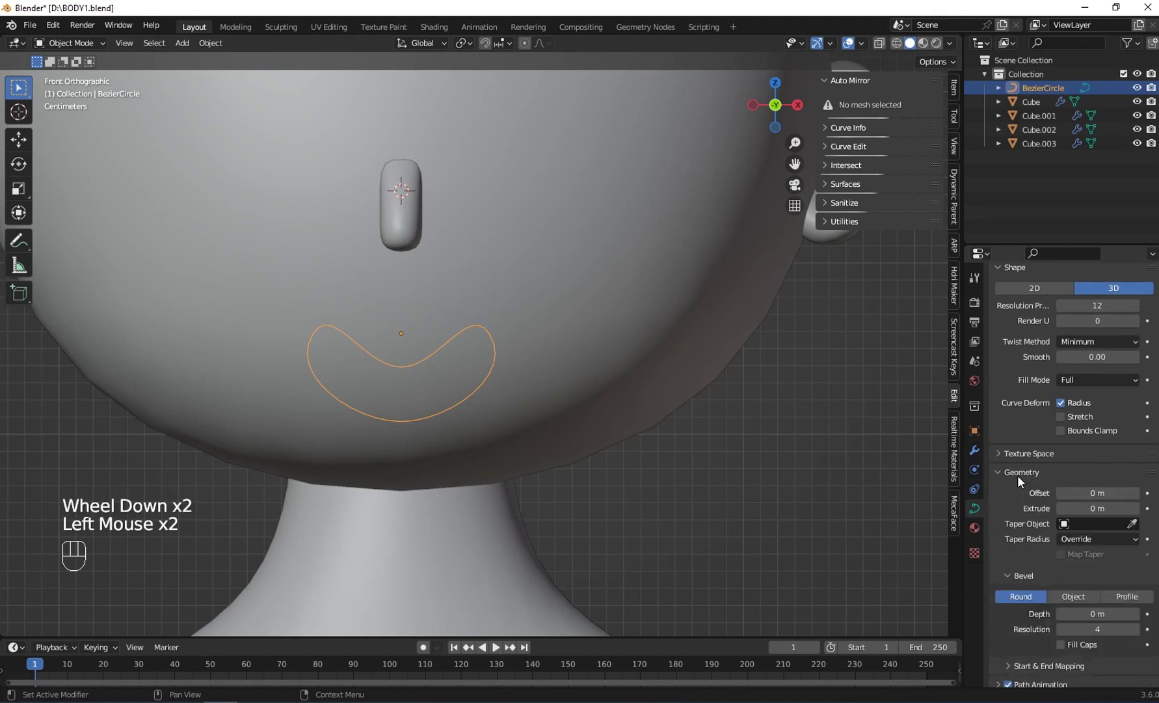
{"action": "left_click_drag", "start_coordinate": [1099, 616], "coordinate": [1129, 615]}
Move the mouth curve about 0.09 m along Y into the face surface
{"action": "middle_click_drag", "start_coordinate": [722, 391], "coordinate": [504, 283]}
{"action": "scroll", "coordinate": [398, 327], "scroll_direction": "down", "scroll_amount": 4}
{"action": "middle_click_drag", "start_coordinate": [504, 283], "coordinate": [381, 267]}
{"action": "middle_click_drag", "start_coordinate": [380, 358], "coordinate": [449, 353]}
{"action": "key", "text": "g"}
{"action": "key", "text": "y"}
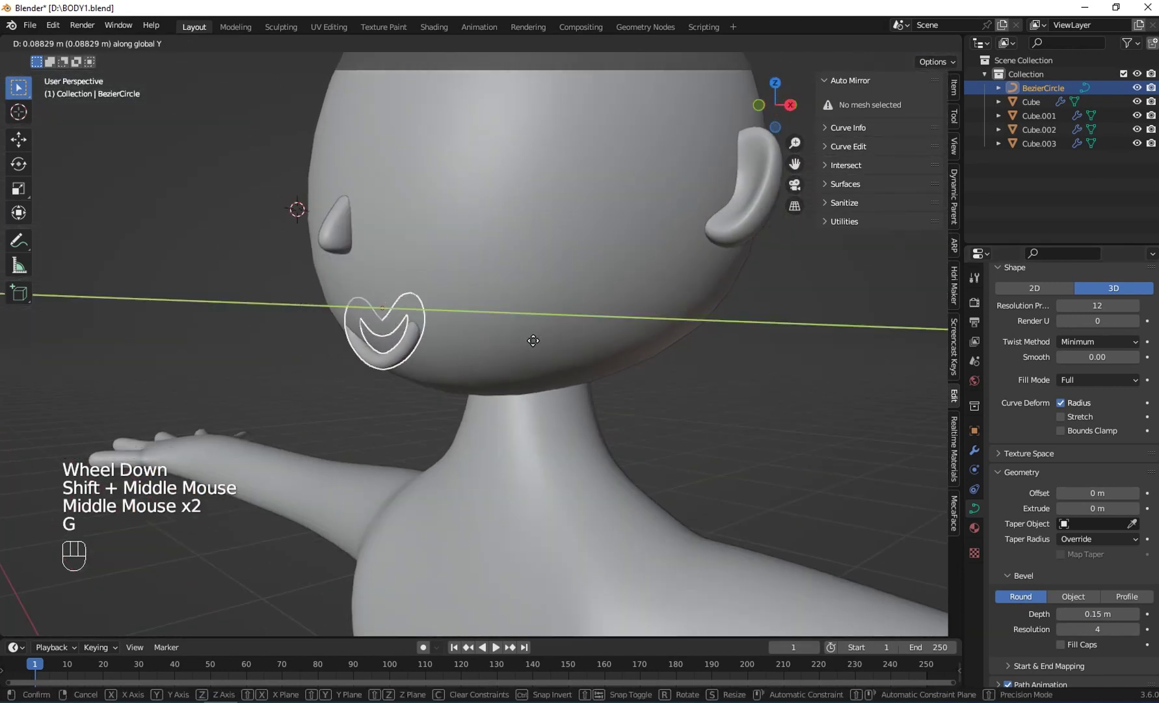
{"action": "left_click", "coordinate": [526, 341]}
Raise the mouth curve along Z and shift it about -0.01 m along Y
{"action": "middle_click_drag", "start_coordinate": [526, 341], "coordinate": [465, 354]}
{"action": "key", "text": "g"}
{"action": "key", "text": "z"}
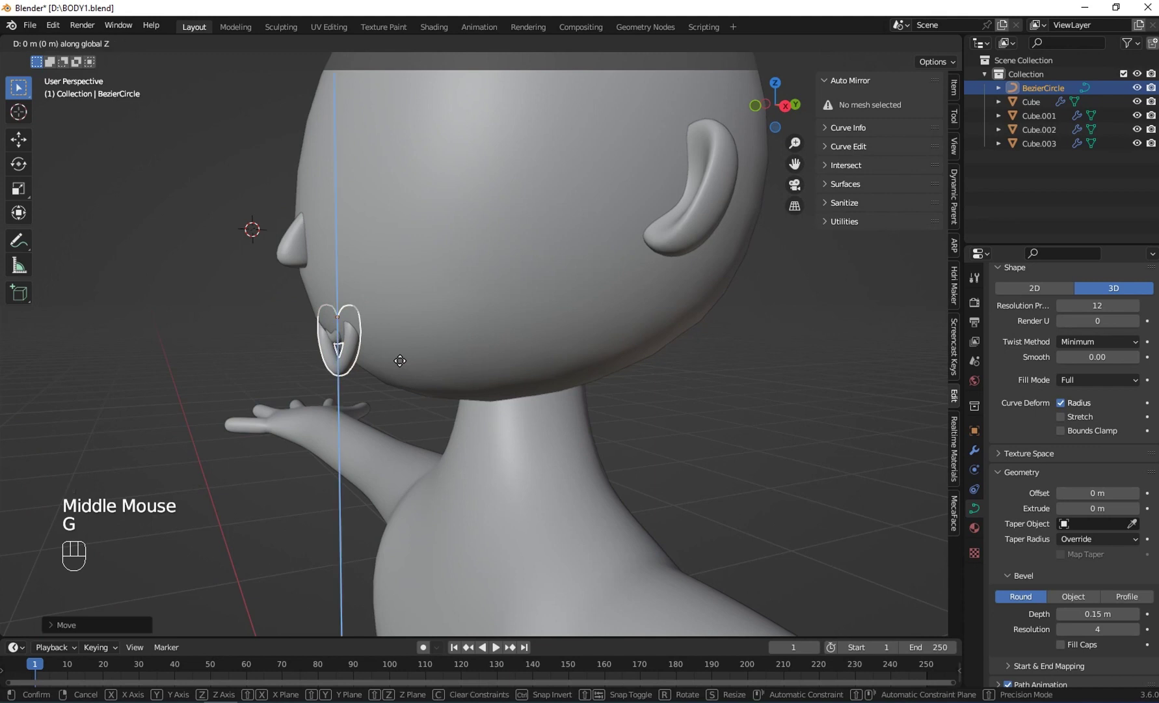
{"action": "left_click", "coordinate": [399, 338]}
{"action": "key", "text": "g"}
{"action": "key", "text": "y"}
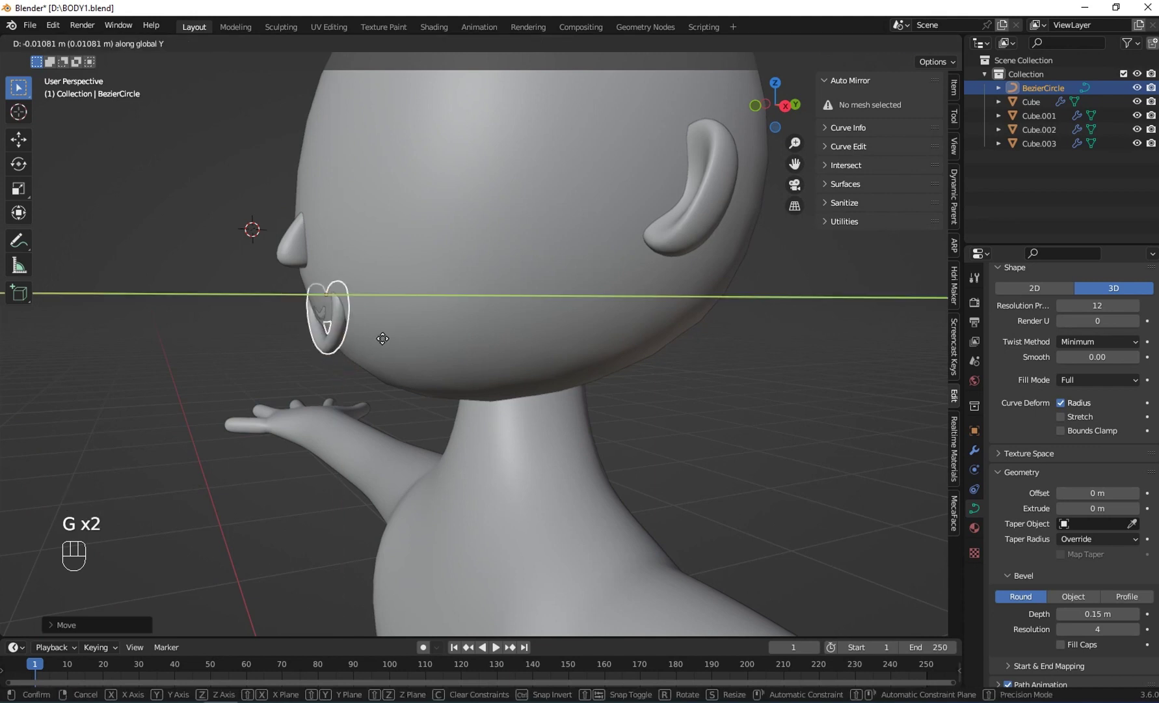
{"action": "left_click", "coordinate": [383, 338]}
In Edit Mode, move the mouth's bottom control point along Y toward the chin surface
{"action": "middle_click_drag", "start_coordinate": [382, 338], "coordinate": [254, 355]}
{"action": "key", "text": "Tab"}
{"action": "scroll", "coordinate": [359, 340], "scroll_direction": "up", "scroll_amount": 1}
{"action": "right_click", "coordinate": [241, 345]}
{"action": "scroll", "coordinate": [254, 354], "scroll_direction": "up", "scroll_amount": 2}
{"action": "key", "text": "g"}
{"action": "key", "text": "x"}
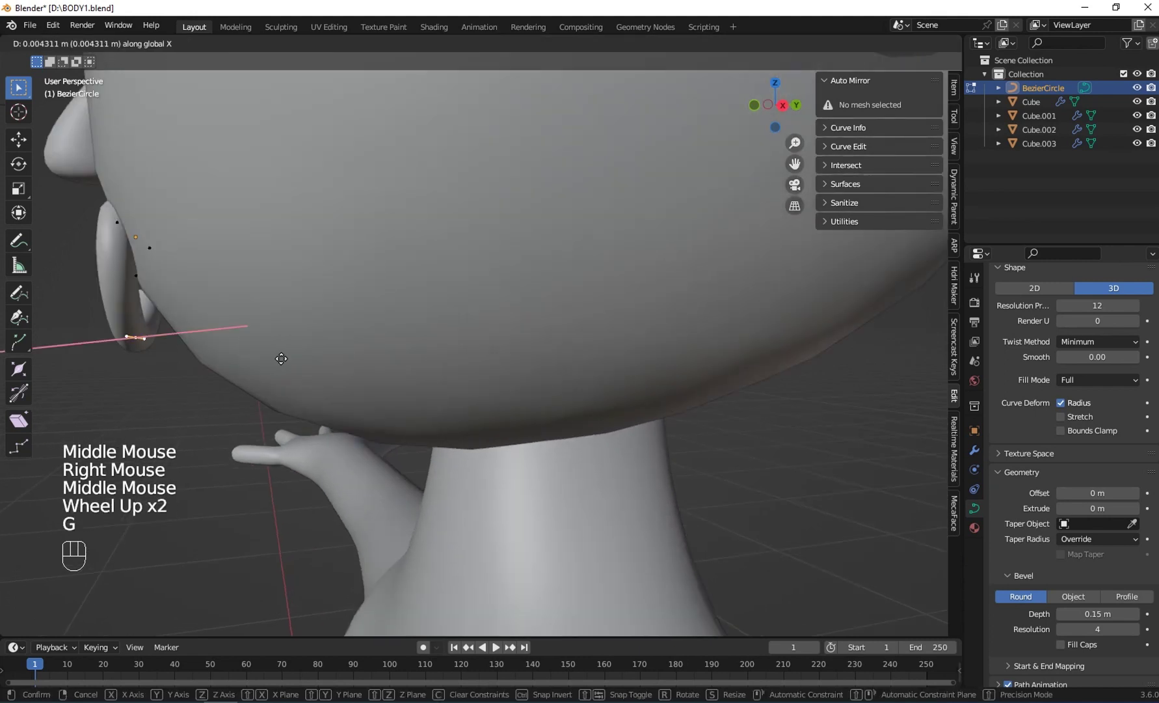
{"action": "key", "text": "y"}
{"action": "left_click", "coordinate": [267, 344]}
Raise the upper lip's middle control point along Z
{"action": "middle_click_drag", "start_coordinate": [266, 344], "coordinate": [360, 363]}
{"action": "right_click", "coordinate": [510, 241]}
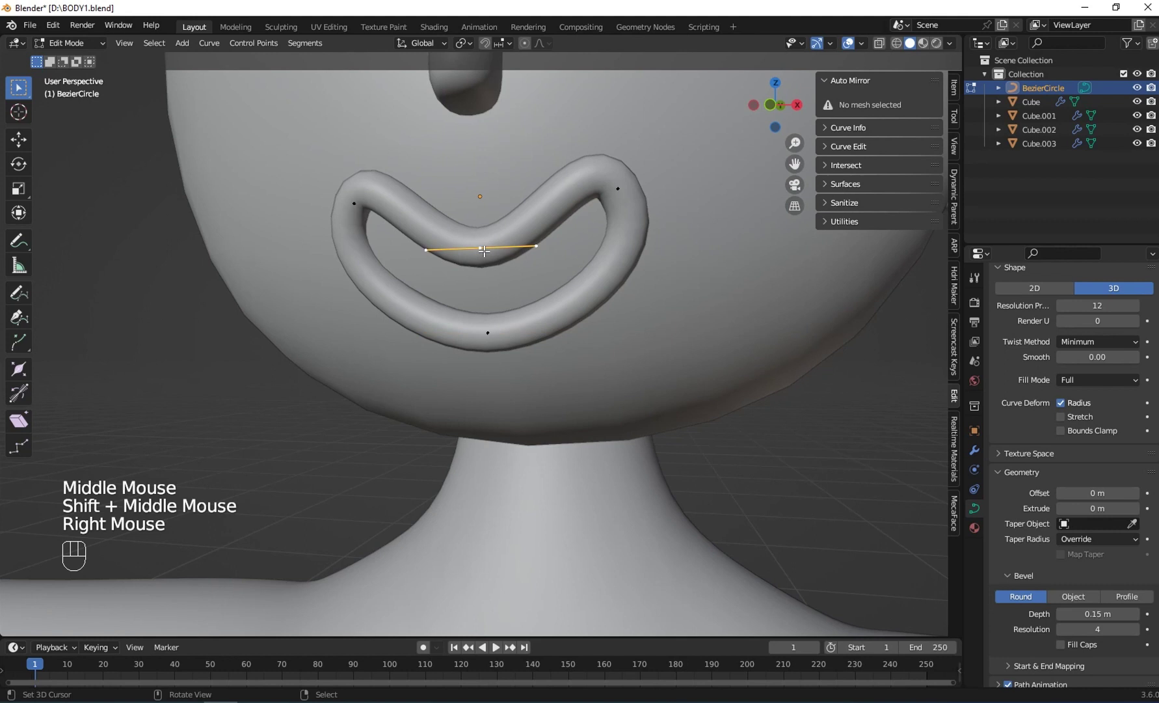
{"action": "key", "text": "g"}
{"action": "key", "text": "z"}
{"action": "left_click", "coordinate": [485, 230]}
Move the lower lip's control point slightly further along Y toward the chin
{"action": "middle_click_drag", "start_coordinate": [484, 231], "coordinate": [288, 277]}
{"action": "middle_click_drag", "start_coordinate": [288, 277], "coordinate": [254, 290], "text": "shift"}
{"action": "right_click", "coordinate": [183, 311]}
{"action": "key", "text": "g"}
{"action": "key", "text": "y"}
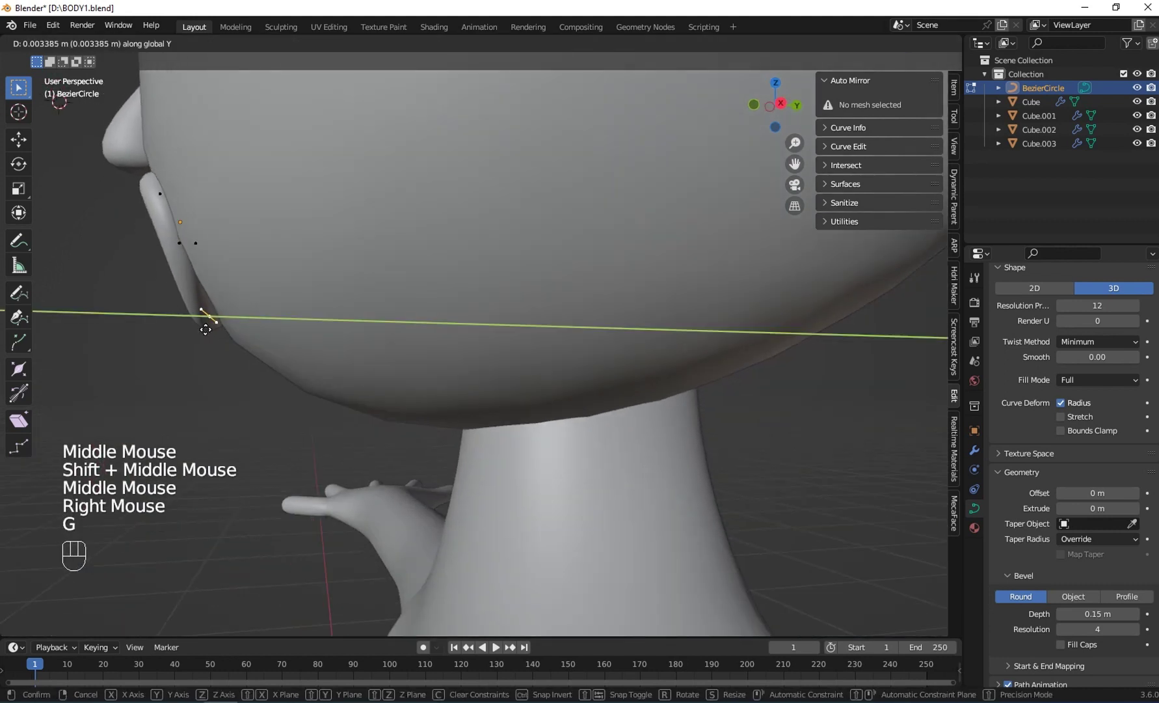
{"action": "left_click", "coordinate": [210, 323]}
Adjust the upper lip's middle control point along Y to follow the face surface
{"action": "middle_click_drag", "start_coordinate": [209, 324], "coordinate": [344, 285]}
{"action": "right_click", "coordinate": [523, 186]}
{"action": "middle_click_drag", "start_coordinate": [524, 186], "coordinate": [455, 260]}
{"action": "key", "text": "g"}
{"action": "key", "text": "y"}
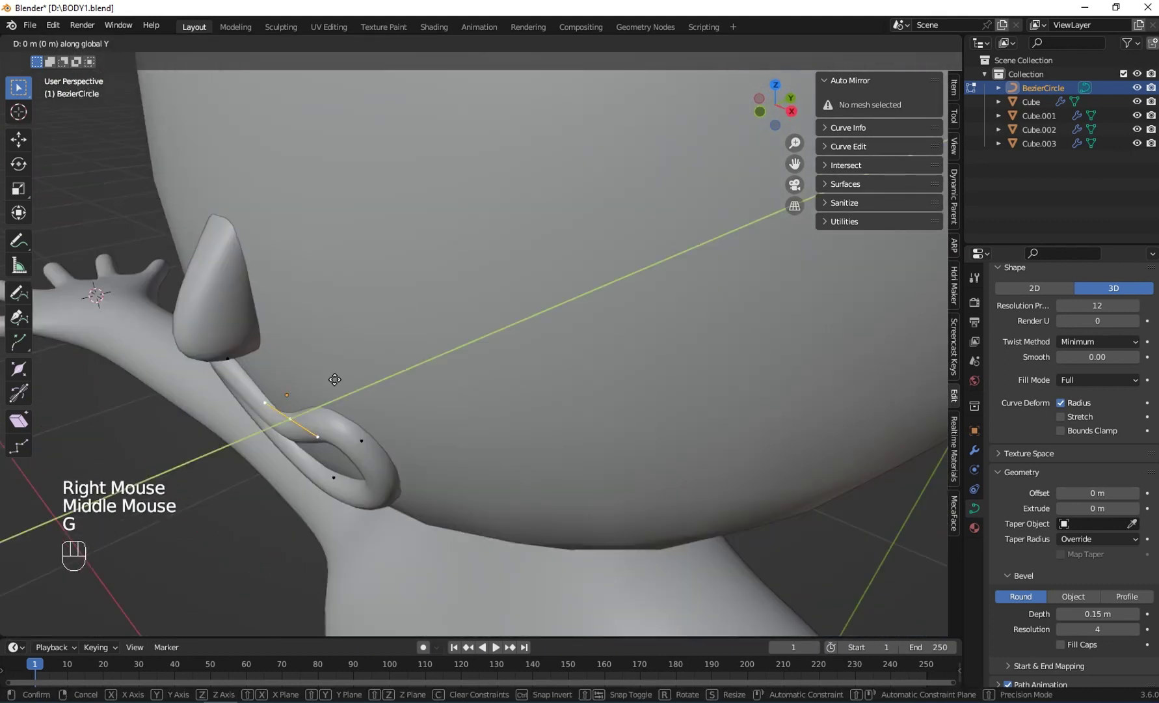
{"action": "left_click", "coordinate": [339, 378]}
{"action": "middle_click_drag", "start_coordinate": [338, 378], "coordinate": [401, 350]}
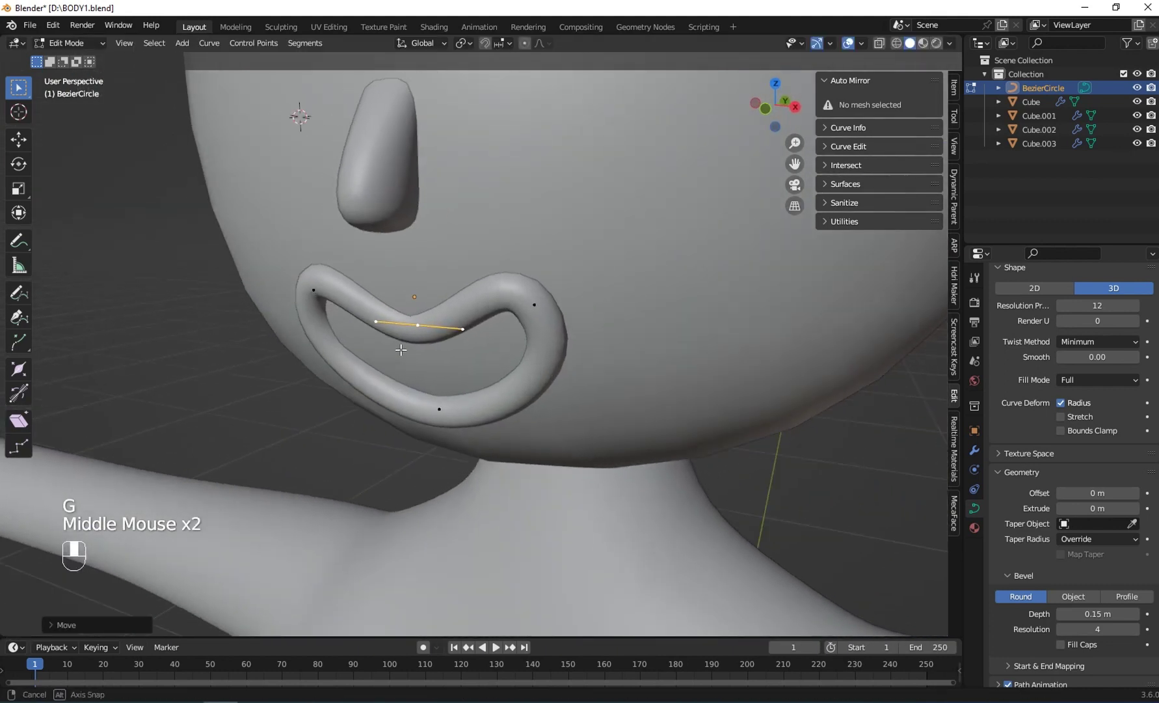
{"action": "key", "text": "g"}
{"action": "key", "text": "y"}
{"action": "left_click", "coordinate": [398, 350]}
Set the mouth curve's bevel depth to 0.22 m and scale down all its control points
{"action": "middle_click_drag", "start_coordinate": [455, 388], "coordinate": [491, 376]}
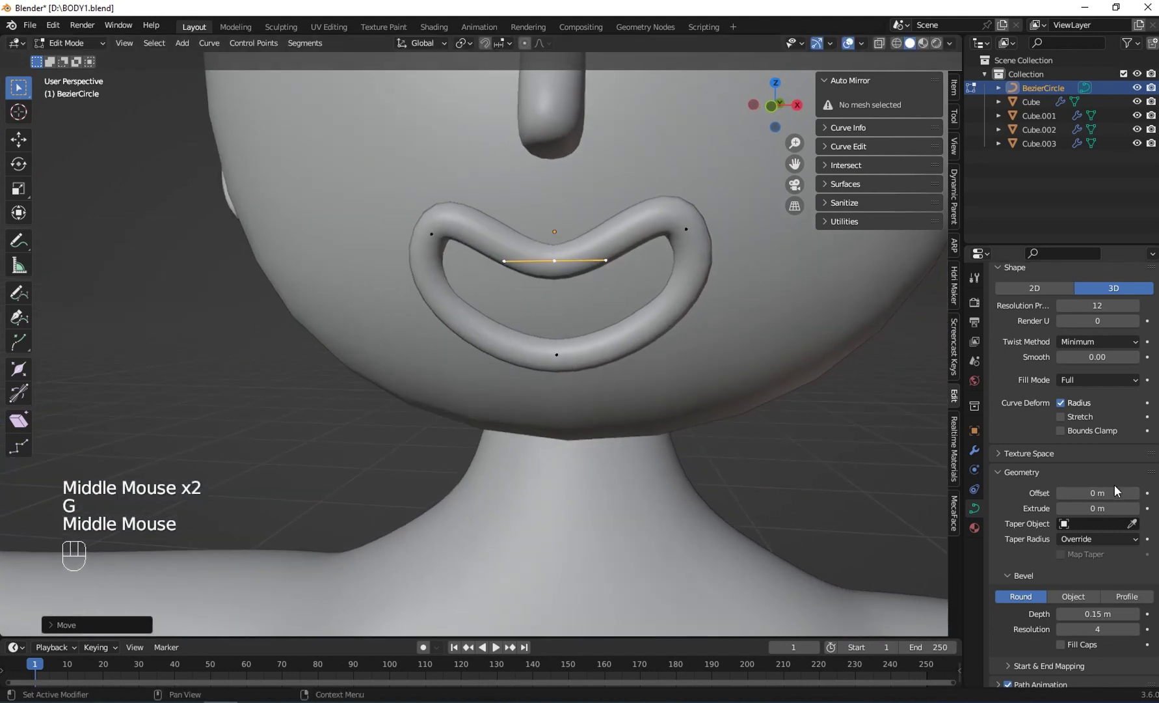
{"action": "left_click_drag", "start_coordinate": [1099, 613], "coordinate": [1129, 613], "text": "shift"}
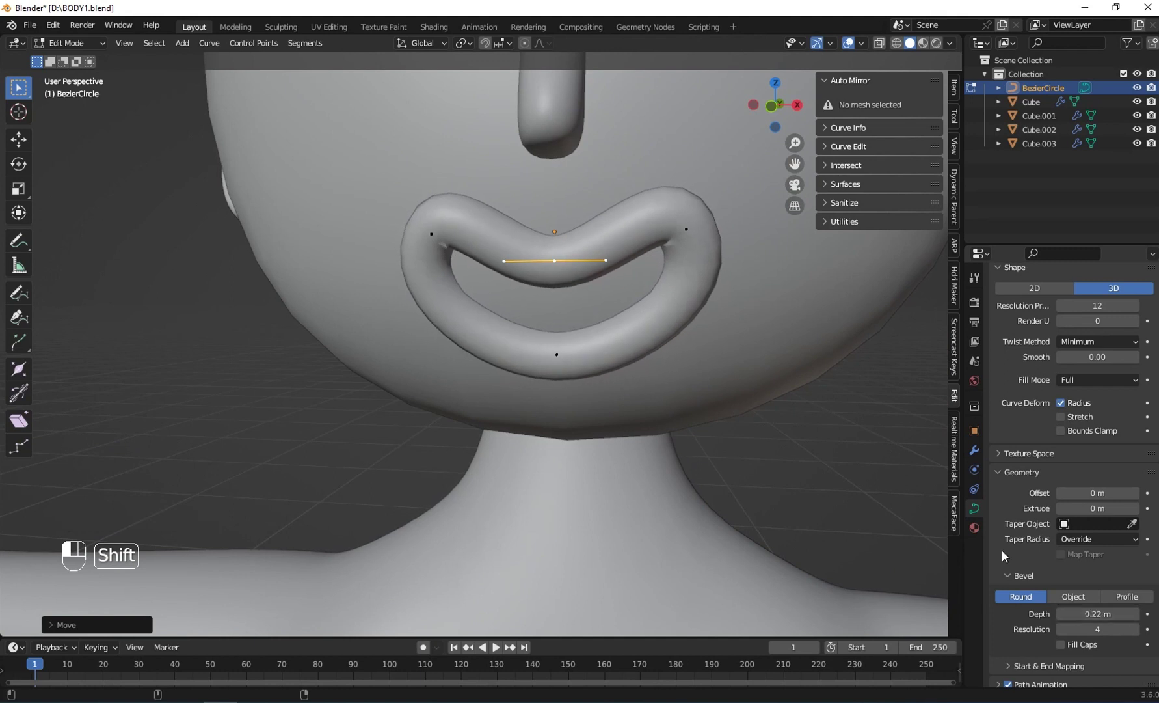
{"action": "scroll", "coordinate": [575, 254], "scroll_direction": "down", "scroll_amount": 3}
{"action": "key", "text": "a"}
{"action": "key", "text": "s"}
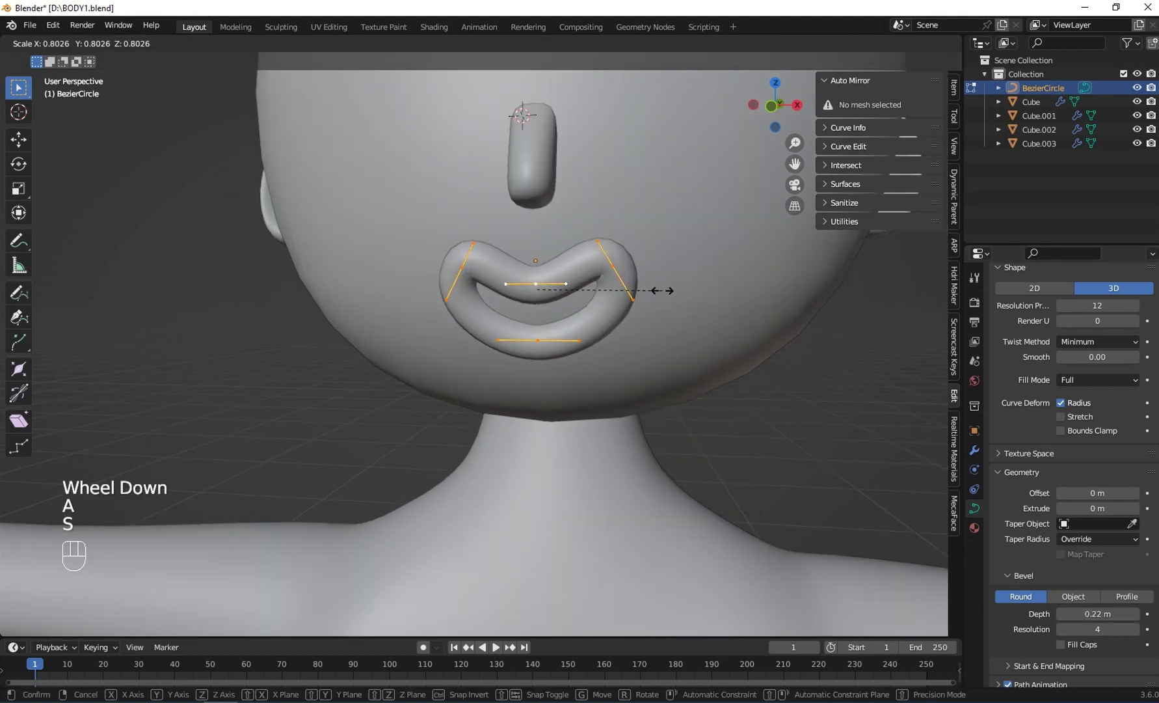
{"action": "left_click", "coordinate": [643, 292]}
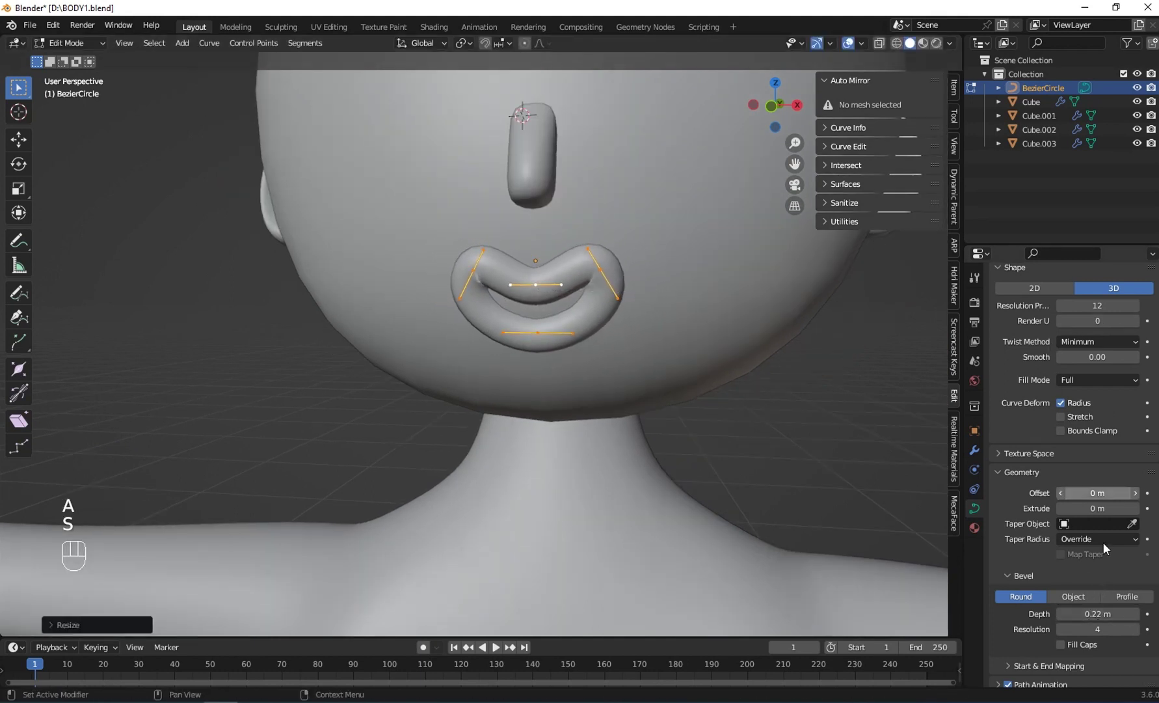
Set the mouth curve's preview resolution to 24
{"action": "scroll", "coordinate": [1105, 337], "scroll_direction": "up", "scroll_amount": 2}
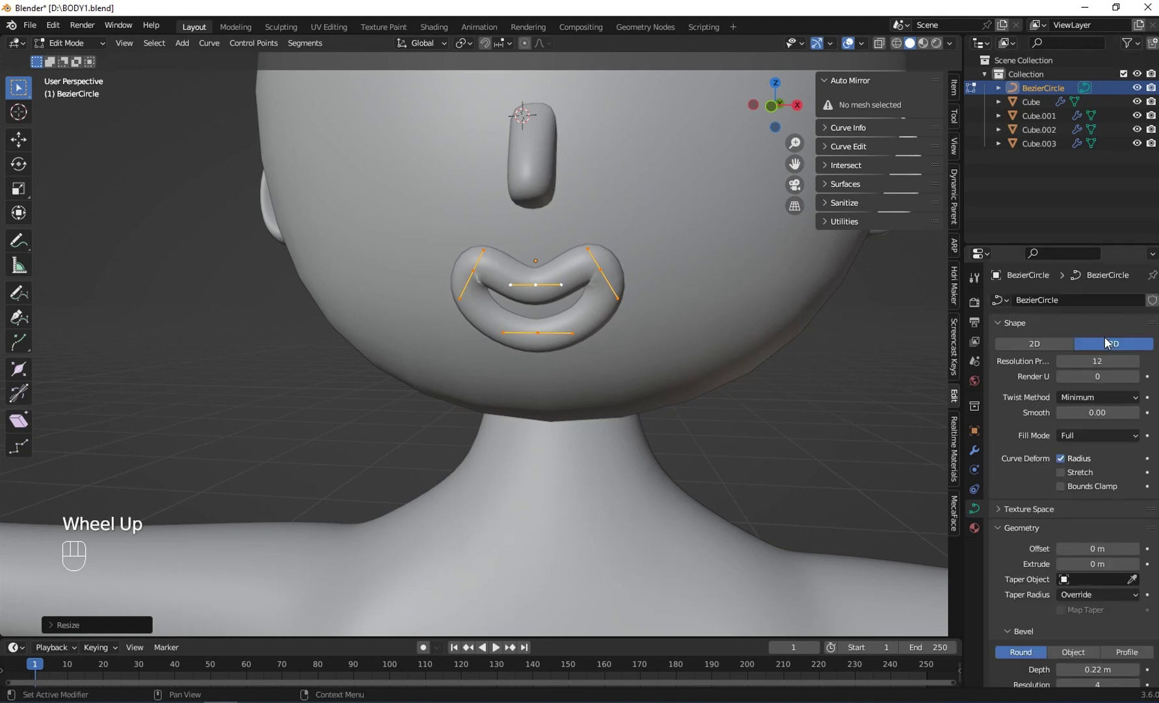
{"action": "left_click_drag", "start_coordinate": [1100, 361], "coordinate": [1136, 360]}
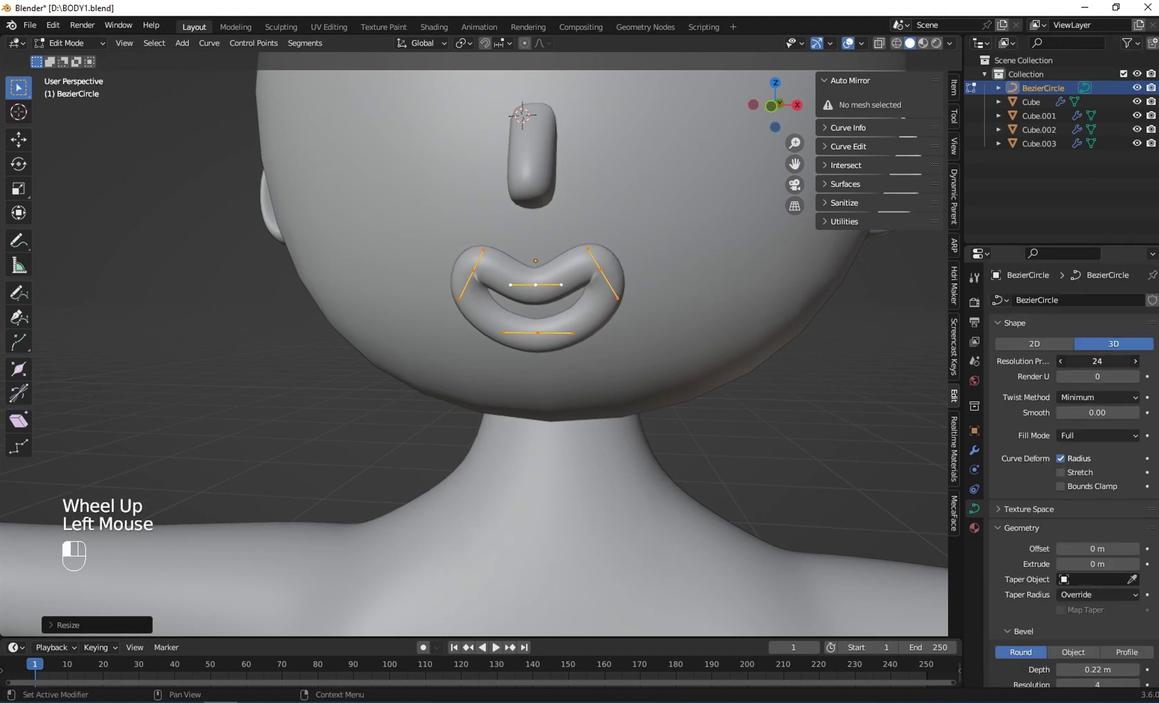
Set the mouth curve's bevel depth to 0.18 m and return to Object Mode
{"action": "scroll", "coordinate": [1108, 558], "scroll_direction": "down", "scroll_amount": 2}
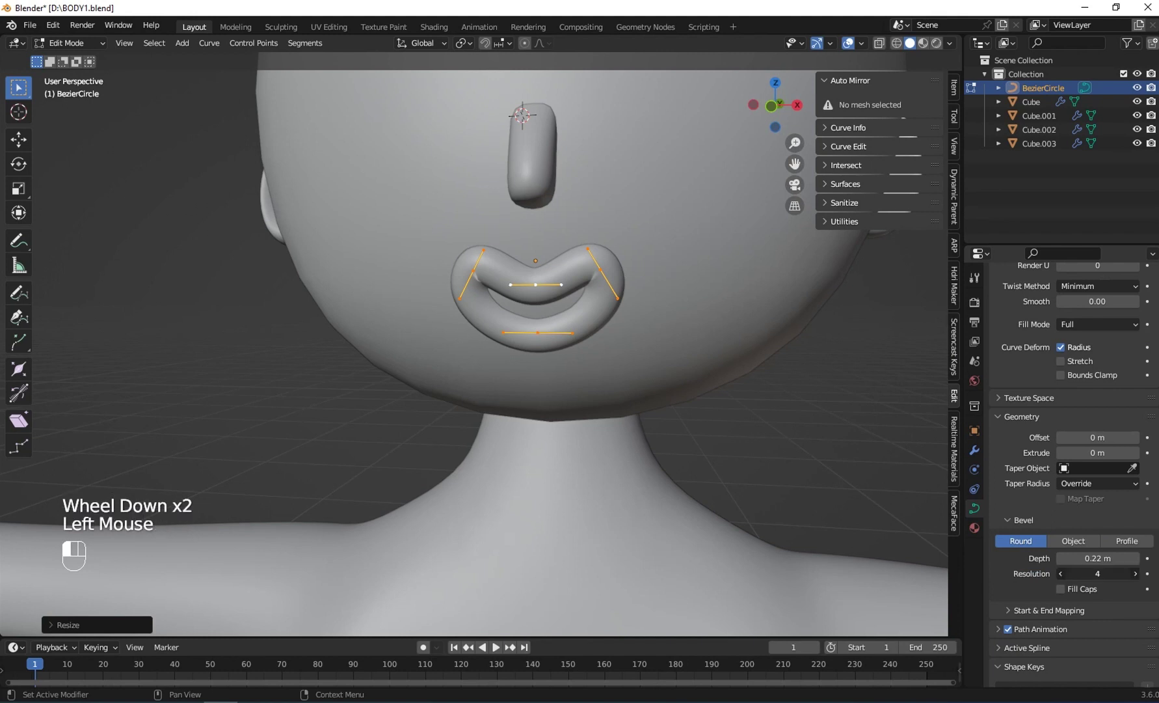
{"action": "mouse_move", "coordinate": [1084, 558]}
{"action": "left_mouse_down"}
{"action": "mouse_move", "coordinate": [1041, 559]}
{"action": "mouse_move", "coordinate": [1074, 558]}
{"action": "left_mouse_up"}
{"action": "key", "text": "Tab"}
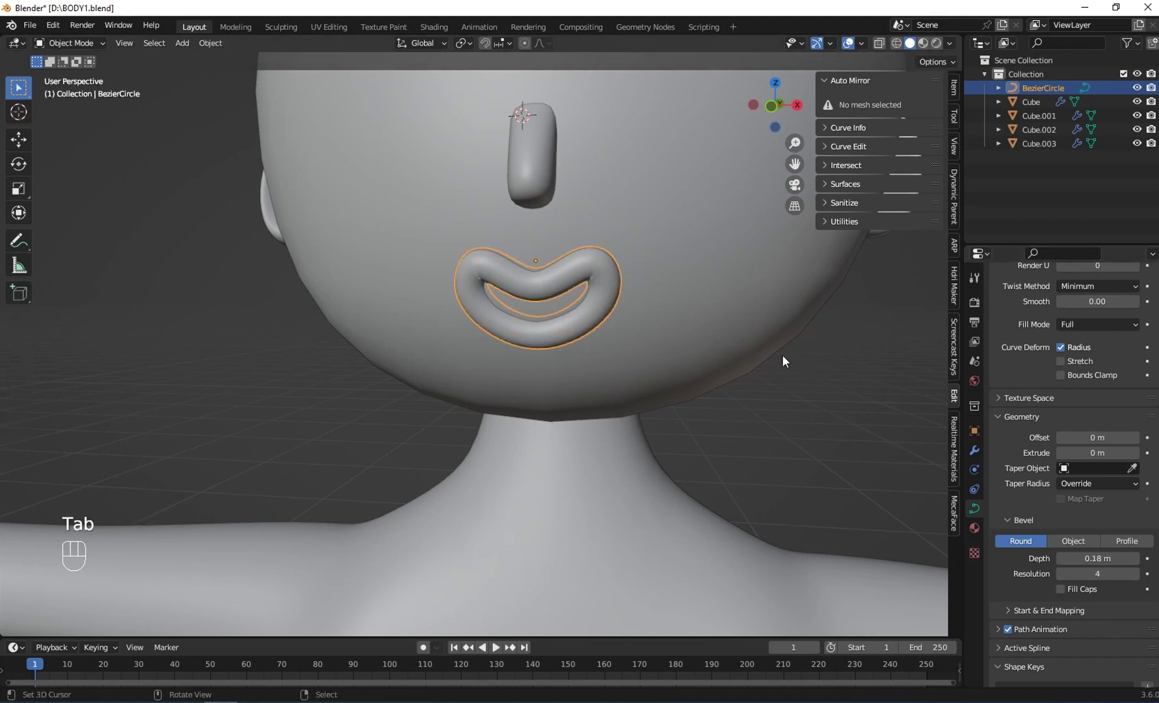
Thin the mouth curve further by setting its bevel depth to 0.15 m
{"action": "scroll", "coordinate": [782, 354], "scroll_direction": "down", "scroll_amount": 1}
{"action": "middle_click_drag", "start_coordinate": [782, 354], "coordinate": [711, 335]}
{"action": "right_click", "coordinate": [477, 524]}
{"action": "middle_click_drag", "start_coordinate": [478, 525], "coordinate": [524, 395]}
{"action": "scroll", "coordinate": [552, 353], "scroll_direction": "up", "scroll_amount": 3}
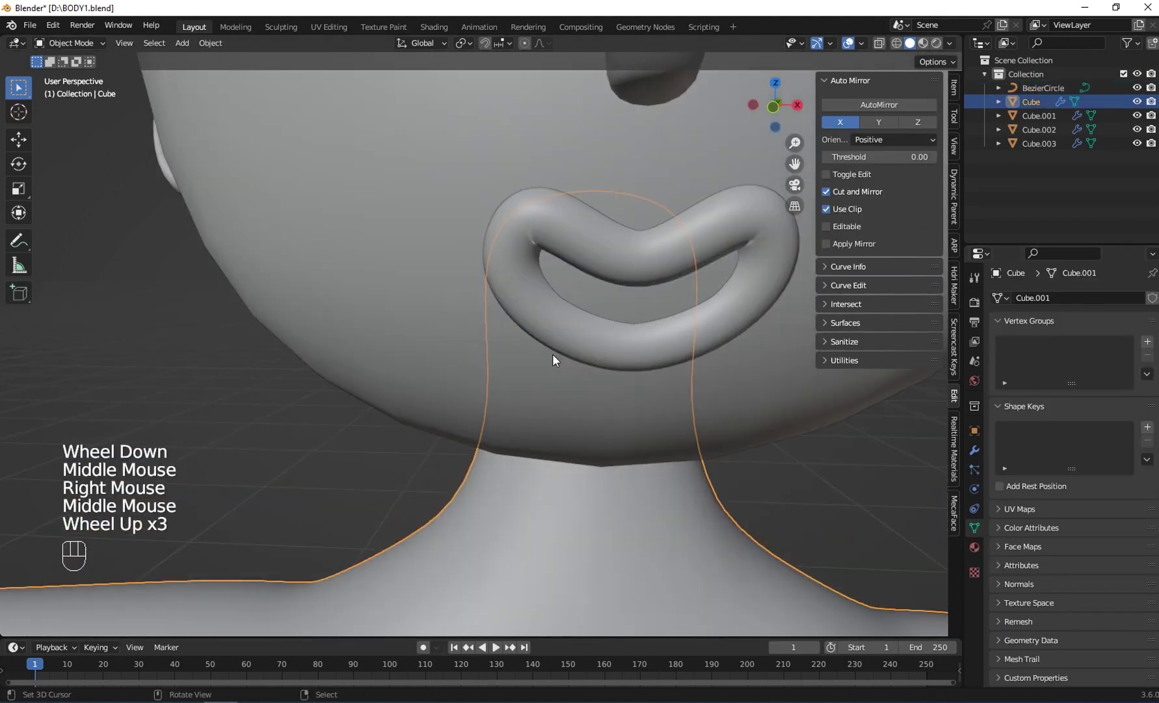
{"action": "right_click", "coordinate": [555, 256]}
{"action": "scroll", "coordinate": [561, 244], "scroll_direction": "up", "scroll_amount": 2}
{"action": "middle_click_drag", "start_coordinate": [561, 244], "coordinate": [498, 317], "text": "shift"}
{"action": "scroll", "coordinate": [499, 319], "scroll_direction": "down", "scroll_amount": 1}
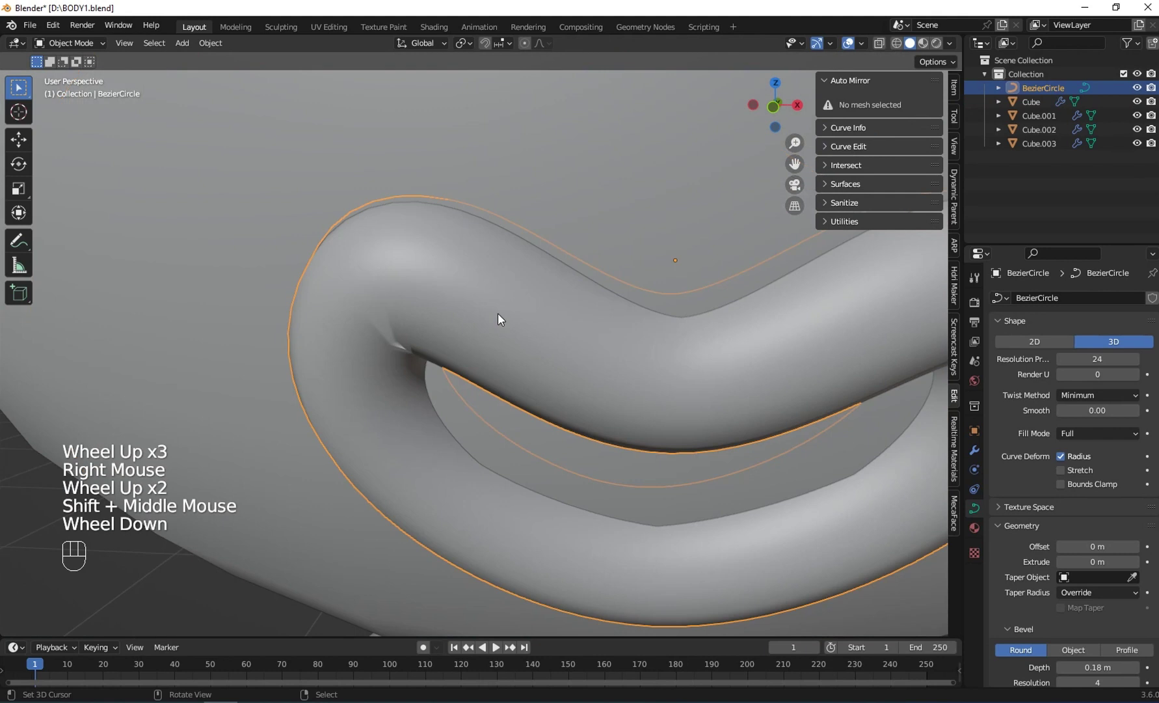
{"action": "mouse_move", "coordinate": [1098, 667]}
{"action": "left_mouse_down"}
{"action": "mouse_move", "coordinate": [1071, 667]}
{"action": "mouse_move", "coordinate": [1106, 667]}
{"action": "mouse_move", "coordinate": [1085, 667]}
{"action": "left_mouse_up"}
Rotate the control points at both corners of the mouth curve to reshape the smile, and leave Edit Mode
{"action": "key", "text": "Tab"}
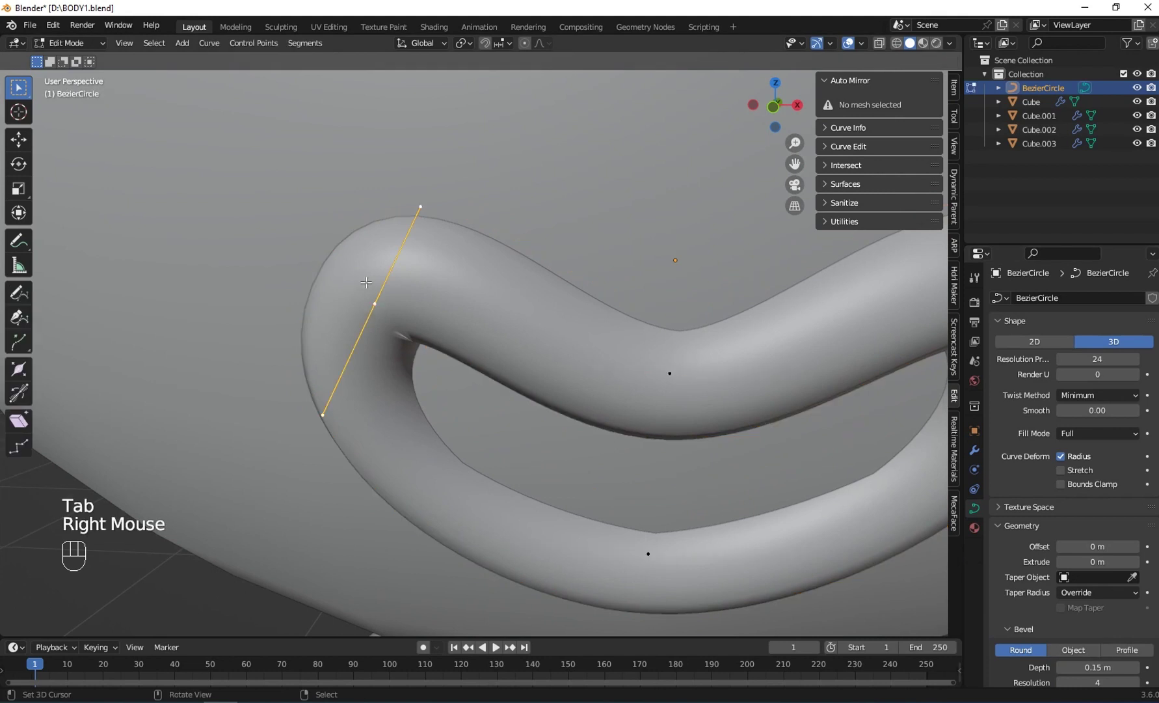
{"action": "key", "text": "r"}
{"action": "left_click", "coordinate": [540, 273]}
{"action": "scroll", "coordinate": [550, 283], "scroll_direction": "down", "scroll_amount": 3}
{"action": "middle_click_drag", "start_coordinate": [570, 306], "coordinate": [140, 185], "text": "shift"}
{"action": "right_click", "coordinate": [342, 197]}
{"action": "middle_click_drag", "start_coordinate": [353, 201], "coordinate": [459, 278], "text": "shift"}
{"action": "key", "text": "r"}
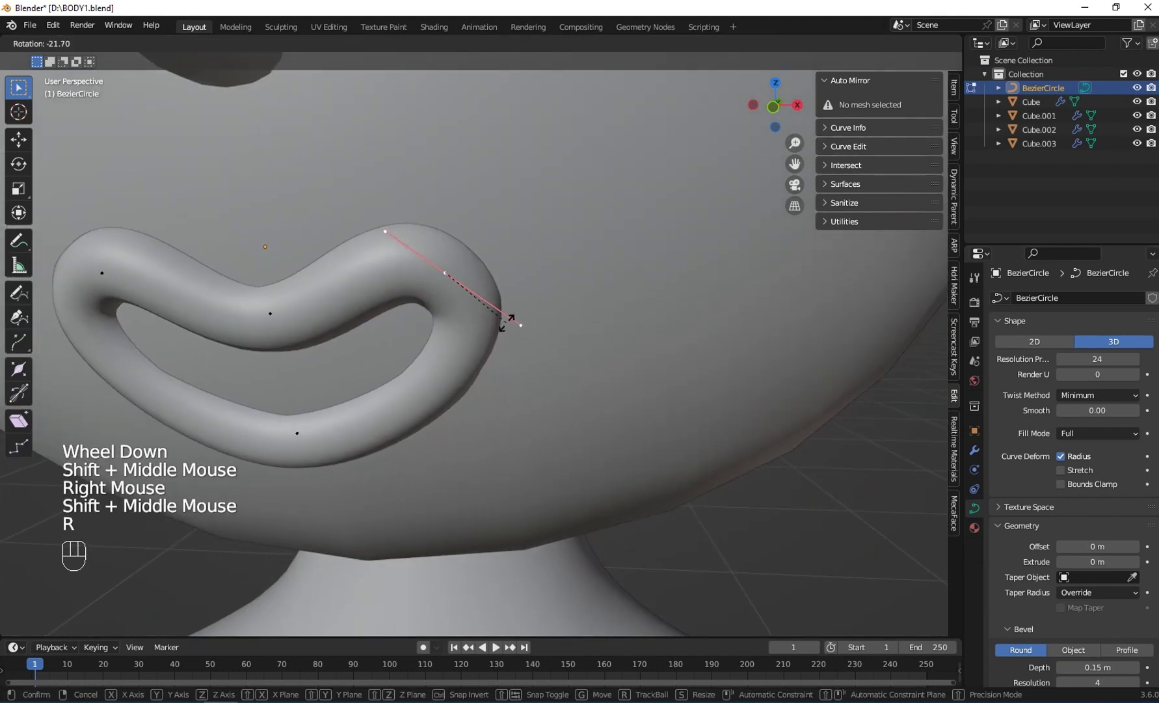
{"action": "middle_click_drag", "start_coordinate": [501, 321], "coordinate": [526, 327]}
{"action": "key", "text": "Tab"}
Check the reshaped mouth on the whole head and frame the face in front orthographic view
{"action": "scroll", "coordinate": [526, 328], "scroll_direction": "down", "scroll_amount": 2}
{"action": "key", "text": "Tab"}
{"action": "key", "text": "Tab"}
{"action": "key", "text": "Tab"}
{"action": "right_click", "coordinate": [404, 240]}
{"action": "scroll", "coordinate": [404, 239], "scroll_direction": "down", "scroll_amount": 1}
{"action": "key", "text": "Tab"}
{"action": "right_click", "coordinate": [451, 253]}
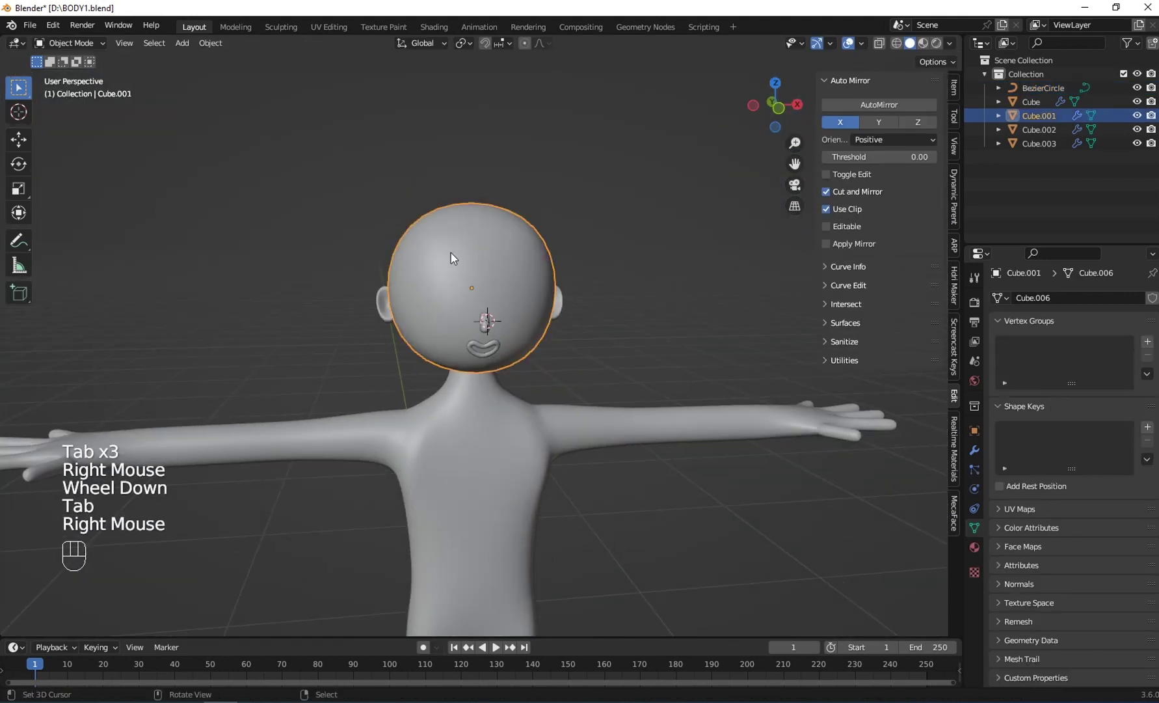
{"action": "key", "text": "KP_1"}
{"action": "scroll", "coordinate": [451, 253], "scroll_direction": "up", "scroll_amount": 3}
{"action": "middle_click_drag", "start_coordinate": [451, 252], "coordinate": [487, 323], "text": "shift"}
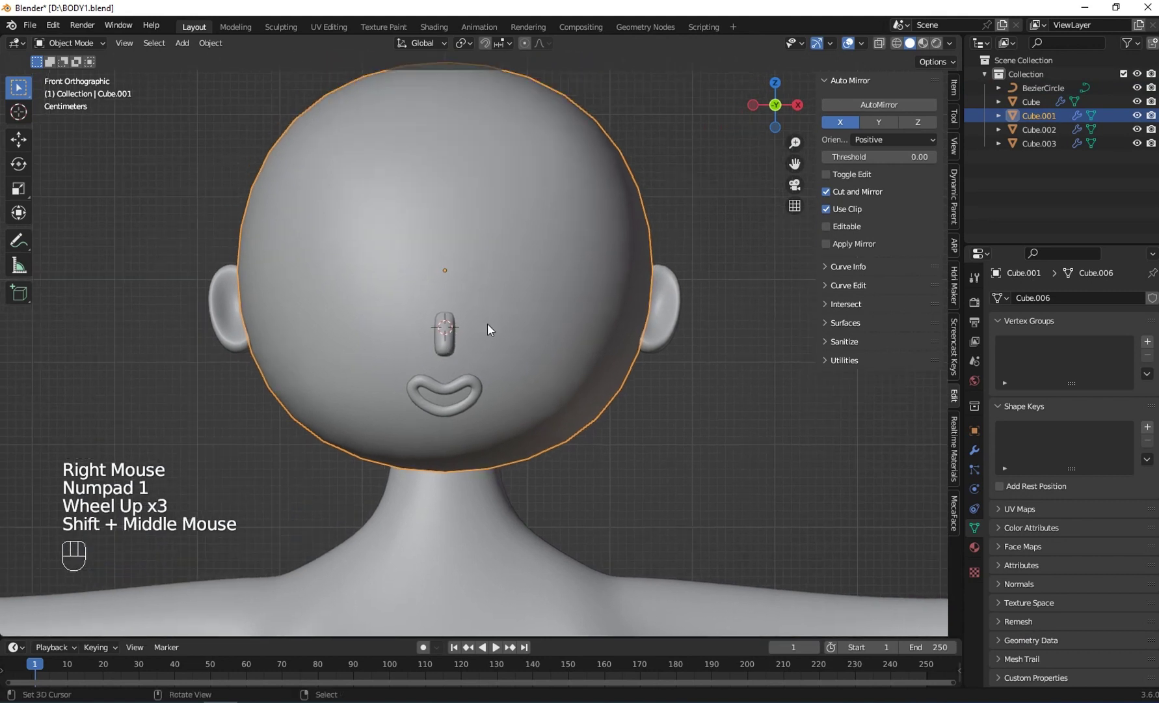
{"action": "right_click", "coordinate": [449, 329]}
{"action": "key", "text": "s"}
{"action": "right_click", "coordinate": [472, 274]}
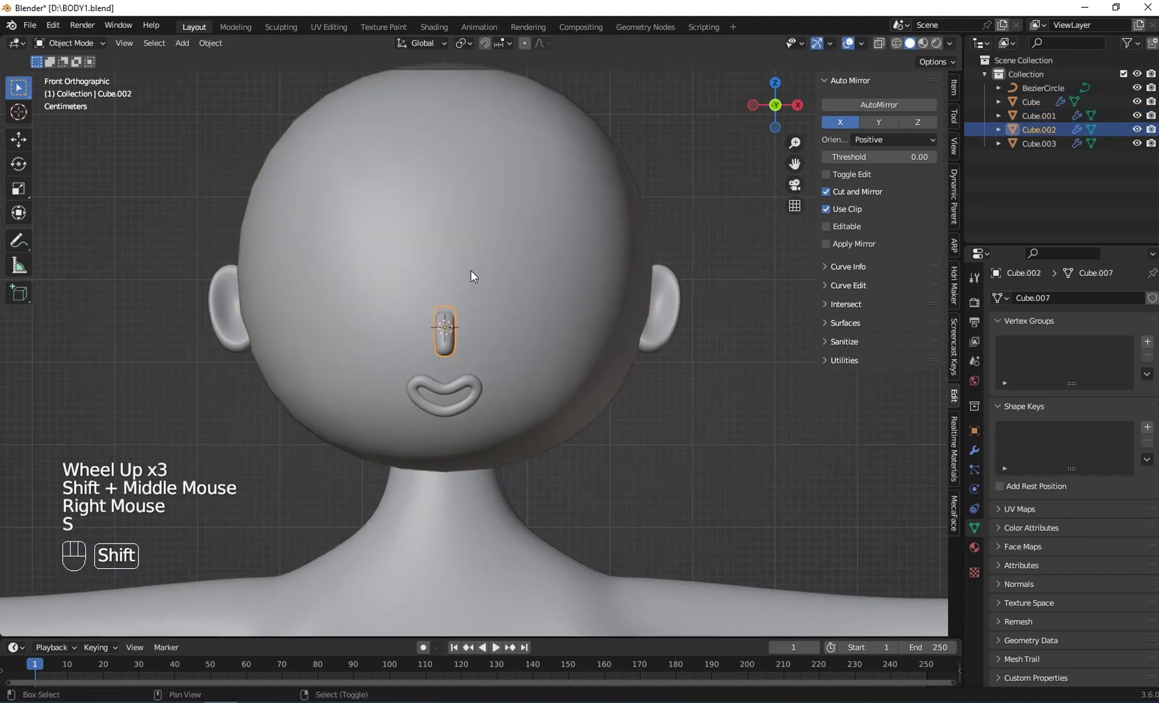
Add a cube at the 3D cursor, give it level 2 subdivision, and scale it down to a small ball
{"action": "key", "text": "shift+a"}
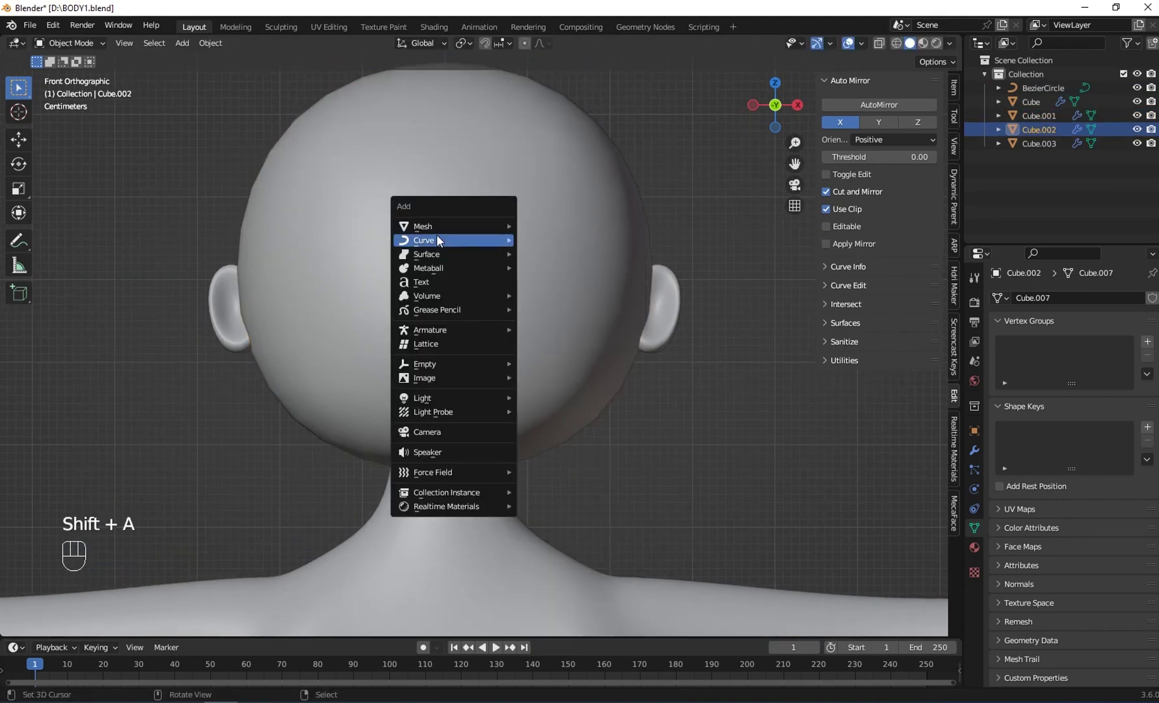
{"action": "mouse_move", "coordinate": [514, 224]}
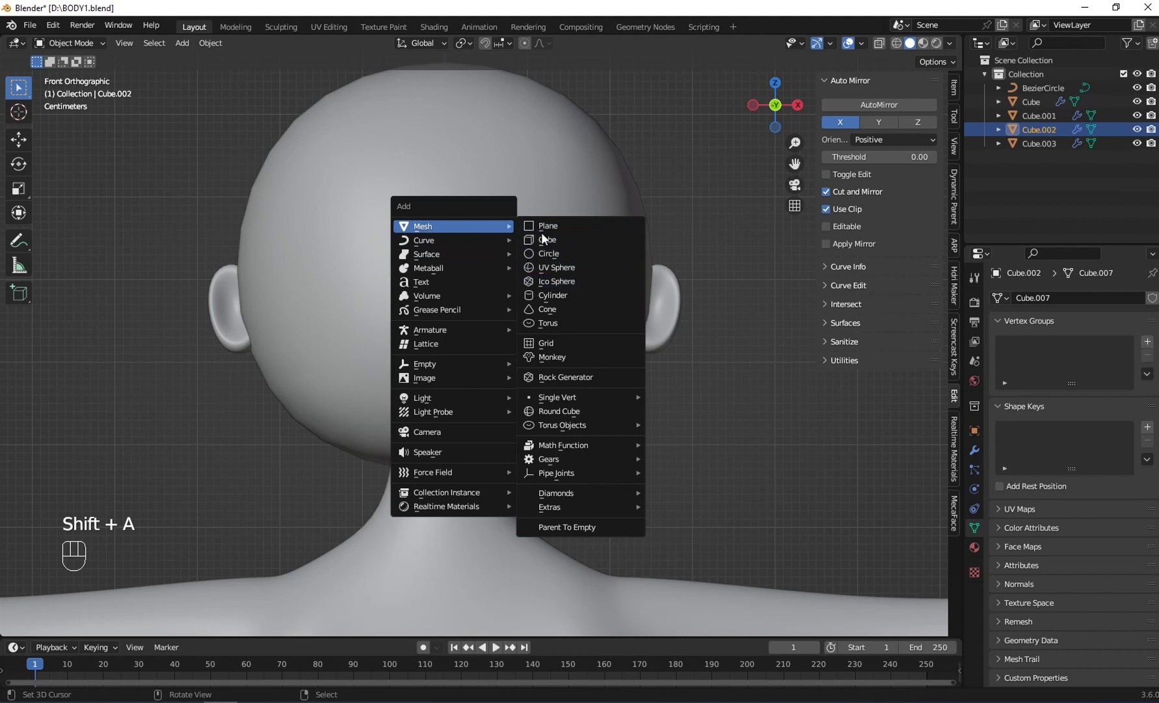
{"action": "left_click", "coordinate": [547, 239]}
{"action": "scroll", "coordinate": [822, 472], "scroll_direction": "down", "scroll_amount": 5}
{"action": "key", "text": "s"}
{"action": "left_click", "coordinate": [527, 409]}
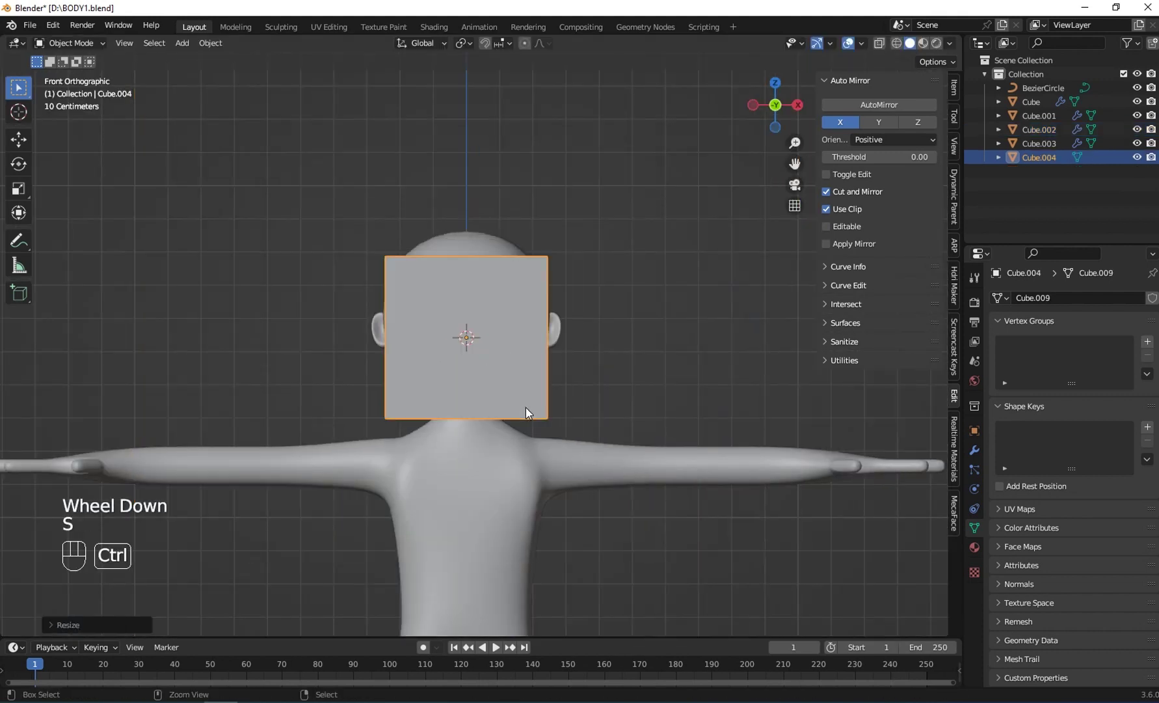
{"action": "key", "text": "ctrl+2"}
{"action": "scroll", "coordinate": [558, 405], "scroll_direction": "up", "scroll_amount": 3}
{"action": "scroll", "coordinate": [558, 405], "scroll_direction": "up", "scroll_amount": 2}
{"action": "key", "text": "s"}
{"action": "left_click", "coordinate": [508, 364]}
Move the ball sideways along X for one eye and reshape it into a small upright oval
{"action": "key", "text": "g"}
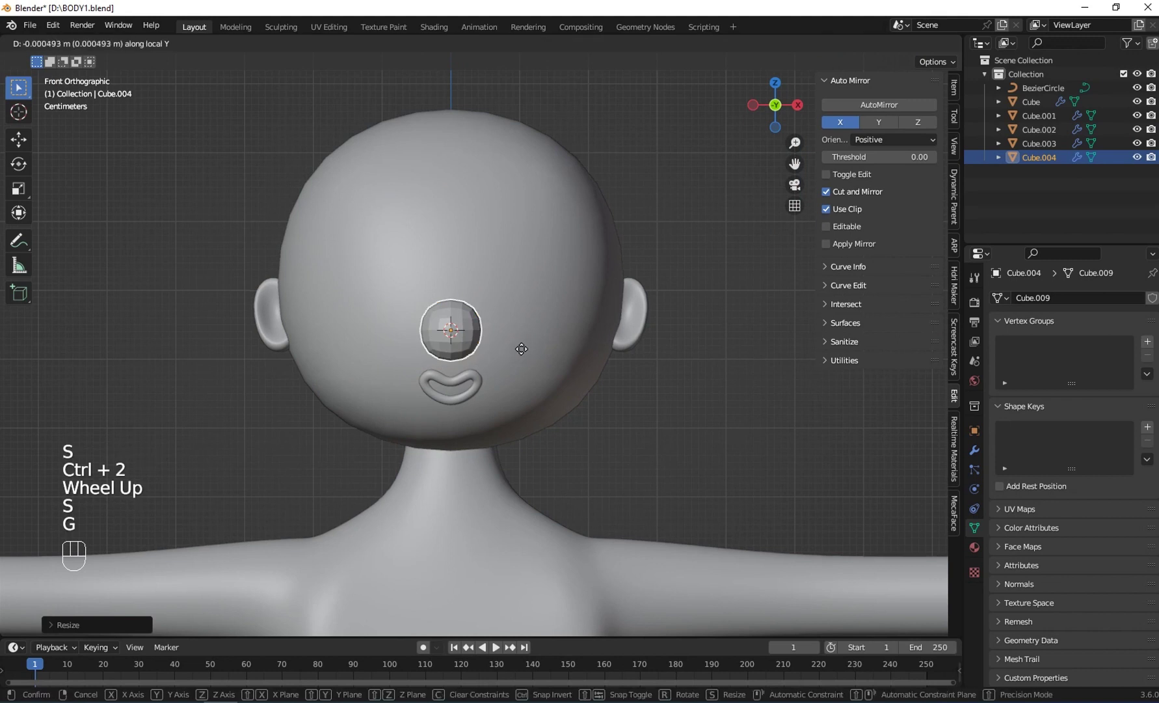
{"action": "key", "text": "x"}
{"action": "left_click", "coordinate": [544, 358]}
{"action": "key", "text": "s"}
{"action": "key", "text": "z"}
{"action": "left_click", "coordinate": [489, 214]}
{"action": "key", "text": "s"}
{"action": "left_click", "coordinate": [533, 336]}
Move the eye up along Z, resize it, and adjust its height above the nose
{"action": "key", "text": "g"}
{"action": "key", "text": "z"}
{"action": "left_click", "coordinate": [520, 241]}
{"action": "key", "text": "s"}
{"action": "left_click", "coordinate": [550, 258]}
{"action": "key", "text": "g"}
{"action": "key", "text": "z"}
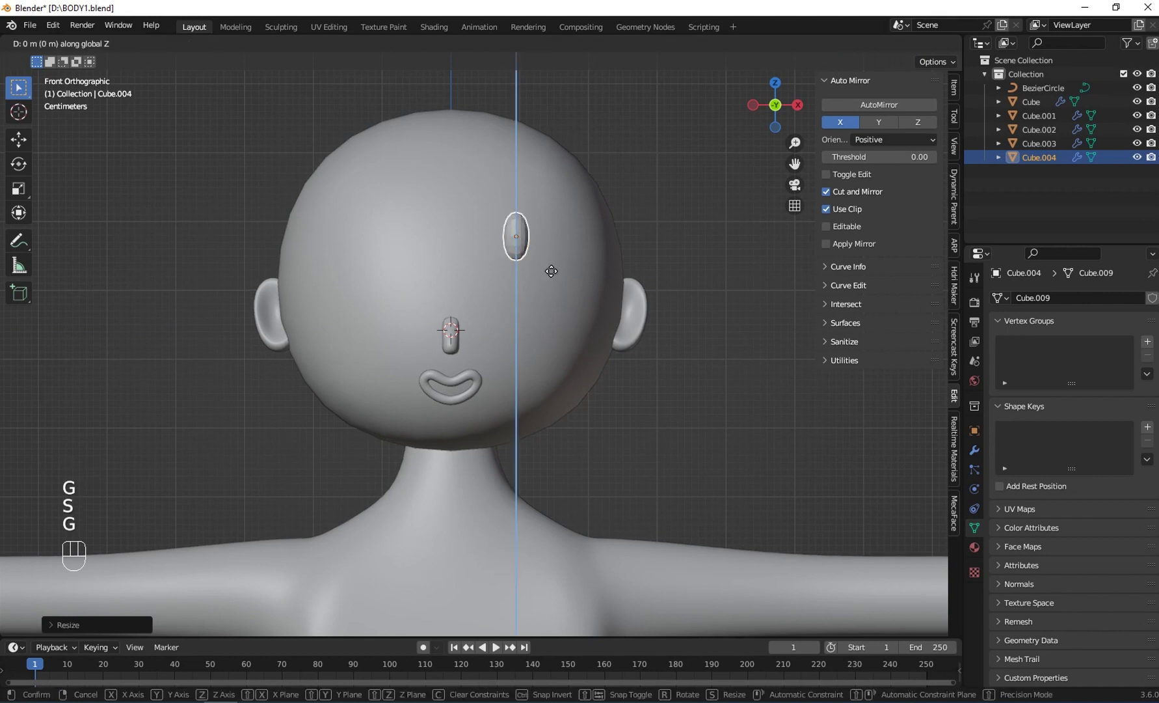
{"action": "left_click", "coordinate": [552, 297]}
Move the eye along Y to the face surface and tilt it slightly about the X axis
{"action": "middle_click_drag", "start_coordinate": [551, 297], "coordinate": [402, 313]}
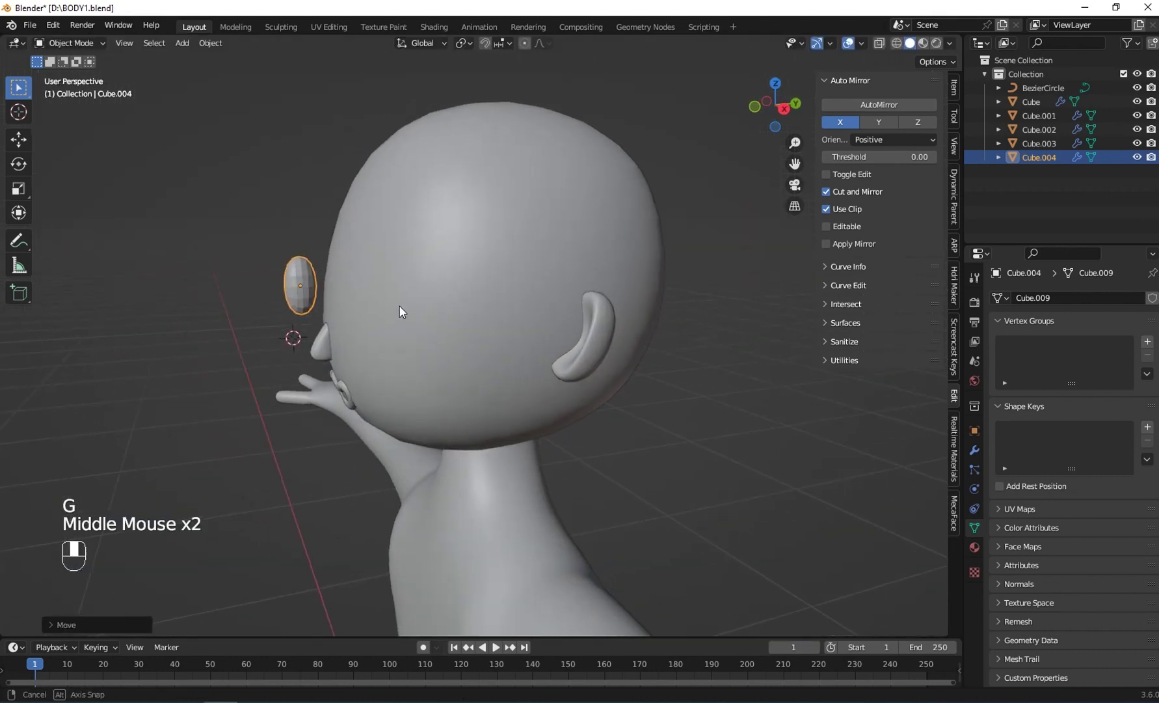
{"action": "key", "text": "g"}
{"action": "key", "text": "y"}
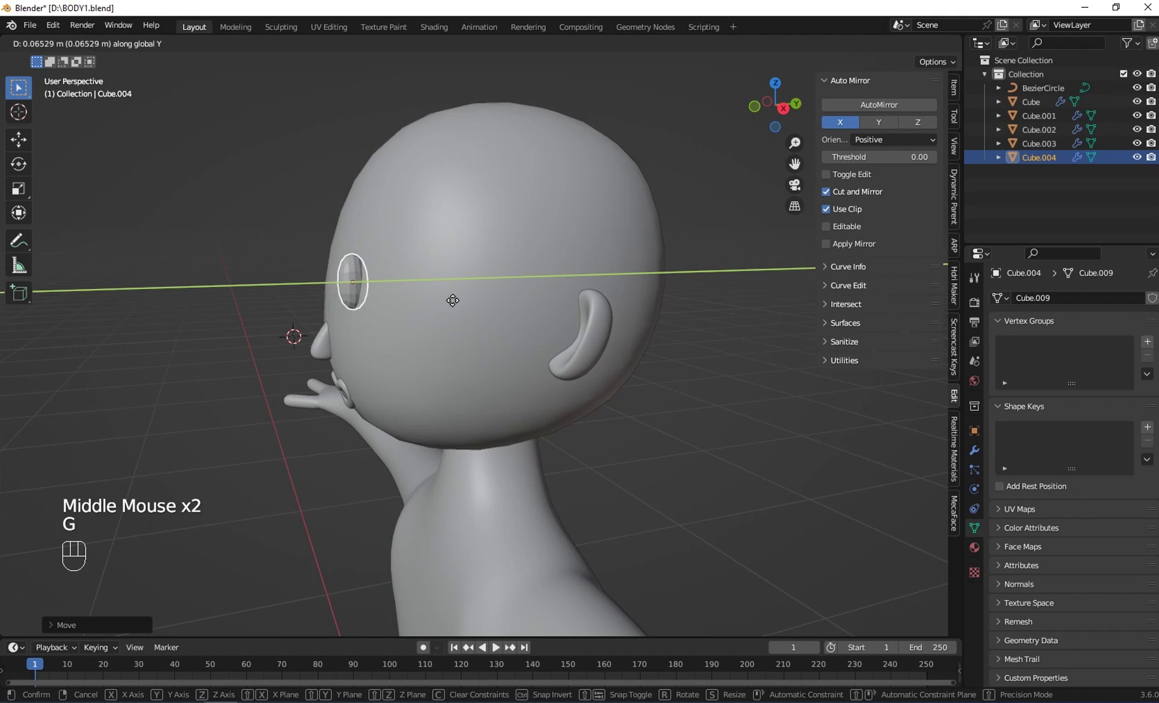
{"action": "left_click", "coordinate": [453, 302]}
{"action": "key", "text": "e"}
{"action": "key", "text": "r"}
{"action": "key", "text": "x"}
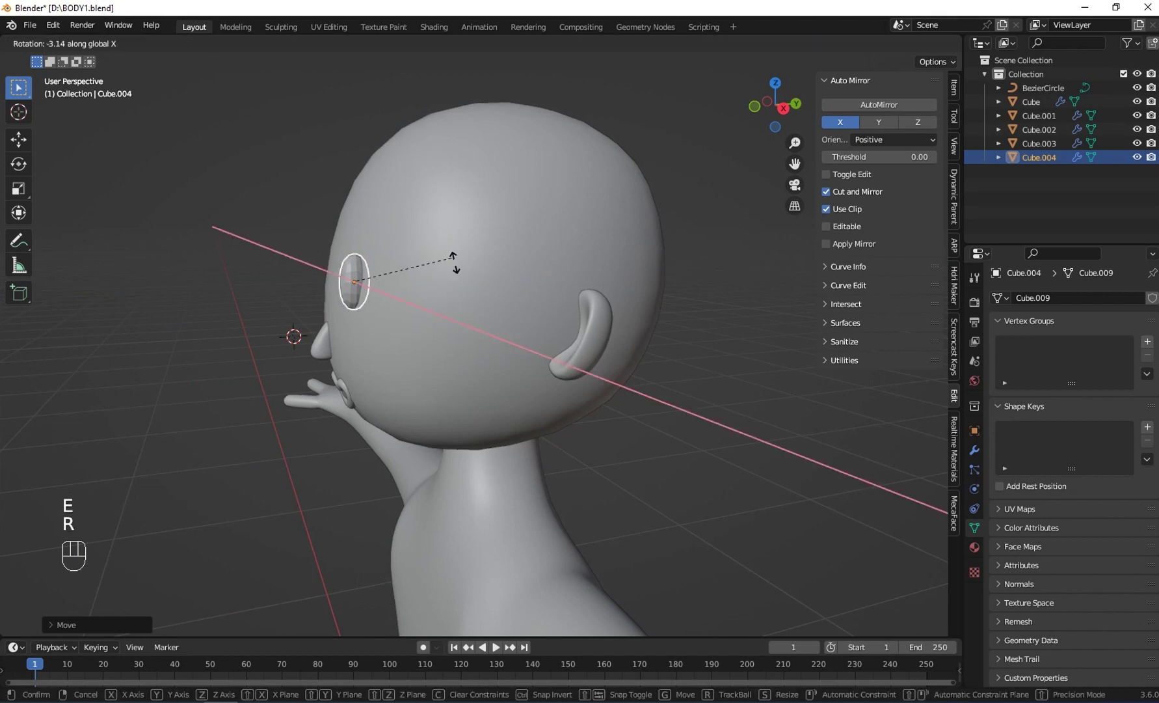
{"action": "left_click", "coordinate": [460, 275]}
Apply smooth shading to the eye
{"action": "middle_click_drag", "start_coordinate": [471, 380], "coordinate": [615, 350]}
{"action": "left_click", "coordinate": [211, 43]}
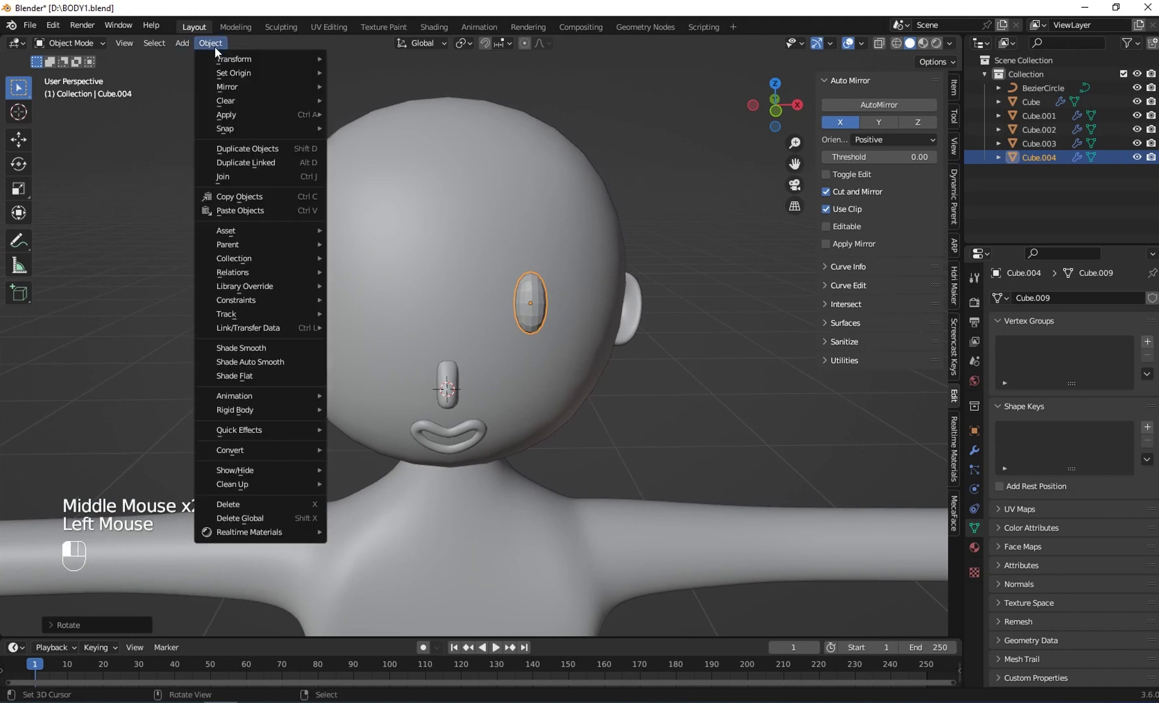
{"action": "left_click", "coordinate": [247, 348]}
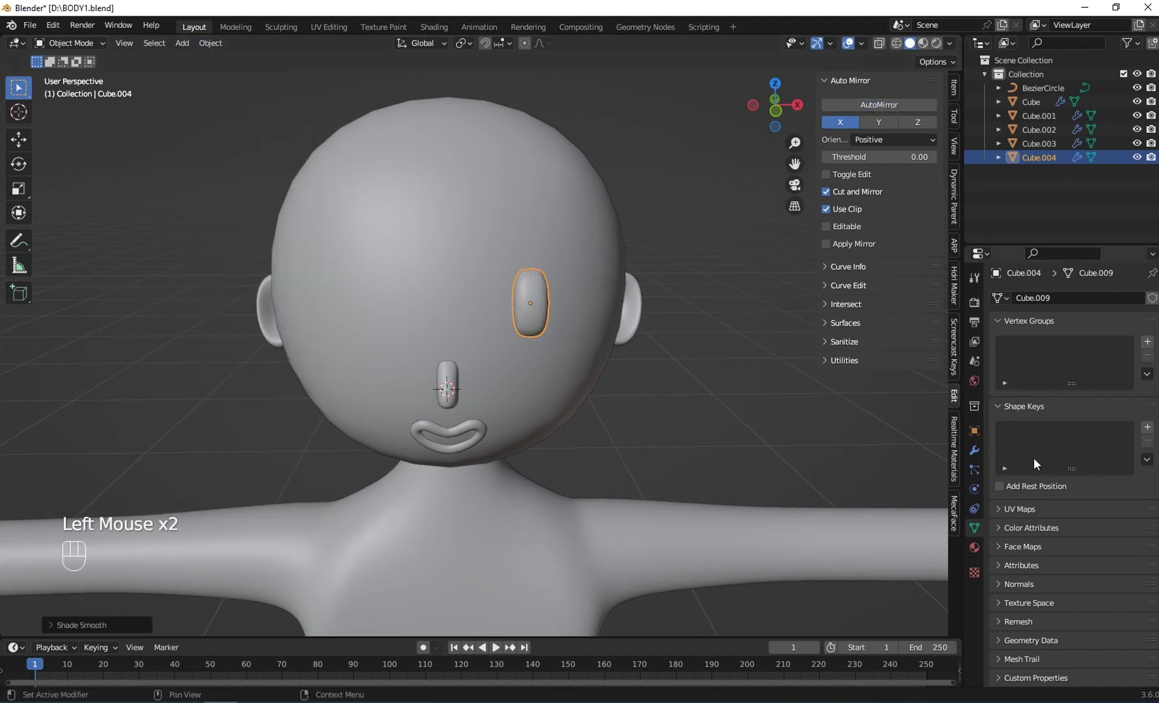
Try mirroring the eye with the head (Cube.001) as the mirror object, and undo the mirror setup
{"action": "left_click", "coordinate": [976, 449]}
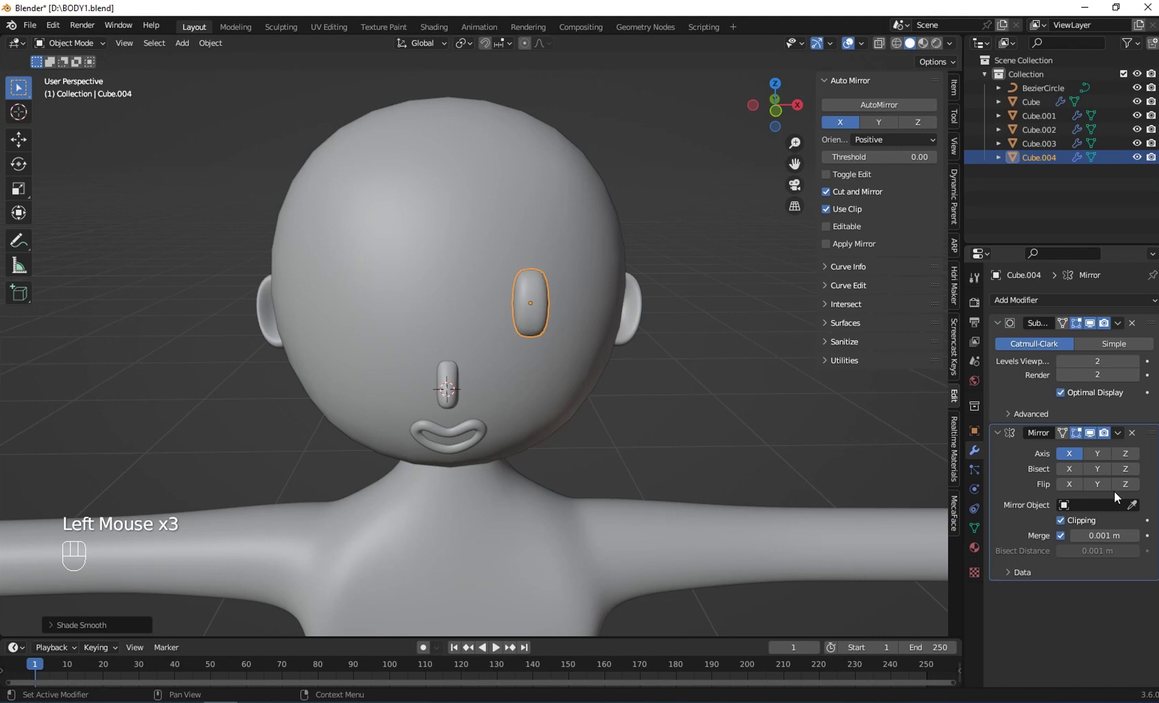
{"action": "left_click", "coordinate": [337, 225]}
{"action": "scroll", "coordinate": [350, 226], "scroll_direction": "up", "scroll_amount": 2}
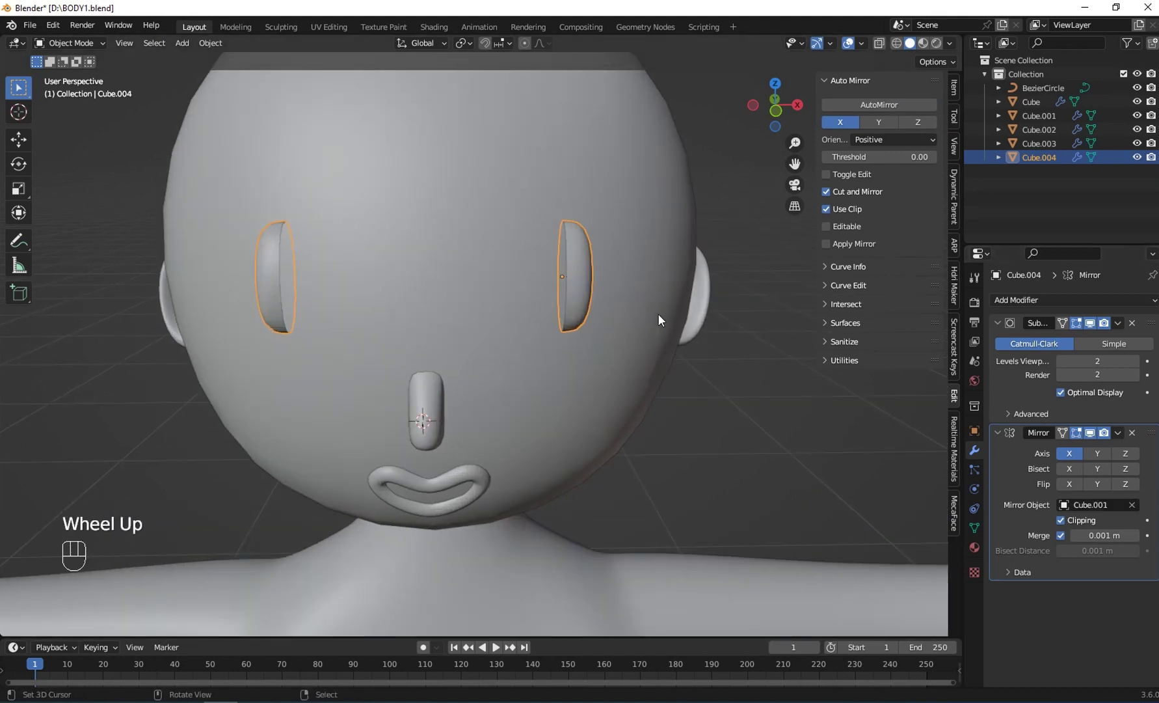
{"action": "middle_click_drag", "start_coordinate": [573, 289], "coordinate": [555, 285]}
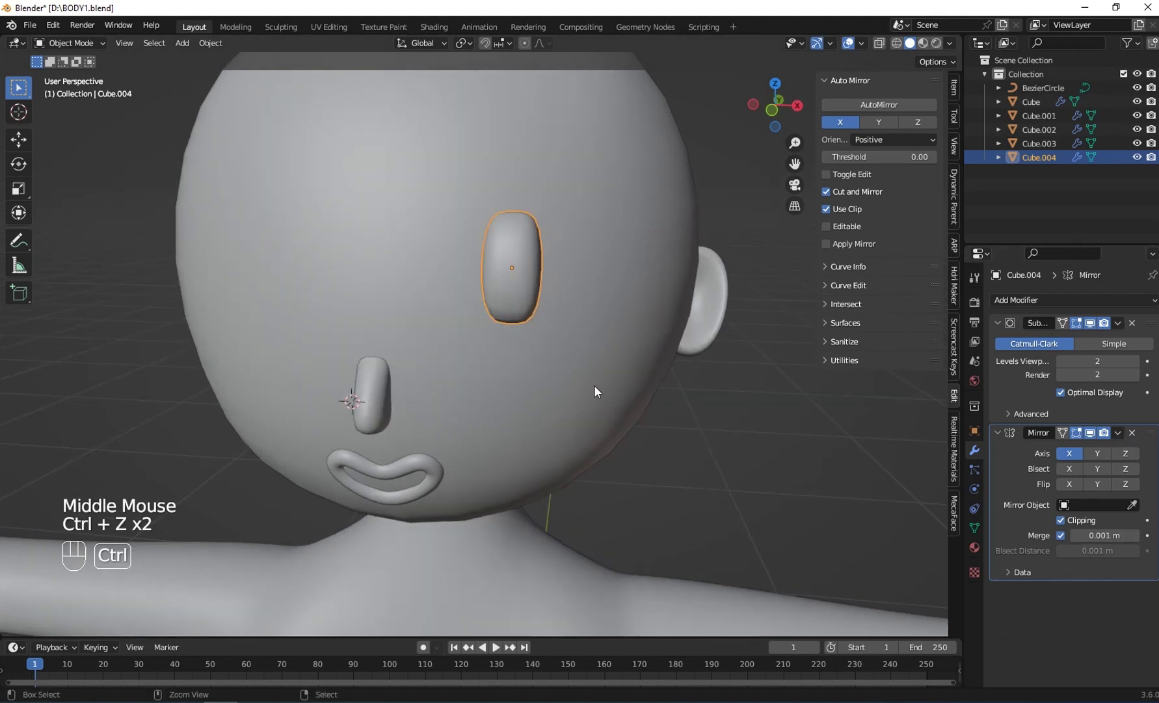
{"action": "key", "text": "ctrl+z"}
Apply all of the eye's transforms and add a Mirror modifier on the X axis
{"action": "right_click", "coordinate": [497, 265]}
{"action": "middle_click_drag", "start_coordinate": [497, 265], "coordinate": [532, 278]}
{"action": "key", "text": "ctrl+a"}
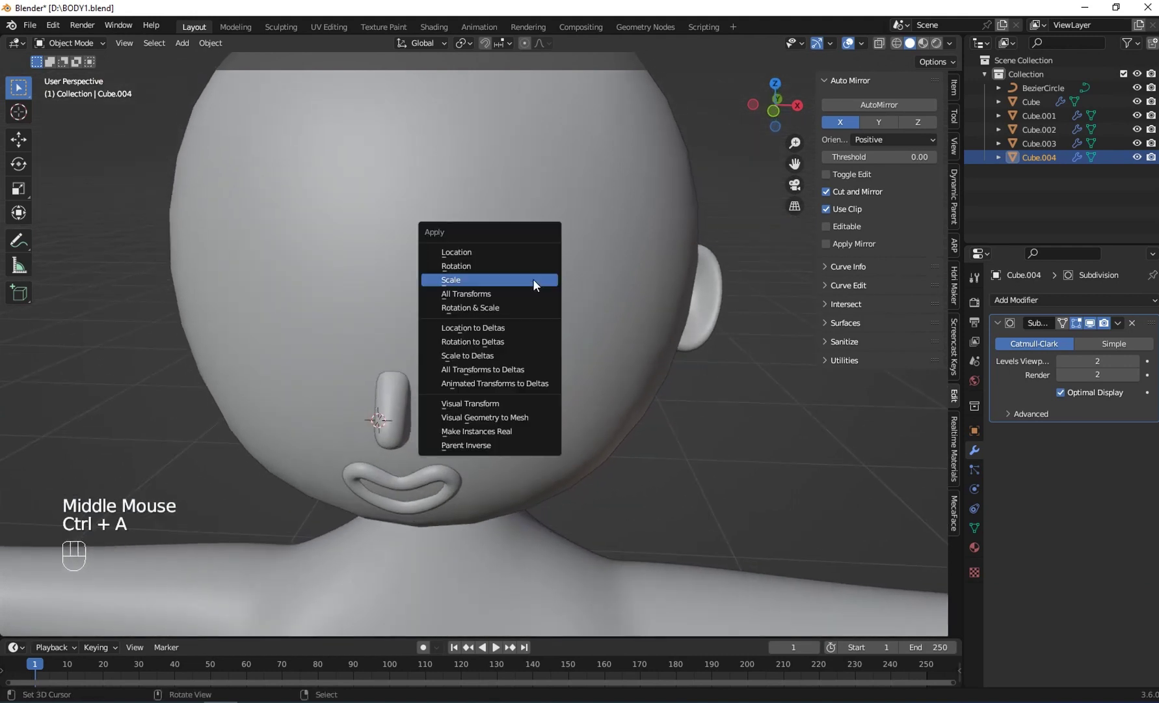
{"action": "left_click", "coordinate": [526, 306]}
{"action": "key", "text": "ctrl+a"}
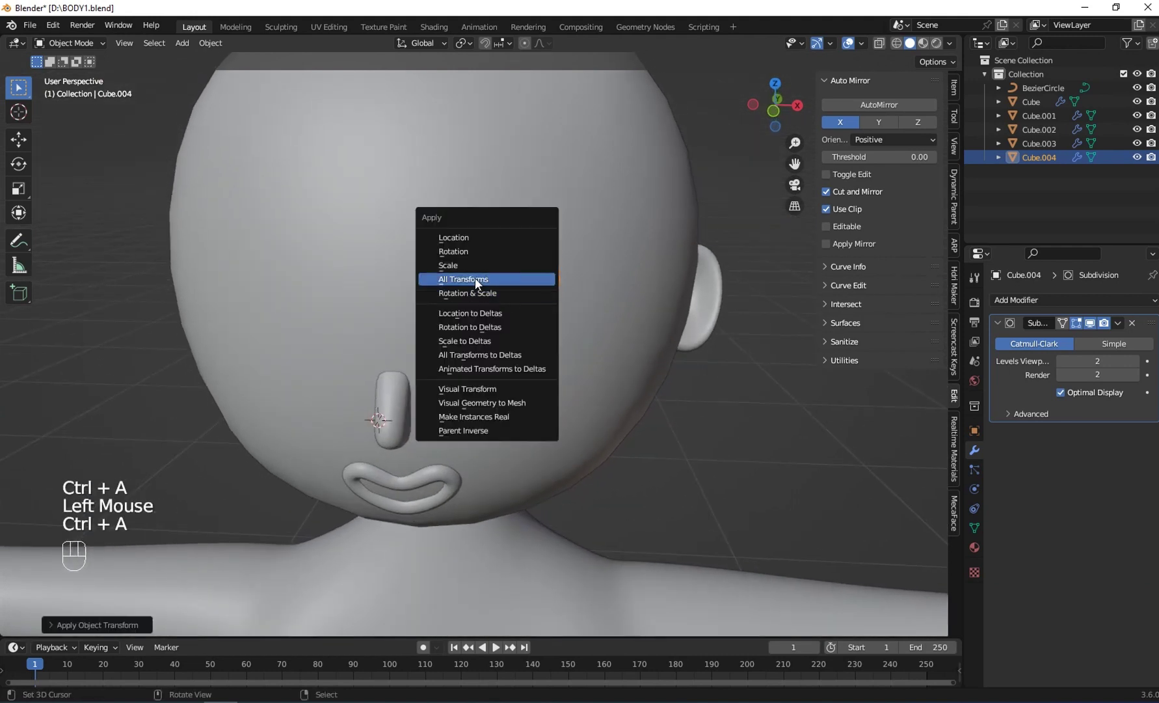
{"action": "left_click", "coordinate": [476, 279]}
{"action": "left_click", "coordinate": [1040, 299]}
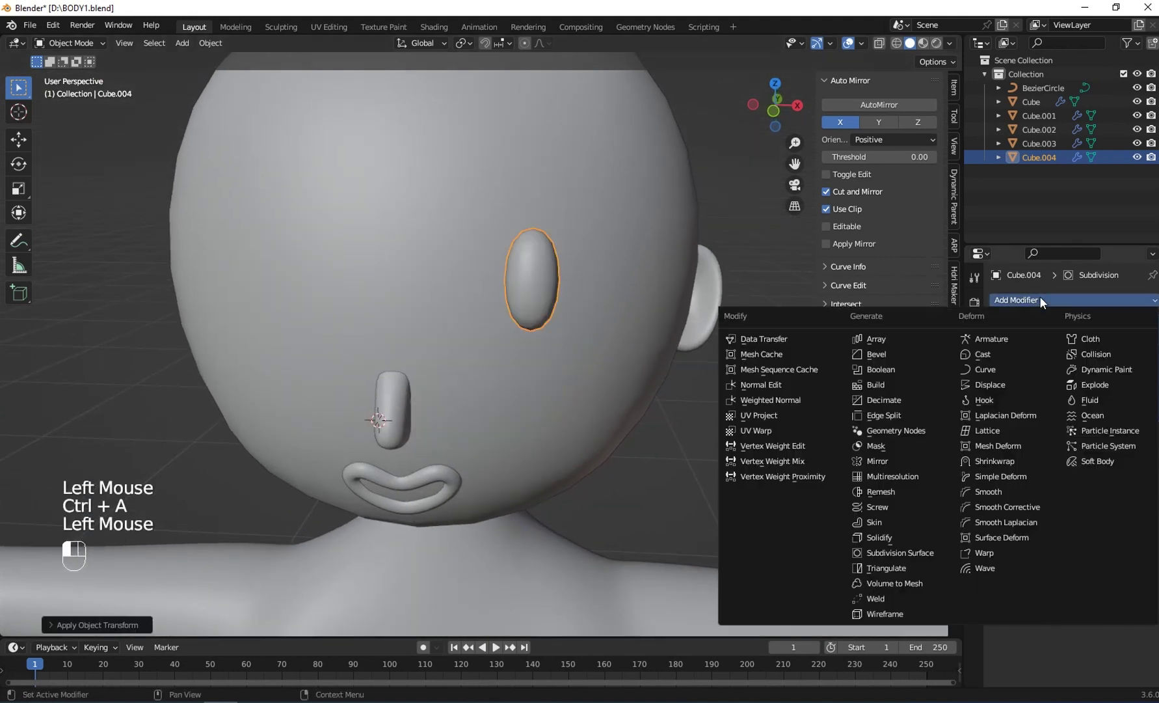
{"action": "left_click", "coordinate": [878, 460]}
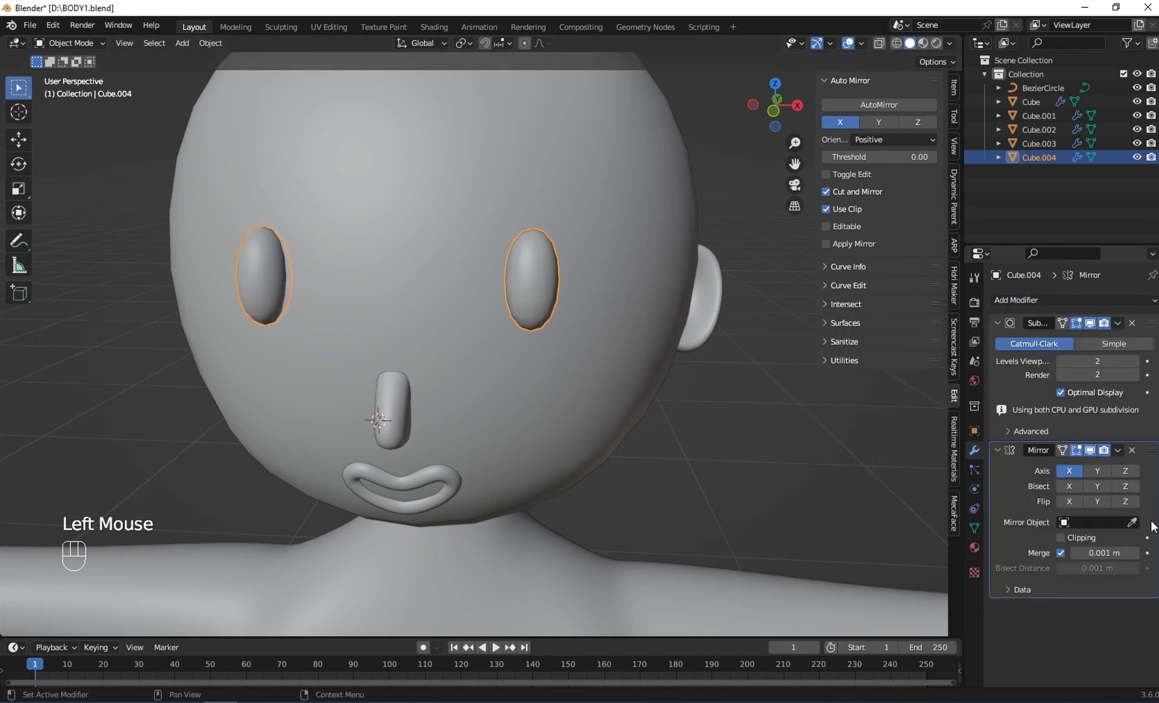
Flatten the eye mesh along Y to about 0.52 of its thickness in Edit Mode
{"action": "scroll", "coordinate": [529, 371], "scroll_direction": "down", "scroll_amount": 1}
{"action": "middle_click_drag", "start_coordinate": [528, 371], "coordinate": [439, 376]}
{"action": "scroll", "coordinate": [528, 351], "scroll_direction": "up", "scroll_amount": 1}
{"action": "key", "text": "s"}
{"action": "key", "text": "y"}
{"action": "left_click", "coordinate": [430, 357]}
{"action": "key", "text": "Tab"}
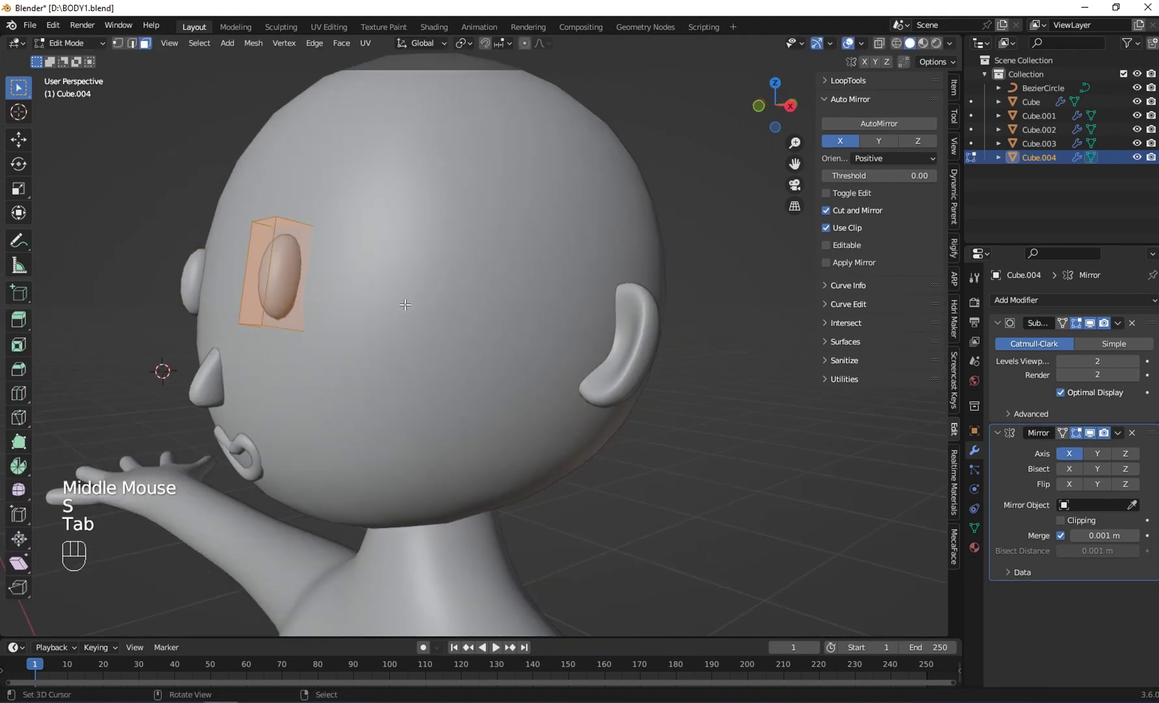
{"action": "middle_click_drag", "start_coordinate": [331, 208], "coordinate": [419, 332]}
{"action": "key", "text": "s"}
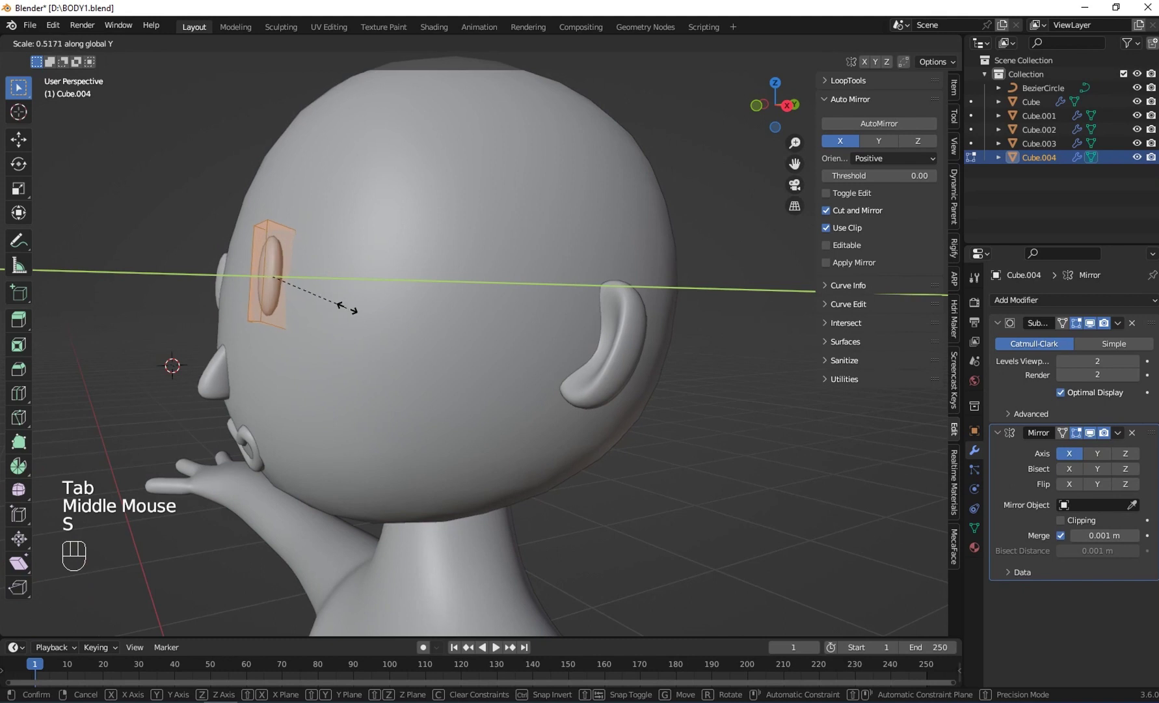
{"action": "left_click", "coordinate": [347, 307]}
Tilt the eye mesh about the X axis and move it against the face surface
{"action": "middle_click_drag", "start_coordinate": [347, 307], "coordinate": [365, 224]}
{"action": "key", "text": "r"}
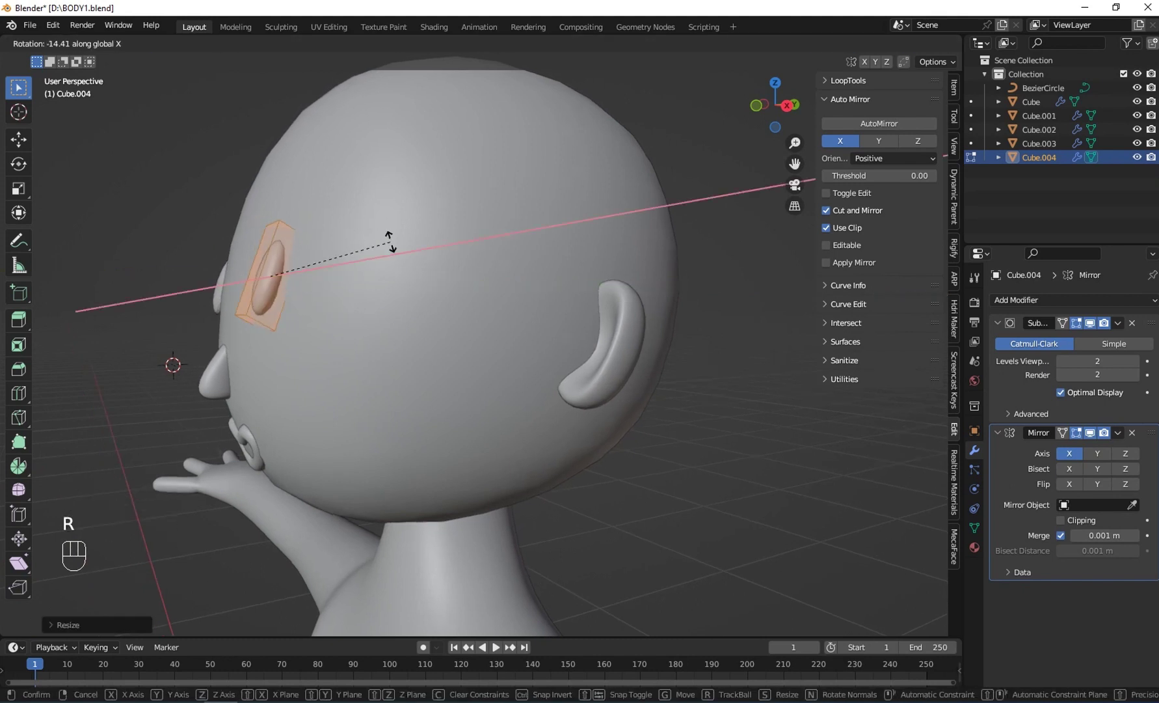
{"action": "left_click", "coordinate": [376, 217]}
{"action": "middle_click_drag", "start_coordinate": [377, 217], "coordinate": [336, 271]}
{"action": "scroll", "coordinate": [339, 270], "scroll_direction": "up", "scroll_amount": 1}
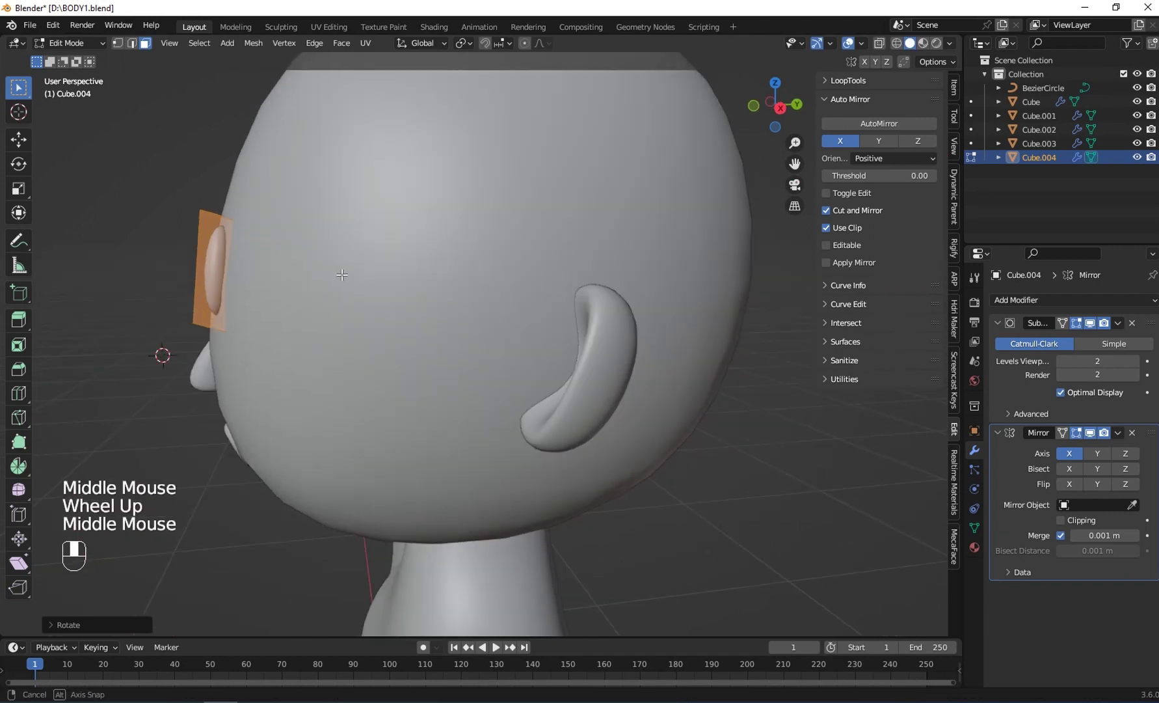
{"action": "key", "text": "g"}
{"action": "left_click", "coordinate": [349, 277]}
Fine-tune the eye mesh's rotation and position so it follows the curve of the face
{"action": "key", "text": "r"}
{"action": "left_click", "coordinate": [320, 219]}
{"action": "middle_click_drag", "start_coordinate": [323, 223], "coordinate": [437, 251]}
{"action": "key", "text": "g"}
{"action": "left_click", "coordinate": [462, 278]}
Return to Object Mode and set the eyes' viewport subdivision level to 3
{"action": "key", "text": "Tab"}
{"action": "left_click", "coordinate": [1136, 359]}
{"action": "scroll", "coordinate": [495, 441], "scroll_direction": "down", "scroll_amount": 5}
{"action": "middle_click", "coordinate": [438, 325]}
Place the 3D cursor on the middle of the forehead and add a cube there
{"action": "scroll", "coordinate": [437, 325], "scroll_direction": "up", "scroll_amount": 1}
{"action": "scroll", "coordinate": [464, 326], "scroll_direction": "up", "scroll_amount": 1}
{"action": "scroll", "coordinate": [483, 358], "scroll_direction": "up", "scroll_amount": 1}
{"action": "scroll", "coordinate": [484, 358], "scroll_direction": "up", "scroll_amount": 1}
{"action": "left_click", "coordinate": [439, 246]}
{"action": "key", "text": "shift+a"}
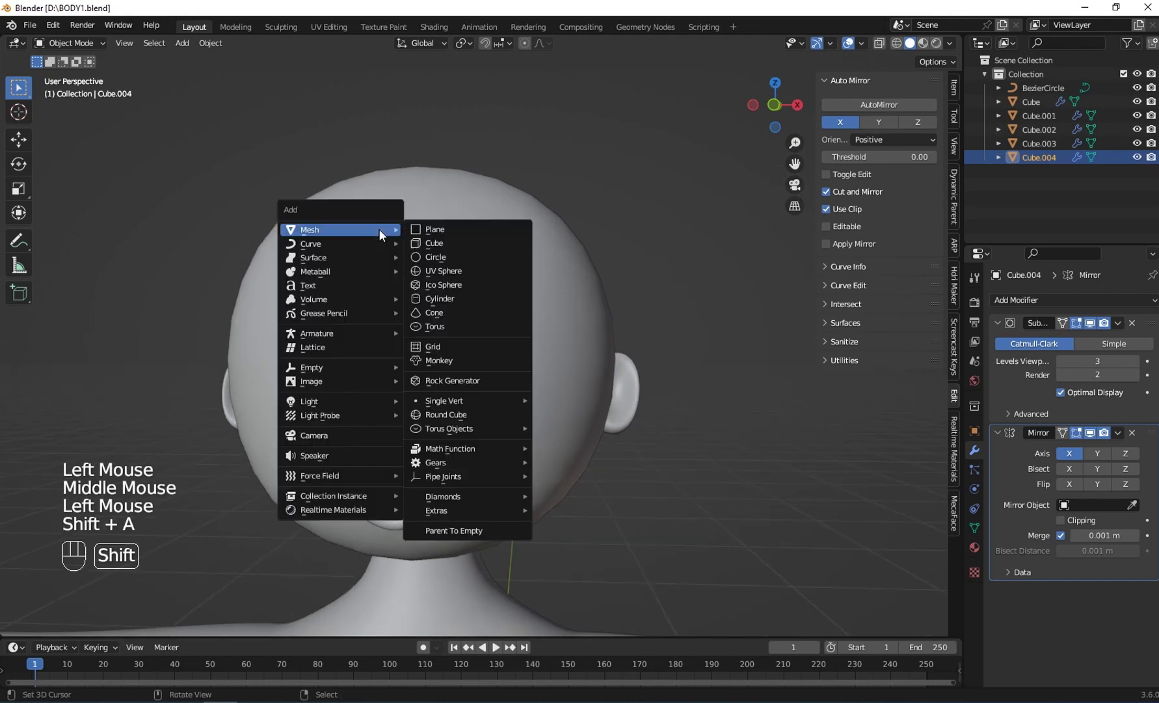
{"action": "left_click", "coordinate": [433, 242]}
Scale the forehead cube down to a small block and give it level 2 subdivision
{"action": "scroll", "coordinate": [440, 262], "scroll_direction": "down", "scroll_amount": 2}
{"action": "key", "text": "s"}
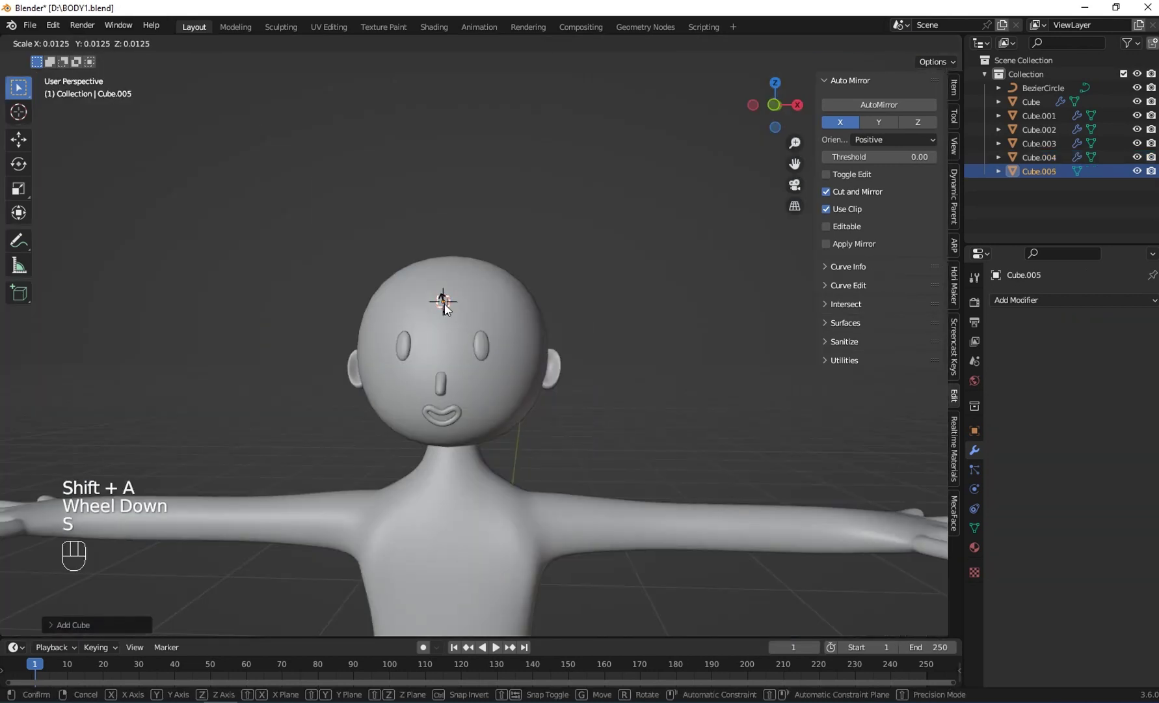
{"action": "key", "text": "ctrl+z"}
{"action": "key", "text": "s"}
{"action": "key", "text": "s"}
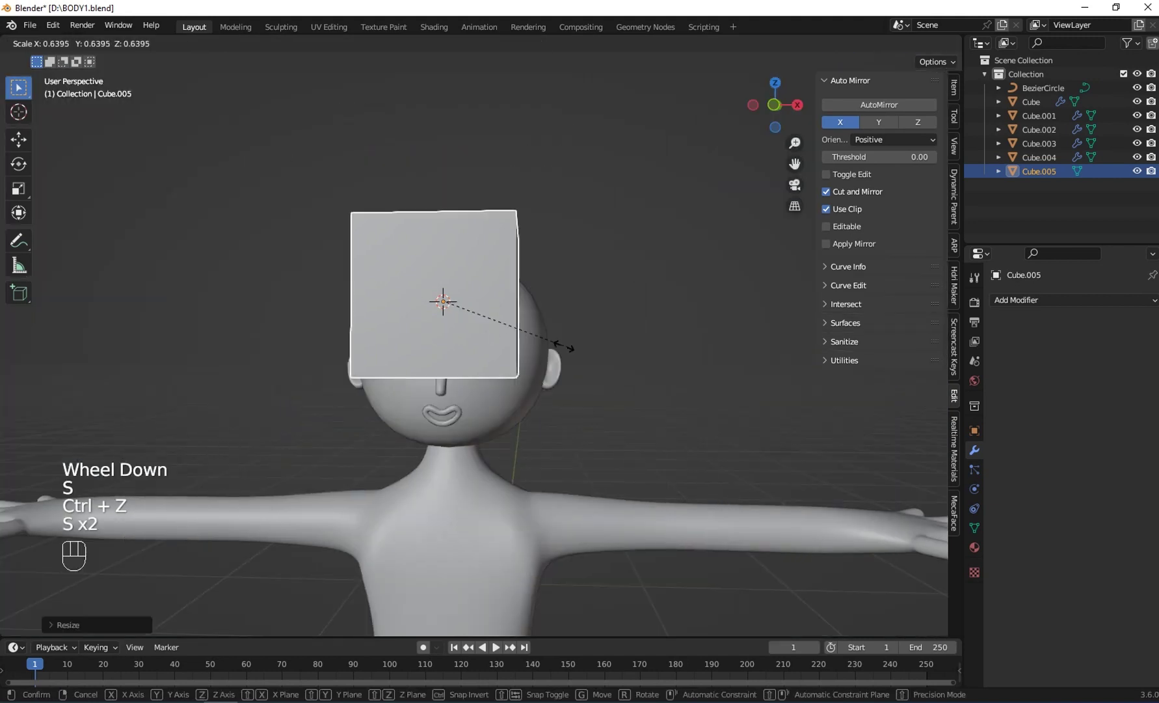
{"action": "middle_click_drag", "start_coordinate": [458, 314], "coordinate": [341, 240]}
{"action": "scroll", "coordinate": [379, 351], "scroll_direction": "up", "scroll_amount": 2}
{"action": "key", "text": "ctrl+2"}
{"action": "scroll", "coordinate": [419, 381], "scroll_direction": "up", "scroll_amount": 2}
Raise the forehead block slightly and, in Edit Mode, move its top face up and back along the head
{"action": "key", "text": "g"}
{"action": "key", "text": "Tab"}
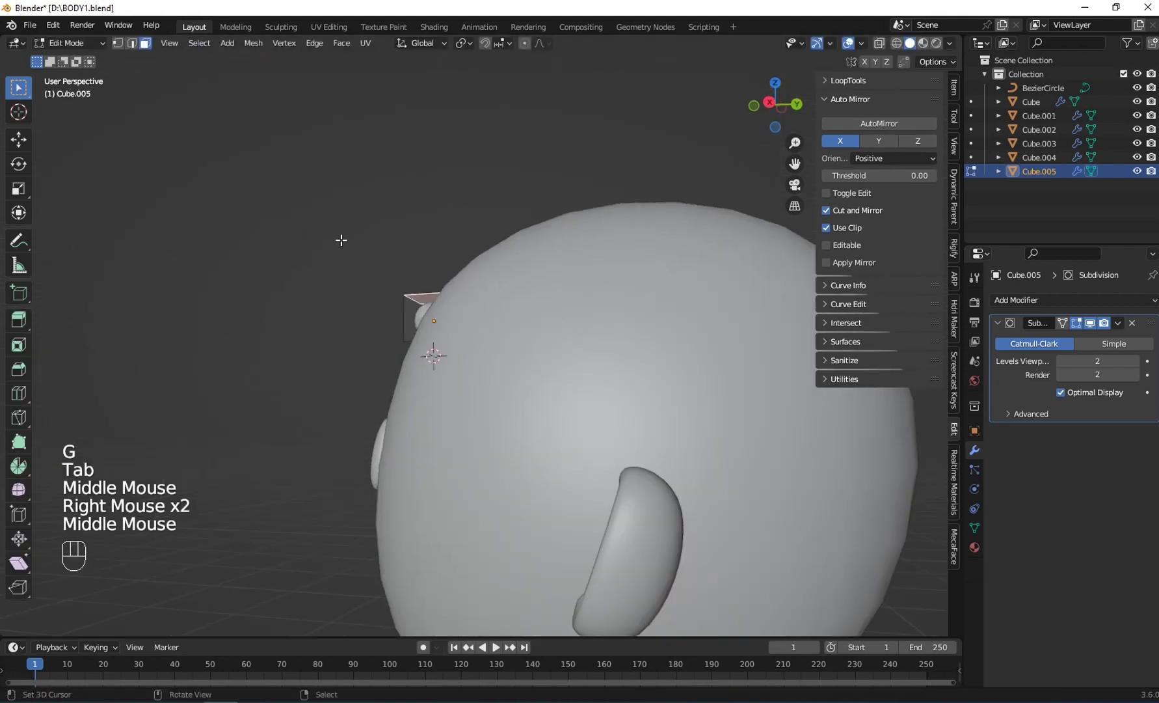
{"action": "scroll", "coordinate": [341, 240], "scroll_direction": "down", "scroll_amount": 2}
{"action": "key", "text": "g"}
{"action": "left_click", "coordinate": [409, 269]}
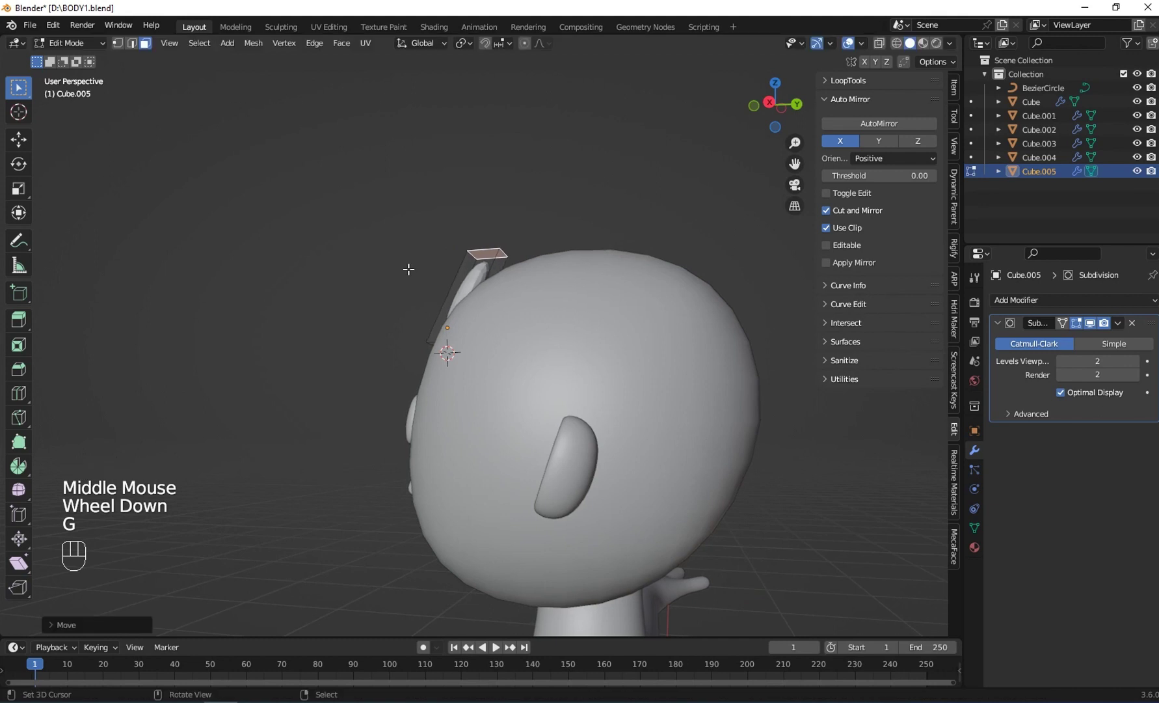
Extrude the forehead piece's upper end back over the head and move the new end face onto the crown
{"action": "key", "text": "KP_3"}
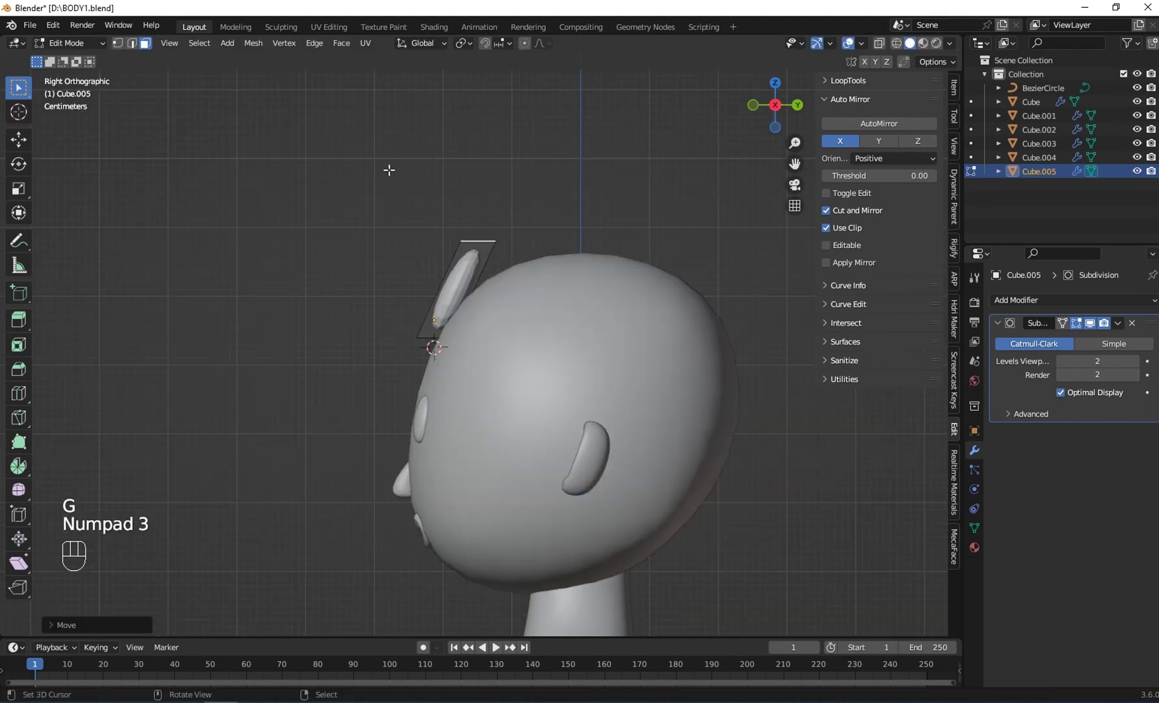
{"action": "middle_click_drag", "start_coordinate": [403, 168], "coordinate": [354, 291], "text": "shift"}
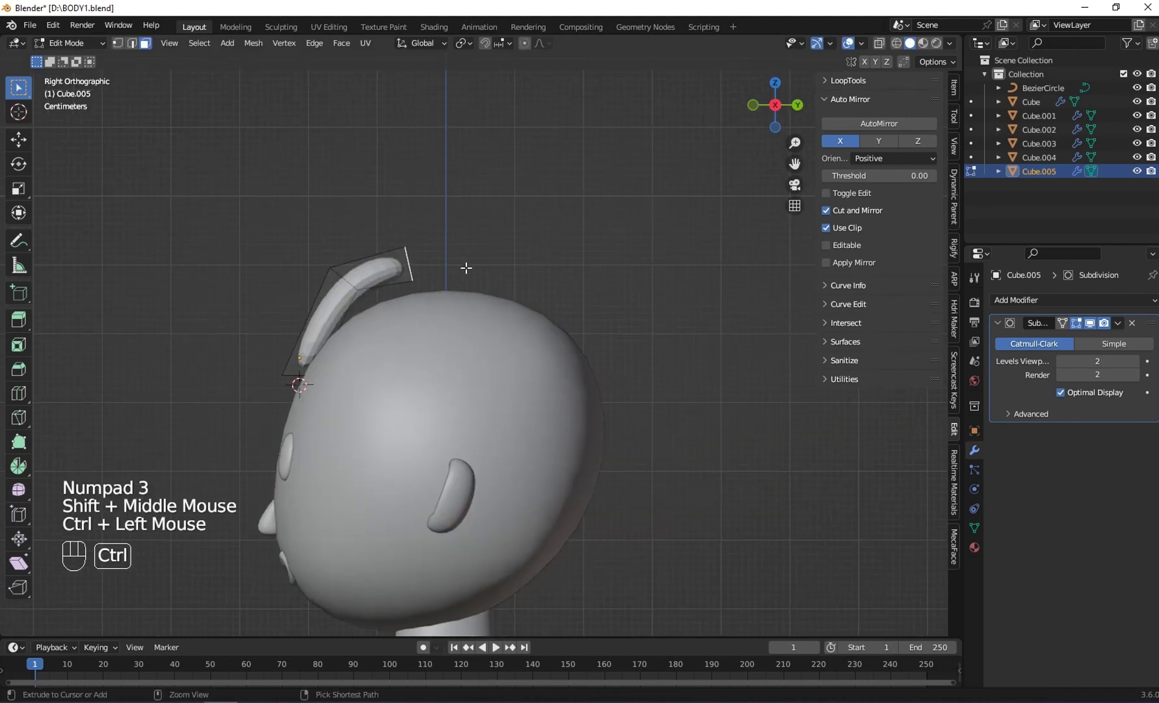
{"action": "key", "text": "g"}
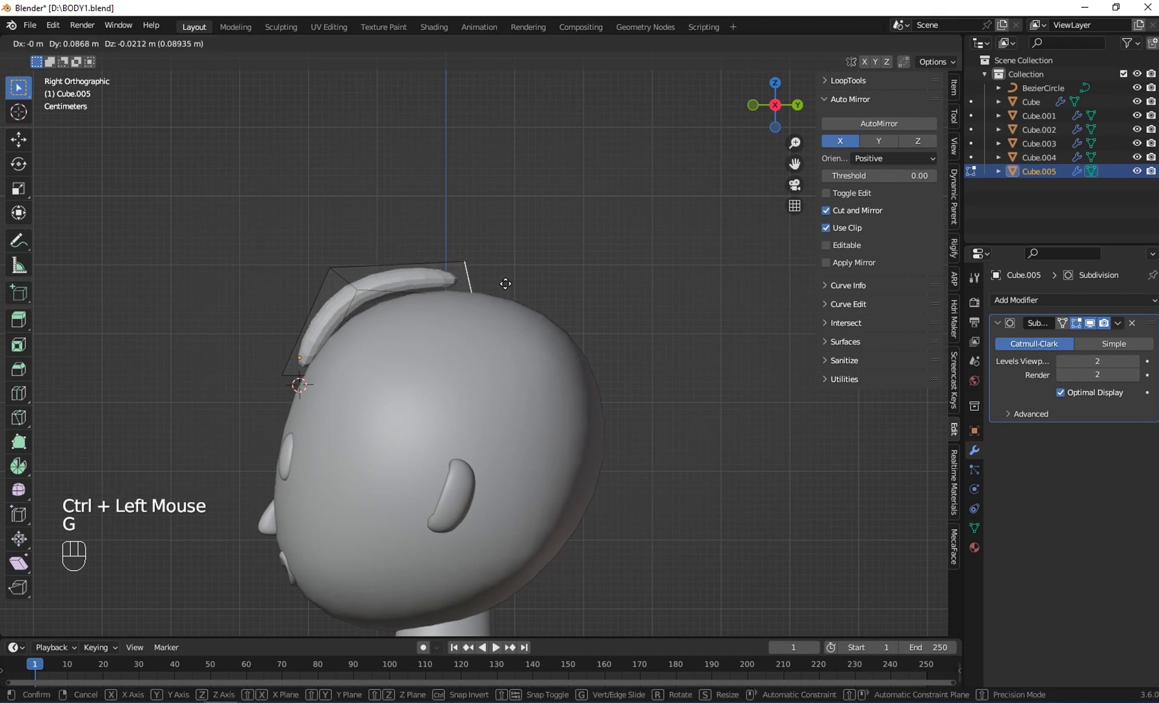
{"action": "left_click", "coordinate": [522, 284]}
{"action": "middle_click_drag", "start_coordinate": [521, 283], "coordinate": [590, 361]}
Move the hair piece's front end face down and forward over the forehead
{"action": "middle_click_drag", "start_coordinate": [436, 362], "coordinate": [211, 348]}
{"action": "key", "text": "g"}
{"action": "left_click", "coordinate": [281, 352]}
{"action": "key", "text": "g"}
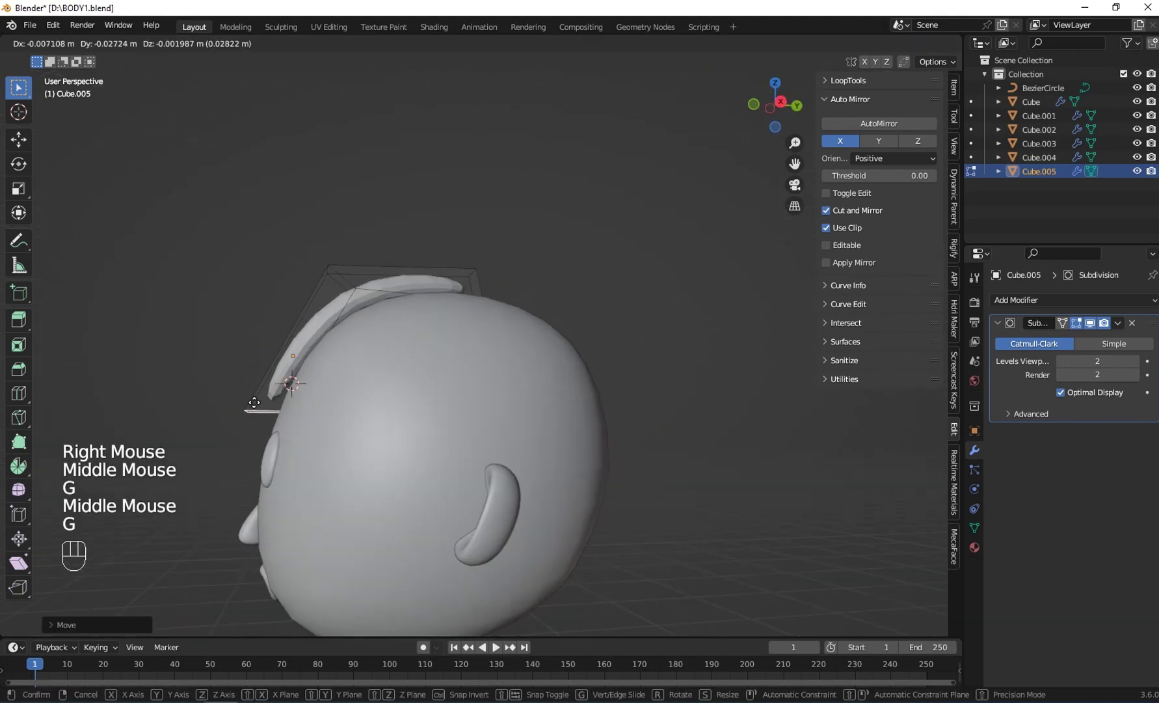
{"action": "left_click", "coordinate": [257, 408]}
Select the hair piece's rear end face and shift it slightly sideways to straighten the strand on the crown
{"action": "middle_click_drag", "start_coordinate": [257, 408], "coordinate": [280, 430]}
{"action": "middle_click_drag", "start_coordinate": [297, 374], "coordinate": [444, 338]}
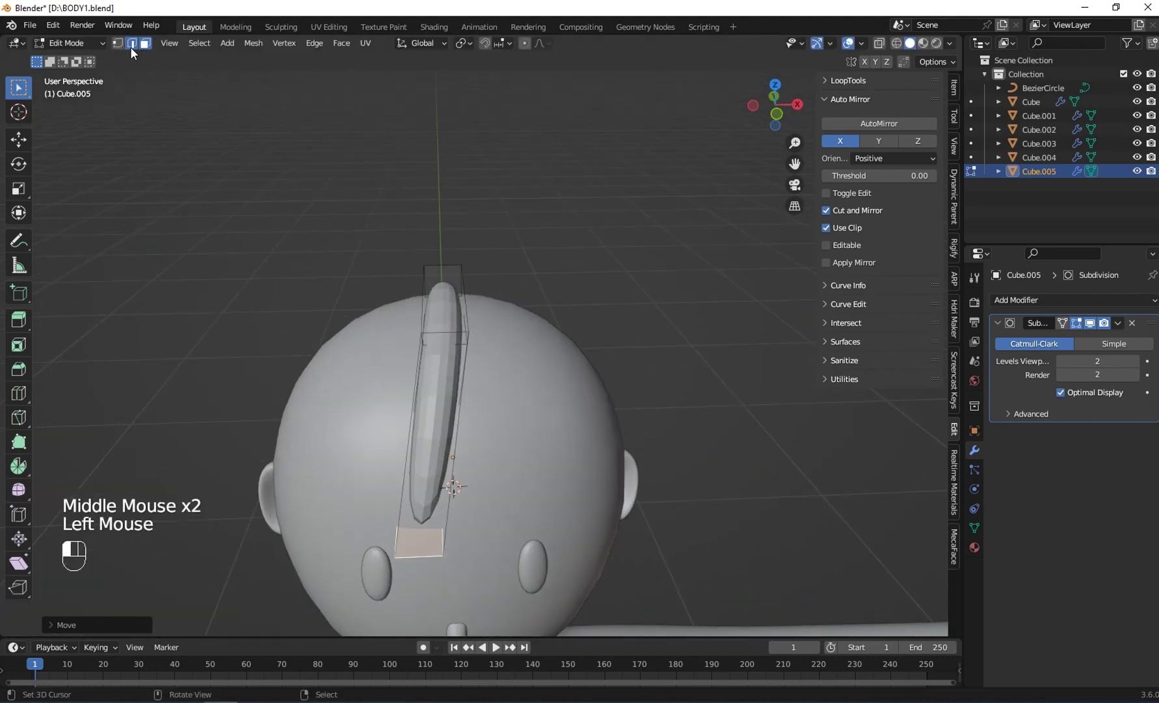
{"action": "middle_click_drag", "start_coordinate": [424, 295], "coordinate": [167, 5]}
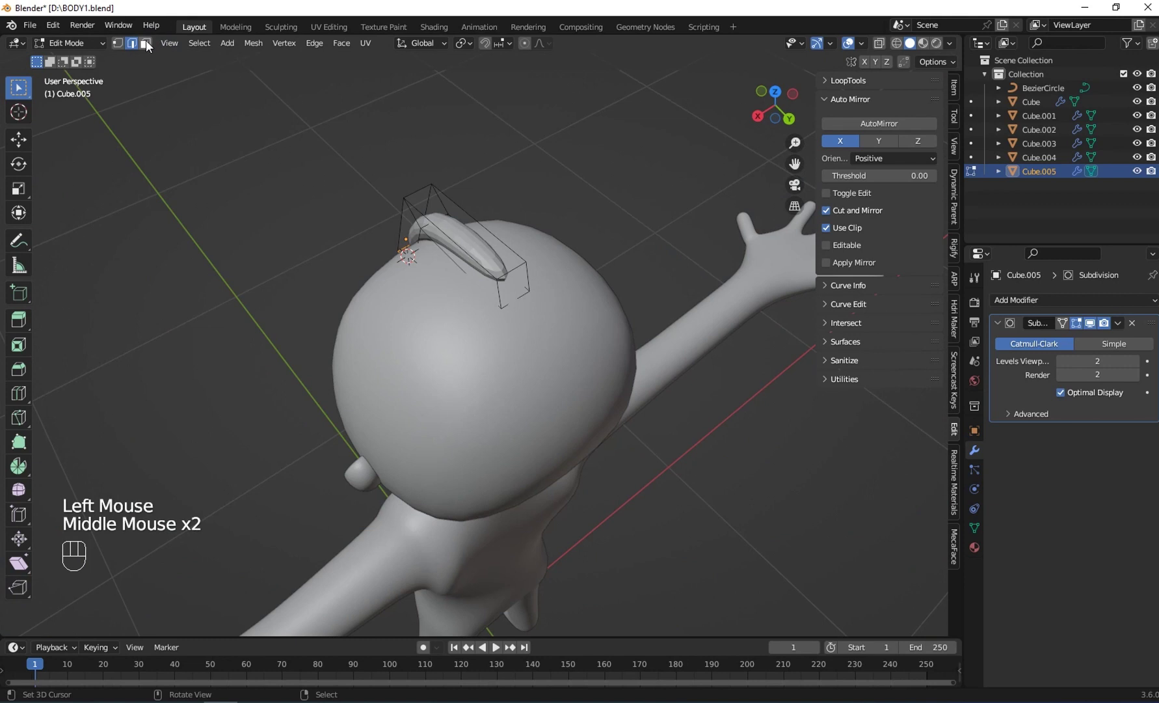
{"action": "middle_click_drag", "start_coordinate": [447, 295], "coordinate": [540, 364]}
{"action": "key", "text": "g"}
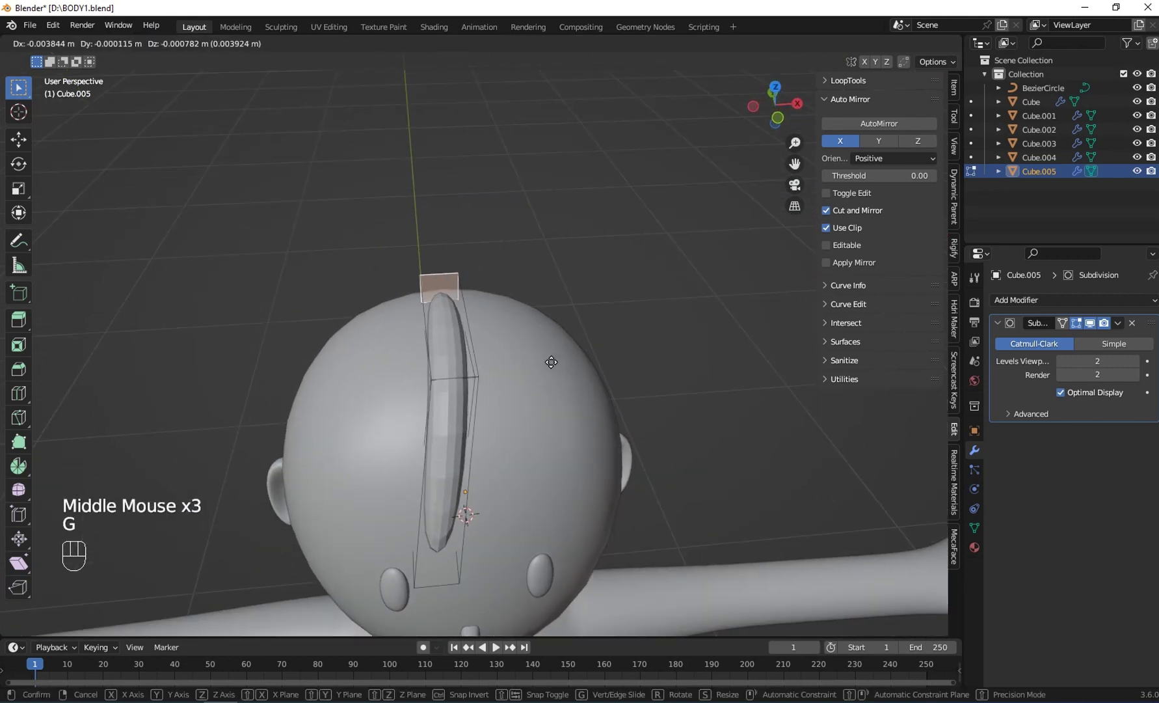
{"action": "left_click", "coordinate": [550, 363]}
Adjust the position of the strand's selected front part on the forehead and return to Object Mode
{"action": "middle_click_drag", "start_coordinate": [559, 360], "coordinate": [493, 405]}
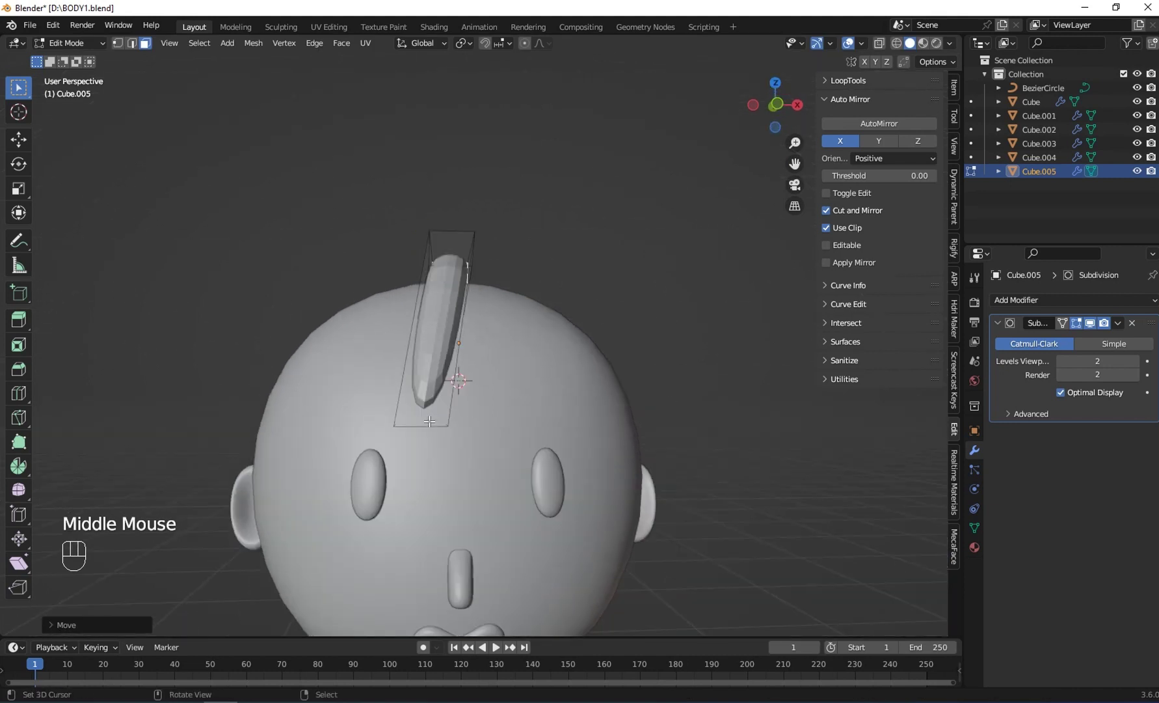
{"action": "middle_click_drag", "start_coordinate": [429, 421], "coordinate": [437, 364]}
{"action": "right_click", "coordinate": [441, 310]}
{"action": "middle_click_drag", "start_coordinate": [441, 310], "coordinate": [446, 400]}
{"action": "key", "text": "g"}
{"action": "left_click", "coordinate": [474, 380]}
{"action": "key", "text": "Tab"}
Duplicate the whole strand in Edit Mode and offset the copy along X beside the original
{"action": "key", "text": "Tab"}
{"action": "scroll", "coordinate": [468, 392], "scroll_direction": "down", "scroll_amount": 2}
{"action": "key", "text": "a"}
{"action": "key", "text": "shift+d"}
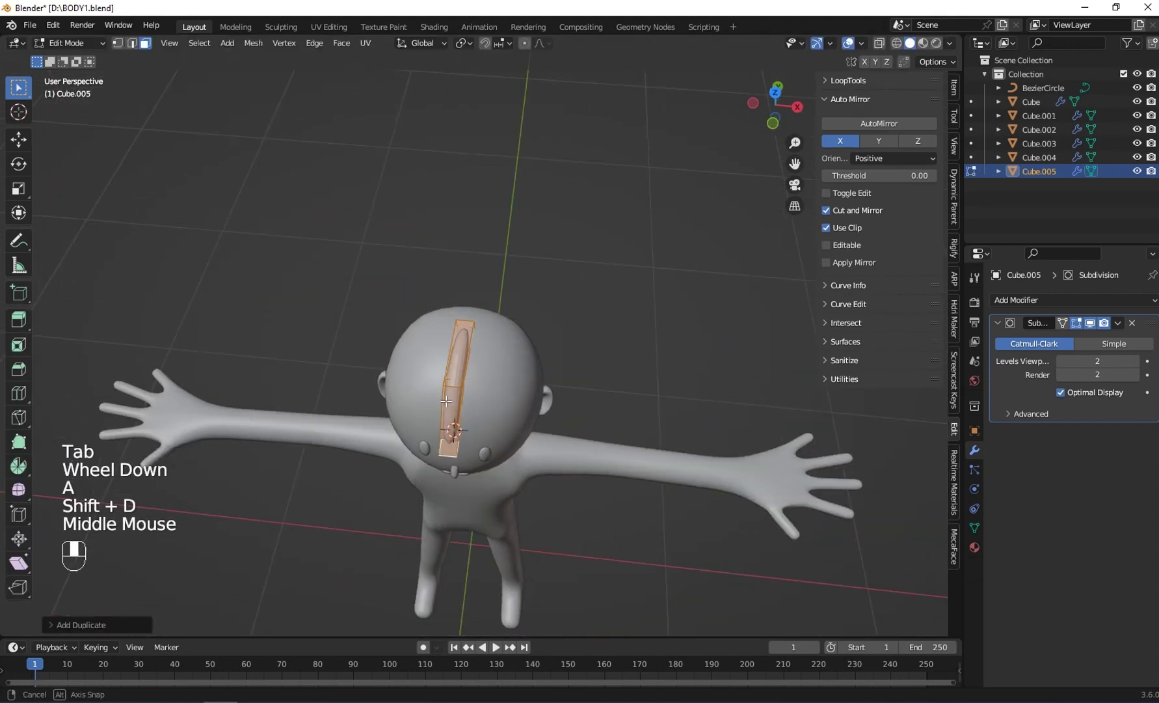
{"action": "key", "text": "g"}
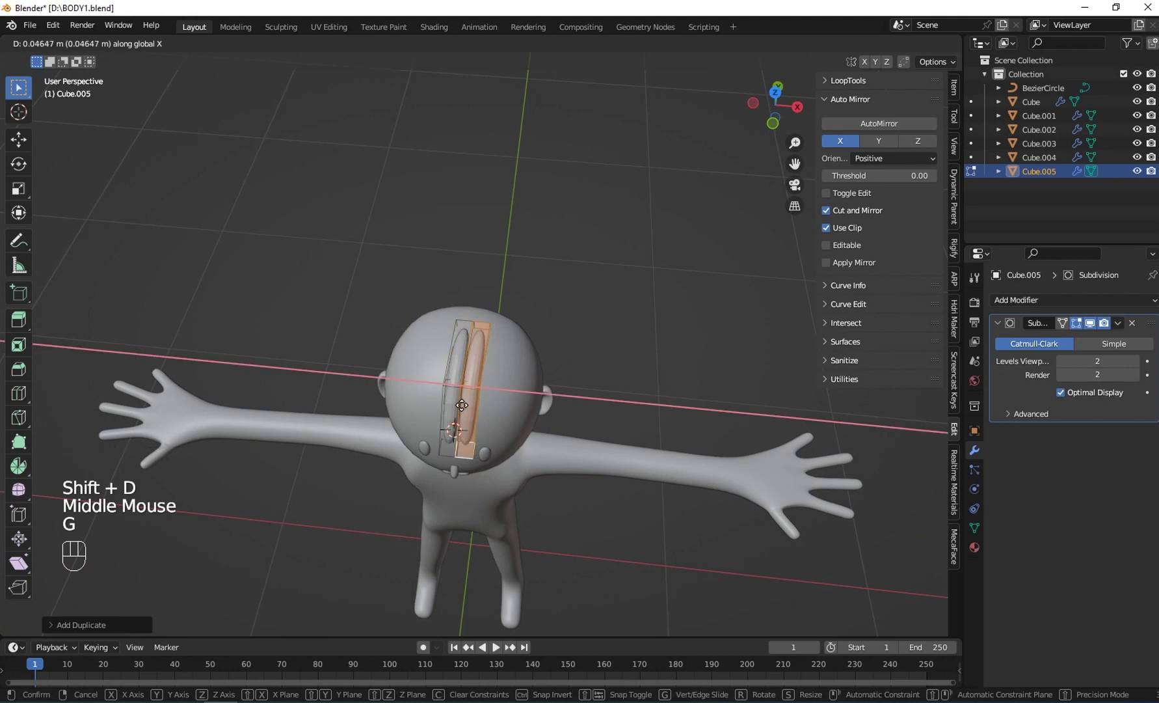
{"action": "left_click", "coordinate": [463, 405]}
Duplicate the second strand and move the copy along X to form a third strand
{"action": "scroll", "coordinate": [382, 438], "scroll_direction": "up", "scroll_amount": 2}
{"action": "middle_click_drag", "start_coordinate": [463, 405], "coordinate": [421, 456], "text": "shift"}
{"action": "middle_click_drag", "start_coordinate": [421, 457], "coordinate": [384, 376], "text": "shift"}
{"action": "scroll", "coordinate": [365, 429], "scroll_direction": "up", "scroll_amount": 2}
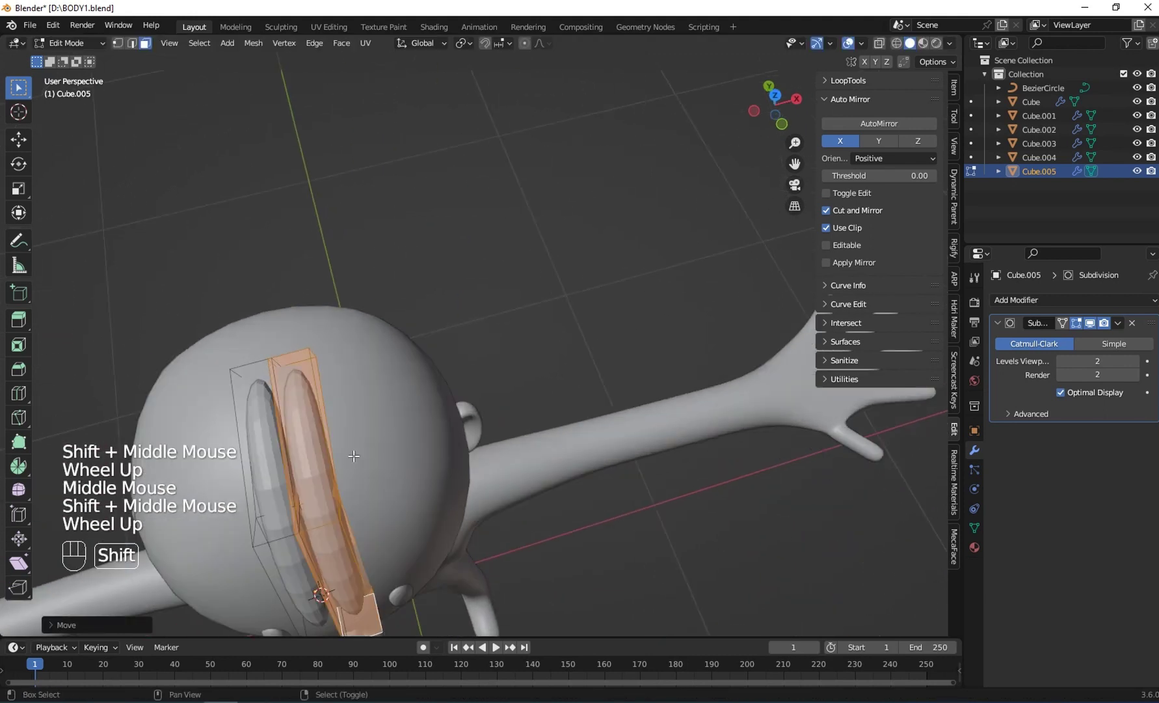
{"action": "key", "text": "shift+d"}
{"action": "key", "text": "g"}
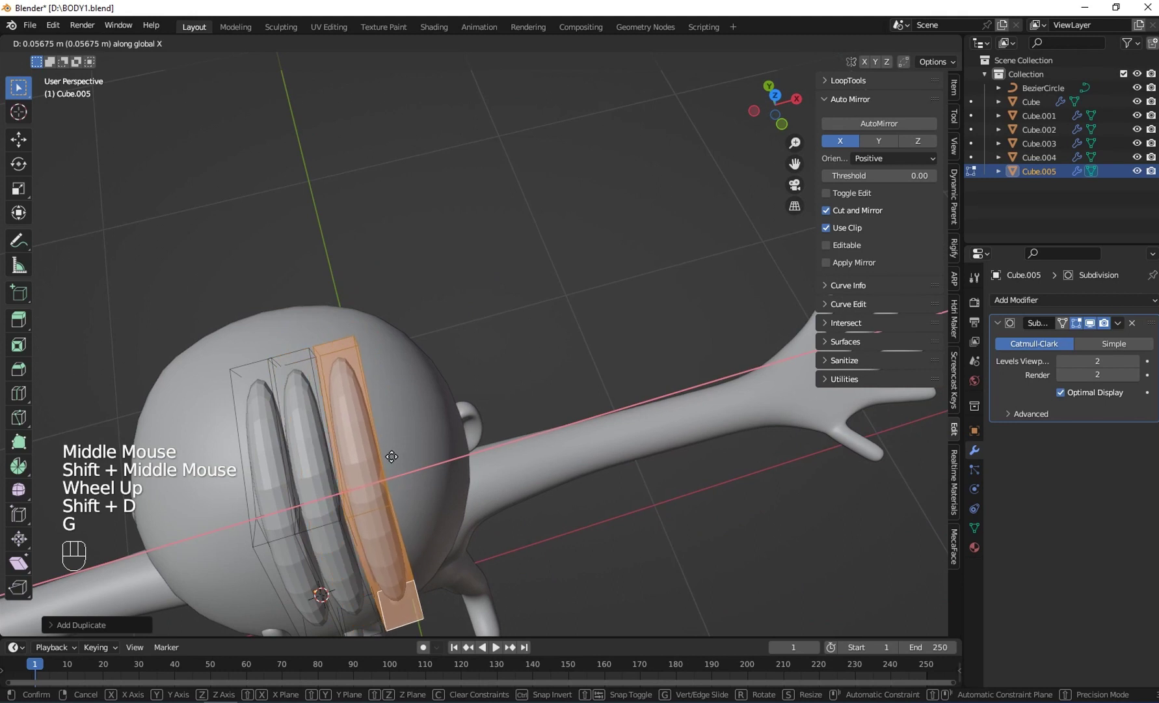
{"action": "left_click", "coordinate": [385, 457]}
Place the 3D cursor at the rear ends of the strands and use it as the transform pivot
{"action": "middle_click_drag", "start_coordinate": [385, 457], "coordinate": [384, 387], "text": "shift"}
{"action": "middle_click_drag", "start_coordinate": [384, 387], "coordinate": [360, 357]}
{"action": "middle_click_drag", "start_coordinate": [456, 351], "coordinate": [364, 371]}
{"action": "middle_click_drag", "start_coordinate": [364, 371], "coordinate": [419, 299], "text": "shift"}
{"action": "scroll", "coordinate": [401, 295], "scroll_direction": "up", "scroll_amount": 2}
{"action": "scroll", "coordinate": [419, 299], "scroll_direction": "up", "scroll_amount": 1}
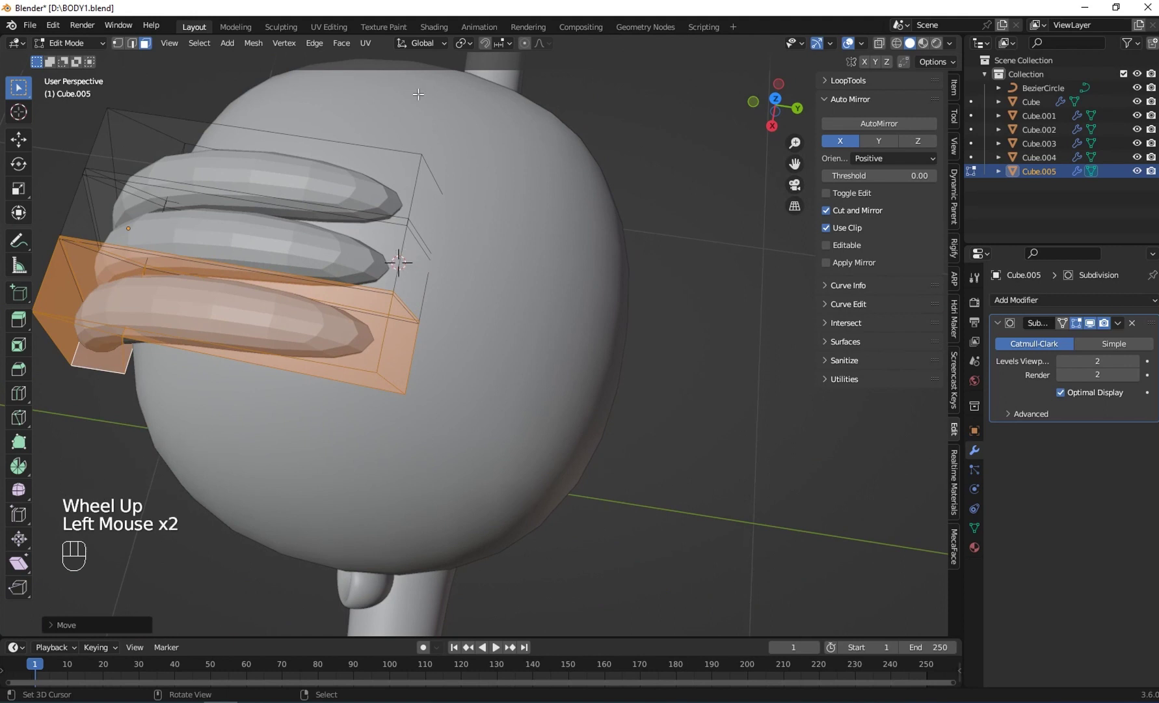
{"action": "left_click", "coordinate": [466, 43]}
{"action": "scroll", "coordinate": [416, 293], "scroll_direction": "down", "scroll_amount": 3}
{"action": "middle_click_drag", "start_coordinate": [416, 293], "coordinate": [423, 461]}
{"action": "key", "text": "r"}
{"action": "key", "text": "x"}
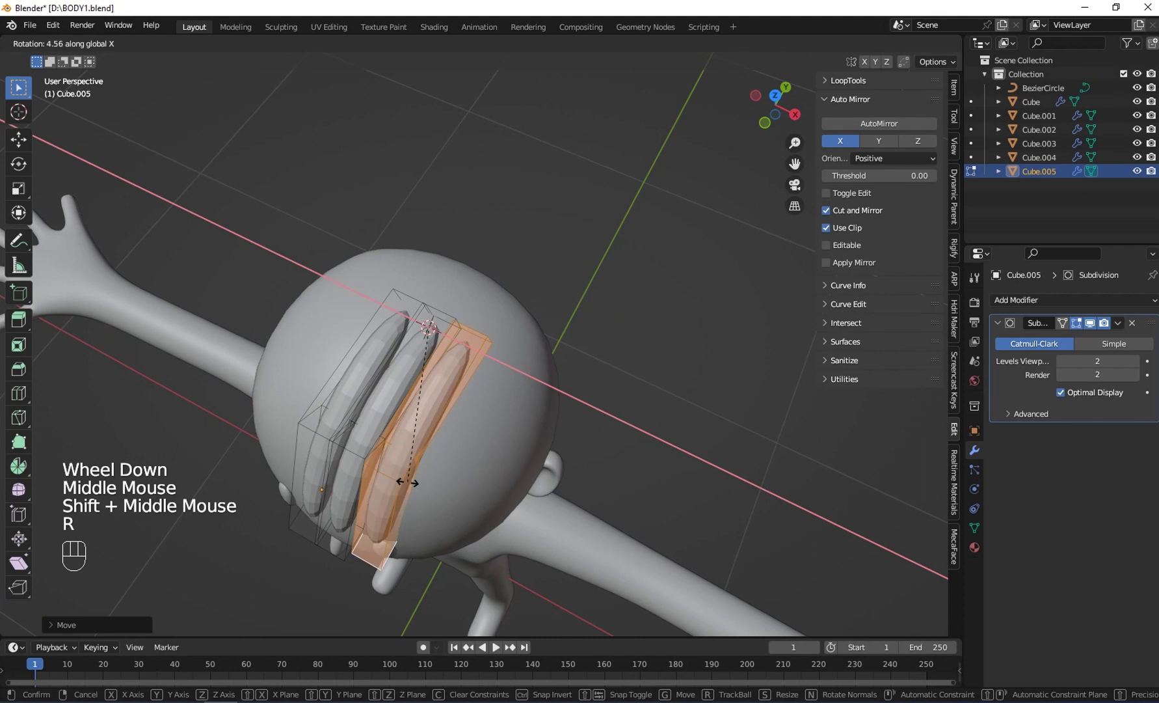
{"action": "key", "text": "z"}
{"action": "right_click", "coordinate": [415, 501]}
Duplicate the third strand, offset the copy sideways, and switch the transform pivot away from the 3D cursor
{"action": "middle_click_drag", "start_coordinate": [415, 501], "coordinate": [402, 350], "text": "shift"}
{"action": "key", "text": "shift+d"}
{"action": "key", "text": "g"}
{"action": "left_click", "coordinate": [428, 345]}
{"action": "left_click", "coordinate": [460, 45]}
{"action": "left_click", "coordinate": [475, 62]}
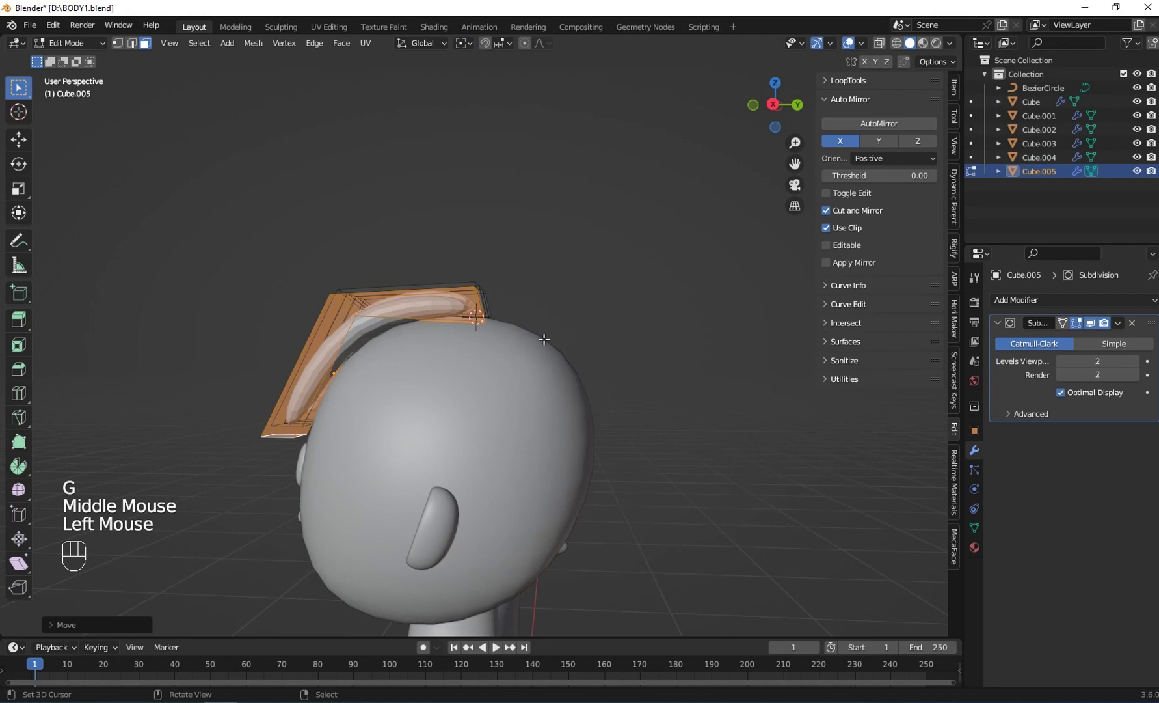
Duplicate another fringe strand, activate the Transform tool, and fit the copy against the side of the head
{"action": "middle_click_drag", "start_coordinate": [543, 339], "coordinate": [463, 385]}
{"action": "scroll", "coordinate": [463, 386], "scroll_direction": "up", "scroll_amount": 2}
{"action": "key", "text": "g"}
{"action": "middle_click_drag", "start_coordinate": [484, 280], "coordinate": [416, 306]}
{"action": "key", "text": "shift+d"}
{"action": "left_click", "coordinate": [19, 212]}
{"action": "key", "text": "g"}
{"action": "left_click", "coordinate": [254, 539]}
Select all the fringe strands and move them along X to align with their mirrored half
{"action": "middle_click_drag", "start_coordinate": [364, 416], "coordinate": [449, 364]}
{"action": "key", "text": "a"}
{"action": "left_click_drag", "start_coordinate": [521, 384], "coordinate": [560, 370]}
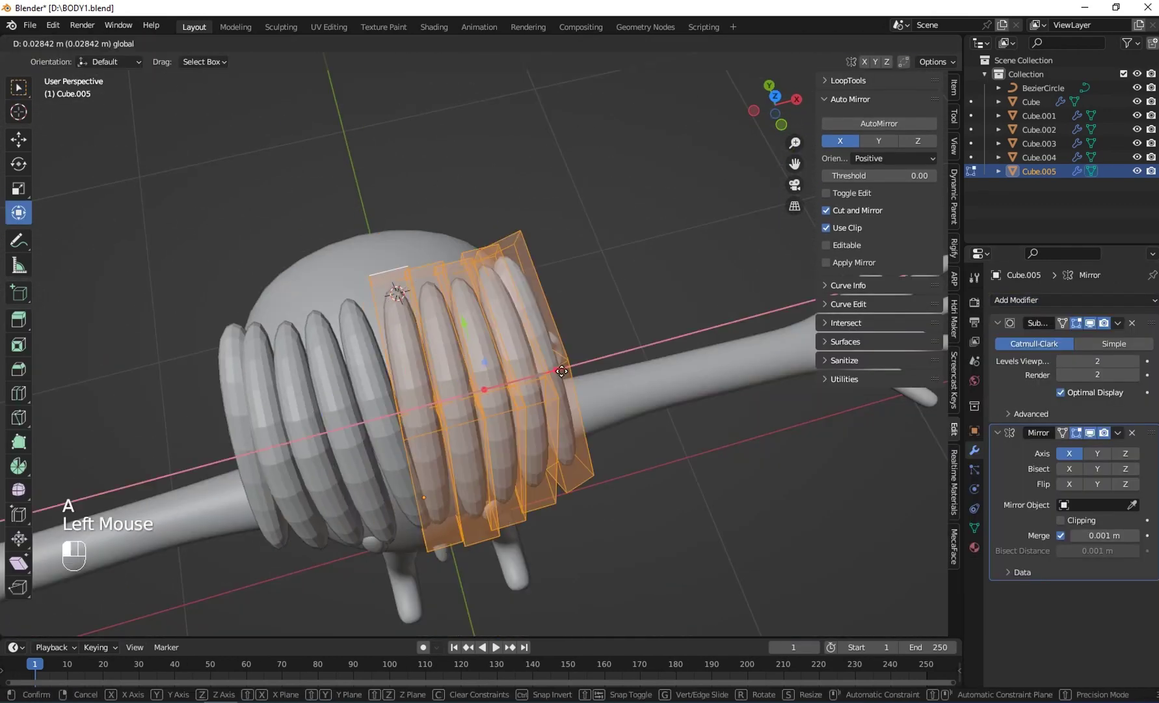
{"action": "middle_click_drag", "start_coordinate": [520, 365], "coordinate": [586, 273]}
{"action": "key", "text": "g"}
{"action": "key", "text": "g"}
{"action": "middle_click_drag", "start_coordinate": [586, 215], "coordinate": [403, 312]}
Give the new cube at the crown level 2 subdivision and extrude it down the head as a strand
{"action": "key", "text": "Tab"}
{"action": "key", "text": "ctrl+2"}
{"action": "key", "text": "Tab"}
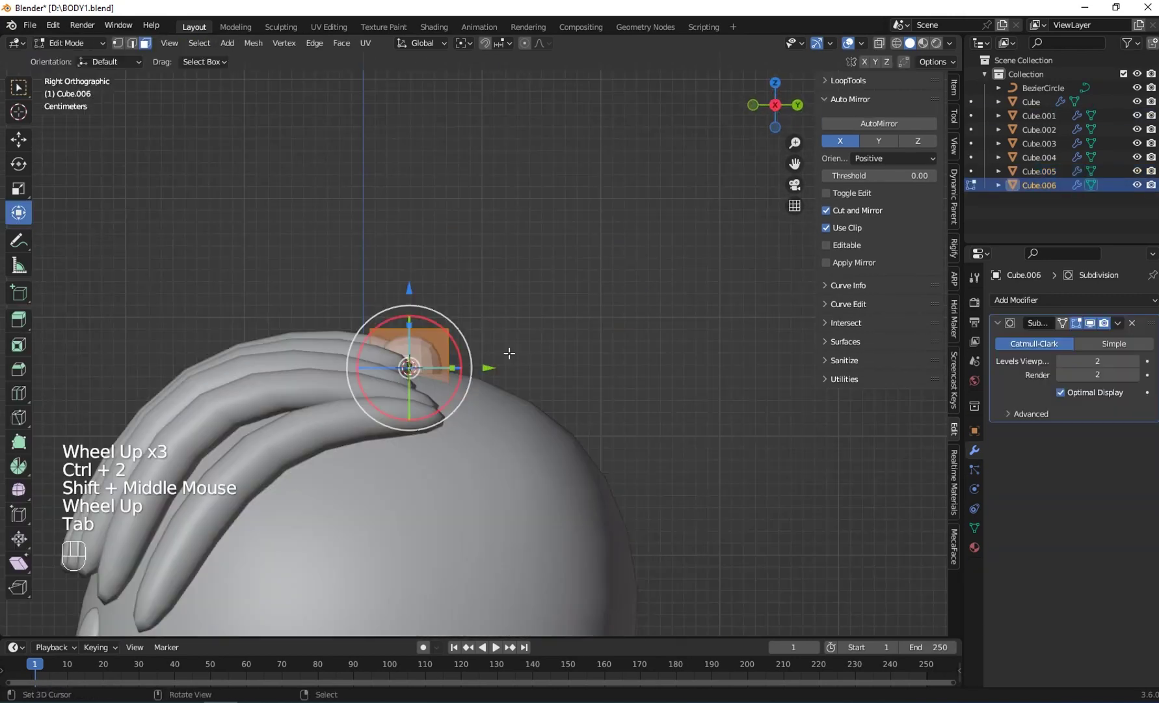
{"action": "middle_click_drag", "start_coordinate": [508, 352], "coordinate": [455, 202], "text": "shift"}
{"action": "left_click", "coordinate": [526, 466], "text": "ctrl"}
Add a Mirror modifier to the new hair piece and move its strand parts to fit around the head
{"action": "key", "text": "Tab"}
{"action": "left_click", "coordinate": [1043, 296]}
{"action": "left_click", "coordinate": [878, 462]}
{"action": "key", "text": "Tab"}
{"action": "key", "text": "g"}
{"action": "key", "text": "shift+s"}
{"action": "key", "text": "g"}
{"action": "middle_click_drag", "start_coordinate": [456, 280], "coordinate": [494, 416]}
{"action": "key", "text": "g"}
{"action": "key", "text": "Tab"}
{"action": "right_click", "coordinate": [435, 381]}
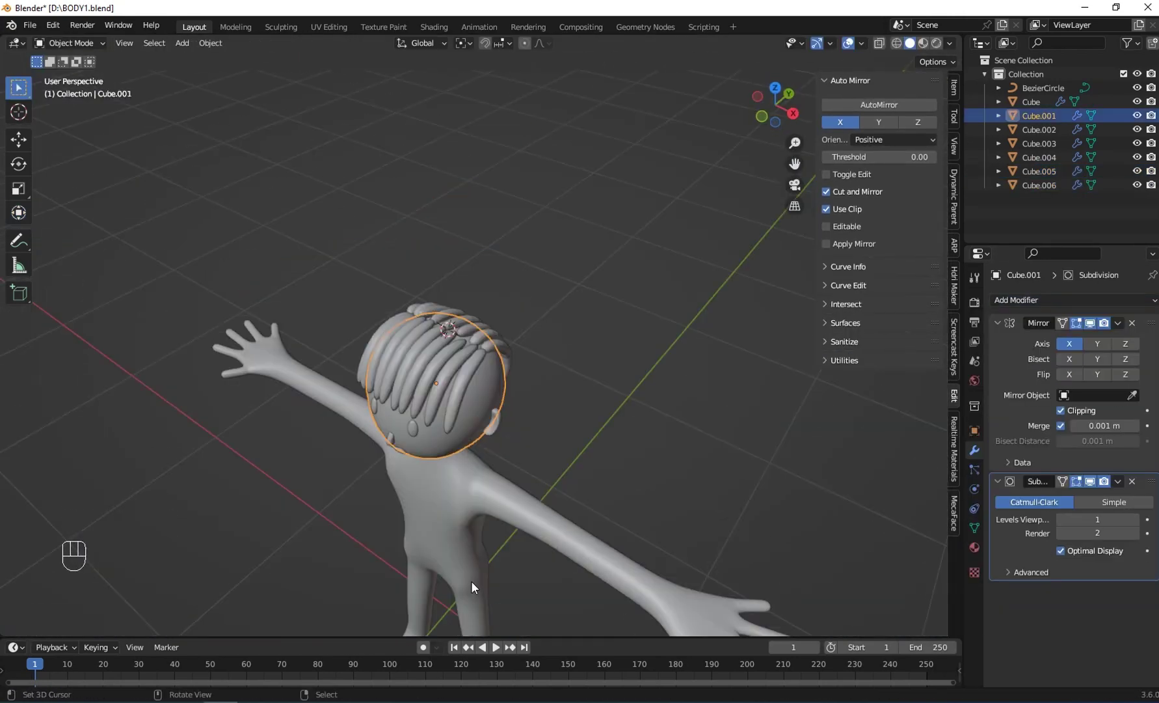
Give the new cube above the ear level 2 subdivision, extrude it into a strand, and position its end
{"action": "key", "text": "ctrl+2"}
{"action": "key", "text": "Tab"}
{"action": "middle_click_drag", "start_coordinate": [365, 312], "coordinate": [313, 390], "text": "shift"}
{"action": "left_click", "coordinate": [386, 528], "text": "ctrl"}
{"action": "right_click", "coordinate": [351, 294]}
{"action": "key", "text": "g"}
{"action": "middle_click_drag", "start_coordinate": [495, 390], "coordinate": [364, 365]}
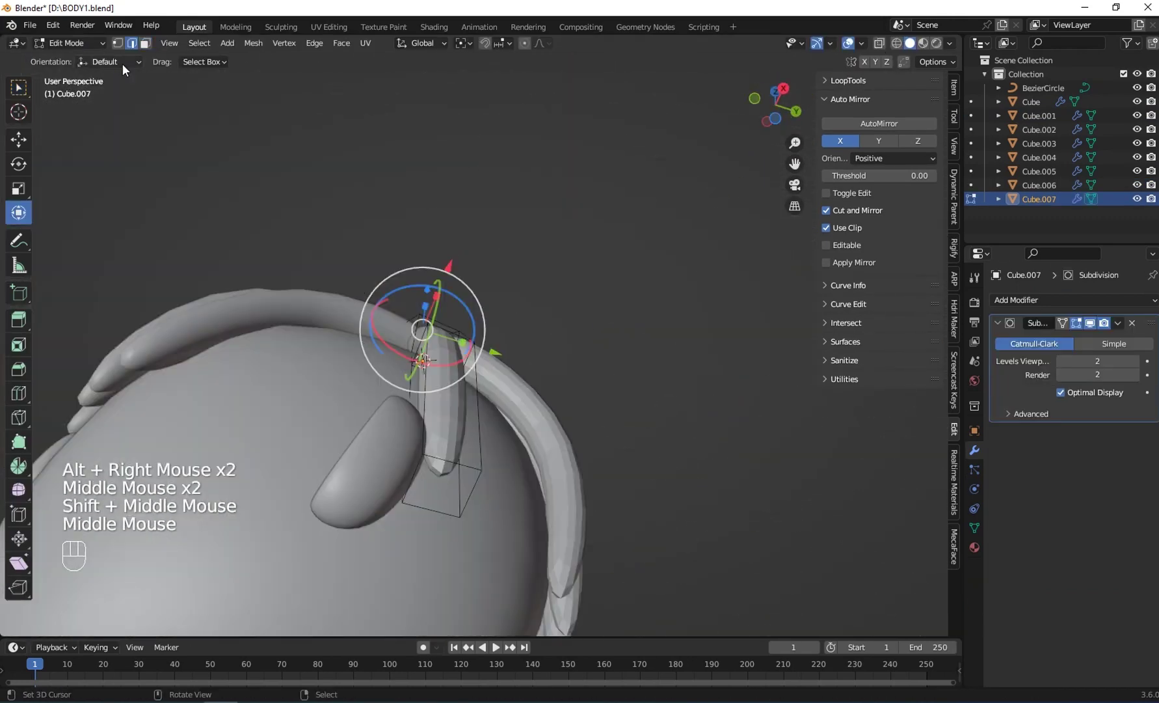
Switch to edge selection, adjust an edge of the strand near the ear, and return to Object Mode
{"action": "left_click", "coordinate": [132, 43]}
{"action": "middle_click_drag", "start_coordinate": [364, 312], "coordinate": [456, 364]}
{"action": "key", "text": "g"}
{"action": "middle_click_drag", "start_coordinate": [364, 260], "coordinate": [473, 151]}
{"action": "scroll", "coordinate": [473, 151], "scroll_direction": "down", "scroll_amount": 6}
{"action": "middle_click_drag", "start_coordinate": [473, 195], "coordinate": [291, 357]}
{"action": "key", "text": "Tab"}
Open the long hair strands for editing and move their lower ends into place around the head
{"action": "key", "text": "Tab"}
{"action": "key", "text": "Tab"}
{"action": "right_click", "coordinate": [391, 520]}
{"action": "scroll", "coordinate": [375, 429], "scroll_direction": "down", "scroll_amount": 1}
{"action": "right_click", "coordinate": [290, 397]}
{"action": "key", "text": "Tab"}
{"action": "key", "text": "g"}
{"action": "middle_click_drag", "start_coordinate": [416, 364], "coordinate": [455, 364]}
{"action": "right_click", "coordinate": [511, 553]}
{"action": "key", "text": "g"}
{"action": "left_click", "coordinate": [503, 566]}
Reposition two further strand sections so they hang lower over the head
{"action": "middle_click_drag", "start_coordinate": [447, 570], "coordinate": [346, 540]}
{"action": "right_click", "coordinate": [463, 561]}
{"action": "key", "text": "g"}
{"action": "left_click", "coordinate": [474, 574]}
{"action": "right_click", "coordinate": [412, 457]}
{"action": "key", "text": "g"}
{"action": "left_click", "coordinate": [418, 514]}
Return to Object Mode, examine the finished hair from the back, side and front, and save the file
{"action": "key", "text": "Tab"}
{"action": "scroll", "coordinate": [432, 378], "scroll_direction": "down", "scroll_amount": 3}
{"action": "right_click", "coordinate": [345, 538]}
{"action": "scroll", "coordinate": [322, 493], "scroll_direction": "down", "scroll_amount": 3}
{"action": "middle_click_drag", "start_coordinate": [323, 492], "coordinate": [341, 439]}
{"action": "right_click", "coordinate": [372, 554]}
{"action": "scroll", "coordinate": [372, 554], "scroll_direction": "down", "scroll_amount": 2}
{"action": "middle_click_drag", "start_coordinate": [372, 554], "coordinate": [199, 469]}
{"action": "scroll", "coordinate": [377, 529], "scroll_direction": "up", "scroll_amount": 2}
{"action": "scroll", "coordinate": [372, 469], "scroll_direction": "up", "scroll_amount": 1}
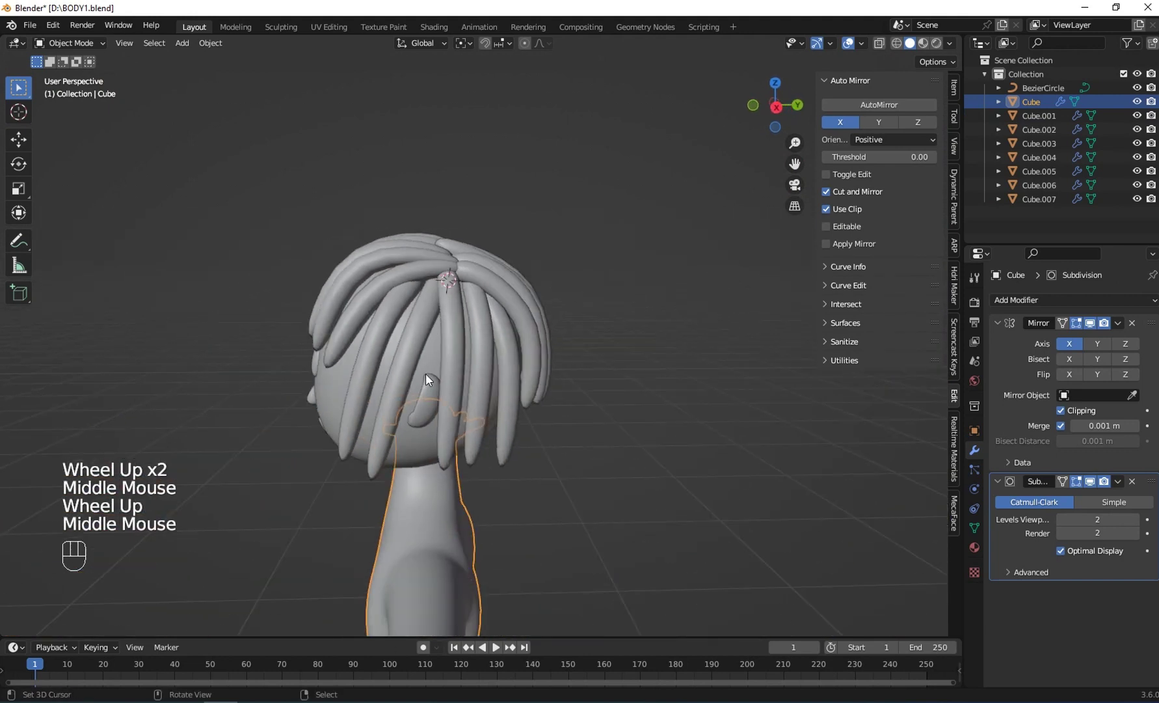
{"action": "right_click", "coordinate": [413, 351]}
{"action": "right_click", "coordinate": [399, 267]}
{"action": "middle_click_drag", "start_coordinate": [395, 252], "coordinate": [571, 263]}
{"action": "scroll", "coordinate": [535, 273], "scroll_direction": "down", "scroll_amount": 3}
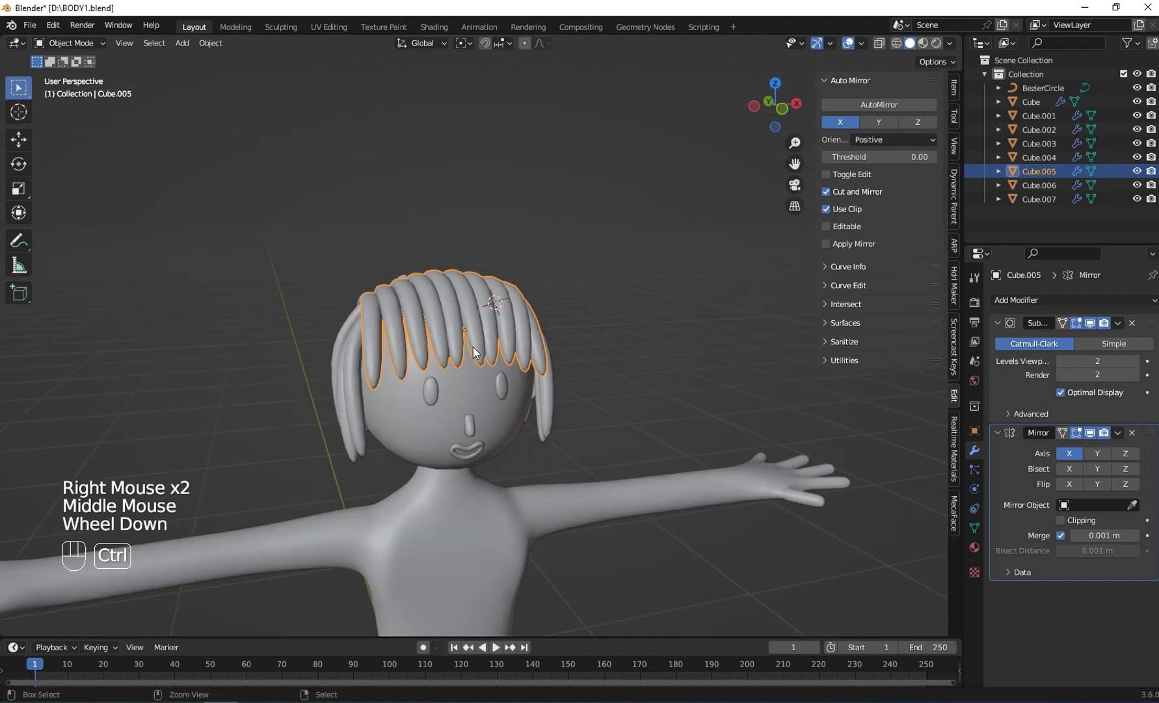
{"action": "key", "text": "ctrl+s"}
Open the head mesh in Edit Mode from the front view and turn on X-ray
{"action": "middle_click_drag", "start_coordinate": [462, 378], "coordinate": [355, 361]}
{"action": "right_click", "coordinate": [467, 379]}
{"action": "scroll", "coordinate": [467, 378], "scroll_direction": "up", "scroll_amount": 2}
{"action": "key", "text": "KP_1"}
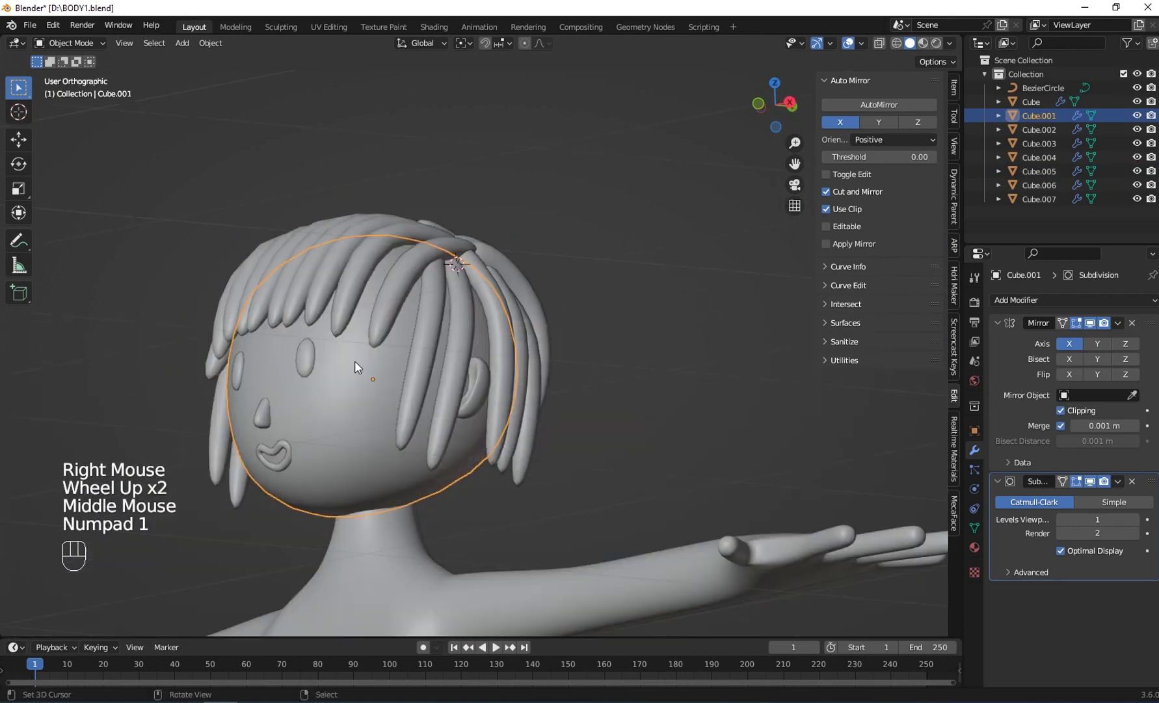
{"action": "scroll", "coordinate": [354, 361], "scroll_direction": "up", "scroll_amount": 2}
{"action": "key", "text": "Tab"}
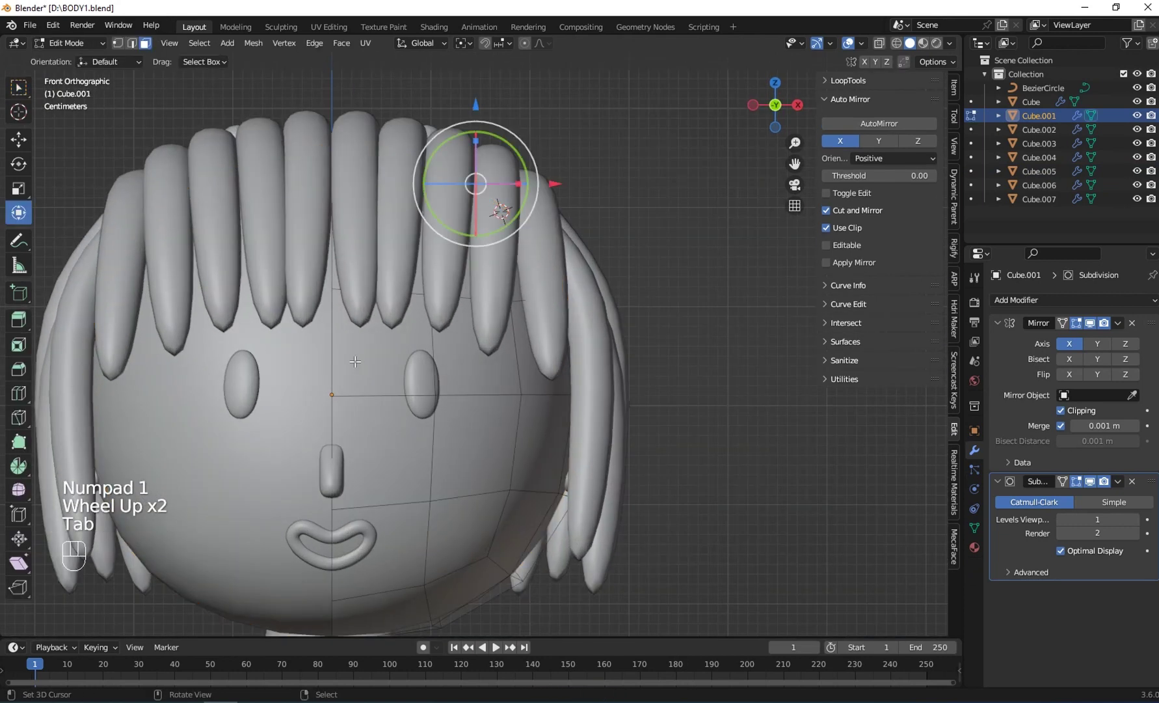
{"action": "left_click", "coordinate": [879, 44]}
Box-select the head's faces above the eyes, duplicate them in place, and separate the selection into a new object
{"action": "right_click", "coordinate": [357, 261]}
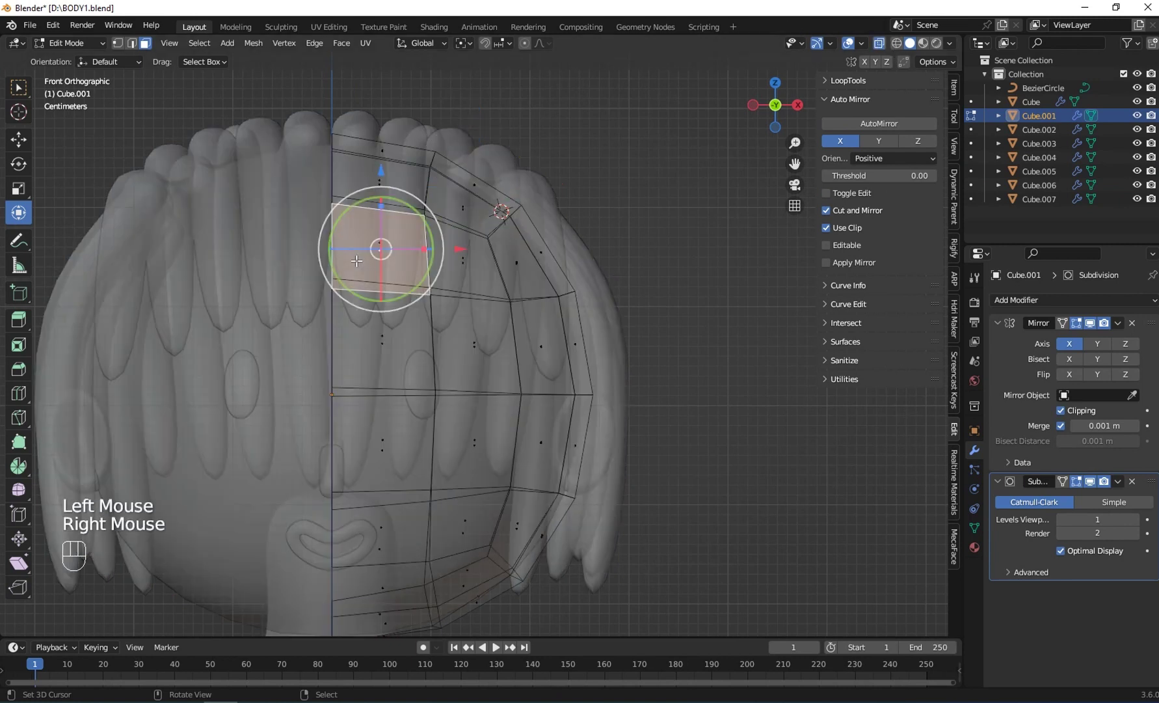
{"action": "scroll", "coordinate": [356, 261], "scroll_direction": "down", "scroll_amount": 2}
{"action": "left_click_drag", "start_coordinate": [43, 172], "coordinate": [735, 341]}
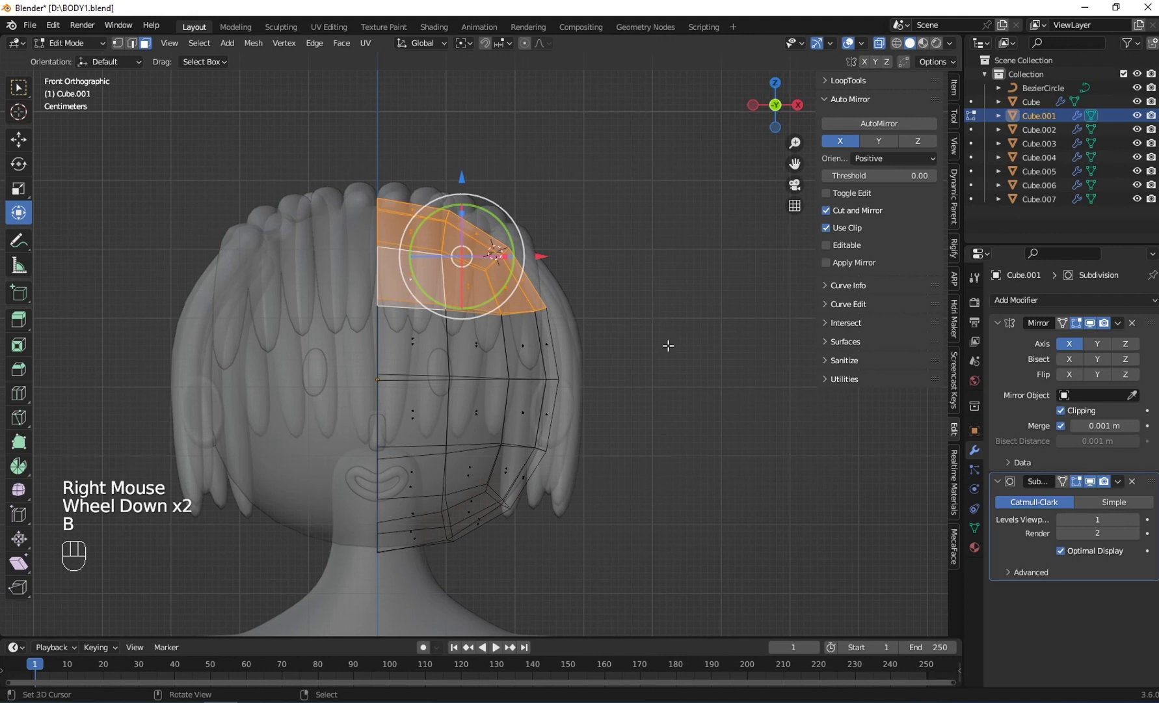
{"action": "key", "text": "shift+d"}
{"action": "right_click", "coordinate": [550, 342]}
{"action": "key", "text": "o"}
{"action": "key", "text": "p"}
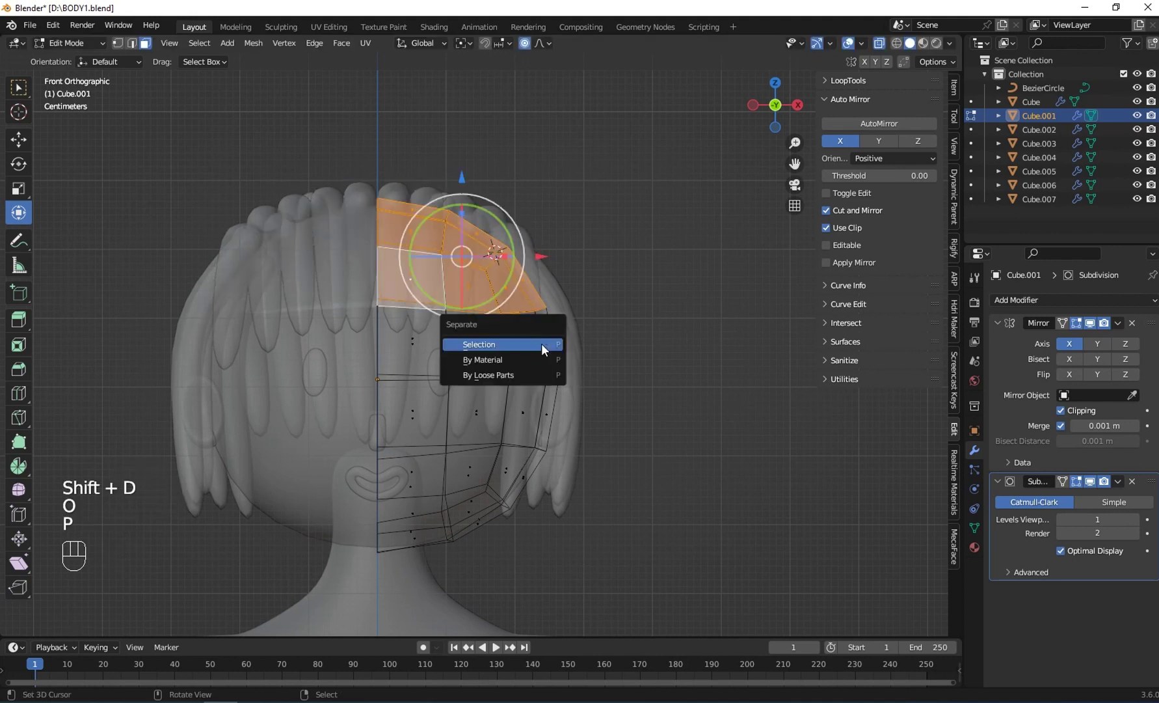
Separate the duplicated upper-head faces into their own object and return to Object Mode
{"action": "left_click", "coordinate": [542, 344]}
{"action": "key", "text": "Tab"}
{"action": "right_click", "coordinate": [455, 298]}
{"action": "right_click", "coordinate": [448, 294]}
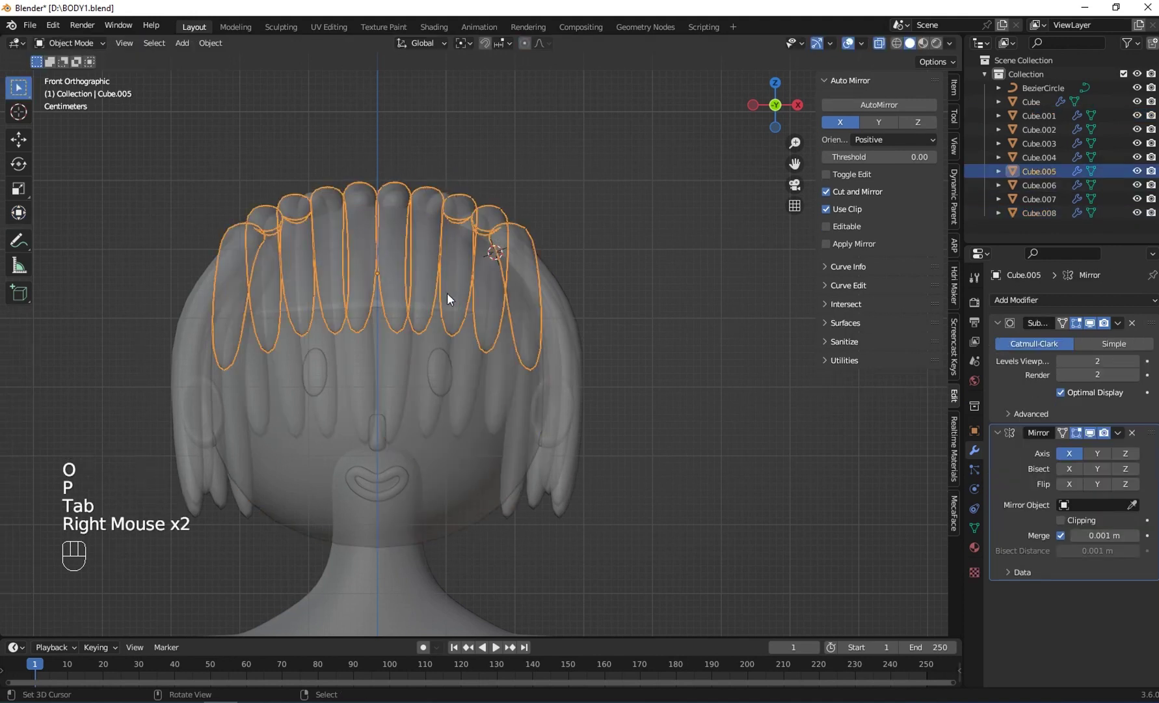
{"action": "right_click", "coordinate": [447, 293]}
Turn off X-ray display and select the character's body mesh in front view
{"action": "left_click", "coordinate": [863, 57]}
{"action": "middle_click_drag", "start_coordinate": [862, 58], "coordinate": [223, 481]}
{"action": "right_click", "coordinate": [222, 481]}
{"action": "scroll", "coordinate": [311, 466], "scroll_direction": "up", "scroll_amount": 2}
{"action": "middle_click_drag", "start_coordinate": [290, 425], "coordinate": [326, 231]}
{"action": "scroll", "coordinate": [280, 189], "scroll_direction": "down", "scroll_amount": 1}
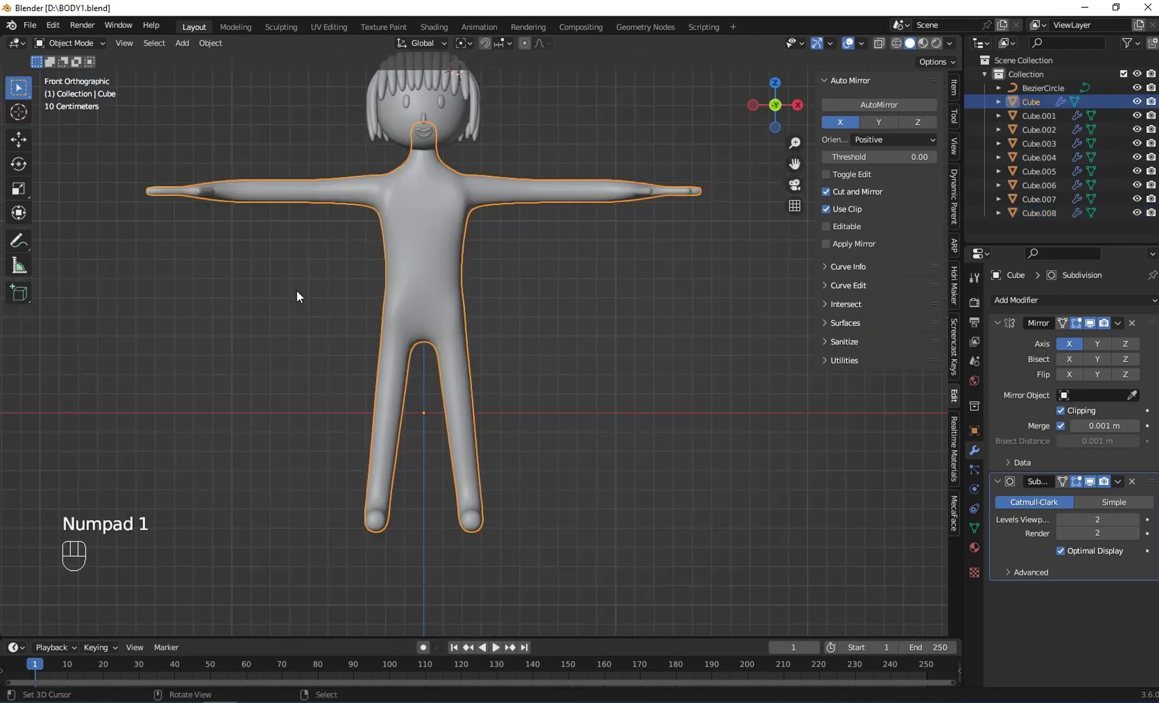
{"action": "scroll", "coordinate": [297, 296], "scroll_direction": "up", "scroll_amount": 3}
{"action": "scroll", "coordinate": [297, 296], "scroll_direction": "down", "scroll_amount": 2}
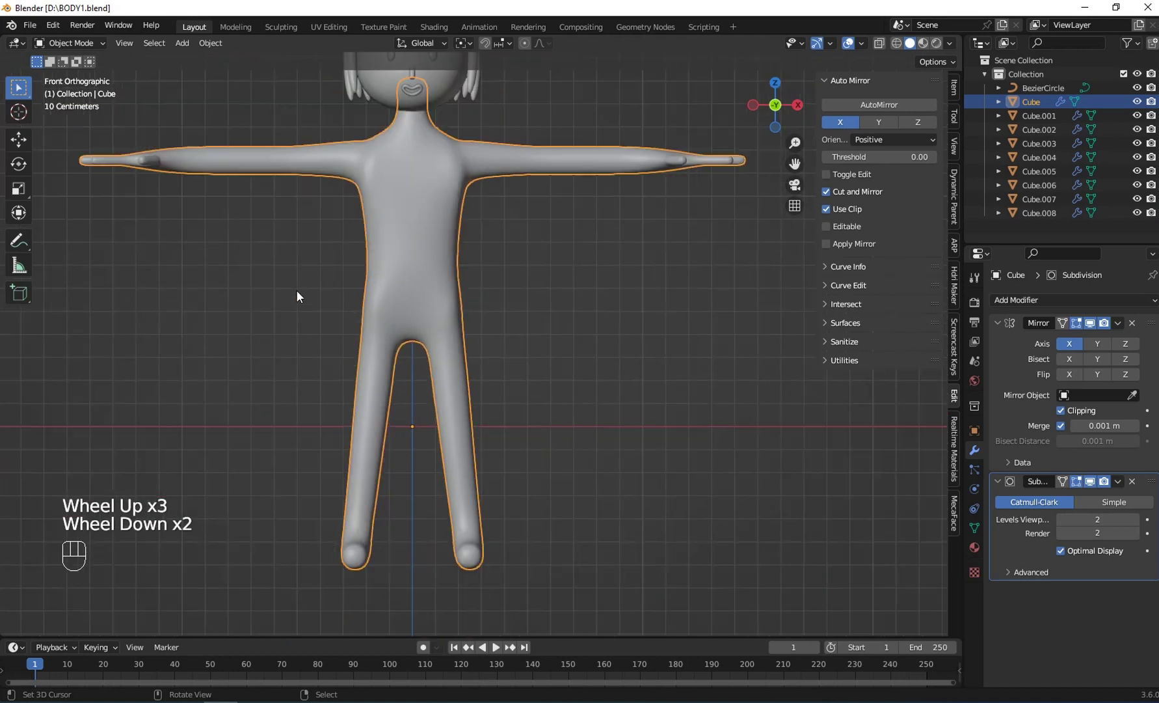
{"action": "middle_click_drag", "start_coordinate": [297, 257], "coordinate": [360, 284], "text": "shift"}
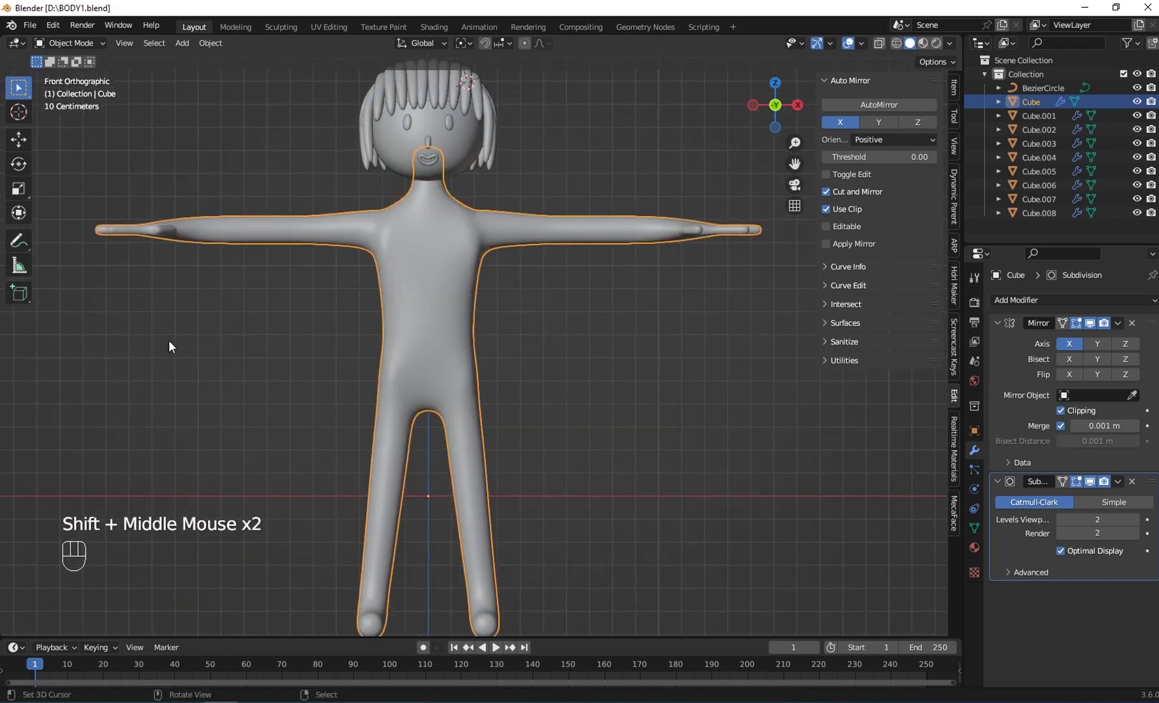
Enter Edit Mode on the body mesh with X-ray display and face selection enabled
{"action": "right_click", "coordinate": [400, 261]}
{"action": "key", "text": "Tab"}
{"action": "scroll", "coordinate": [400, 262], "scroll_direction": "up", "scroll_amount": 2}
{"action": "middle_click_drag", "start_coordinate": [400, 262], "coordinate": [678, 333], "text": "shift"}
{"action": "middle_click_drag", "start_coordinate": [371, 172], "coordinate": [374, 306], "text": "shift"}
{"action": "scroll", "coordinate": [388, 244], "scroll_direction": "up", "scroll_amount": 1}
{"action": "left_click", "coordinate": [874, 43]}
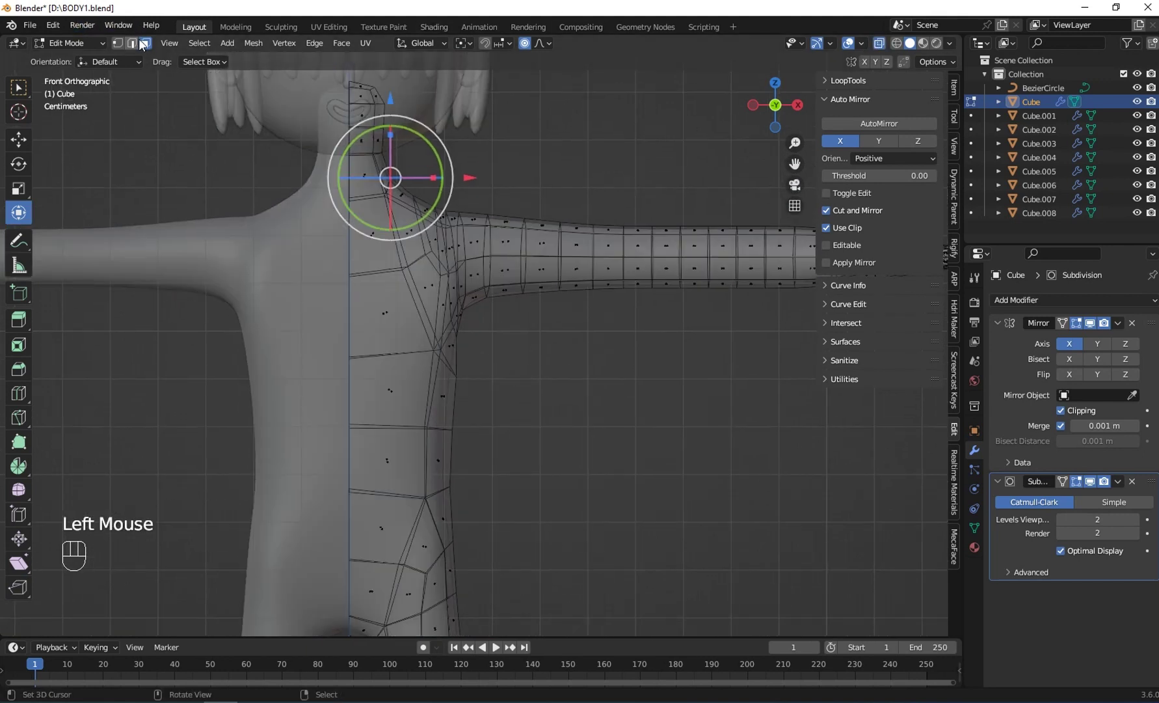
Circle-select the upper chest, shoulder and upper arm faces of the body for a short sleeve
{"action": "key", "text": "c"}
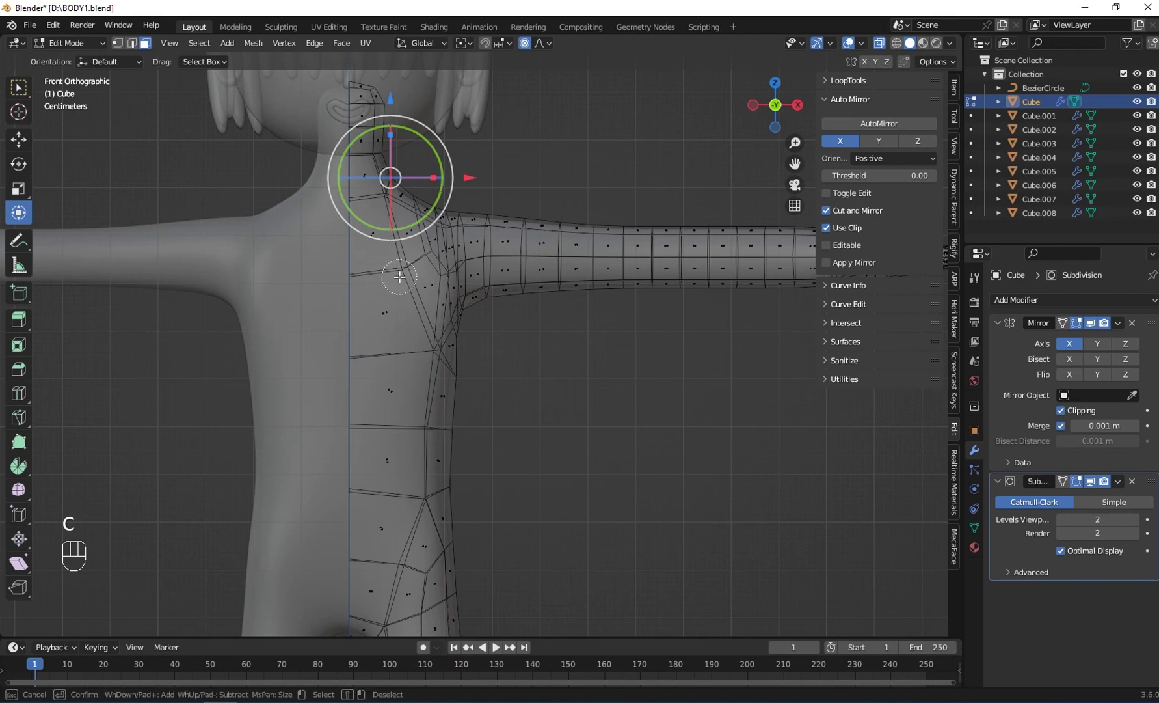
{"action": "left_click_drag", "start_coordinate": [403, 215], "coordinate": [372, 242]}
{"action": "mouse_move", "coordinate": [406, 193]}
{"action": "left_mouse_down"}
{"action": "mouse_move", "coordinate": [466, 199]}
{"action": "mouse_move", "coordinate": [446, 260]}
{"action": "left_mouse_up"}
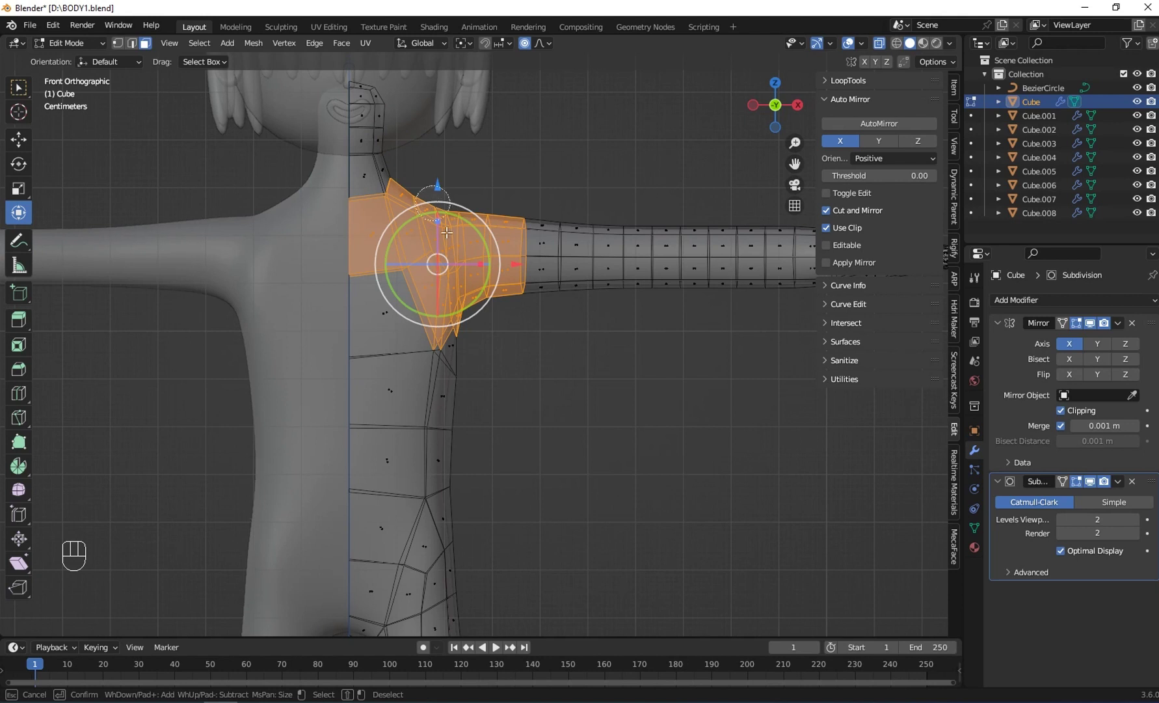
{"action": "left_click_drag", "start_coordinate": [519, 287], "coordinate": [584, 361]}
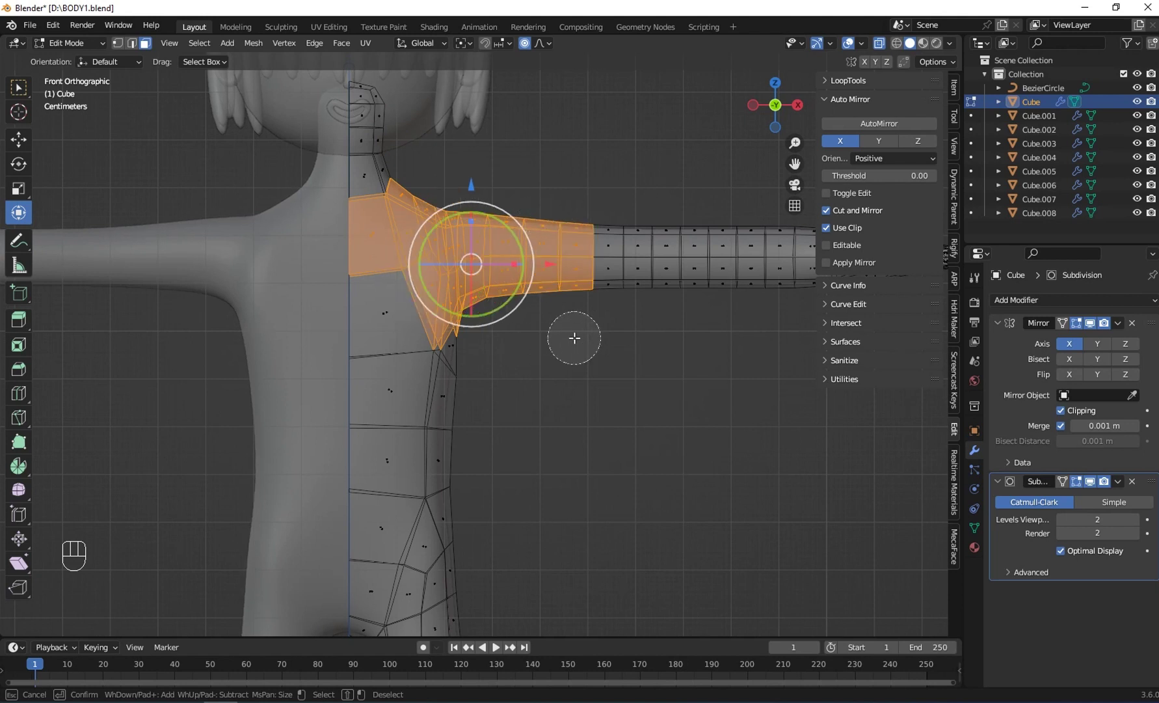
{"action": "left_click_drag", "start_coordinate": [602, 229], "coordinate": [629, 259]}
{"action": "right_click", "coordinate": [630, 357]}
Extend the circle selection down the torso faces to the hips
{"action": "scroll", "coordinate": [629, 357], "scroll_direction": "down", "scroll_amount": 2}
{"action": "key", "text": "c"}
{"action": "mouse_move", "coordinate": [422, 306]}
{"action": "left_mouse_down"}
{"action": "mouse_move", "coordinate": [419, 456]}
{"action": "mouse_move", "coordinate": [499, 491]}
{"action": "left_mouse_up"}
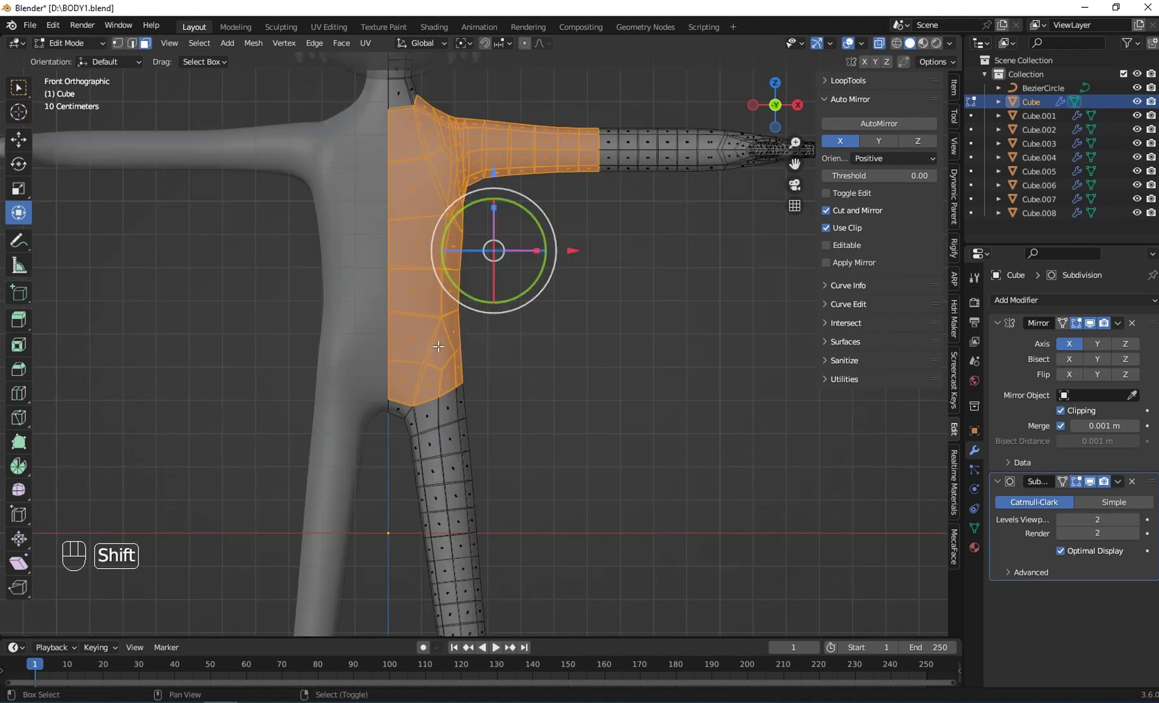
Duplicate the selected torso and sleeve faces in place, separate them into a new shirt object, and select it in Object Mode
{"action": "key", "text": "shift+d"}
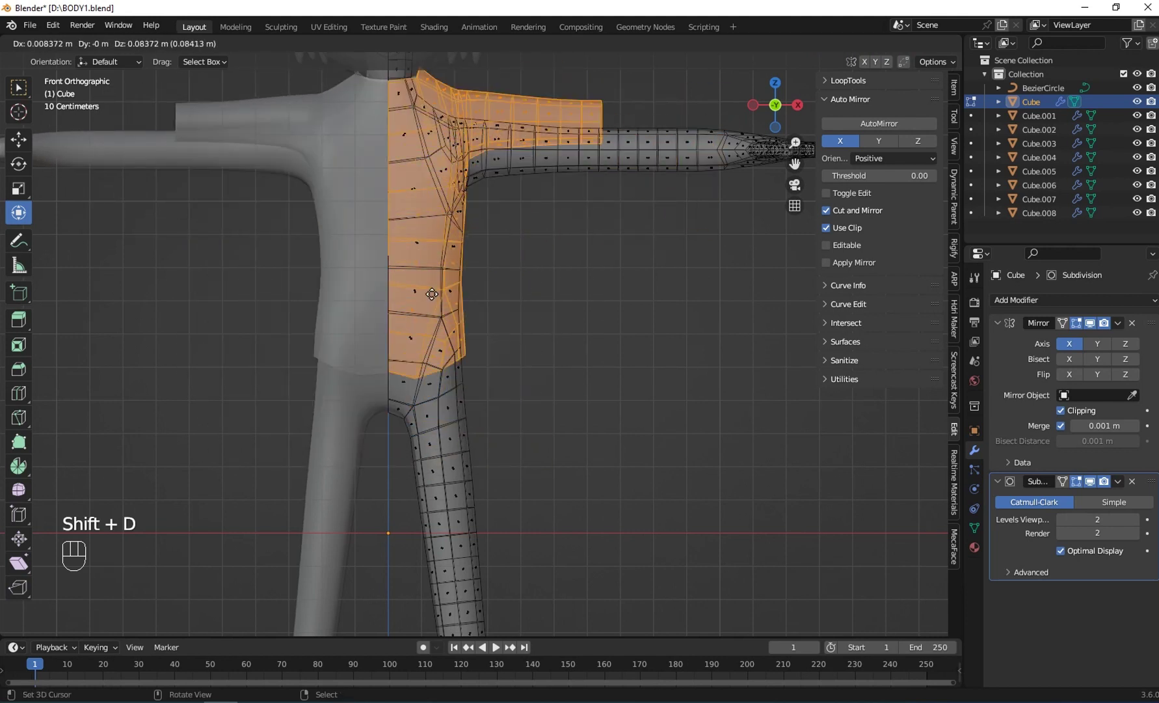
{"action": "right_click", "coordinate": [432, 294]}
{"action": "key", "text": "p"}
{"action": "left_click", "coordinate": [460, 340]}
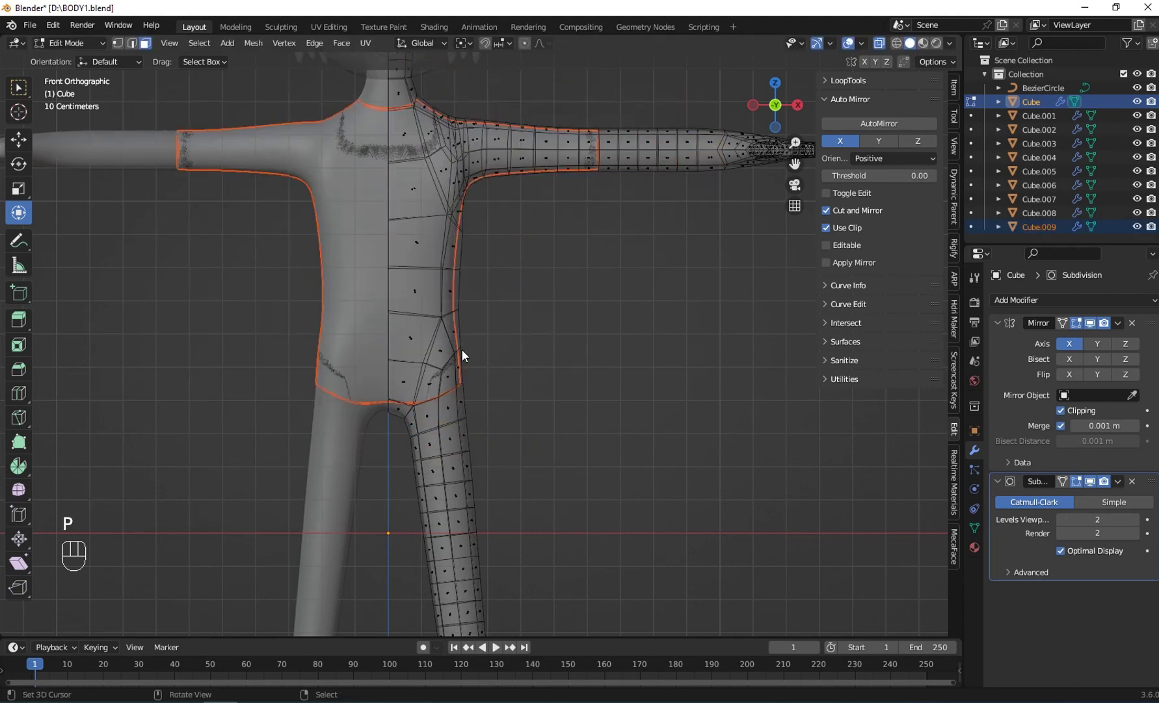
{"action": "key", "text": "Tab"}
{"action": "right_click", "coordinate": [441, 288]}
{"action": "middle_click_drag", "start_coordinate": [440, 289], "coordinate": [450, 294]}
{"action": "key", "text": "g"}
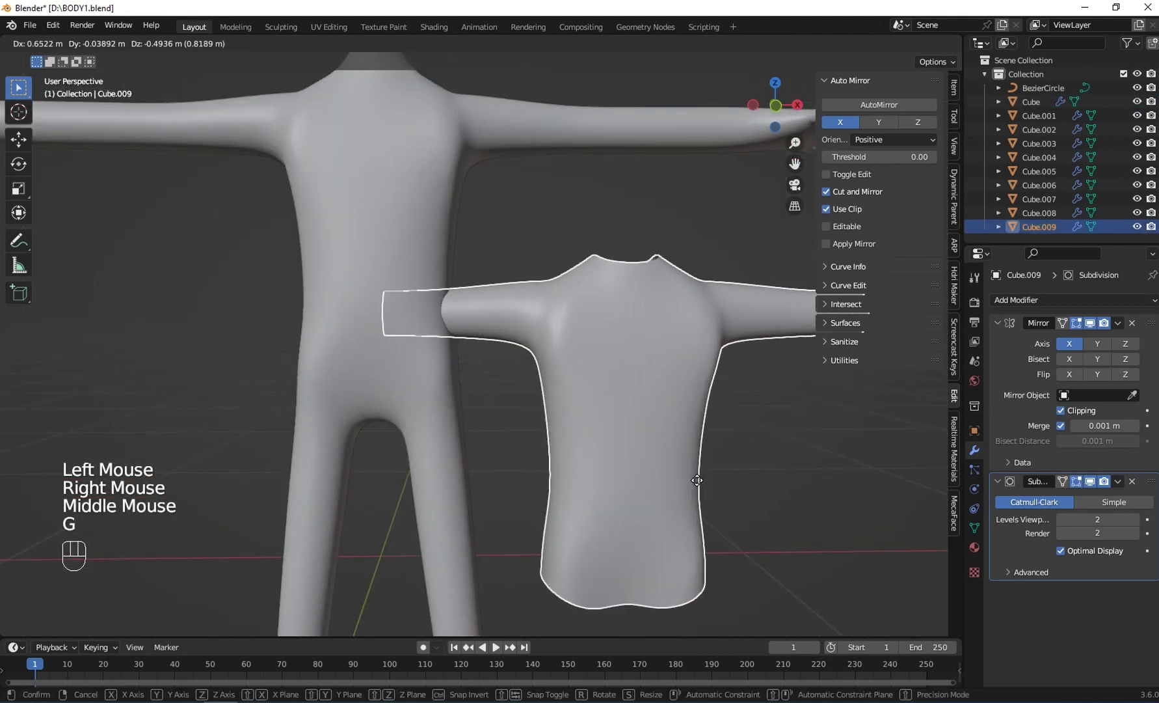
{"action": "right_click", "coordinate": [490, 480]}
{"action": "middle_click_drag", "start_coordinate": [406, 355], "coordinate": [328, 346]}
{"action": "key", "text": "g"}
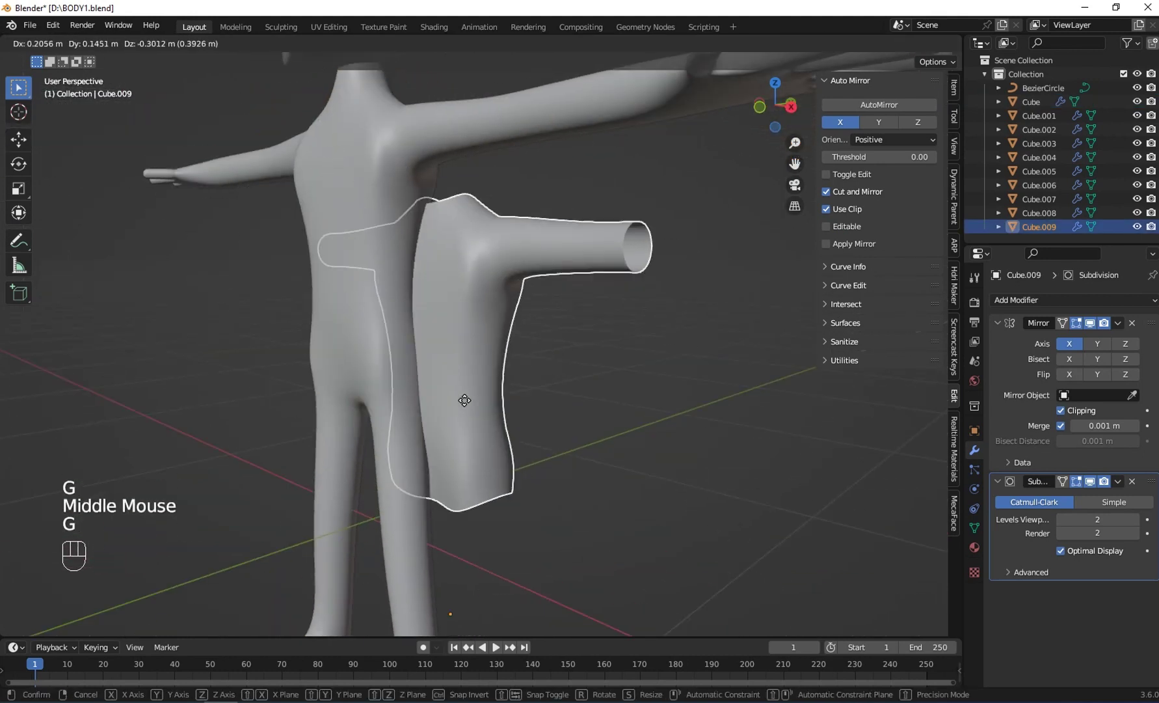
{"action": "right_click", "coordinate": [464, 400]}
Add a Solidify modifier to the shirt object and set its thickness to -0.02 m
{"action": "middle_click_drag", "start_coordinate": [423, 284], "coordinate": [436, 280]}
{"action": "middle_click_drag", "start_coordinate": [949, 276], "coordinate": [891, 347]}
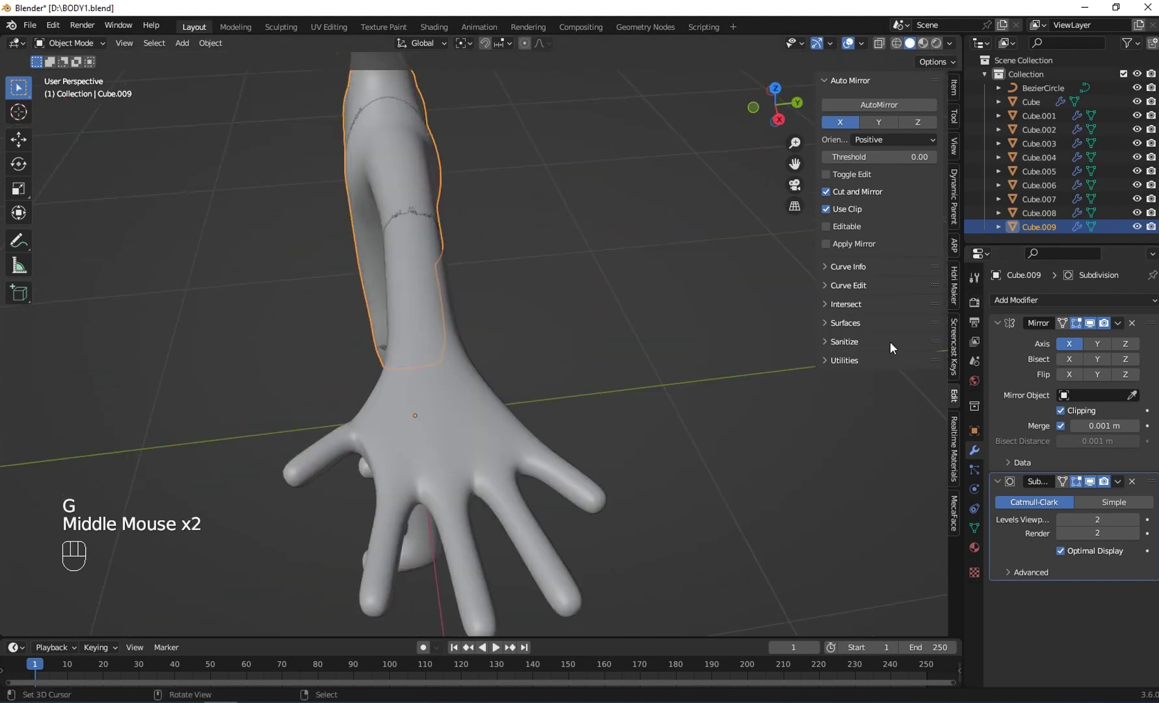
{"action": "middle_click_drag", "start_coordinate": [521, 365], "coordinate": [961, 315]}
{"action": "left_click", "coordinate": [1071, 299]}
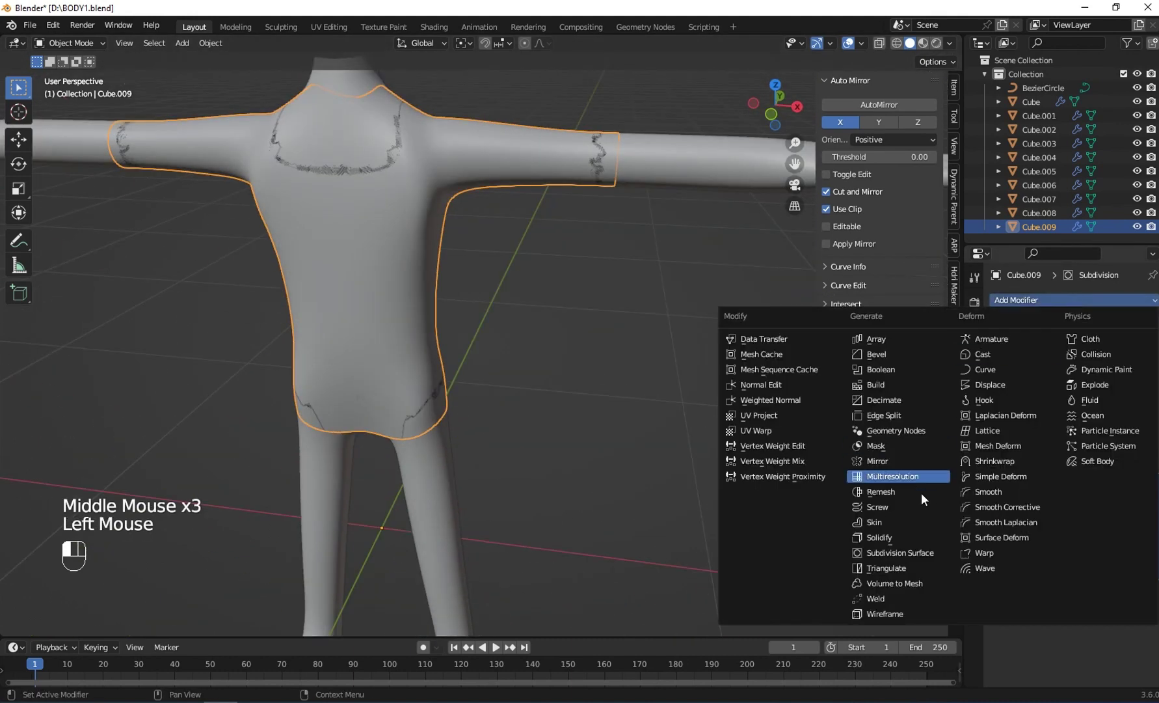
{"action": "left_click", "coordinate": [882, 536]}
{"action": "middle_click_drag", "start_coordinate": [651, 423], "coordinate": [516, 359]}
{"action": "left_click_drag", "start_coordinate": [1153, 615], "coordinate": [1153, 250]}
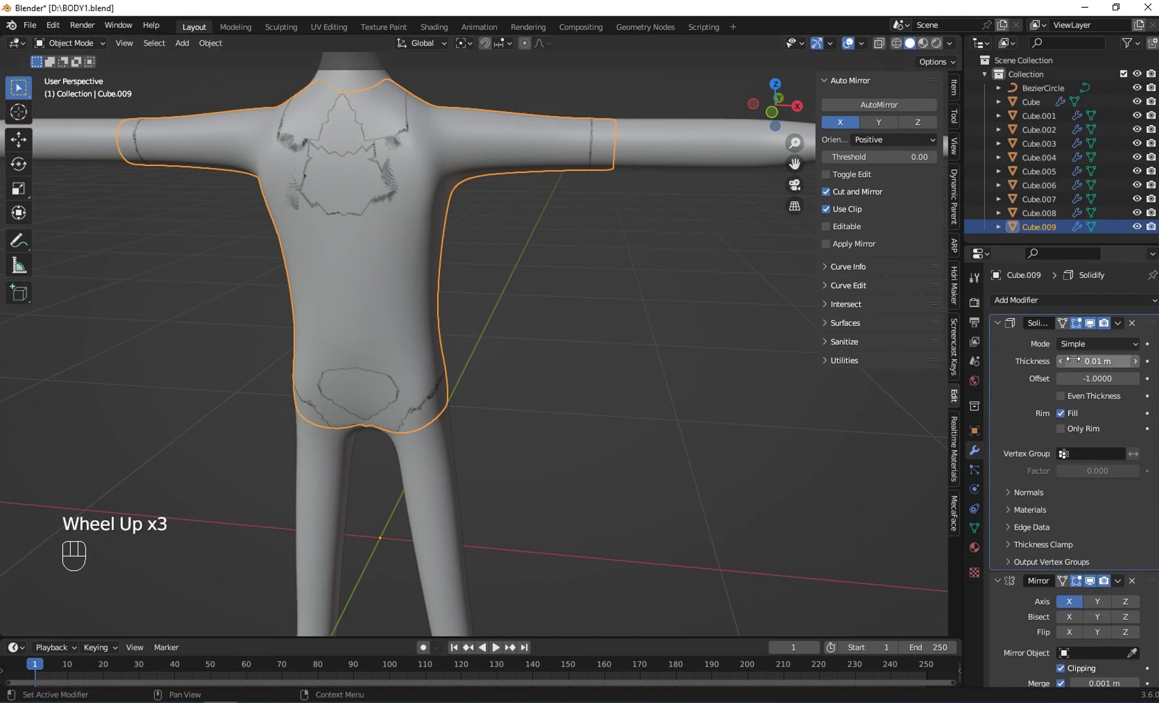
{"action": "left_click_drag", "start_coordinate": [1093, 361], "coordinate": [1078, 361], "text": "shift"}
Move the shirt's Solidify modifier below the Mirror modifier and set its thickness to -0.014 m
{"action": "left_click_drag", "start_coordinate": [1155, 324], "coordinate": [1129, 378]}
{"action": "left_click_drag", "start_coordinate": [1152, 324], "coordinate": [1140, 469]}
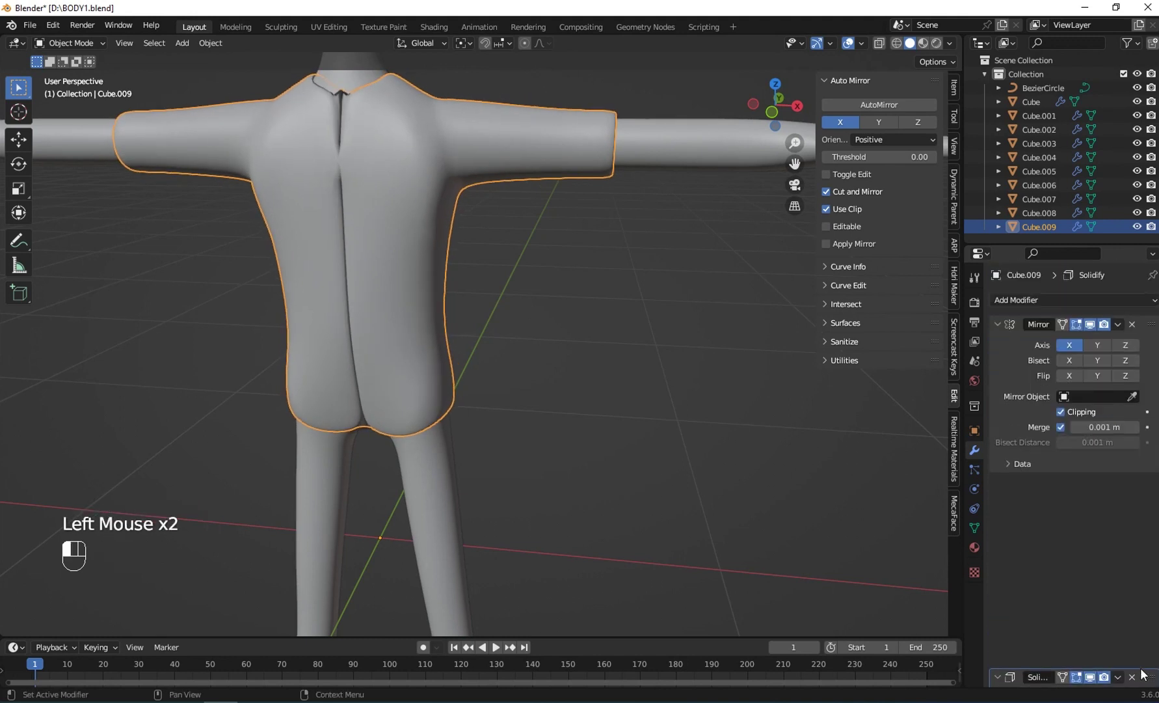
{"action": "middle_click_drag", "start_coordinate": [498, 306], "coordinate": [498, 311]}
{"action": "middle_click_drag", "start_coordinate": [498, 311], "coordinate": [717, 491], "text": "shift"}
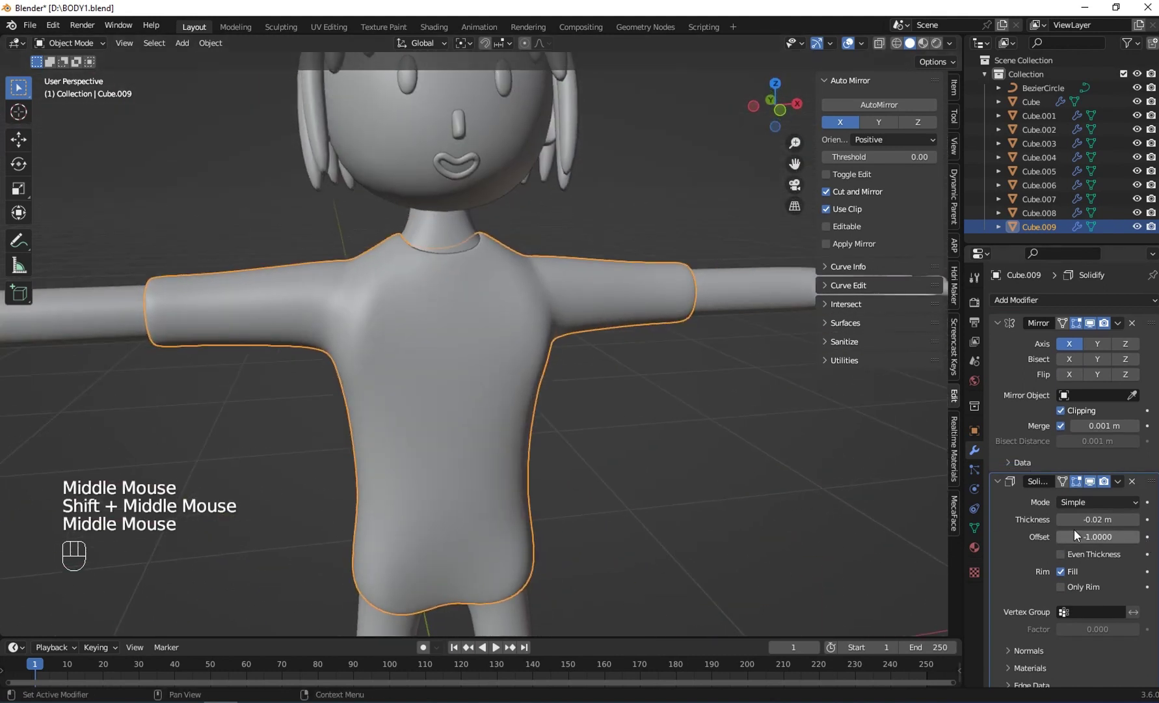
{"action": "left_click_drag", "start_coordinate": [1098, 519], "coordinate": [1124, 519], "text": "shift"}
Enter Edit Mode on the shirt near its lower hem and switch to vertex selection
{"action": "middle_click_drag", "start_coordinate": [294, 485], "coordinate": [388, 371]}
{"action": "key", "text": "Tab"}
{"action": "scroll", "coordinate": [358, 373], "scroll_direction": "up", "scroll_amount": 3}
{"action": "right_click", "coordinate": [367, 356]}
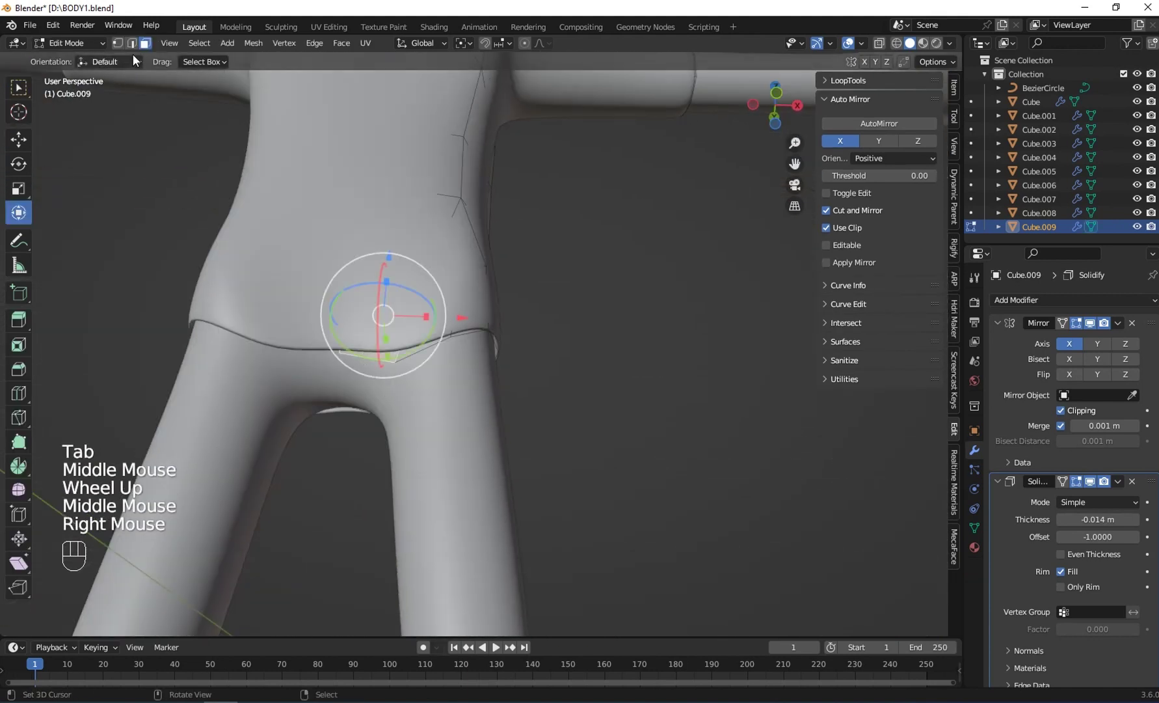
{"action": "left_click", "coordinate": [132, 43]}
{"action": "right_click", "coordinate": [338, 345]}
{"action": "right_click", "coordinate": [349, 353]}
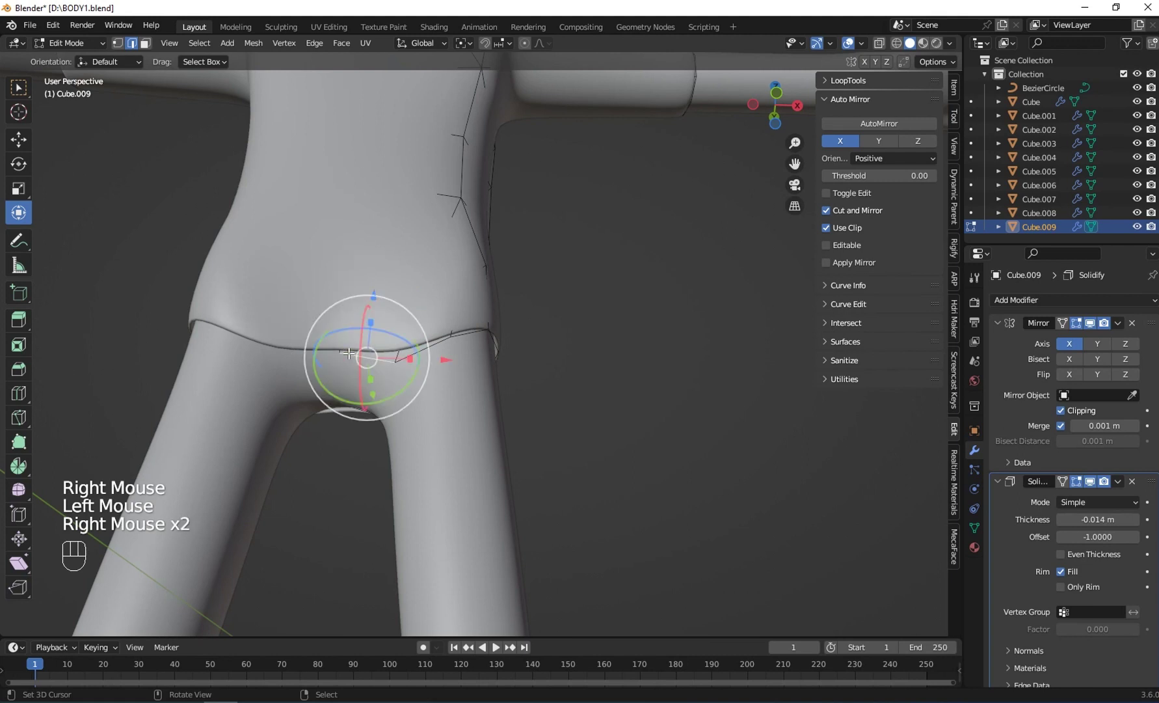
{"action": "left_click", "coordinate": [114, 51]}
{"action": "left_click", "coordinate": [114, 51]}
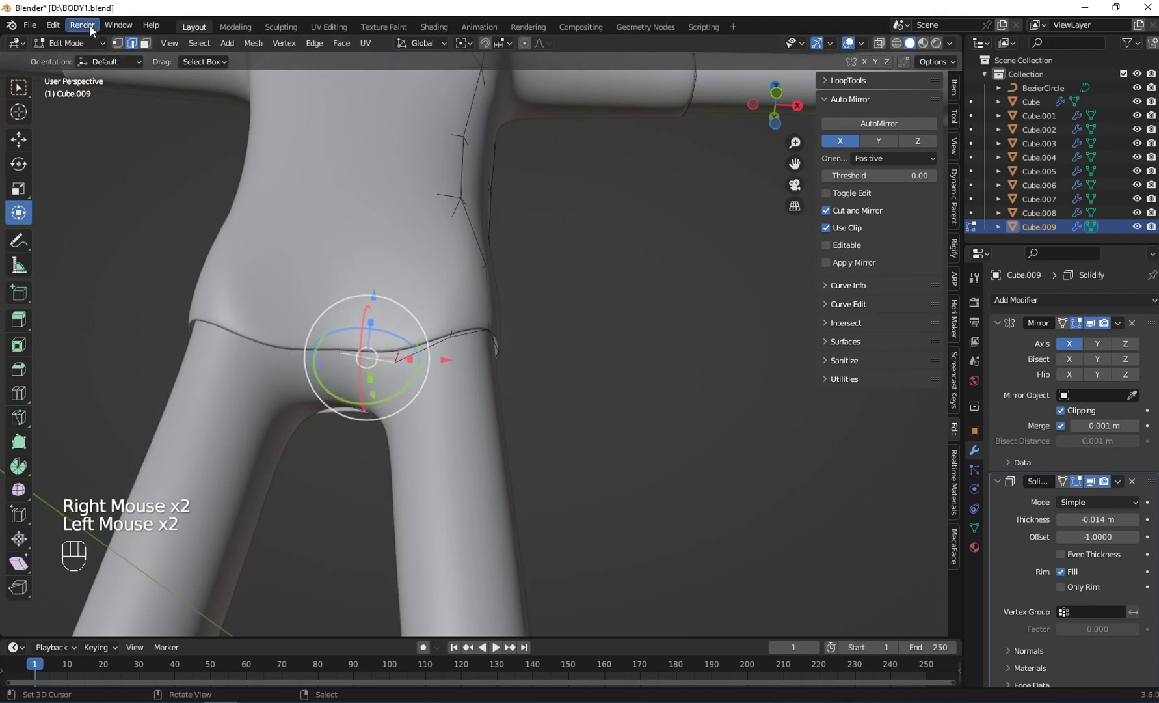
Adjust vertices along the shirt's lower hem by moving them individually
{"action": "right_click", "coordinate": [314, 323]}
{"action": "middle_click_drag", "start_coordinate": [314, 323], "coordinate": [343, 364]}
{"action": "key", "text": "v"}
{"action": "key", "text": "g"}
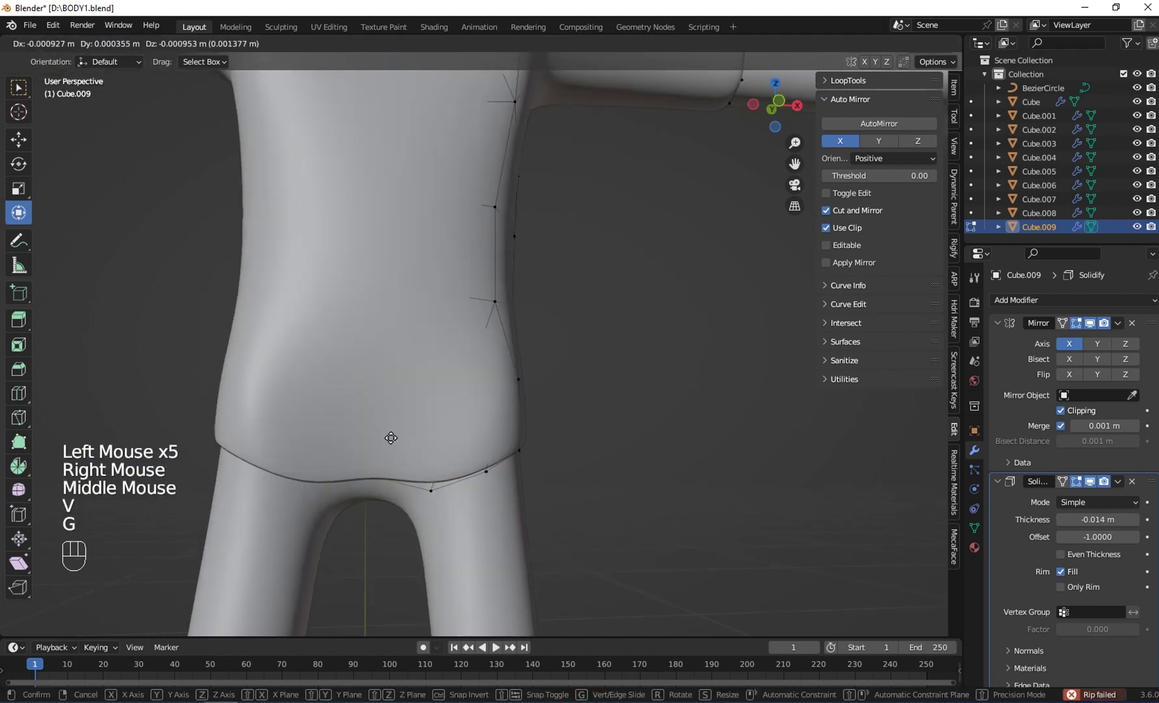
{"action": "left_click", "coordinate": [391, 450]}
{"action": "middle_click_drag", "start_coordinate": [391, 451], "coordinate": [514, 479]}
{"action": "right_click", "coordinate": [629, 487]}
{"action": "key", "text": "g"}
{"action": "left_click", "coordinate": [627, 487]}
Pull the shirt's side hem vertex about 0.06 m downward using proportional editing with a size of about 0.2 m
{"action": "middle_click_drag", "start_coordinate": [564, 474], "coordinate": [470, 455]}
{"action": "right_click", "coordinate": [482, 439]}
{"action": "left_click", "coordinate": [469, 454]}
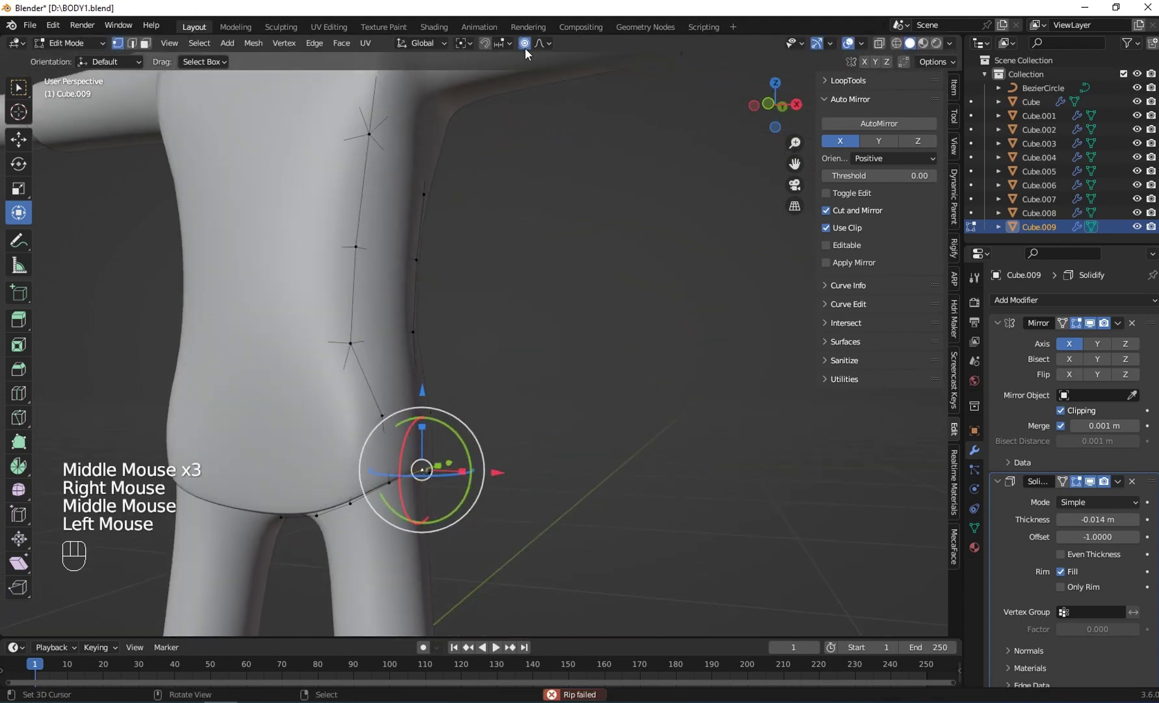
{"action": "key", "text": "g"}
{"action": "scroll", "coordinate": [470, 454], "scroll_direction": "up", "scroll_amount": 6}
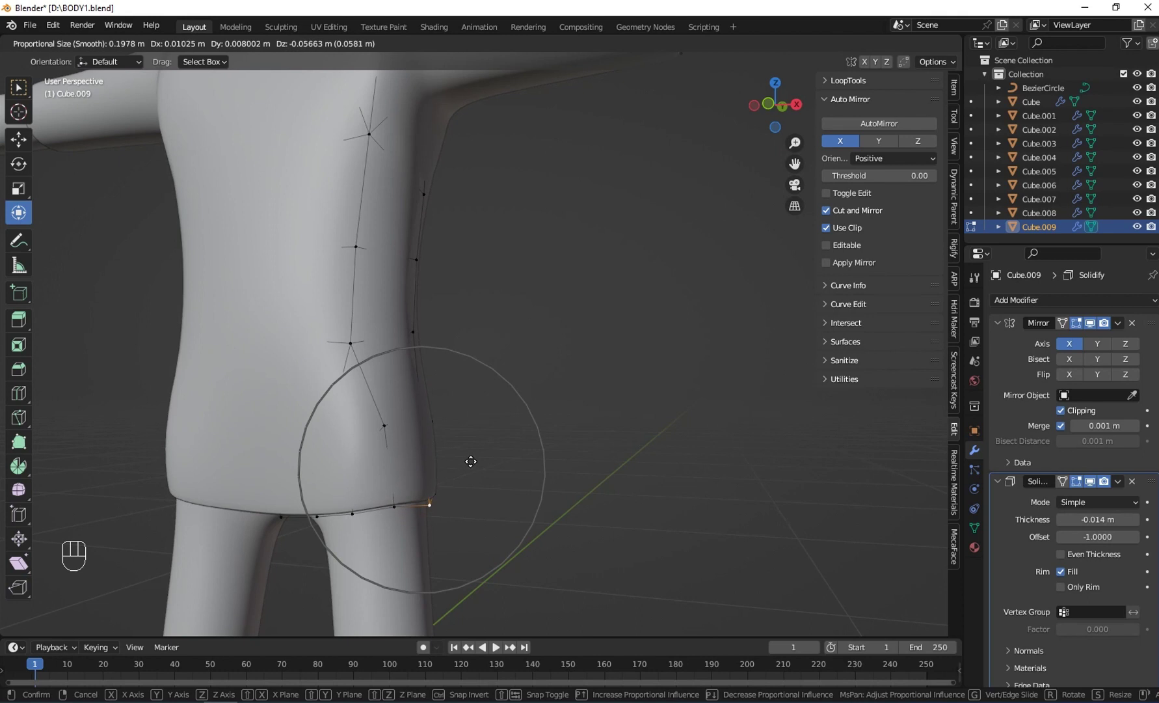
{"action": "left_click", "coordinate": [470, 461]}
Return the shirt to Object Mode and check its shape from several angles and in front view
{"action": "middle_click_drag", "start_coordinate": [470, 461], "coordinate": [328, 415]}
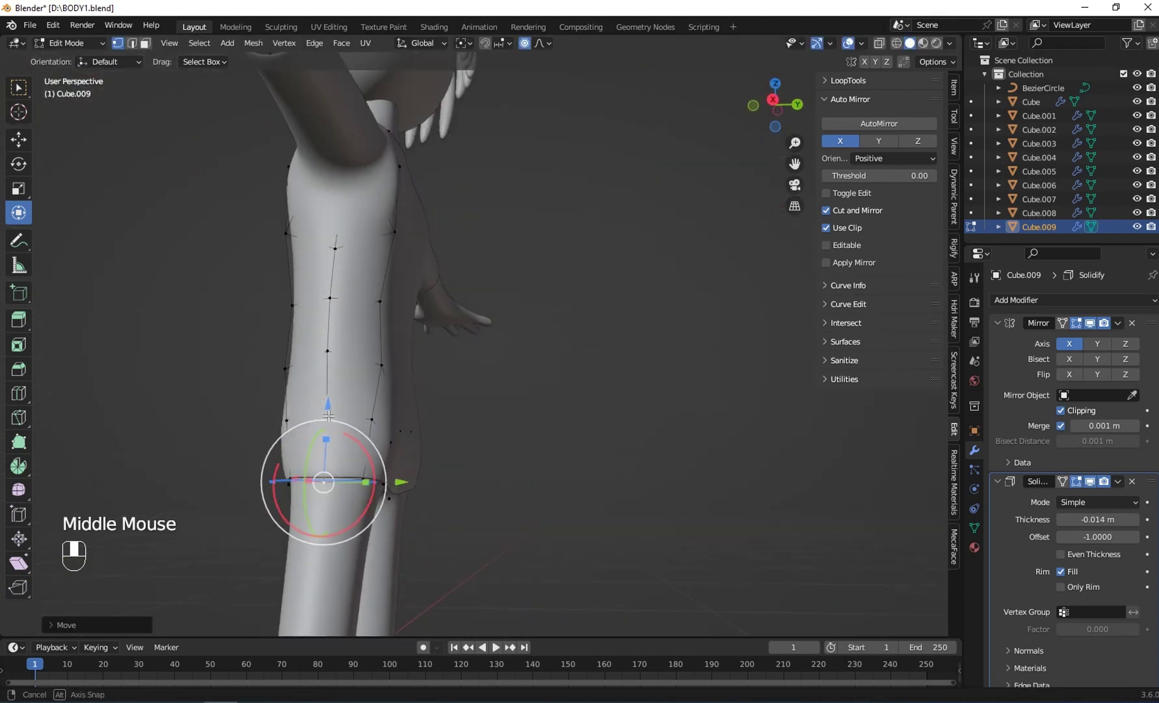
{"action": "left_click", "coordinate": [72, 46]}
{"action": "left_click", "coordinate": [67, 55]}
{"action": "middle_click_drag", "start_coordinate": [169, 163], "coordinate": [272, 256]}
{"action": "scroll", "coordinate": [338, 393], "scroll_direction": "down", "scroll_amount": 3}
{"action": "middle_click_drag", "start_coordinate": [337, 393], "coordinate": [404, 430]}
{"action": "middle_click", "coordinate": [464, 461]}
{"action": "right_click", "coordinate": [389, 356]}
{"action": "right_click", "coordinate": [391, 357]}
{"action": "key", "text": "KP_1"}
{"action": "scroll", "coordinate": [391, 350], "scroll_direction": "up", "scroll_amount": 2}
{"action": "right_click", "coordinate": [404, 430]}
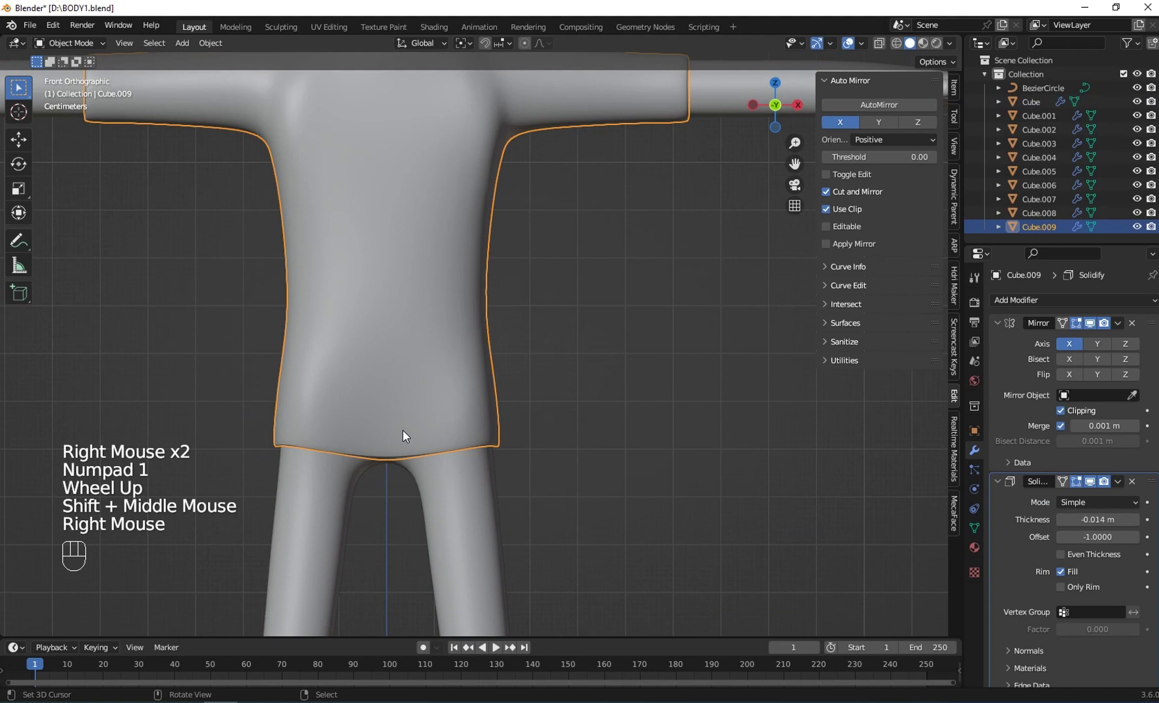
Hide the shirt and open the body mesh in Edit Mode with X-ray display
{"action": "key", "text": "h"}
{"action": "right_click", "coordinate": [413, 404]}
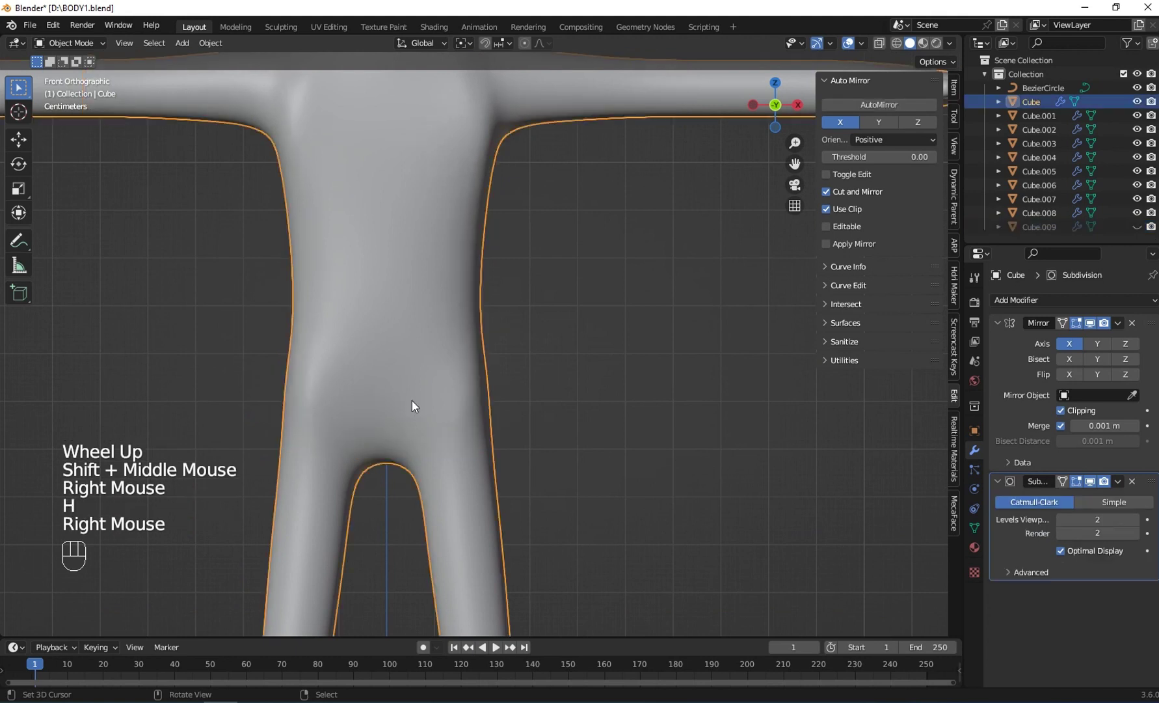
{"action": "key", "text": "Tab"}
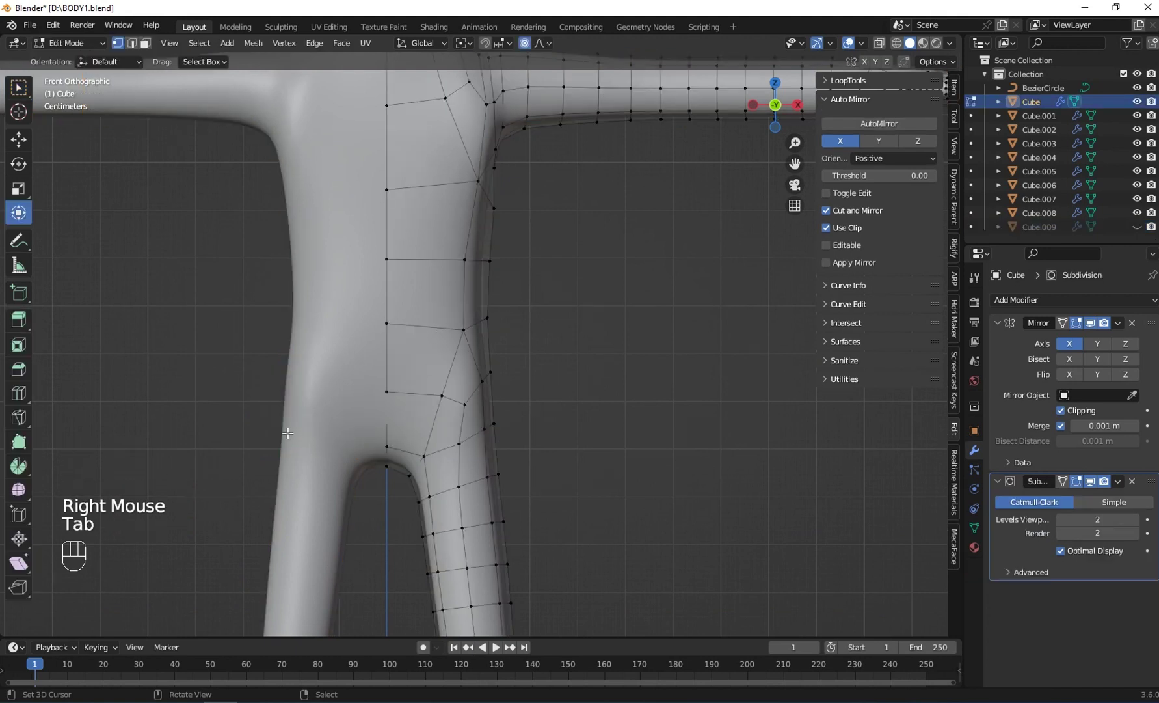
{"action": "scroll", "coordinate": [351, 469], "scroll_direction": "down", "scroll_amount": 2}
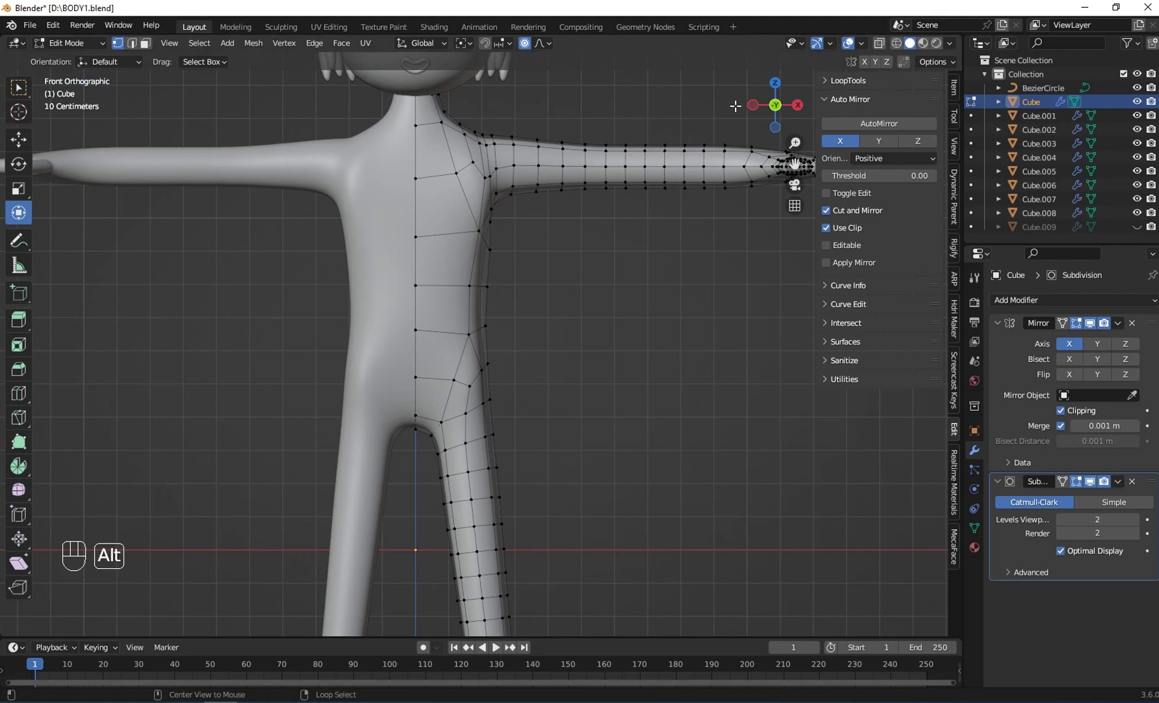
{"action": "left_click", "coordinate": [880, 41]}
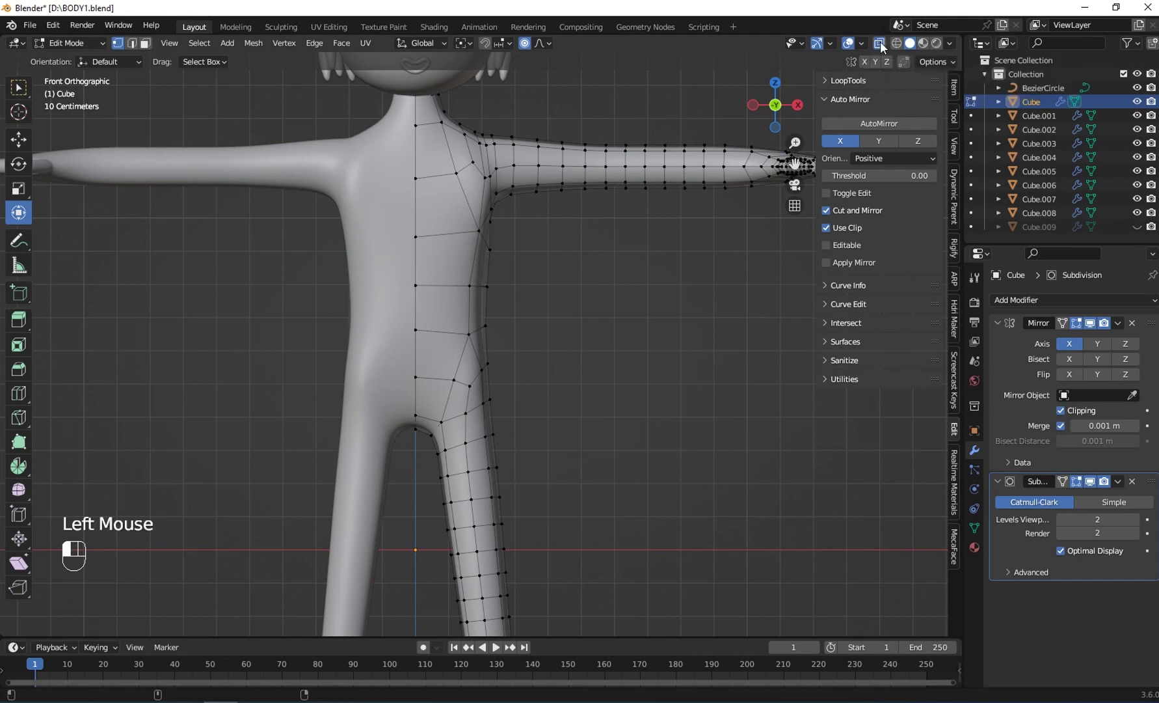
Box-select the hip and upper thigh area of the body and switch to face selection
{"action": "scroll", "coordinate": [418, 307], "scroll_direction": "up", "scroll_amount": 2}
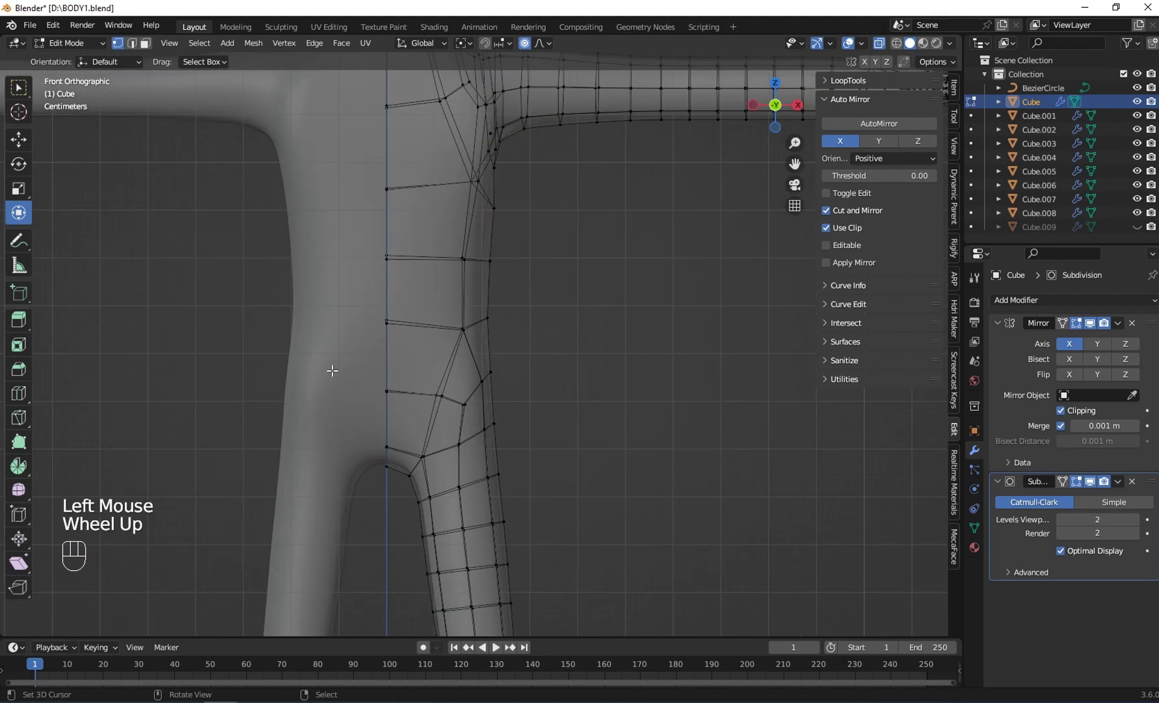
{"action": "key", "text": "b"}
{"action": "left_click_drag", "start_coordinate": [215, 368], "coordinate": [615, 541]}
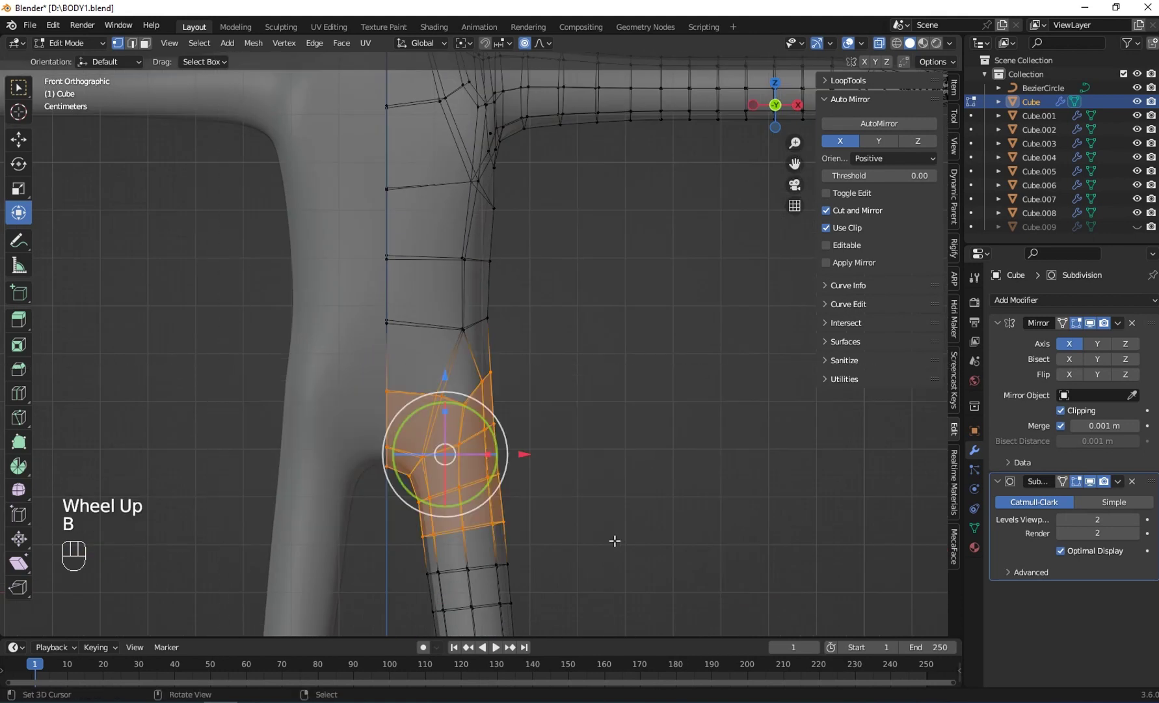
{"action": "middle_click_drag", "start_coordinate": [491, 478], "coordinate": [485, 443], "text": "shift"}
{"action": "left_click", "coordinate": [146, 43]}
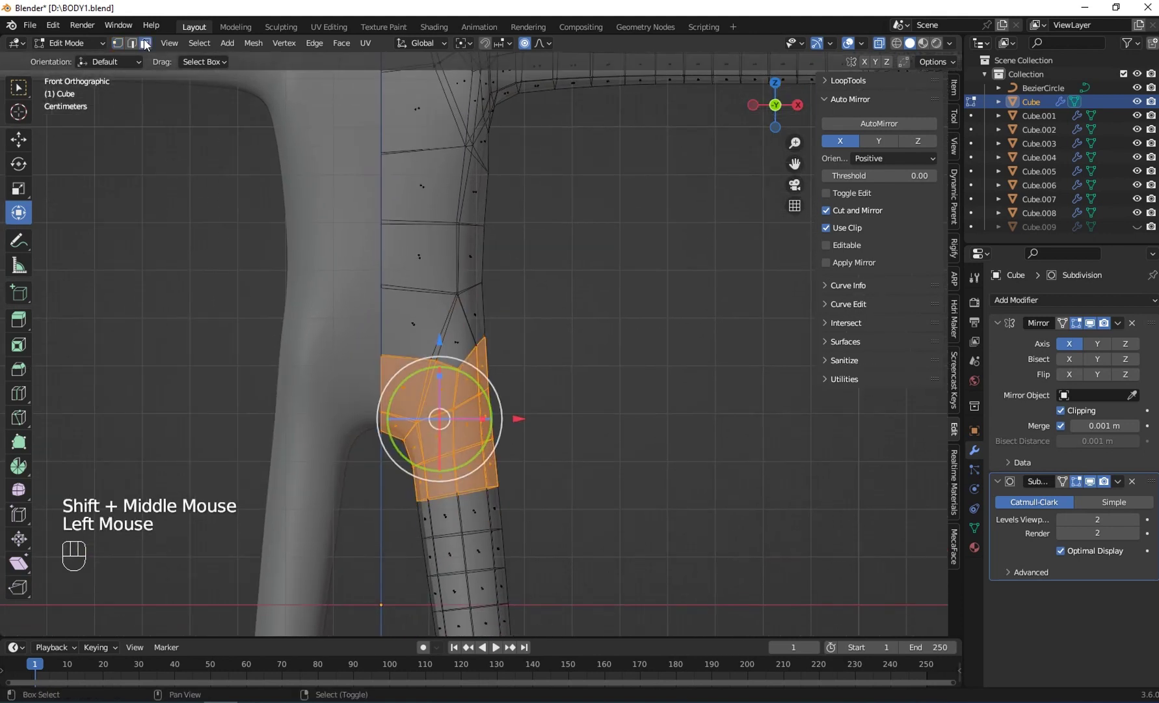
Extend the body face selection from the hips further down the thigh to cover a shorts-length area
{"action": "key", "text": "c"}
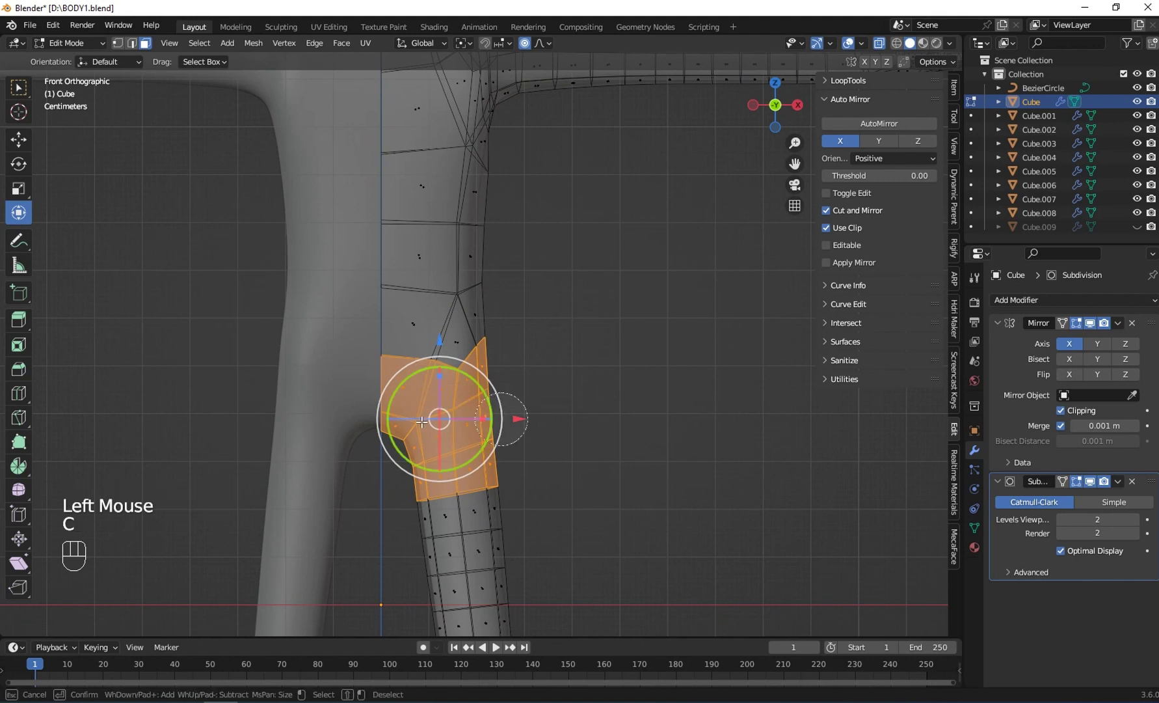
{"action": "scroll", "coordinate": [419, 470], "scroll_direction": "down", "scroll_amount": 2}
{"action": "key", "text": "b"}
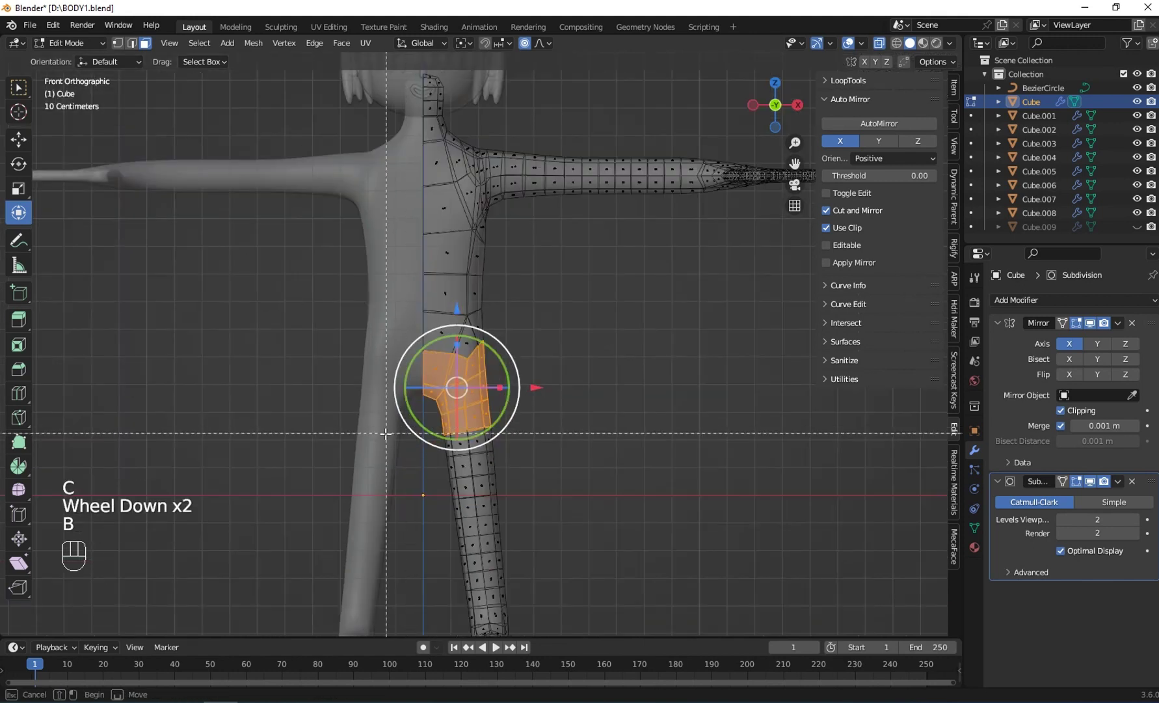
{"action": "left_click_drag", "start_coordinate": [338, 362], "coordinate": [660, 482]}
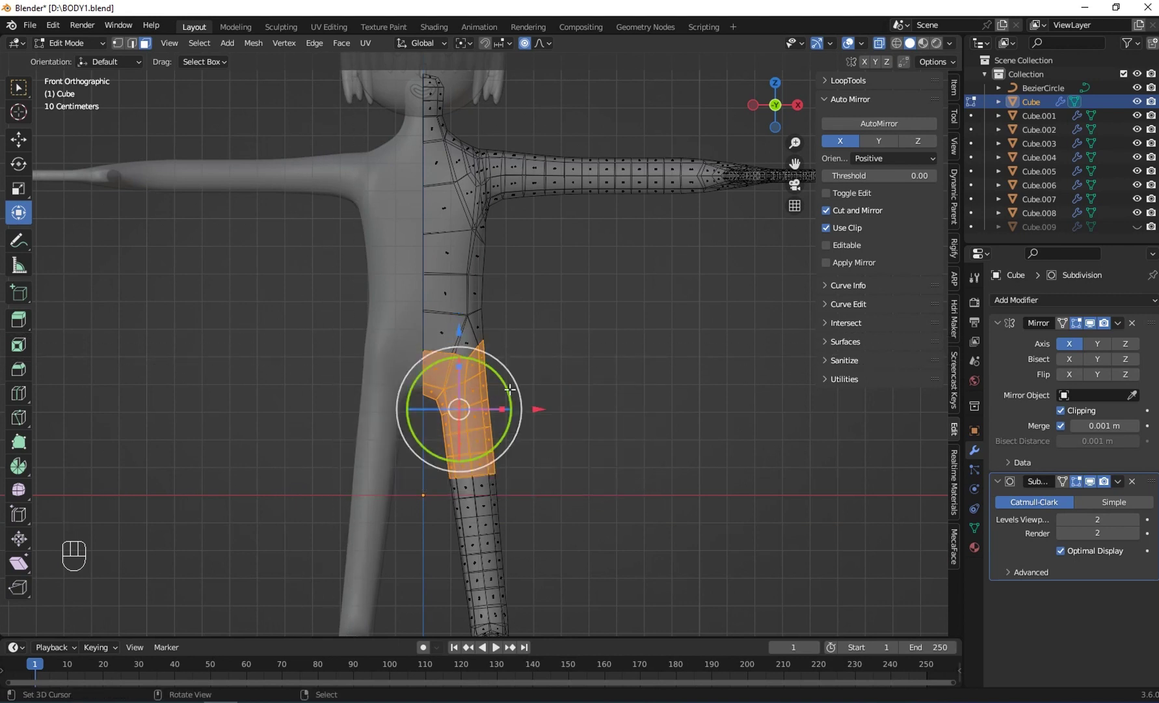
{"action": "scroll", "coordinate": [509, 389], "scroll_direction": "up", "scroll_amount": 2}
{"action": "key", "text": "b"}
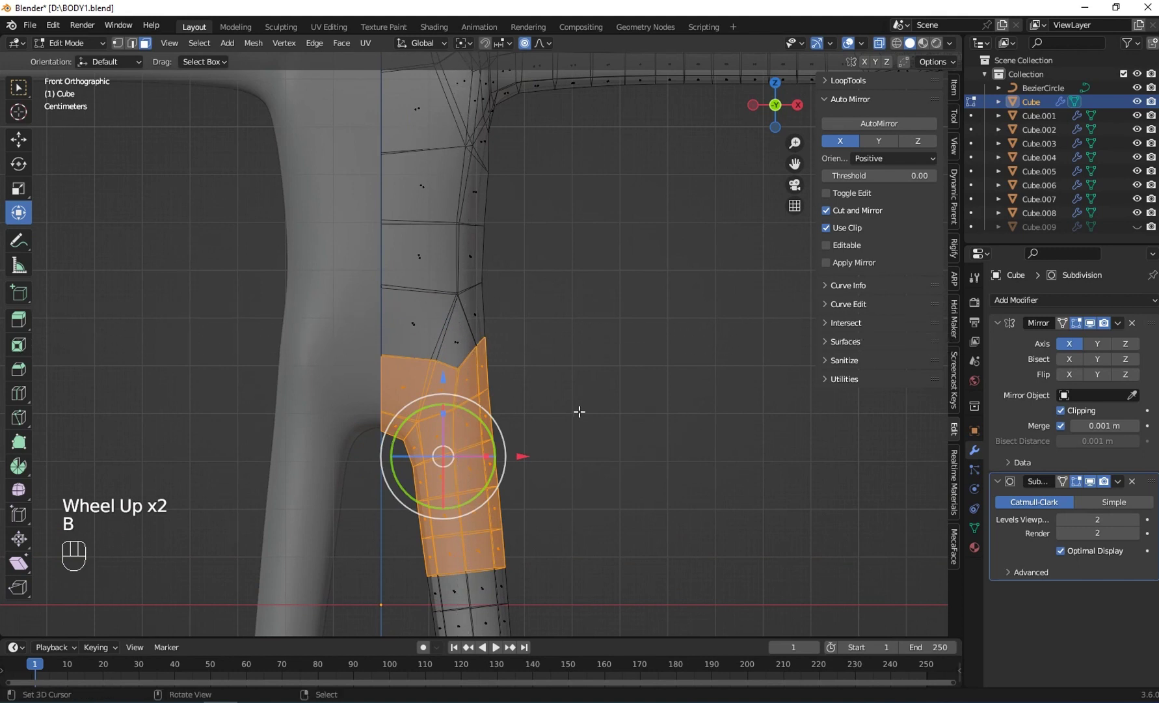
Duplicate the selected hip and thigh faces in place, separate them into a new object, and select it in Object Mode
{"action": "key", "text": "shift+d"}
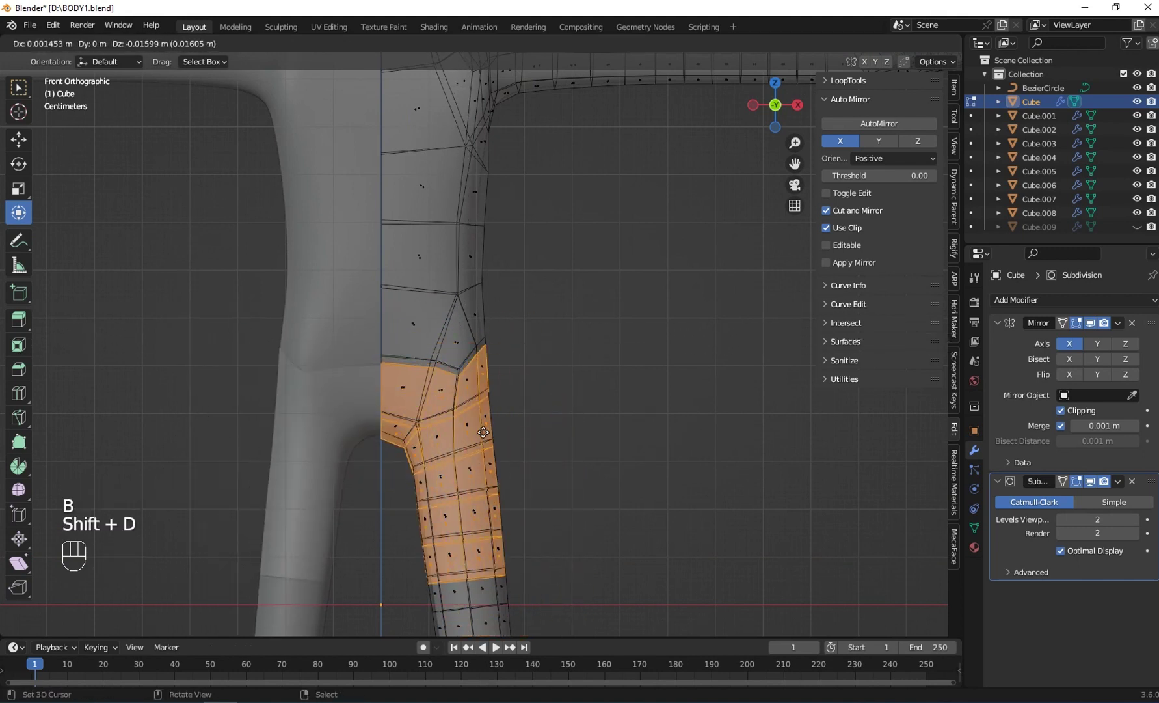
{"action": "right_click", "coordinate": [452, 438]}
{"action": "key", "text": "p"}
{"action": "left_click", "coordinate": [452, 438]}
{"action": "key", "text": "Tab"}
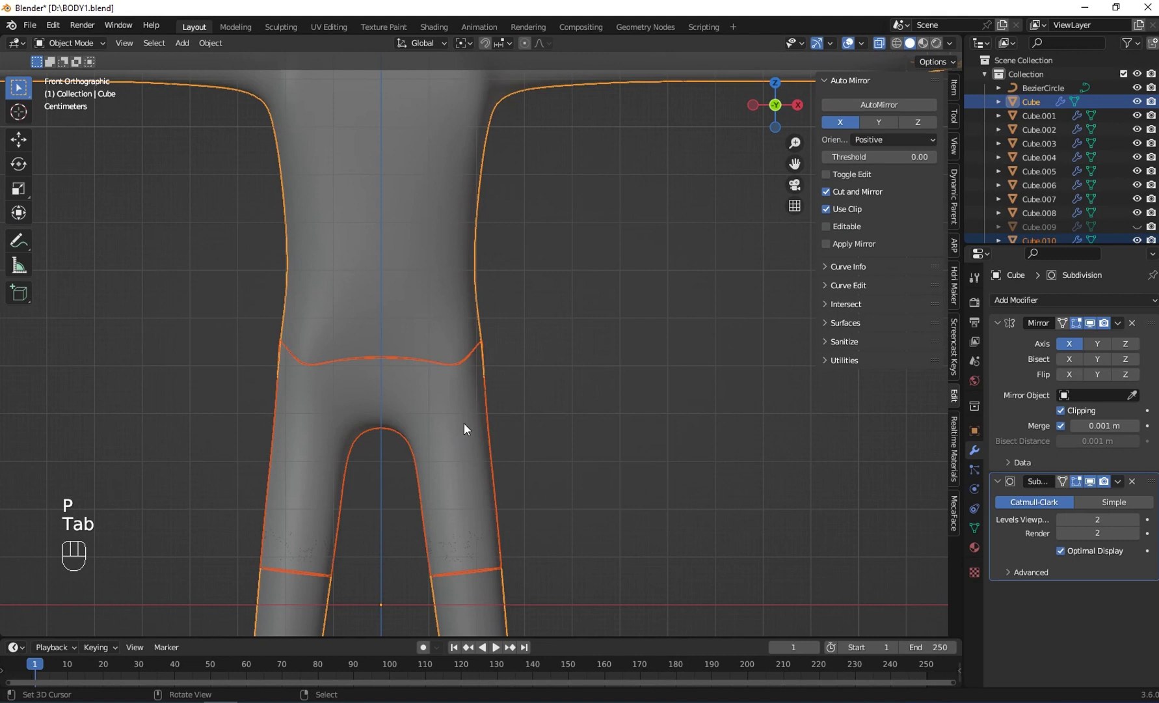
{"action": "right_click", "coordinate": [464, 423]}
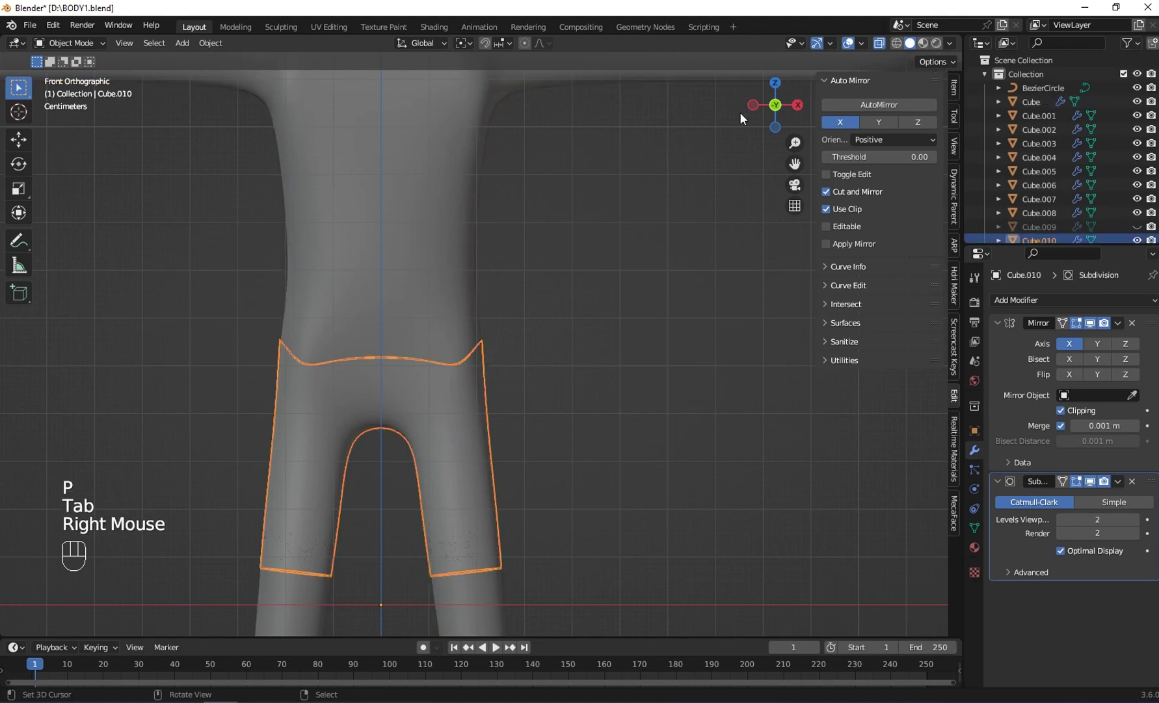
Turn off X-ray and add a Solidify modifier to the shorts above Subdivision with a thickness of about -0.006 m
{"action": "left_click", "coordinate": [879, 44]}
{"action": "middle_click_drag", "start_coordinate": [505, 337], "coordinate": [926, 469]}
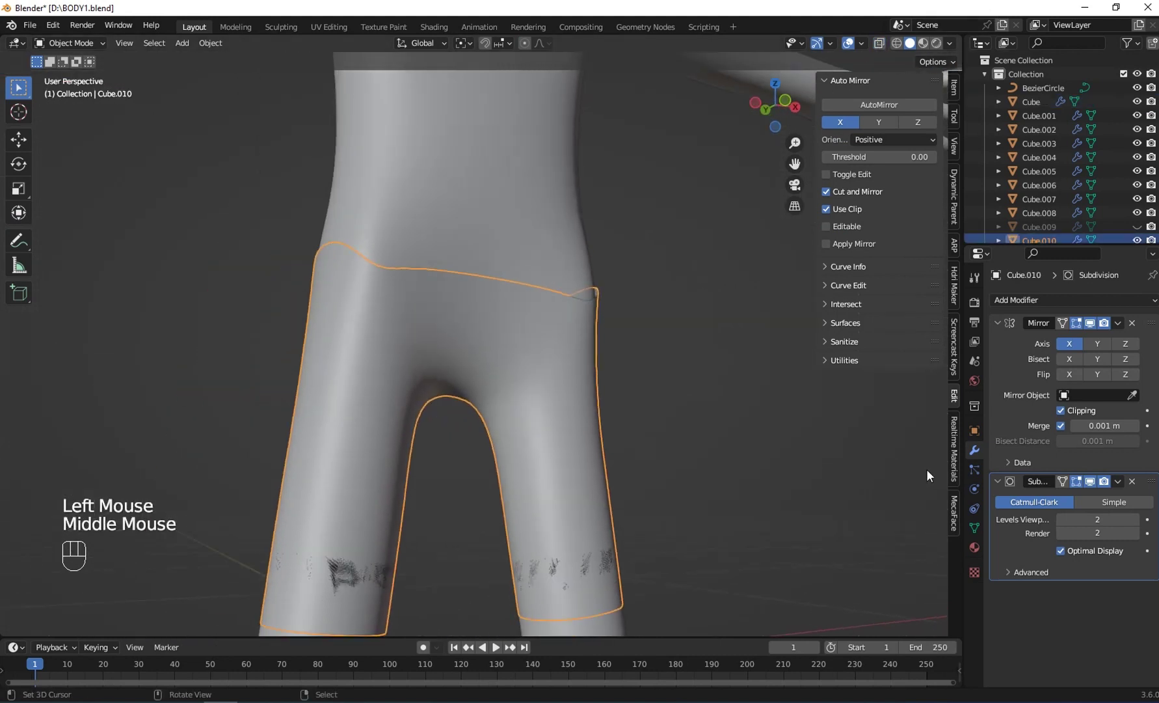
{"action": "left_click", "coordinate": [1027, 306]}
{"action": "left_click", "coordinate": [911, 509]}
{"action": "left_click_drag", "start_coordinate": [1152, 610], "coordinate": [1149, 460]}
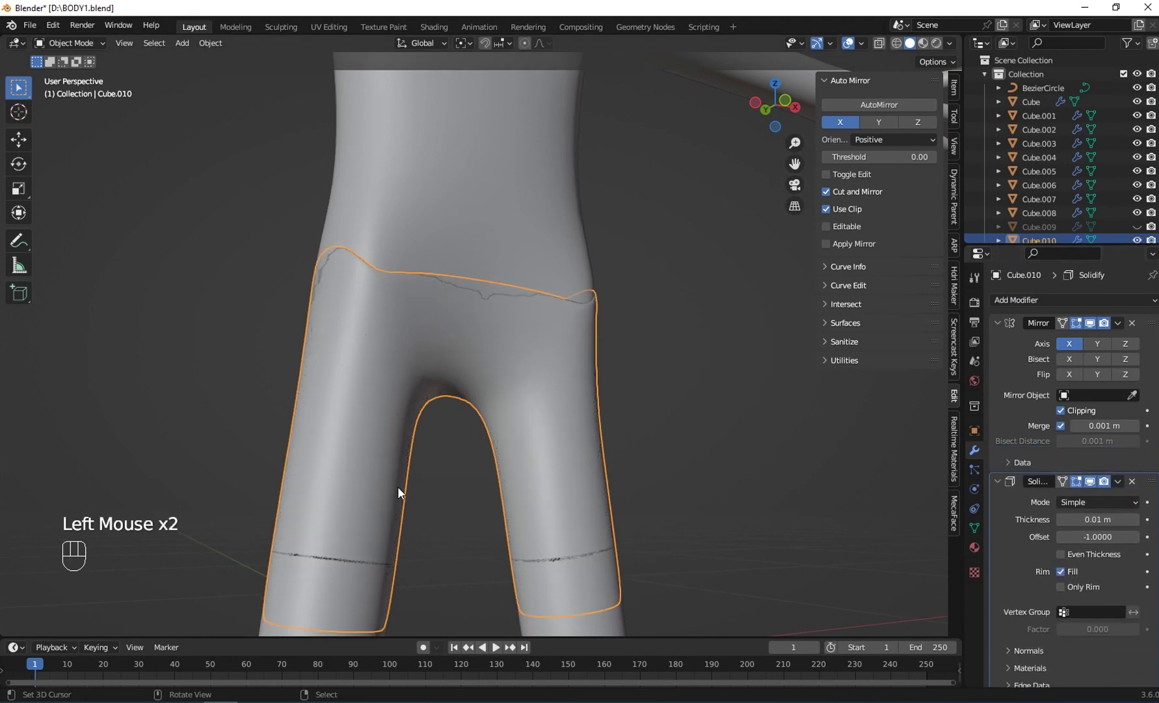
{"action": "middle_click_drag", "start_coordinate": [398, 487], "coordinate": [389, 487], "text": "shift"}
{"action": "left_click_drag", "start_coordinate": [1075, 520], "coordinate": [1035, 520], "text": "shift"}
Unhide the shirt and reselect the shorts to compare how the two garments overlap
{"action": "scroll", "coordinate": [673, 361], "scroll_direction": "down", "scroll_amount": 3}
{"action": "middle_click_drag", "start_coordinate": [673, 361], "coordinate": [494, 312]}
{"action": "key", "text": "alt+h"}
{"action": "mouse_move", "coordinate": [494, 313]}
{"action": "middle_mouse_down"}
{"action": "mouse_move", "coordinate": [455, 265]}
{"action": "mouse_move", "coordinate": [465, 332]}
{"action": "mouse_move", "coordinate": [464, 277]}
{"action": "mouse_move", "coordinate": [385, 231]}
{"action": "mouse_move", "coordinate": [445, 315]}
{"action": "mouse_move", "coordinate": [518, 332]}
{"action": "mouse_move", "coordinate": [460, 247]}
{"action": "mouse_move", "coordinate": [509, 324]}
{"action": "middle_mouse_up"}
{"action": "scroll", "coordinate": [464, 277], "scroll_direction": "up", "scroll_amount": 2}
{"action": "right_click", "coordinate": [445, 315]}
{"action": "scroll", "coordinate": [509, 324], "scroll_direction": "up", "scroll_amount": 2}
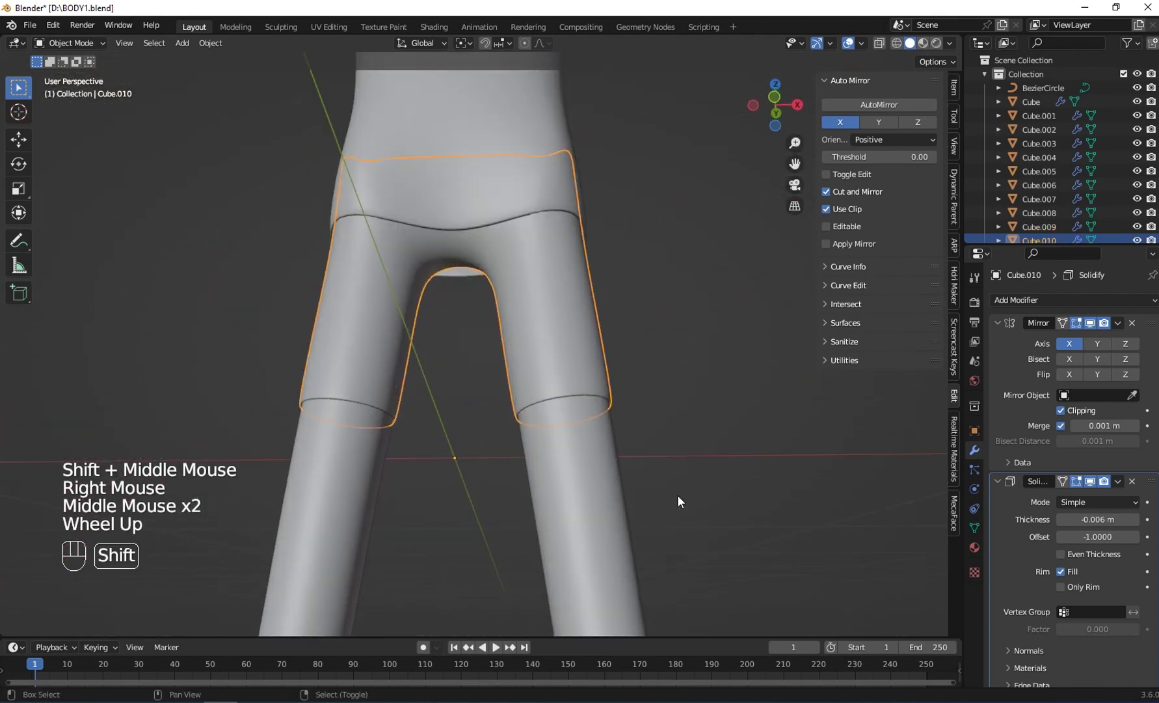
Fine-tune the shorts' Solidify thickness to about -0.006 m and check the fit from the side
{"action": "left_click_drag", "start_coordinate": [1098, 518], "coordinate": [1099, 518], "text": "shift"}
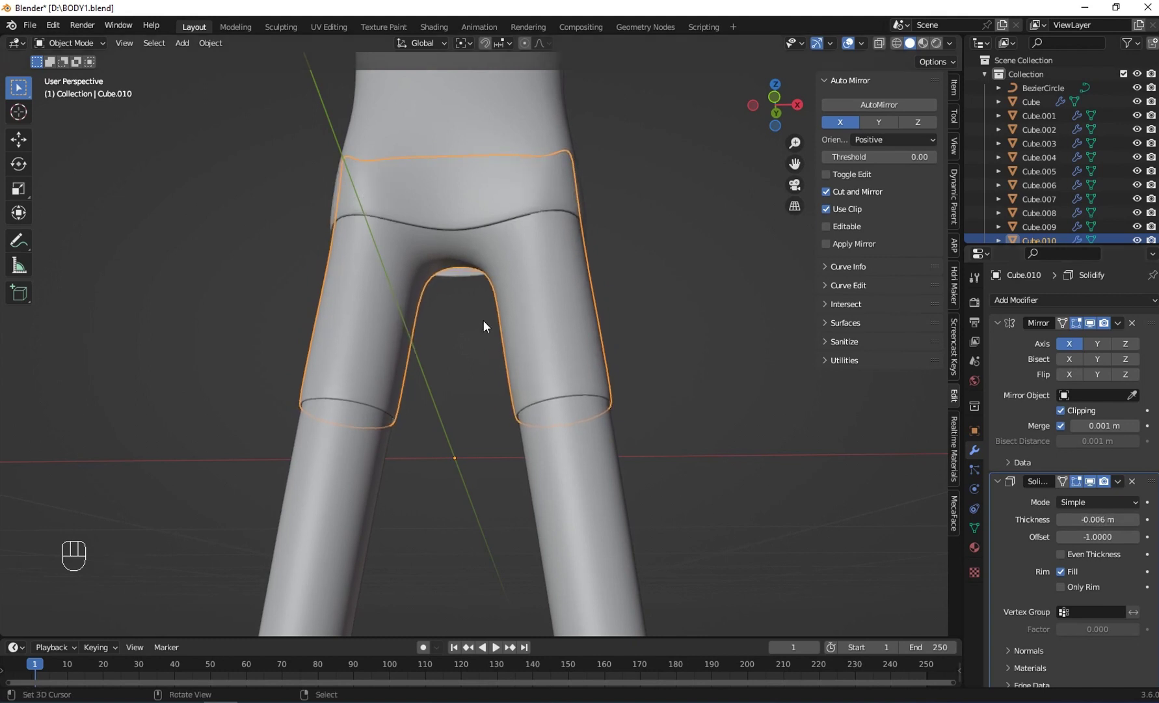
{"action": "right_click", "coordinate": [582, 235]}
{"action": "left_click_drag", "start_coordinate": [1098, 518], "coordinate": [1098, 519], "text": "shift"}
{"action": "right_click", "coordinate": [575, 340]}
{"action": "middle_click_drag", "start_coordinate": [576, 341], "coordinate": [383, 320]}
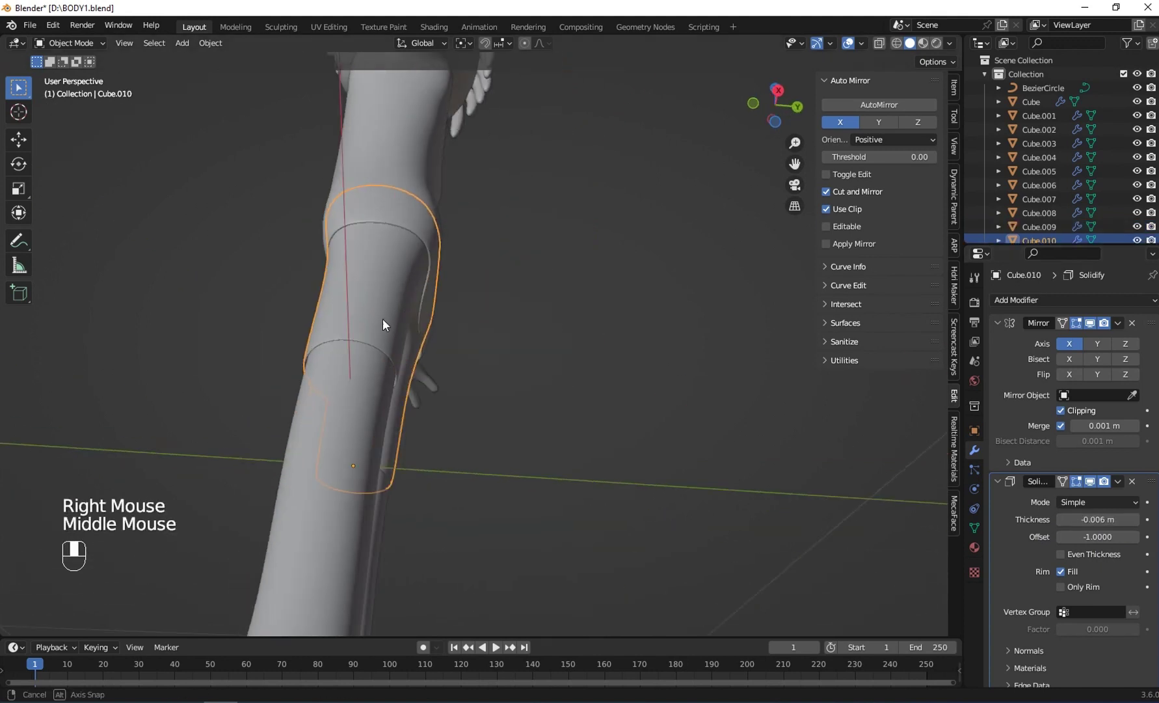
Add a cube mesh at the 3D cursor in front view as the base for a boot
{"action": "key", "text": "x"}
{"action": "key", "text": "KP_1"}
{"action": "scroll", "coordinate": [333, 297], "scroll_direction": "down", "scroll_amount": 3}
{"action": "key", "text": "shift+a"}
{"action": "mouse_move", "coordinate": [260, 238]}
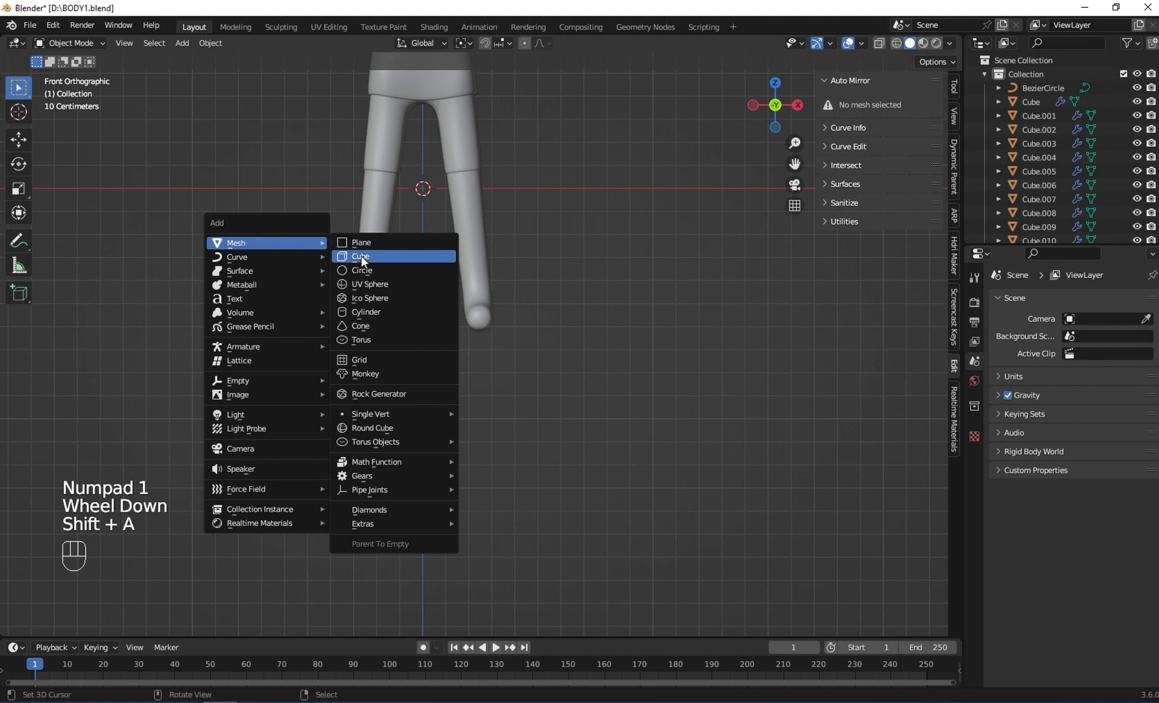
{"action": "left_click", "coordinate": [362, 256]}
{"action": "middle_click_drag", "start_coordinate": [361, 256], "coordinate": [324, 357], "text": "shift"}
Scale the cube down to foot size and move it about 0.26 m along X and -0.55 m along Z onto the foot
{"action": "key", "text": "s"}
{"action": "left_click", "coordinate": [403, 337]}
{"action": "key", "text": "s"}
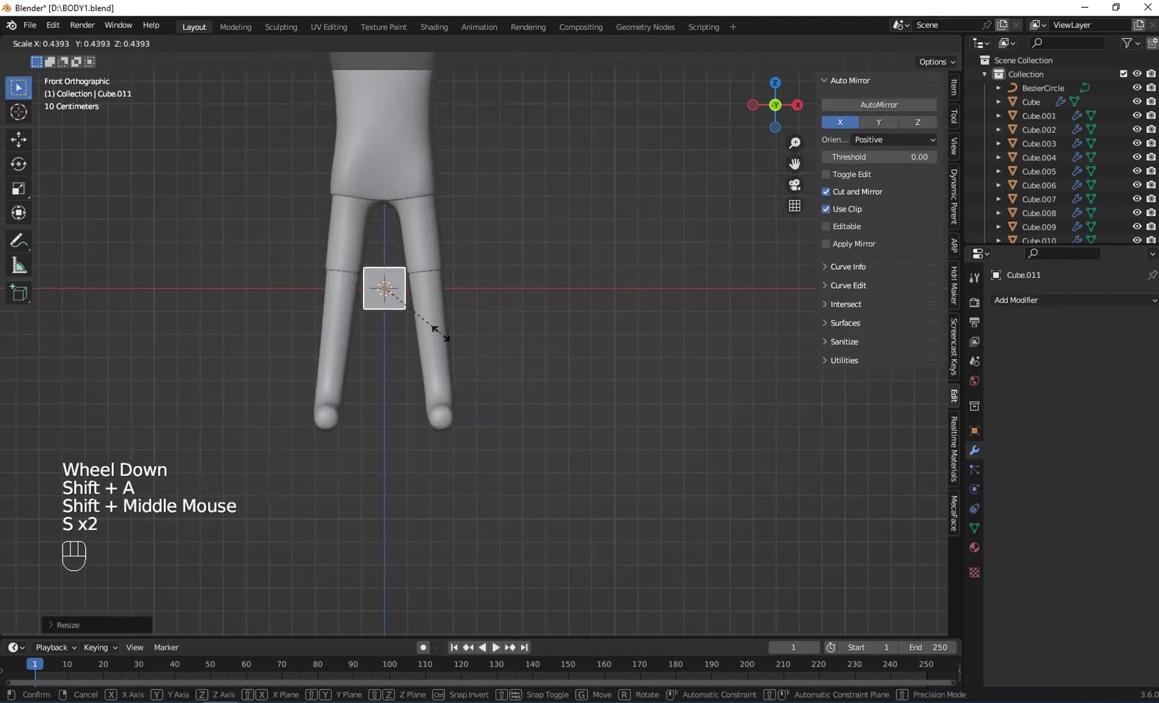
{"action": "left_click", "coordinate": [427, 328]}
{"action": "key", "text": "g"}
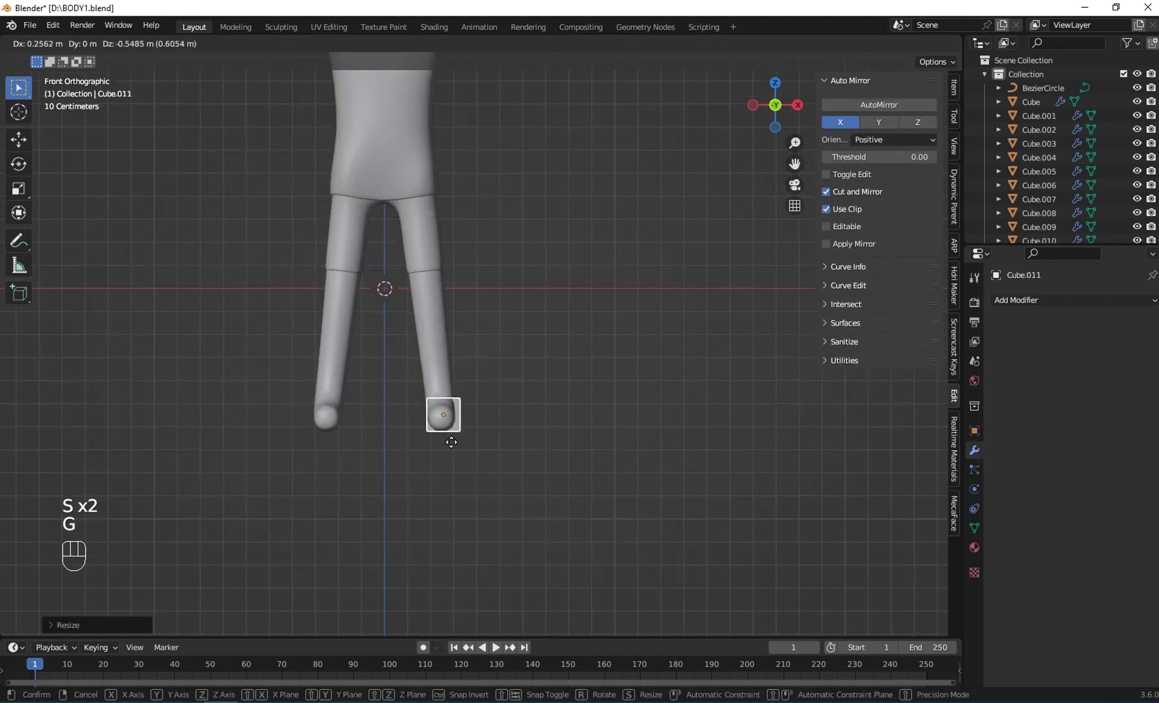
{"action": "left_click", "coordinate": [451, 443]}
{"action": "middle_click_drag", "start_coordinate": [452, 442], "coordinate": [319, 452]}
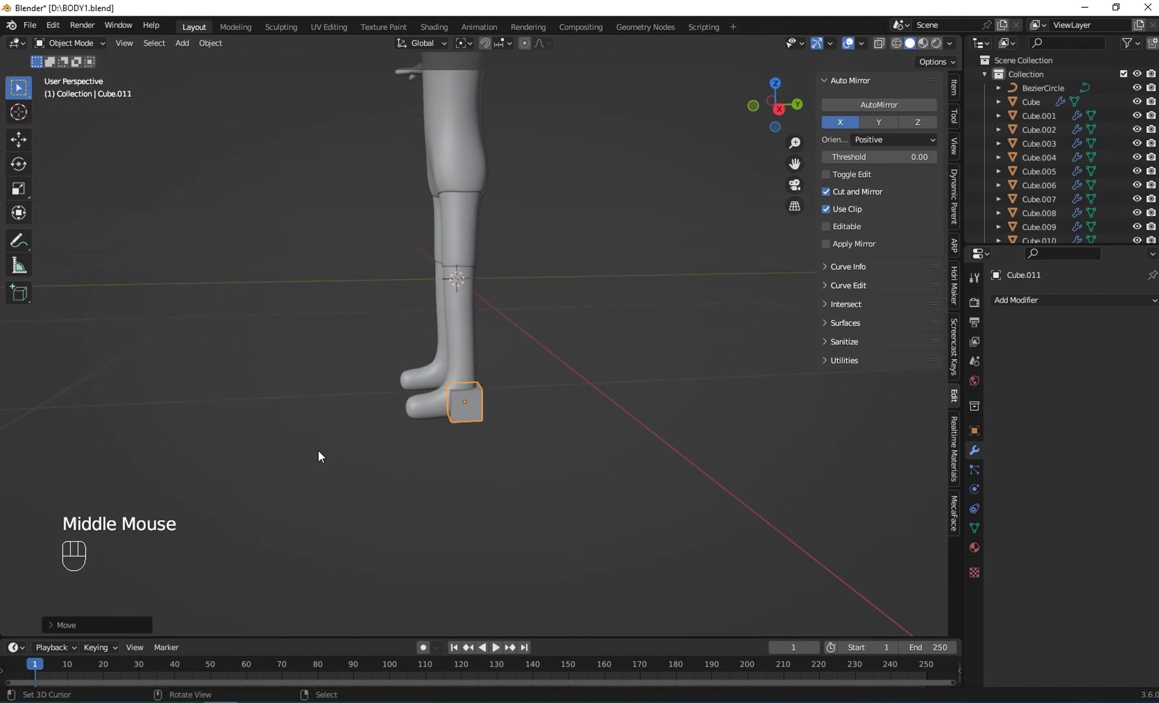
In side view with X-ray, stretch the cube mesh along Y and shift it forward to cover the foot's length
{"action": "key", "text": "KP_3"}
{"action": "left_click", "coordinate": [820, 83]}
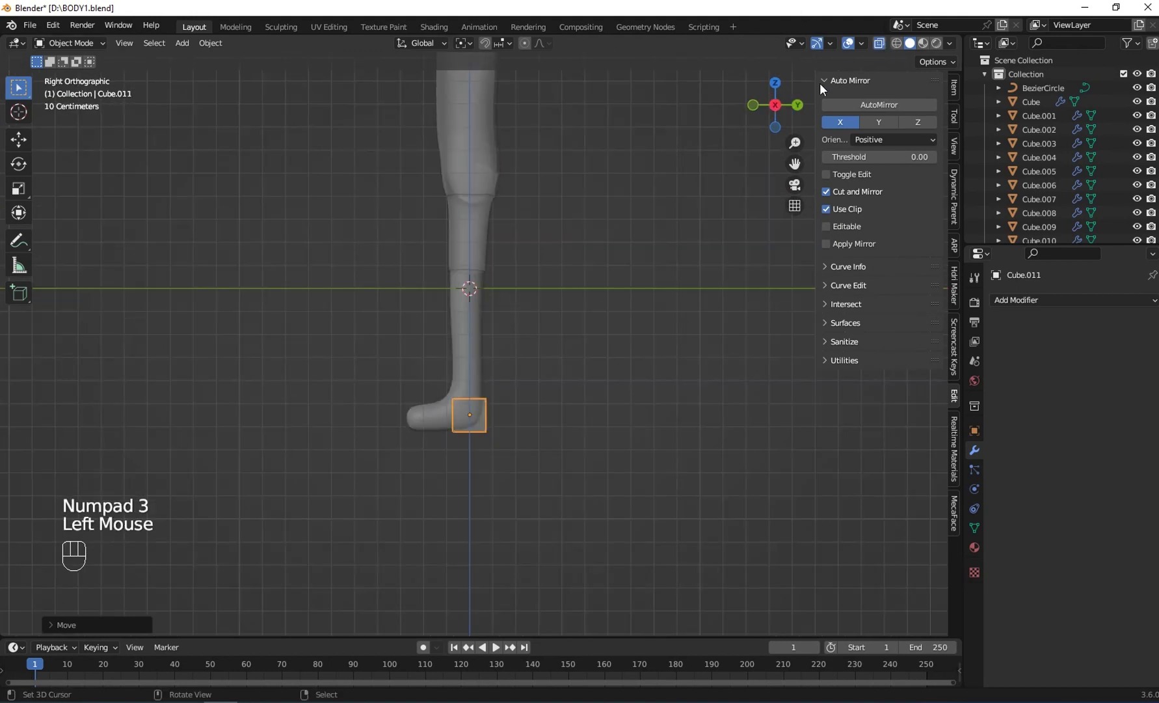
{"action": "key", "text": "Tab"}
{"action": "scroll", "coordinate": [526, 384], "scroll_direction": "up", "scroll_amount": 2}
{"action": "middle_click_drag", "start_coordinate": [547, 404], "coordinate": [526, 383], "text": "shift"}
{"action": "key", "text": "s"}
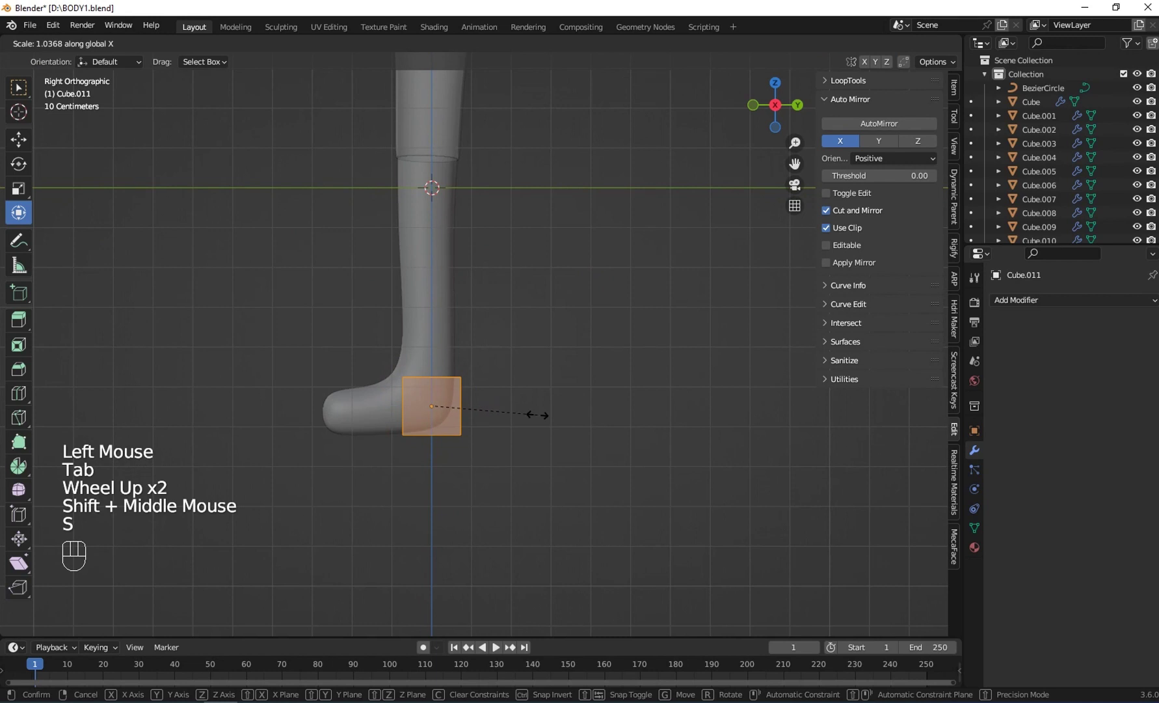
{"action": "key", "text": "y"}
{"action": "left_click", "coordinate": [657, 414]}
{"action": "left_click_drag", "start_coordinate": [508, 417], "coordinate": [467, 411]}
{"action": "key", "text": "s"}
{"action": "key", "text": "y"}
{"action": "left_click", "coordinate": [520, 421]}
Reposition and rescale the block from several angles so that it encloses the foot
{"action": "middle_click_drag", "start_coordinate": [422, 421], "coordinate": [474, 515]}
{"action": "scroll", "coordinate": [400, 378], "scroll_direction": "up", "scroll_amount": 1}
{"action": "left_click_drag", "start_coordinate": [367, 359], "coordinate": [384, 352]}
{"action": "left_click_drag", "start_coordinate": [355, 445], "coordinate": [372, 476]}
{"action": "middle_click_drag", "start_coordinate": [373, 475], "coordinate": [359, 448]}
{"action": "left_click_drag", "start_coordinate": [385, 377], "coordinate": [378, 382]}
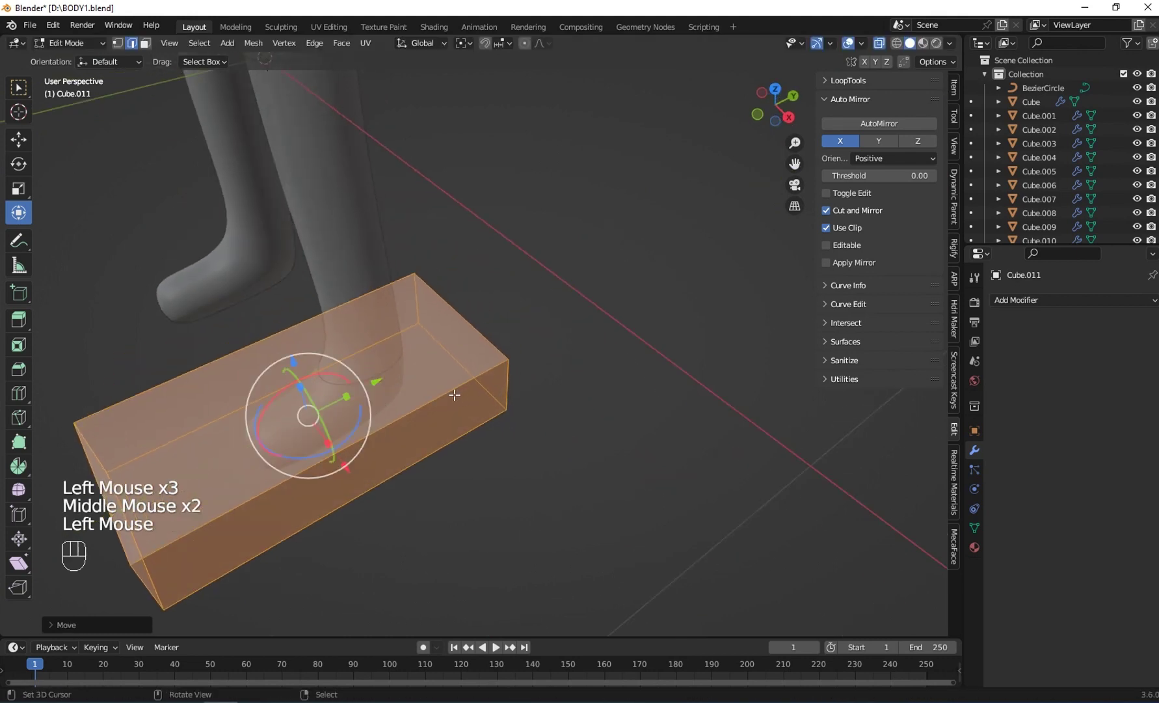
{"action": "key", "text": "s"}
{"action": "middle_click_drag", "start_coordinate": [416, 397], "coordinate": [363, 353]}
{"action": "mouse_move", "coordinate": [350, 350]}
{"action": "left_mouse_down"}
{"action": "mouse_move", "coordinate": [352, 337]}
{"action": "mouse_move", "coordinate": [352, 350]}
{"action": "left_mouse_up"}
{"action": "middle_click_drag", "start_coordinate": [352, 350], "coordinate": [388, 432]}
Add a loop cut in front of the ankle and extrude the rear top face upward around the lower leg
{"action": "left_click", "coordinate": [319, 467]}
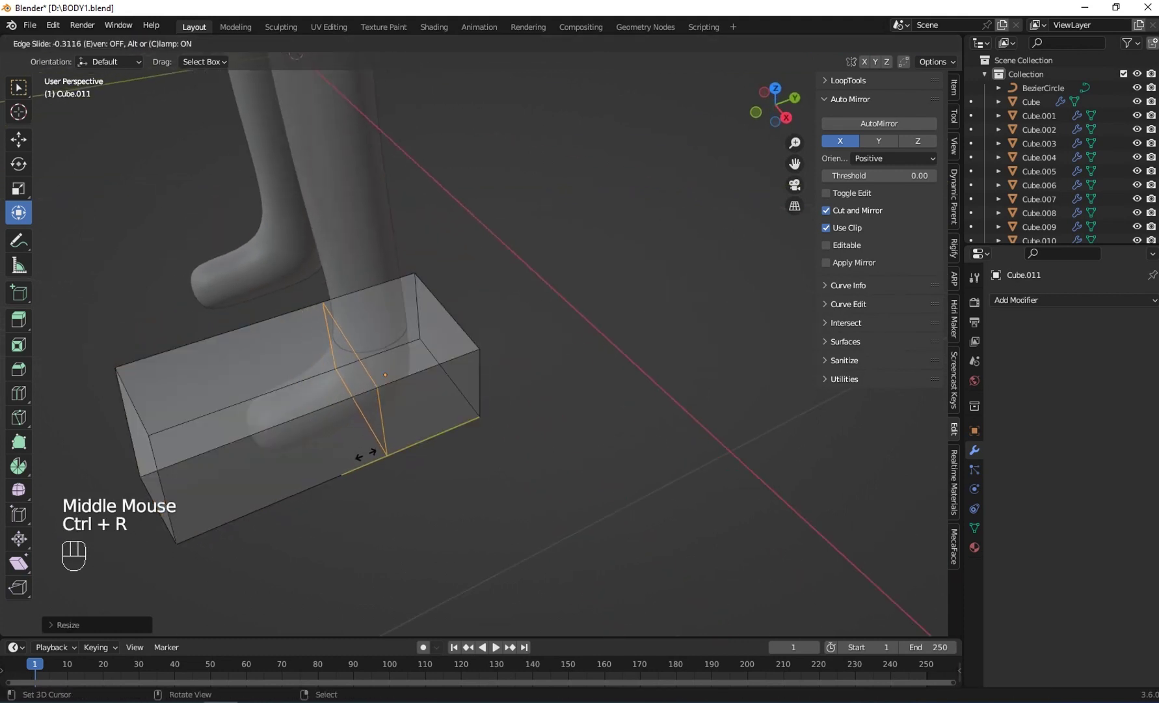
{"action": "left_click", "coordinate": [355, 455]}
{"action": "left_click", "coordinate": [145, 43]}
{"action": "left_click", "coordinate": [373, 296]}
{"action": "middle_click_drag", "start_coordinate": [385, 352], "coordinate": [386, 339]}
{"action": "key", "text": "e"}
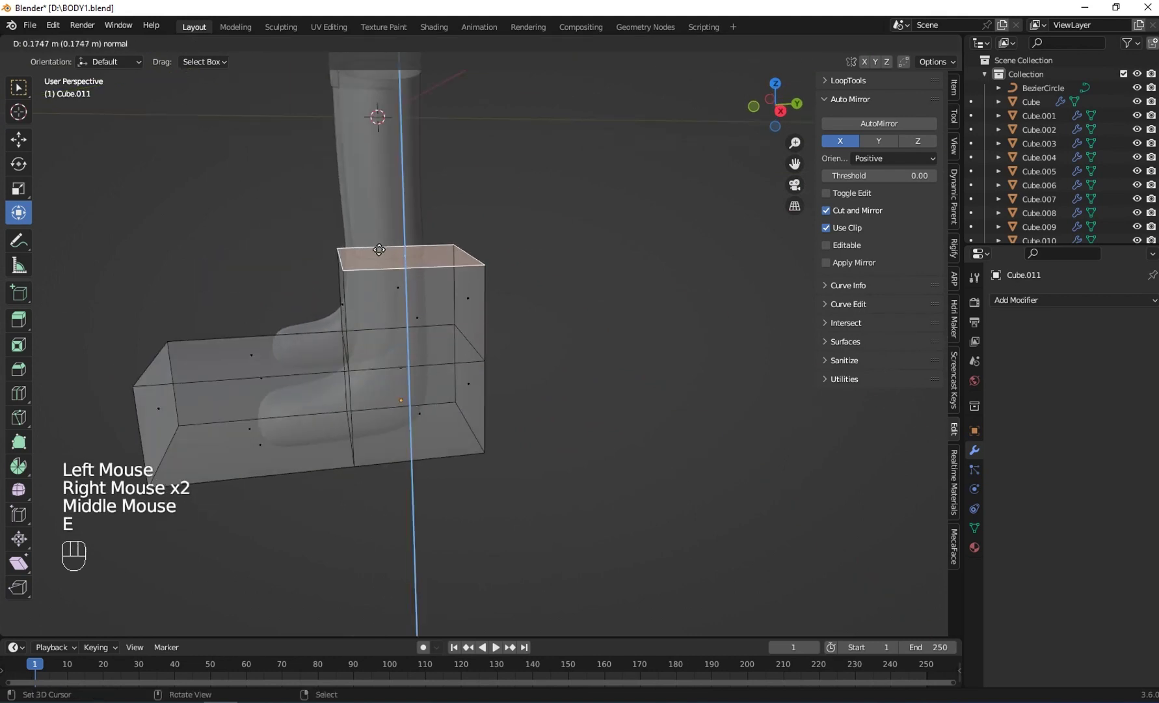
{"action": "left_click", "coordinate": [379, 270]}
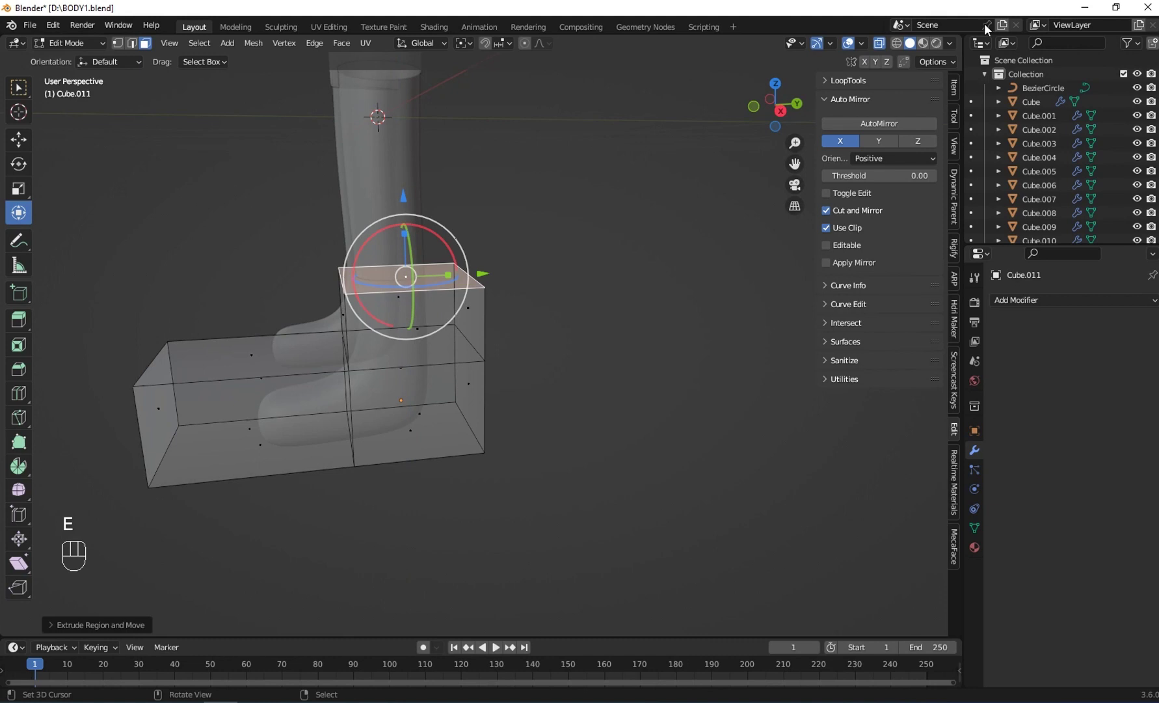
Turn off X-ray, return to Object Mode and add a level 2 Subdivision Surface modifier to the boot
{"action": "left_click", "coordinate": [879, 44]}
{"action": "key", "text": "Tab"}
{"action": "middle_click_drag", "start_coordinate": [339, 286], "coordinate": [268, 309]}
{"action": "scroll", "coordinate": [435, 361], "scroll_direction": "down", "scroll_amount": 2}
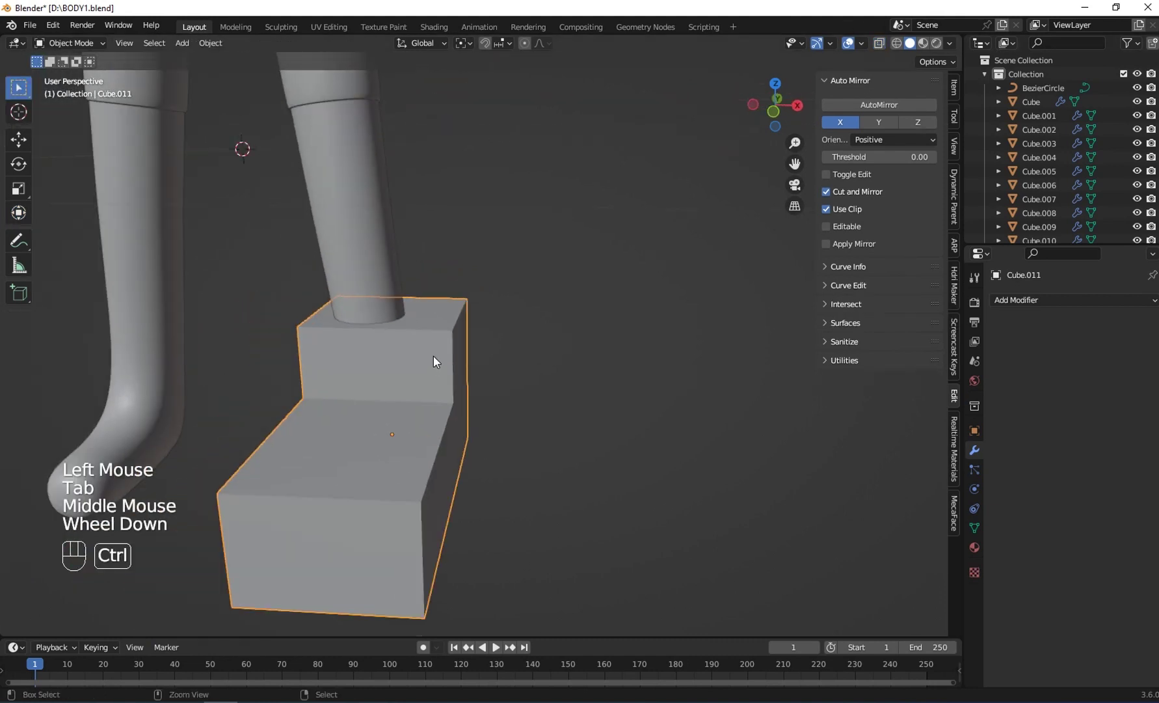
{"action": "key", "text": "ctrl+2"}
{"action": "middle_click_drag", "start_coordinate": [444, 344], "coordinate": [638, 348]}
{"action": "middle_click_drag", "start_coordinate": [416, 354], "coordinate": [489, 408]}
In Edit Mode, nudge the whole boot mesh to align it with the foot and leg
{"action": "key", "text": "Tab"}
{"action": "key", "text": "a"}
{"action": "left_click_drag", "start_coordinate": [489, 408], "coordinate": [474, 411]}
{"action": "middle_click_drag", "start_coordinate": [474, 412], "coordinate": [405, 434]}
{"action": "right_click", "coordinate": [418, 306]}
{"action": "middle_click_drag", "start_coordinate": [418, 306], "coordinate": [374, 325]}
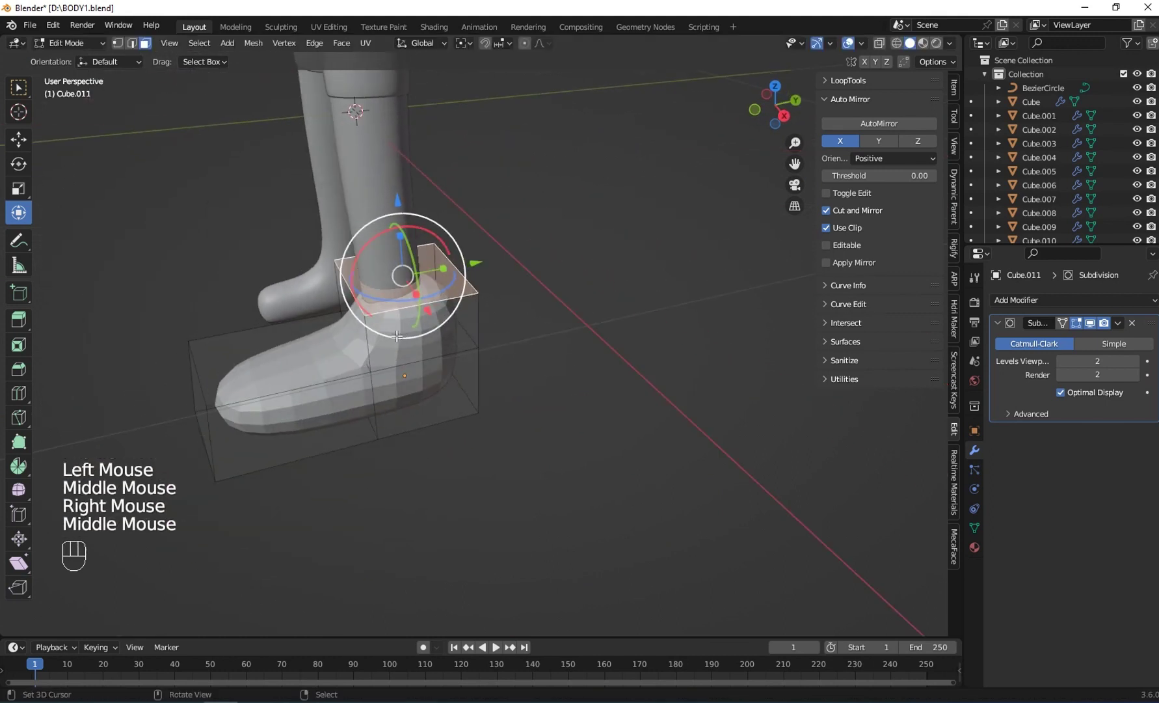
{"action": "middle_click_drag", "start_coordinate": [423, 376], "coordinate": [384, 345]}
{"action": "key", "text": "a"}
{"action": "left_click_drag", "start_coordinate": [460, 338], "coordinate": [447, 339]}
{"action": "middle_click_drag", "start_coordinate": [468, 344], "coordinate": [504, 371]}
Extrude the boot's top face upward about 0.12 m to lengthen the shaft
{"action": "right_click", "coordinate": [443, 291]}
{"action": "middle_click_drag", "start_coordinate": [444, 292], "coordinate": [387, 273]}
{"action": "key", "text": "e"}
{"action": "middle_click", "coordinate": [381, 275]}
{"action": "middle_click_drag", "start_coordinate": [380, 221], "coordinate": [389, 218]}
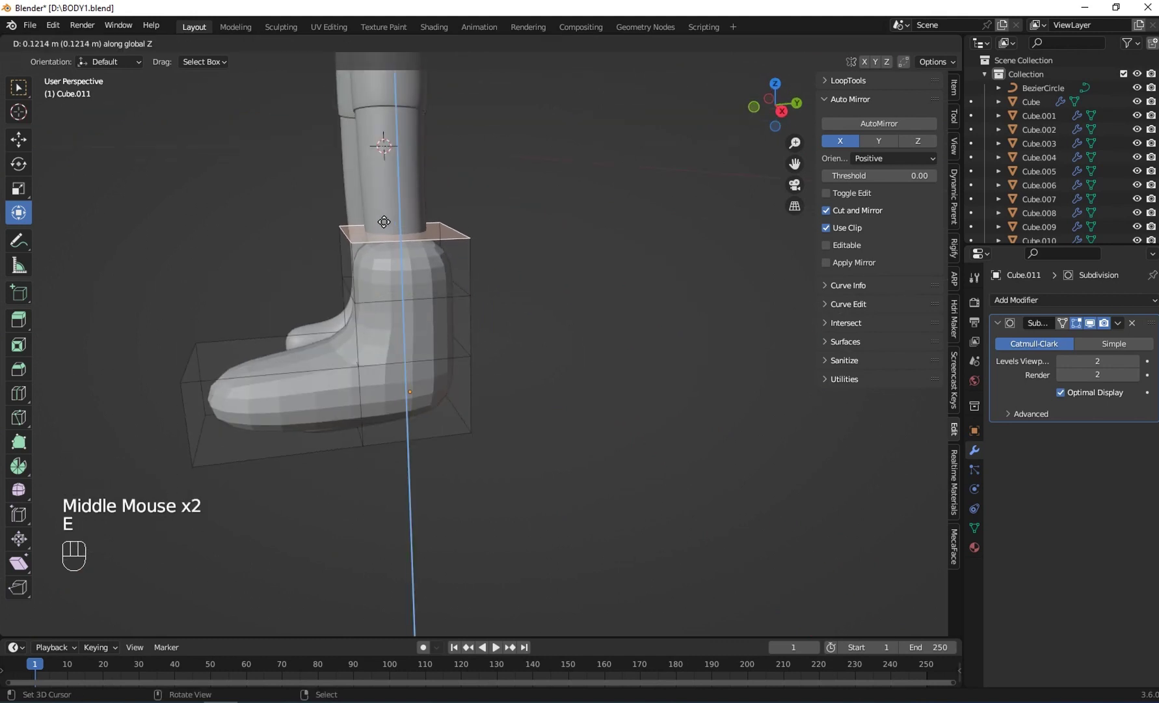
{"action": "left_click", "coordinate": [384, 222]}
Delete the boot's top face to open the shaft around the leg
{"action": "middle_click_drag", "start_coordinate": [427, 270], "coordinate": [451, 271]}
{"action": "scroll", "coordinate": [453, 339], "scroll_direction": "up", "scroll_amount": 1}
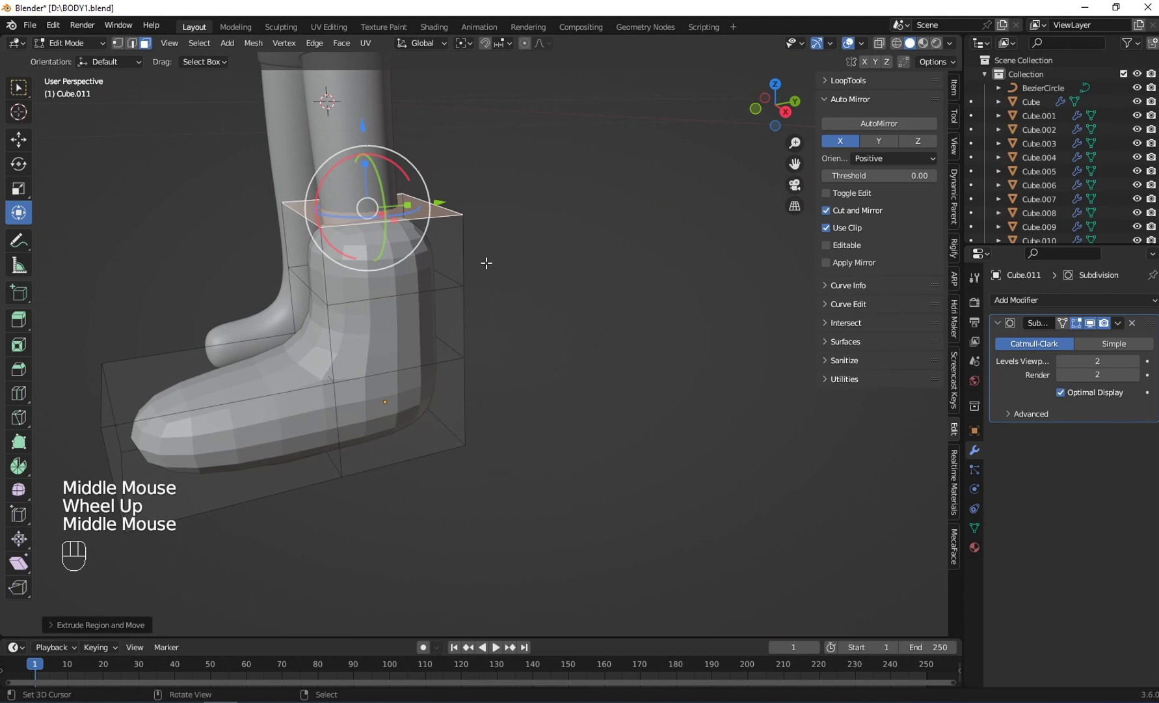
{"action": "key", "text": "x"}
{"action": "left_click", "coordinate": [442, 259]}
{"action": "middle_click_drag", "start_coordinate": [376, 246], "coordinate": [481, 351]}
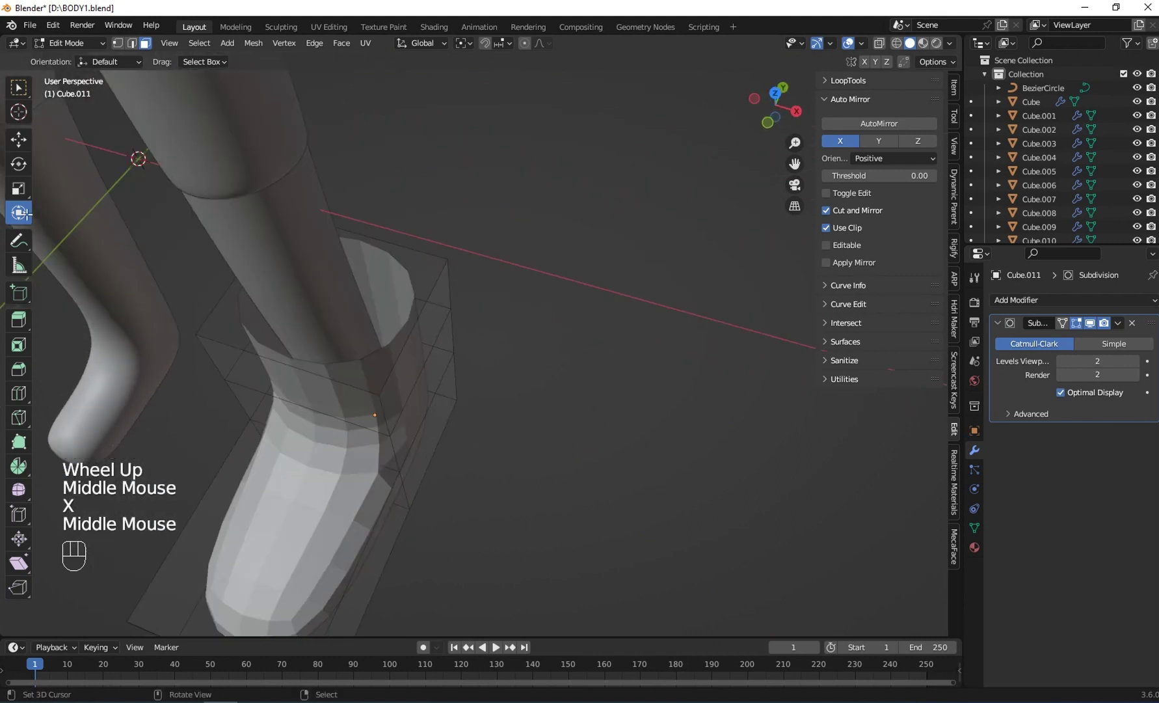
Scale down the edge loop of the boot's opening and shift the whole mesh to recentre it on the leg
{"action": "left_click", "coordinate": [131, 44]}
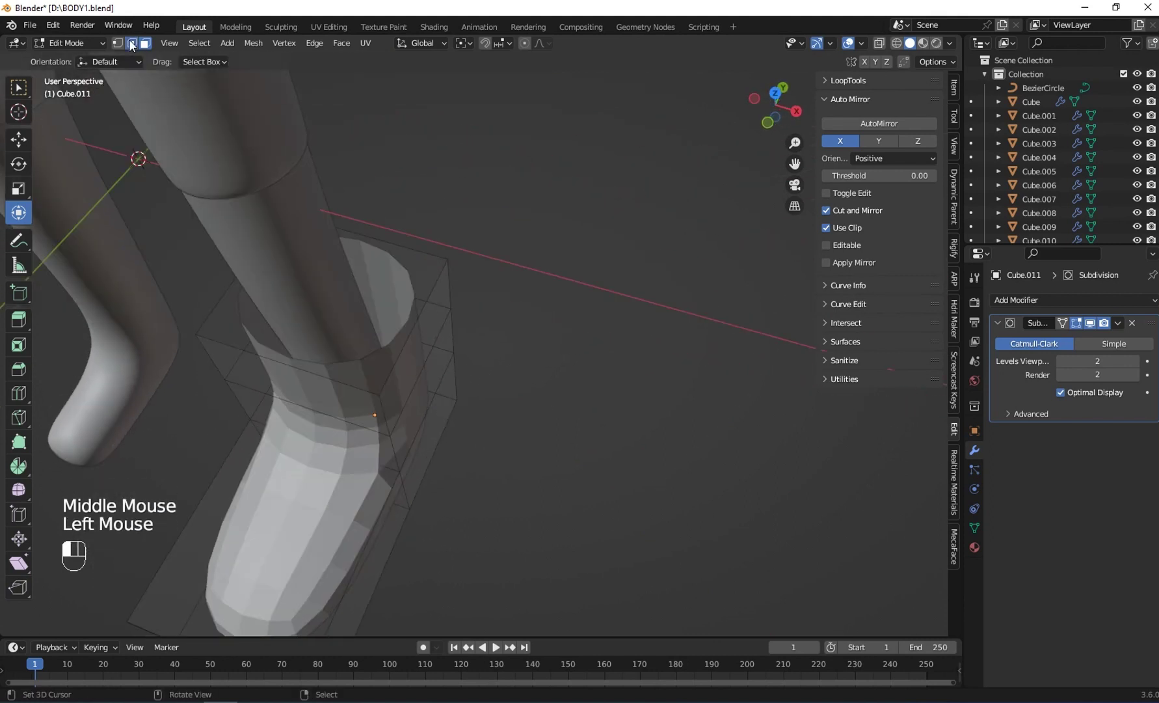
{"action": "right_click", "coordinate": [409, 339], "text": "alt"}
{"action": "middle_click_drag", "start_coordinate": [410, 339], "coordinate": [505, 320]}
{"action": "key", "text": "s"}
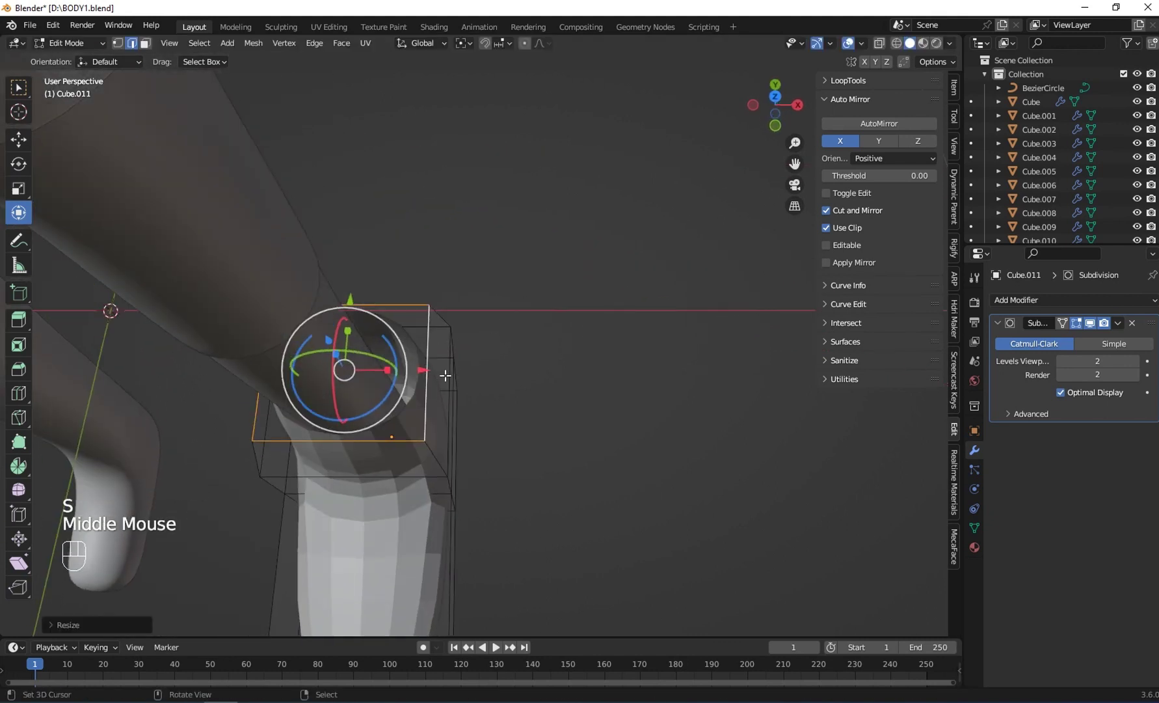
{"action": "middle_click_drag", "start_coordinate": [445, 376], "coordinate": [452, 352]}
{"action": "key", "text": "a"}
{"action": "left_click_drag", "start_coordinate": [411, 484], "coordinate": [408, 481]}
{"action": "middle_click_drag", "start_coordinate": [435, 359], "coordinate": [396, 341]}
Select the boot's ankle edge loop and scale it down to narrow the shaft
{"action": "right_click", "coordinate": [392, 335]}
{"action": "right_click", "coordinate": [391, 334], "text": "alt"}
{"action": "key", "text": "s"}
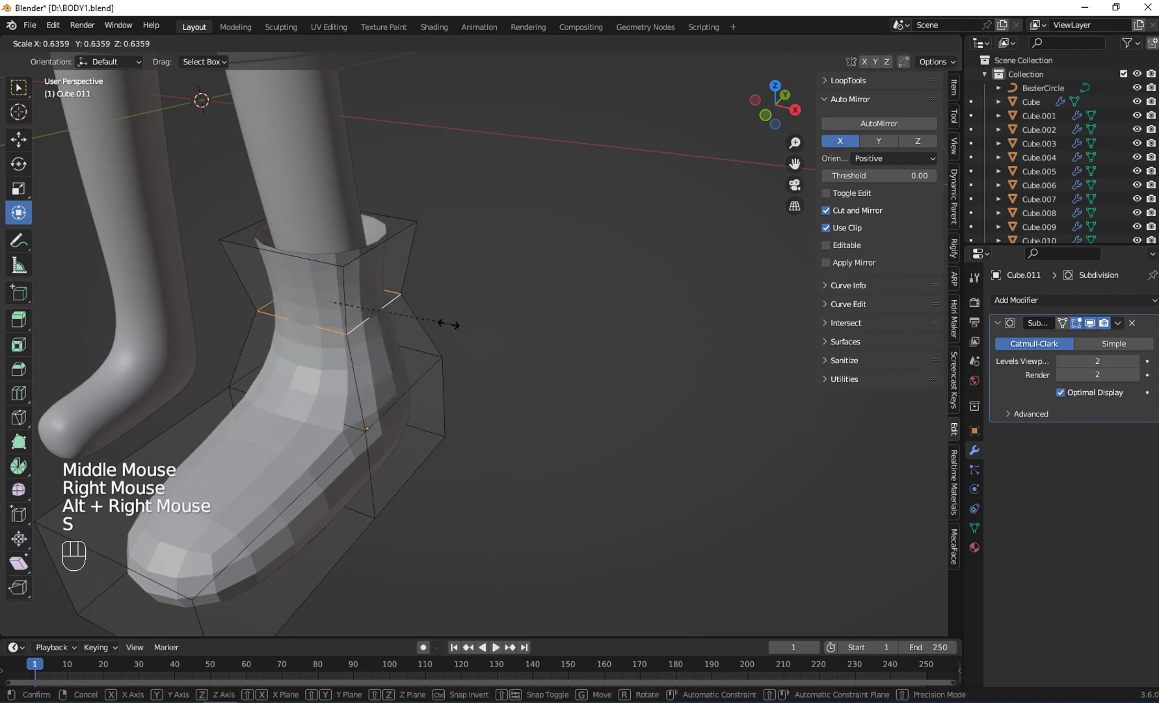
{"action": "left_click", "coordinate": [464, 325]}
Add a horizontal loop cut around the boot's lower part and slide it close to the sole to flatten it
{"action": "middle_click_drag", "start_coordinate": [403, 375], "coordinate": [345, 349]}
{"action": "middle_click_drag", "start_coordinate": [345, 349], "coordinate": [547, 355], "text": "shift"}
{"action": "middle_click_drag", "start_coordinate": [561, 356], "coordinate": [508, 288]}
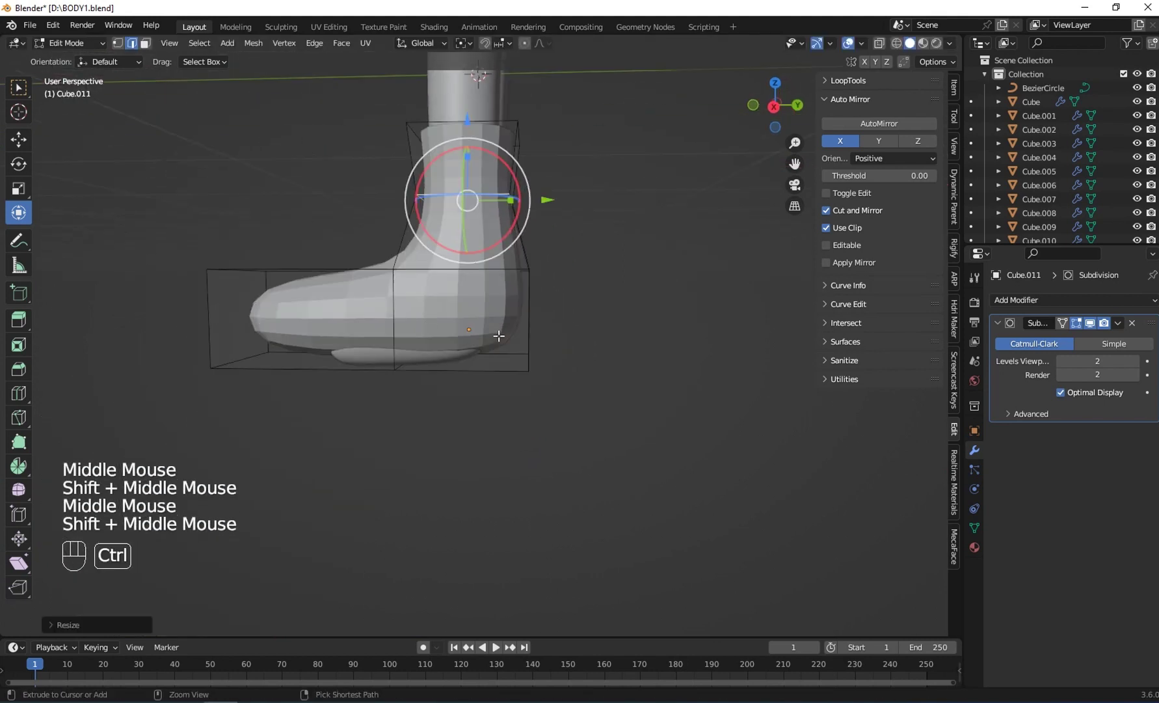
{"action": "key", "text": "ctrl+r"}
{"action": "left_click", "coordinate": [534, 337]}
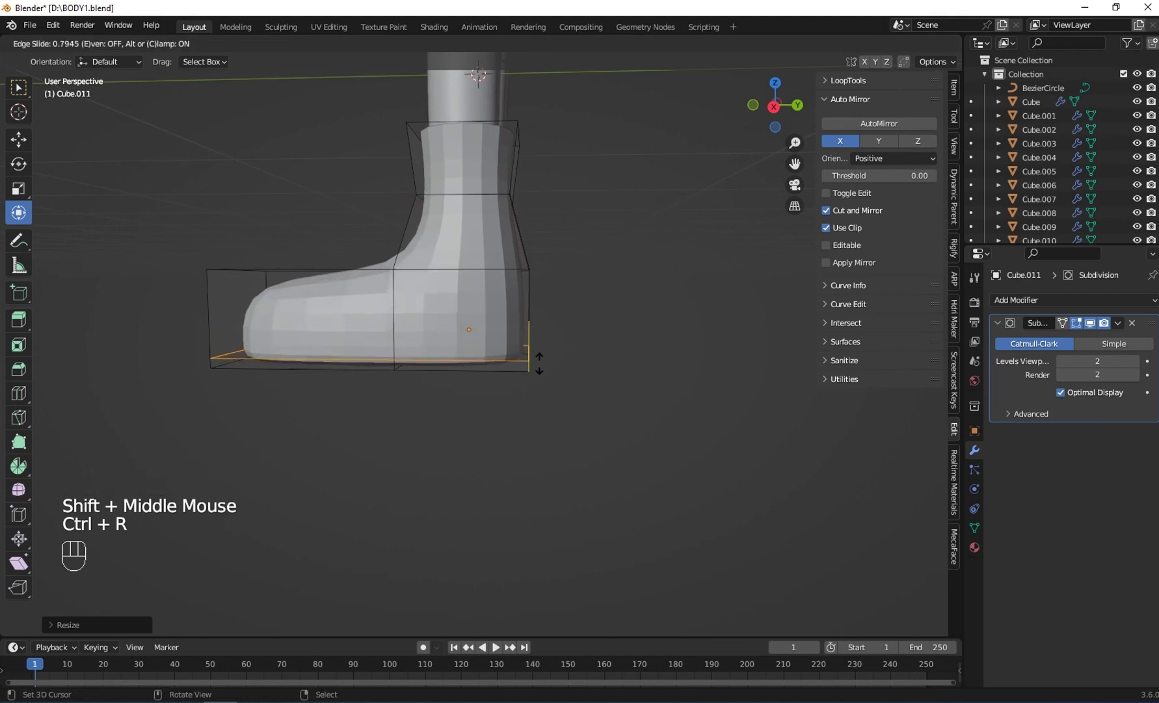
{"action": "middle_click_drag", "start_coordinate": [540, 361], "coordinate": [368, 301]}
Select the faces along the boot's outer side and move them slightly to adjust its width
{"action": "right_click", "coordinate": [397, 378]}
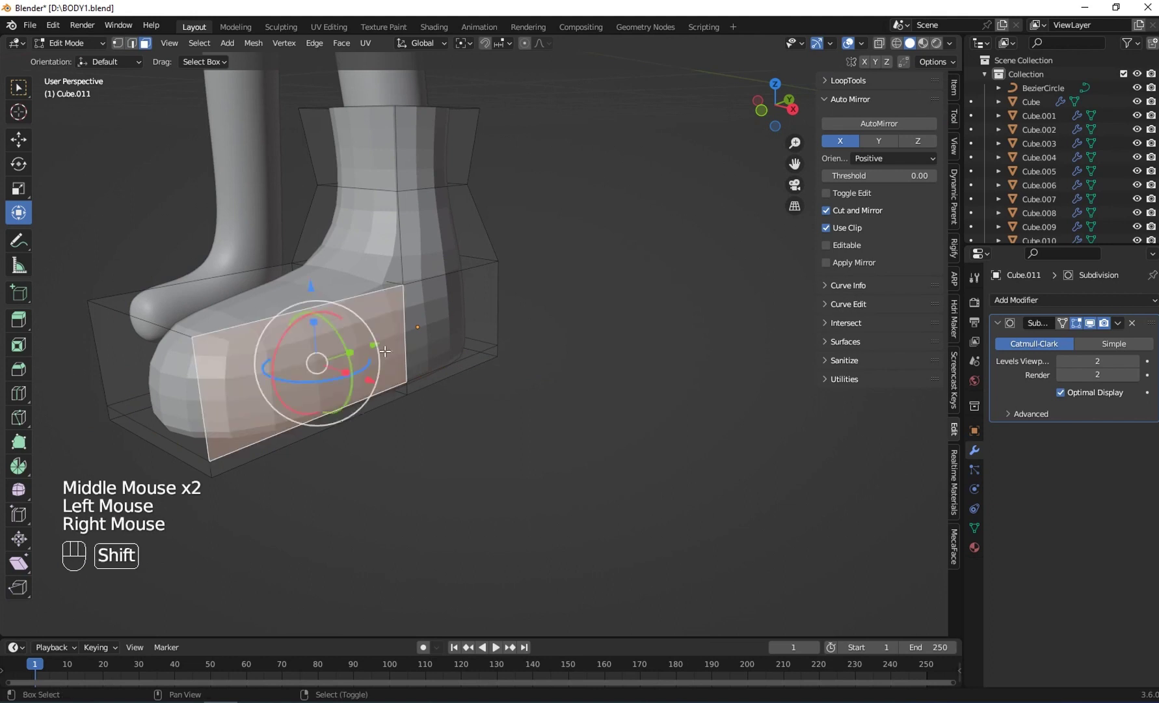
{"action": "right_click", "coordinate": [436, 330], "text": "shift"}
{"action": "right_click", "coordinate": [423, 381], "text": "shift"}
{"action": "middle_click_drag", "start_coordinate": [426, 381], "coordinate": [484, 392]}
{"action": "mouse_move", "coordinate": [511, 397]}
{"action": "left_mouse_down"}
{"action": "mouse_move", "coordinate": [492, 396]}
{"action": "mouse_move", "coordinate": [510, 402]}
{"action": "left_mouse_up"}
{"action": "middle_click_drag", "start_coordinate": [510, 398], "coordinate": [527, 335]}
{"action": "left_click_drag", "start_coordinate": [525, 295], "coordinate": [516, 300]}
Select the faces along the boot's inner side and move them along X to adjust the foot's width
{"action": "middle_click_drag", "start_coordinate": [516, 300], "coordinate": [300, 414]}
{"action": "right_click", "coordinate": [387, 371]}
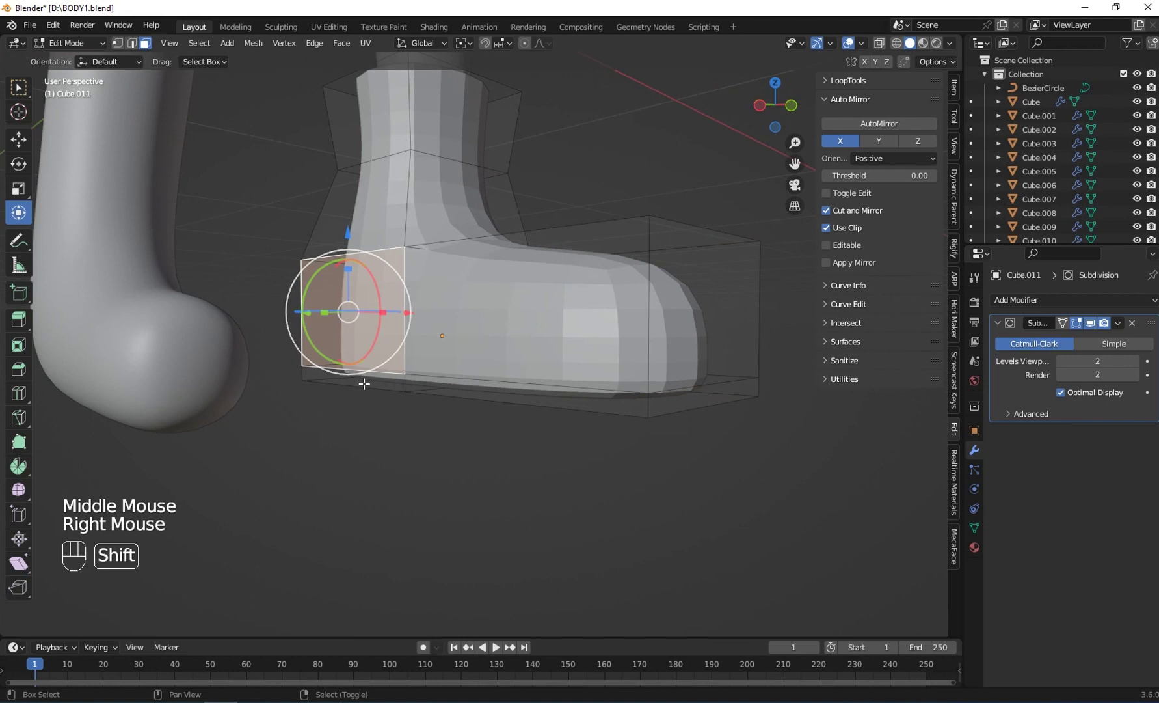
{"action": "right_click", "coordinate": [364, 384], "text": "shift"}
{"action": "right_click", "coordinate": [514, 354], "text": "shift"}
{"action": "right_click", "coordinate": [535, 394], "text": "shift"}
{"action": "middle_click_drag", "start_coordinate": [540, 391], "coordinate": [466, 418]}
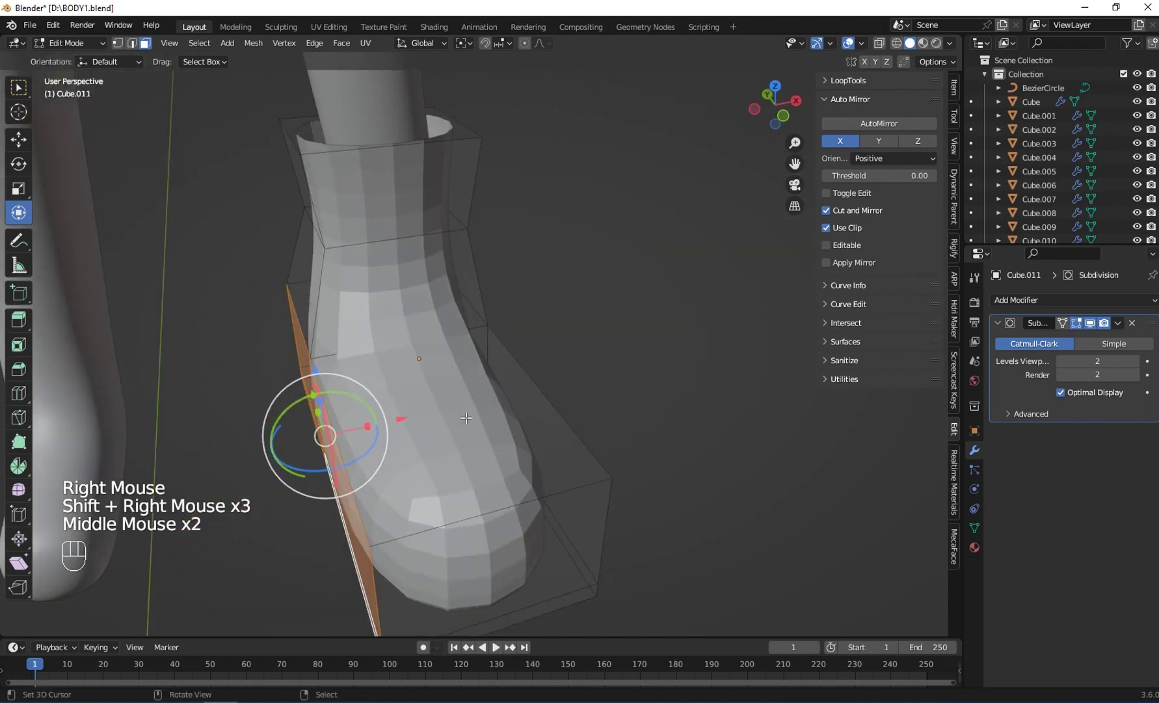
{"action": "left_click_drag", "start_coordinate": [405, 412], "coordinate": [440, 404]}
{"action": "middle_click_drag", "start_coordinate": [440, 404], "coordinate": [408, 413]}
{"action": "left_click_drag", "start_coordinate": [409, 412], "coordinate": [405, 412]}
{"action": "middle_click_drag", "start_coordinate": [405, 412], "coordinate": [138, 50]}
Select the two upper edge loops of the boot's shaft and shift them along X to centre them on the leg
{"action": "left_click", "coordinate": [132, 43]}
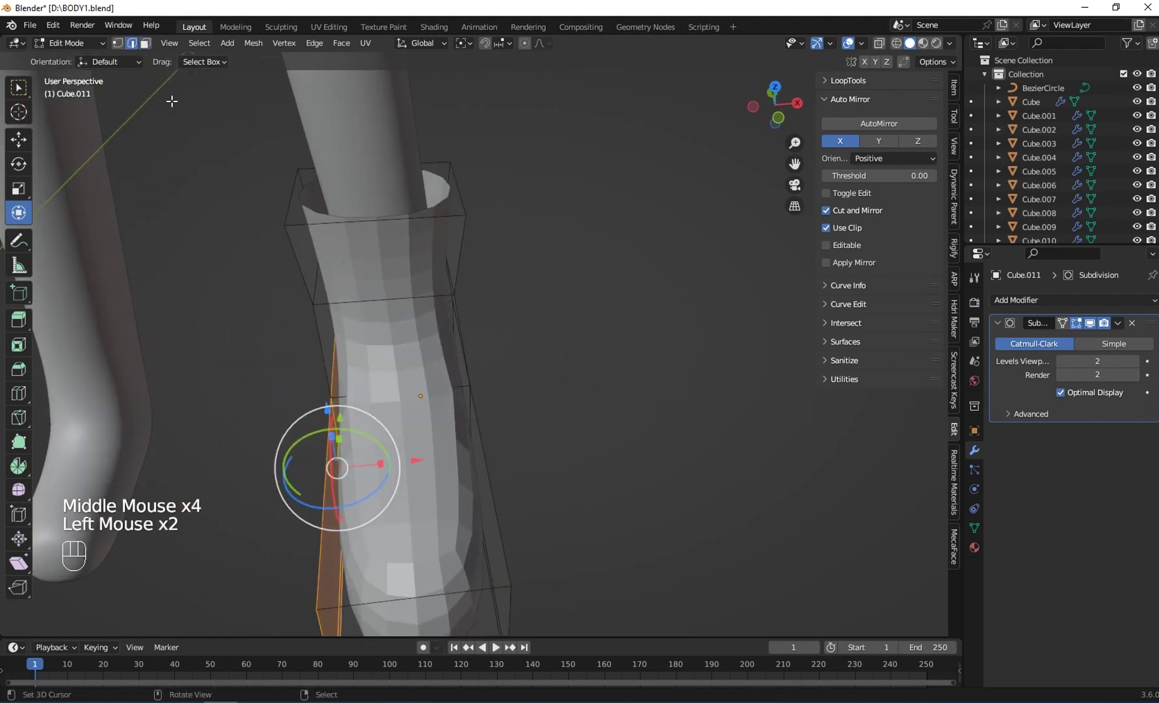
{"action": "middle_click_drag", "start_coordinate": [214, 162], "coordinate": [285, 222]}
{"action": "right_click", "coordinate": [290, 211]}
{"action": "right_click", "coordinate": [291, 211], "text": "alt"}
{"action": "right_click", "coordinate": [343, 304], "text": "alt+shift"}
{"action": "middle_click_drag", "start_coordinate": [343, 304], "coordinate": [449, 215]}
{"action": "left_click_drag", "start_coordinate": [472, 200], "coordinate": [479, 199]}
{"action": "middle_click_drag", "start_coordinate": [479, 199], "coordinate": [461, 238]}
{"action": "left_click_drag", "start_coordinate": [470, 218], "coordinate": [466, 213]}
{"action": "middle_click_drag", "start_coordinate": [466, 213], "coordinate": [454, 205]}
Scale down the shaft's two upper edge loops slightly and shift them a little along X
{"action": "key", "text": "a"}
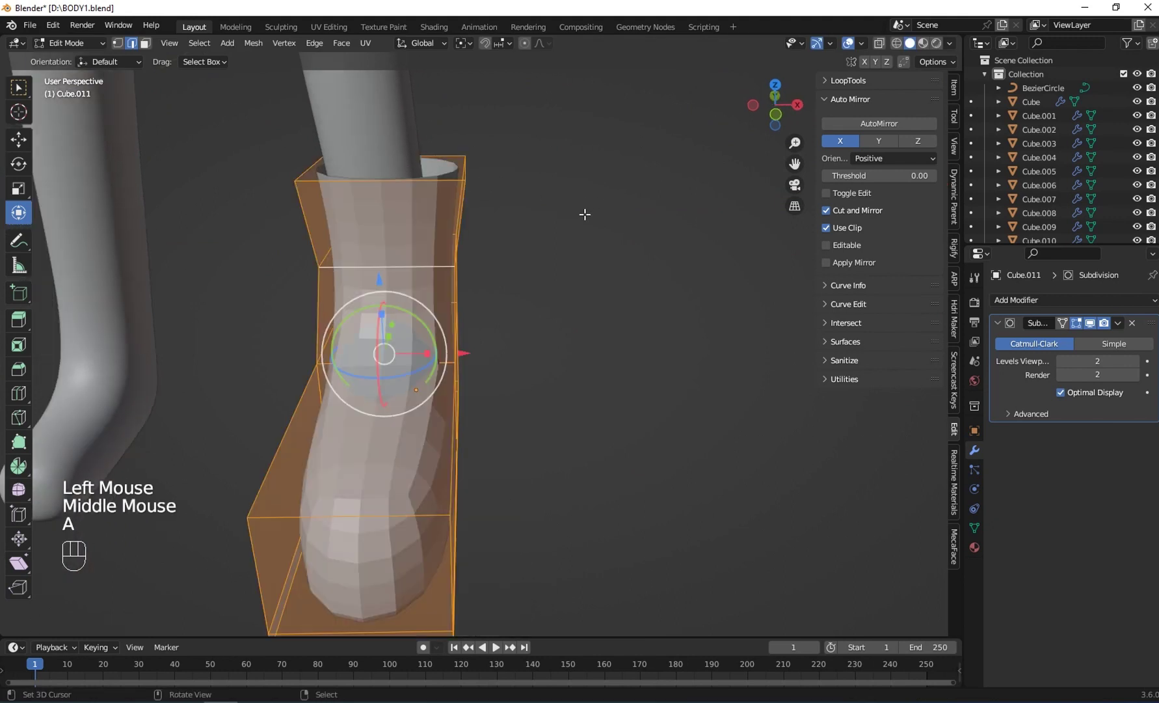
{"action": "key", "text": "ctrl+z"}
{"action": "key", "text": "s"}
{"action": "left_click", "coordinate": [610, 228]}
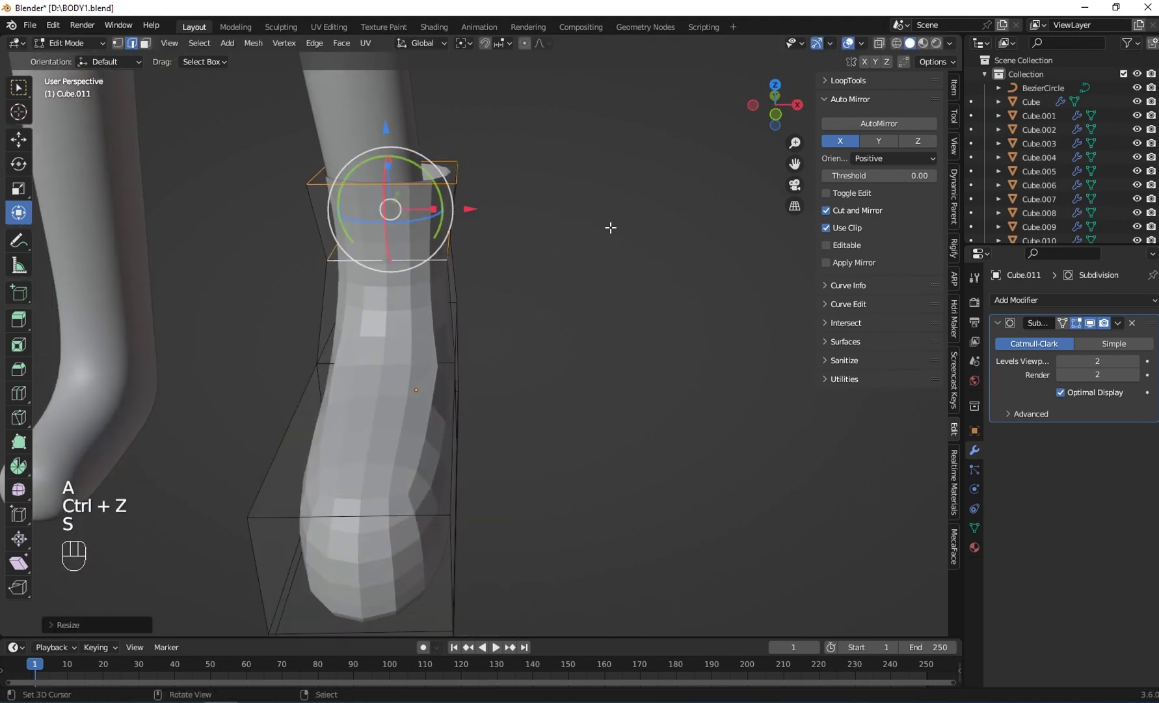
{"action": "left_click_drag", "start_coordinate": [468, 214], "coordinate": [459, 214]}
Add a horizontal loop cut around the boot's foot section and slide it to about mid-height
{"action": "middle_click_drag", "start_coordinate": [463, 231], "coordinate": [392, 389]}
{"action": "left_click", "coordinate": [493, 378]}
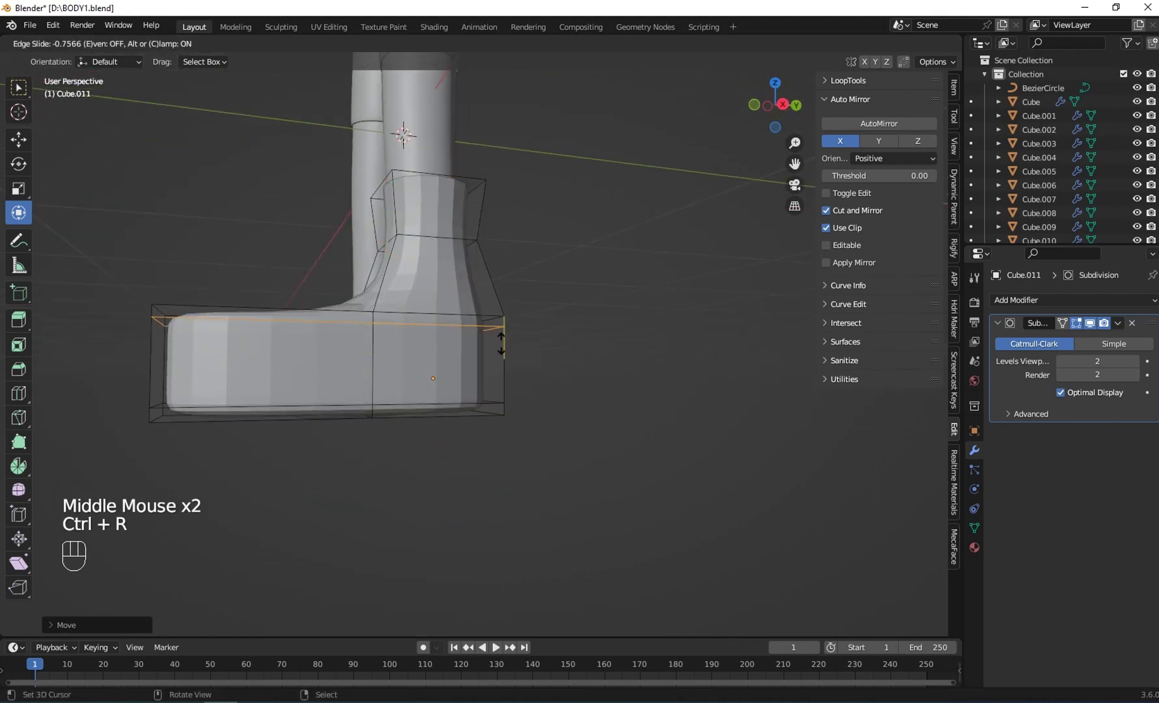
{"action": "left_click", "coordinate": [503, 384]}
Add a loop cut across the boot's forefoot and slide it back towards the ankle
{"action": "middle_click_drag", "start_coordinate": [276, 332], "coordinate": [345, 348]}
{"action": "middle_click_drag", "start_coordinate": [352, 296], "coordinate": [349, 408]}
{"action": "key", "text": "ctrl+r"}
{"action": "left_click", "coordinate": [349, 408]}
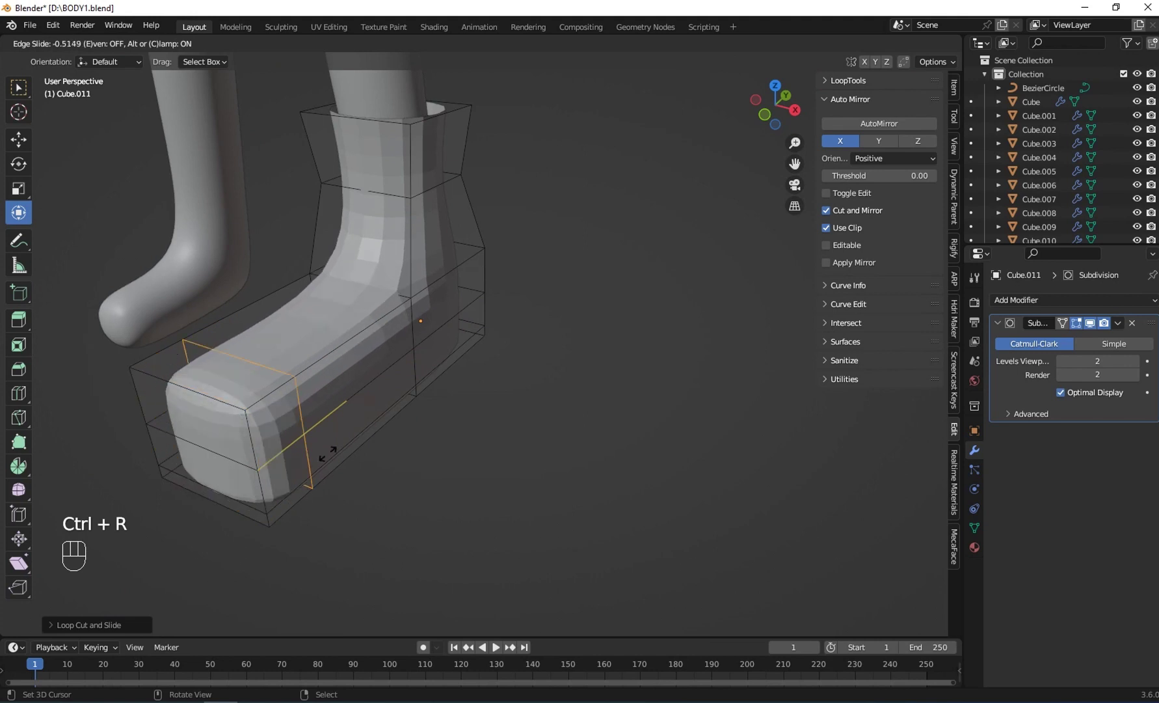
{"action": "key", "text": "Tab"}
{"action": "middle_click_drag", "start_coordinate": [398, 382], "coordinate": [294, 348]}
{"action": "key", "text": "Tab"}
Select the faces of the boot's sole and move them slightly in height
{"action": "right_click", "coordinate": [294, 348]}
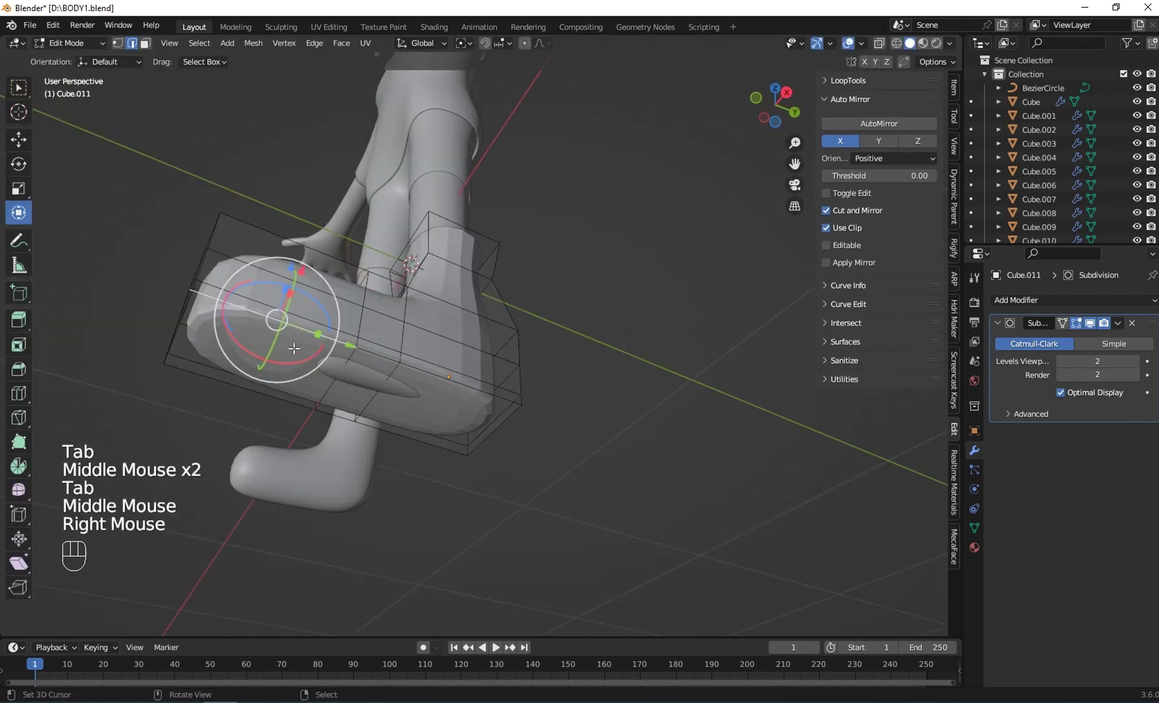
{"action": "right_click", "coordinate": [245, 349]}
{"action": "right_click", "coordinate": [375, 385], "text": "shift"}
{"action": "right_click", "coordinate": [440, 404], "text": "shift"}
{"action": "middle_click_drag", "start_coordinate": [439, 405], "coordinate": [390, 443]}
{"action": "mouse_move", "coordinate": [387, 310]}
{"action": "left_mouse_down"}
{"action": "mouse_move", "coordinate": [383, 301]}
{"action": "mouse_move", "coordinate": [388, 321]}
{"action": "mouse_move", "coordinate": [389, 306]}
{"action": "left_mouse_up"}
{"action": "middle_click_drag", "start_coordinate": [389, 306], "coordinate": [471, 346]}
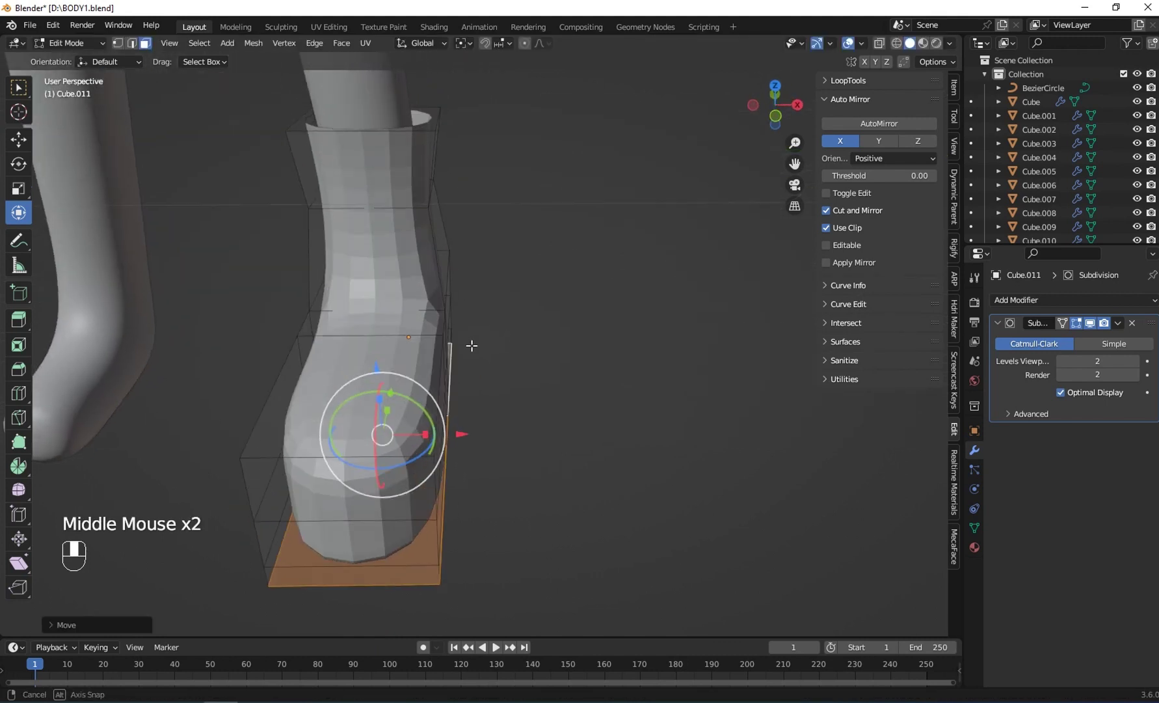
{"action": "key", "text": "Tab"}
{"action": "middle_click_drag", "start_coordinate": [173, 141], "coordinate": [560, 360]}
{"action": "key", "text": "Tab"}
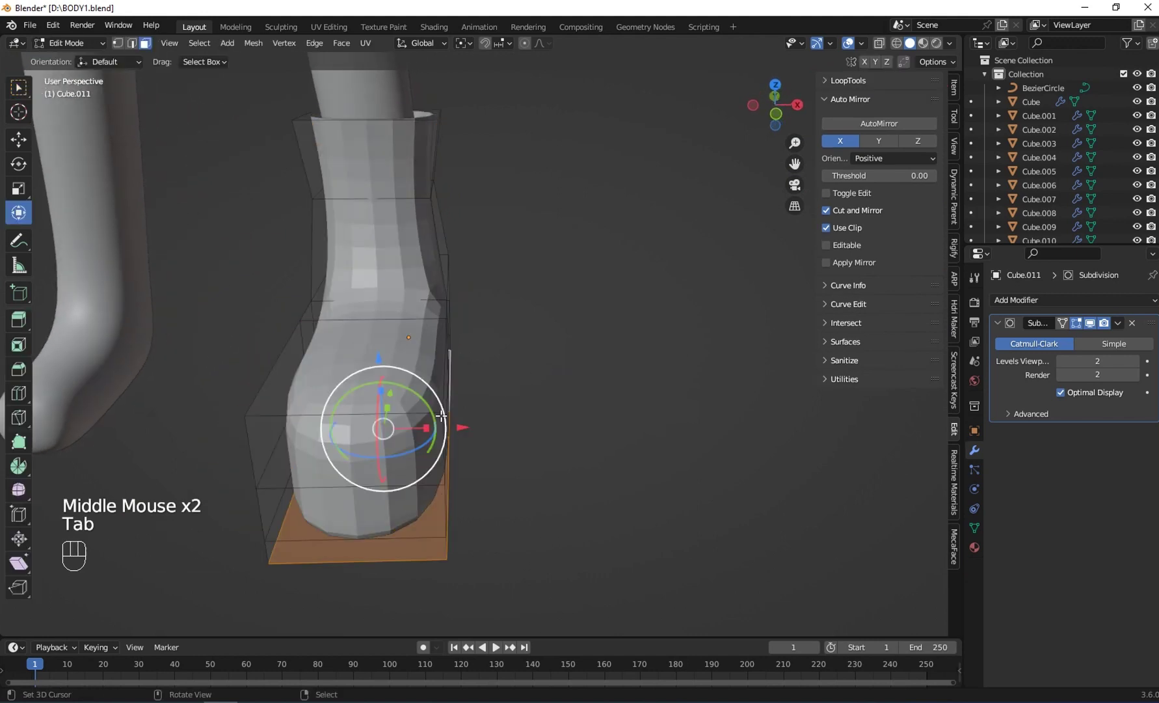
{"action": "middle_click_drag", "start_coordinate": [442, 415], "coordinate": [325, 333]}
Lower the toe's upper front edge, then adjust it together with the front edge below to taper the toe
{"action": "left_click", "coordinate": [132, 44]}
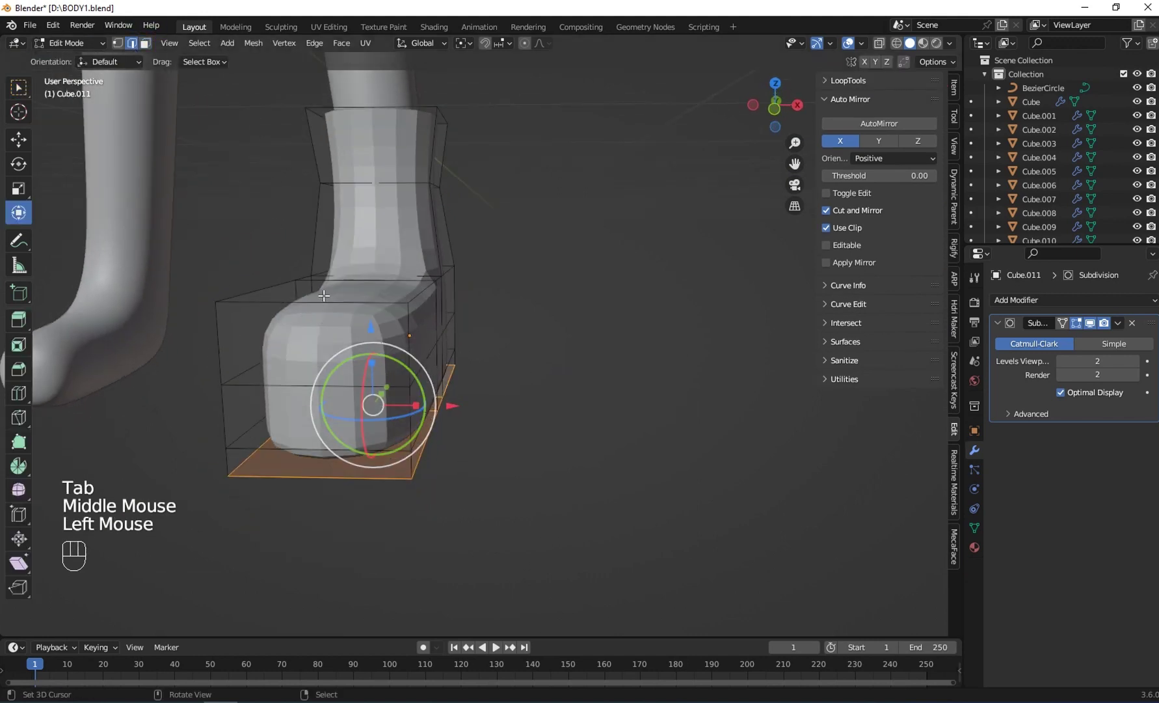
{"action": "right_click", "coordinate": [309, 315]}
{"action": "left_click_drag", "start_coordinate": [306, 221], "coordinate": [311, 346]}
{"action": "right_click", "coordinate": [317, 389], "text": "shift"}
{"action": "middle_click_drag", "start_coordinate": [311, 345], "coordinate": [218, 362]}
{"action": "left_click_drag", "start_coordinate": [170, 296], "coordinate": [167, 277]}
{"action": "middle_click_drag", "start_coordinate": [250, 355], "coordinate": [206, 332]}
{"action": "mouse_move", "coordinate": [311, 328]}
{"action": "left_mouse_down"}
{"action": "mouse_move", "coordinate": [335, 327]}
{"action": "mouse_move", "coordinate": [303, 327]}
{"action": "left_mouse_up"}
{"action": "middle_click_drag", "start_coordinate": [300, 331], "coordinate": [364, 359]}
Select the edge across the boot's instep and lower it to slope the top of the foot
{"action": "right_click", "coordinate": [285, 285]}
{"action": "middle_click_drag", "start_coordinate": [296, 290], "coordinate": [255, 264]}
{"action": "left_click_drag", "start_coordinate": [381, 193], "coordinate": [382, 225]}
{"action": "key", "text": "Tab"}
{"action": "middle_click_drag", "start_coordinate": [449, 332], "coordinate": [410, 315]}
{"action": "key", "text": "Tab"}
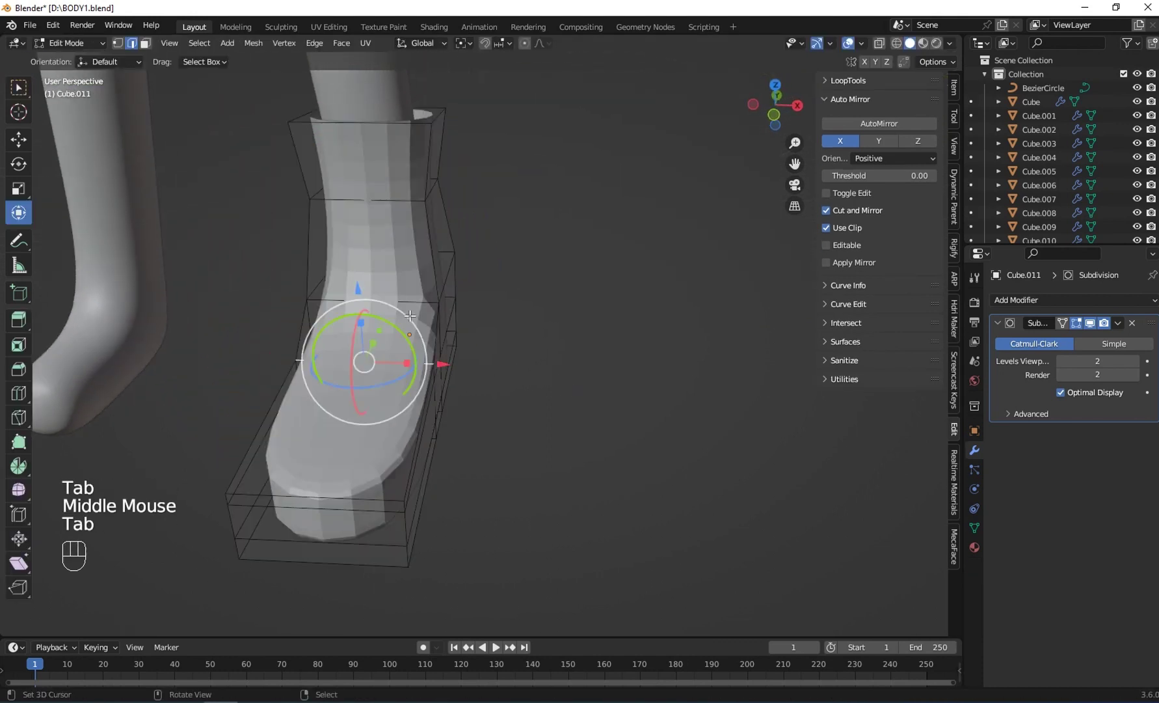
{"action": "left_click", "coordinate": [362, 286]}
Apply smooth shading to the boot object and return to editing its mesh
{"action": "key", "text": "Tab"}
{"action": "middle_click_drag", "start_coordinate": [358, 361], "coordinate": [313, 343]}
{"action": "left_click", "coordinate": [210, 43]}
{"action": "left_click", "coordinate": [242, 348]}
{"action": "scroll", "coordinate": [312, 343], "scroll_direction": "down", "scroll_amount": 2}
{"action": "key", "text": "Tab"}
Move the upper side edges on both sides of the forefoot inward along X to narrow its top
{"action": "scroll", "coordinate": [399, 390], "scroll_direction": "up", "scroll_amount": 1}
{"action": "middle_click_drag", "start_coordinate": [399, 389], "coordinate": [416, 369]}
{"action": "right_click", "coordinate": [406, 378]}
{"action": "scroll", "coordinate": [430, 429], "scroll_direction": "up", "scroll_amount": 1}
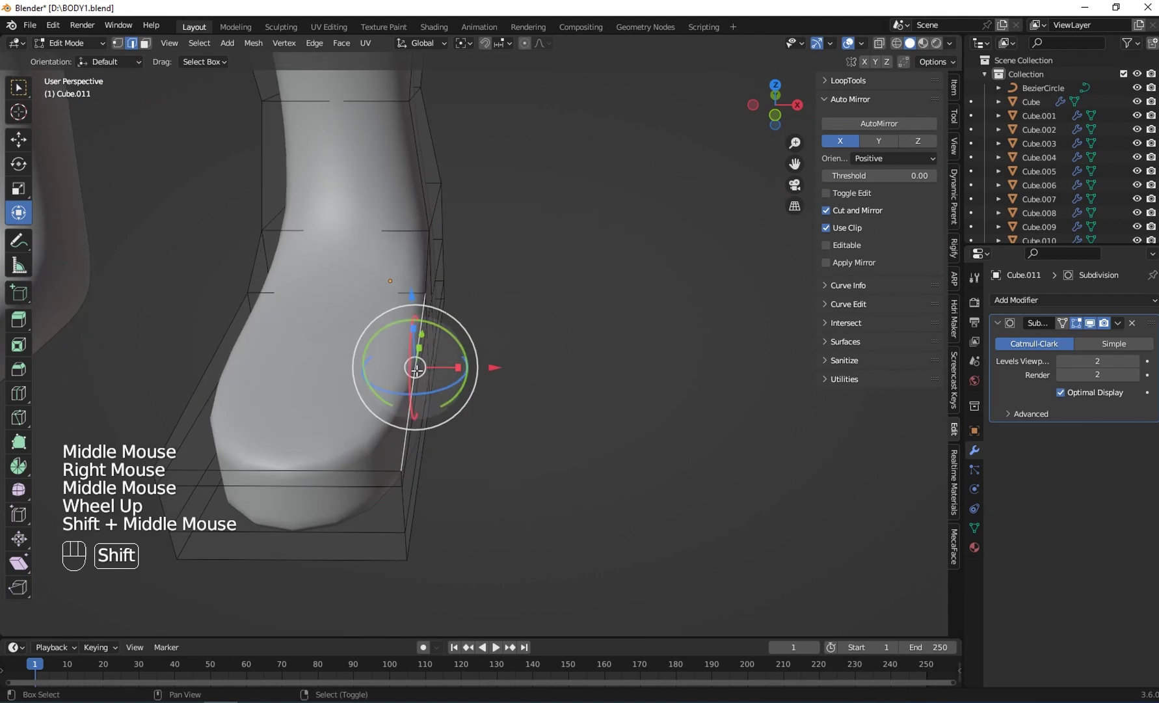
{"action": "mouse_move", "coordinate": [484, 367]}
{"action": "left_mouse_down"}
{"action": "mouse_move", "coordinate": [500, 371]}
{"action": "mouse_move", "coordinate": [483, 381]}
{"action": "left_mouse_up"}
{"action": "right_click", "coordinate": [207, 367]}
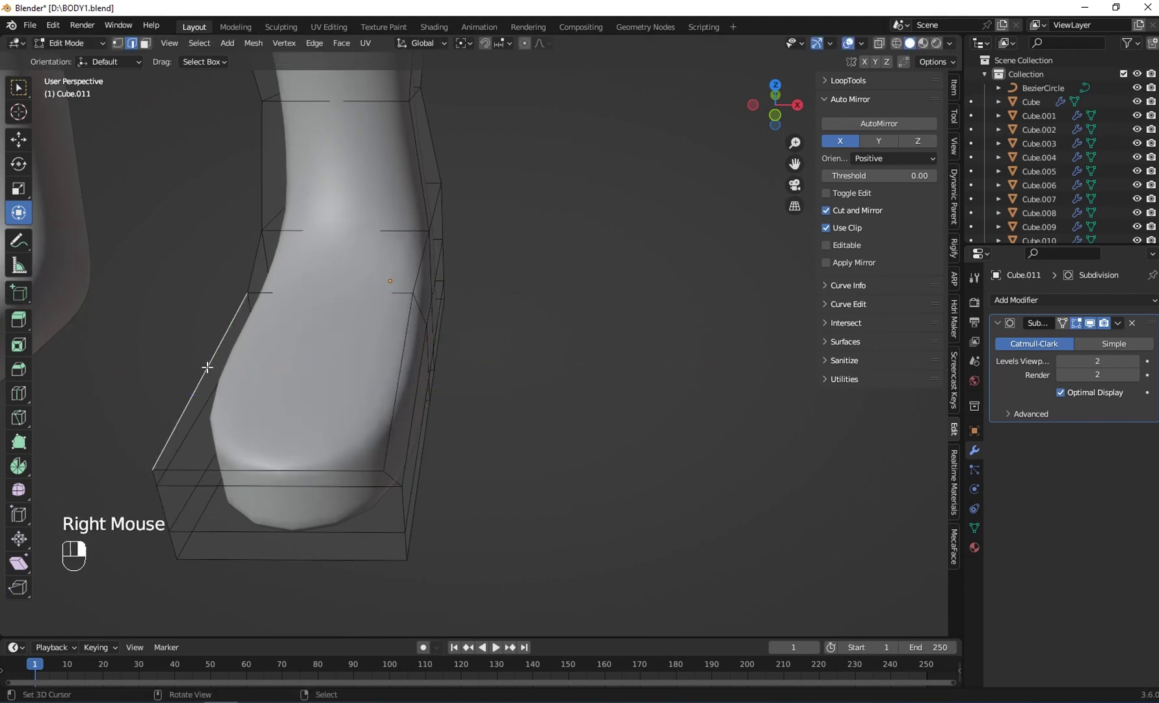
{"action": "left_click_drag", "start_coordinate": [293, 371], "coordinate": [320, 375]}
Select the toe's upper front edge and shift it slightly to refine the toe's shape
{"action": "right_click", "coordinate": [285, 470]}
{"action": "middle_click_drag", "start_coordinate": [298, 417], "coordinate": [254, 412]}
{"action": "left_click_drag", "start_coordinate": [197, 348], "coordinate": [204, 343]}
{"action": "key", "text": "Tab"}
{"action": "middle_click_drag", "start_coordinate": [312, 355], "coordinate": [432, 433]}
{"action": "scroll", "coordinate": [354, 355], "scroll_direction": "down", "scroll_amount": 1}
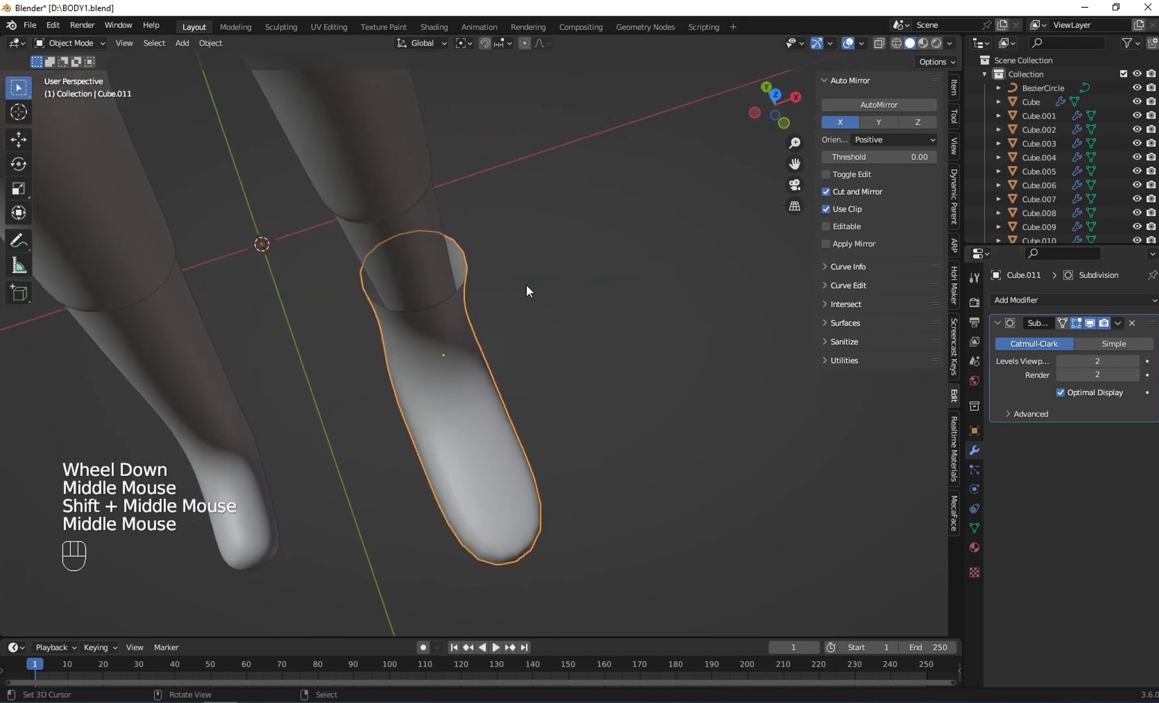
Scale down the edge loop of the boot's opening slightly and shift it to fit around the leg
{"action": "key", "text": "Tab"}
{"action": "right_click", "coordinate": [481, 274]}
{"action": "right_click", "coordinate": [480, 273], "text": "alt"}
{"action": "key", "text": "s"}
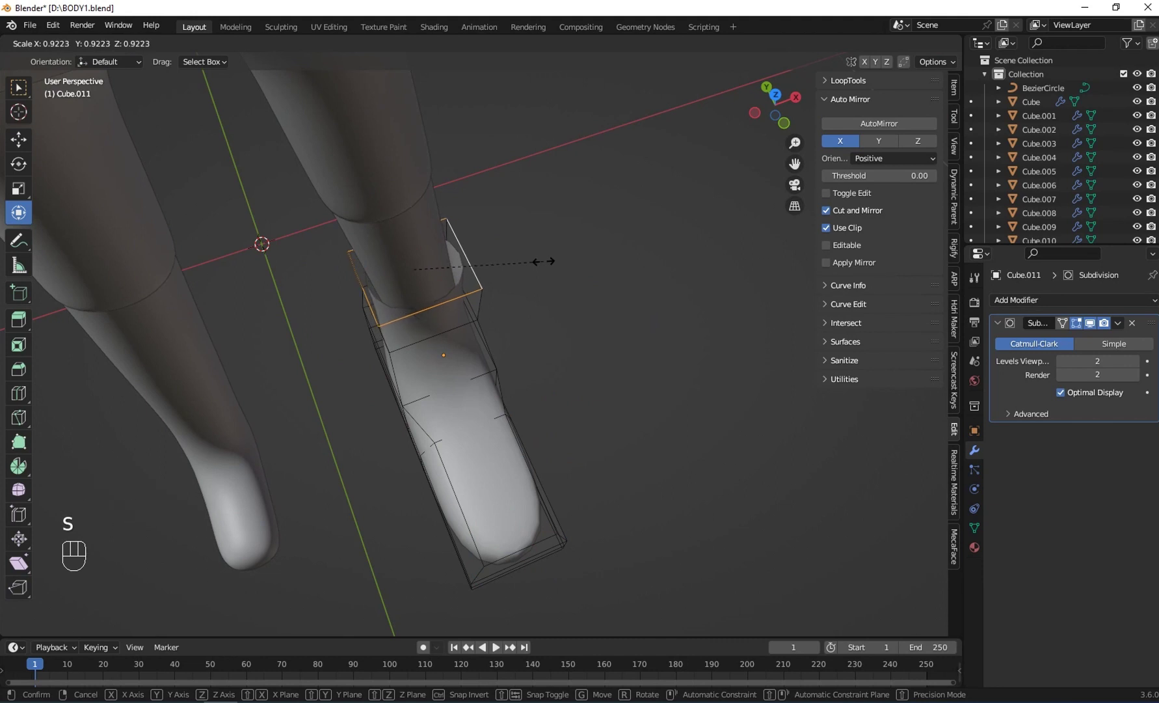
{"action": "left_click", "coordinate": [553, 261]}
{"action": "middle_click_drag", "start_coordinate": [553, 261], "coordinate": [454, 240]}
{"action": "scroll", "coordinate": [455, 248], "scroll_direction": "up", "scroll_amount": 1}
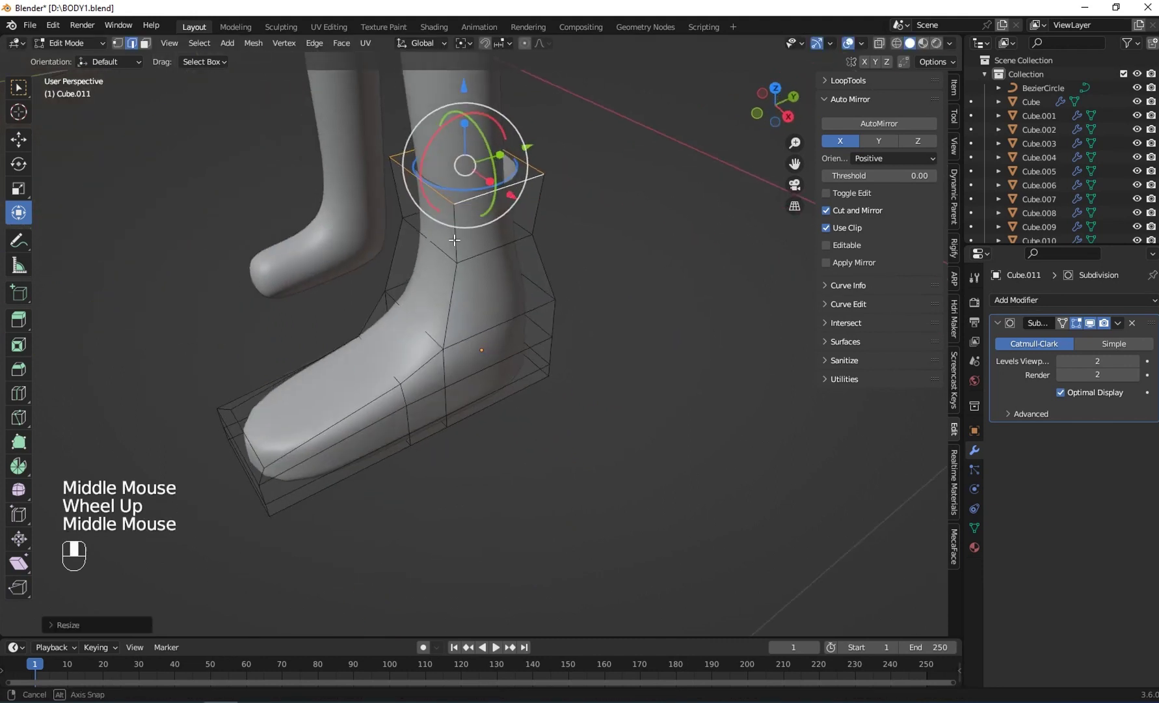
{"action": "middle_click_drag", "start_coordinate": [524, 192], "coordinate": [503, 215]}
{"action": "left_click_drag", "start_coordinate": [571, 170], "coordinate": [568, 170]}
{"action": "key", "text": "Tab"}
{"action": "middle_click_drag", "start_coordinate": [567, 170], "coordinate": [456, 312]}
Add a Solidify modifier to the boot and set its thickness to 0.228 m
{"action": "left_click", "coordinate": [1039, 308]}
{"action": "left_click", "coordinate": [1009, 303]}
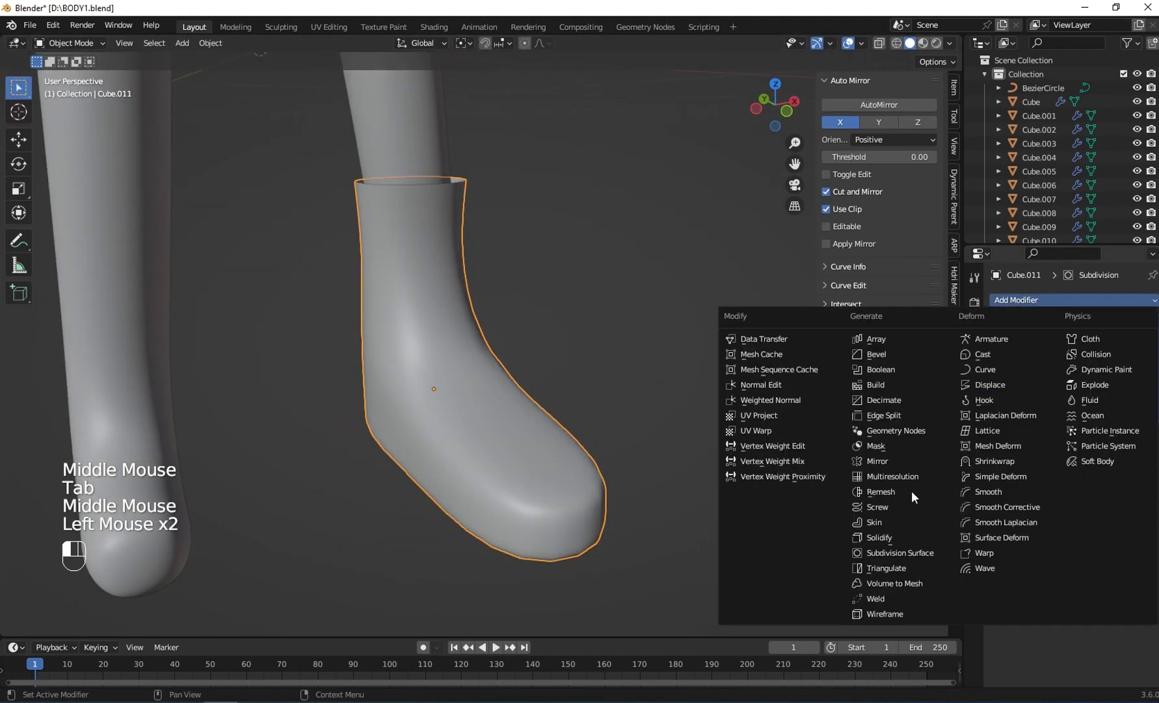
{"action": "left_click", "coordinate": [889, 535]}
{"action": "middle_click_drag", "start_coordinate": [495, 286], "coordinate": [455, 260]}
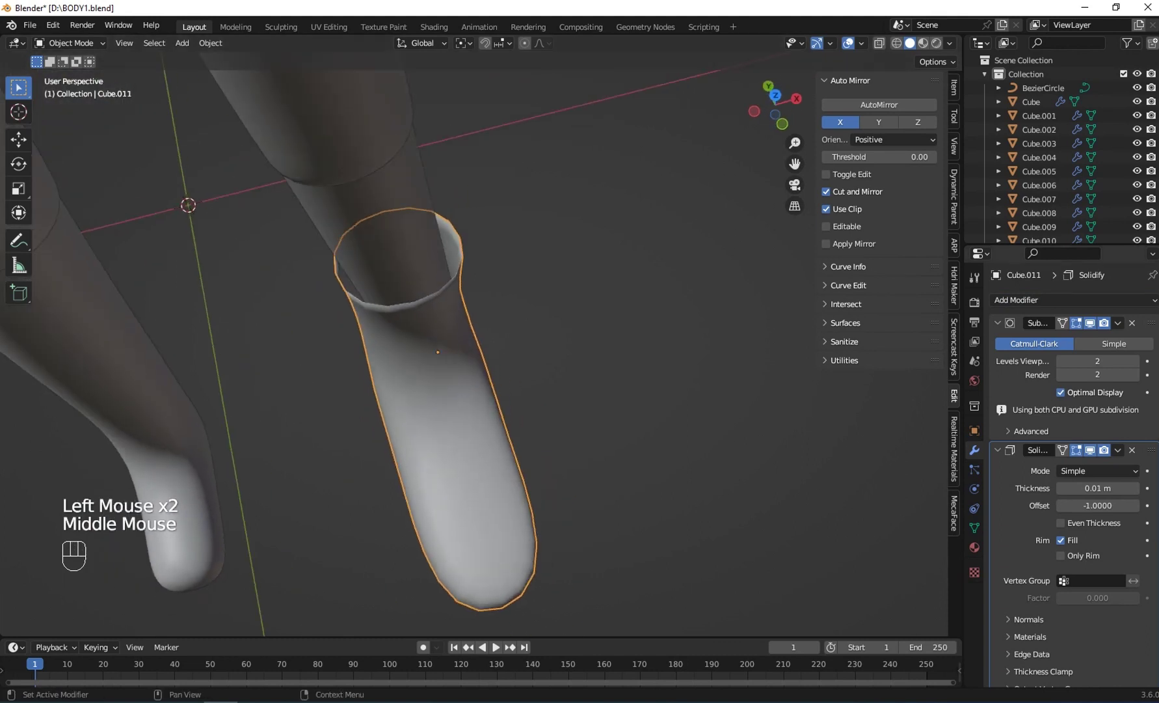
{"action": "left_click_drag", "start_coordinate": [1106, 488], "coordinate": [1112, 488], "text": "shift"}
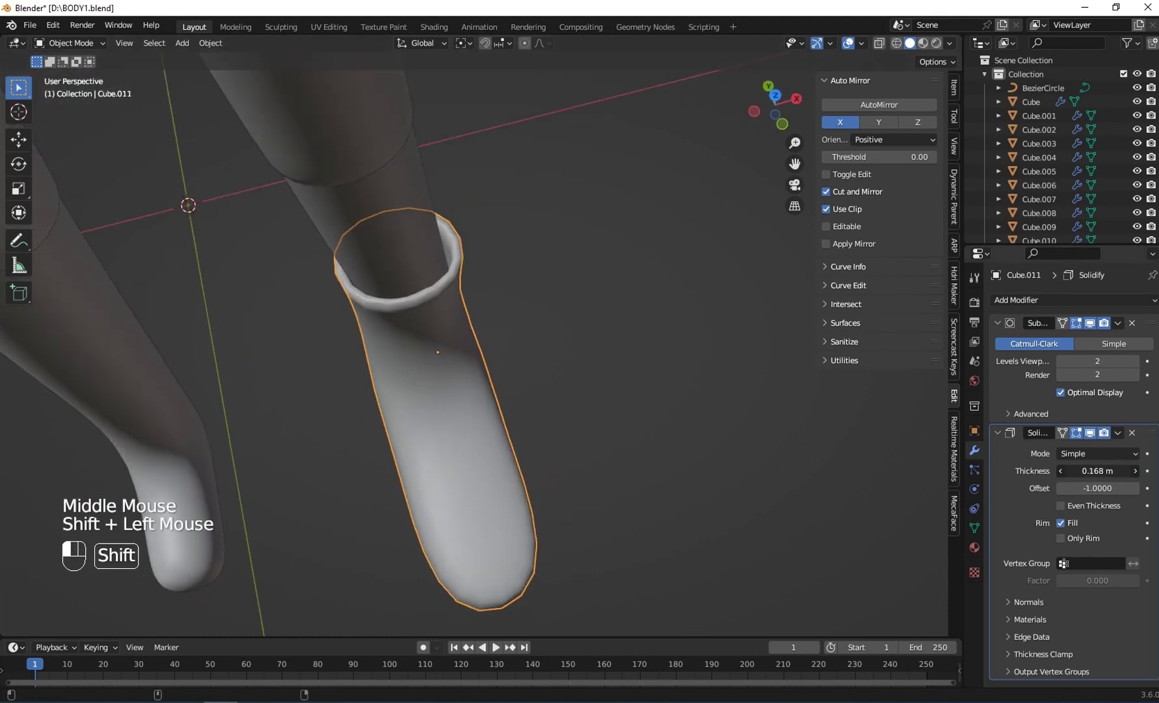
Add a horizontal loop cut just above the boot's sole and slide it down to the bottom edge to sharpen it
{"action": "middle_click_drag", "start_coordinate": [586, 391], "coordinate": [501, 292]}
{"action": "key", "text": "Tab"}
{"action": "middle_click_drag", "start_coordinate": [498, 417], "coordinate": [495, 437]}
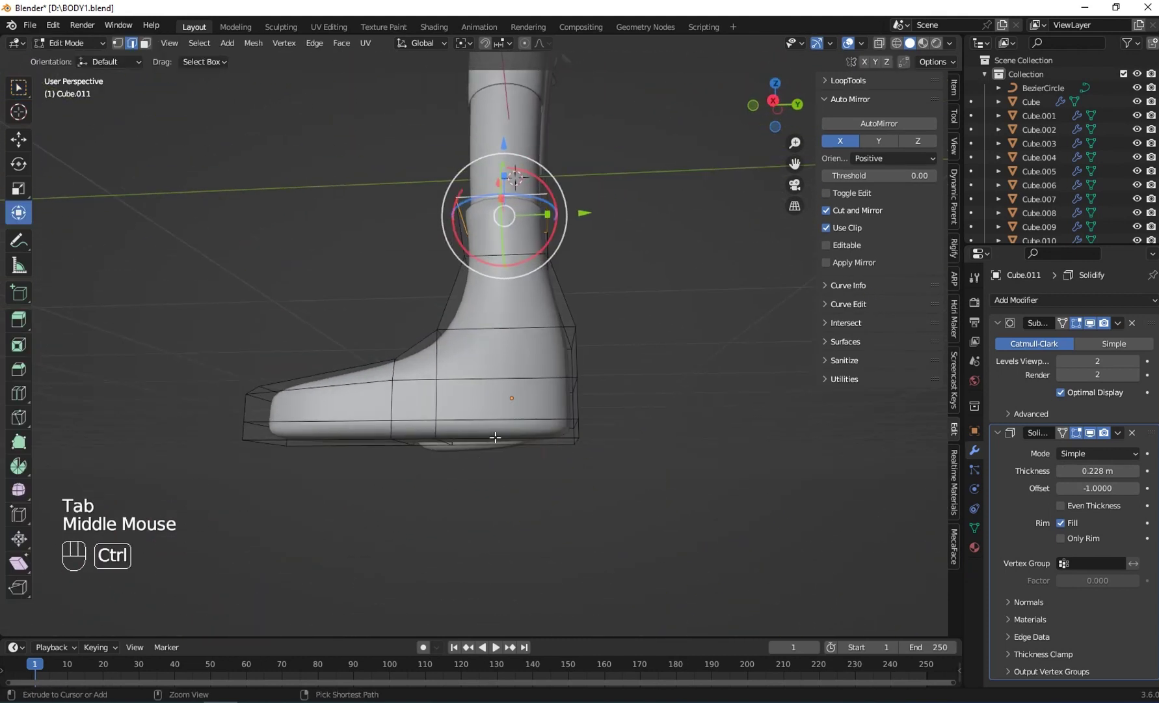
{"action": "left_click", "coordinate": [576, 428]}
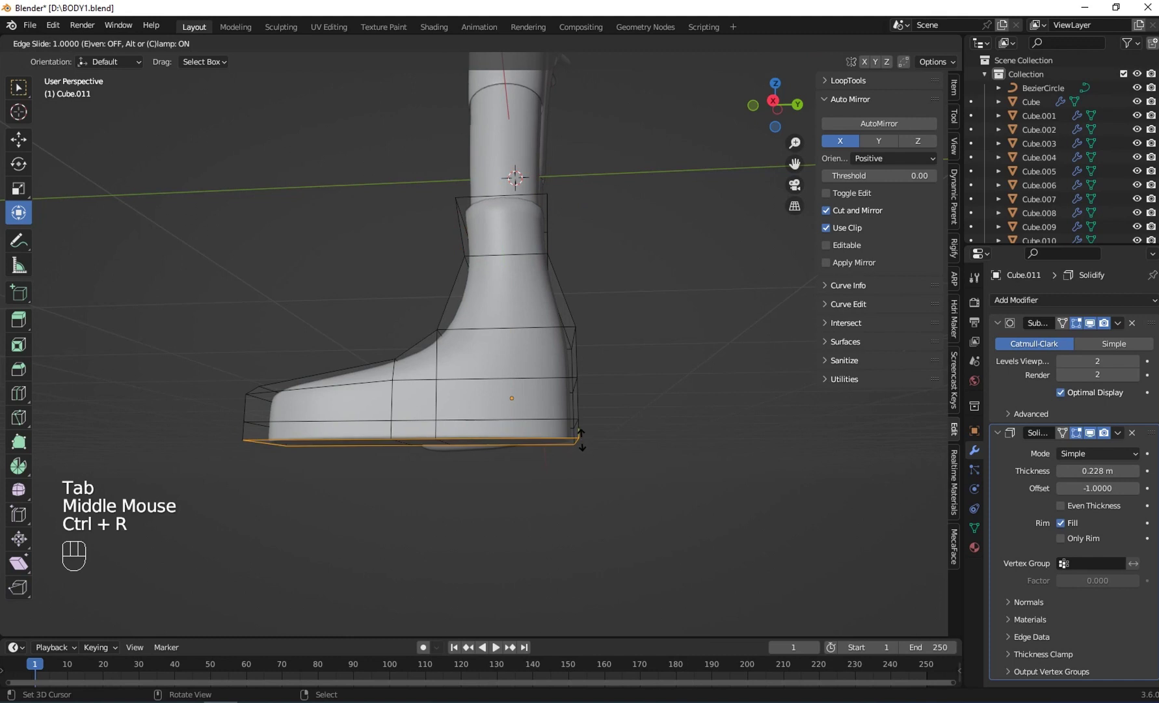
{"action": "left_click", "coordinate": [581, 439]}
{"action": "key", "text": "Tab"}
{"action": "middle_click_drag", "start_coordinate": [585, 437], "coordinate": [797, 423]}
{"action": "scroll", "coordinate": [533, 509], "scroll_direction": "down", "scroll_amount": 2}
Add a Mirror modifier on X to the boot with the body as mirror object to create the second boot
{"action": "left_click", "coordinate": [1019, 302]}
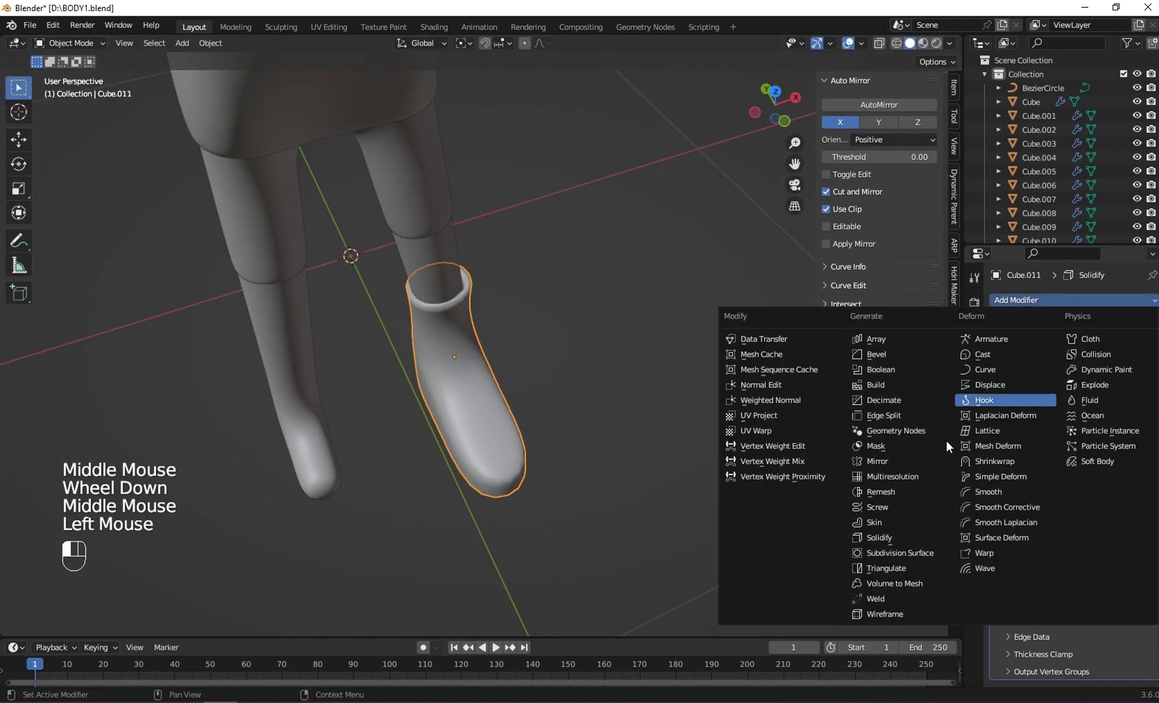
{"action": "left_click", "coordinate": [899, 463]}
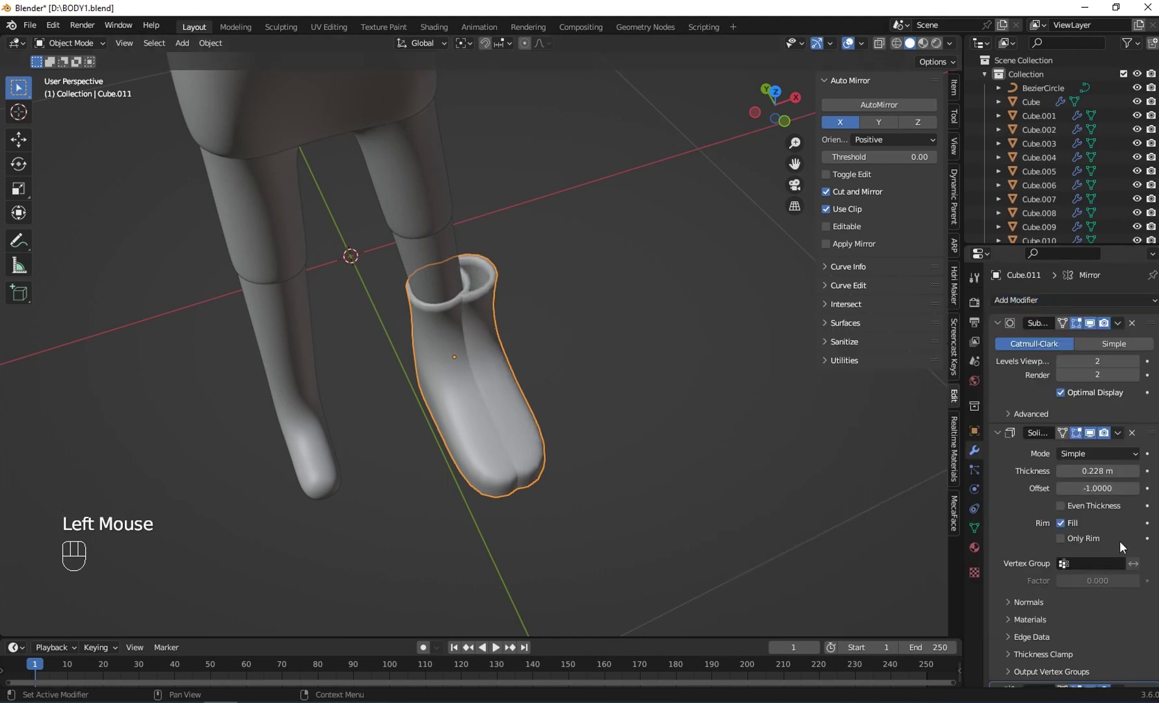
{"action": "scroll", "coordinate": [1076, 520], "scroll_direction": "down", "scroll_amount": 4}
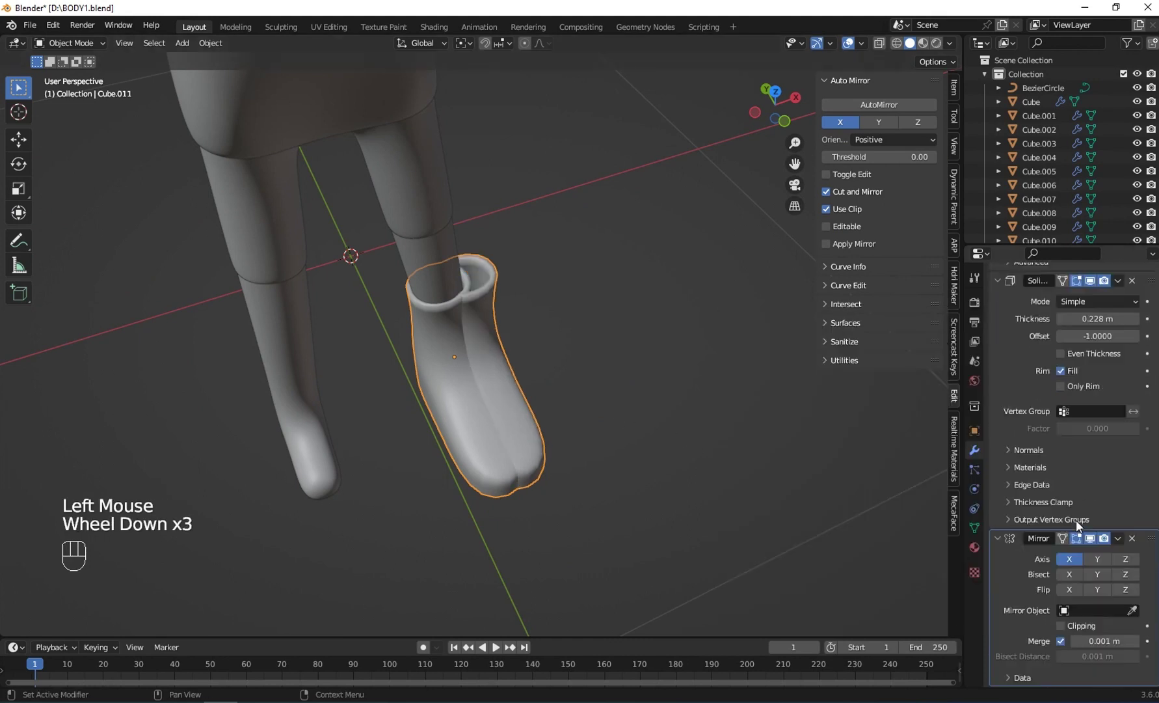
{"action": "left_click", "coordinate": [438, 239]}
Examine the mirrored boots and the whole clothed character from several angles
{"action": "middle_click_drag", "start_coordinate": [436, 240], "coordinate": [419, 323]}
{"action": "middle_click_drag", "start_coordinate": [477, 447], "coordinate": [106, 92]}
{"action": "right_click", "coordinate": [332, 181]}
{"action": "middle_click_drag", "start_coordinate": [369, 327], "coordinate": [393, 221]}
{"action": "scroll", "coordinate": [332, 181], "scroll_direction": "down", "scroll_amount": 2}
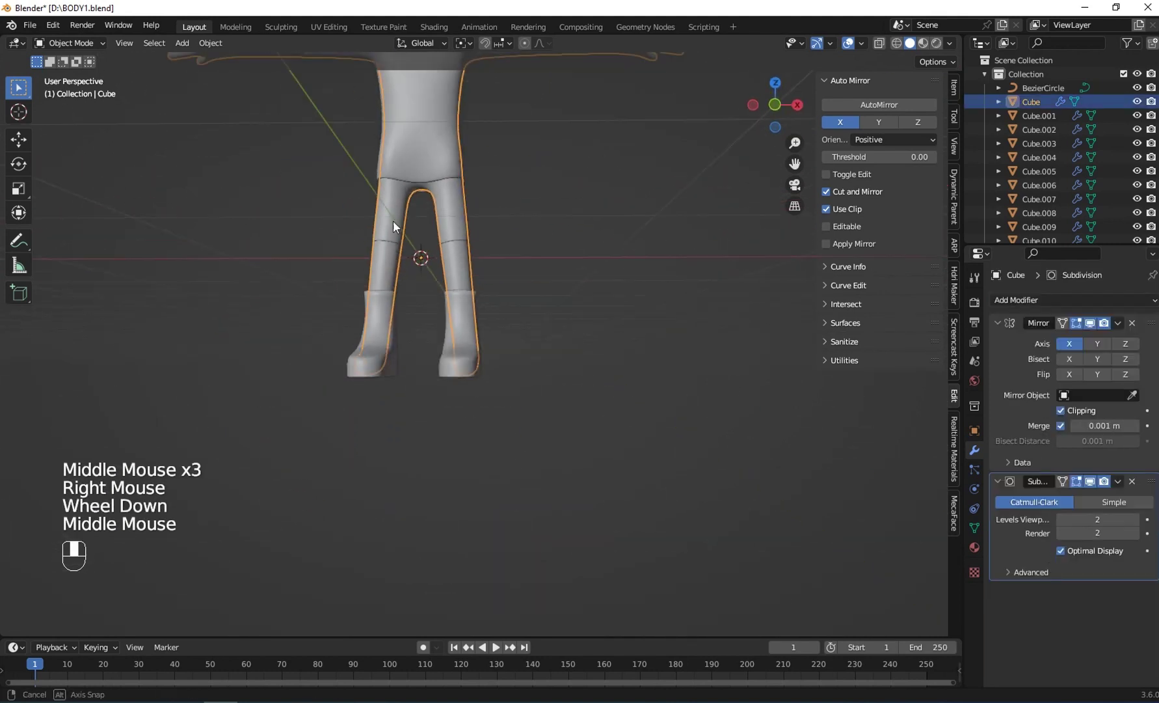
{"action": "right_click", "coordinate": [469, 111]}
{"action": "scroll", "coordinate": [469, 111], "scroll_direction": "down", "scroll_amount": 2}
{"action": "middle_click_drag", "start_coordinate": [469, 111], "coordinate": [494, 284]}
{"action": "scroll", "coordinate": [450, 346], "scroll_direction": "up", "scroll_amount": 2}
{"action": "middle_click_drag", "start_coordinate": [450, 347], "coordinate": [257, 219]}
{"action": "scroll", "coordinate": [257, 219], "scroll_direction": "down", "scroll_amount": 2}
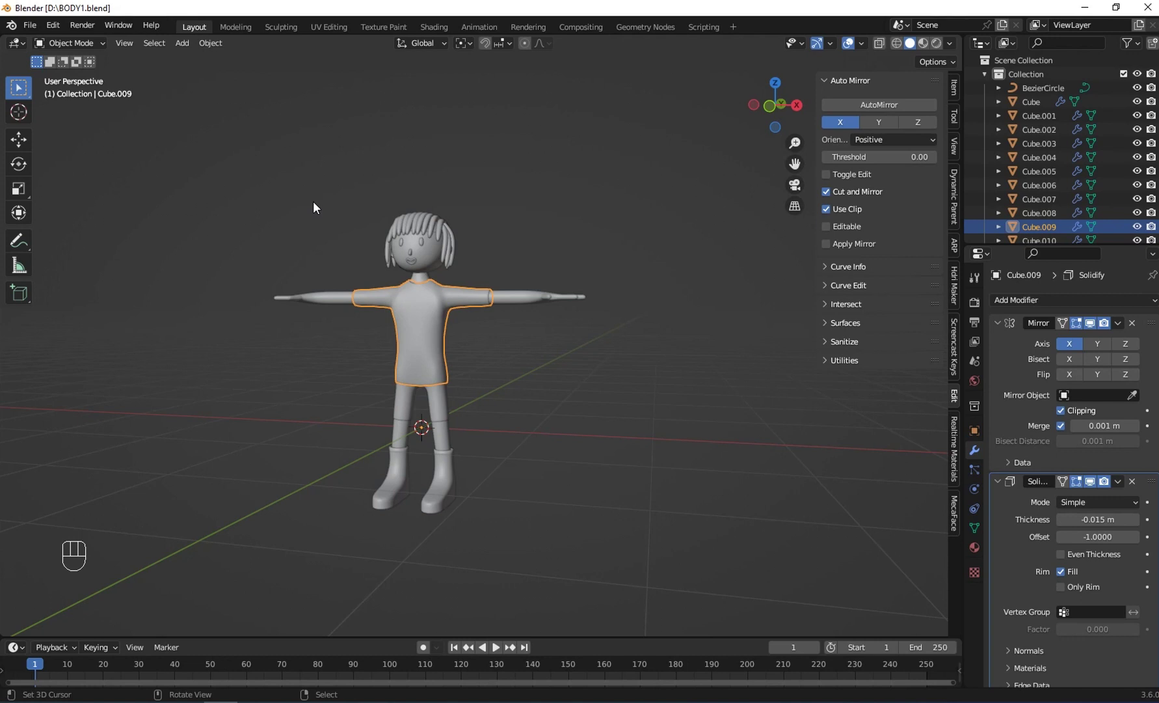
{"action": "middle_click_drag", "start_coordinate": [436, 210], "coordinate": [490, 255]}
{"action": "scroll", "coordinate": [490, 255], "scroll_direction": "up", "scroll_amount": 1}
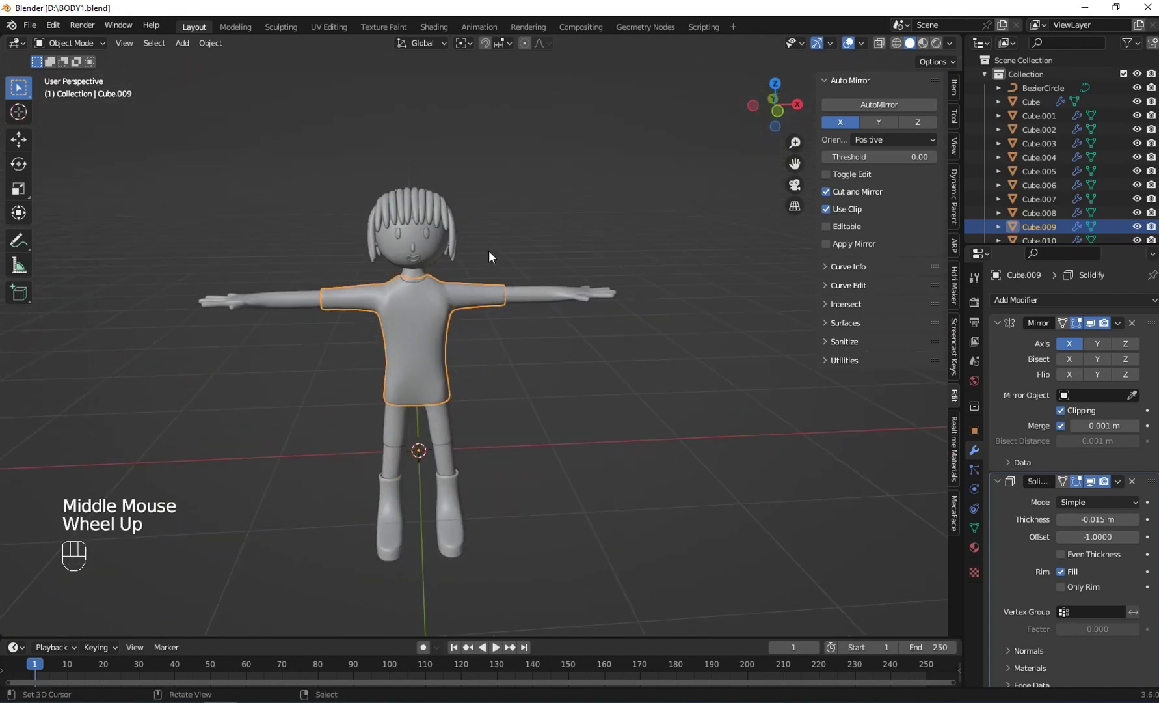
{"action": "middle_click_drag", "start_coordinate": [443, 455], "coordinate": [545, 292], "text": "shift"}
{"action": "scroll", "coordinate": [466, 355], "scroll_direction": "up", "scroll_amount": 1}
Switch the viewport to Material Preview shading and assign a new material to the character's head
{"action": "left_click", "coordinate": [923, 43]}
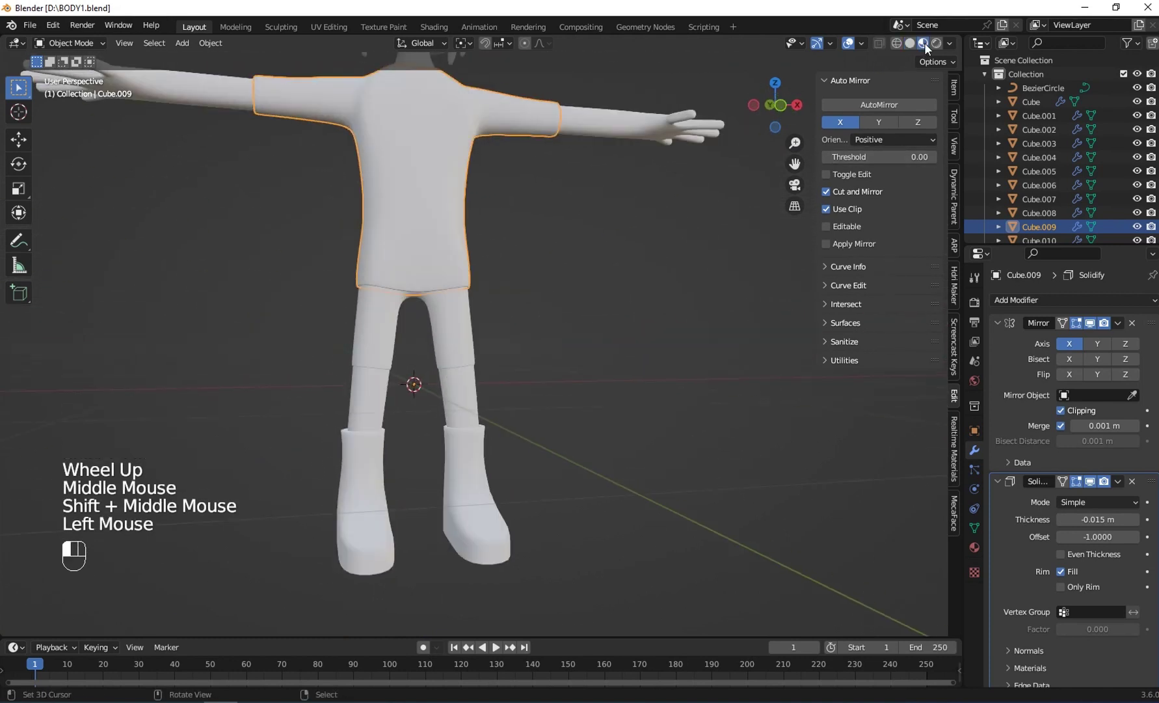
{"action": "middle_click_drag", "start_coordinate": [364, 214], "coordinate": [481, 293]}
{"action": "middle_click_drag", "start_coordinate": [482, 293], "coordinate": [469, 314]}
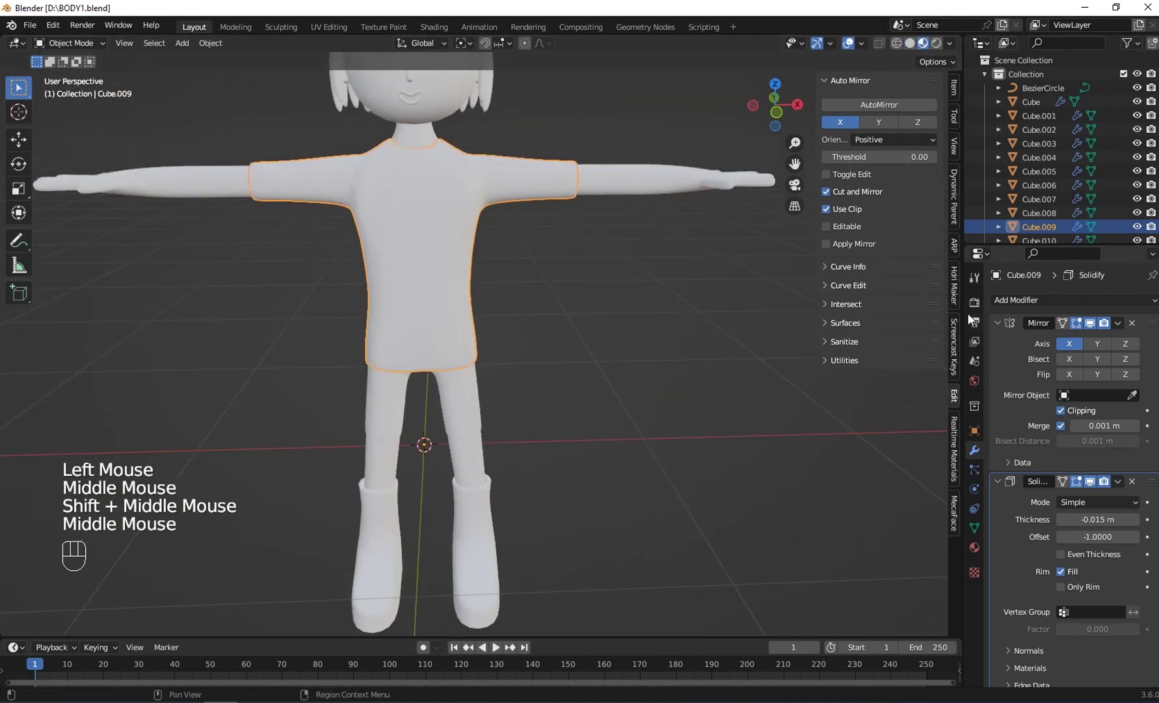
{"action": "left_click", "coordinate": [975, 546]}
{"action": "middle_click_drag", "start_coordinate": [512, 247], "coordinate": [541, 336], "text": "shift"}
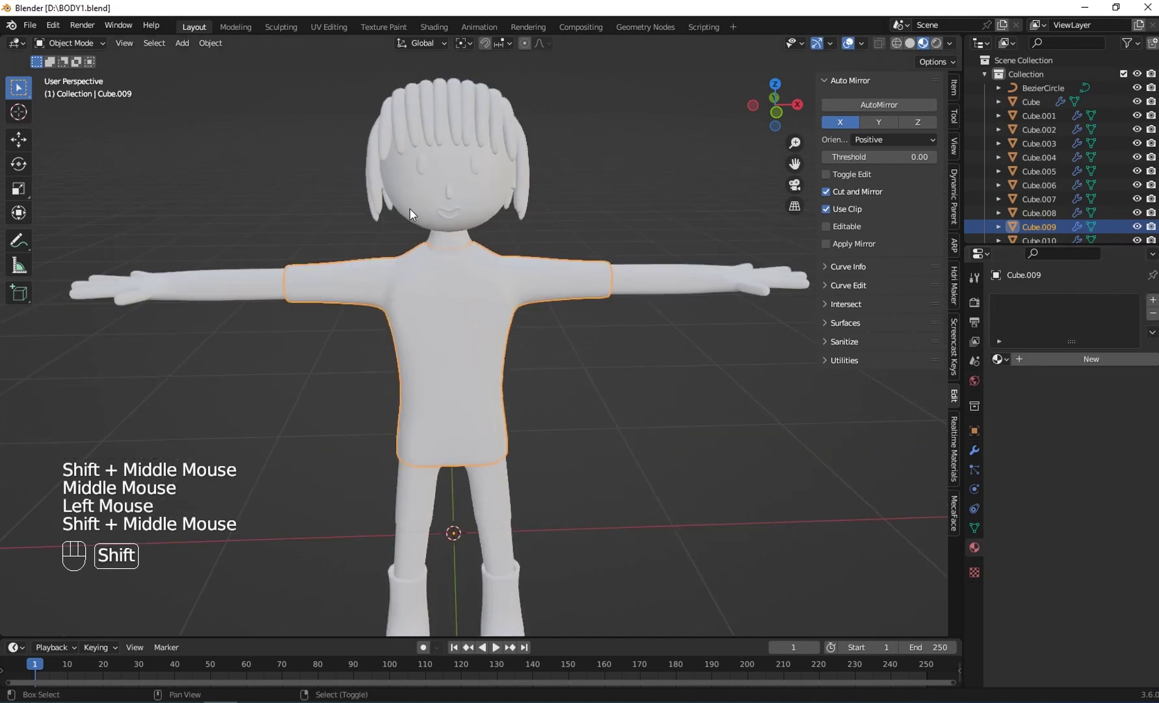
{"action": "right_click", "coordinate": [442, 201]}
{"action": "left_click", "coordinate": [1050, 365]}
{"action": "left_click", "coordinate": [1055, 356]}
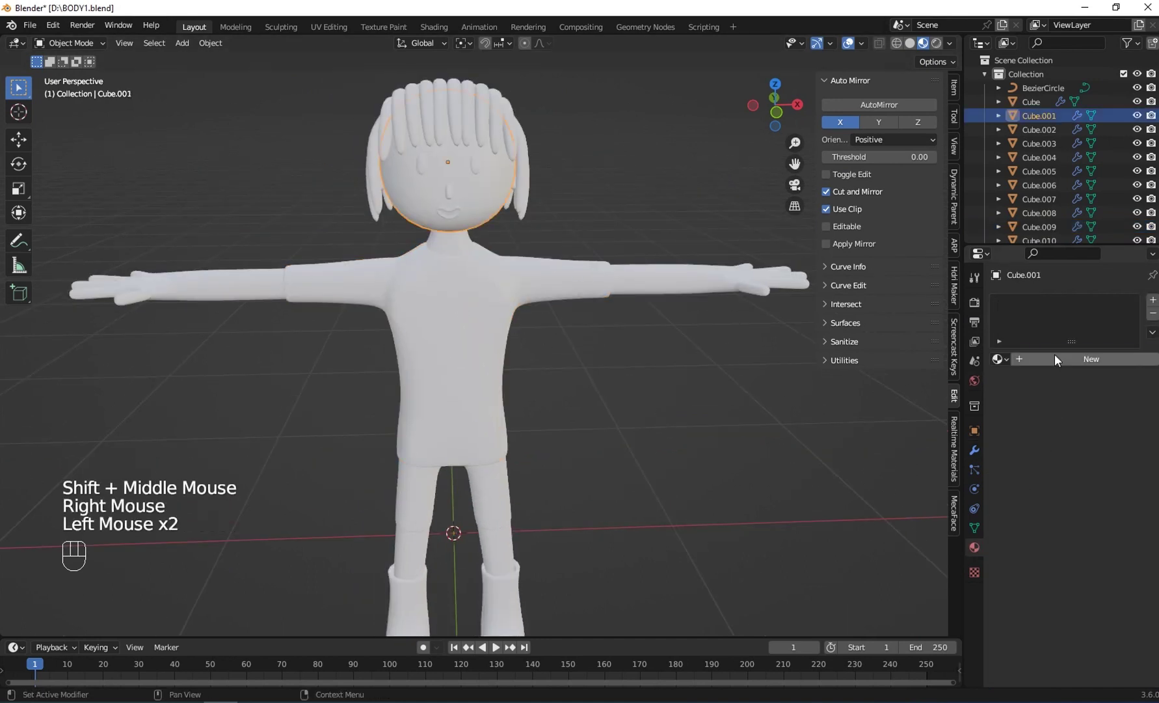
{"action": "left_click", "coordinate": [1055, 356]}
Set the head material's base color to an orange skin tone
{"action": "middle_click_drag", "start_coordinate": [476, 333], "coordinate": [480, 364]}
{"action": "mouse_move", "coordinate": [480, 365]}
{"action": "middle_mouse_down", "text": "shift"}
{"action": "mouse_move", "coordinate": [485, 402]}
{"action": "mouse_move", "coordinate": [476, 366]}
{"action": "mouse_move", "coordinate": [463, 385]}
{"action": "mouse_move", "coordinate": [476, 383]}
{"action": "middle_mouse_up", "text": "shift"}
{"action": "scroll", "coordinate": [484, 402], "scroll_direction": "up", "scroll_amount": 2}
{"action": "scroll", "coordinate": [463, 385], "scroll_direction": "up", "scroll_amount": 2}
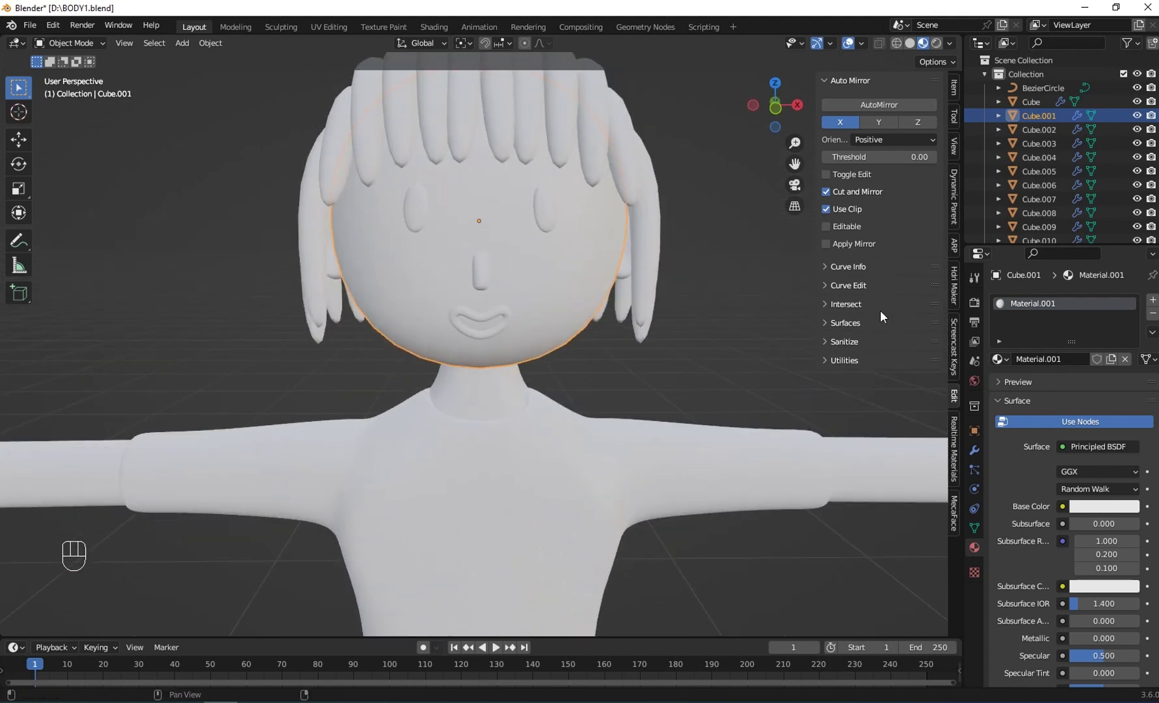
{"action": "left_click", "coordinate": [1113, 507]}
{"action": "left_click_drag", "start_coordinate": [1074, 357], "coordinate": [1061, 386]}
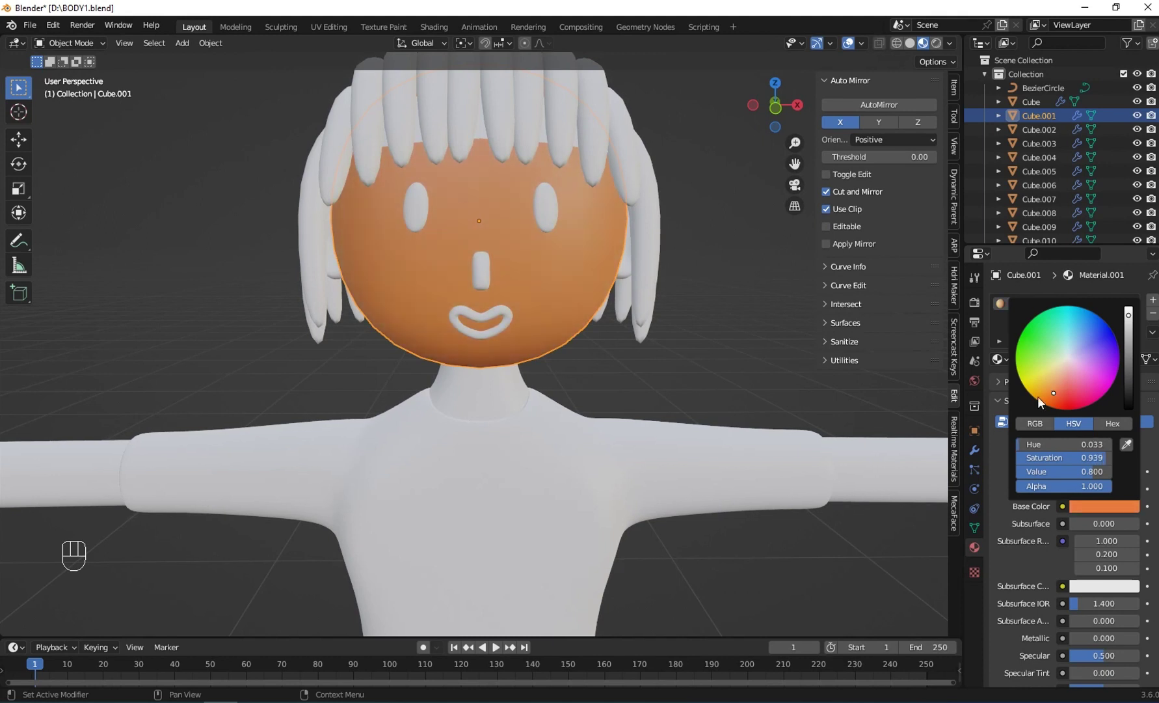
Link the head's orange skin material to the character's body
{"action": "scroll", "coordinate": [525, 378], "scroll_direction": "down", "scroll_amount": 3}
{"action": "middle_click_drag", "start_coordinate": [525, 378], "coordinate": [804, 418]}
{"action": "right_click", "coordinate": [806, 417]}
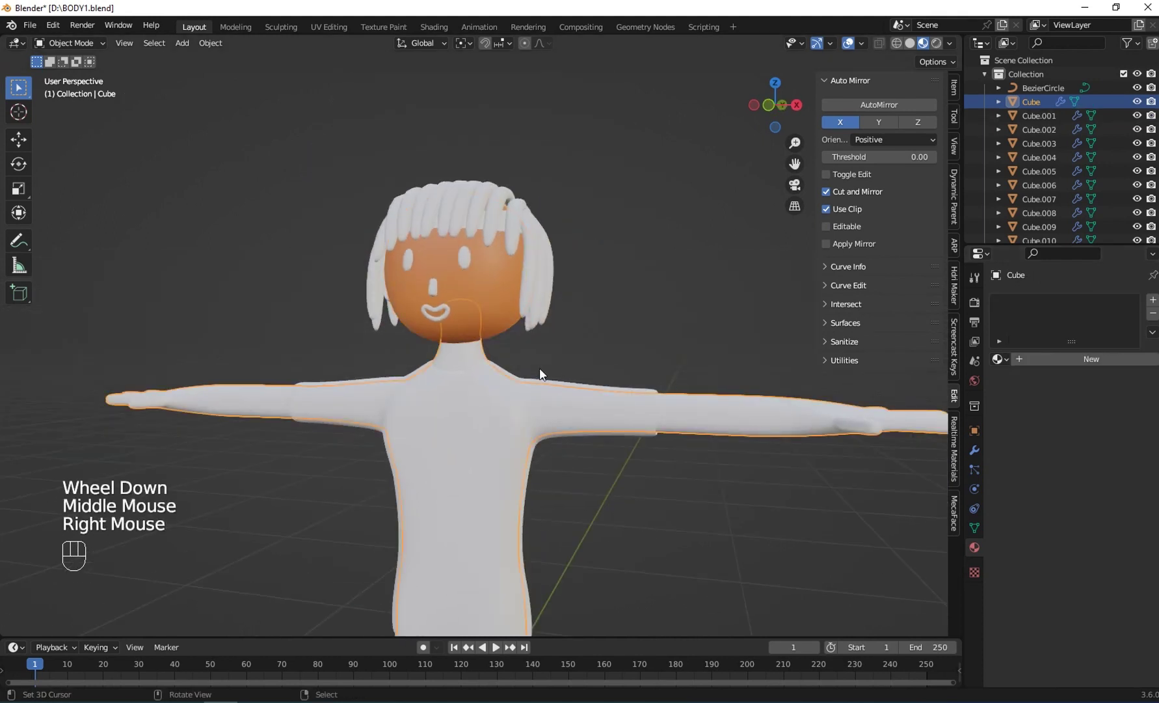
{"action": "middle_click_drag", "start_coordinate": [540, 374], "coordinate": [806, 403]}
{"action": "right_click", "coordinate": [482, 306], "text": "shift"}
{"action": "middle_click_drag", "start_coordinate": [482, 306], "coordinate": [452, 270], "text": "shift"}
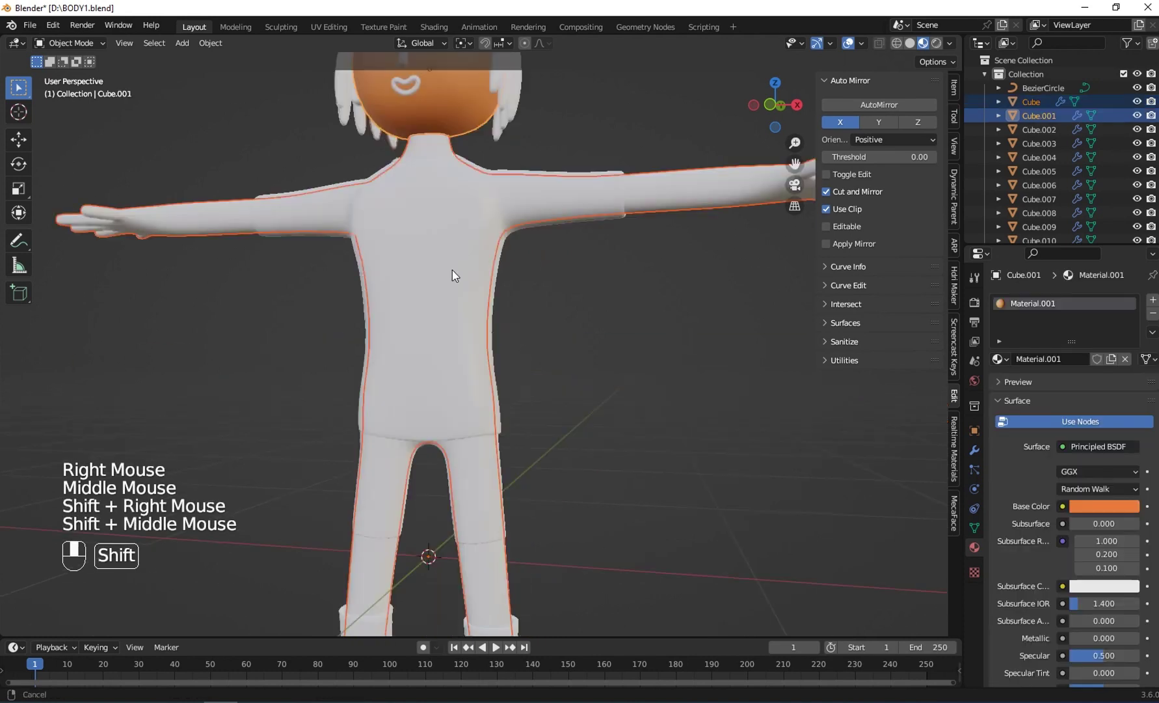
{"action": "key", "text": "ctrl+l"}
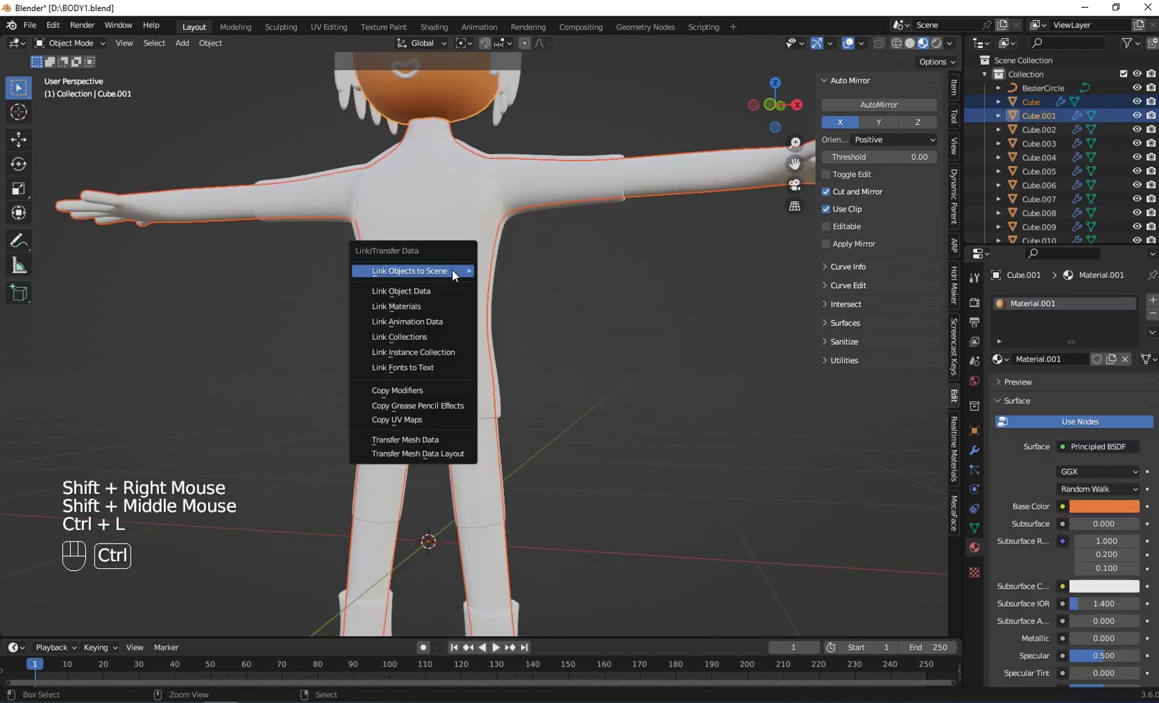
{"action": "mouse_move", "coordinate": [451, 269]}
{"action": "left_click", "coordinate": [445, 304]}
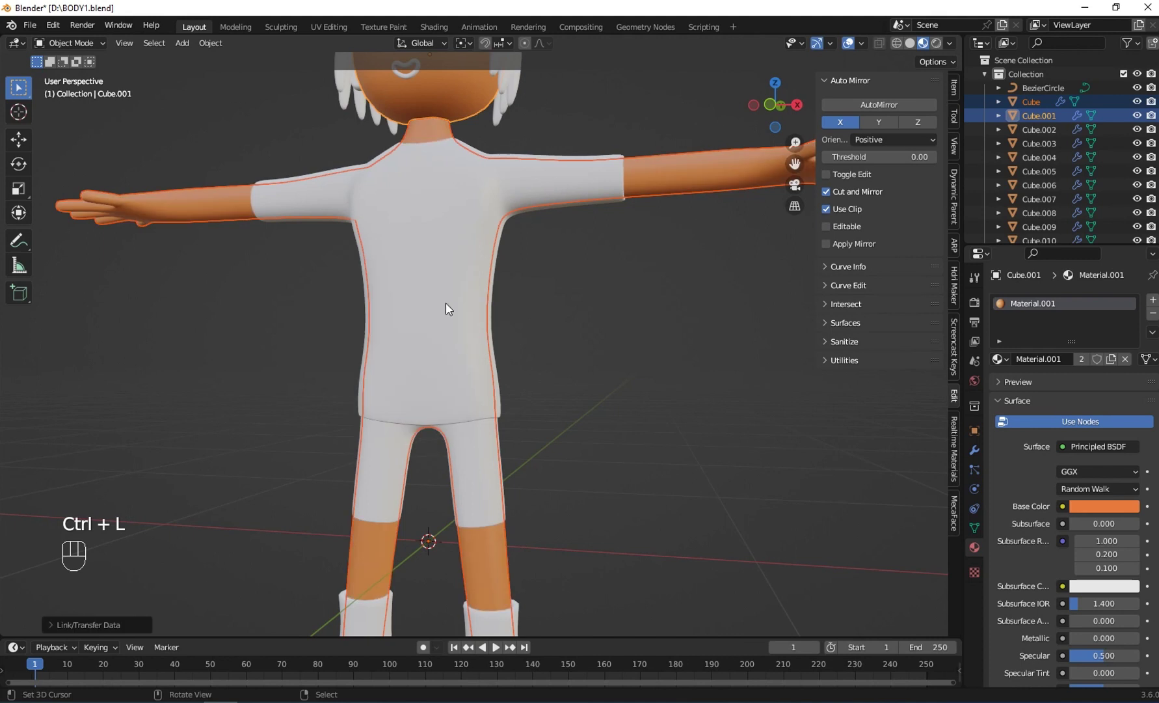
Apply the Subdivision and Mirror modifiers of the front hair strands
{"action": "scroll", "coordinate": [509, 466], "scroll_direction": "down", "scroll_amount": 2}
{"action": "right_click", "coordinate": [503, 467]}
{"action": "middle_click_drag", "start_coordinate": [503, 467], "coordinate": [533, 429]}
{"action": "scroll", "coordinate": [533, 429], "scroll_direction": "up", "scroll_amount": 1}
{"action": "middle_click_drag", "start_coordinate": [471, 160], "coordinate": [468, 307], "text": "shift"}
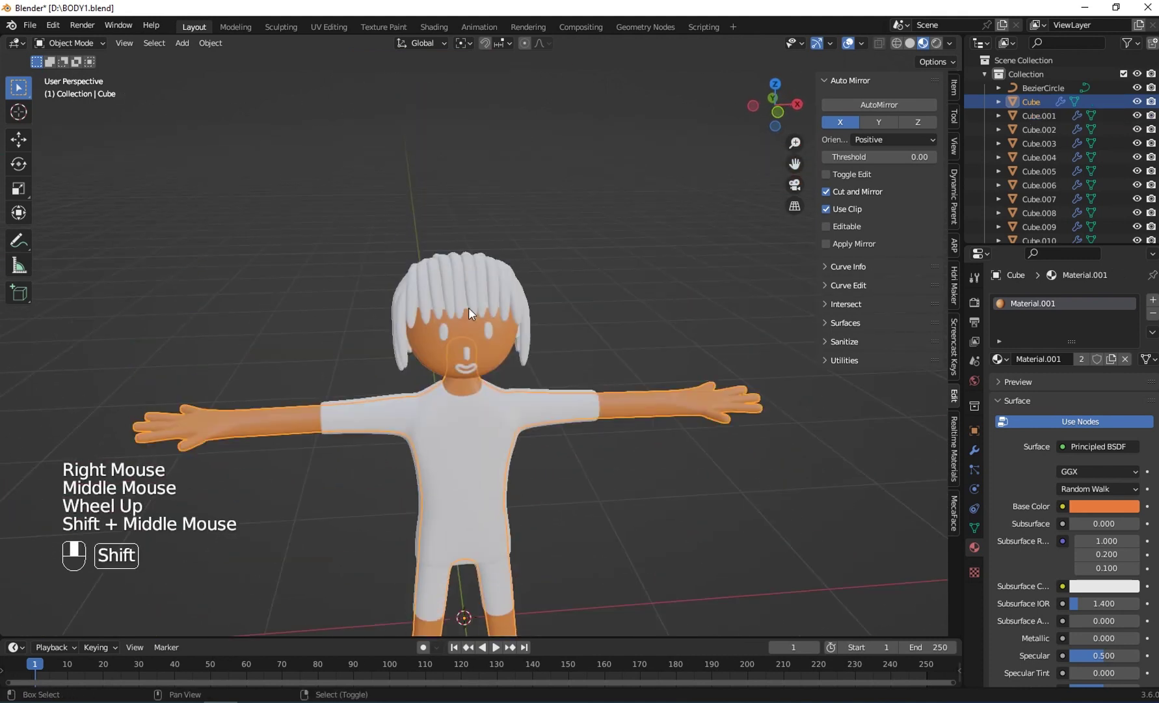
{"action": "right_click", "coordinate": [468, 305]}
{"action": "left_click", "coordinate": [975, 450]}
{"action": "left_click", "coordinate": [1022, 312]}
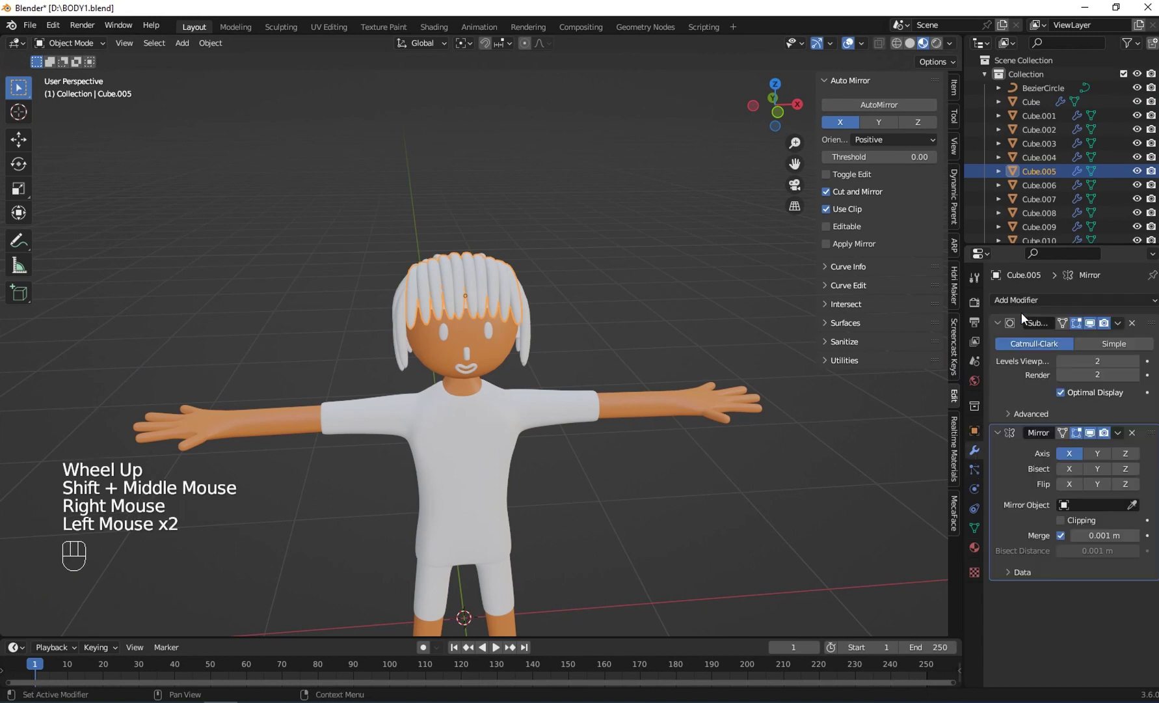
{"action": "key", "text": "ctrl+a"}
{"action": "key", "text": "ctrl+a"}
Apply the Subdivision and Mirror modifiers of the two remaining hair pieces at the side and back
{"action": "middle_click_drag", "start_coordinate": [580, 343], "coordinate": [502, 344]}
{"action": "right_click", "coordinate": [414, 318]}
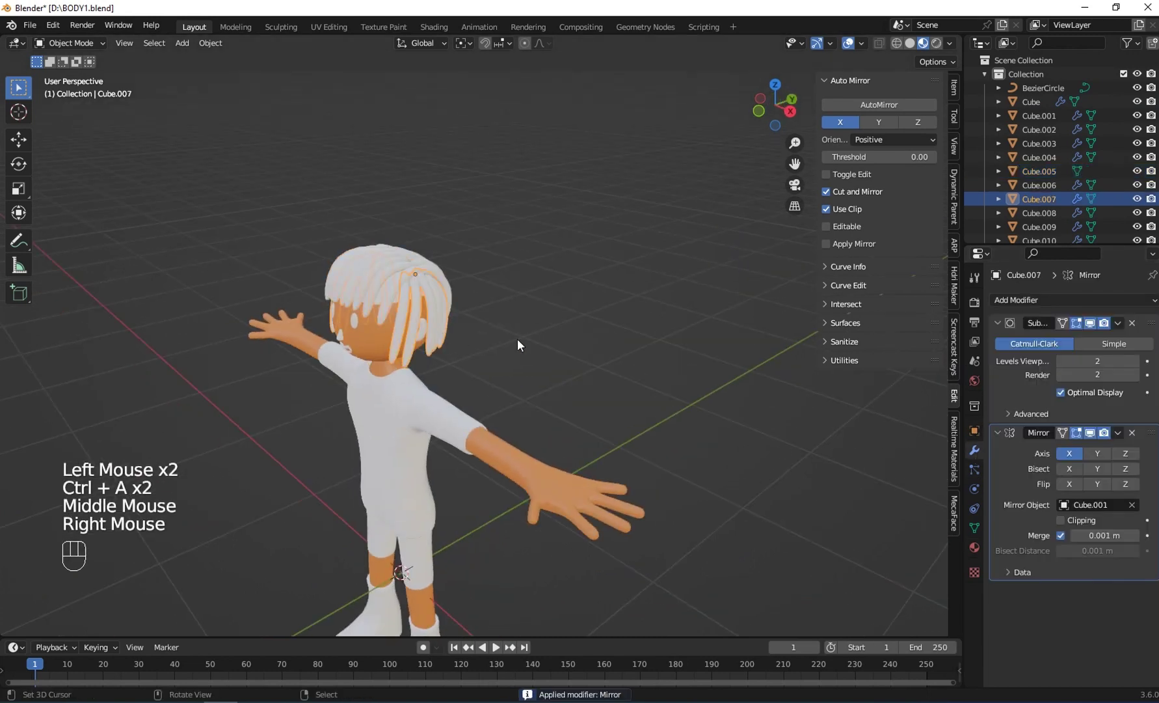
{"action": "key", "text": "ctrl+a"}
{"action": "key", "text": "ctrl+a"}
{"action": "middle_click_drag", "start_coordinate": [391, 287], "coordinate": [466, 283]}
{"action": "right_click", "coordinate": [443, 273]}
{"action": "key", "text": "ctrl+a"}
{"action": "key", "text": "ctrl+a"}
Join the three hair pieces into a single object
{"action": "right_click", "coordinate": [562, 348]}
{"action": "scroll", "coordinate": [555, 323], "scroll_direction": "up", "scroll_amount": 1}
{"action": "right_click", "coordinate": [496, 250]}
{"action": "right_click", "coordinate": [477, 361], "text": "shift"}
{"action": "mouse_move", "coordinate": [477, 362]}
{"action": "middle_mouse_down"}
{"action": "mouse_move", "coordinate": [435, 396]}
{"action": "mouse_move", "coordinate": [471, 347]}
{"action": "middle_mouse_up"}
{"action": "right_click", "coordinate": [435, 396], "text": "shift"}
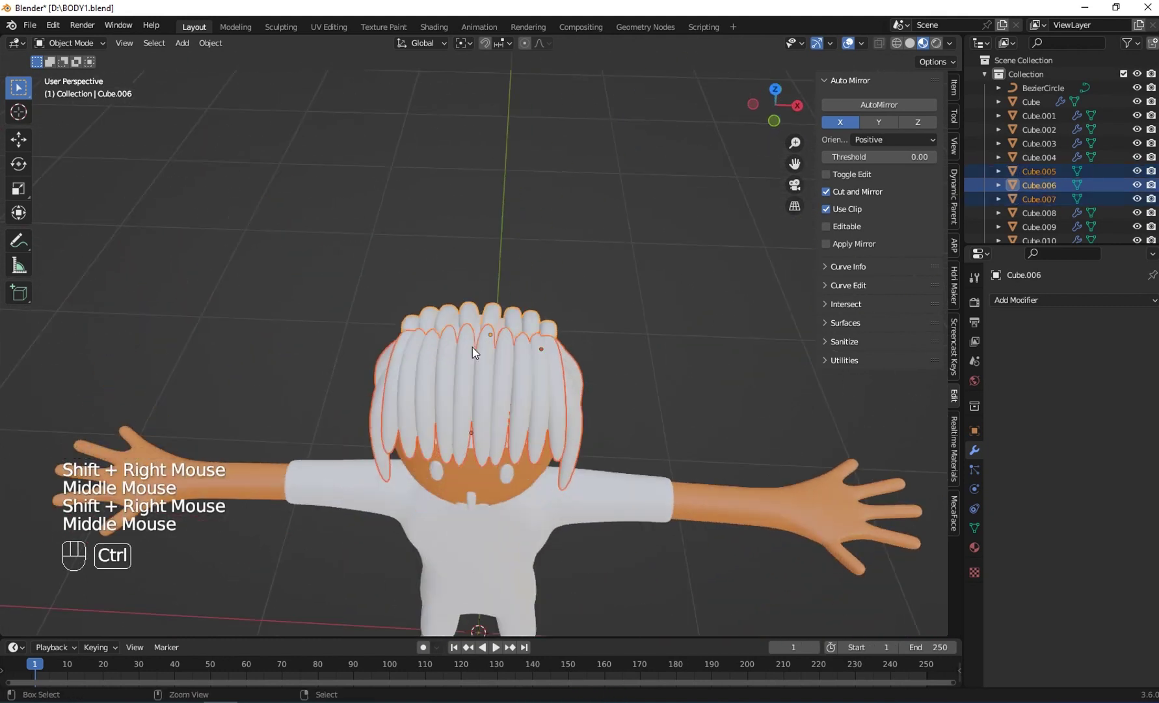
{"action": "key", "text": "ctrl+j"}
{"action": "right_click", "coordinate": [497, 486]}
{"action": "right_click", "coordinate": [514, 413]}
{"action": "middle_click_drag", "start_coordinate": [515, 413], "coordinate": [515, 399]}
{"action": "key", "text": "g"}
{"action": "key", "text": "g"}
{"action": "key", "text": "x"}
{"action": "right_click", "coordinate": [600, 382]}
Assign a new material to the joined hair and darken its base color to near black
{"action": "middle_click_drag", "start_coordinate": [600, 382], "coordinate": [505, 340]}
{"action": "left_click", "coordinate": [975, 548]}
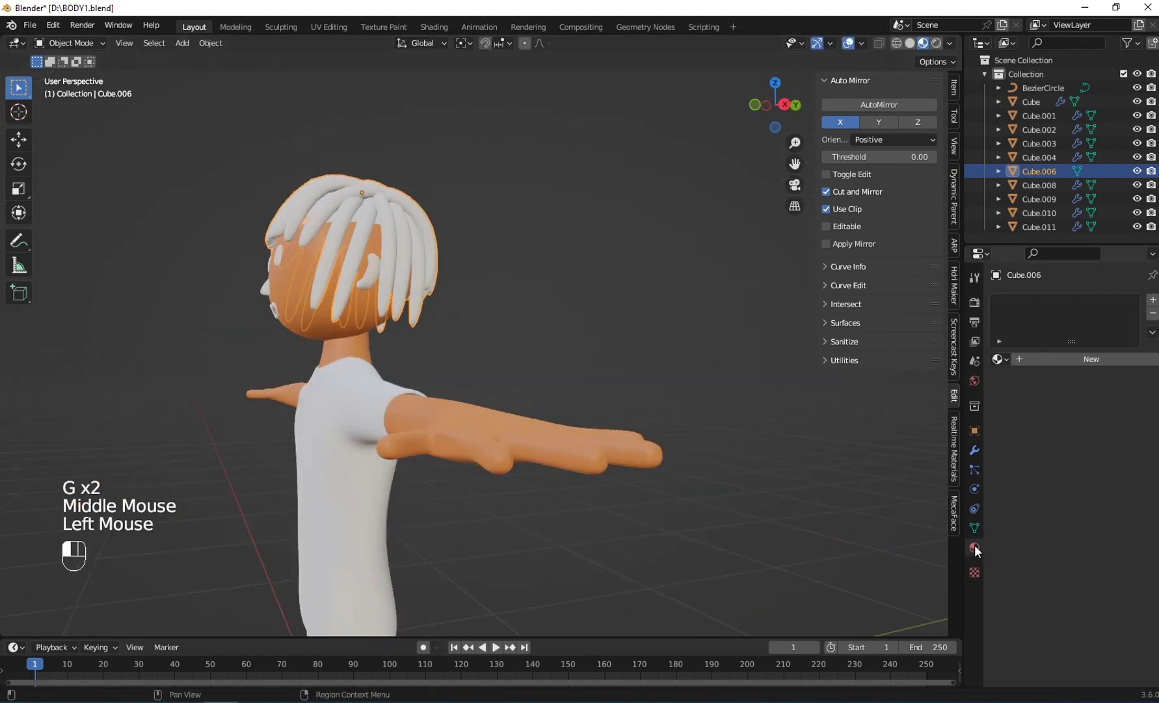
{"action": "left_click", "coordinate": [1074, 359]}
{"action": "left_click", "coordinate": [1093, 489]}
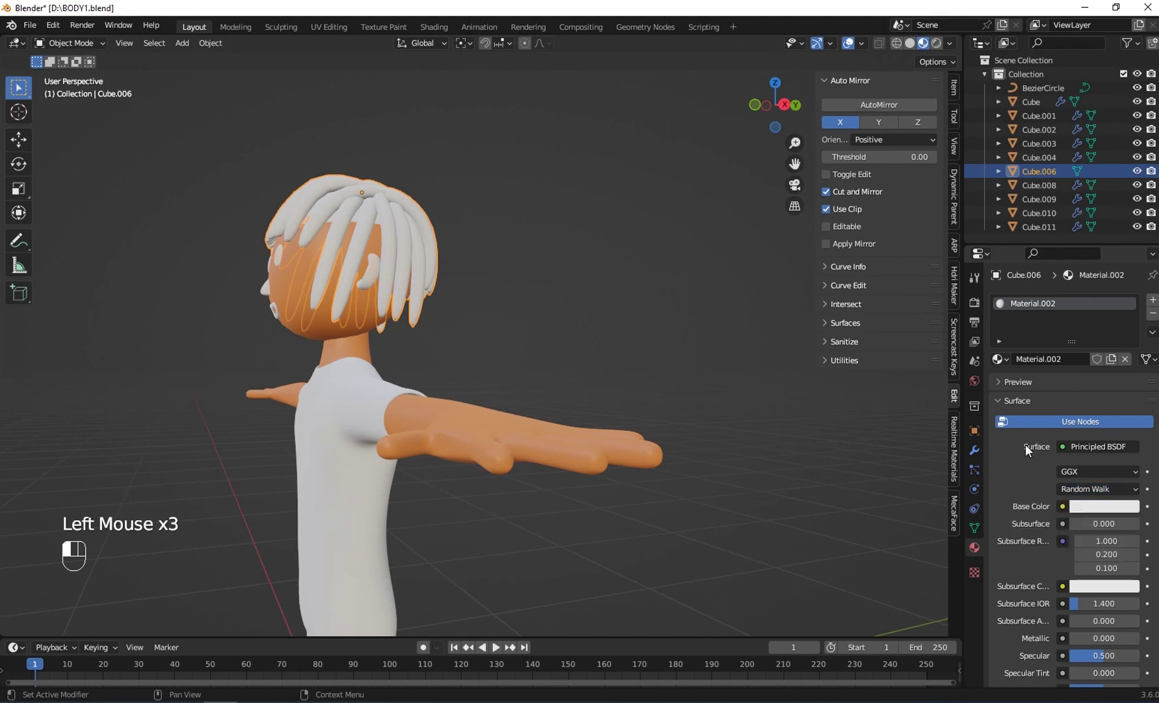
{"action": "left_click", "coordinate": [1098, 508]}
{"action": "left_click_drag", "start_coordinate": [1129, 338], "coordinate": [1129, 394]}
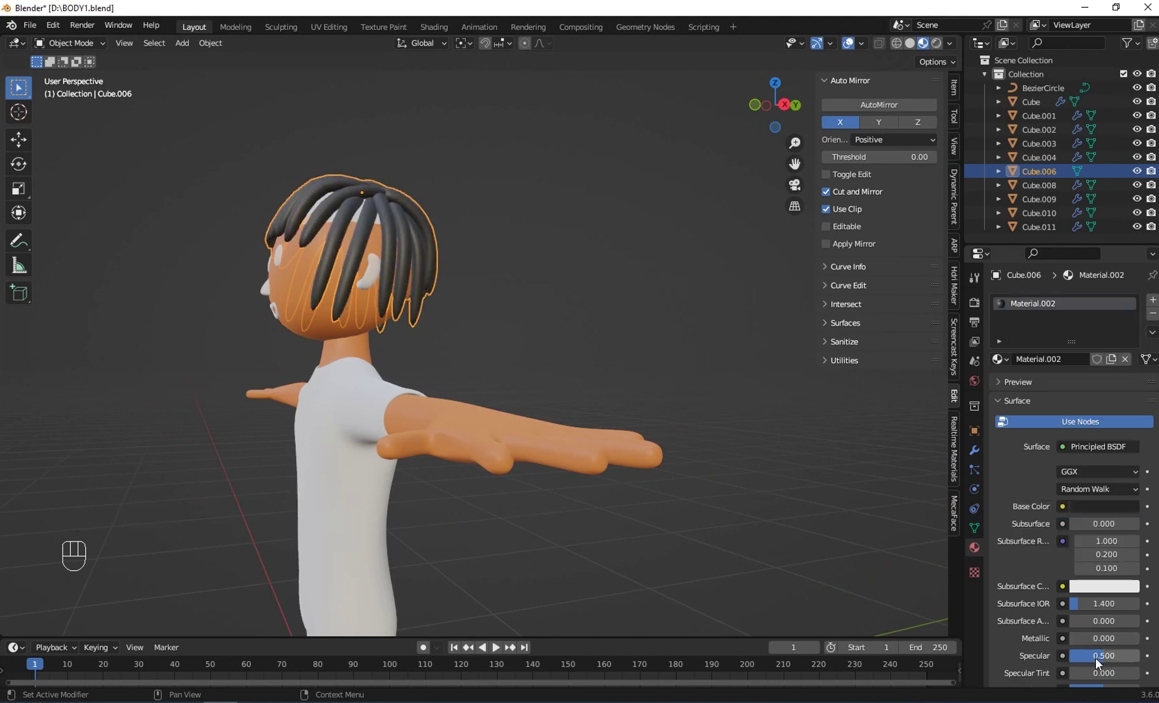
Set the hair material's Specular to 0.157 and Roughness to 0.745
{"action": "left_click_drag", "start_coordinate": [1097, 658], "coordinate": [1075, 659]}
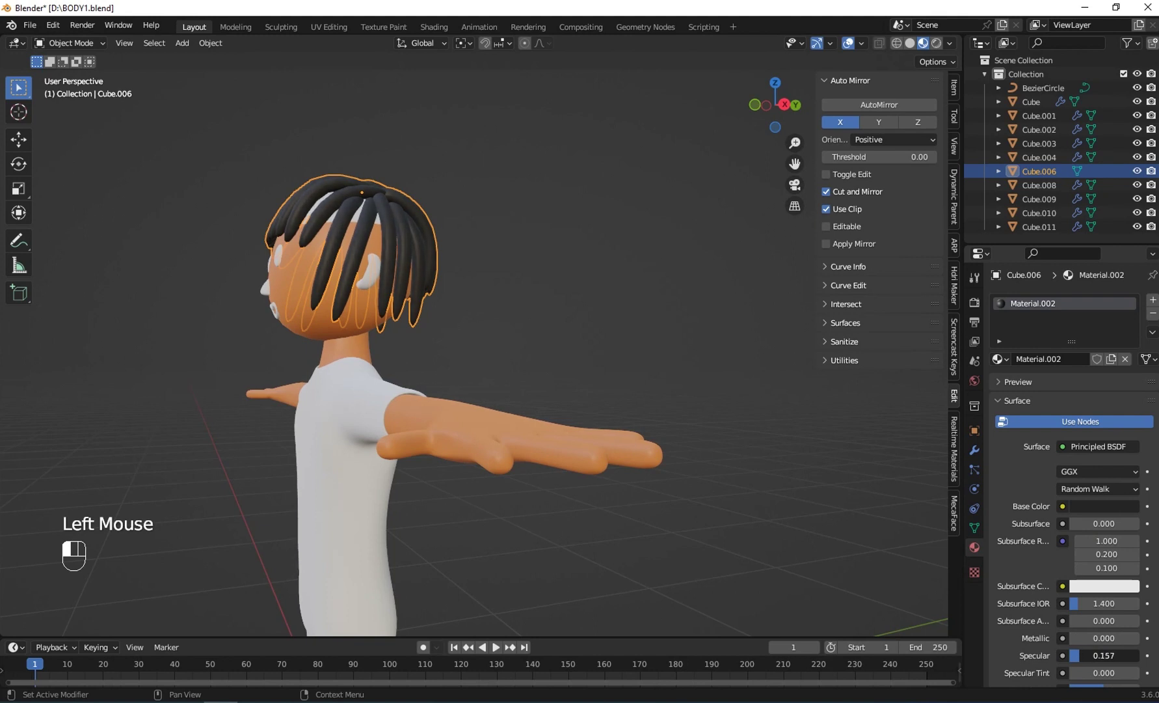
{"action": "scroll", "coordinate": [1099, 654], "scroll_direction": "down", "scroll_amount": 2}
{"action": "left_click_drag", "start_coordinate": [1104, 635], "coordinate": [1118, 635]}
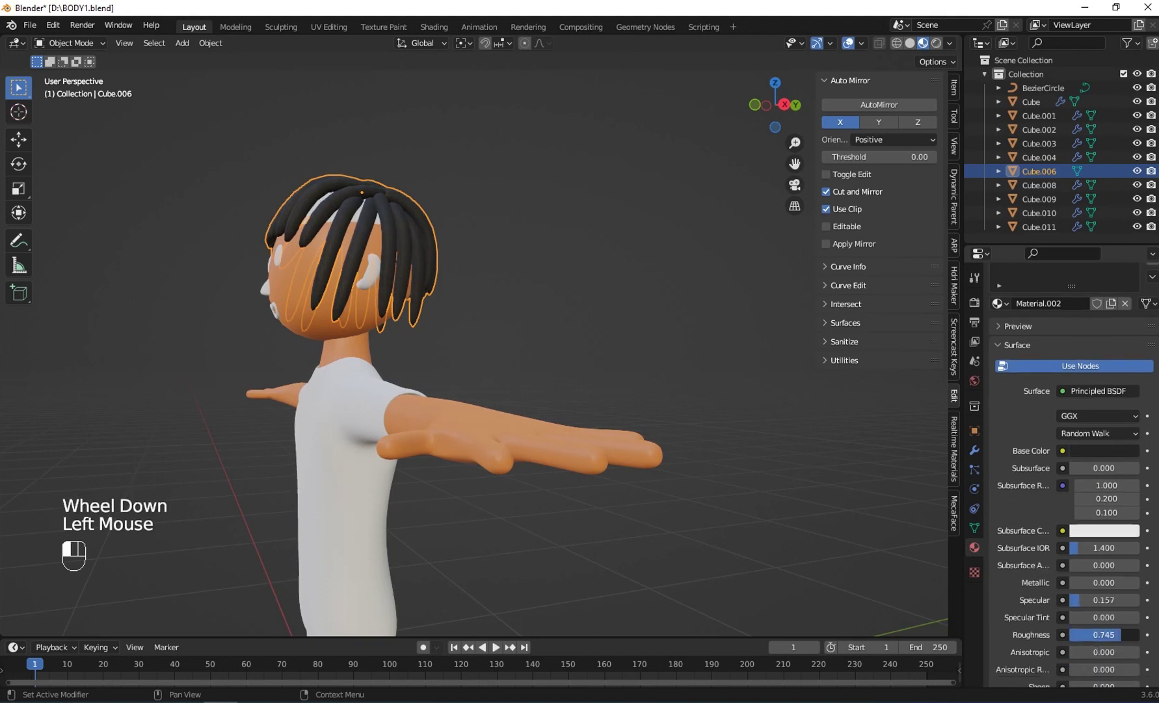
Assign the hair's dark material to the white scalp cap beneath the strands
{"action": "middle_click_drag", "start_coordinate": [261, 373], "coordinate": [349, 373]}
{"action": "scroll", "coordinate": [390, 364], "scroll_direction": "up", "scroll_amount": 2}
{"action": "middle_click_drag", "start_coordinate": [442, 355], "coordinate": [475, 235]}
{"action": "scroll", "coordinate": [493, 351], "scroll_direction": "up", "scroll_amount": 3}
{"action": "scroll", "coordinate": [474, 375], "scroll_direction": "up", "scroll_amount": 5}
{"action": "scroll", "coordinate": [458, 361], "scroll_direction": "down", "scroll_amount": 3}
{"action": "scroll", "coordinate": [479, 311], "scroll_direction": "down", "scroll_amount": 2}
{"action": "right_click", "coordinate": [484, 245]}
{"action": "right_click", "coordinate": [485, 245]}
{"action": "right_click", "coordinate": [443, 215]}
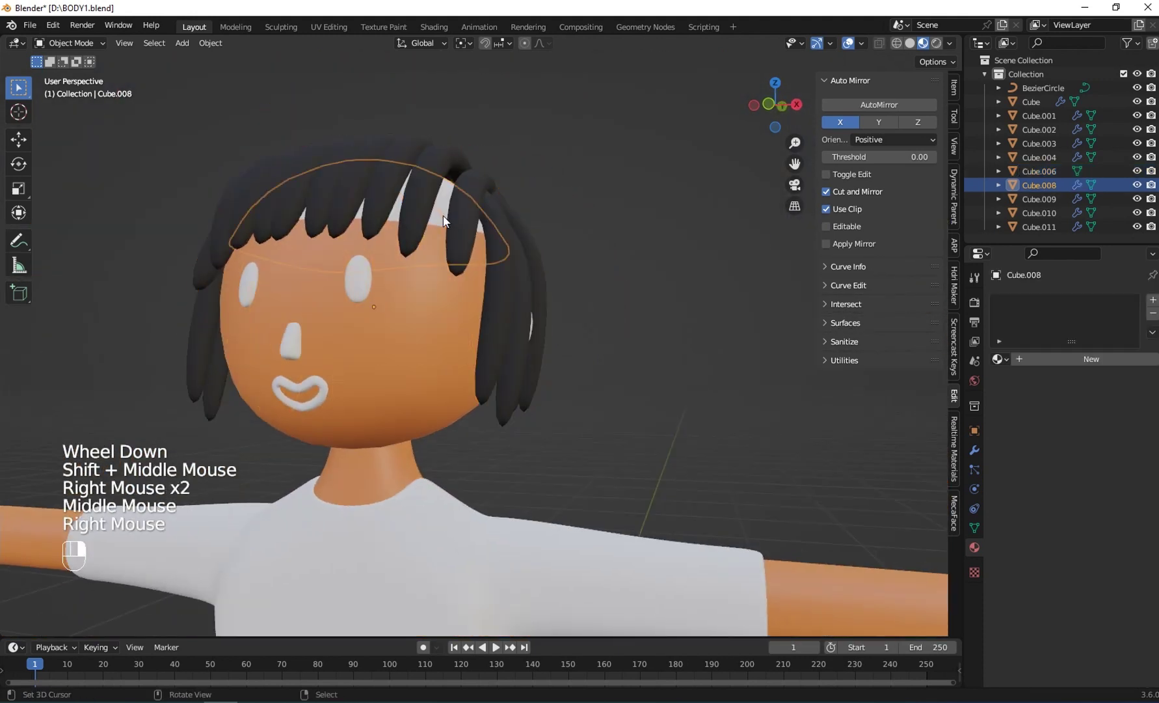
{"action": "left_click", "coordinate": [998, 360]}
{"action": "left_click", "coordinate": [944, 407]}
Rename the hair strands' material to "hair"
{"action": "middle_click_drag", "start_coordinate": [872, 414], "coordinate": [280, 448]}
{"action": "right_click", "coordinate": [279, 448]}
{"action": "right_click", "coordinate": [350, 575]}
{"action": "middle_click_drag", "start_coordinate": [349, 575], "coordinate": [475, 299]}
{"action": "right_click", "coordinate": [475, 299]}
{"action": "left_click", "coordinate": [1046, 304]}
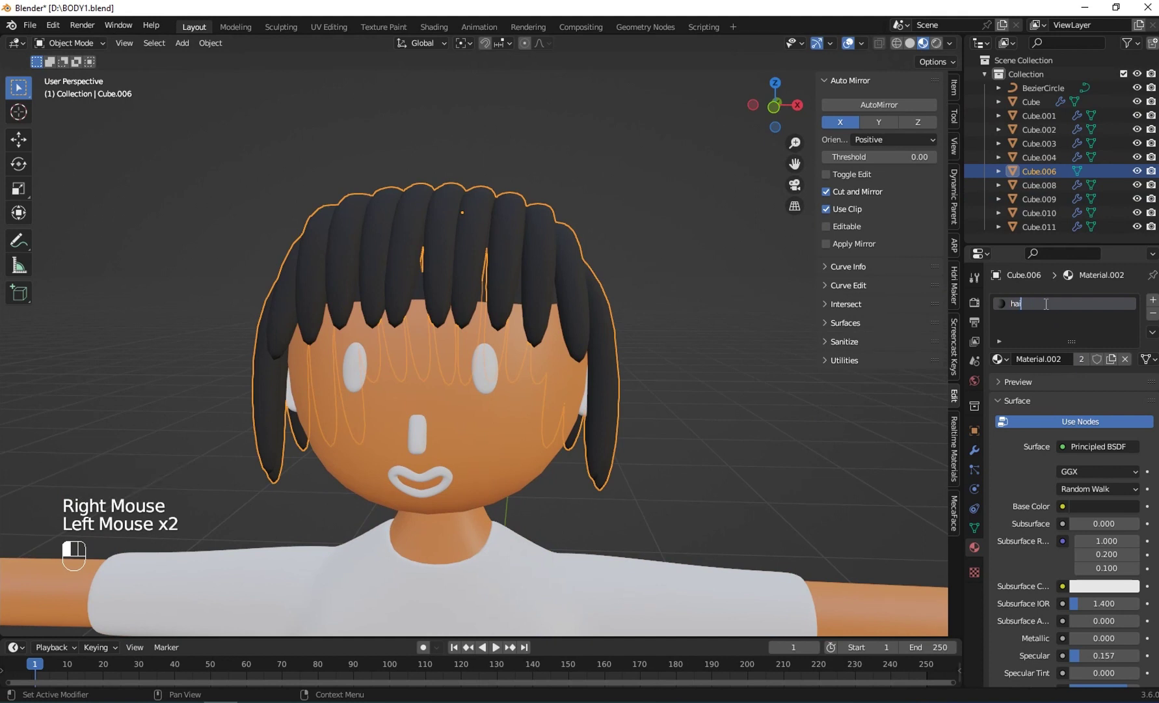
Link the head's skin material to the ears
{"action": "scroll", "coordinate": [517, 432], "scroll_direction": "down", "scroll_amount": 2}
{"action": "scroll", "coordinate": [517, 414], "scroll_direction": "up", "scroll_amount": 2}
{"action": "middle_click_drag", "start_coordinate": [517, 432], "coordinate": [455, 423], "text": "shift"}
{"action": "middle_click_drag", "start_coordinate": [455, 423], "coordinate": [428, 309]}
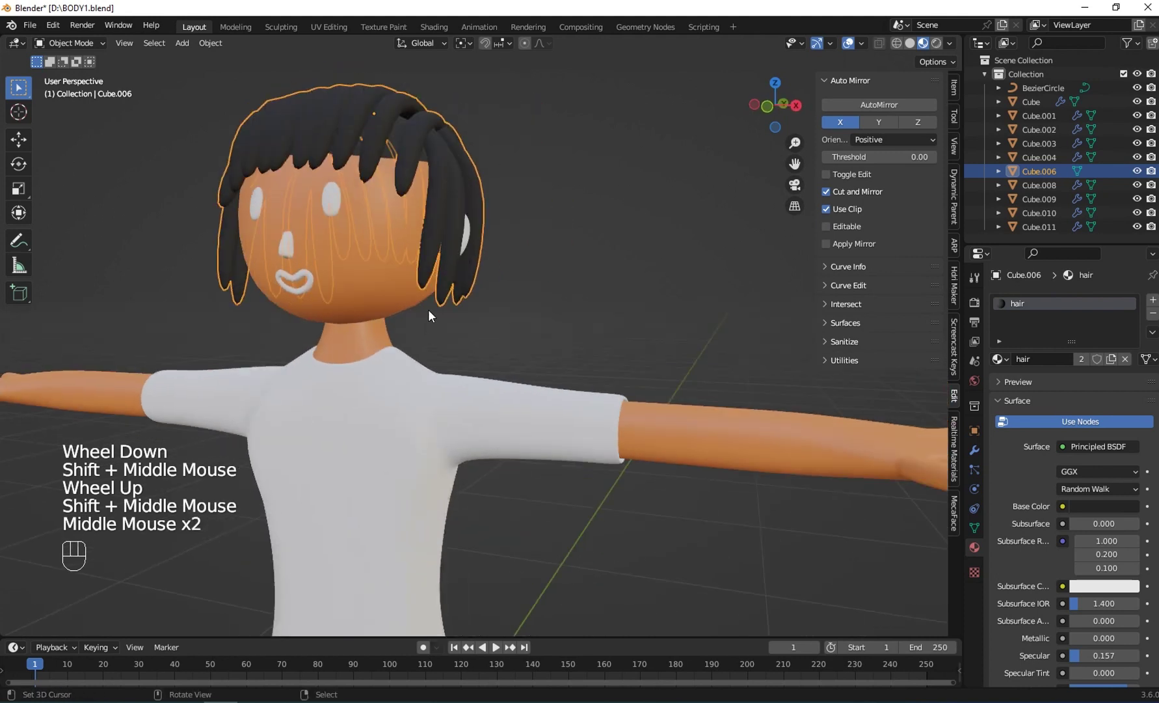
{"action": "right_click", "coordinate": [469, 239]}
{"action": "right_click", "coordinate": [370, 231], "text": "shift"}
{"action": "scroll", "coordinate": [370, 231], "scroll_direction": "up", "scroll_amount": 1, "text": "shift"}
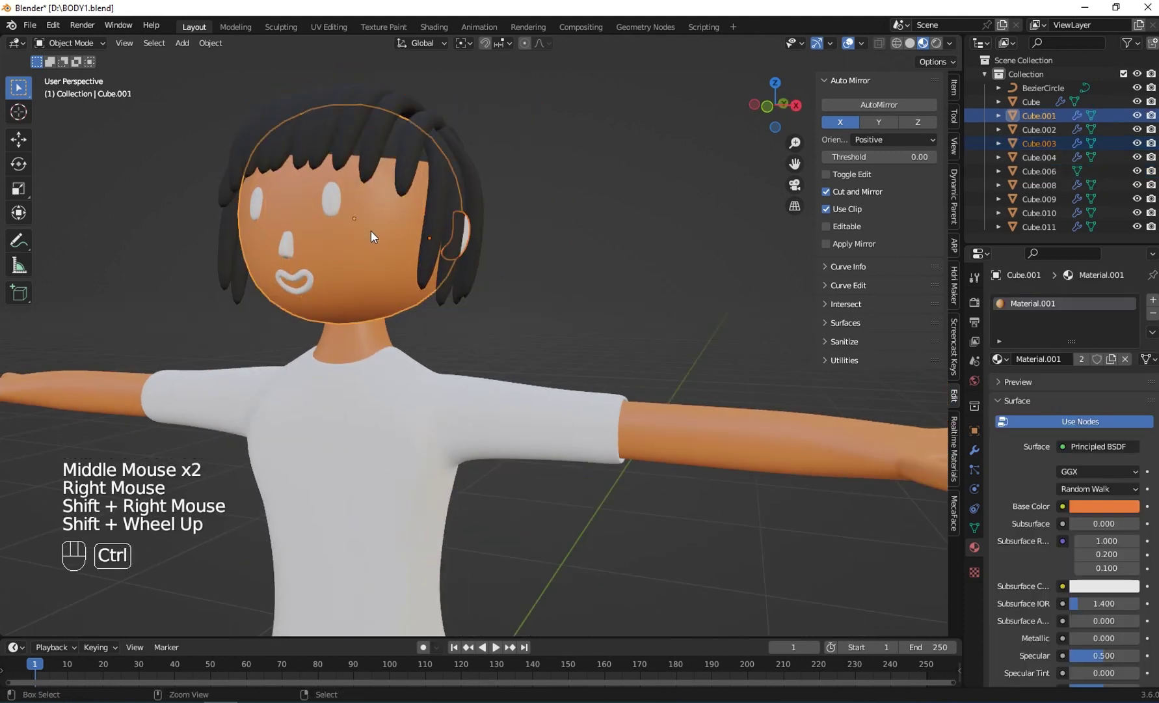
{"action": "key", "text": "ctrl+l"}
{"action": "left_click", "coordinate": [370, 231]}
{"action": "right_click", "coordinate": [427, 429]}
{"action": "middle_click_drag", "start_coordinate": [427, 429], "coordinate": [403, 272]}
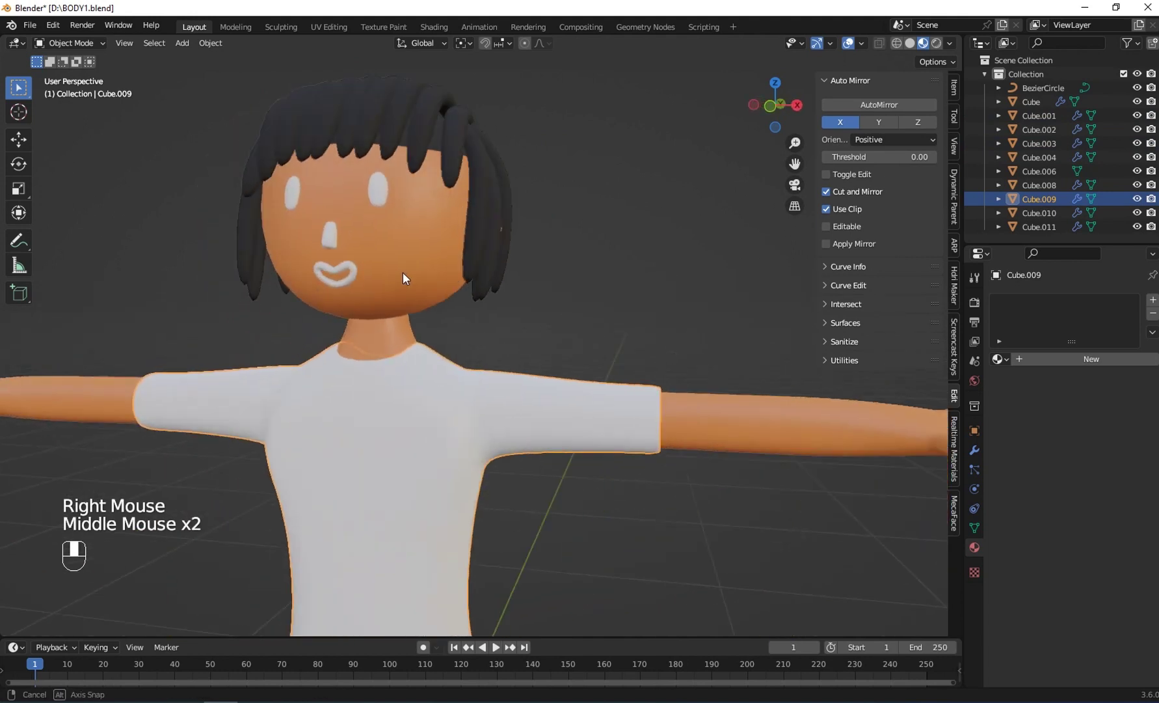
{"action": "scroll", "coordinate": [403, 272], "scroll_direction": "up", "scroll_amount": 1}
{"action": "scroll", "coordinate": [369, 226], "scroll_direction": "down", "scroll_amount": 1}
{"action": "middle_click_drag", "start_coordinate": [390, 332], "coordinate": [409, 314], "text": "shift"}
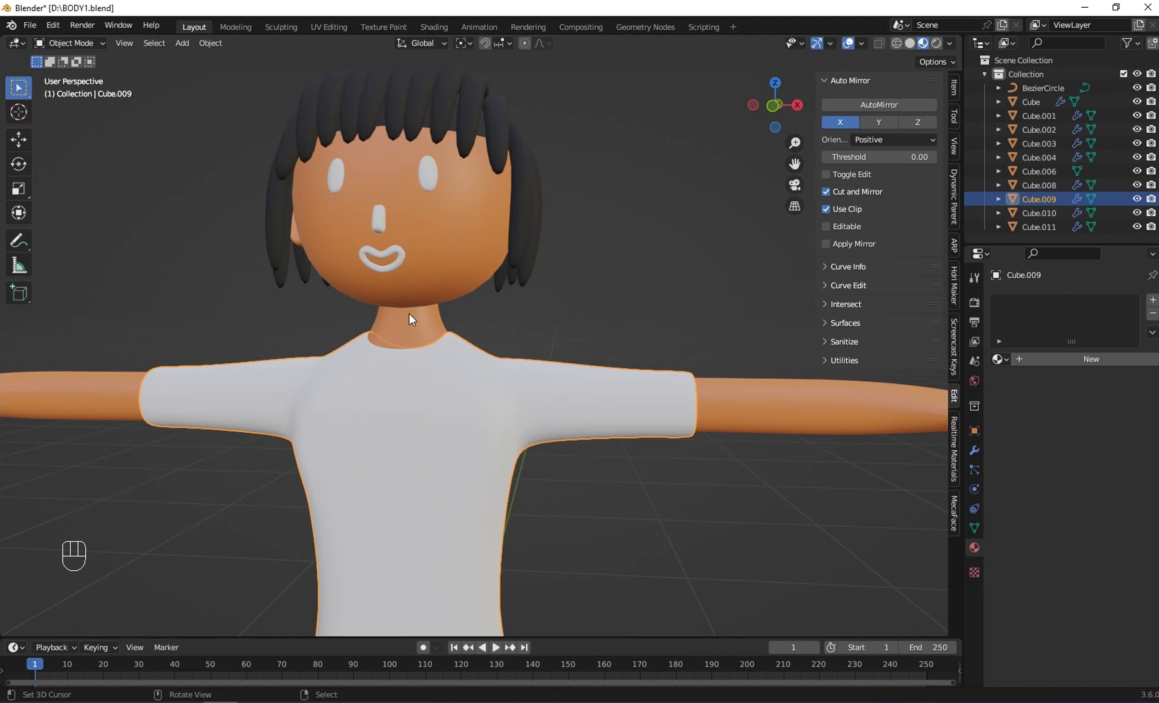
Lower the eyes along the Z axis by about 0.02 m
{"action": "middle_click_drag", "start_coordinate": [385, 245], "coordinate": [412, 353], "text": "shift"}
{"action": "scroll", "coordinate": [393, 328], "scroll_direction": "up", "scroll_amount": 1}
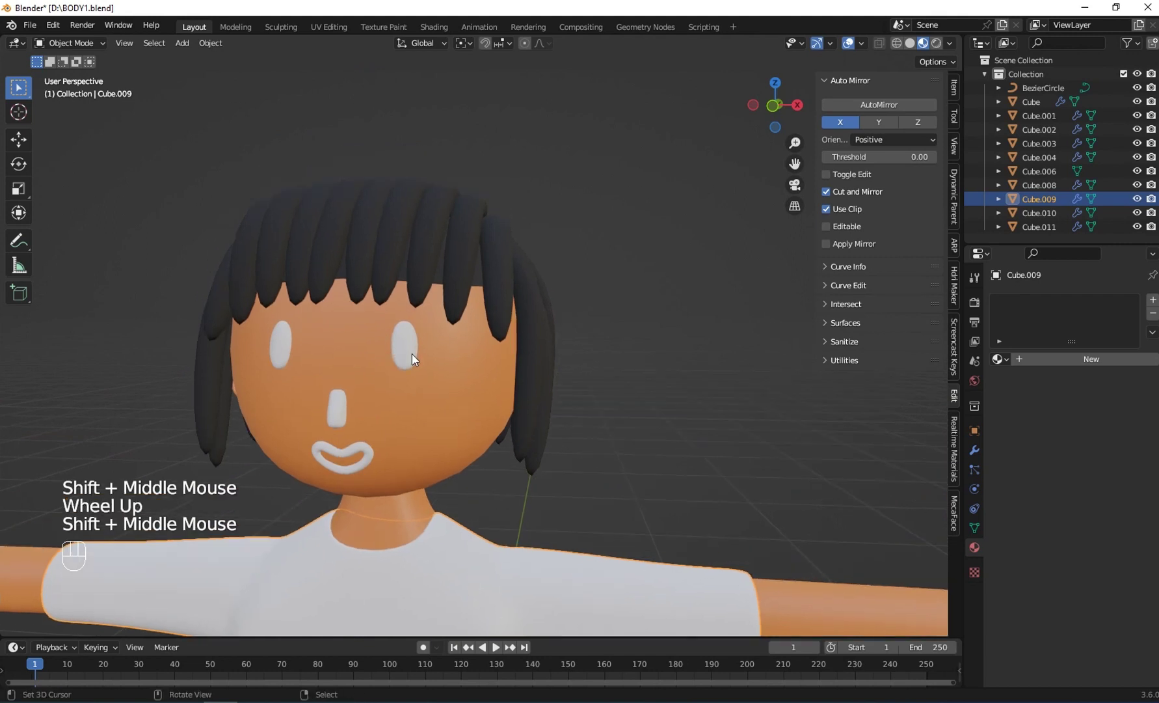
{"action": "right_click", "coordinate": [412, 353]}
{"action": "scroll", "coordinate": [412, 354], "scroll_direction": "up", "scroll_amount": 1}
{"action": "key", "text": "g"}
{"action": "key", "text": "z"}
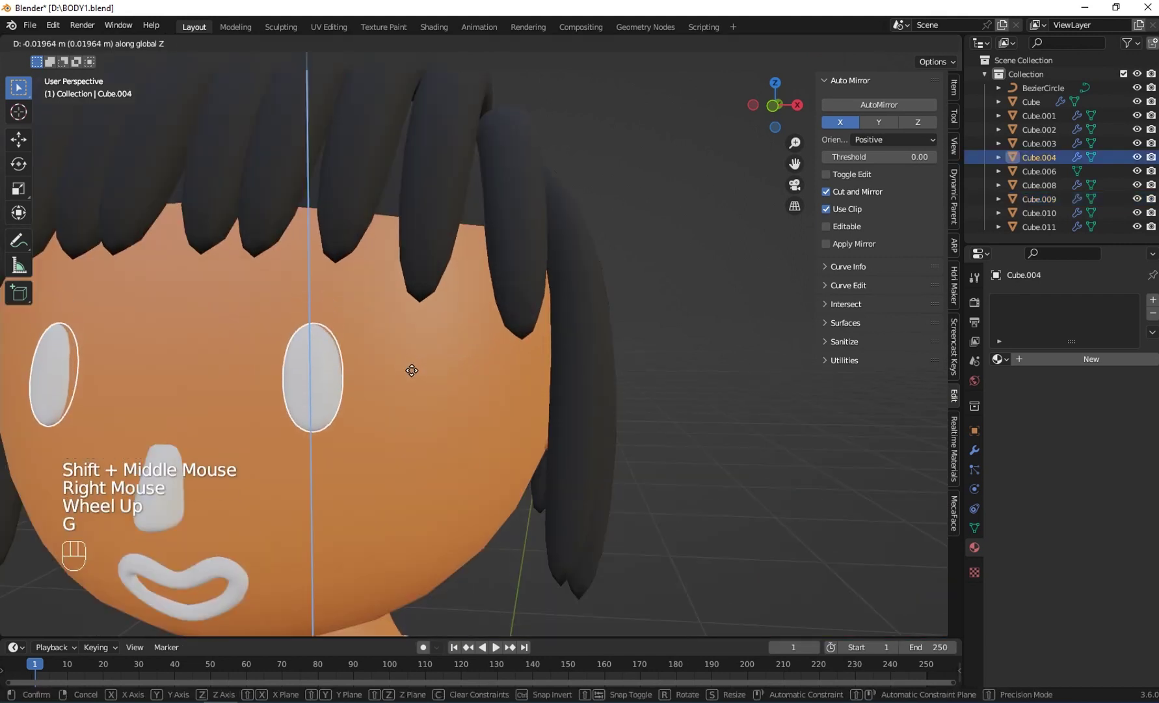
{"action": "left_click", "coordinate": [413, 372]}
Fine-tune the eyes' position along Y and Z so they sit against the face in side view
{"action": "middle_click_drag", "start_coordinate": [415, 358], "coordinate": [422, 305]}
{"action": "middle_click_drag", "start_coordinate": [423, 305], "coordinate": [386, 309], "text": "shift"}
{"action": "scroll", "coordinate": [363, 316], "scroll_direction": "up", "scroll_amount": 1}
{"action": "key", "text": "g"}
{"action": "key", "text": "y"}
{"action": "left_click", "coordinate": [355, 311]}
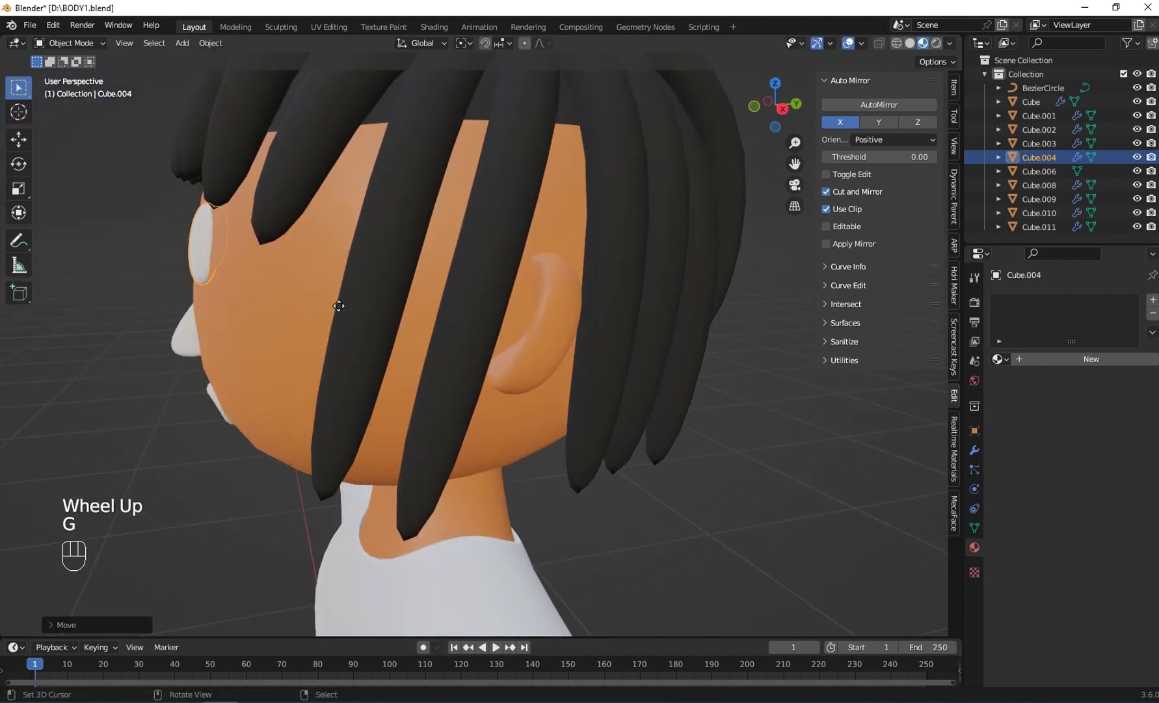
{"action": "key", "text": "g"}
{"action": "key", "text": "z"}
{"action": "left_click", "coordinate": [339, 307]}
{"action": "key", "text": "g"}
{"action": "key", "text": "y"}
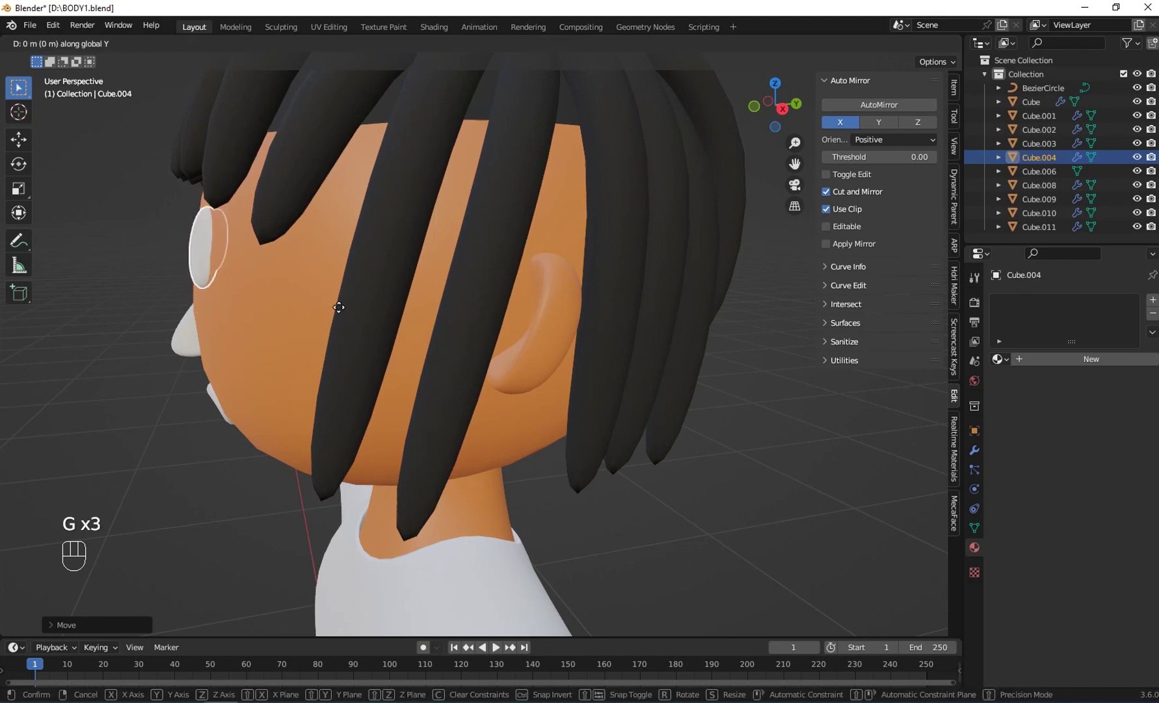
{"action": "left_click", "coordinate": [335, 307]}
Duplicate the eyes in place as a base for the eyebrows
{"action": "middle_click_drag", "start_coordinate": [355, 297], "coordinate": [377, 370]}
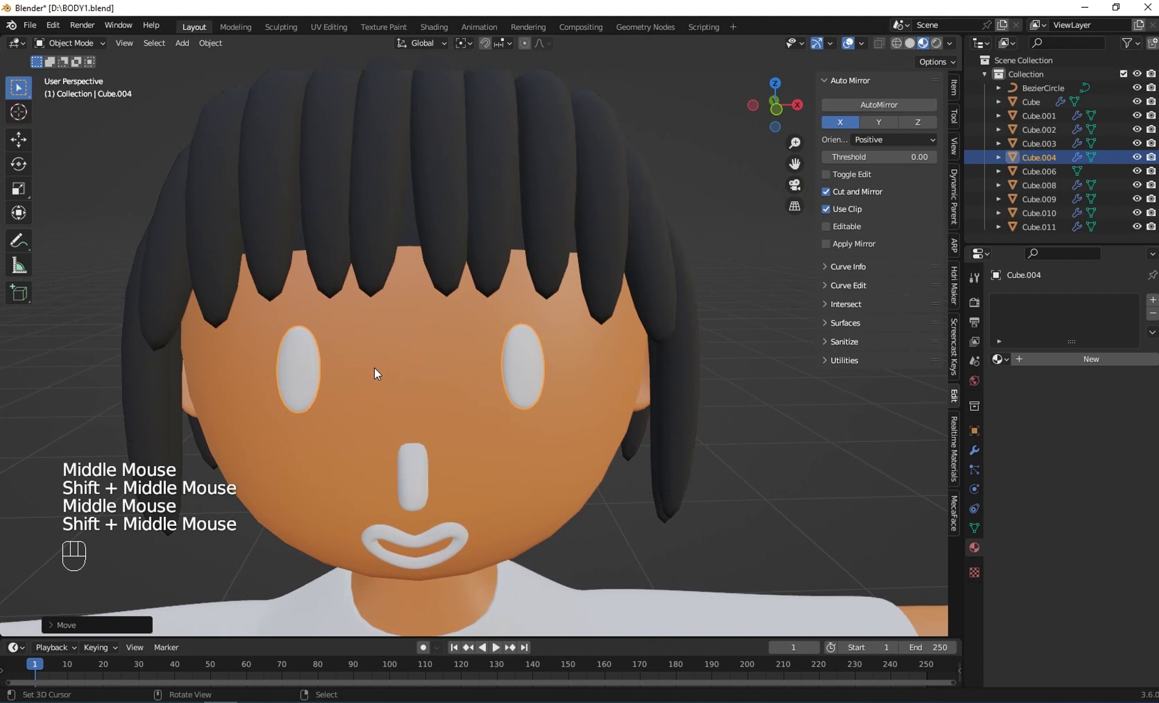
{"action": "key", "text": "shift+d"}
{"action": "right_click", "coordinate": [448, 274]}
{"action": "key", "text": "t"}
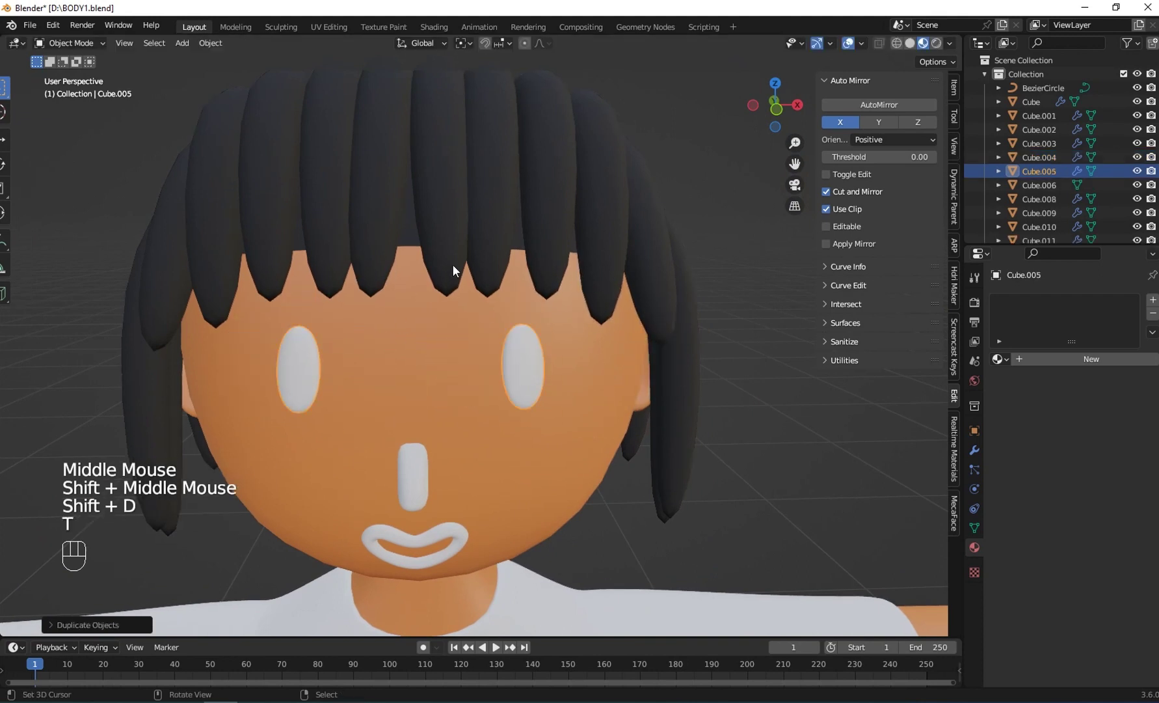
{"action": "key", "text": "r"}
{"action": "key", "text": "x"}
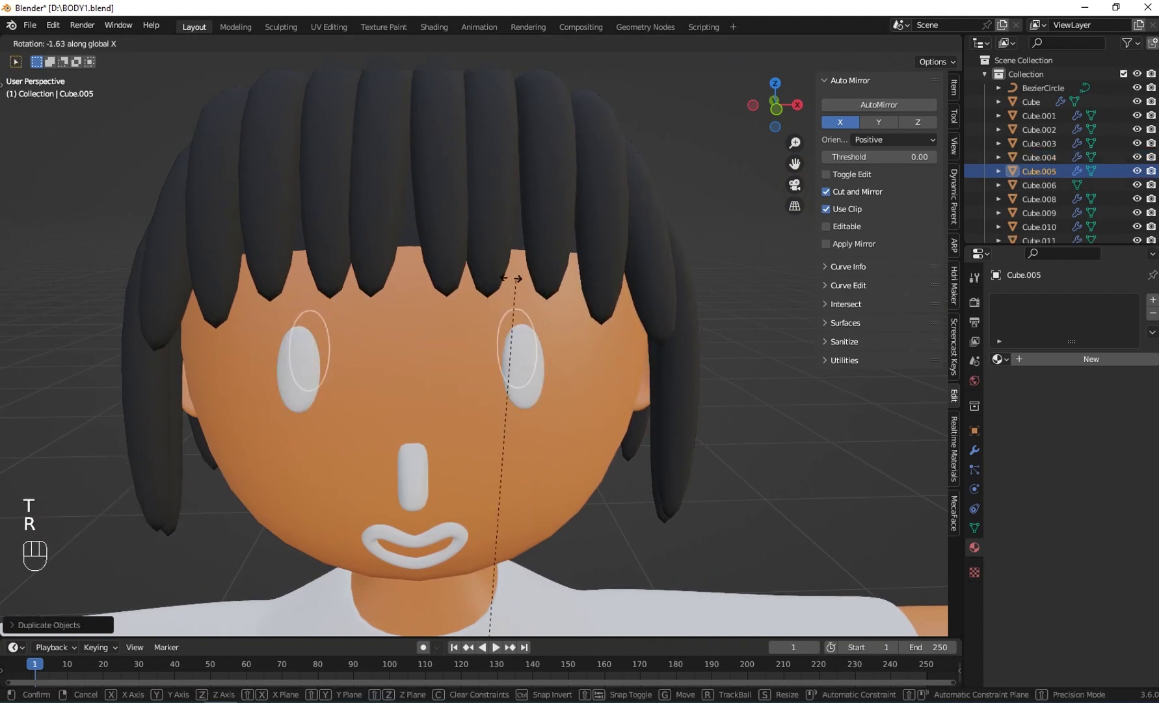
{"action": "right_click", "coordinate": [514, 278]}
Rotate the duplicated eye's mesh around the Y axis in Edit Mode until it lies roughly horizontal
{"action": "key", "text": "Tab"}
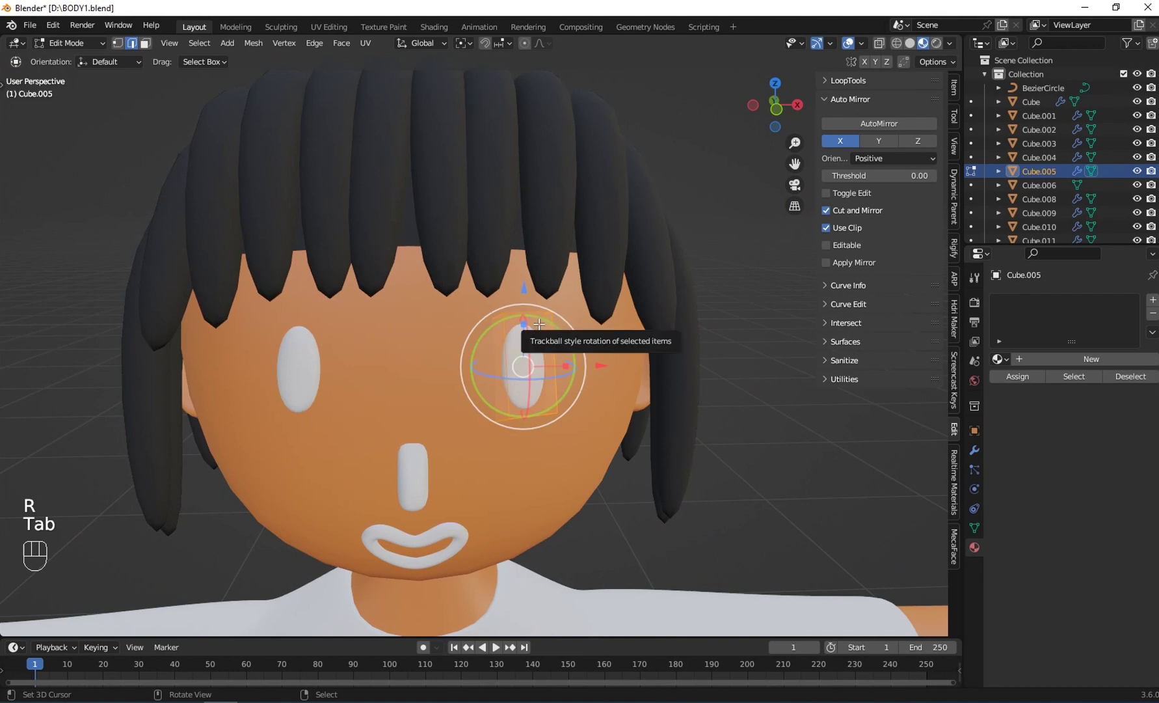
{"action": "key", "text": "r"}
{"action": "key", "text": "x"}
{"action": "key", "text": "y"}
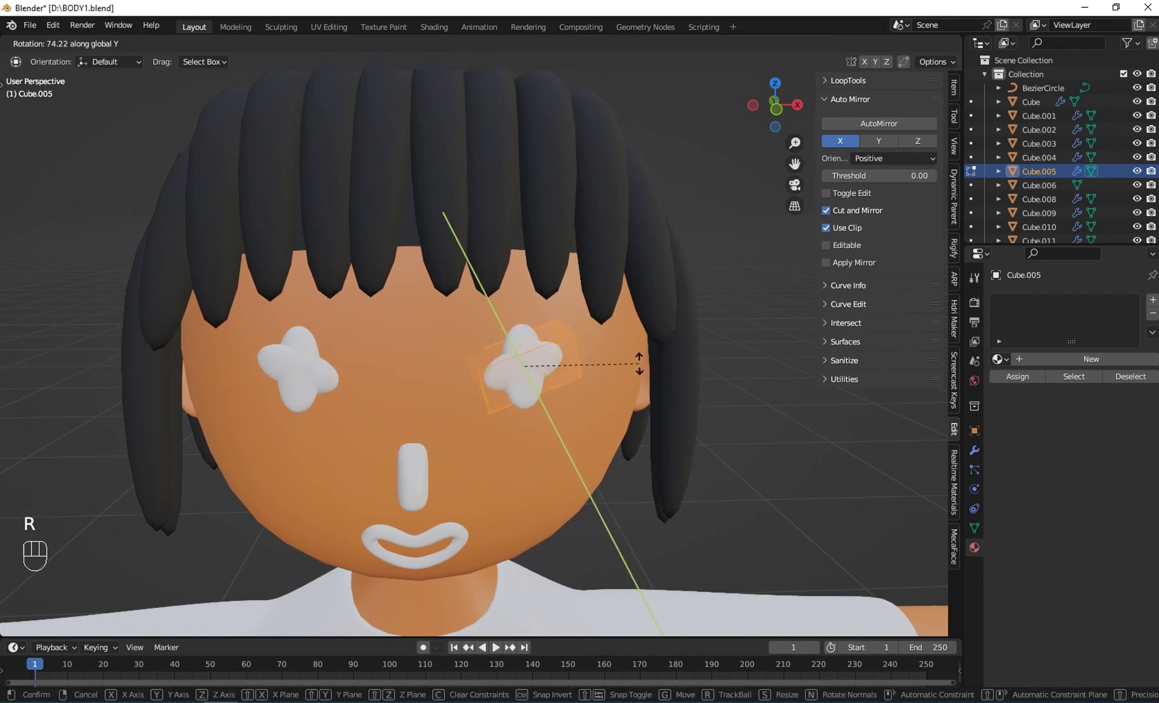
{"action": "left_click", "coordinate": [617, 368]}
Scale down the eyebrow mesh and move it up above the eye
{"action": "middle_click_drag", "start_coordinate": [615, 344], "coordinate": [561, 323]}
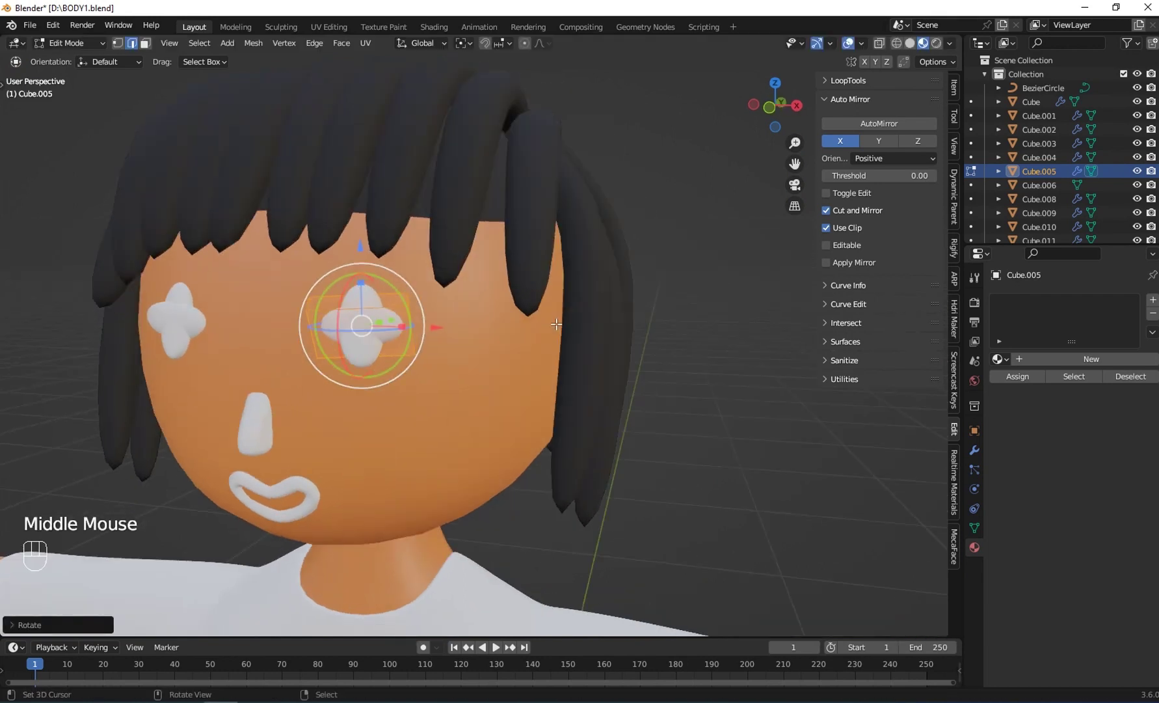
{"action": "key", "text": "s"}
{"action": "left_click", "coordinate": [499, 319]}
{"action": "left_click_drag", "start_coordinate": [361, 247], "coordinate": [346, 205]}
Adjust the eyebrow's position and tilt from the side so it follows the forehead
{"action": "middle_click_drag", "start_coordinate": [347, 205], "coordinate": [390, 290]}
{"action": "scroll", "coordinate": [328, 284], "scroll_direction": "up", "scroll_amount": 1}
{"action": "mouse_move", "coordinate": [391, 290]}
{"action": "middle_mouse_down", "text": "shift"}
{"action": "mouse_move", "coordinate": [422, 292]}
{"action": "mouse_move", "coordinate": [400, 269]}
{"action": "middle_mouse_up", "text": "shift"}
{"action": "scroll", "coordinate": [421, 292], "scroll_direction": "up", "scroll_amount": 1}
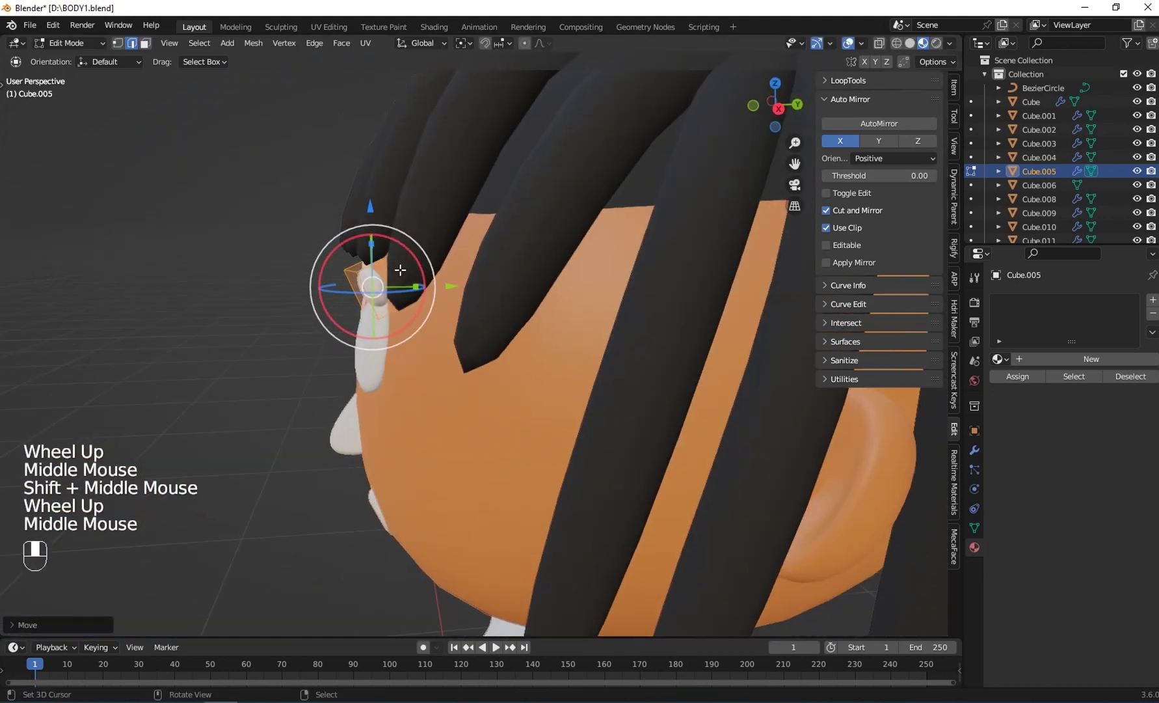
{"action": "scroll", "coordinate": [401, 270], "scroll_direction": "up", "scroll_amount": 3}
{"action": "left_click_drag", "start_coordinate": [222, 194], "coordinate": [246, 182]}
{"action": "middle_click_drag", "start_coordinate": [244, 229], "coordinate": [304, 246]}
{"action": "left_click_drag", "start_coordinate": [363, 239], "coordinate": [351, 255]}
{"action": "middle_click_drag", "start_coordinate": [402, 197], "coordinate": [386, 196]}
{"action": "left_click_drag", "start_coordinate": [387, 195], "coordinate": [388, 182]}
{"action": "middle_click_drag", "start_coordinate": [388, 182], "coordinate": [422, 210]}
Resize the eyebrow mesh to make it wider across the face and flatter in height
{"action": "left_click_drag", "start_coordinate": [431, 230], "coordinate": [493, 226]}
{"action": "middle_click_drag", "start_coordinate": [493, 225], "coordinate": [486, 225]}
{"action": "left_click_drag", "start_coordinate": [478, 225], "coordinate": [352, 230]}
{"action": "middle_click_drag", "start_coordinate": [352, 230], "coordinate": [574, 249]}
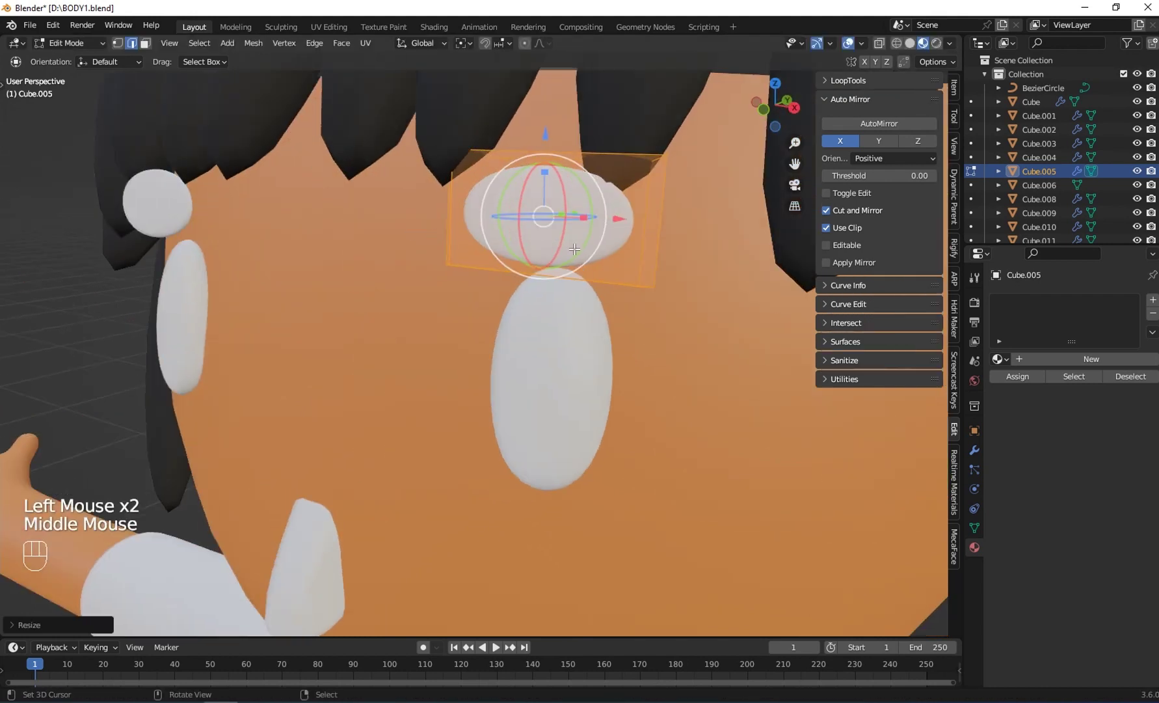
{"action": "left_click_drag", "start_coordinate": [539, 174], "coordinate": [542, 196]}
Move the eyebrow back into the forehead along Y and shift its inner edges forward to follow the face, leaving Edit Mode
{"action": "middle_click_drag", "start_coordinate": [542, 196], "coordinate": [450, 224]}
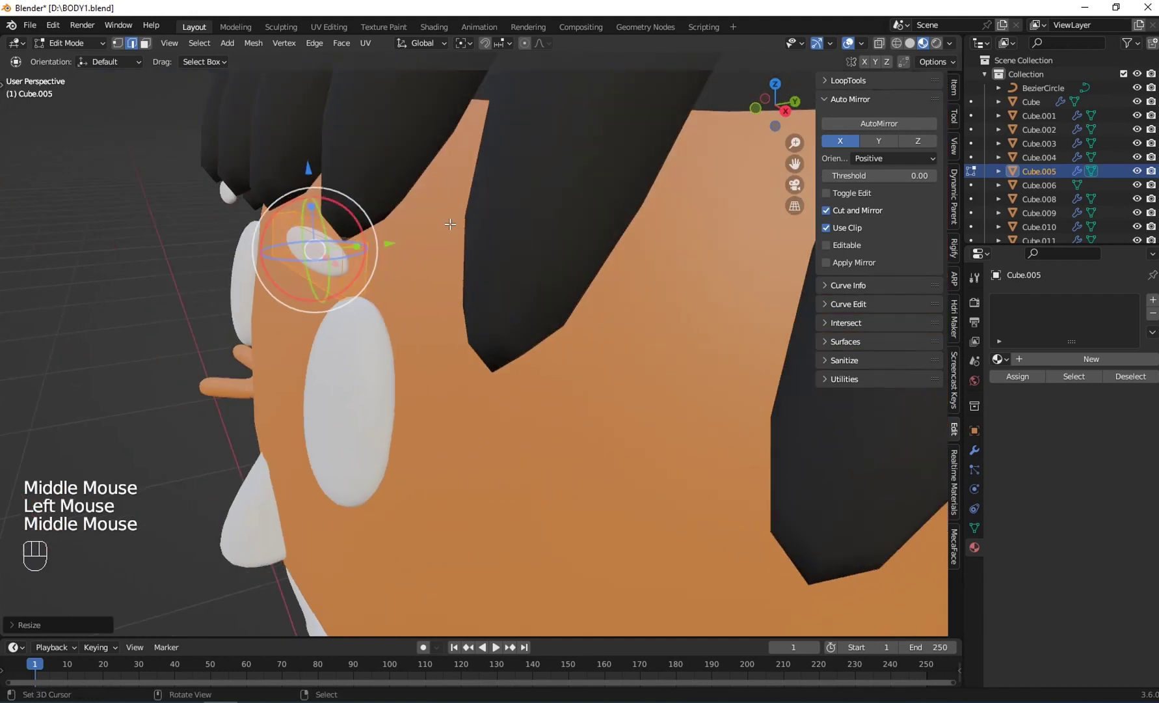
{"action": "left_click_drag", "start_coordinate": [391, 251], "coordinate": [458, 243]}
{"action": "right_click", "coordinate": [435, 264]}
{"action": "middle_click_drag", "start_coordinate": [435, 263], "coordinate": [380, 282]}
{"action": "right_click", "coordinate": [475, 259]}
{"action": "right_click", "coordinate": [574, 260]}
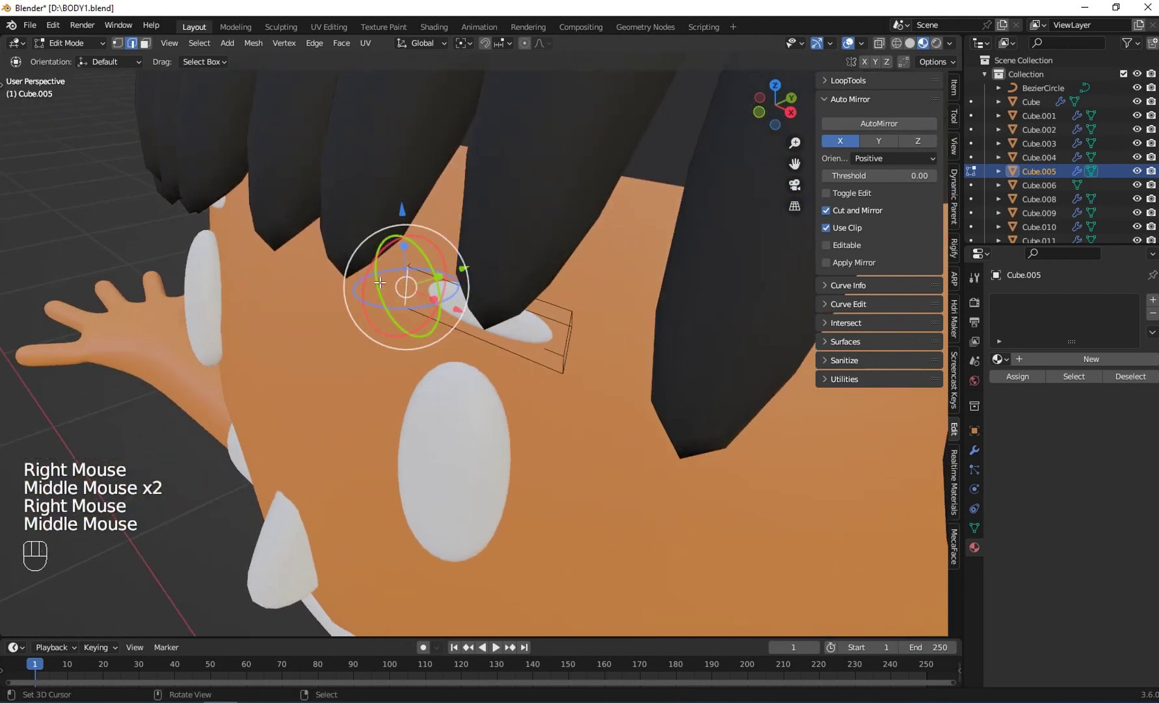
{"action": "left_click_drag", "start_coordinate": [469, 269], "coordinate": [450, 272]}
{"action": "middle_click_drag", "start_coordinate": [450, 273], "coordinate": [470, 299]}
{"action": "right_click", "coordinate": [429, 287]}
{"action": "mouse_move", "coordinate": [473, 283]}
{"action": "left_mouse_down"}
{"action": "mouse_move", "coordinate": [493, 282]}
{"action": "mouse_move", "coordinate": [461, 288]}
{"action": "left_mouse_up"}
{"action": "middle_click_drag", "start_coordinate": [390, 281], "coordinate": [479, 277]}
{"action": "key", "text": "Tab"}
Assign the hair material to the eyebrows and rename the head's skin material to "body"
{"action": "scroll", "coordinate": [485, 293], "scroll_direction": "down", "scroll_amount": 8}
{"action": "right_click", "coordinate": [495, 325]}
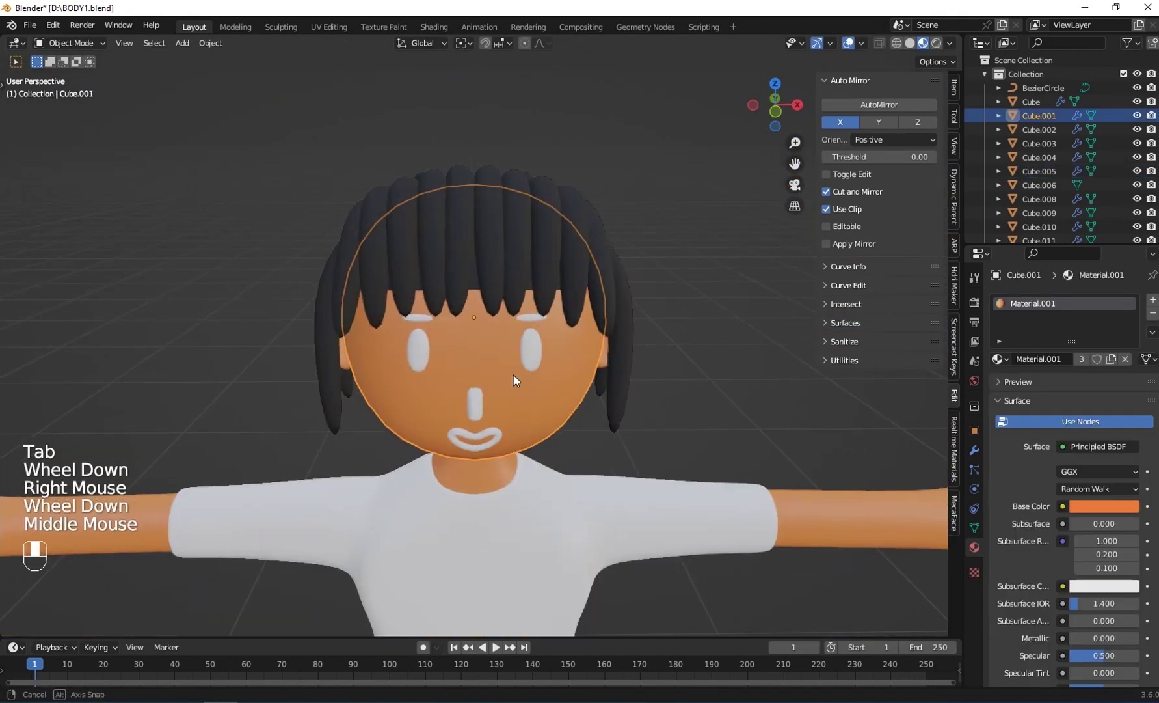
{"action": "right_click", "coordinate": [530, 316]}
{"action": "scroll", "coordinate": [586, 273], "scroll_direction": "up", "scroll_amount": 2}
{"action": "right_click", "coordinate": [419, 397]}
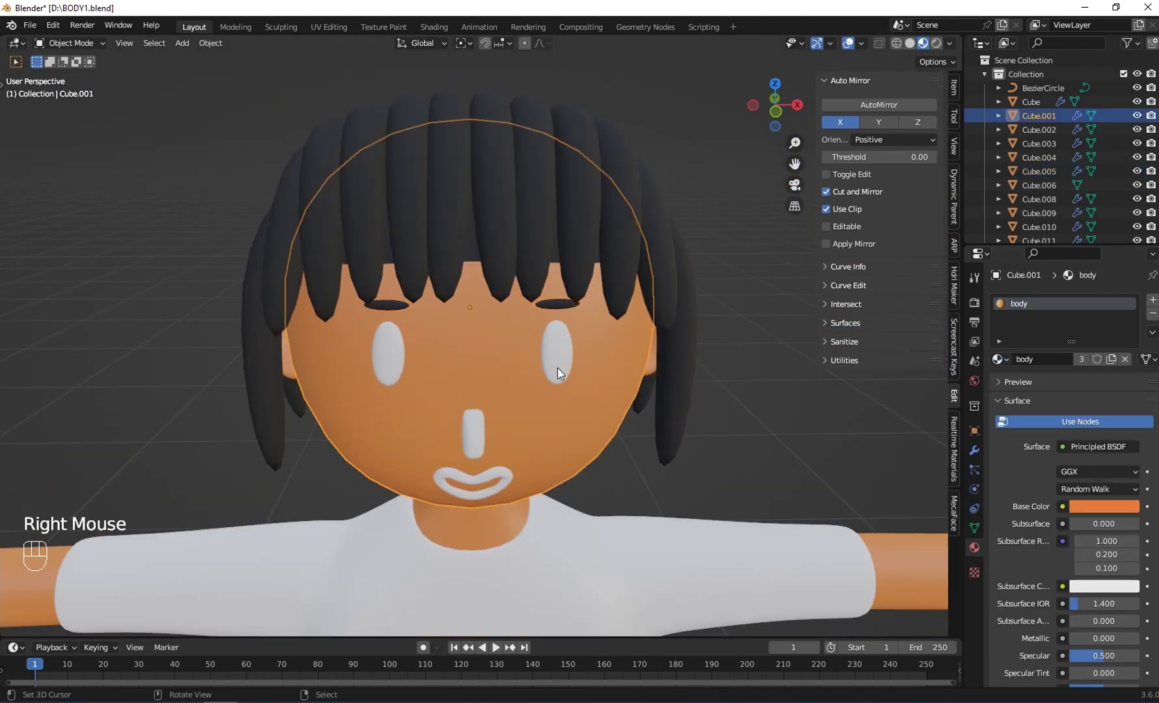
Apply the Subdivision modifier on the eye and open its mesh in Edit Mode
{"action": "right_click", "coordinate": [558, 367]}
{"action": "scroll", "coordinate": [558, 364], "scroll_direction": "up", "scroll_amount": 3}
{"action": "left_click", "coordinate": [975, 450]}
{"action": "key", "text": "ctrl+a"}
{"action": "key", "text": "Tab"}
{"action": "scroll", "coordinate": [455, 339], "scroll_direction": "up", "scroll_amount": 2}
Select a patch of faces at the eye's centre, shape it into a circle and resize it as the pupil
{"action": "left_click", "coordinate": [145, 43]}
{"action": "right_click", "coordinate": [426, 366]}
{"action": "right_click", "coordinate": [426, 366], "text": "alt"}
{"action": "right_click", "coordinate": [424, 345]}
{"action": "key", "text": "c"}
{"action": "mouse_move", "coordinate": [424, 345]}
{"action": "left_mouse_down"}
{"action": "mouse_move", "coordinate": [435, 364]}
{"action": "mouse_move", "coordinate": [415, 333]}
{"action": "mouse_move", "coordinate": [440, 343]}
{"action": "left_mouse_up"}
{"action": "key", "text": "w"}
{"action": "left_click", "coordinate": [472, 381]}
{"action": "scroll", "coordinate": [549, 402], "scroll_direction": "up", "scroll_amount": 1}
{"action": "key", "text": "s"}
{"action": "left_click", "coordinate": [438, 347]}
Create a new material named "eye" on the eye object and add a second material slot
{"action": "left_click", "coordinate": [975, 547]}
{"action": "left_click", "coordinate": [1090, 359]}
{"action": "double_click", "coordinate": [1035, 304]}
{"action": "type", "text": "eye"}
{"action": "left_click", "coordinate": [1153, 300]}
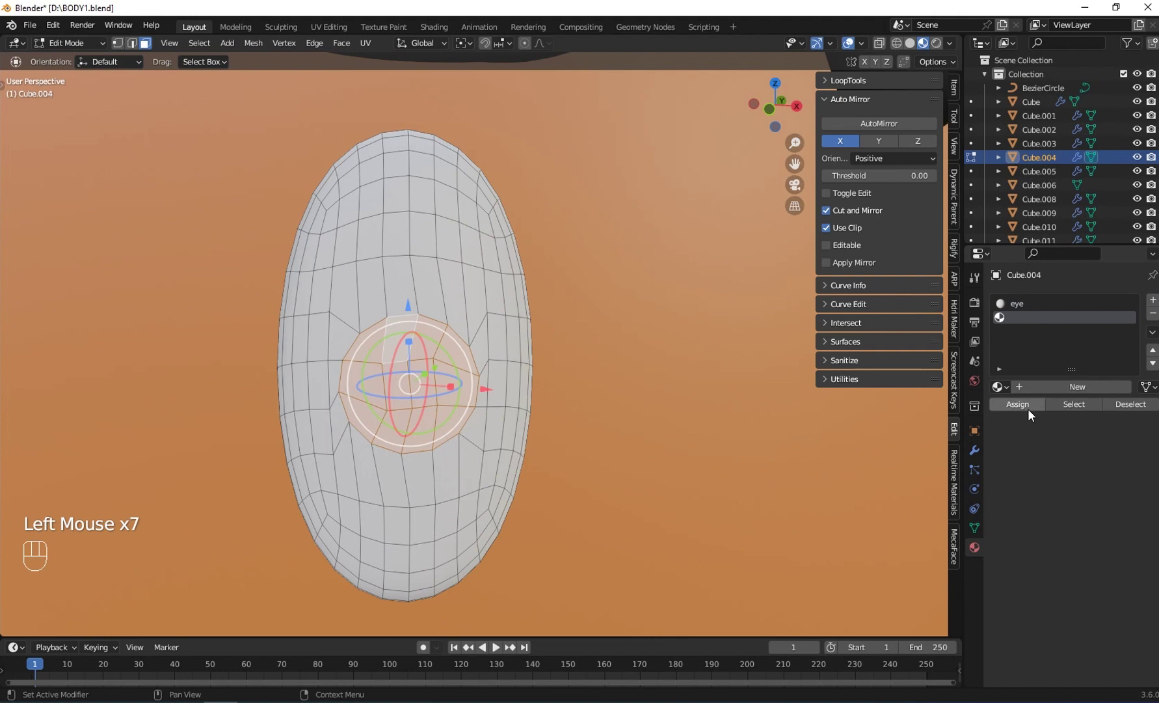
Create a black material named "puple" in the second slot, assign it to the pupil faces and leave Edit Mode
{"action": "left_click", "coordinate": [1077, 387]}
{"action": "double_click", "coordinate": [1039, 318]}
{"action": "type", "text": "puple"}
{"action": "key", "text": "Return"}
{"action": "left_click", "coordinate": [1017, 404]}
{"action": "left_click", "coordinate": [1104, 551]}
{"action": "left_click_drag", "start_coordinate": [1129, 429], "coordinate": [1129, 465]}
{"action": "key", "text": "Tab"}
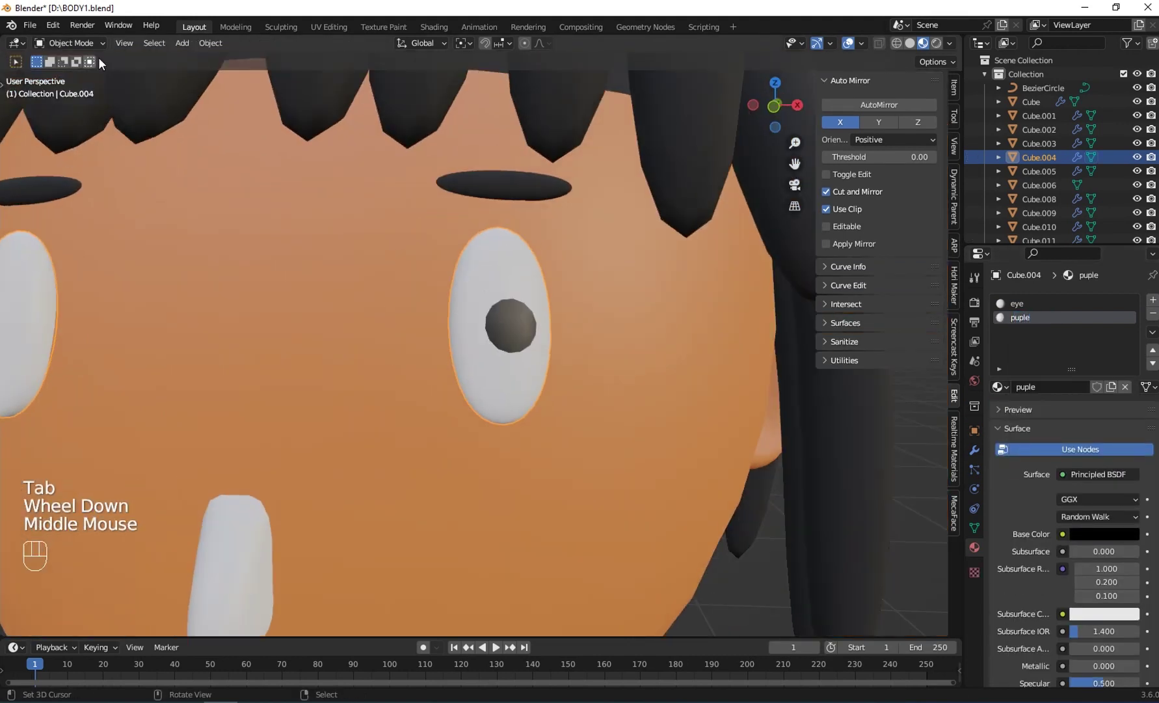
Lower the roughness of the "puple" material on the eyes
{"action": "left_click", "coordinate": [210, 43]}
{"action": "left_click_drag", "start_coordinate": [1104, 607], "coordinate": [1089, 606]}
{"action": "middle_click_drag", "start_coordinate": [624, 384], "coordinate": [528, 400]}
{"action": "scroll", "coordinate": [677, 397], "scroll_direction": "down", "scroll_amount": 3}
{"action": "scroll", "coordinate": [528, 400], "scroll_direction": "up", "scroll_amount": 5}
Nudge the pupil sideways in Edit Mode and switch the transform orientation to Local
{"action": "key", "text": "Tab"}
{"action": "left_click_drag", "start_coordinate": [576, 468], "coordinate": [561, 467]}
{"action": "middle_click_drag", "start_coordinate": [561, 468], "coordinate": [473, 482]}
{"action": "key", "text": "a"}
{"action": "left_click", "coordinate": [437, 48]}
{"action": "left_click", "coordinate": [424, 98]}
{"action": "middle_click_drag", "start_coordinate": [433, 343], "coordinate": [420, 397]}
{"action": "right_click", "coordinate": [419, 412]}
{"action": "key", "text": "Tab"}
Assign the existing "body" material to the nose
{"action": "scroll", "coordinate": [417, 414], "scroll_direction": "down", "scroll_amount": 2}
{"action": "right_click", "coordinate": [335, 439]}
{"action": "middle_click_drag", "start_coordinate": [336, 439], "coordinate": [346, 438]}
{"action": "right_click", "coordinate": [482, 462], "text": "shift"}
{"action": "right_click", "coordinate": [339, 437]}
{"action": "left_click", "coordinate": [1001, 359]}
{"action": "left_click", "coordinate": [875, 381]}
Create a new material for the mouth and set its base colour to red
{"action": "right_click", "coordinate": [393, 514]}
{"action": "middle_click_drag", "start_coordinate": [434, 433], "coordinate": [445, 433]}
{"action": "middle_click_drag", "start_coordinate": [445, 432], "coordinate": [457, 396], "text": "shift"}
{"action": "left_click", "coordinate": [1041, 360]}
{"action": "left_click", "coordinate": [1094, 506]}
{"action": "mouse_move", "coordinate": [1069, 392]}
{"action": "left_mouse_down"}
{"action": "mouse_move", "coordinate": [1068, 382]}
{"action": "mouse_move", "coordinate": [1067, 408]}
{"action": "left_mouse_up"}
{"action": "left_click_drag", "start_coordinate": [1129, 316], "coordinate": [1129, 307]}
Add a new material to the T-shirt and pick an initial base colour for it
{"action": "scroll", "coordinate": [417, 365], "scroll_direction": "down", "scroll_amount": 4}
{"action": "middle_click_drag", "start_coordinate": [426, 374], "coordinate": [449, 280]}
{"action": "right_click", "coordinate": [455, 287]}
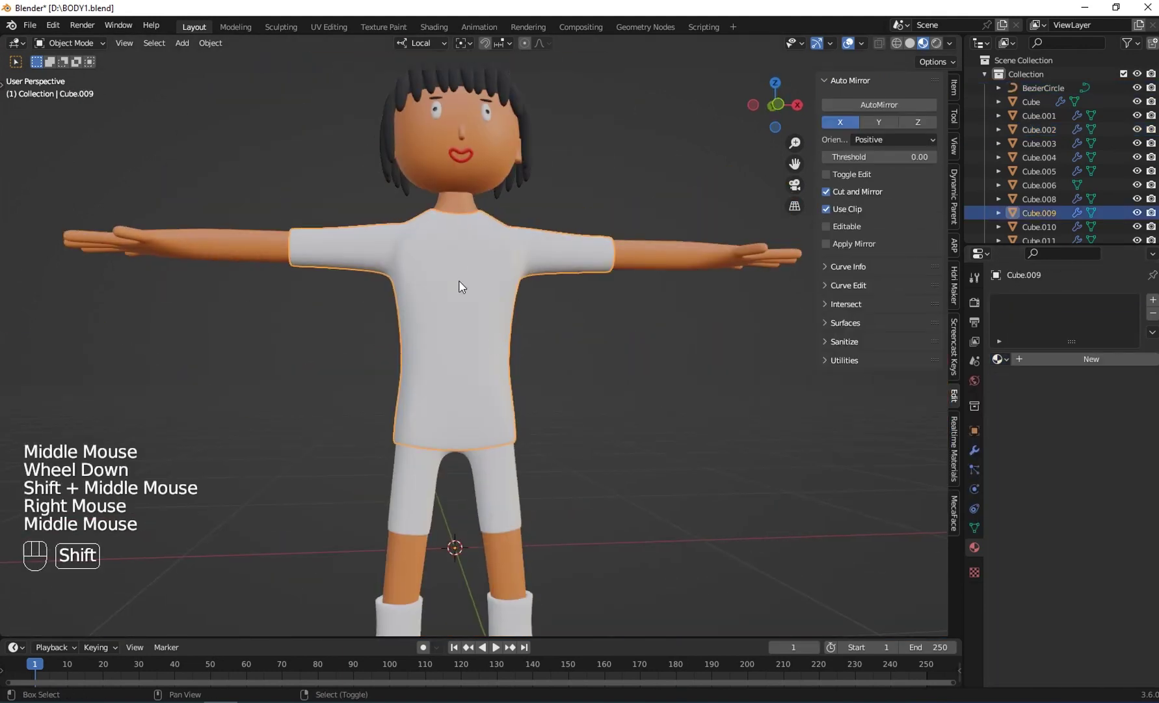
{"action": "scroll", "coordinate": [461, 287], "scroll_direction": "up", "scroll_amount": 2}
{"action": "left_click", "coordinate": [1061, 360]}
{"action": "left_click", "coordinate": [1083, 507]}
{"action": "left_click_drag", "start_coordinate": [1072, 351], "coordinate": [1094, 352]}
Reposition several vertices of the T-shirt mesh to refine its shape around the body, and leave Edit Mode
{"action": "scroll", "coordinate": [544, 344], "scroll_direction": "up", "scroll_amount": 4}
{"action": "scroll", "coordinate": [455, 352], "scroll_direction": "up", "scroll_amount": 2}
{"action": "middle_click_drag", "start_coordinate": [543, 343], "coordinate": [456, 345]}
{"action": "key", "text": "Tab"}
{"action": "scroll", "coordinate": [445, 325], "scroll_direction": "up", "scroll_amount": 2}
{"action": "right_click", "coordinate": [446, 319]}
{"action": "key", "text": "g"}
{"action": "right_click", "coordinate": [355, 340]}
{"action": "key", "text": "g"}
{"action": "right_click", "coordinate": [185, 345]}
{"action": "middle_click_drag", "start_coordinate": [260, 364], "coordinate": [384, 410]}
{"action": "key", "text": "g"}
{"action": "right_click", "coordinate": [511, 356]}
{"action": "key", "text": "g"}
{"action": "middle_click_drag", "start_coordinate": [507, 358], "coordinate": [438, 355]}
{"action": "key", "text": "Tab"}
Change the T-shirt material's base colour to pink
{"action": "scroll", "coordinate": [438, 355], "scroll_direction": "up", "scroll_amount": 1}
{"action": "left_click", "coordinate": [1092, 506]}
{"action": "mouse_move", "coordinate": [1075, 379]}
{"action": "left_mouse_down"}
{"action": "mouse_move", "coordinate": [1075, 339]}
{"action": "mouse_move", "coordinate": [1091, 373]}
{"action": "mouse_move", "coordinate": [1062, 394]}
{"action": "left_mouse_up"}
Create a new material for the shorts and give it an orange-red base colour
{"action": "right_click", "coordinate": [420, 517]}
{"action": "left_click", "coordinate": [1093, 360]}
{"action": "left_click", "coordinate": [1093, 506]}
{"action": "scroll", "coordinate": [521, 390], "scroll_direction": "down", "scroll_amount": 1}
Set the T-shirt material's roughness to 0.853 and lower its specular value
{"action": "middle_click_drag", "start_coordinate": [521, 391], "coordinate": [541, 345]}
{"action": "right_click", "coordinate": [455, 423]}
{"action": "right_click", "coordinate": [455, 423]}
{"action": "scroll", "coordinate": [1094, 586], "scroll_direction": "down", "scroll_amount": 2}
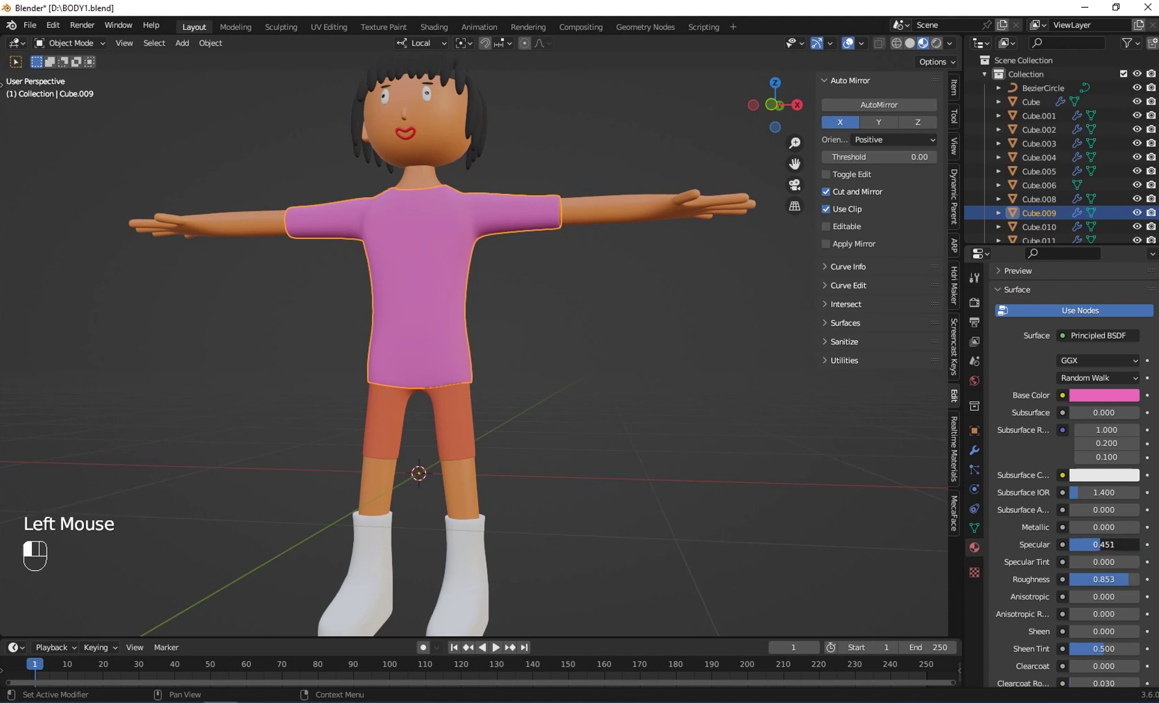
{"action": "left_click_drag", "start_coordinate": [1101, 545], "coordinate": [1089, 545]}
Create a new material for the boots and open their mesh in Edit Mode
{"action": "middle_click_drag", "start_coordinate": [237, 358], "coordinate": [262, 355]}
{"action": "scroll", "coordinate": [391, 417], "scroll_direction": "down", "scroll_amount": 2}
{"action": "right_click", "coordinate": [499, 510]}
{"action": "left_click", "coordinate": [1077, 360]}
{"action": "left_click", "coordinate": [1083, 506]}
{"action": "middle_click_drag", "start_coordinate": [495, 514], "coordinate": [485, 384], "text": "shift"}
{"action": "key", "text": "Tab"}
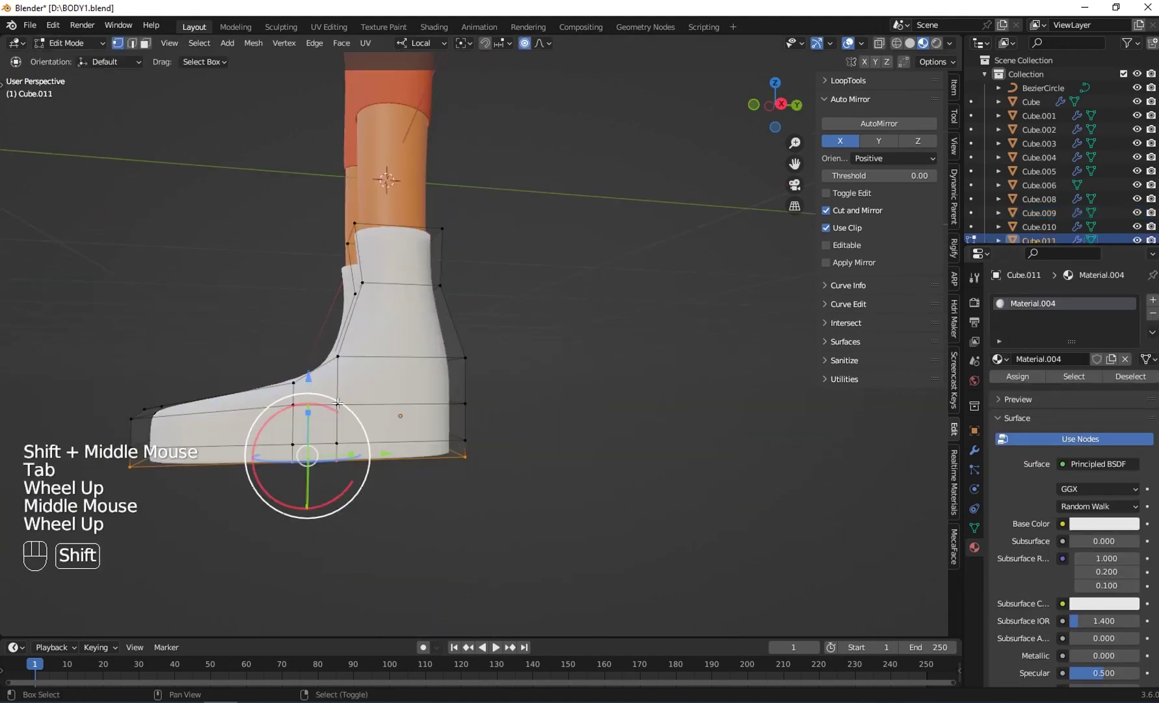
Select the face loop around the boot's sole and rename the boot material to "snik"
{"action": "middle_click_drag", "start_coordinate": [337, 403], "coordinate": [402, 313], "text": "shift"}
{"action": "left_click", "coordinate": [145, 43]}
{"action": "scroll", "coordinate": [293, 325], "scroll_direction": "up", "scroll_amount": 3}
{"action": "middle_click_drag", "start_coordinate": [274, 332], "coordinate": [358, 319], "text": "shift"}
{"action": "right_click", "coordinate": [89, 339], "text": "alt"}
{"action": "type", "text": "k"}
{"action": "key", "text": "Return"}
Add a second slot with a new dark teal material on the boots and assign it to the selected sole faces
{"action": "left_click", "coordinate": [1153, 300]}
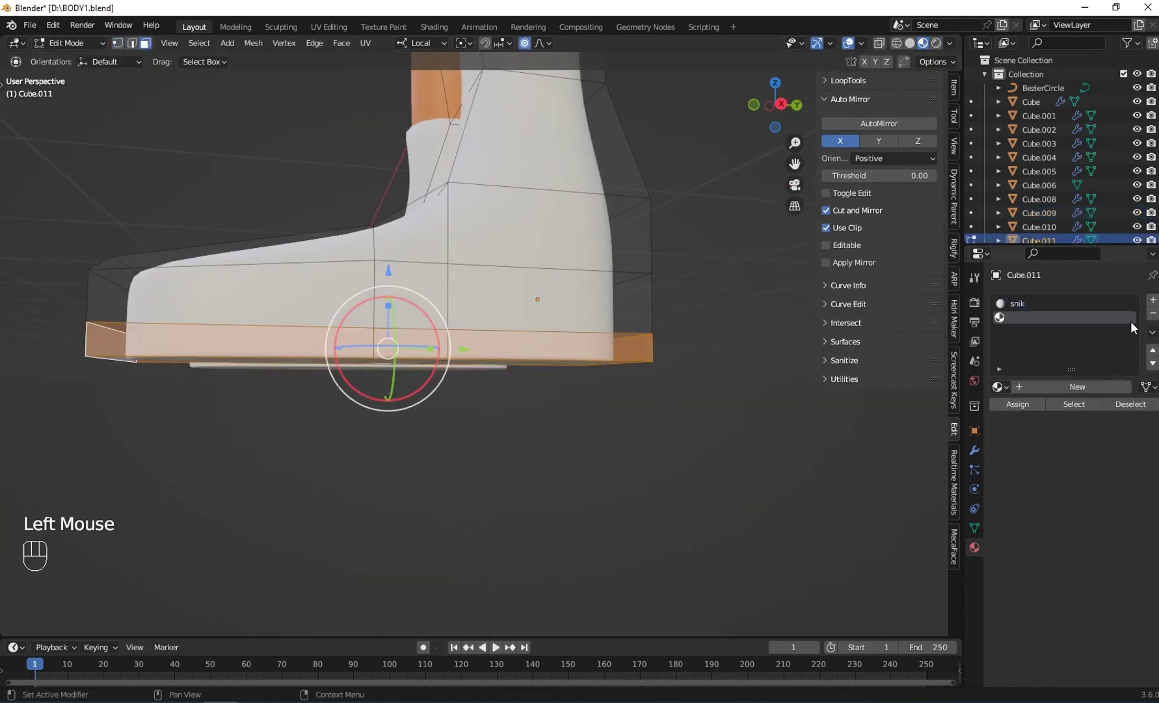
{"action": "left_click", "coordinate": [1080, 387]}
{"action": "left_click", "coordinate": [1019, 405]}
{"action": "left_click", "coordinate": [1104, 551]}
{"action": "left_click_drag", "start_coordinate": [1130, 430], "coordinate": [1130, 446]}
{"action": "key", "text": "Tab"}
Select the face loops around the boot's upper cuff and assign the dark teal material to them
{"action": "key", "text": "Tab"}
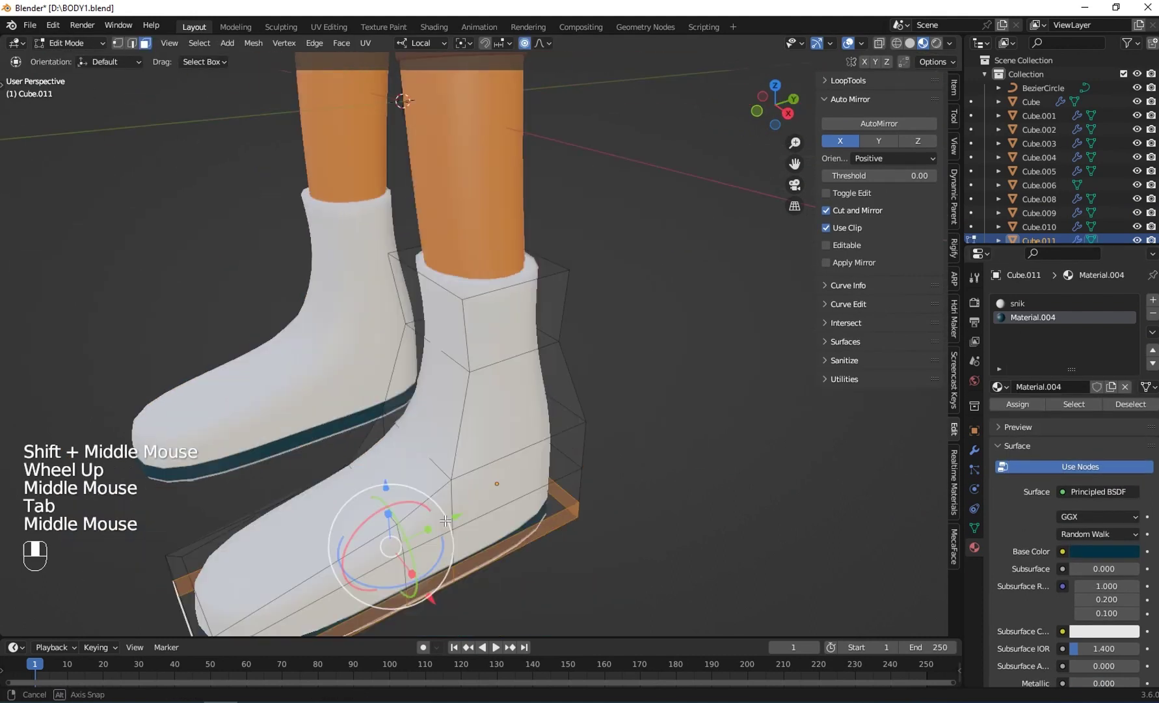
{"action": "right_click", "coordinate": [456, 287]}
{"action": "right_click", "coordinate": [449, 283], "text": "alt"}
{"action": "right_click", "coordinate": [507, 319], "text": "alt+shift"}
{"action": "left_click", "coordinate": [1065, 317]}
{"action": "left_click", "coordinate": [1018, 404]}
{"action": "key", "text": "Tab"}
{"action": "middle_click_drag", "start_coordinate": [521, 364], "coordinate": [635, 388]}
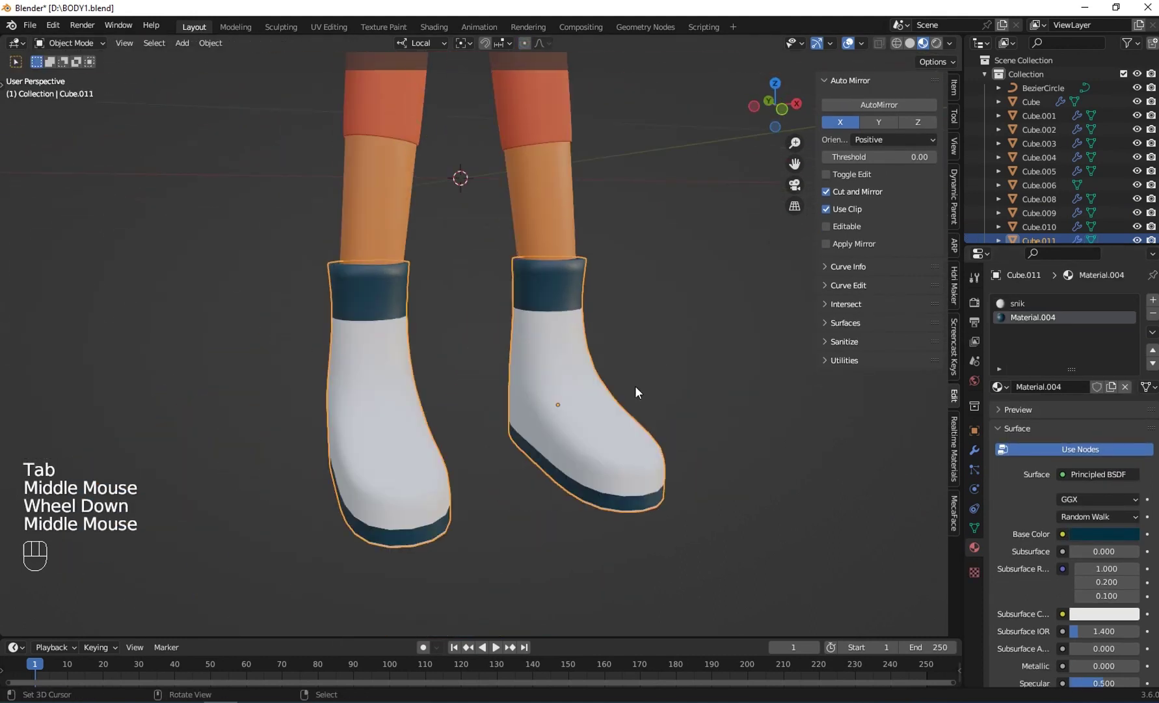
Leave the boot mesh's Edit Mode, select the T-shirt and save the file
{"action": "key", "text": "Tab"}
{"action": "right_click", "coordinate": [492, 268]}
{"action": "key", "text": "Tab"}
{"action": "scroll", "coordinate": [467, 341], "scroll_direction": "down", "scroll_amount": 5}
{"action": "right_click", "coordinate": [470, 273]}
{"action": "key", "text": "ctrl+s"}
{"action": "middle_click_drag", "start_coordinate": [467, 341], "coordinate": [407, 338]}
{"action": "scroll", "coordinate": [390, 422], "scroll_direction": "up", "scroll_amount": 4}
{"action": "middle_click_drag", "start_coordinate": [407, 338], "coordinate": [416, 384], "text": "shift"}
{"action": "key", "text": "ctrl+s"}
{"action": "middle_click_drag", "start_coordinate": [465, 482], "coordinate": [488, 426], "text": "shift"}
{"action": "scroll", "coordinate": [474, 416], "scroll_direction": "up", "scroll_amount": 2}
Adjust the boots' teal trim colour and give the "snik" material a dark purple base colour with 0.775 roughness
{"action": "right_click", "coordinate": [477, 535]}
{"action": "left_click", "coordinate": [1116, 533]}
{"action": "left_click", "coordinate": [1081, 356]}
{"action": "left_click", "coordinate": [1091, 393]}
{"action": "left_click", "coordinate": [1098, 534]}
{"action": "left_click", "coordinate": [1128, 407]}
{"action": "scroll", "coordinate": [1094, 641], "scroll_direction": "down", "scroll_amount": 3}
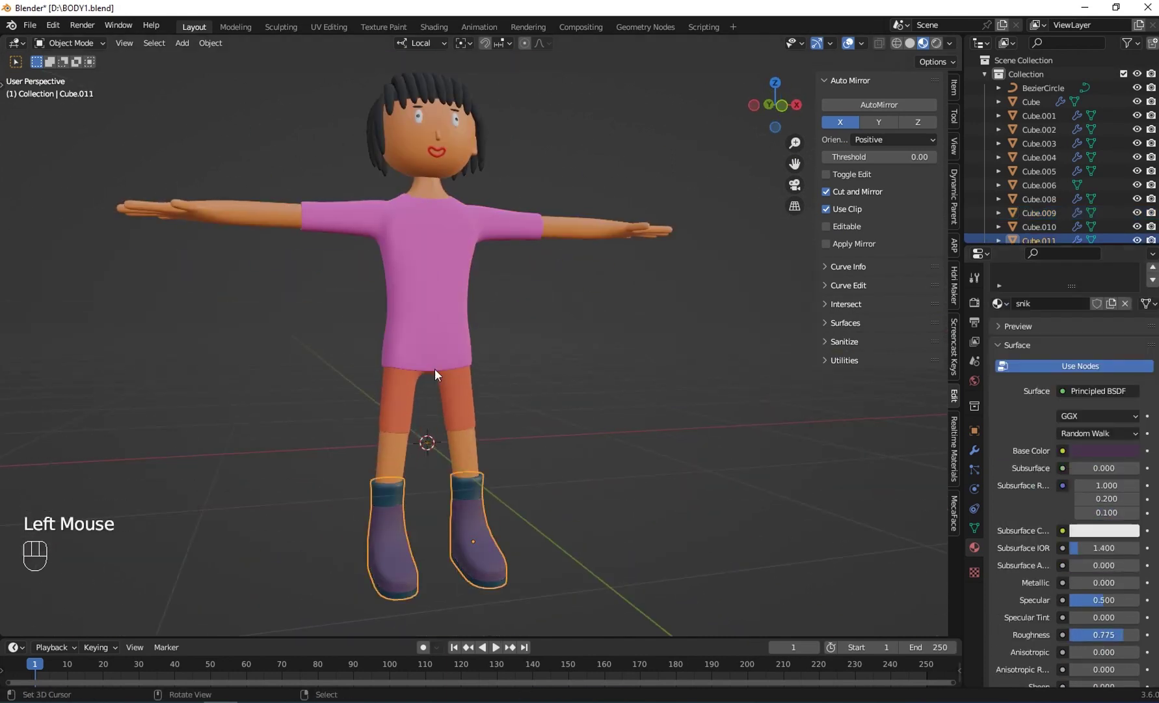
Change the T-shirt material's base colour to a deeper purple and save the file
{"action": "right_click", "coordinate": [435, 339]}
{"action": "left_click", "coordinate": [1102, 423]}
{"action": "left_click", "coordinate": [1129, 280]}
{"action": "scroll", "coordinate": [439, 462], "scroll_direction": "down", "scroll_amount": 3}
{"action": "key", "text": "ctrl+s"}
Select all the character's parts, switch to Global orientation and move them up along Z until the boots stand at the origin
{"action": "scroll", "coordinate": [442, 423], "scroll_direction": "up", "scroll_amount": 2}
{"action": "key", "text": "a"}
{"action": "key", "text": "g"}
{"action": "left_click", "coordinate": [422, 43]}
{"action": "left_click", "coordinate": [425, 87]}
{"action": "key", "text": "g"}
{"action": "key", "text": "z"}
{"action": "left_click", "coordinate": [443, 250]}
{"action": "scroll", "coordinate": [446, 273], "scroll_direction": "up", "scroll_amount": 2}
{"action": "mouse_move", "coordinate": [446, 273]}
{"action": "middle_mouse_down"}
{"action": "mouse_move", "coordinate": [453, 303]}
{"action": "mouse_move", "coordinate": [449, 254]}
{"action": "middle_mouse_up"}
{"action": "key", "text": "g"}
{"action": "key", "text": "z"}
{"action": "scroll", "coordinate": [453, 280], "scroll_direction": "down", "scroll_amount": 2}
{"action": "right_click", "coordinate": [448, 247]}
Add a plane under the character, scale it into a large floor and extrude its rear edge upward as a back wall
{"action": "scroll", "coordinate": [450, 332], "scroll_direction": "up", "scroll_amount": 3}
{"action": "middle_click_drag", "start_coordinate": [447, 260], "coordinate": [540, 293], "text": "shift"}
{"action": "scroll", "coordinate": [469, 313], "scroll_direction": "up", "scroll_amount": 3}
{"action": "scroll", "coordinate": [449, 280], "scroll_direction": "down", "scroll_amount": 4}
{"action": "key", "text": "shift+a"}
{"action": "key", "text": "s"}
{"action": "key", "text": "Tab"}
{"action": "right_click", "coordinate": [264, 397]}
{"action": "key", "text": "e"}
{"action": "key", "text": "g"}
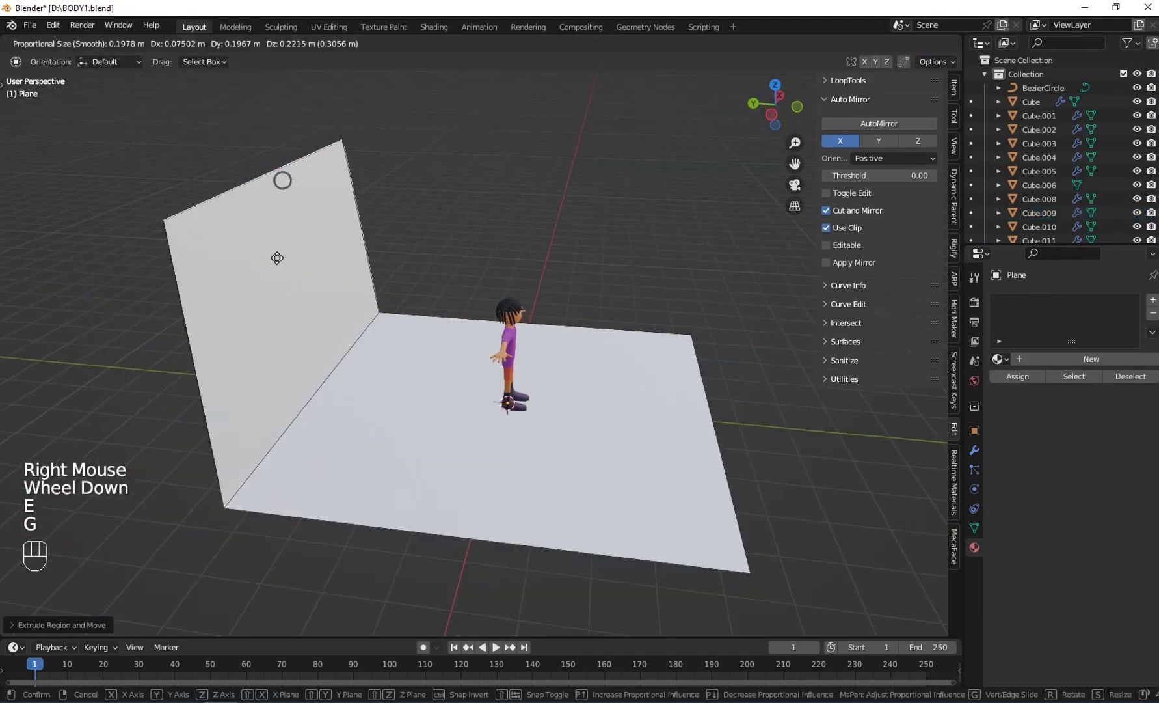
{"action": "left_click", "coordinate": [280, 215]}
Bevel the edge where the floor meets the back wall into a smooth curve, and leave Edit Mode
{"action": "right_click", "coordinate": [326, 377]}
{"action": "key", "text": "ctrl+b"}
{"action": "left_click", "coordinate": [474, 402]}
{"action": "key", "text": "Tab"}
{"action": "middle_click_drag", "start_coordinate": [396, 287], "coordinate": [274, 263]}
Reshape the backdrop mesh by moving its wall and pulling both side edges outward to widen it
{"action": "key", "text": "Tab"}
{"action": "right_click", "coordinate": [489, 218]}
{"action": "key", "text": "g"}
{"action": "left_click", "coordinate": [446, 219]}
{"action": "right_click", "coordinate": [251, 364], "text": "alt"}
{"action": "left_click_drag", "start_coordinate": [332, 268], "coordinate": [229, 269]}
{"action": "right_click", "coordinate": [593, 361], "text": "alt"}
{"action": "left_click_drag", "start_coordinate": [689, 274], "coordinate": [774, 276]}
{"action": "key", "text": "Tab"}
{"action": "scroll", "coordinate": [441, 330], "scroll_direction": "up", "scroll_amount": 2}
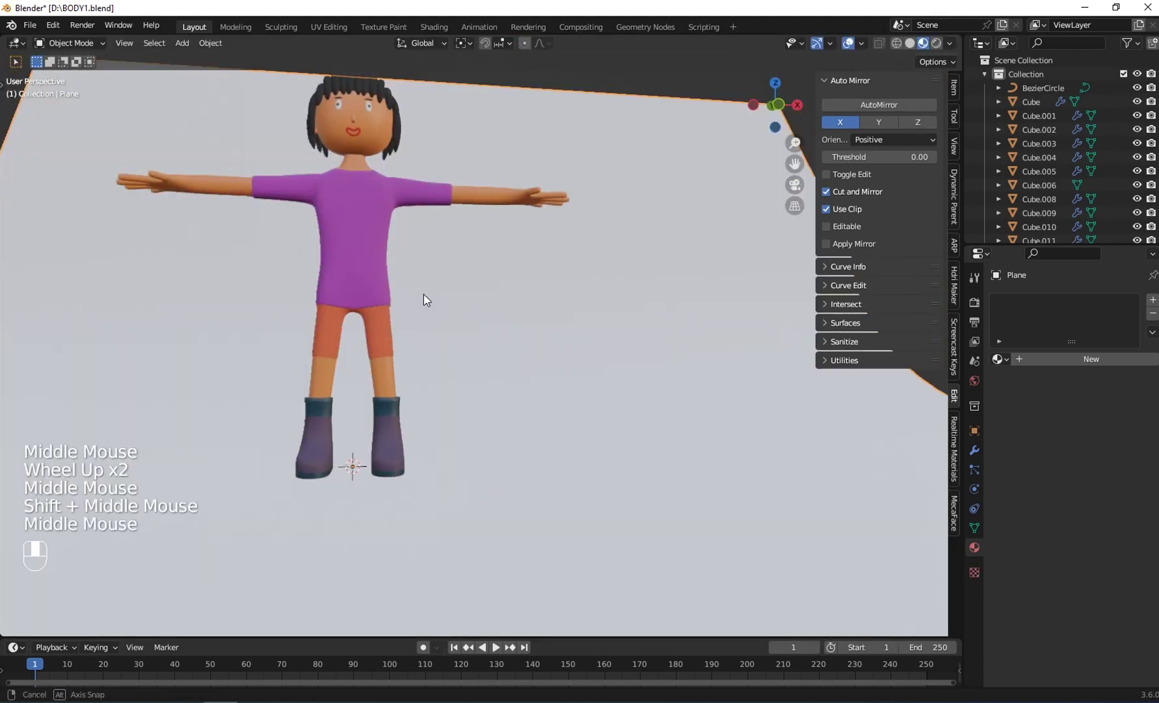
Add a camera in front of the character, clear its rotation, rotate it 90° about X and reposition it
{"action": "scroll", "coordinate": [424, 296], "scroll_direction": "down", "scroll_amount": 4}
{"action": "middle_click_drag", "start_coordinate": [425, 296], "coordinate": [482, 338]}
{"action": "left_click", "coordinate": [538, 434]}
{"action": "key", "text": "shift+a"}
{"action": "key", "text": "alt+r"}
{"action": "middle_click_drag", "start_coordinate": [546, 391], "coordinate": [594, 333]}
{"action": "key", "text": "r"}
{"action": "key", "text": "x"}
{"action": "key", "text": "9"}
{"action": "key", "text": "0"}
{"action": "key", "text": "Return"}
{"action": "key", "text": "g"}
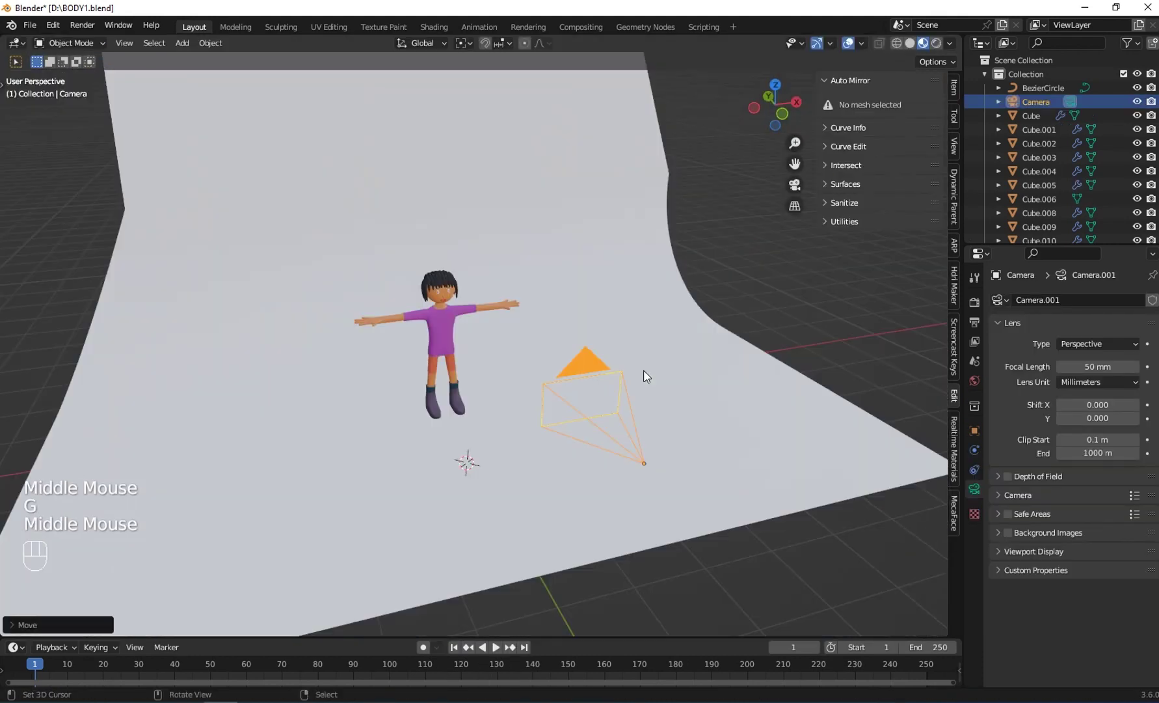
Split off a second viewport showing the camera view, reposition the camera and set its focal length to 57 mm
{"action": "left_click_drag", "start_coordinate": [2, 37], "coordinate": [395, 46]}
{"action": "left_click", "coordinate": [387, 87]}
{"action": "key", "text": "KP_0"}
{"action": "mouse_move", "coordinate": [624, 391]}
{"action": "middle_mouse_down"}
{"action": "mouse_move", "coordinate": [615, 436]}
{"action": "mouse_move", "coordinate": [641, 384]}
{"action": "middle_mouse_up"}
{"action": "key", "text": "g"}
{"action": "left_click", "coordinate": [657, 390]}
{"action": "left_click_drag", "start_coordinate": [1093, 366], "coordinate": [1106, 366]}
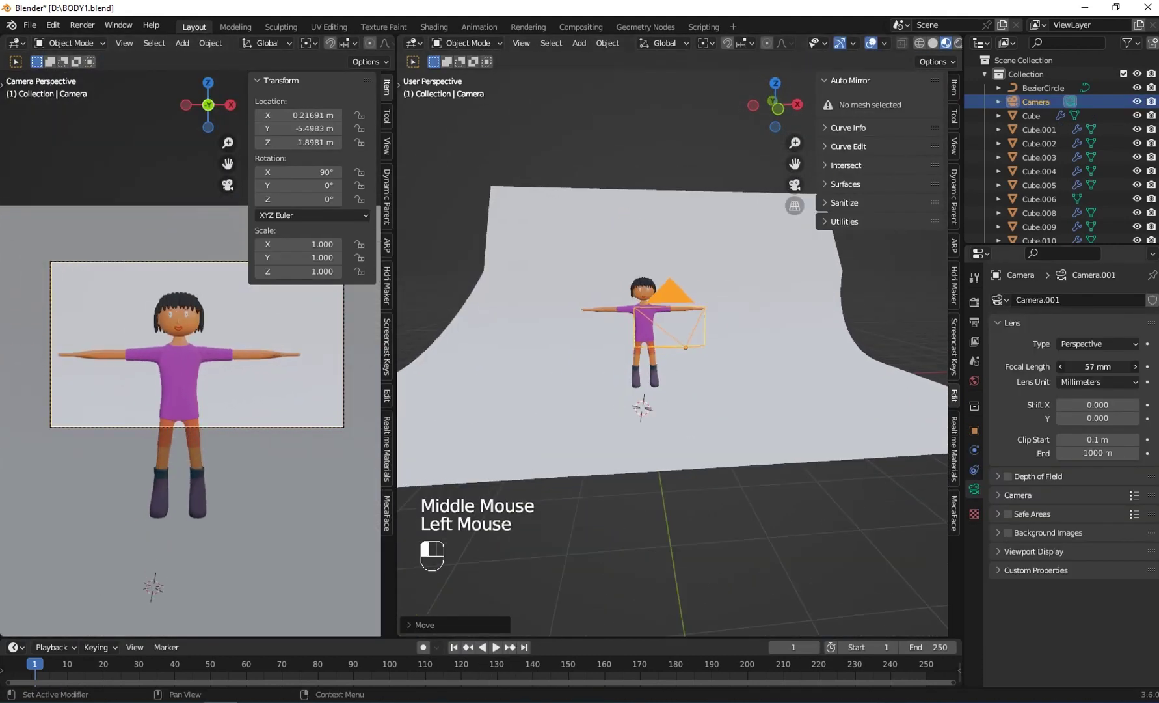
Move the camera back and lower so the whole character fits inside the frame
{"action": "key", "text": "g"}
{"action": "middle_click_drag", "start_coordinate": [657, 371], "coordinate": [748, 426]}
{"action": "right_click", "coordinate": [756, 430]}
{"action": "right_click", "coordinate": [827, 379]}
{"action": "scroll", "coordinate": [821, 386], "scroll_direction": "down", "scroll_amount": 3}
{"action": "key", "text": "g"}
{"action": "key", "text": "g"}
{"action": "middle_click_drag", "start_coordinate": [812, 401], "coordinate": [715, 403]}
{"action": "left_click", "coordinate": [728, 415]}
{"action": "key", "text": "g"}
{"action": "left_click", "coordinate": [711, 410]}
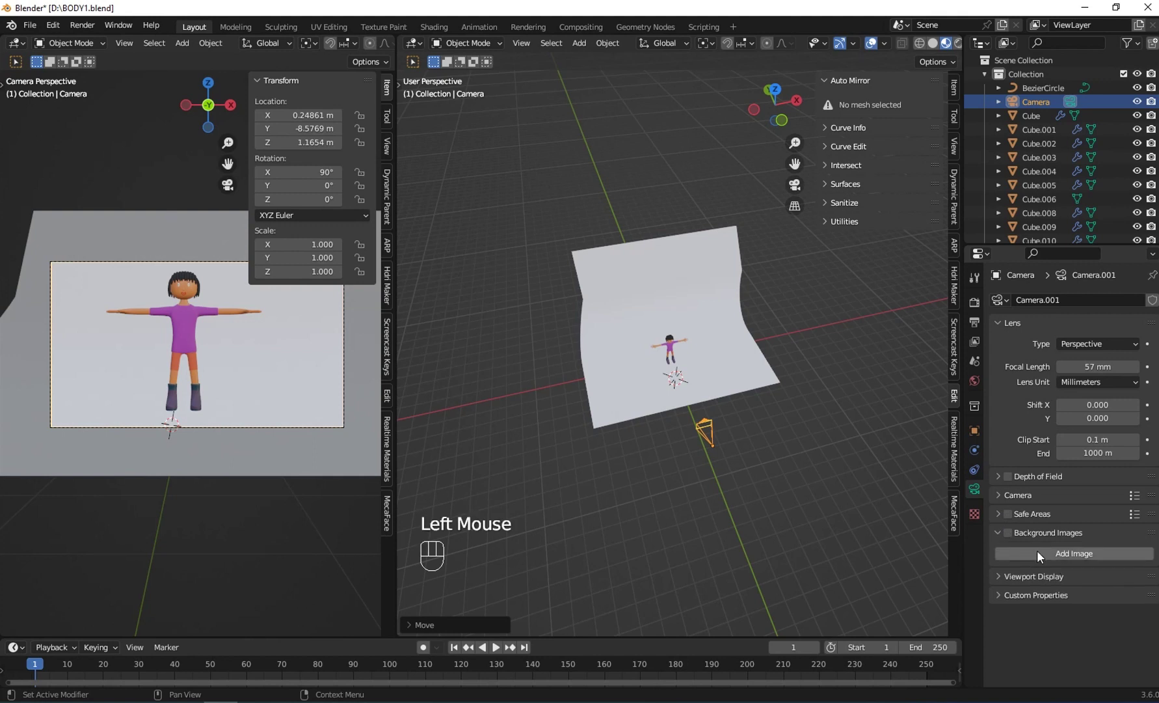
Set the camera's passepartout to 1.000, widen the camera viewport and hide its sidebar
{"action": "left_click", "coordinate": [1033, 576]}
{"action": "left_click_drag", "start_coordinate": [1093, 677], "coordinate": [1139, 677]}
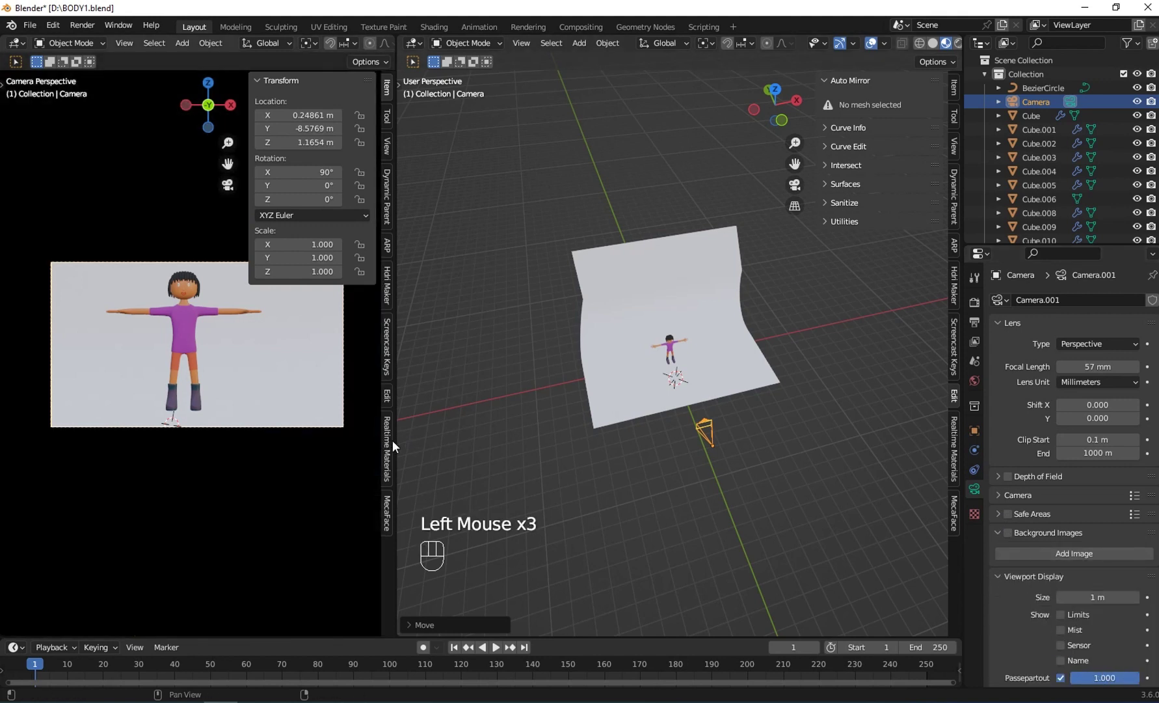
{"action": "left_click_drag", "start_coordinate": [414, 439], "coordinate": [585, 448]}
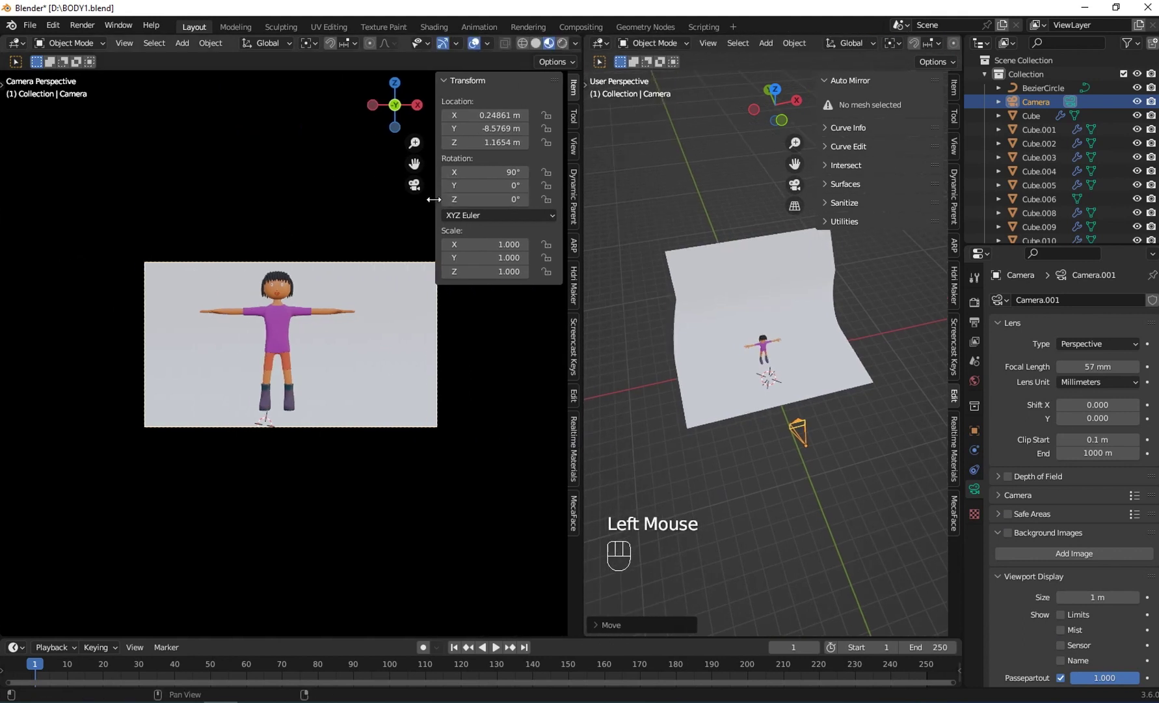
{"action": "left_click_drag", "start_coordinate": [432, 202], "coordinate": [611, 199]}
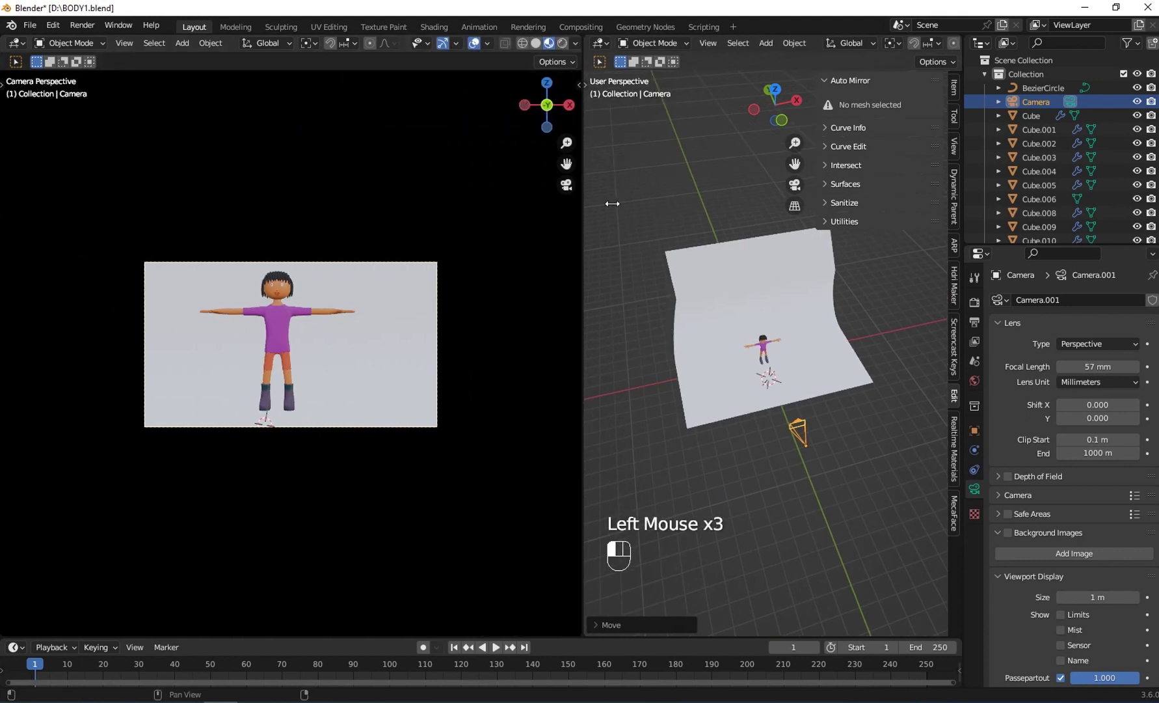
{"action": "scroll", "coordinate": [357, 282], "scroll_direction": "up", "scroll_amount": 2}
{"action": "scroll", "coordinate": [356, 281], "scroll_direction": "up", "scroll_amount": 1}
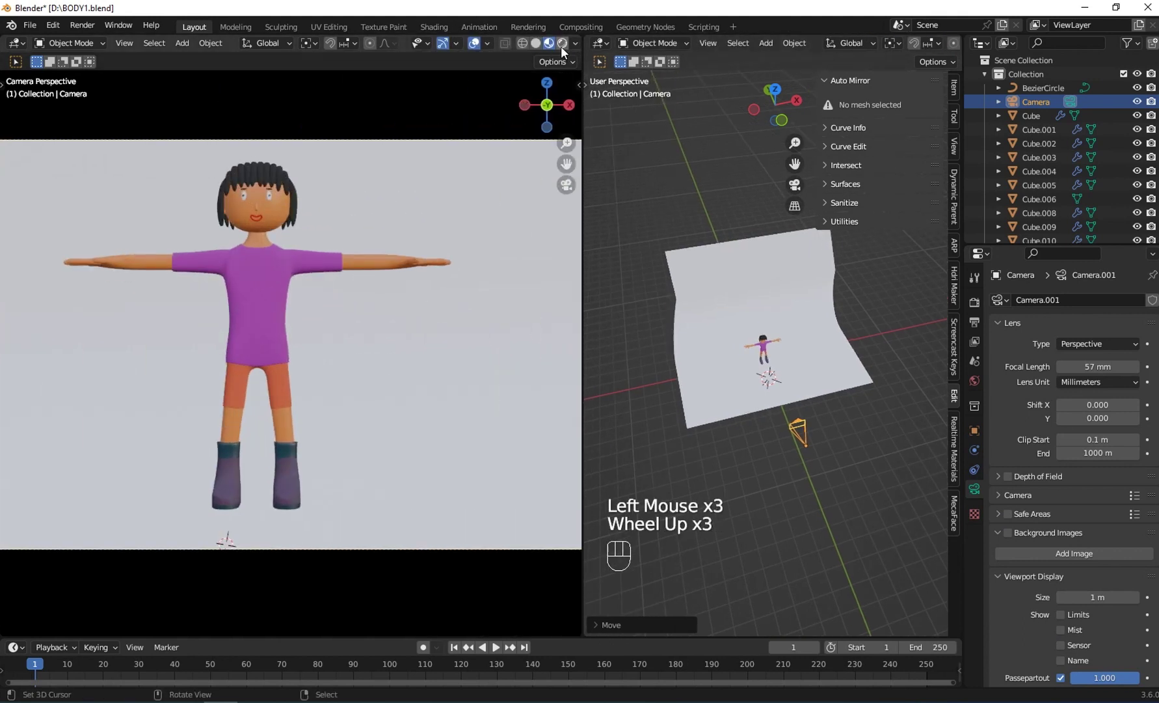
Try the rendered preview with a summer HDRI environment from HDRi Maker's Abandoned category, and undo it
{"action": "left_click", "coordinate": [561, 44]}
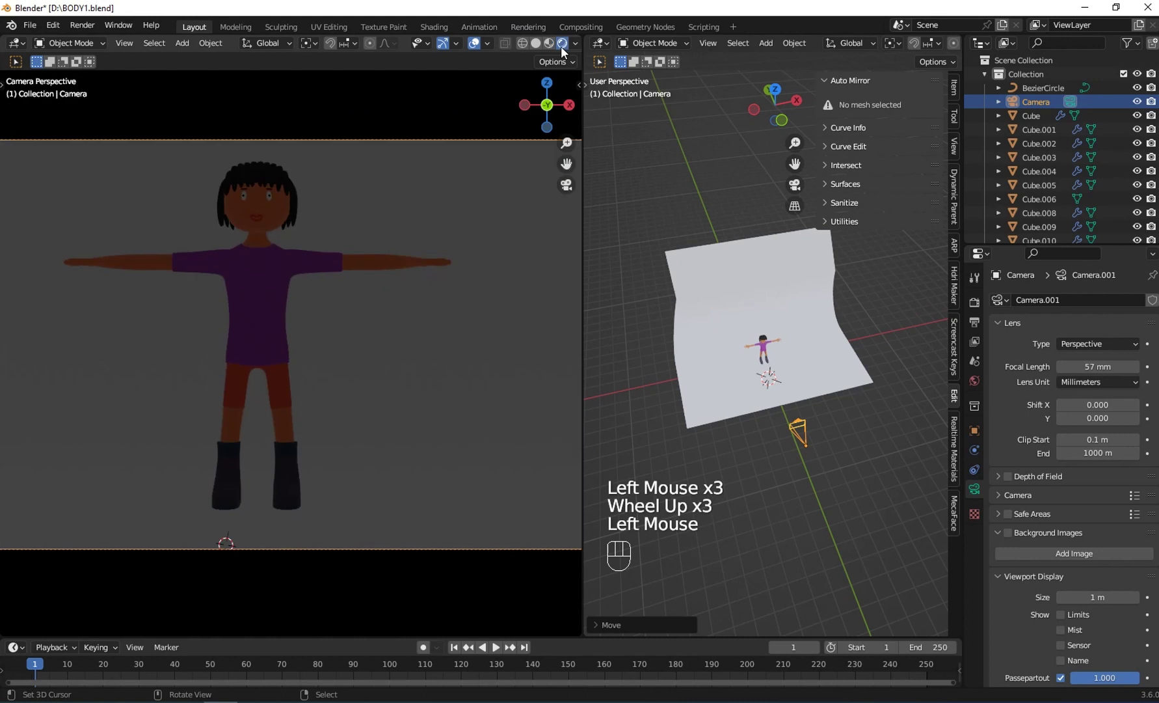
{"action": "left_click", "coordinate": [954, 287]}
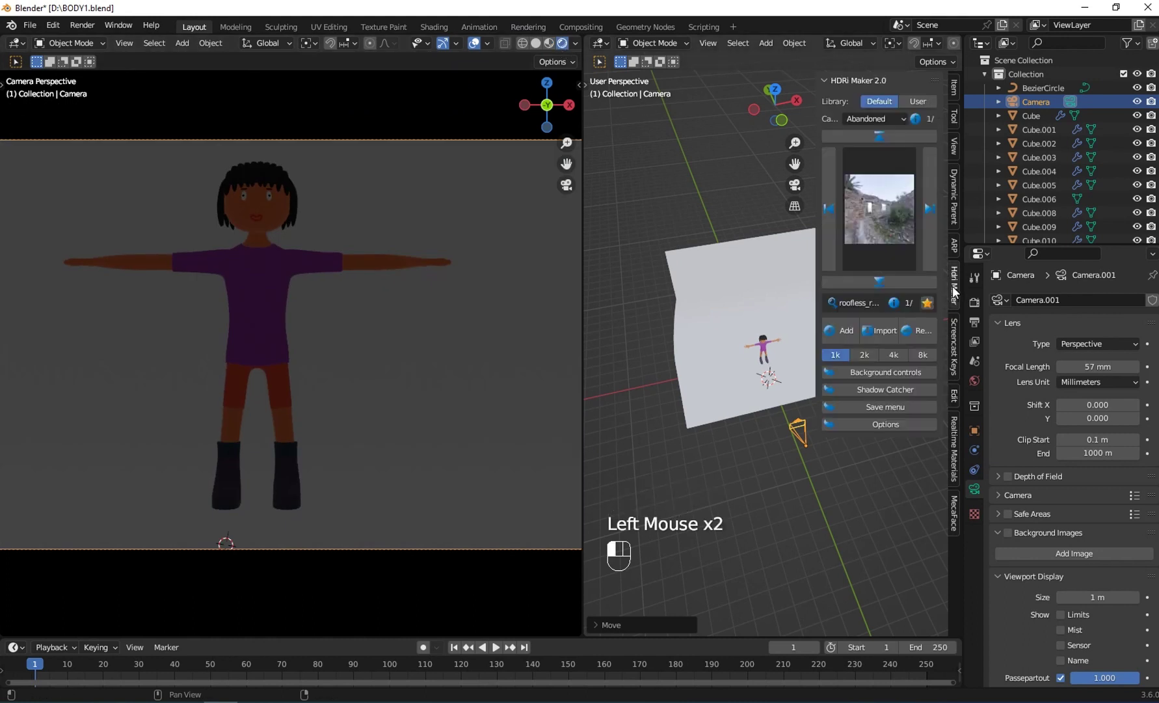
{"action": "double_click", "coordinate": [924, 218]}
{"action": "left_click", "coordinate": [842, 330]}
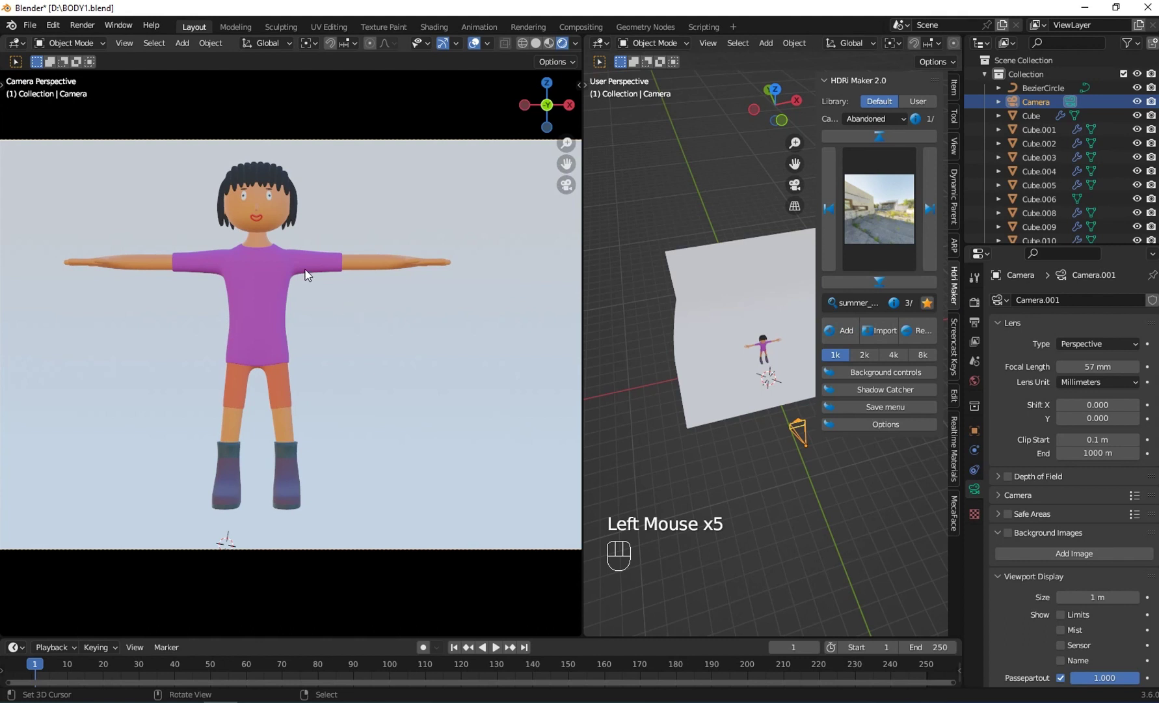
{"action": "scroll", "coordinate": [307, 268], "scroll_direction": "up", "scroll_amount": 3}
{"action": "scroll", "coordinate": [306, 264], "scroll_direction": "down", "scroll_amount": 2}
{"action": "key", "text": "ctrl+z"}
Set the camera's passepartout opacity to 1.000 and save the file
{"action": "middle_click_drag", "start_coordinate": [688, 341], "coordinate": [650, 350], "text": "shift"}
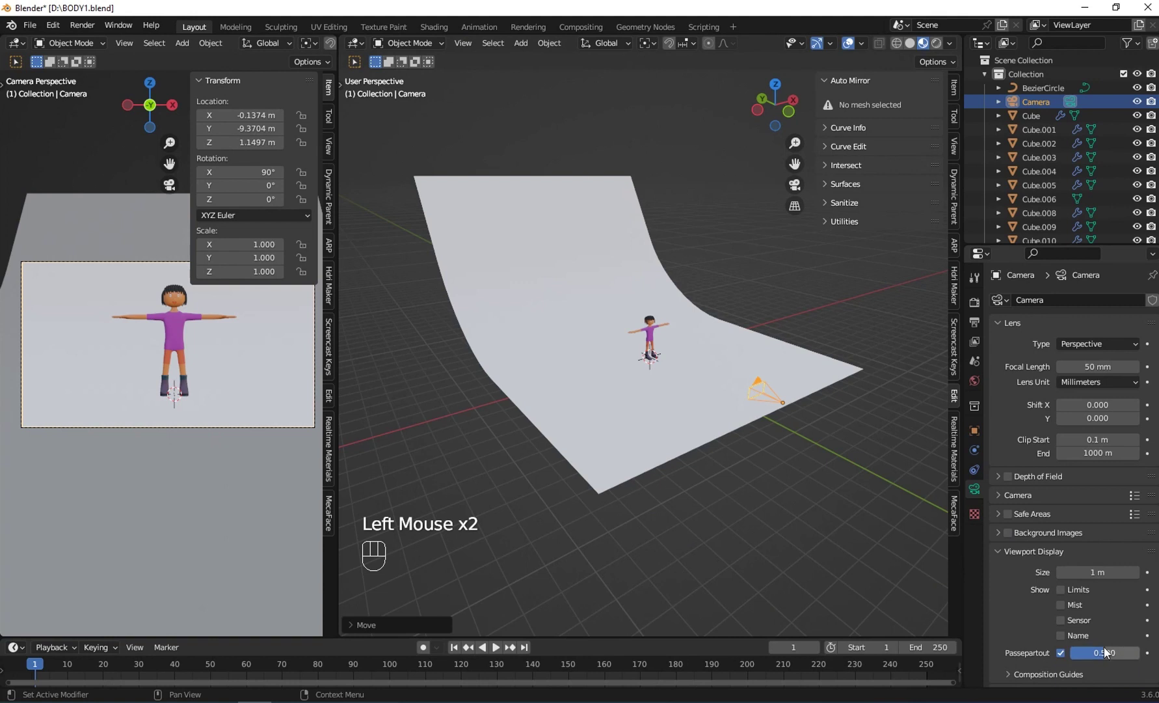
{"action": "key", "text": "ctrl+s"}
{"action": "scroll", "coordinate": [236, 369], "scroll_direction": "up", "scroll_amount": 4}
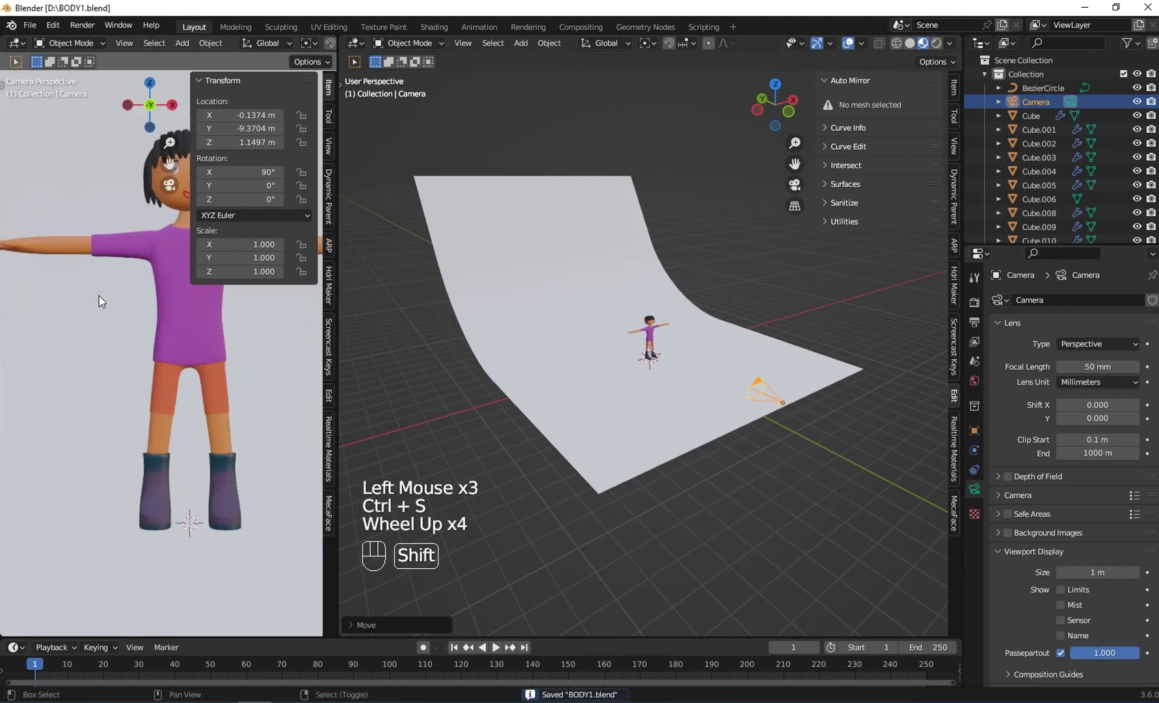
{"action": "middle_click_drag", "start_coordinate": [205, 338], "coordinate": [218, 495], "text": "shift"}
{"action": "mouse_move", "coordinate": [1092, 366]}
{"action": "left_mouse_down"}
{"action": "mouse_move", "coordinate": [1112, 365]}
{"action": "mouse_move", "coordinate": [1067, 365]}
{"action": "mouse_move", "coordinate": [1092, 365]}
{"action": "left_mouse_up"}
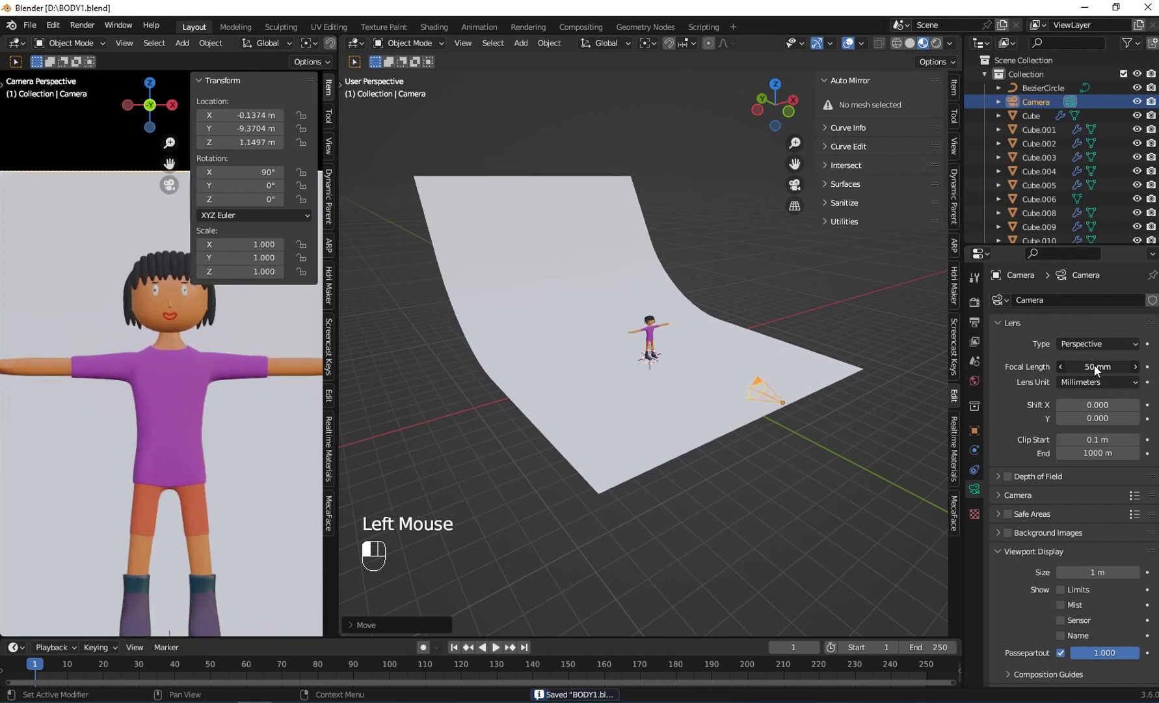
{"action": "scroll", "coordinate": [651, 364], "scroll_direction": "up", "scroll_amount": 1}
{"action": "scroll", "coordinate": [272, 331], "scroll_direction": "down", "scroll_amount": 2}
{"action": "middle_click_drag", "start_coordinate": [205, 364], "coordinate": [212, 403], "text": "shift"}
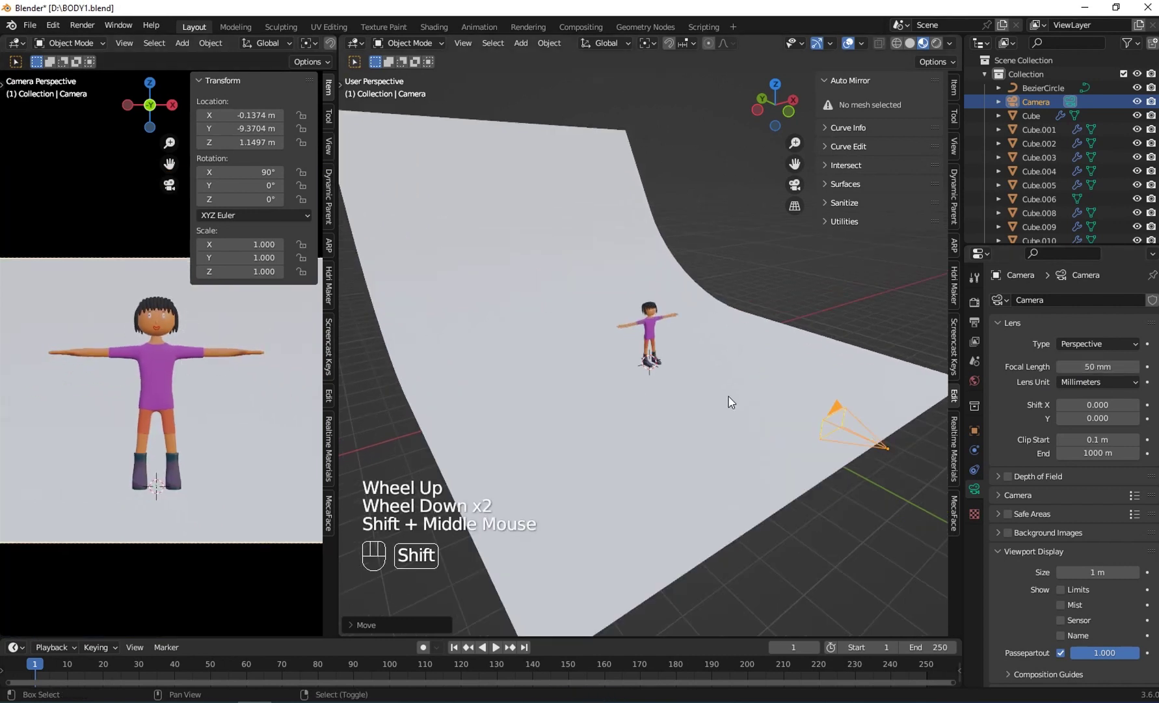
{"action": "scroll", "coordinate": [729, 396], "scroll_direction": "up", "scroll_amount": 1}
{"action": "middle_click_drag", "start_coordinate": [728, 395], "coordinate": [625, 384]}
{"action": "key", "text": "ctrl+s"}
Set the render engine to Cycles with GPU Compute and switch the camera viewport to rendered shading
{"action": "scroll", "coordinate": [292, 43], "scroll_direction": "down", "scroll_amount": 3}
{"action": "left_click", "coordinate": [974, 302]}
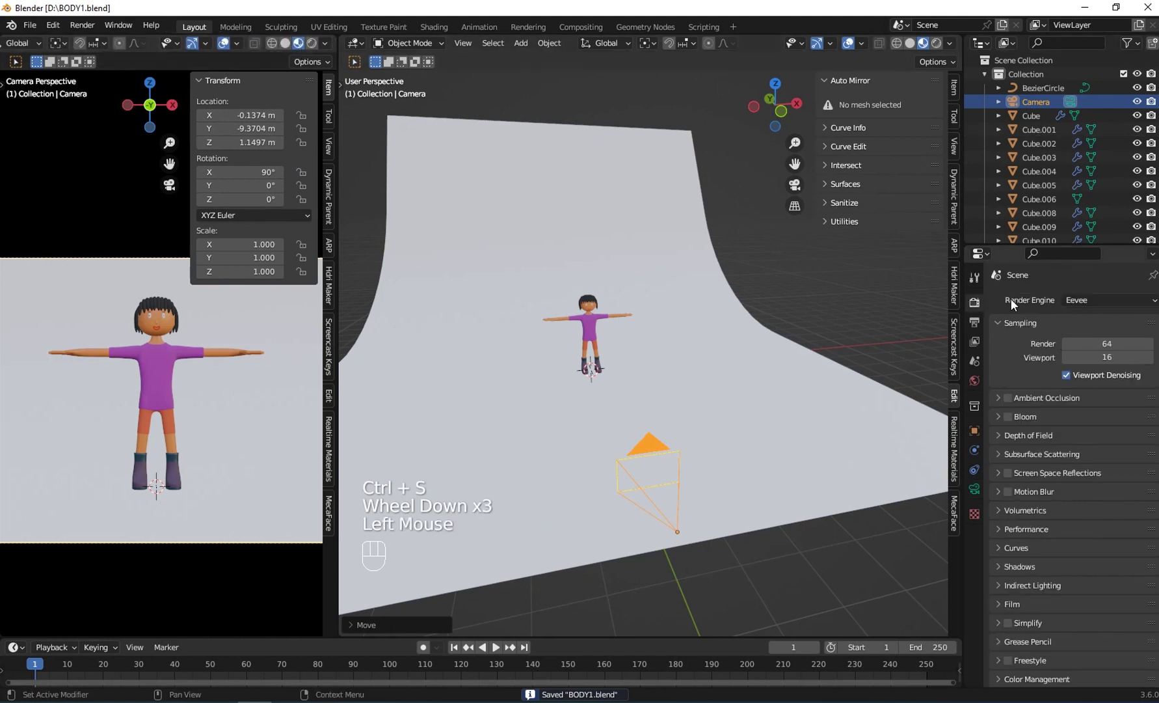
{"action": "left_click", "coordinate": [1099, 346]}
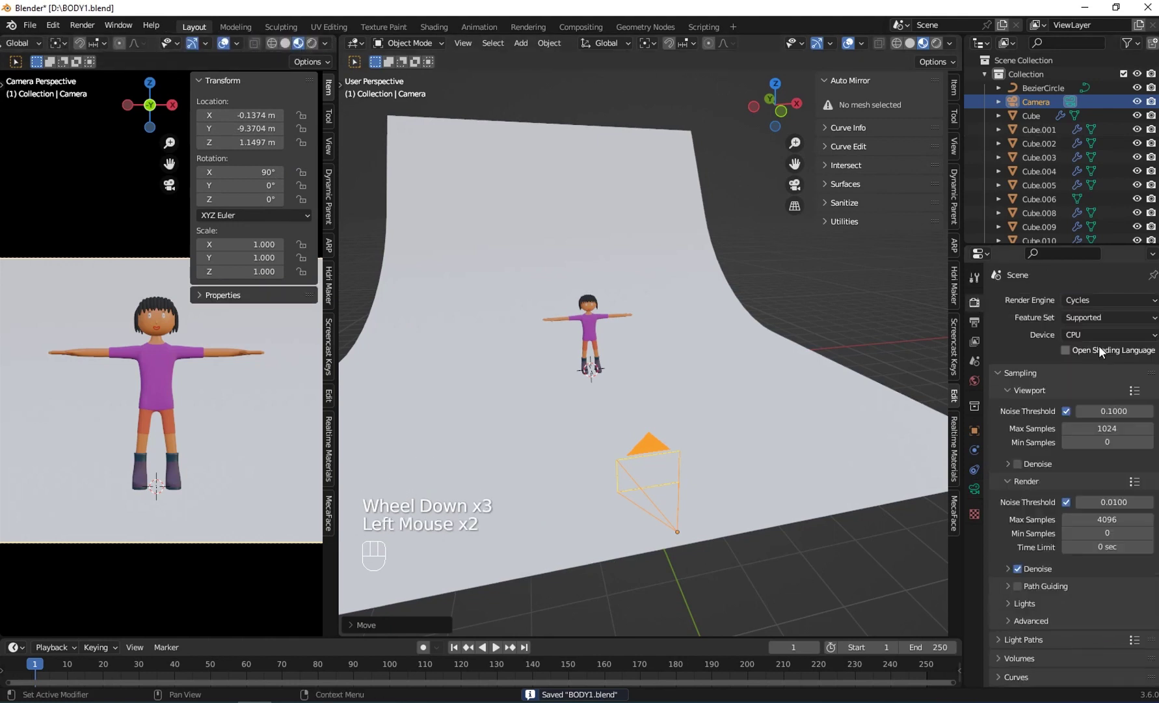
{"action": "left_click", "coordinate": [312, 42]}
{"action": "scroll", "coordinate": [161, 402], "scroll_direction": "up", "scroll_amount": 2}
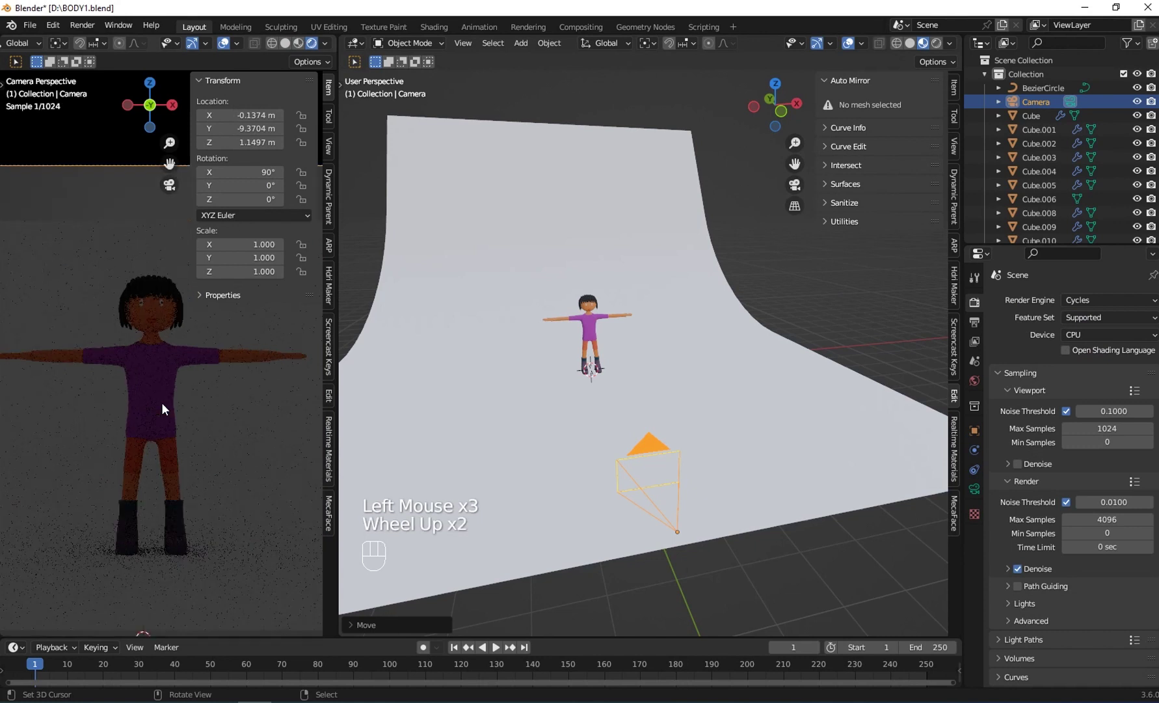
Add an area light, raise it above the character, tilt it and move it out to one side
{"action": "key", "text": "shift+a"}
{"action": "mouse_move", "coordinate": [508, 319]}
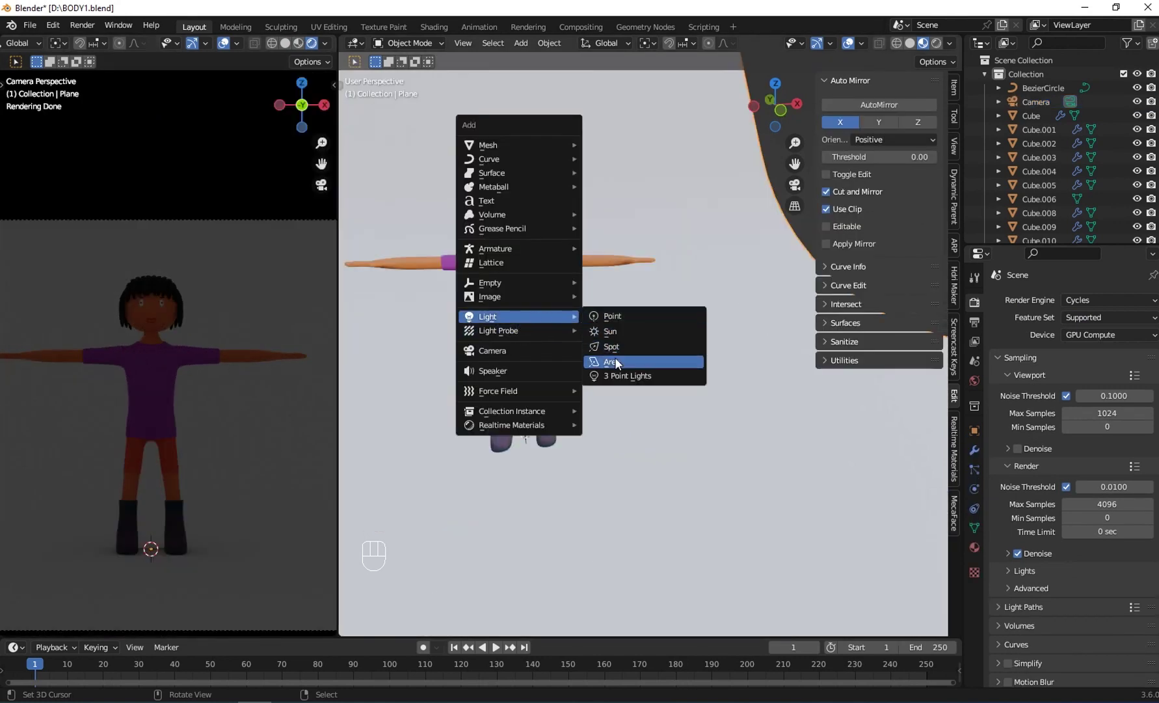
{"action": "left_click", "coordinate": [615, 362]}
{"action": "scroll", "coordinate": [612, 361], "scroll_direction": "down", "scroll_amount": 4}
{"action": "middle_click_drag", "start_coordinate": [597, 370], "coordinate": [642, 370]}
{"action": "key", "text": "g"}
{"action": "left_click", "coordinate": [645, 220]}
{"action": "scroll", "coordinate": [643, 221], "scroll_direction": "down", "scroll_amount": 1}
{"action": "middle_click_drag", "start_coordinate": [644, 220], "coordinate": [643, 390]}
{"action": "key", "text": "r"}
{"action": "left_click", "coordinate": [678, 233]}
{"action": "key", "text": "g"}
{"action": "left_click", "coordinate": [761, 388]}
Rotate the area light from several angles to aim it at the character and fine-tune its position
{"action": "middle_click_drag", "start_coordinate": [760, 388], "coordinate": [642, 409]}
{"action": "middle_click_drag", "start_coordinate": [654, 453], "coordinate": [554, 378]}
{"action": "key", "text": "r"}
{"action": "left_click", "coordinate": [736, 417]}
{"action": "middle_click_drag", "start_coordinate": [737, 418], "coordinate": [777, 344]}
{"action": "key", "text": "r"}
{"action": "left_click", "coordinate": [755, 368]}
{"action": "key", "text": "r"}
{"action": "left_click", "coordinate": [668, 322]}
{"action": "middle_click_drag", "start_coordinate": [669, 322], "coordinate": [667, 394]}
{"action": "key", "text": "g"}
{"action": "left_click", "coordinate": [685, 343]}
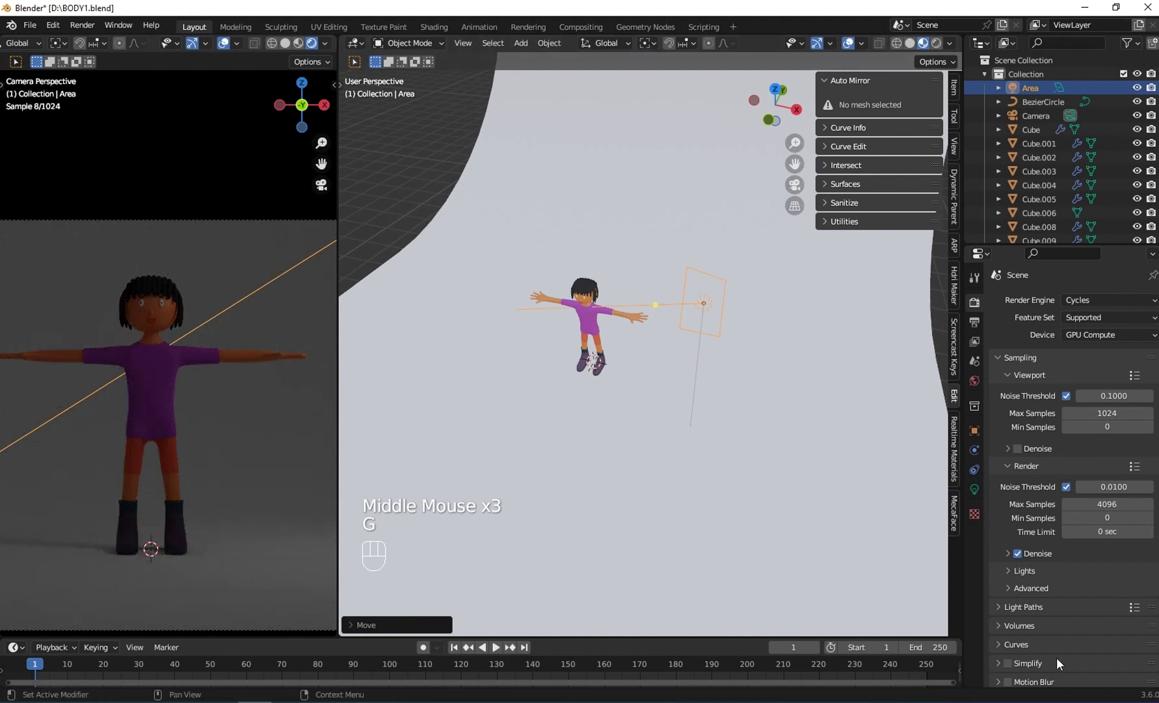
Set the area light's power to 300 W
{"action": "left_click", "coordinate": [974, 489]}
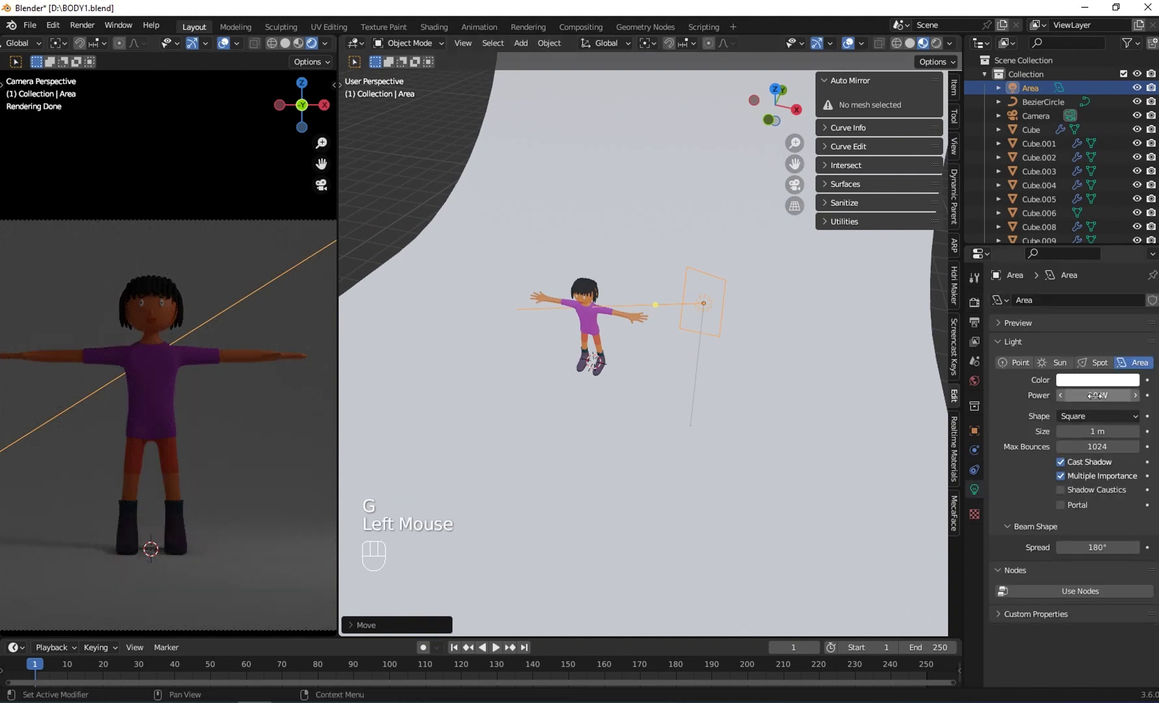
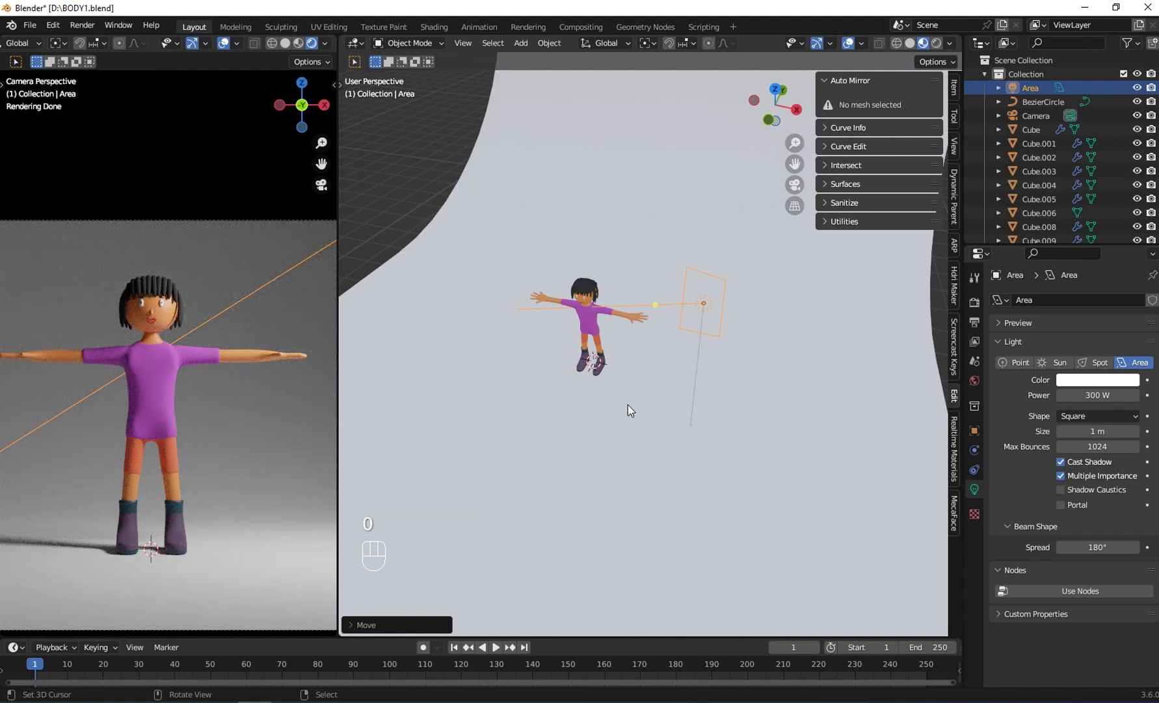
{"action": "scroll", "coordinate": [199, 365], "scroll_direction": "up", "scroll_amount": 2}
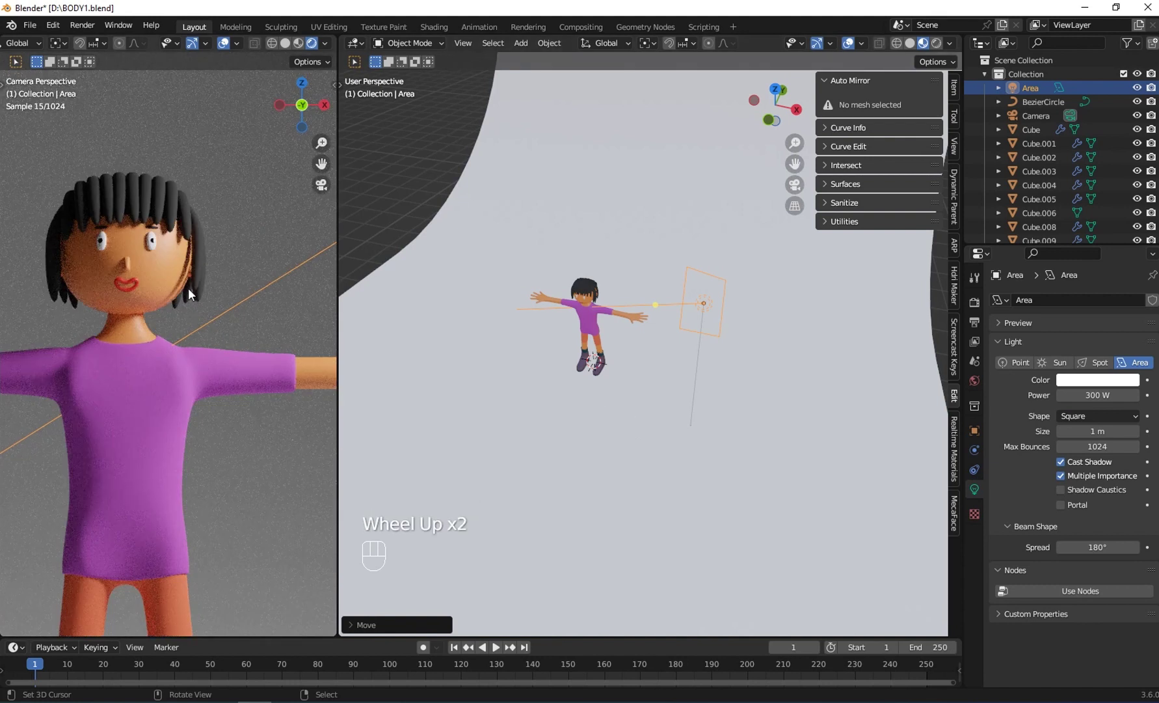
{"action": "scroll", "coordinate": [597, 345], "scroll_direction": "up", "scroll_amount": 2}
Select the head and set its "body" material to roughness 0.863 and specular 0.216
{"action": "middle_click_drag", "start_coordinate": [597, 344], "coordinate": [543, 233]}
{"action": "right_click", "coordinate": [525, 242]}
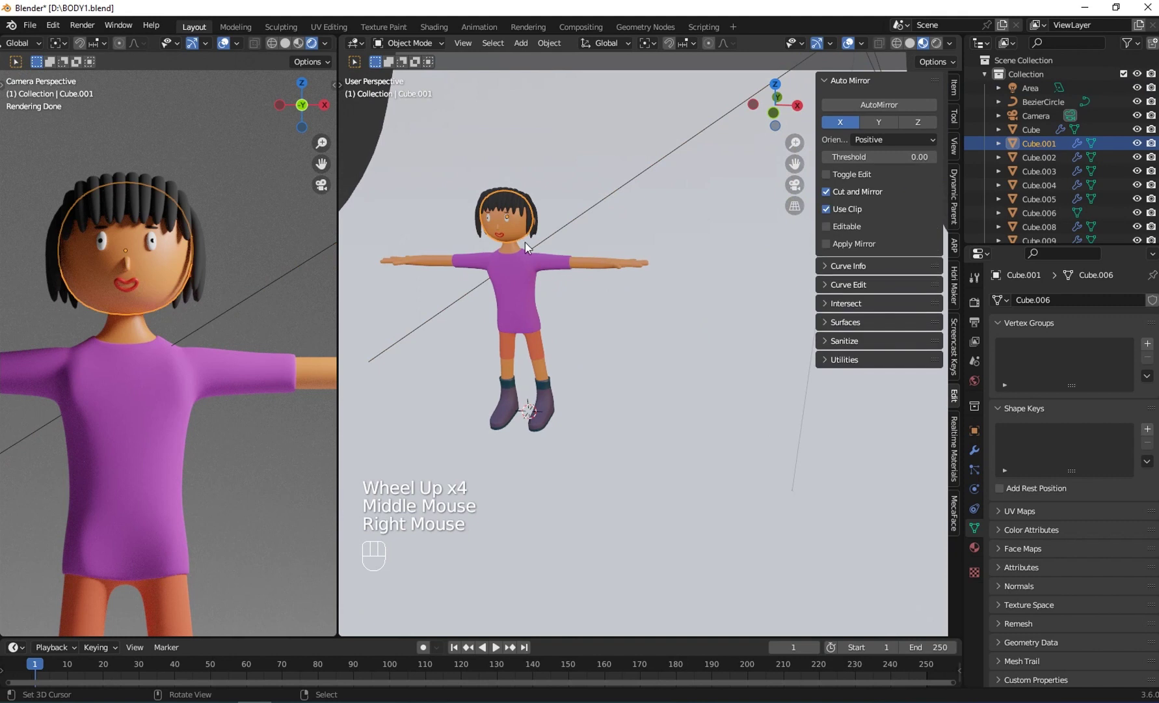
{"action": "left_click", "coordinate": [975, 547]}
{"action": "scroll", "coordinate": [1073, 634], "scroll_direction": "down", "scroll_amount": 1}
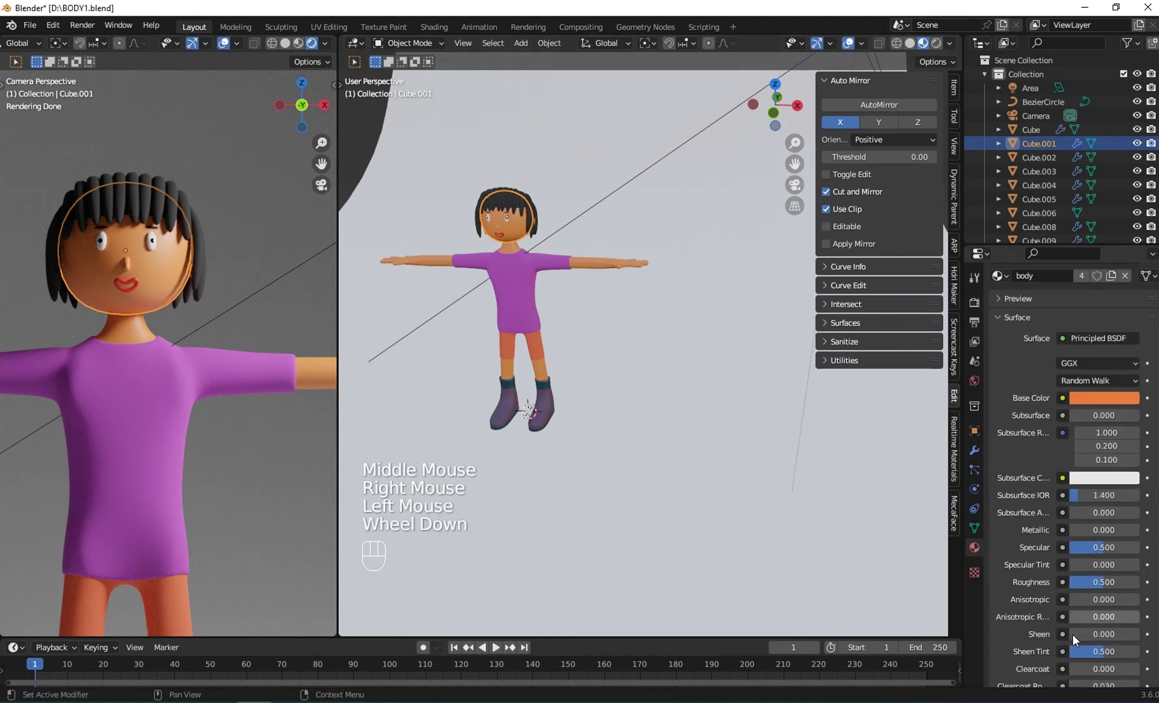
{"action": "left_click_drag", "start_coordinate": [1099, 584], "coordinate": [1085, 547]}
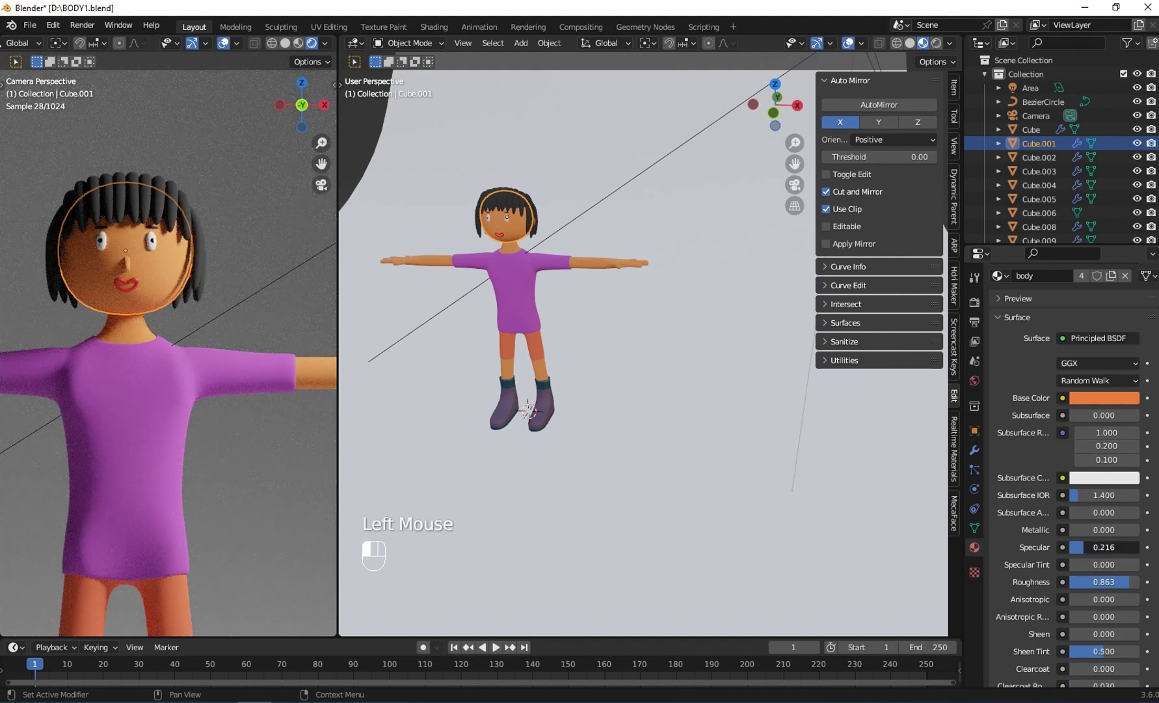
Widen the rendered camera viewport so it shows the whole frame
{"action": "scroll", "coordinate": [150, 485], "scroll_direction": "down", "scroll_amount": 2}
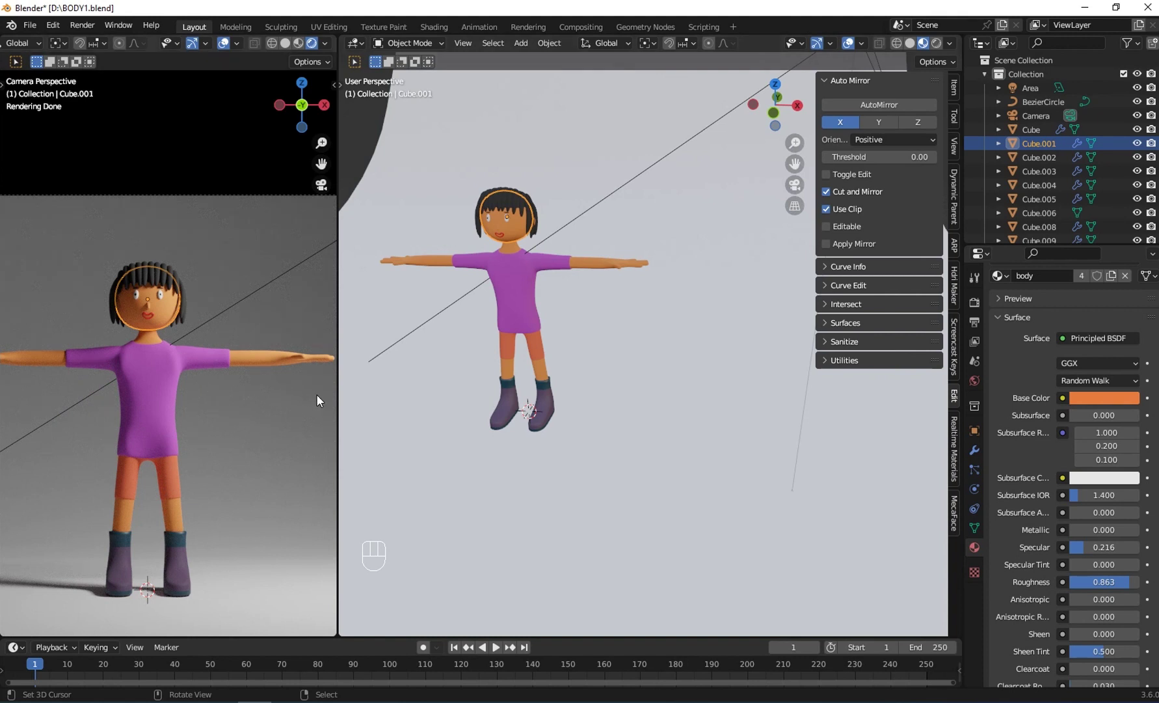
{"action": "left_click_drag", "start_coordinate": [337, 402], "coordinate": [420, 402]}
{"action": "scroll", "coordinate": [246, 309], "scroll_direction": "down", "scroll_amount": 2}
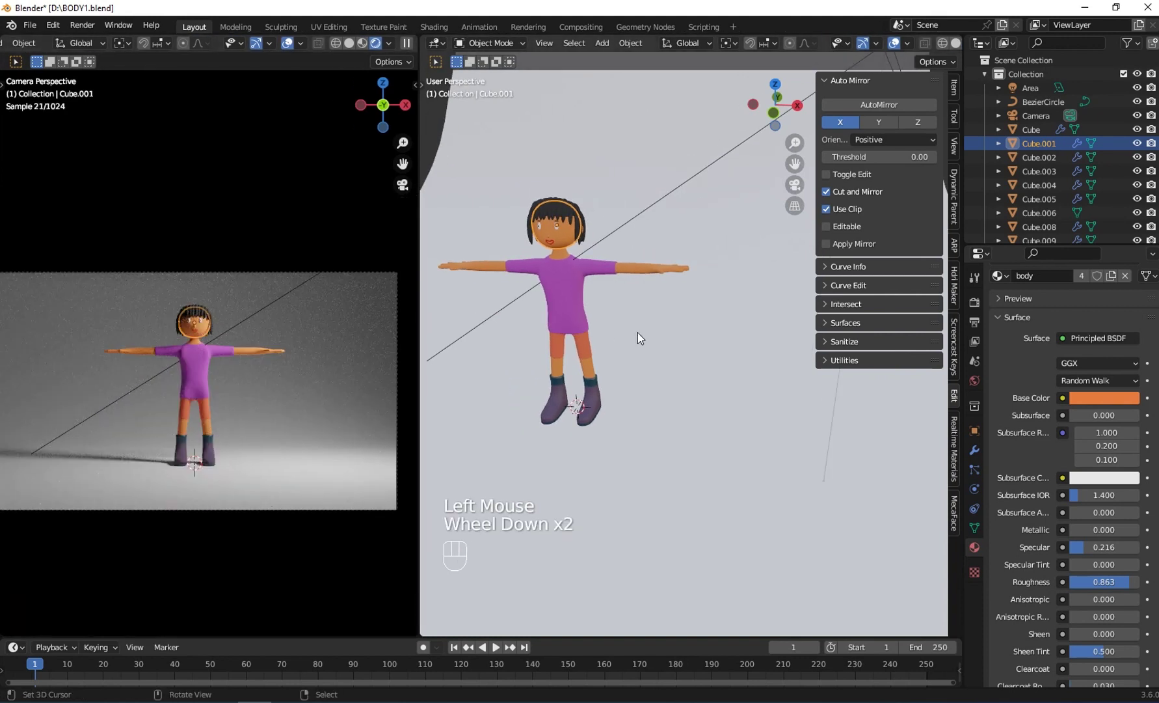
{"action": "scroll", "coordinate": [670, 354], "scroll_direction": "down", "scroll_amount": 1}
{"action": "key", "text": "shift+d"}
{"action": "right_click", "coordinate": [642, 331]}
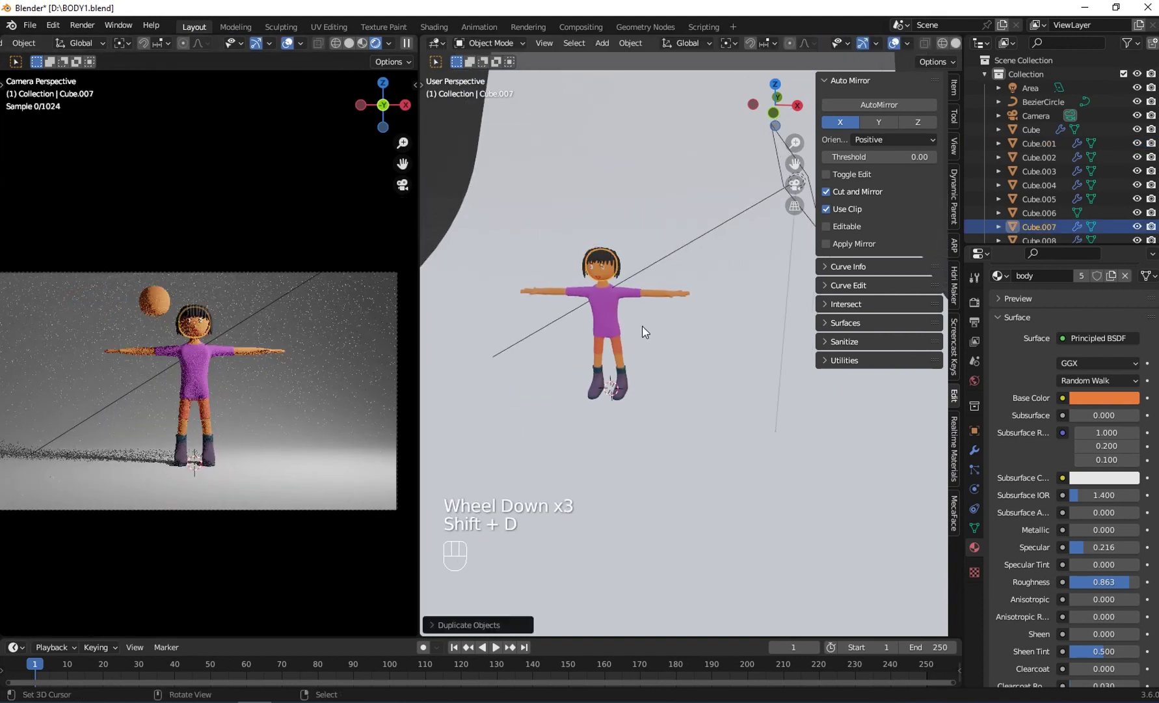
{"action": "key", "text": "x"}
{"action": "left_click", "coordinate": [642, 327]}
Duplicate the area light, turn the copy around and place it on the character's opposite side
{"action": "right_click", "coordinate": [778, 184]}
{"action": "middle_click_drag", "start_coordinate": [778, 183], "coordinate": [755, 192], "text": "shift"}
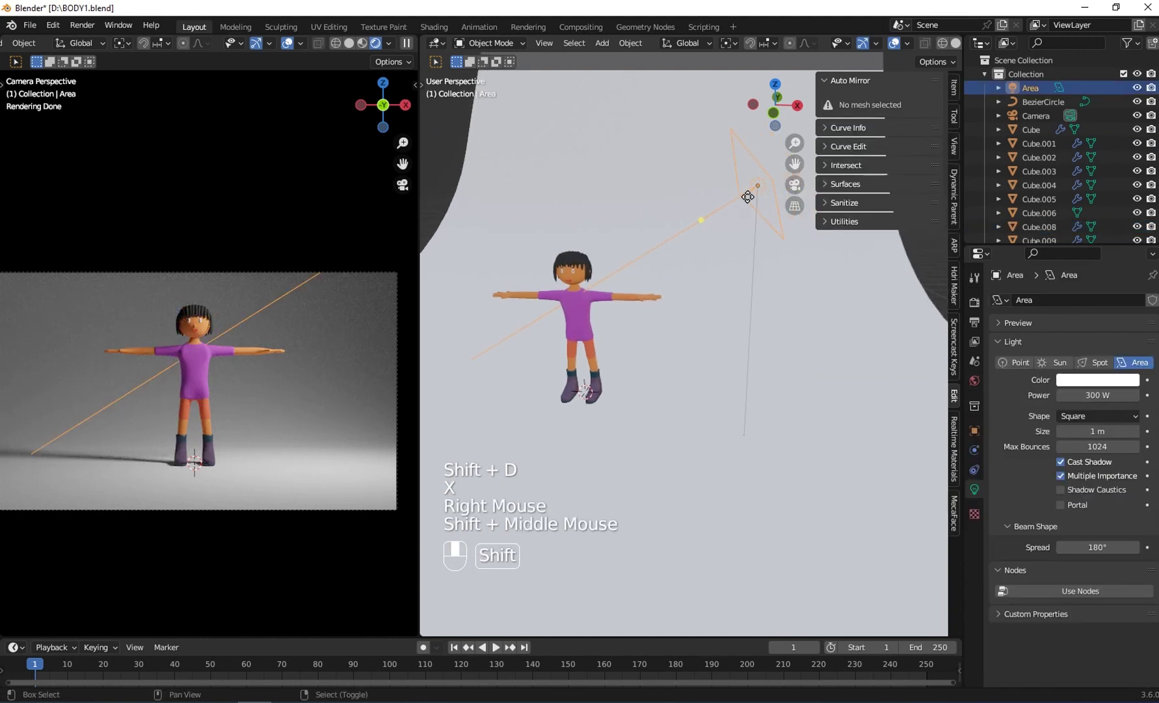
{"action": "key", "text": "shift+d"}
{"action": "left_click", "coordinate": [501, 233]}
{"action": "key", "text": "r"}
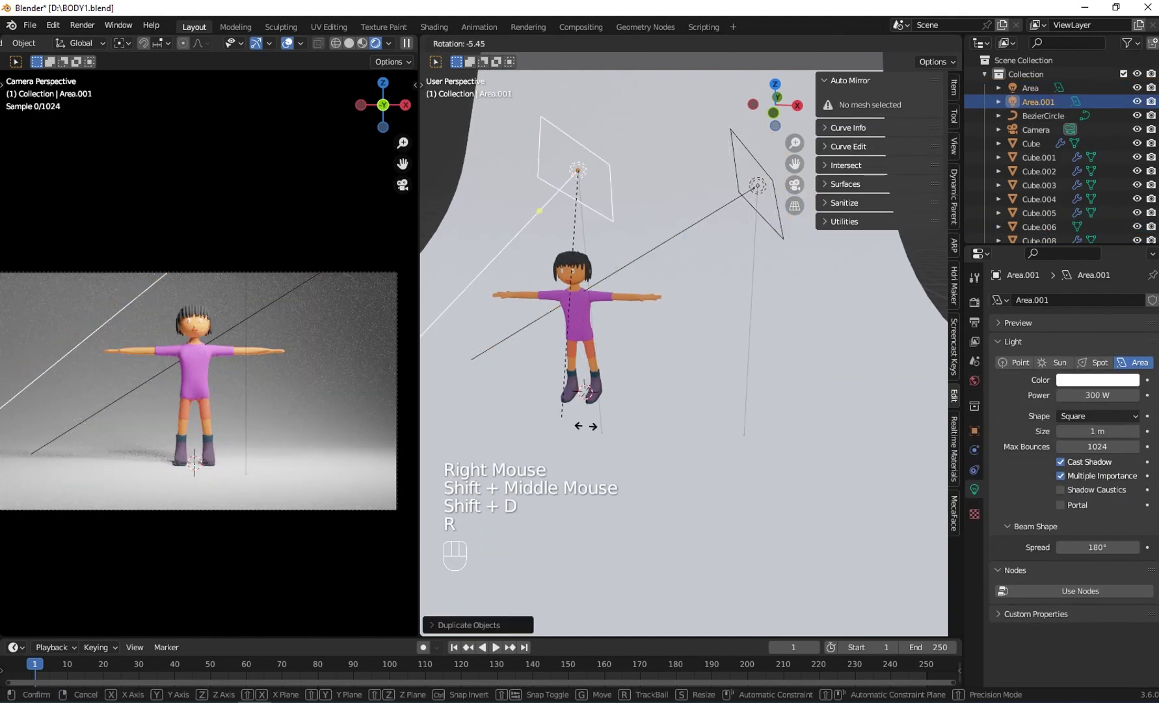
{"action": "left_click", "coordinate": [846, 155]}
{"action": "key", "text": "g"}
{"action": "left_click", "coordinate": [517, 298]}
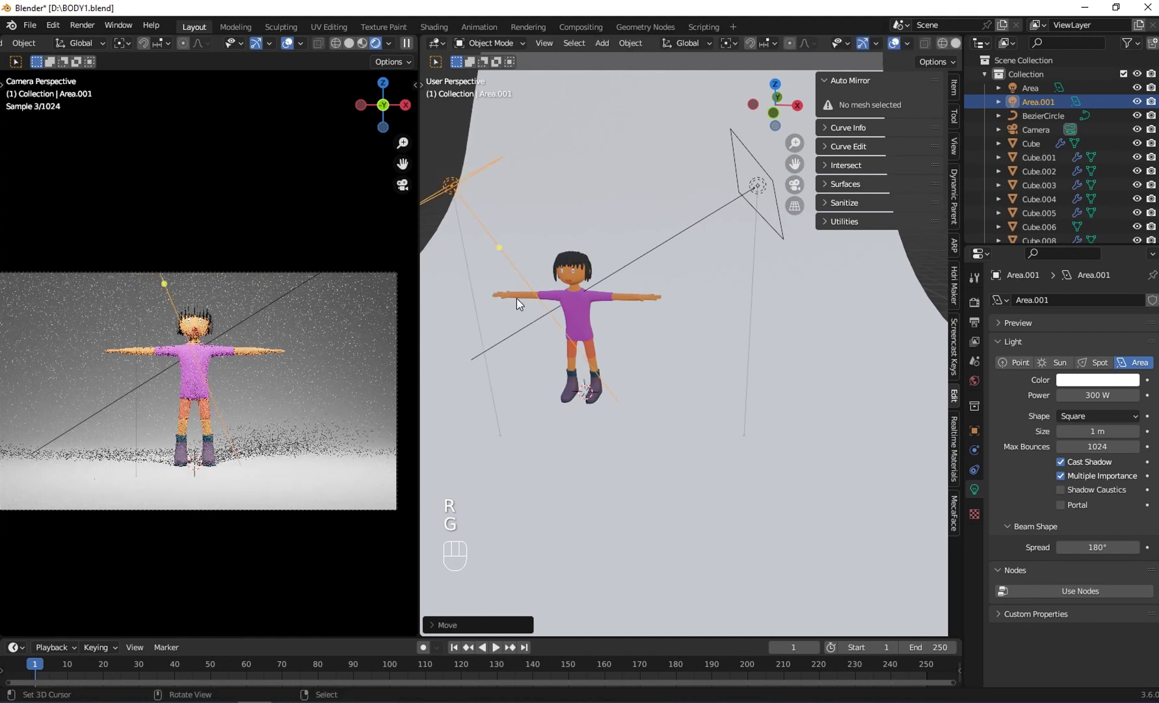
Rotate the second area light from two angles to aim it at the character, and move it farther from the figure
{"action": "key", "text": "r"}
{"action": "left_click", "coordinate": [577, 328]}
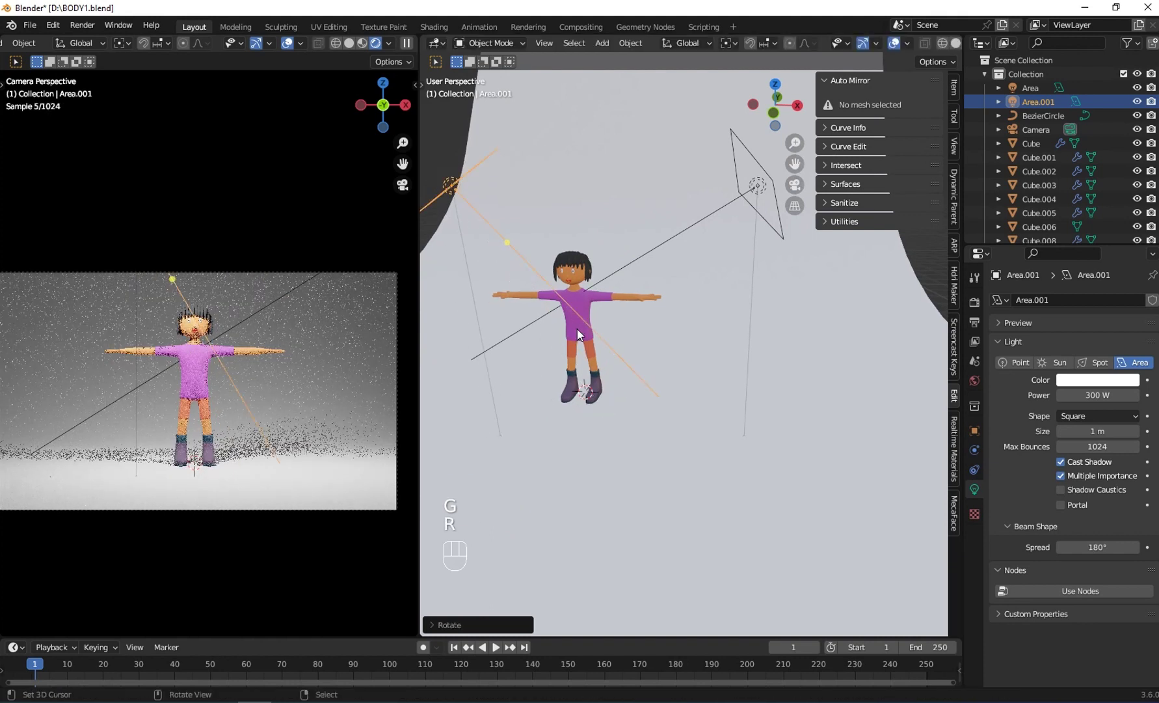
{"action": "middle_click_drag", "start_coordinate": [553, 309], "coordinate": [651, 339]}
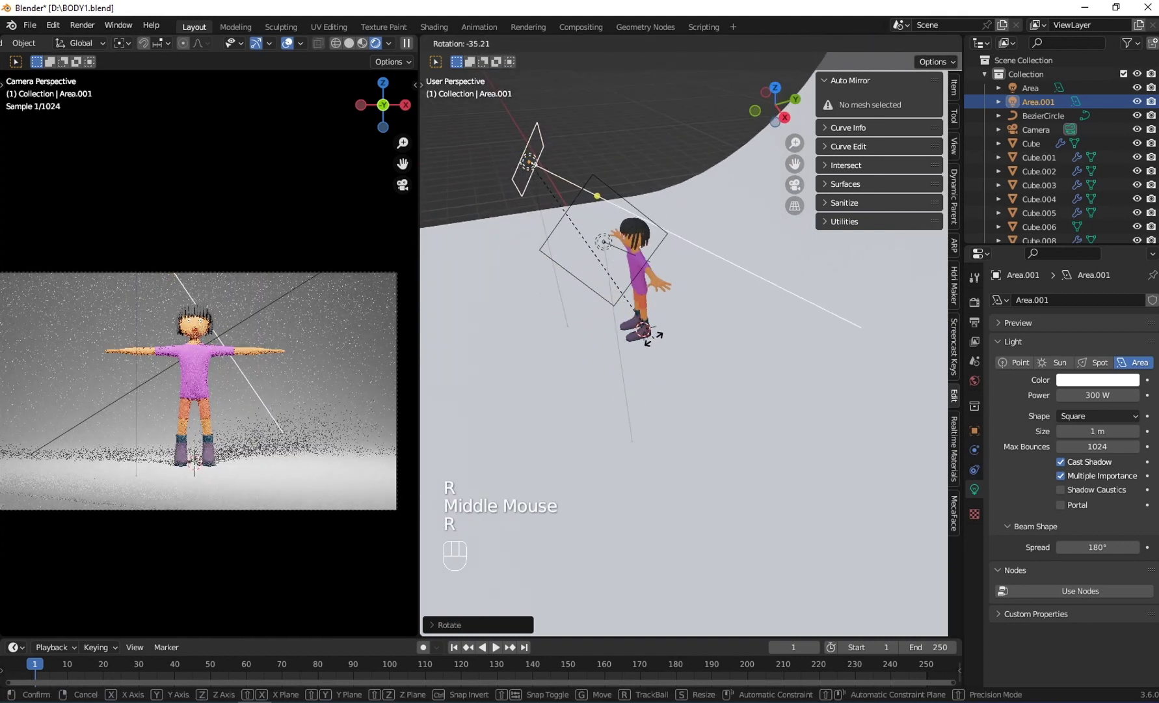
{"action": "key", "text": "g"}
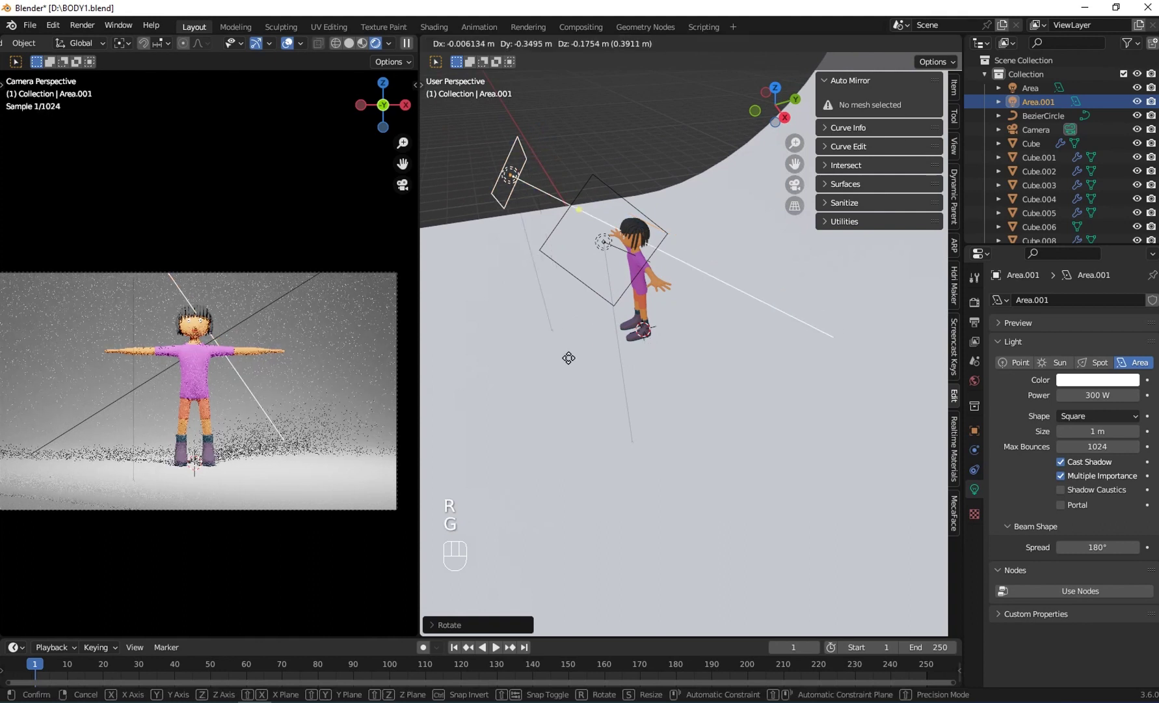
{"action": "left_click", "coordinate": [540, 369]}
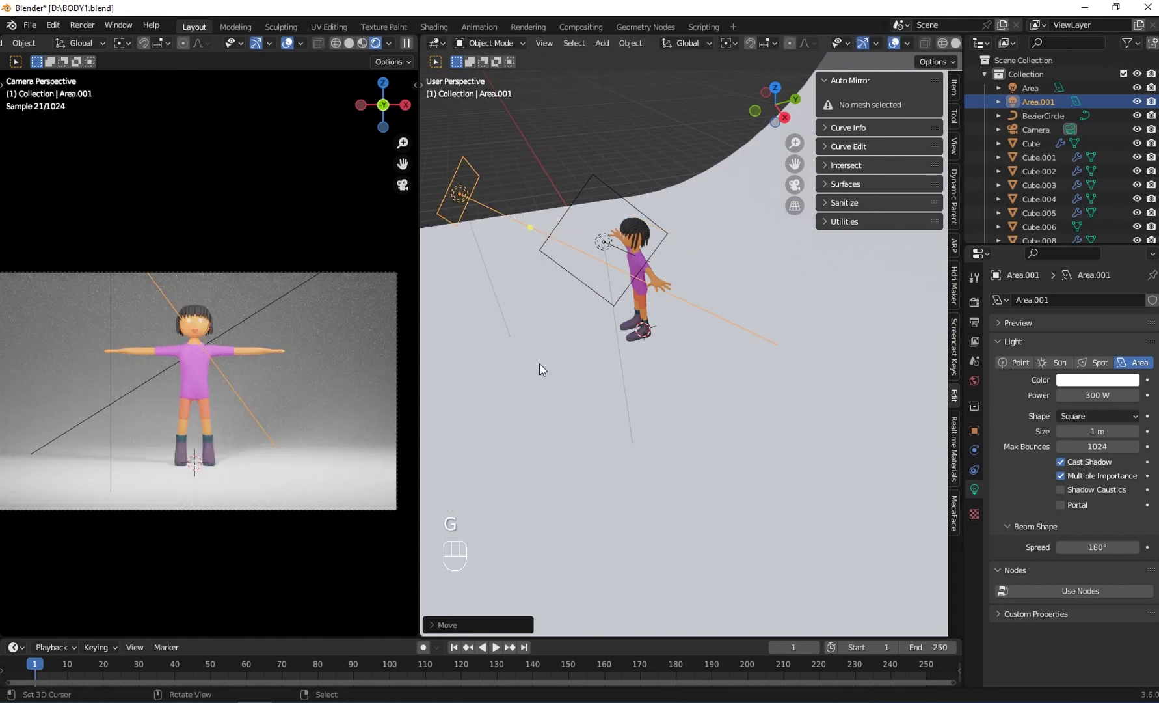
Turn off shadow casting for the second area light and set its power to 50 W
{"action": "left_click", "coordinate": [1062, 462]}
{"action": "scroll", "coordinate": [304, 318], "scroll_direction": "up", "scroll_amount": 3}
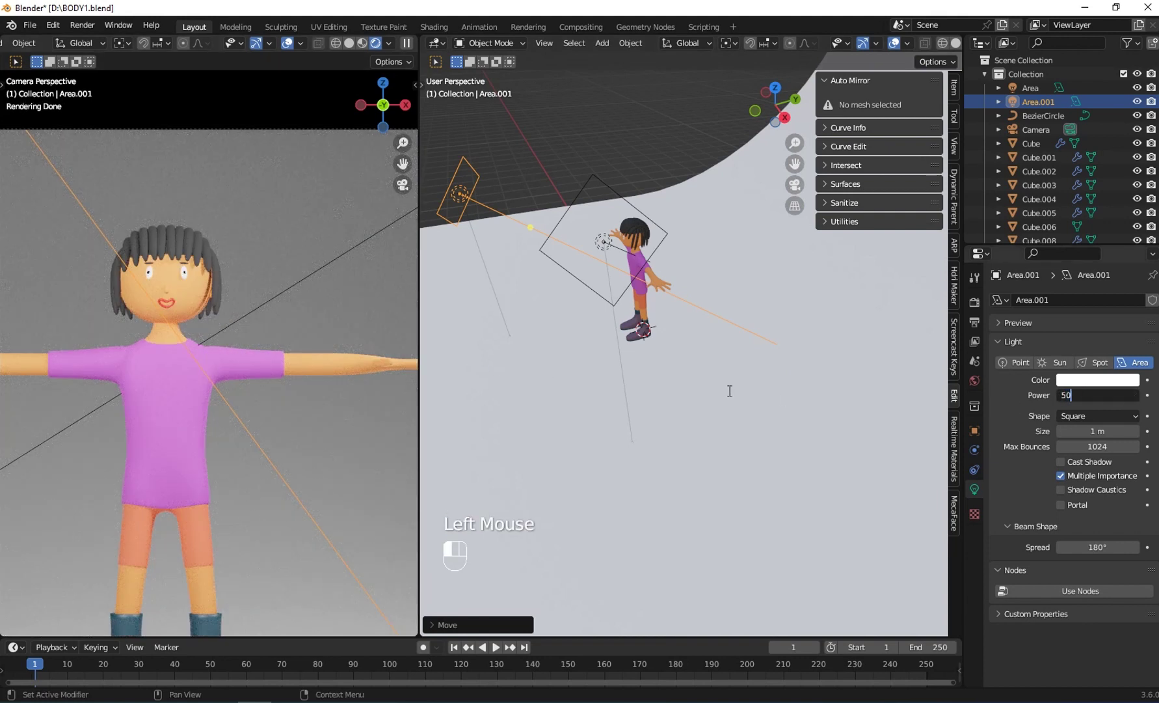
{"action": "type", "text": "50"}
{"action": "key", "text": "Return"}
{"action": "scroll", "coordinate": [145, 318], "scroll_direction": "up", "scroll_amount": 3}
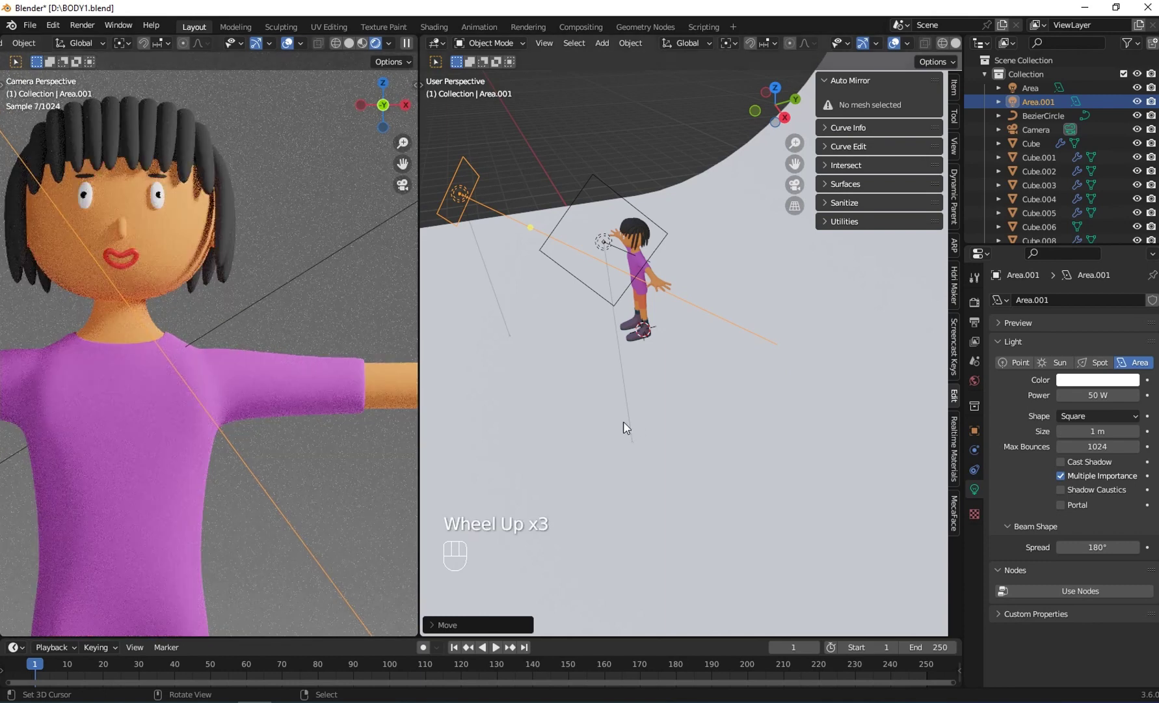
{"action": "middle_click_drag", "start_coordinate": [627, 398], "coordinate": [664, 371]}
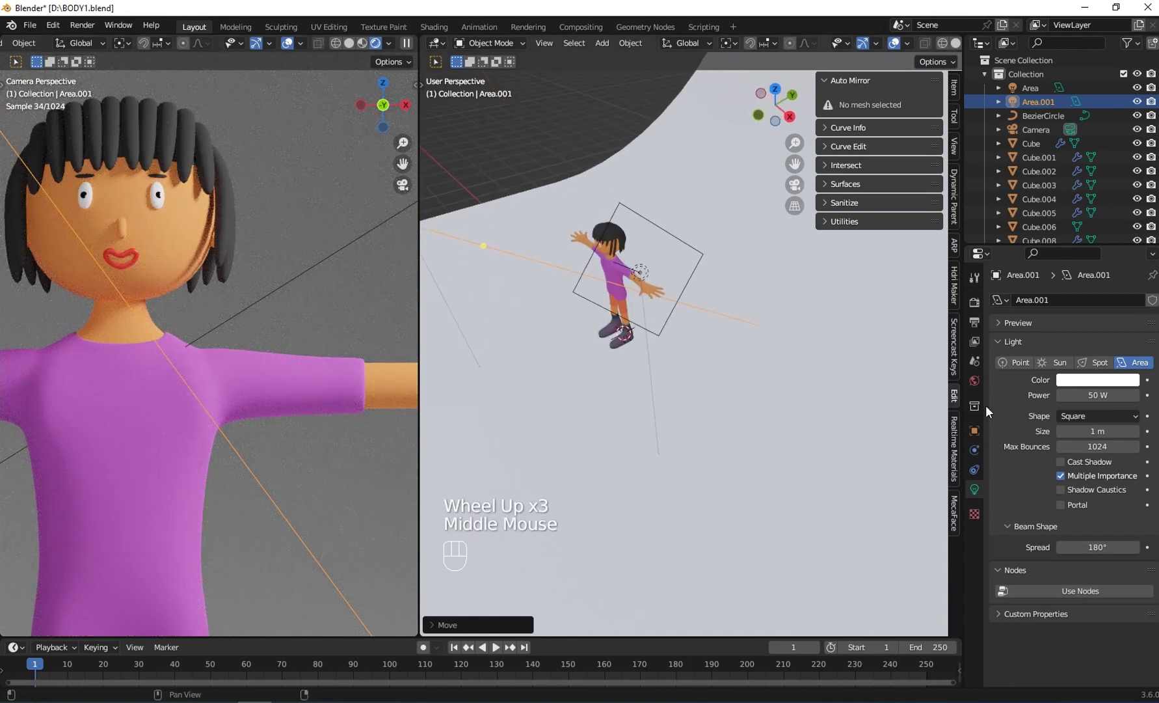
Tint the second area light pale blue, with hue 0.624 and saturation 0.425
{"action": "left_click", "coordinate": [1074, 384]}
{"action": "left_click_drag", "start_coordinate": [1067, 242], "coordinate": [1075, 236]}
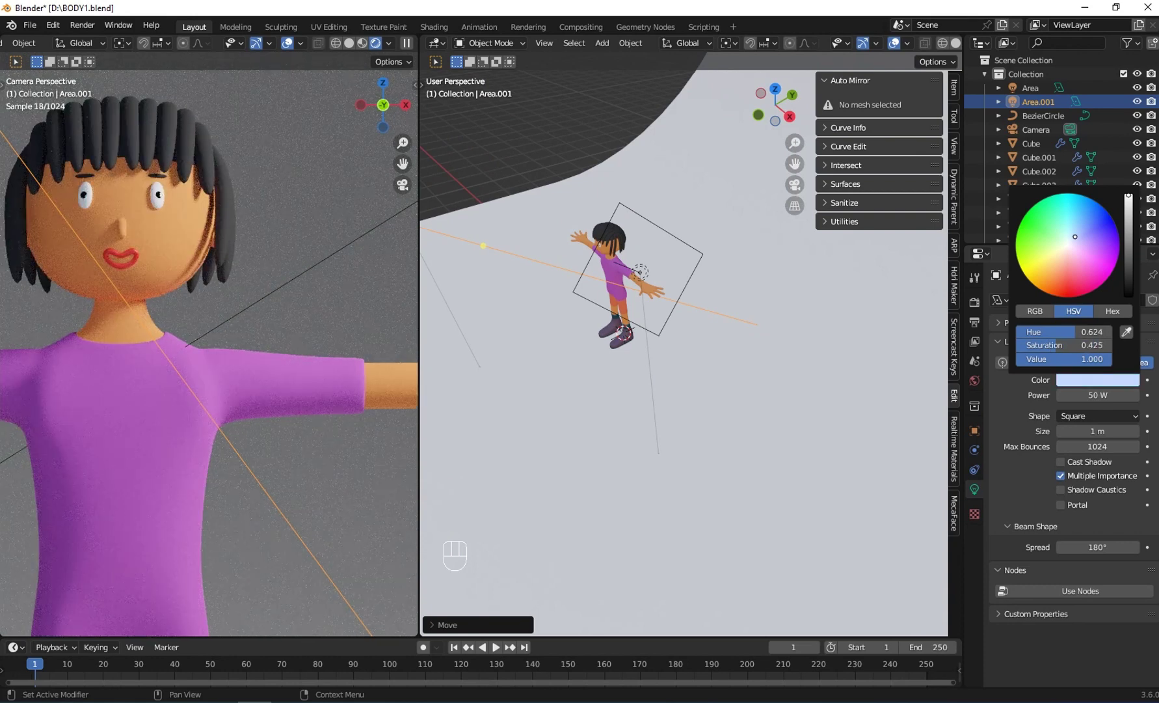
{"action": "scroll", "coordinate": [8, 254], "scroll_direction": "down", "scroll_amount": 2}
{"action": "scroll", "coordinate": [426, 365], "scroll_direction": "down", "scroll_amount": 5}
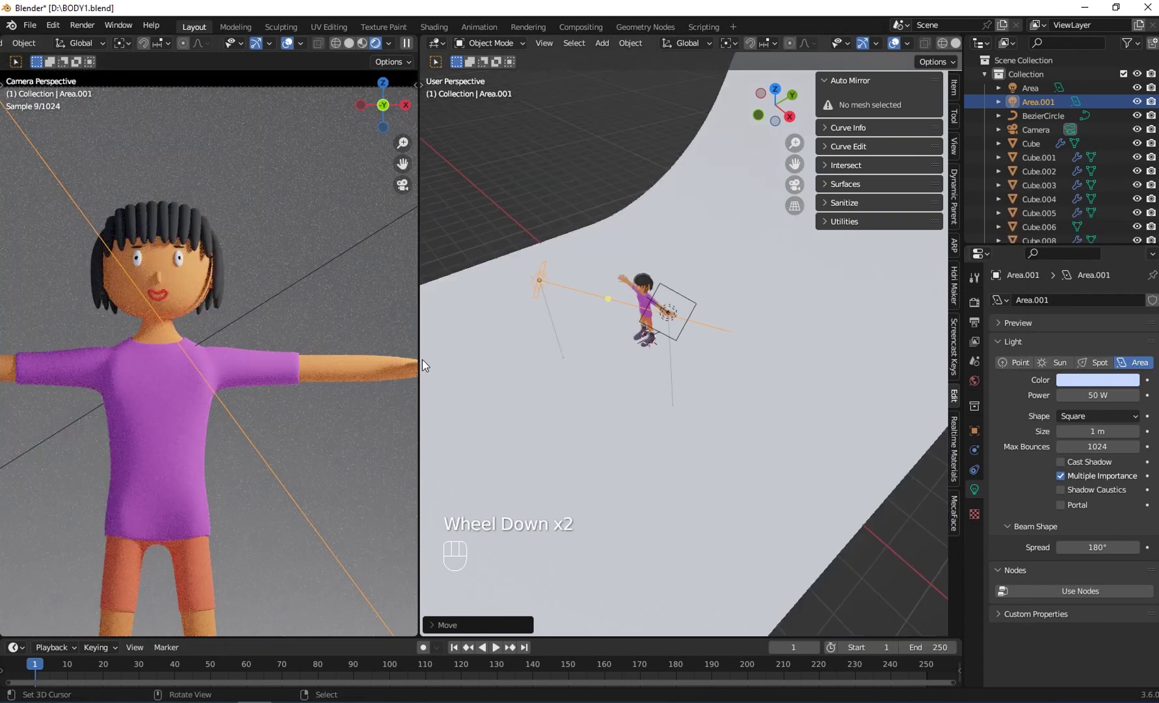
{"action": "scroll", "coordinate": [149, 404], "scroll_direction": "down", "scroll_amount": 2}
Give the curved backdrop a new material with a light blue base color of hue 0.568 and saturation 0.660
{"action": "right_click", "coordinate": [699, 414]}
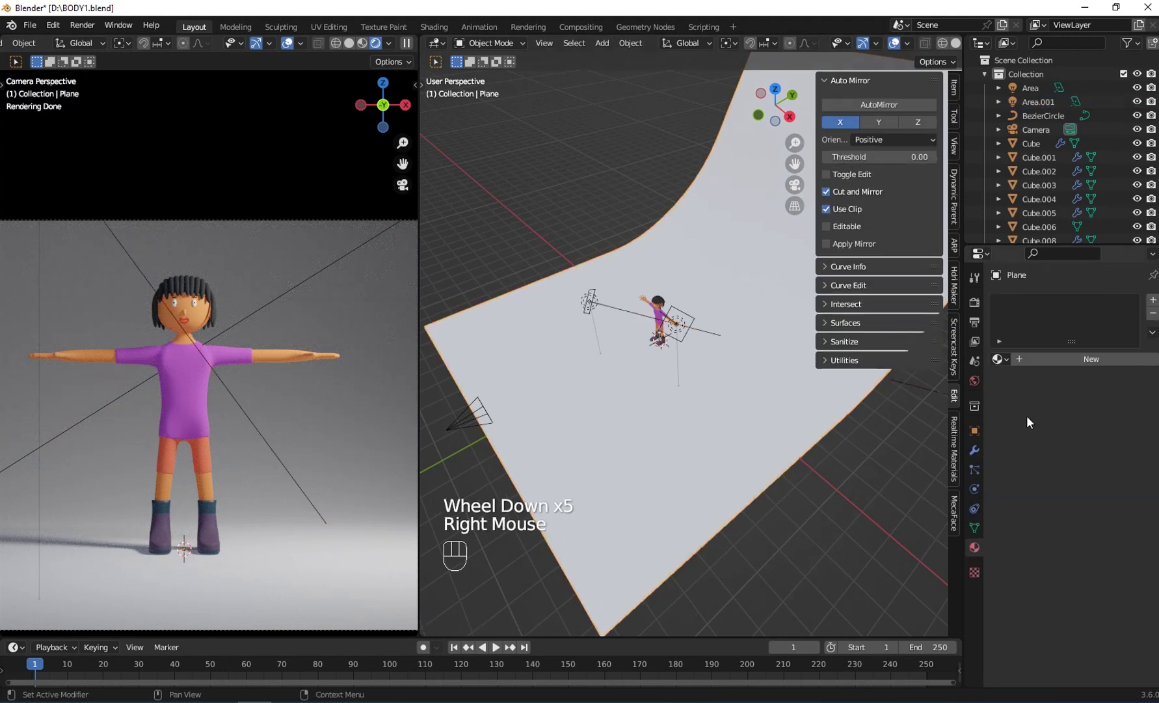
{"action": "left_click", "coordinate": [1056, 359]}
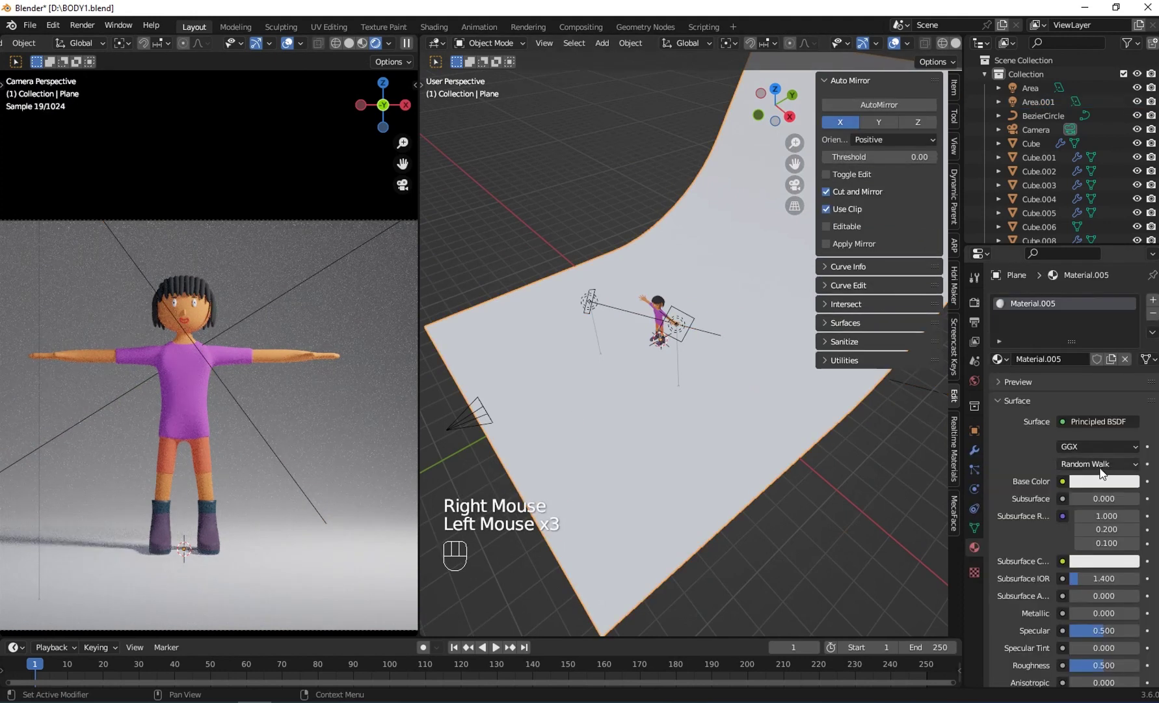
{"action": "left_click", "coordinate": [1107, 482]}
{"action": "mouse_move", "coordinate": [1075, 333]}
{"action": "left_mouse_down"}
{"action": "mouse_move", "coordinate": [1074, 281]}
{"action": "mouse_move", "coordinate": [1067, 385]}
{"action": "mouse_move", "coordinate": [1075, 313]}
{"action": "left_mouse_up"}
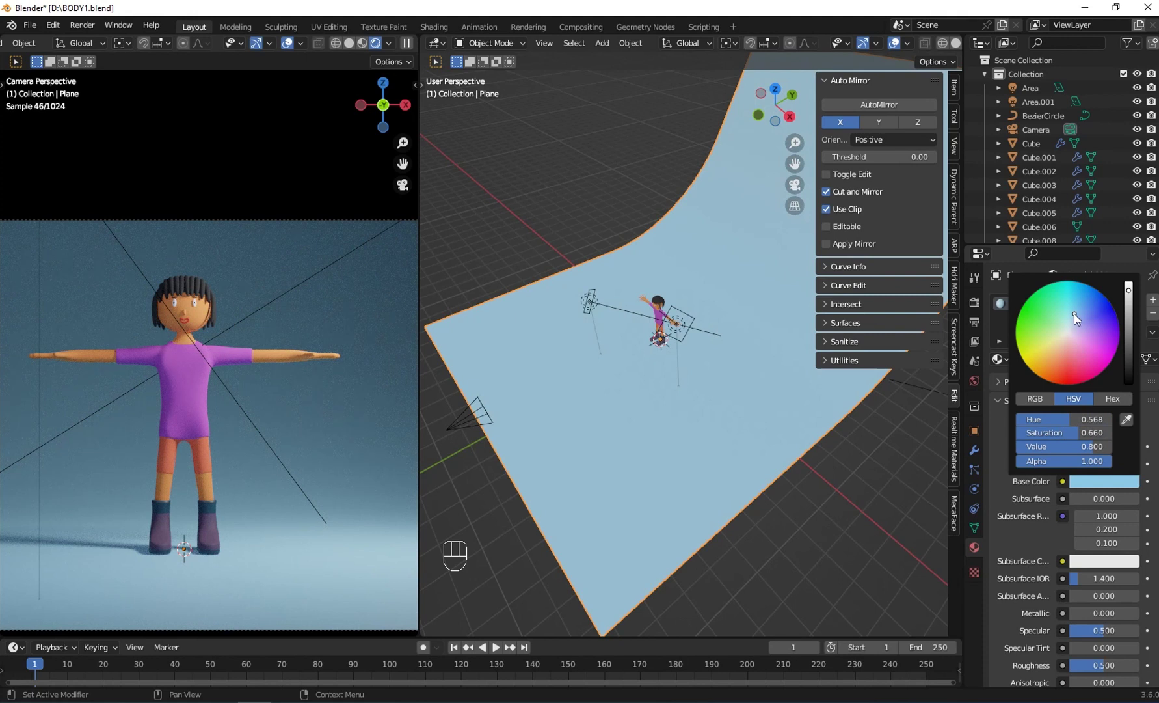
Lower the backdrop about 0.006 m along the global Z axis beneath the character's boots
{"action": "middle_click_drag", "start_coordinate": [641, 424], "coordinate": [616, 293]}
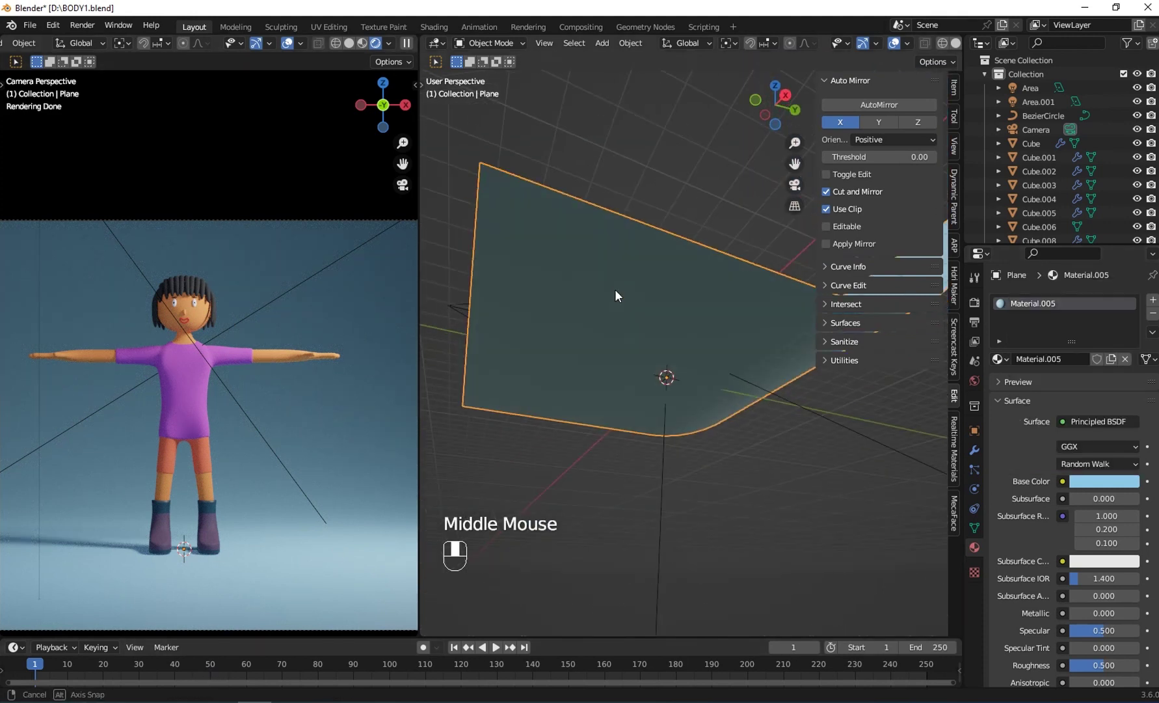
{"action": "scroll", "coordinate": [616, 293], "scroll_direction": "up", "scroll_amount": 3}
{"action": "middle_click_drag", "start_coordinate": [634, 346], "coordinate": [605, 375]}
{"action": "scroll", "coordinate": [600, 394], "scroll_direction": "down", "scroll_amount": 1}
{"action": "scroll", "coordinate": [601, 388], "scroll_direction": "up", "scroll_amount": 1}
{"action": "middle_click_drag", "start_coordinate": [605, 374], "coordinate": [598, 419]}
{"action": "right_click", "coordinate": [598, 426]}
{"action": "key", "text": "g"}
{"action": "key", "text": "z"}
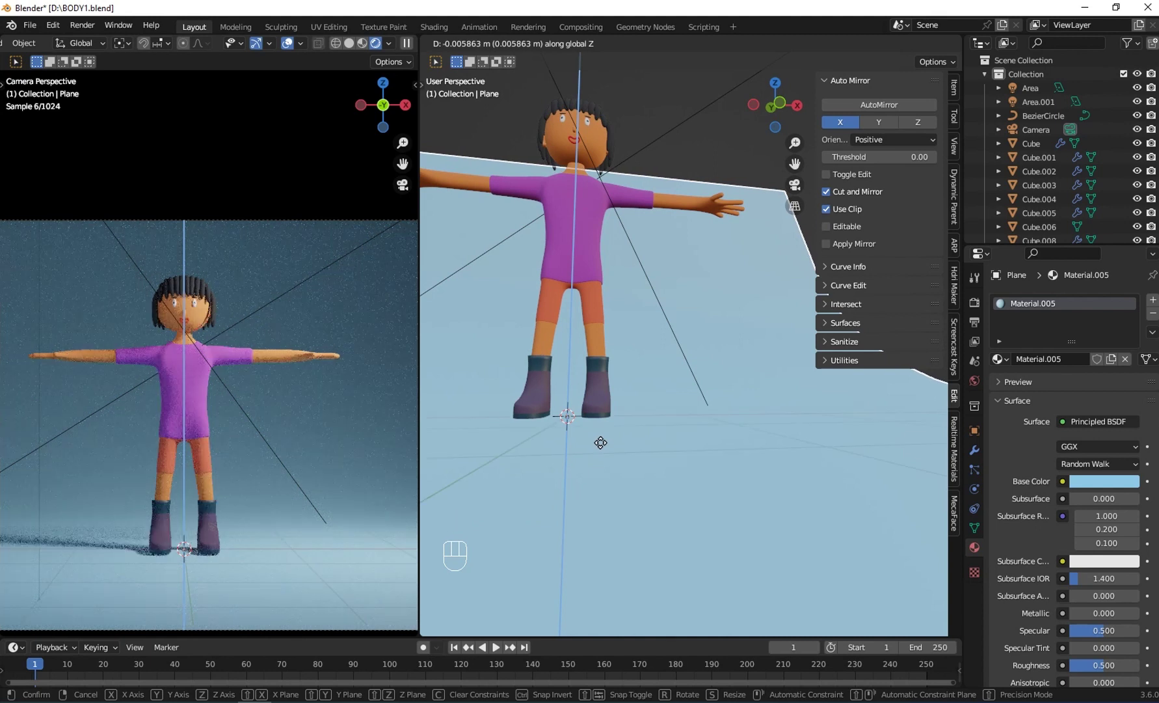
{"action": "left_click", "coordinate": [600, 443]}
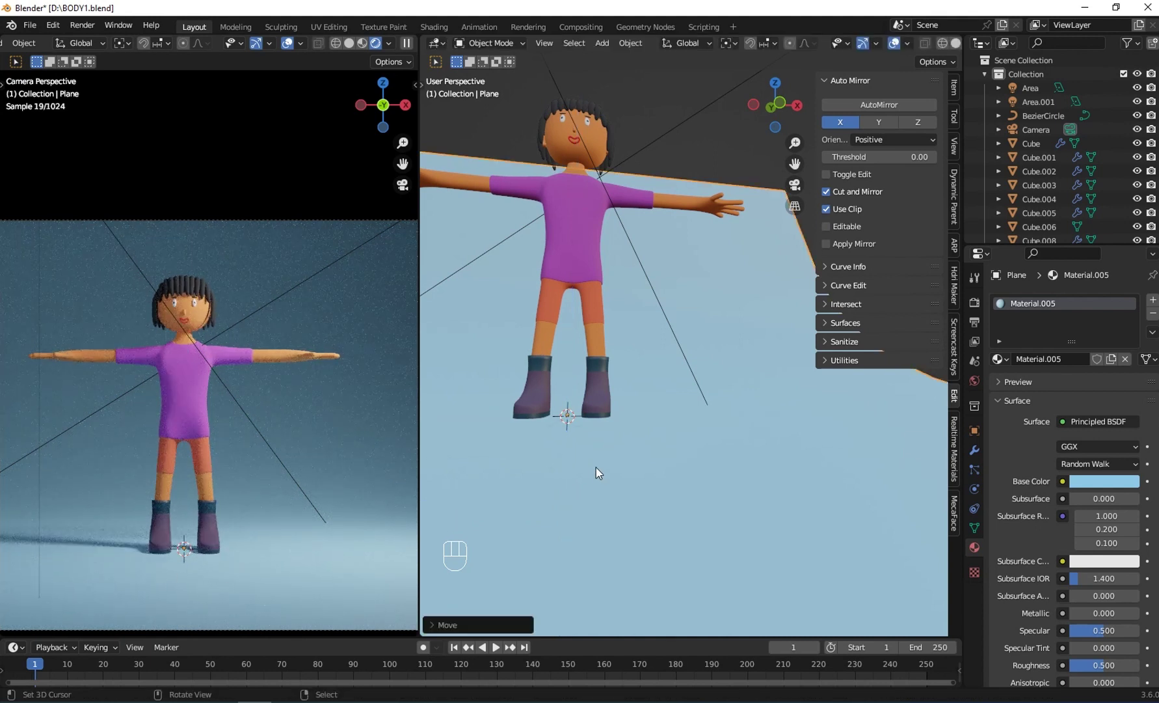
Set the camera viewport to solid shading without overlays, and duplicate the shirt for mesh editing
{"action": "left_click", "coordinate": [291, 46]}
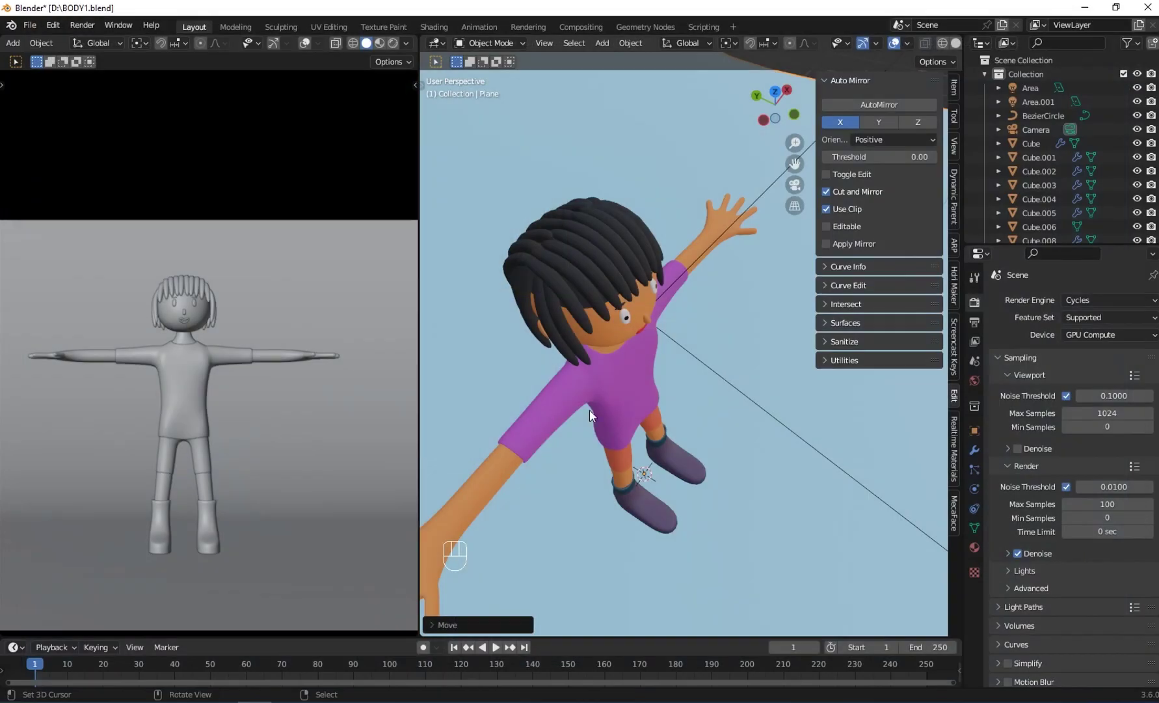
{"action": "scroll", "coordinate": [590, 411], "scroll_direction": "up", "scroll_amount": 2}
{"action": "middle_click_drag", "start_coordinate": [482, 212], "coordinate": [420, 315], "text": "shift"}
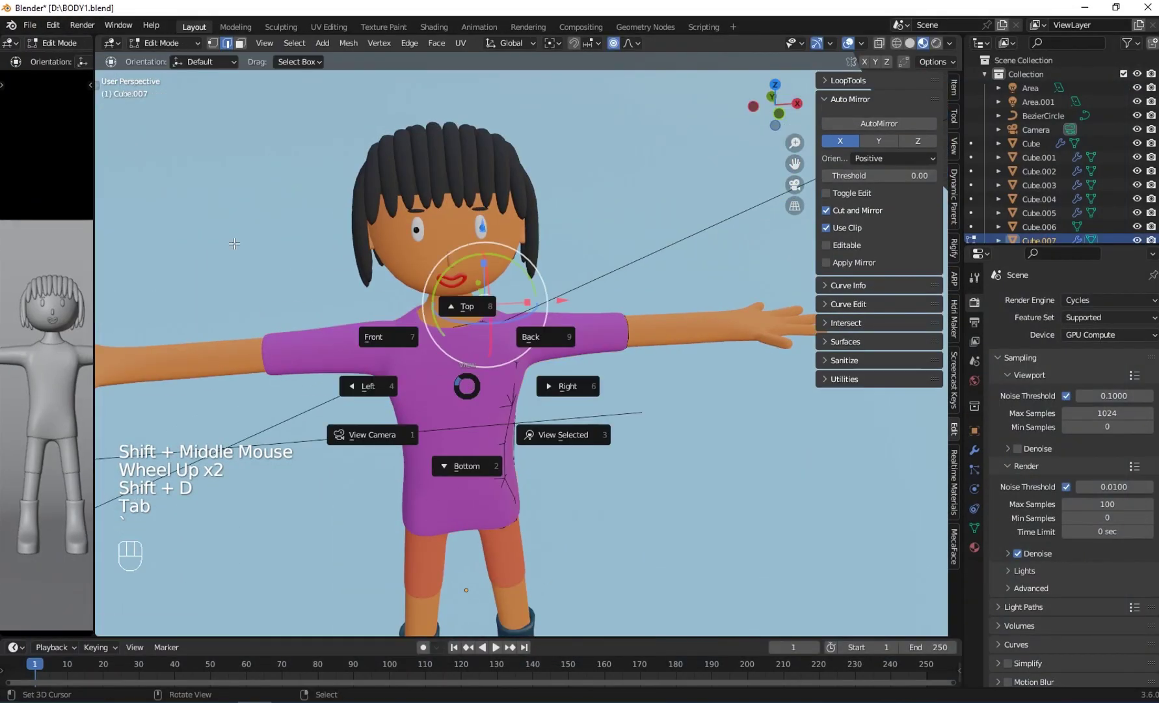
{"action": "key", "text": "Tab"}
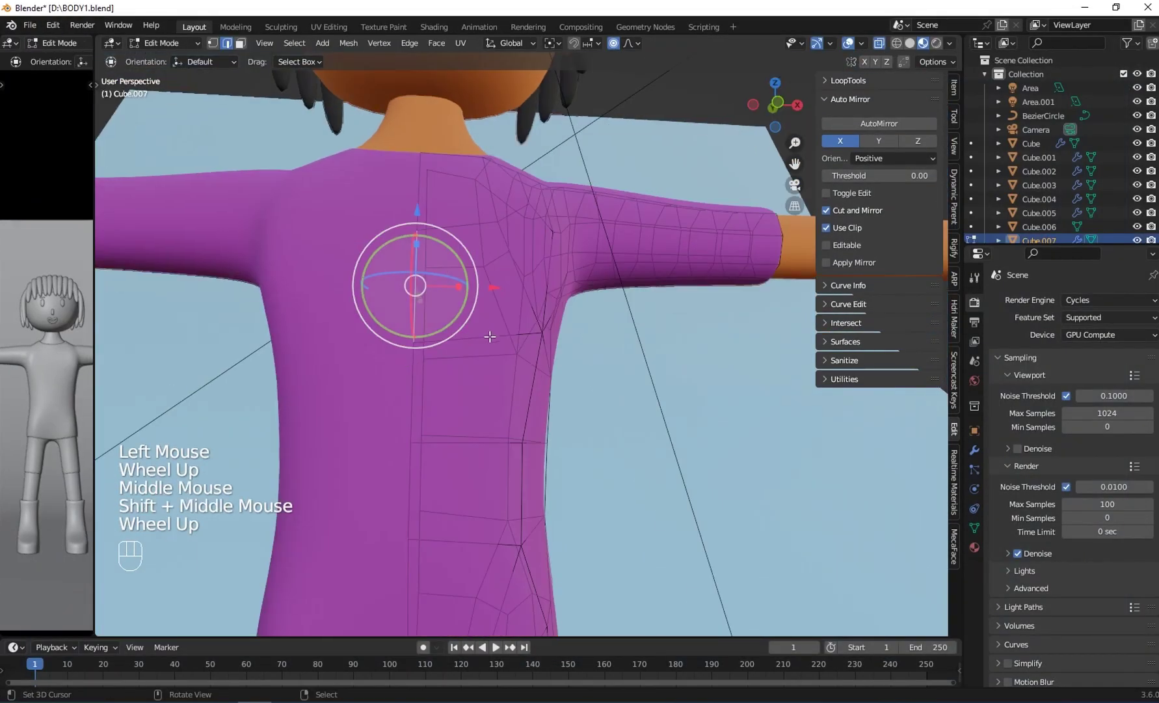
Try to open the shirt copy's front by turning off Mirror clipping and moving its centre edge loop sideways
{"action": "right_click", "coordinate": [487, 336]}
{"action": "right_click", "coordinate": [497, 426], "text": "alt"}
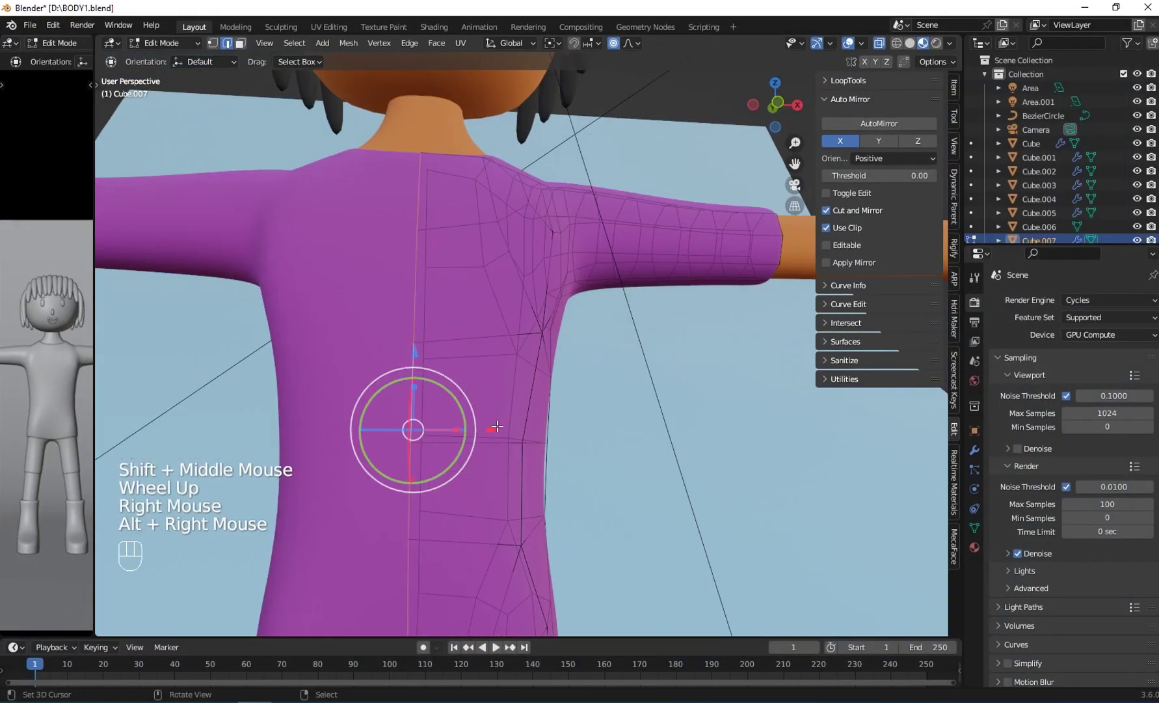
{"action": "left_click", "coordinate": [975, 450]}
{"action": "left_click", "coordinate": [1061, 410]}
{"action": "left_click_drag", "start_coordinate": [449, 426], "coordinate": [486, 416]}
{"action": "middle_click_drag", "start_coordinate": [492, 376], "coordinate": [502, 414]}
{"action": "scroll", "coordinate": [500, 413], "scroll_direction": "down", "scroll_amount": 2}
{"action": "key", "text": "Tab"}
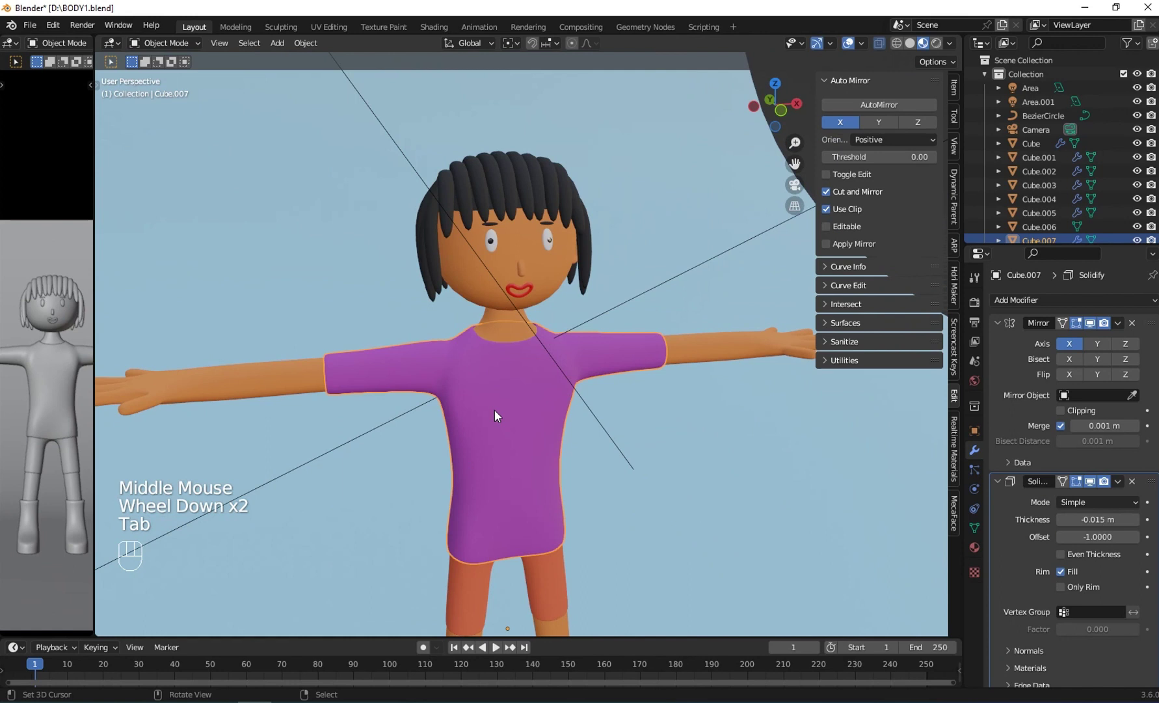
Move the front centre edge loops of the other shirt outward along X to open it like a jacket
{"action": "right_click", "coordinate": [498, 410]}
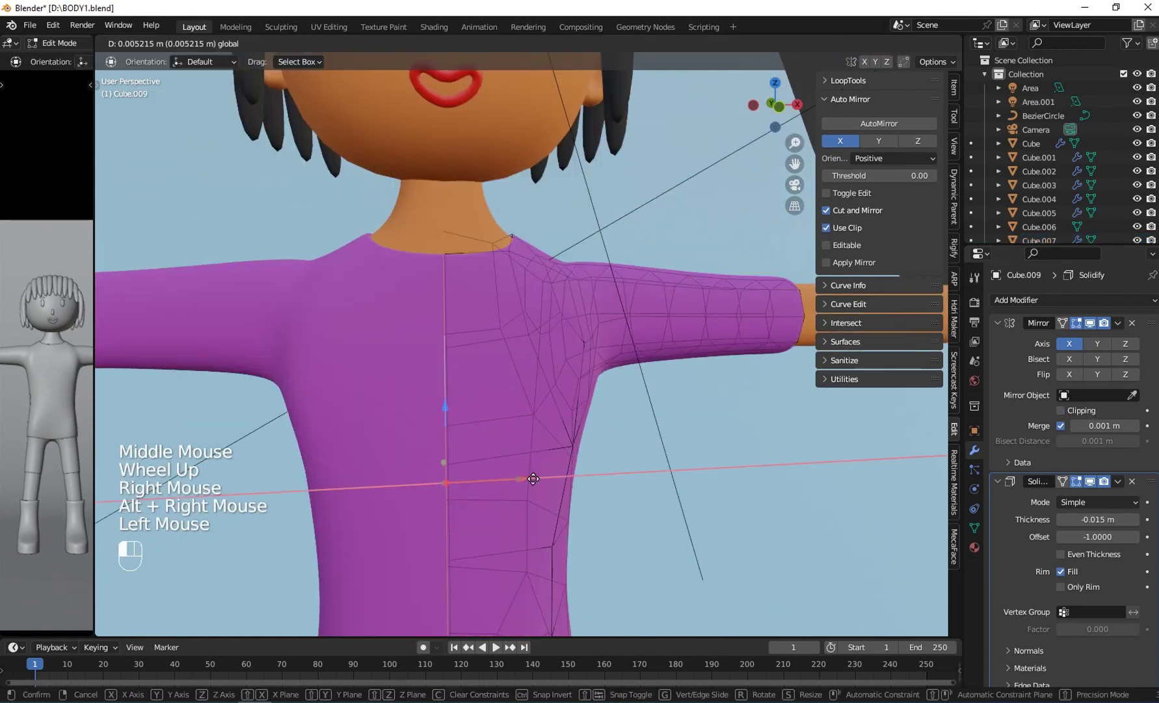
{"action": "middle_click_drag", "start_coordinate": [534, 456], "coordinate": [520, 365]}
{"action": "right_click", "coordinate": [550, 485]}
{"action": "left_click_drag", "start_coordinate": [170, 257], "coordinate": [163, 257]}
{"action": "middle_click_drag", "start_coordinate": [586, 234], "coordinate": [690, 247]}
{"action": "right_click", "coordinate": [432, 356]}
{"action": "right_click", "coordinate": [436, 360], "text": "alt"}
{"action": "right_click", "coordinate": [436, 360], "text": "alt"}
{"action": "middle_click_drag", "start_coordinate": [436, 360], "coordinate": [540, 362]}
{"action": "middle_click_drag", "start_coordinate": [540, 362], "coordinate": [481, 364], "text": "shift"}
{"action": "middle_click_drag", "start_coordinate": [482, 364], "coordinate": [501, 365]}
{"action": "left_click_drag", "start_coordinate": [426, 365], "coordinate": [450, 366]}
{"action": "middle_click_drag", "start_coordinate": [456, 368], "coordinate": [508, 430]}
{"action": "key", "text": "g"}
{"action": "key", "text": "Tab"}
Check how the inner shirt and the open jacket overlap, hiding one layer and revealing it again
{"action": "right_click", "coordinate": [369, 330]}
{"action": "key", "text": "g"}
{"action": "right_click", "coordinate": [420, 415]}
{"action": "key", "text": "h"}
{"action": "right_click", "coordinate": [422, 414]}
{"action": "middle_click_drag", "start_coordinate": [421, 413], "coordinate": [321, 376]}
{"action": "key", "text": "Tab"}
{"action": "key", "text": "Tab"}
{"action": "key", "text": "alt+h"}
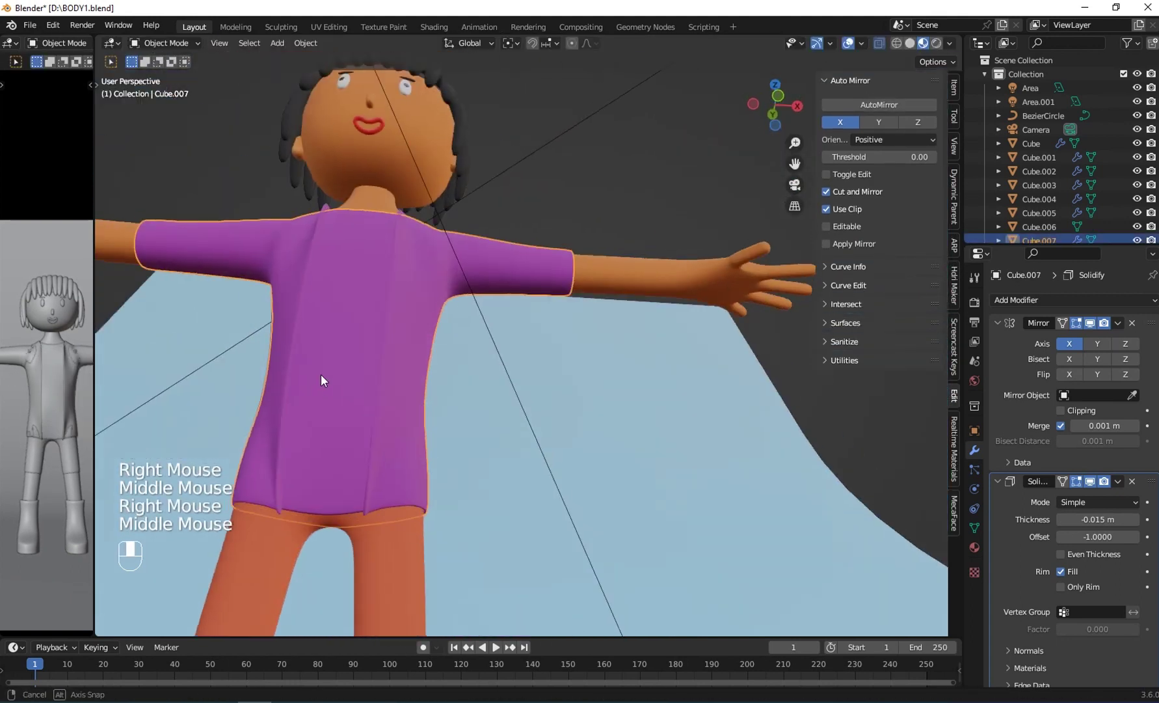
{"action": "key", "text": "Tab"}
{"action": "key", "text": "Tab"}
Reshape the jacket's hem by moving and scaling its lowest edge loop, with Mirror clipping enabled
{"action": "right_click", "coordinate": [375, 456]}
{"action": "key", "text": "Tab"}
{"action": "right_click", "coordinate": [377, 526], "text": "alt"}
{"action": "left_click_drag", "start_coordinate": [387, 478], "coordinate": [385, 474]}
{"action": "key", "text": "s"}
{"action": "right_click", "coordinate": [533, 570]}
{"action": "left_click", "coordinate": [1062, 411]}
{"action": "key", "text": "s"}
{"action": "left_click", "coordinate": [602, 485]}
{"action": "middle_click_drag", "start_coordinate": [601, 484], "coordinate": [586, 559]}
Extend the jacket's sleeve end farther along the arm and add an edge loop near the cuff
{"action": "right_click", "coordinate": [583, 229], "text": "alt"}
{"action": "left_click_drag", "start_coordinate": [653, 233], "coordinate": [708, 237]}
{"action": "key", "text": "ctrl+r"}
{"action": "left_click", "coordinate": [589, 242]}
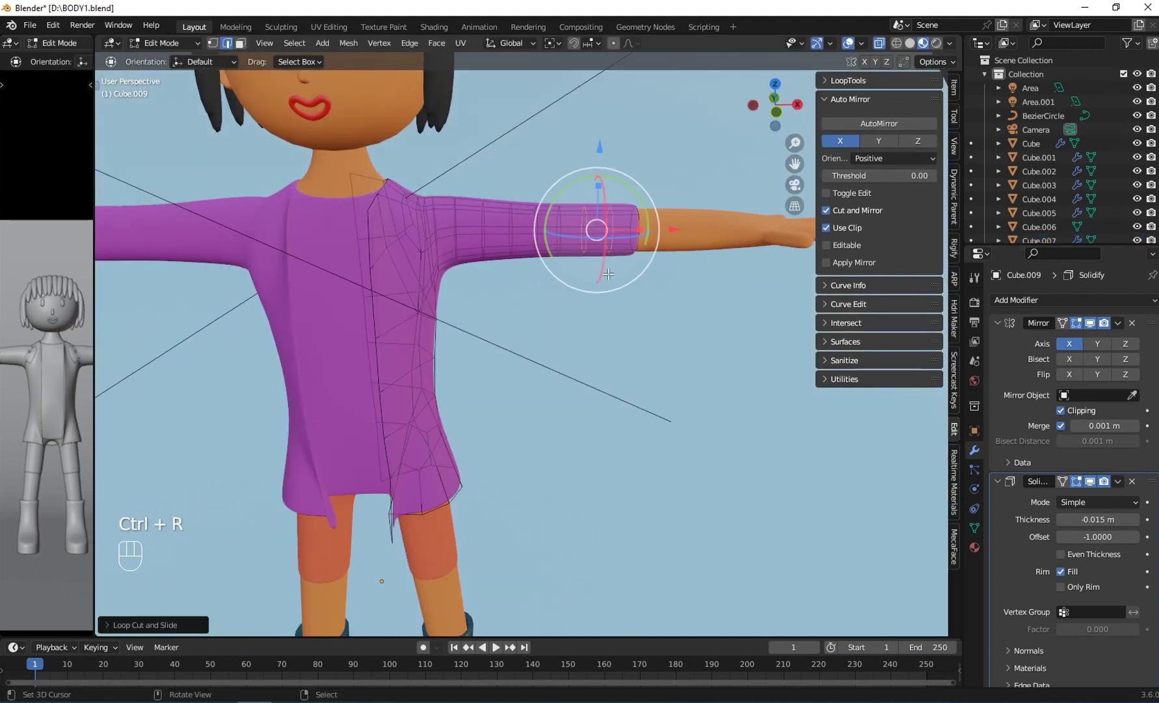
{"action": "middle_click_drag", "start_coordinate": [573, 260], "coordinate": [521, 286], "text": "shift"}
{"action": "key", "text": "Tab"}
{"action": "middle_click_drag", "start_coordinate": [319, 293], "coordinate": [386, 269]}
{"action": "scroll", "coordinate": [403, 390], "scroll_direction": "down", "scroll_amount": 2}
{"action": "middle_click_drag", "start_coordinate": [403, 390], "coordinate": [409, 448]}
Give the jacket a new material with a bright turquoise-blue base color
{"action": "left_click", "coordinate": [1057, 358]}
{"action": "left_click", "coordinate": [1114, 485]}
{"action": "left_click_drag", "start_coordinate": [1080, 364], "coordinate": [1082, 279]}
{"action": "middle_click_drag", "start_coordinate": [709, 365], "coordinate": [685, 364]}
Set the jacket's Solidify thickness to -0.02 m
{"action": "left_click", "coordinate": [975, 451]}
{"action": "left_click_drag", "start_coordinate": [1095, 521], "coordinate": [1077, 521], "text": "shift"}
{"action": "mouse_move", "coordinate": [573, 370]}
{"action": "middle_mouse_down"}
{"action": "mouse_move", "coordinate": [691, 380]}
{"action": "mouse_move", "coordinate": [553, 364]}
{"action": "middle_mouse_up"}
{"action": "scroll", "coordinate": [529, 357], "scroll_direction": "up", "scroll_amount": 1}
{"action": "middle_click_drag", "start_coordinate": [553, 365], "coordinate": [540, 273], "text": "shift"}
{"action": "middle_click_drag", "start_coordinate": [540, 274], "coordinate": [544, 318]}
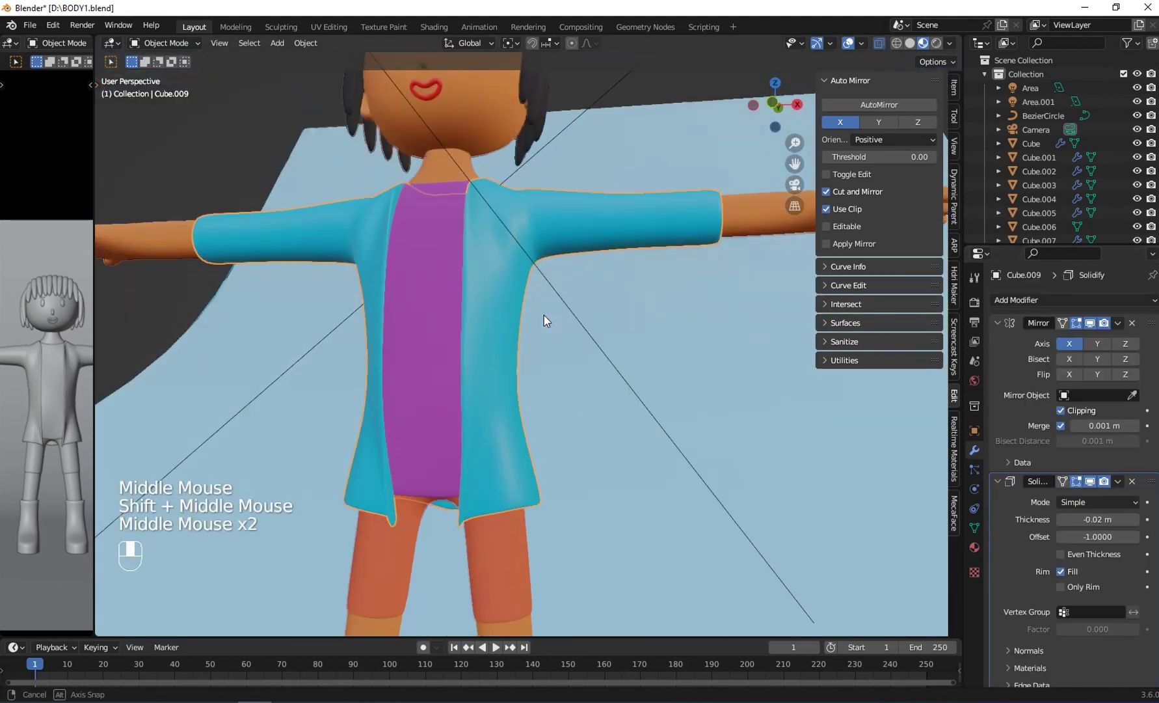
Move the lower edge loop of the shorts down the leg to lengthen them into trousers reaching the boots
{"action": "right_click", "coordinate": [520, 566]}
{"action": "scroll", "coordinate": [521, 559], "scroll_direction": "up", "scroll_amount": 2}
{"action": "middle_click_drag", "start_coordinate": [520, 553], "coordinate": [517, 384], "text": "shift"}
{"action": "key", "text": "Tab"}
{"action": "right_click", "coordinate": [517, 462], "text": "alt"}
{"action": "middle_click_drag", "start_coordinate": [518, 462], "coordinate": [510, 439]}
{"action": "left_click_drag", "start_coordinate": [505, 416], "coordinate": [505, 419]}
{"action": "left_click", "coordinate": [510, 43]}
{"action": "left_click", "coordinate": [506, 106]}
{"action": "left_click_drag", "start_coordinate": [512, 568], "coordinate": [536, 140]}
{"action": "scroll", "coordinate": [538, 260], "scroll_direction": "down", "scroll_amount": 2}
{"action": "middle_click_drag", "start_coordinate": [537, 456], "coordinate": [534, 312], "text": "shift"}
{"action": "middle_click_drag", "start_coordinate": [535, 312], "coordinate": [539, 339]}
{"action": "middle_click_drag", "start_coordinate": [539, 403], "coordinate": [524, 351], "text": "shift"}
{"action": "left_click_drag", "start_coordinate": [512, 392], "coordinate": [517, 411]}
{"action": "middle_click_drag", "start_coordinate": [517, 411], "coordinate": [426, 390]}
Add an edge loop with a loop cut, change the transform orientation and shift a selected loop slightly
{"action": "key", "text": "ctrl+r"}
{"action": "scroll", "coordinate": [404, 280], "scroll_direction": "up", "scroll_amount": 4}
{"action": "left_click", "coordinate": [403, 280]}
{"action": "middle_click_drag", "start_coordinate": [404, 287], "coordinate": [345, 280]}
{"action": "scroll", "coordinate": [332, 287], "scroll_direction": "up", "scroll_amount": 3}
{"action": "right_click", "coordinate": [272, 280], "text": "alt"}
{"action": "left_click", "coordinate": [511, 44]}
{"action": "left_click", "coordinate": [498, 88]}
{"action": "left_click_drag", "start_coordinate": [362, 283], "coordinate": [371, 285]}
{"action": "middle_click_drag", "start_coordinate": [371, 285], "coordinate": [540, 293]}
{"action": "key", "text": "Tab"}
{"action": "scroll", "coordinate": [455, 312], "scroll_direction": "down", "scroll_amount": 2}
{"action": "middle_click_drag", "start_coordinate": [436, 261], "coordinate": [420, 341], "text": "shift"}
{"action": "middle_click_drag", "start_coordinate": [420, 341], "coordinate": [420, 331]}
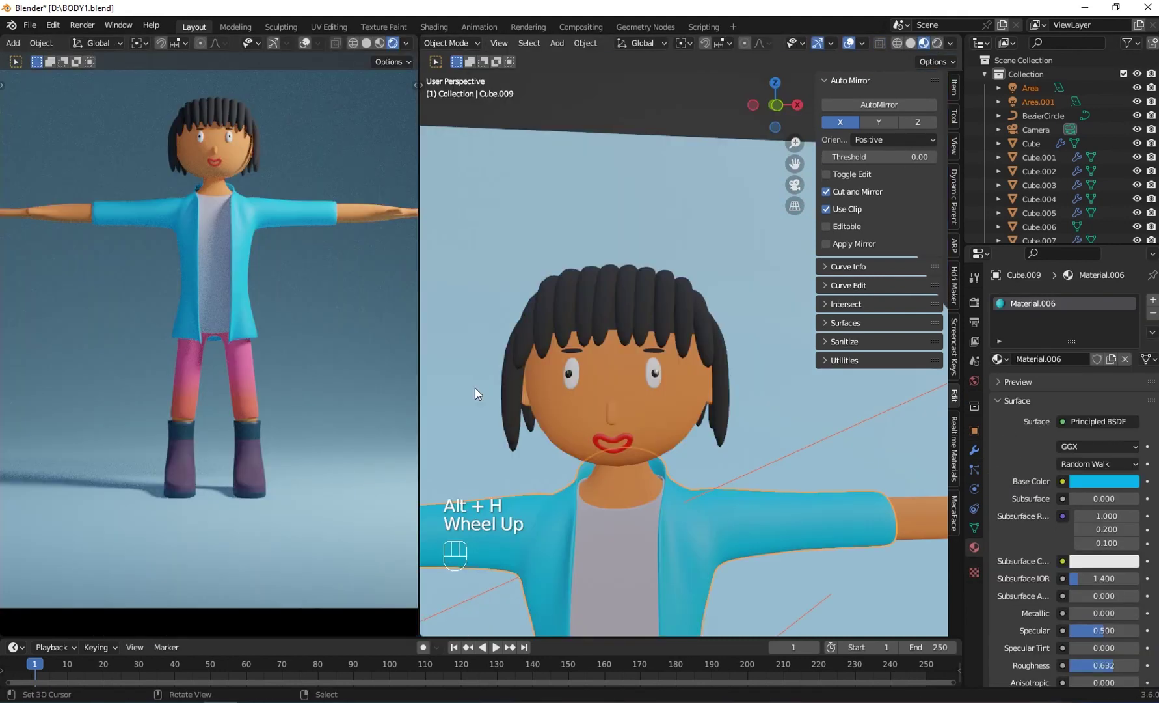
Switch the camera viewport to solid shading and delete the character's eyes, eyebrows and mouth
{"action": "left_click", "coordinate": [366, 43]}
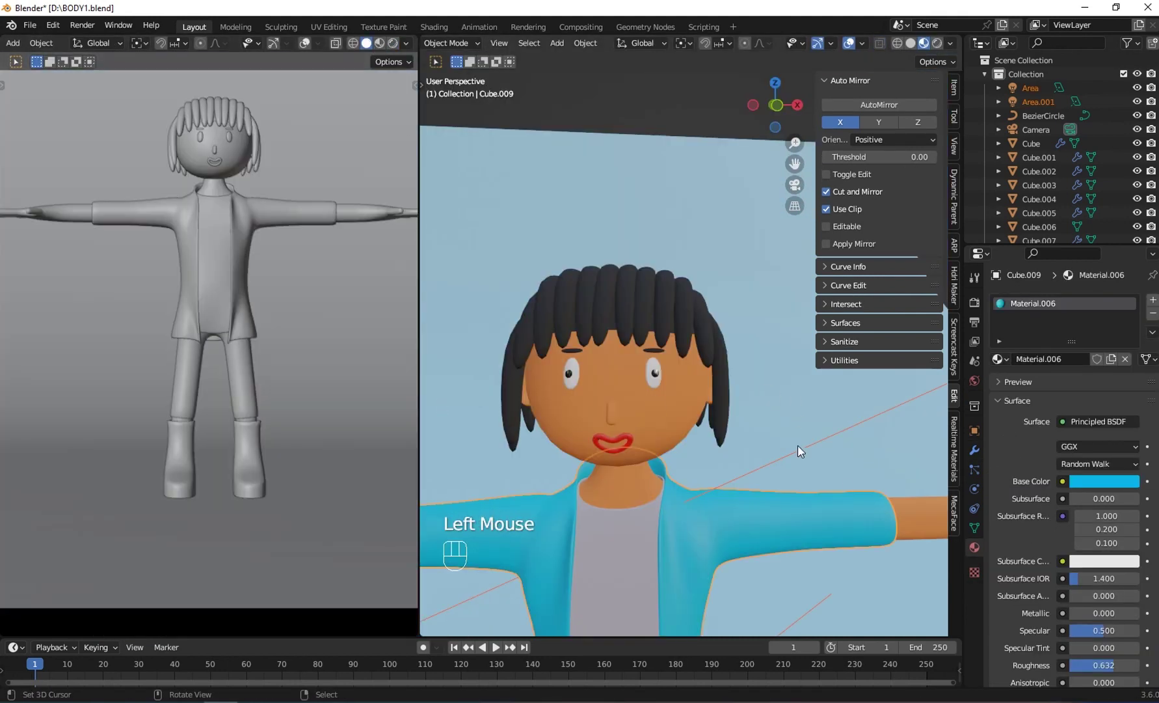
{"action": "right_click", "coordinate": [660, 382]}
{"action": "key", "text": "x"}
{"action": "left_click", "coordinate": [655, 382]}
{"action": "right_click", "coordinate": [652, 348]}
{"action": "key", "text": "x"}
{"action": "left_click", "coordinate": [650, 352]}
{"action": "right_click", "coordinate": [624, 436]}
{"action": "right_click", "coordinate": [627, 441]}
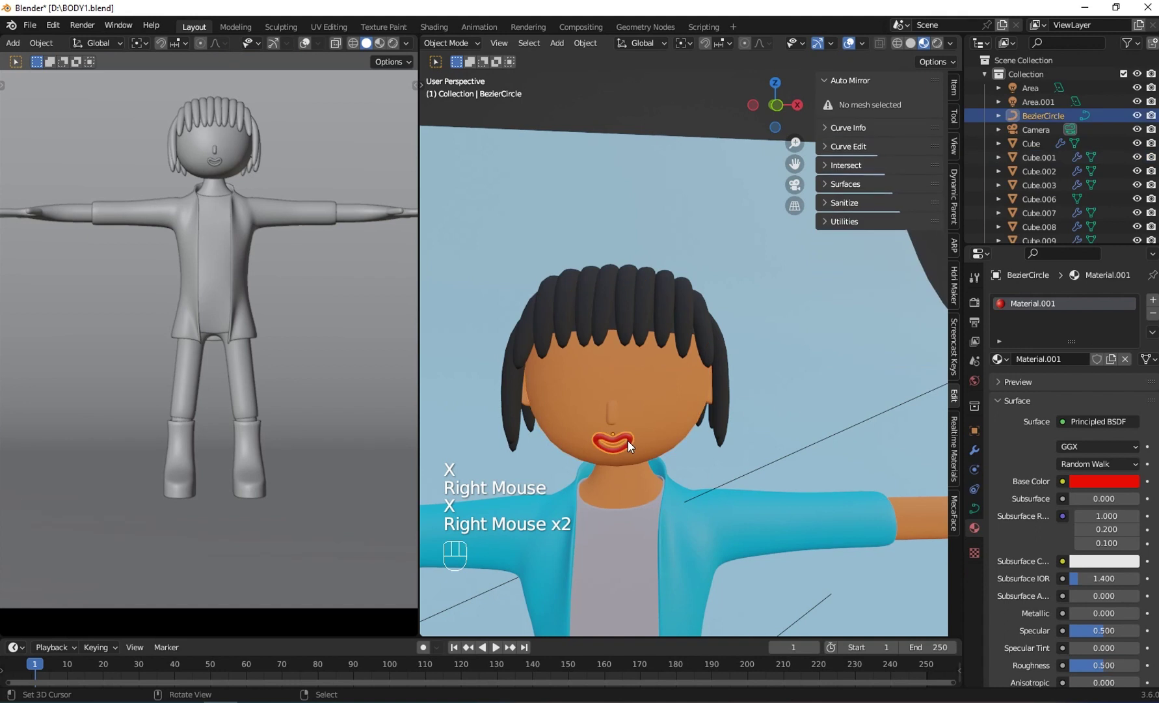
{"action": "key", "text": "x"}
{"action": "left_click", "coordinate": [628, 440]}
Select the character's head in front view and add a MecaFace face rig to it
{"action": "key", "text": "KP_1"}
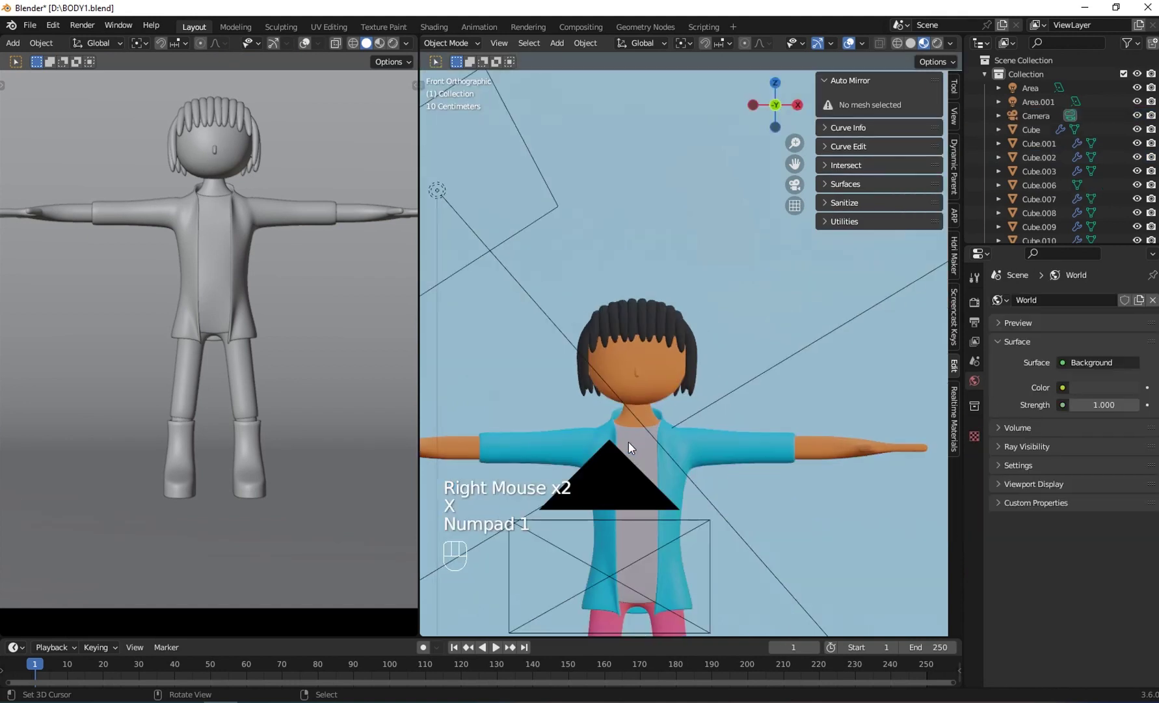
{"action": "scroll", "coordinate": [628, 442], "scroll_direction": "up", "scroll_amount": 3}
{"action": "scroll", "coordinate": [602, 442], "scroll_direction": "down", "scroll_amount": 2}
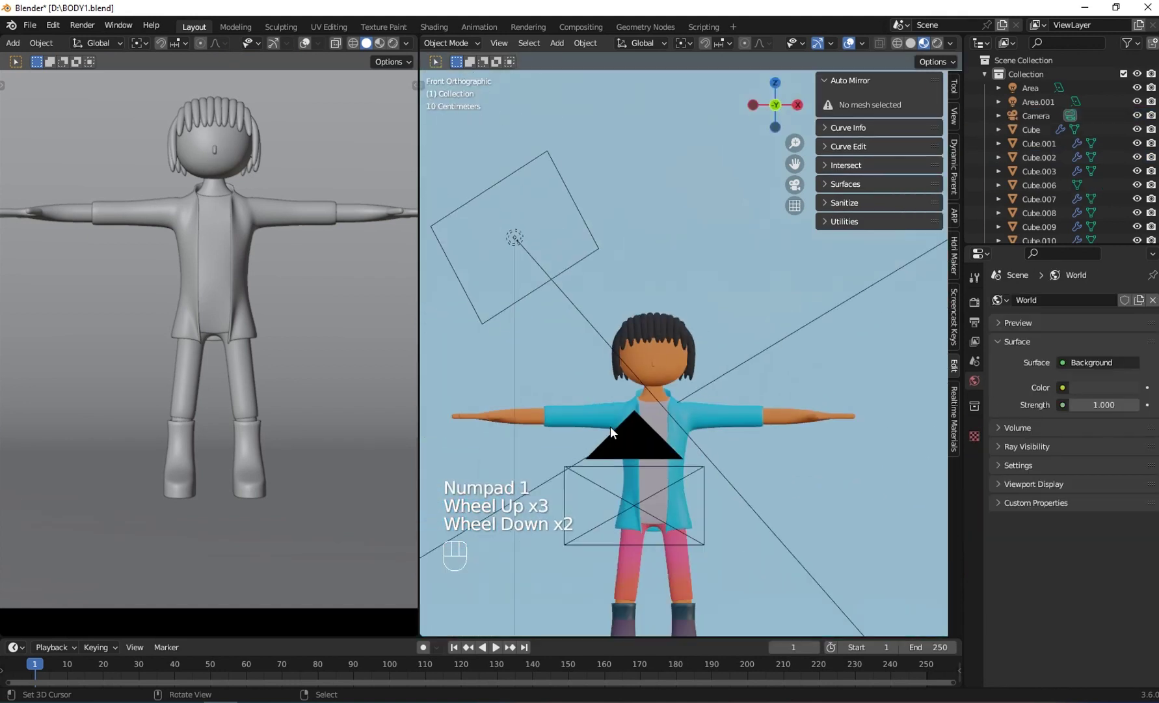
{"action": "right_click", "coordinate": [673, 364]}
{"action": "scroll", "coordinate": [673, 364], "scroll_direction": "up", "scroll_amount": 2}
{"action": "key", "text": "g"}
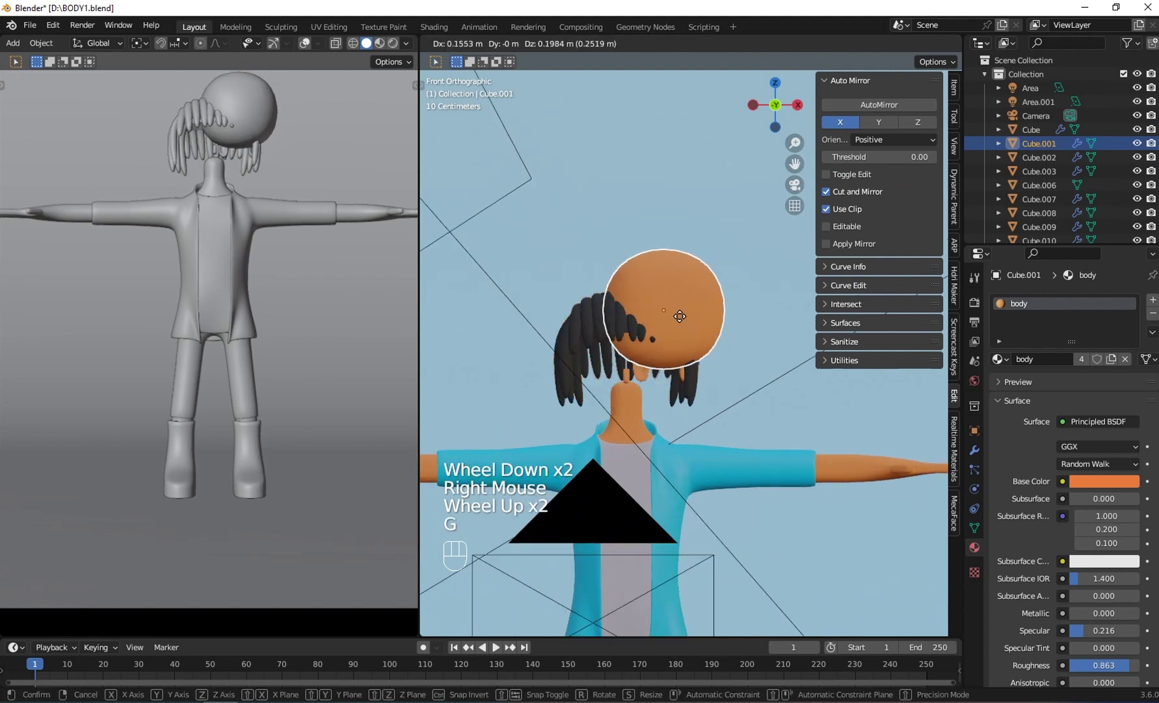
{"action": "left_click", "coordinate": [647, 403]}
{"action": "scroll", "coordinate": [649, 399], "scroll_direction": "up", "scroll_amount": 2}
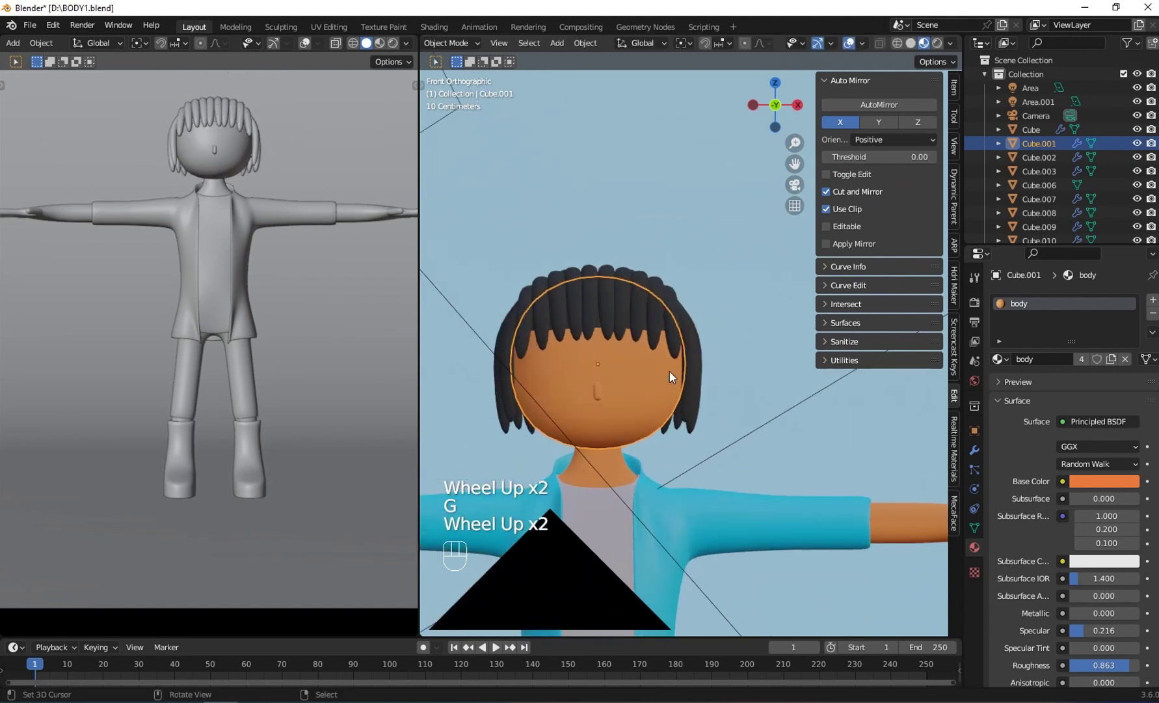
{"action": "double_click", "coordinate": [955, 511]}
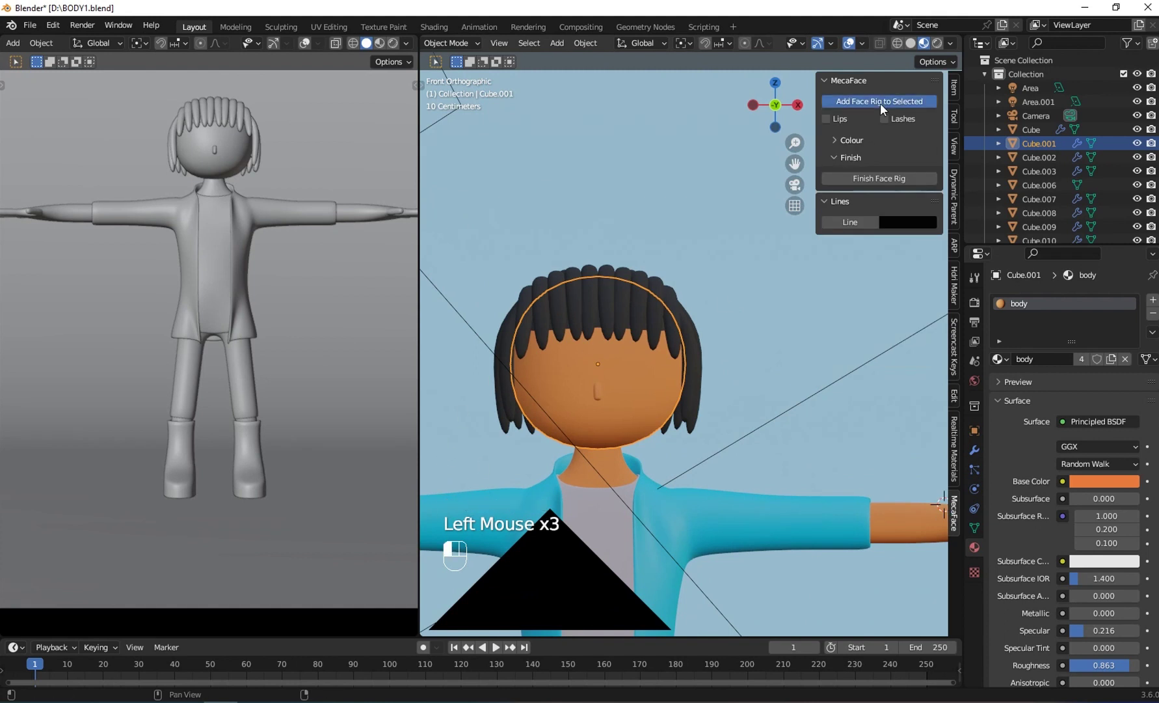
Rotate the new face rig about the global X axis so that it stands upright facing the front
{"action": "scroll", "coordinate": [679, 362], "scroll_direction": "down", "scroll_amount": 2}
{"action": "middle_click_drag", "start_coordinate": [679, 362], "coordinate": [642, 318]}
{"action": "scroll", "coordinate": [660, 324], "scroll_direction": "down", "scroll_amount": 1}
{"action": "scroll", "coordinate": [642, 318], "scroll_direction": "down", "scroll_amount": 1, "text": "shift"}
{"action": "key", "text": "r"}
{"action": "key", "text": "y"}
{"action": "key", "text": "x"}
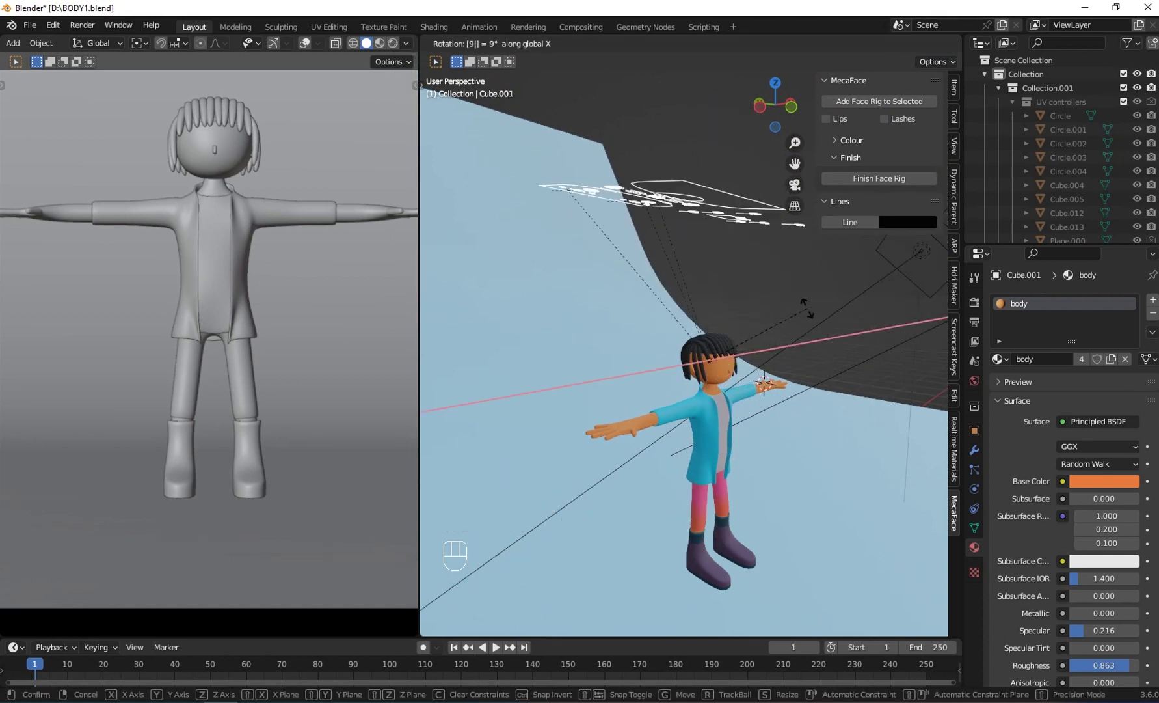
{"action": "left_click", "coordinate": [780, 293]}
{"action": "middle_click_drag", "start_coordinate": [780, 293], "coordinate": [833, 369]}
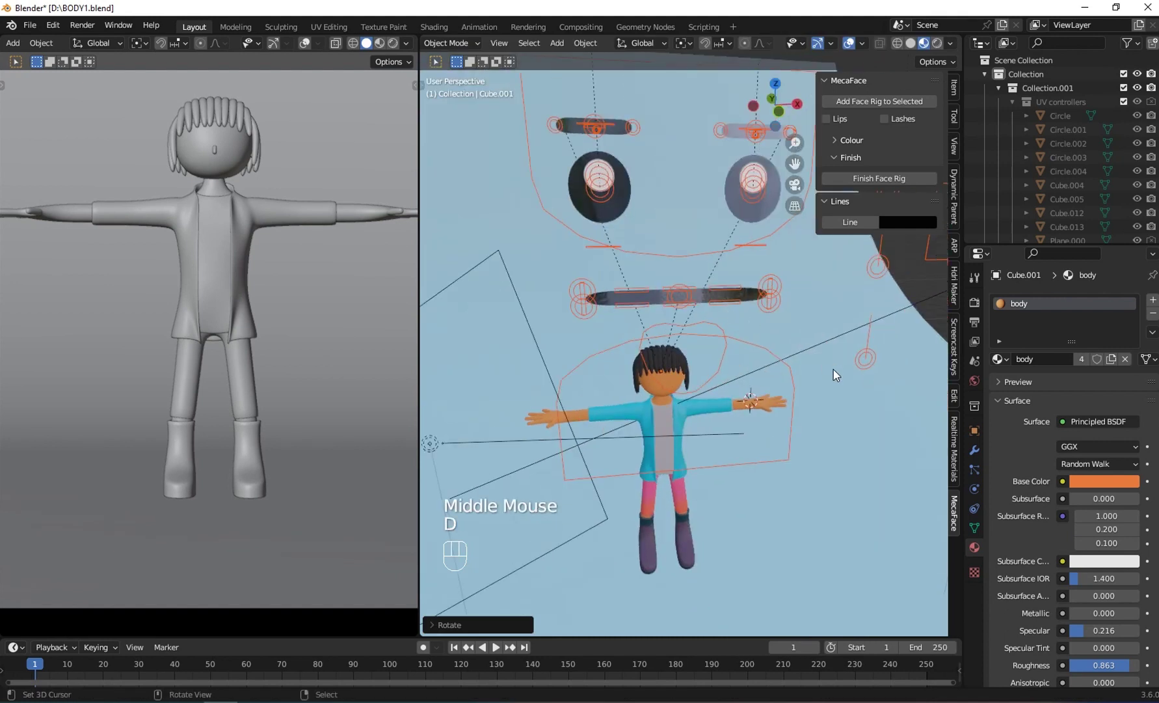
Scale the face rig down and move it down from above the character onto the head area
{"action": "key", "text": "s"}
{"action": "left_click", "coordinate": [716, 360]}
{"action": "scroll", "coordinate": [717, 360], "scroll_direction": "up", "scroll_amount": 3}
{"action": "middle_click_drag", "start_coordinate": [716, 360], "coordinate": [693, 306]}
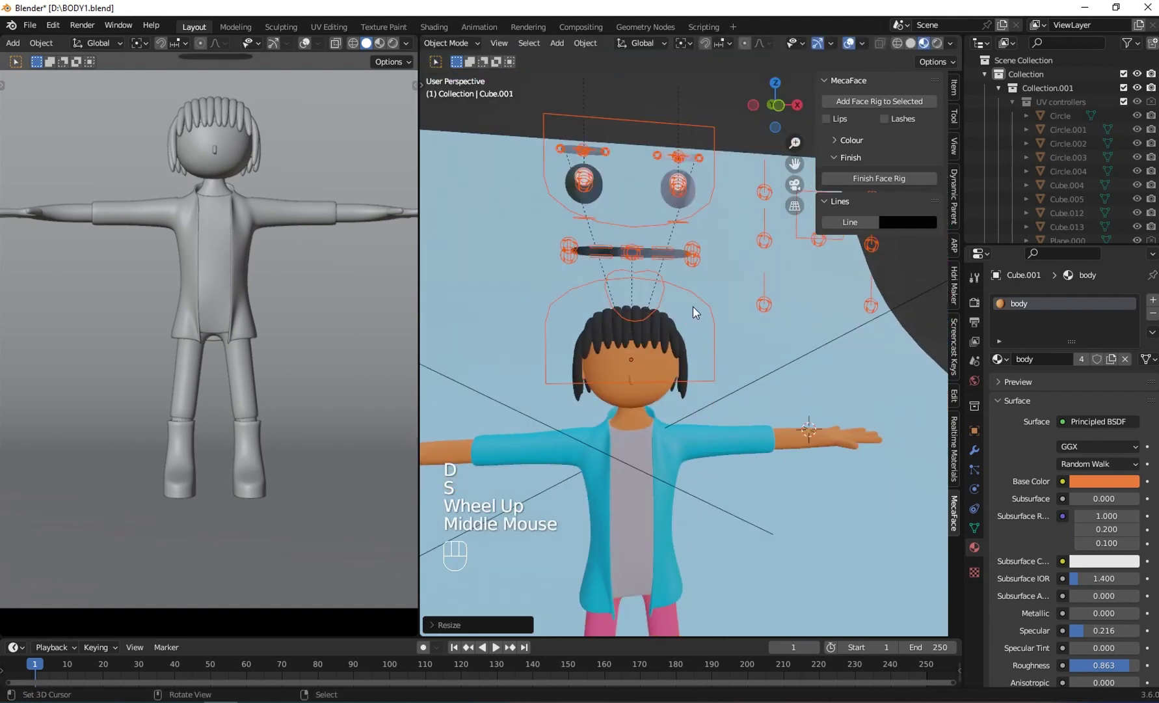
{"action": "key", "text": "g"}
{"action": "left_click", "coordinate": [703, 410]}
Resize the face rig to fit the head and adjust its height along Z so the eyes, brows and mouth sit on the face
{"action": "key", "text": "s"}
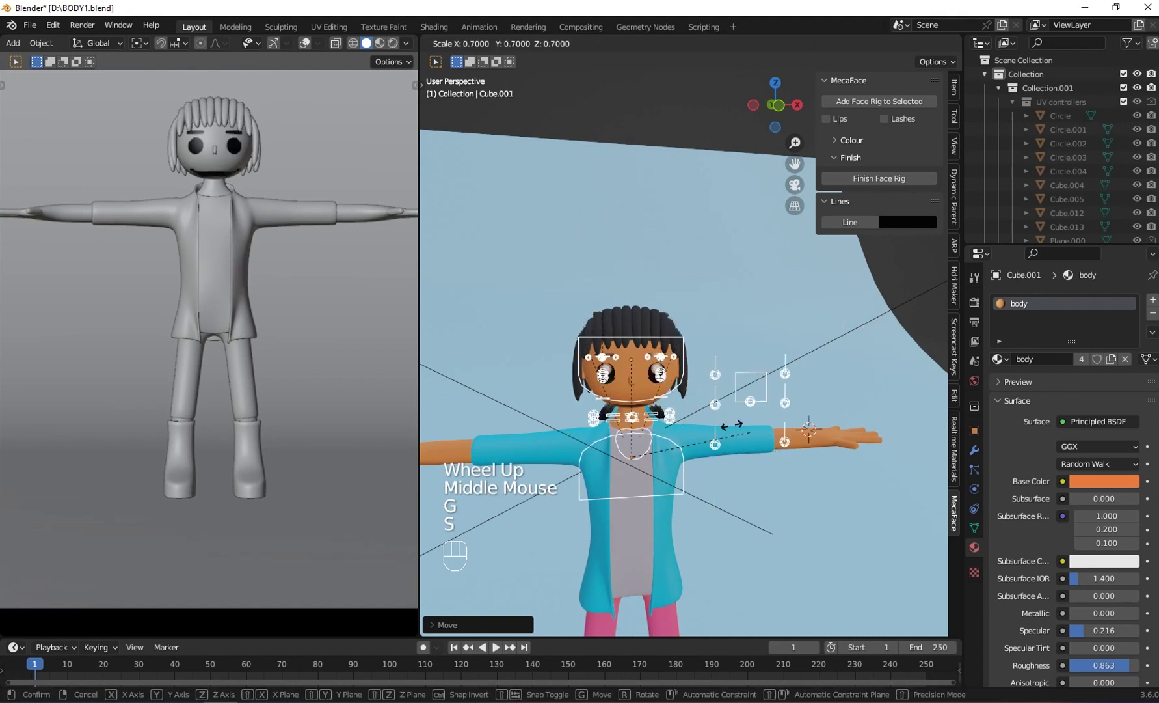
{"action": "left_click", "coordinate": [693, 428]}
{"action": "key", "text": "g"}
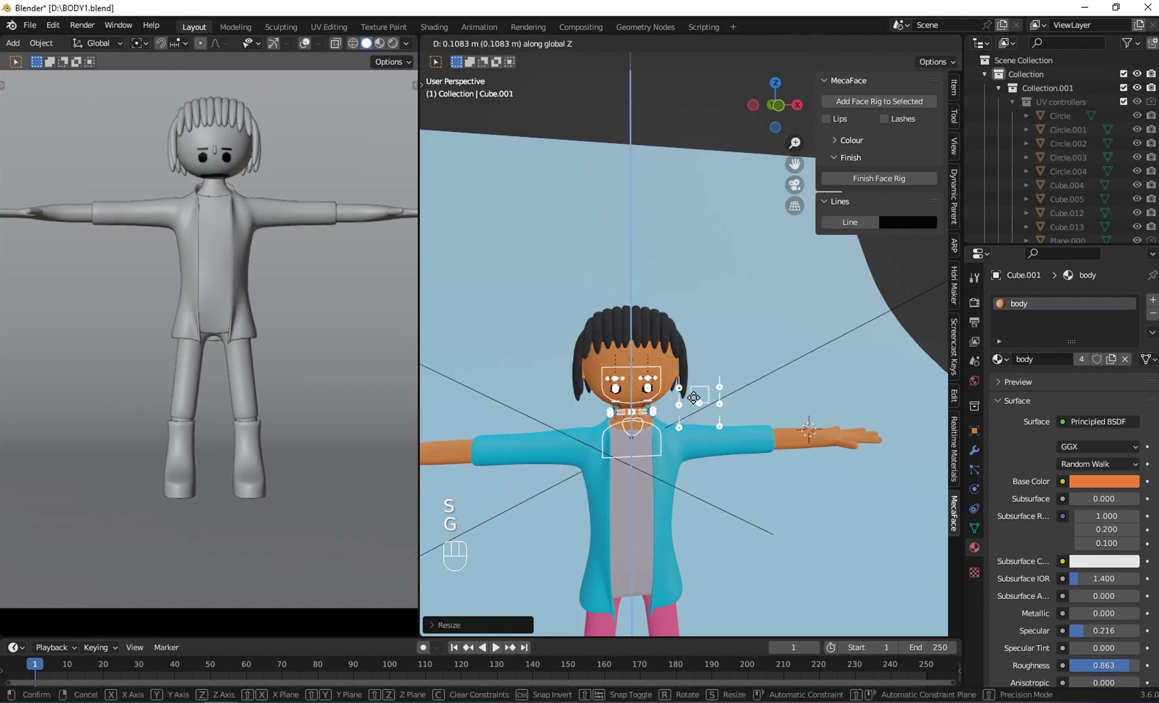
{"action": "left_click", "coordinate": [697, 398]}
{"action": "scroll", "coordinate": [698, 398], "scroll_direction": "up", "scroll_amount": 1}
{"action": "middle_click_drag", "start_coordinate": [698, 398], "coordinate": [639, 381]}
{"action": "key", "text": "s"}
{"action": "left_click", "coordinate": [693, 390]}
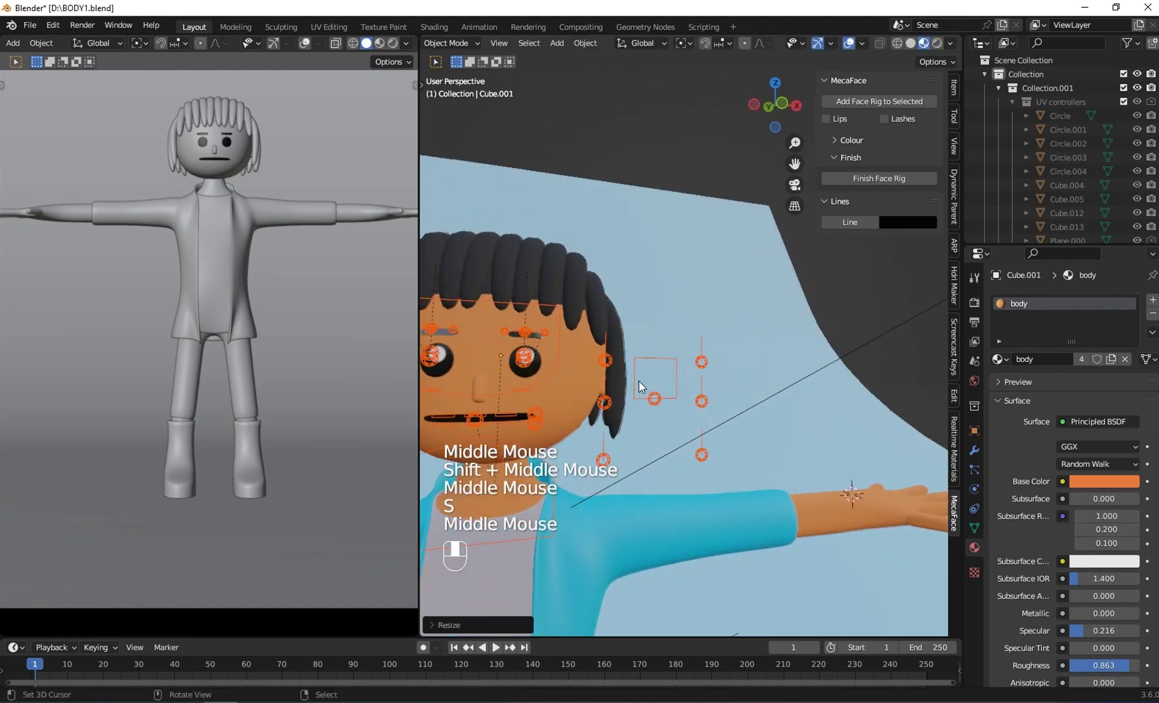
{"action": "key", "text": "g"}
{"action": "key", "text": "z"}
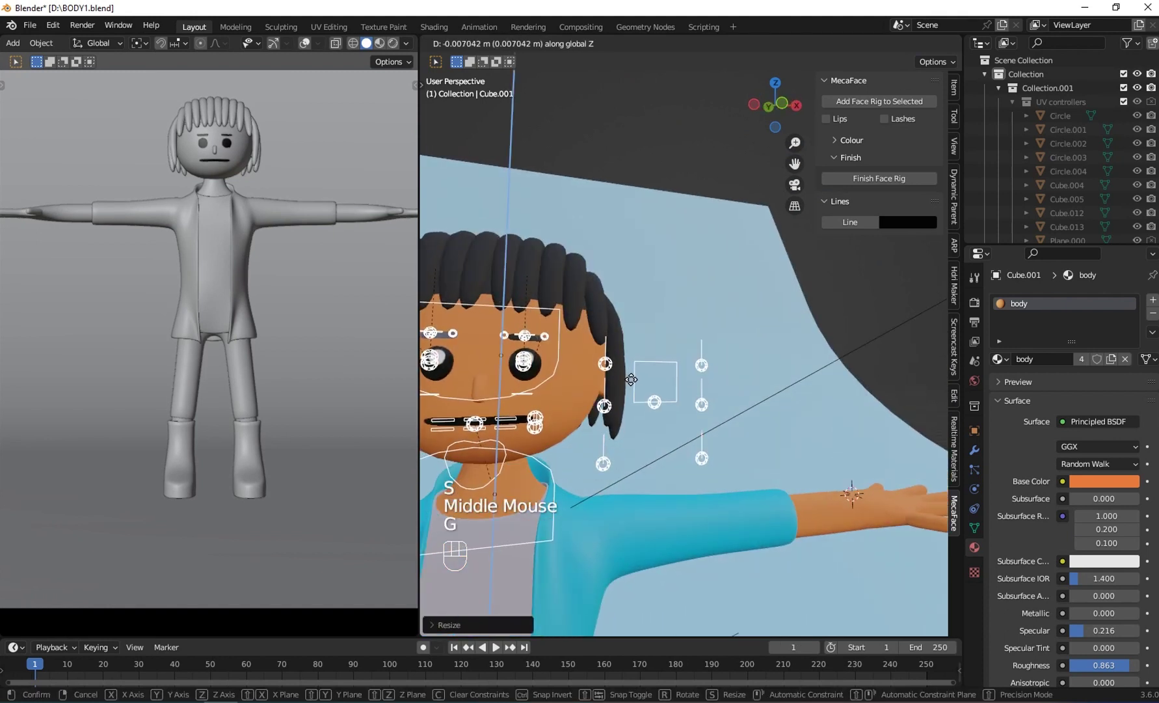
{"action": "left_click", "coordinate": [630, 378]}
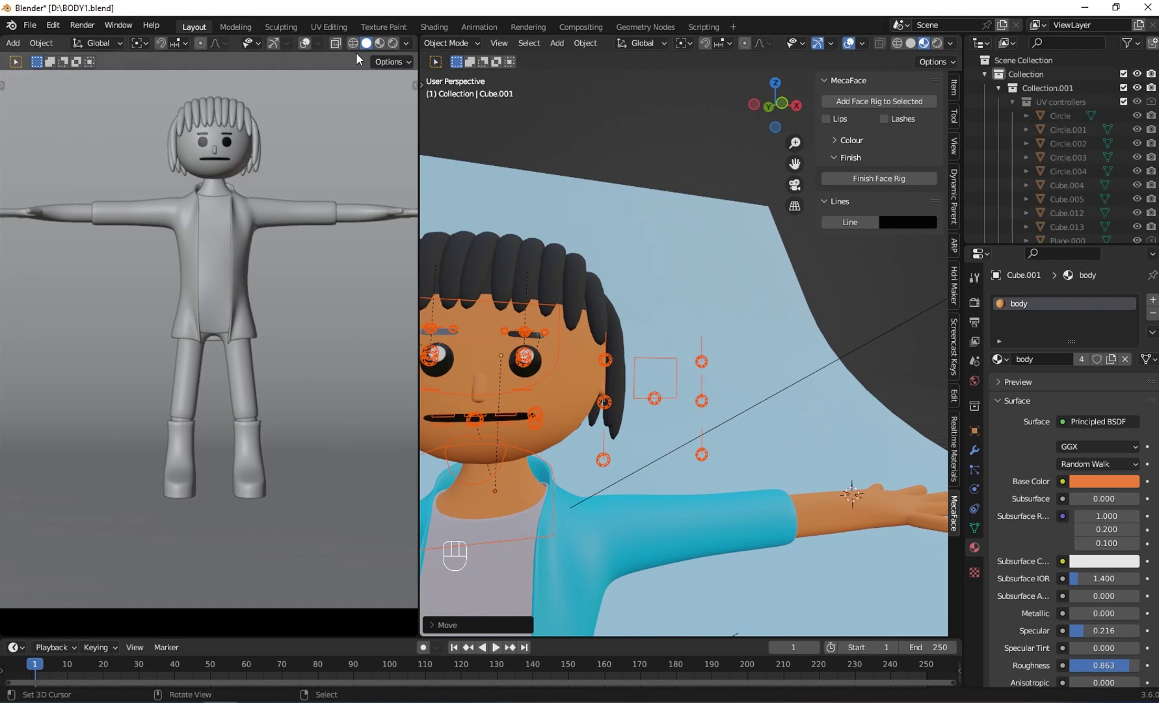
Switch the camera viewport to Material Preview shading and frame the character's face
{"action": "middle_click_drag", "start_coordinate": [466, 348], "coordinate": [546, 333], "text": "shift"}
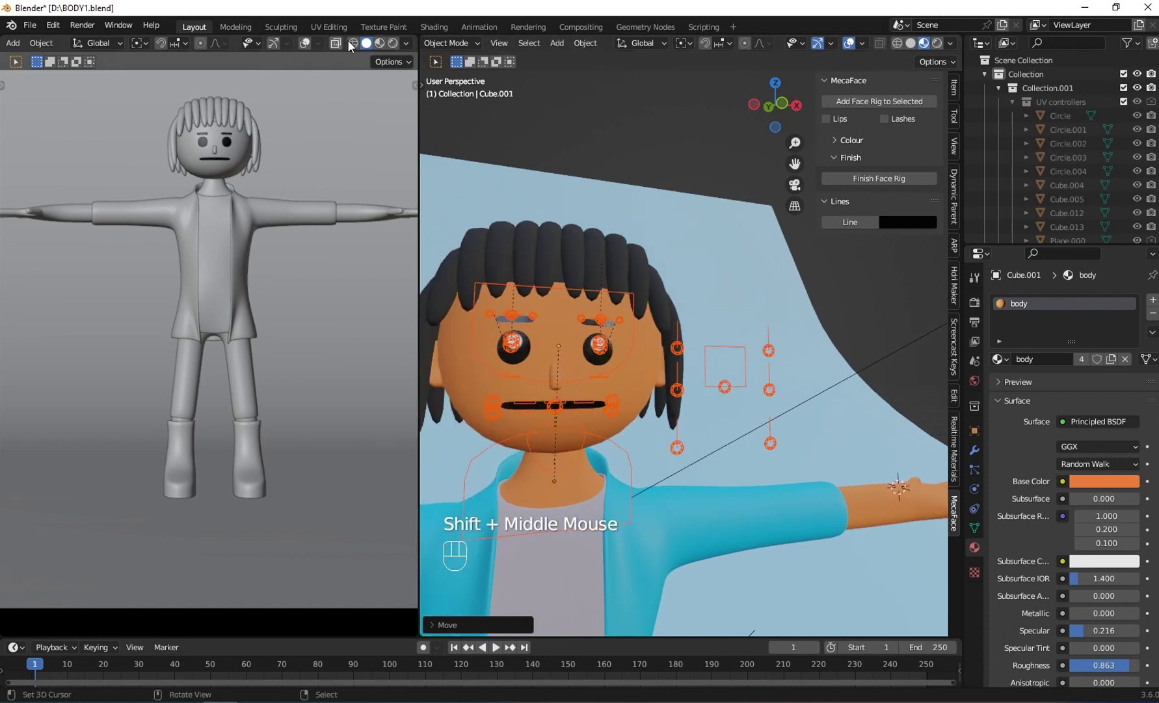
{"action": "left_click", "coordinate": [379, 42]}
{"action": "middle_click_drag", "start_coordinate": [280, 247], "coordinate": [236, 518], "text": "shift"}
{"action": "scroll", "coordinate": [259, 277], "scroll_direction": "up", "scroll_amount": 3}
{"action": "middle_click_drag", "start_coordinate": [553, 449], "coordinate": [568, 418], "text": "shift"}
{"action": "scroll", "coordinate": [573, 423], "scroll_direction": "up", "scroll_amount": 1}
{"action": "scroll", "coordinate": [642, 339], "scroll_direction": "down", "scroll_amount": 4}
{"action": "middle_click_drag", "start_coordinate": [641, 339], "coordinate": [675, 342], "text": "shift"}
{"action": "scroll", "coordinate": [672, 349], "scroll_direction": "up", "scroll_amount": 1}
Fine-tune the face rig's height along Z and its scale on the face
{"action": "key", "text": "g"}
{"action": "key", "text": "z"}
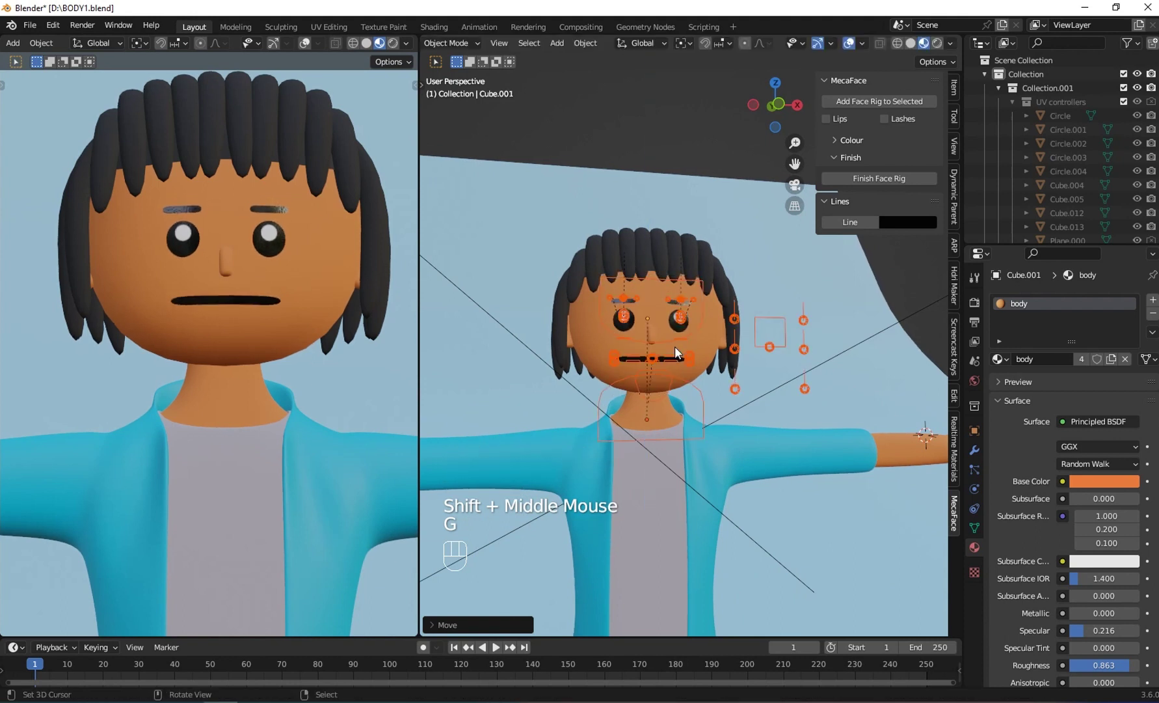
{"action": "scroll", "coordinate": [674, 347], "scroll_direction": "up", "scroll_amount": 1}
{"action": "key", "text": "s"}
{"action": "left_click", "coordinate": [681, 317]}
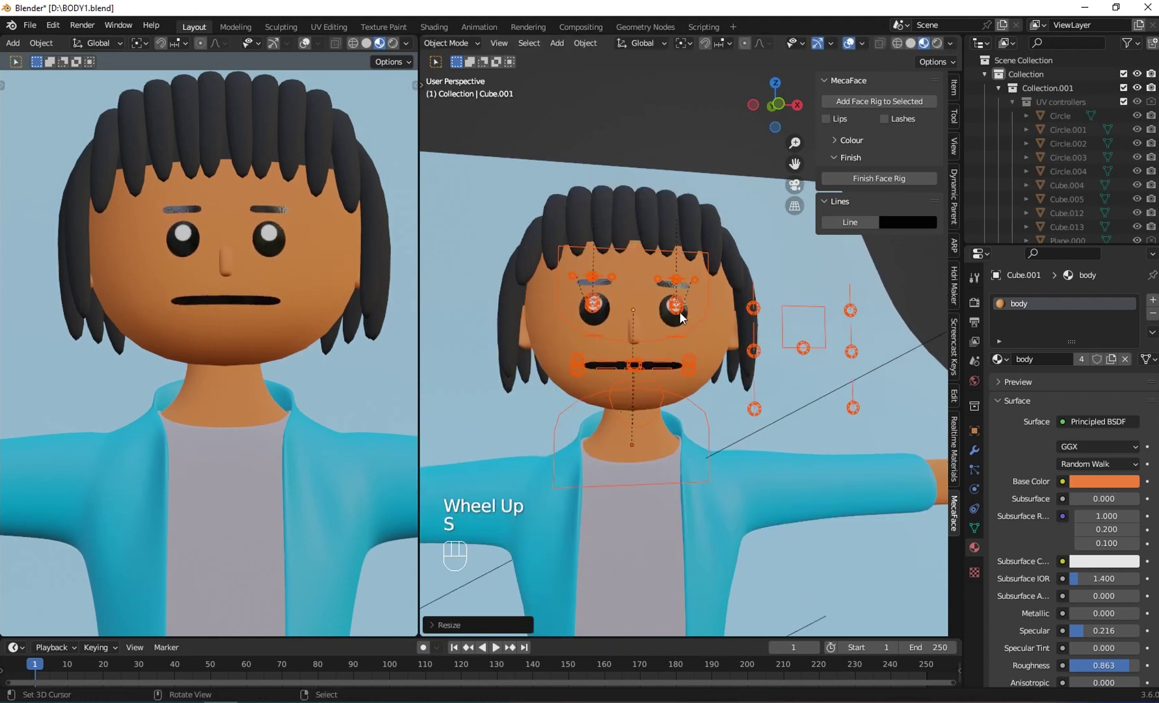
Set the MecaFace eyebrow base colour to teal
{"action": "left_click", "coordinate": [840, 140]}
{"action": "left_click", "coordinate": [843, 157]}
{"action": "left_click", "coordinate": [893, 178]}
{"action": "mouse_move", "coordinate": [1002, 237]}
{"action": "left_mouse_down"}
{"action": "mouse_move", "coordinate": [1000, 198]}
{"action": "mouse_move", "coordinate": [1000, 247]}
{"action": "left_mouse_up"}
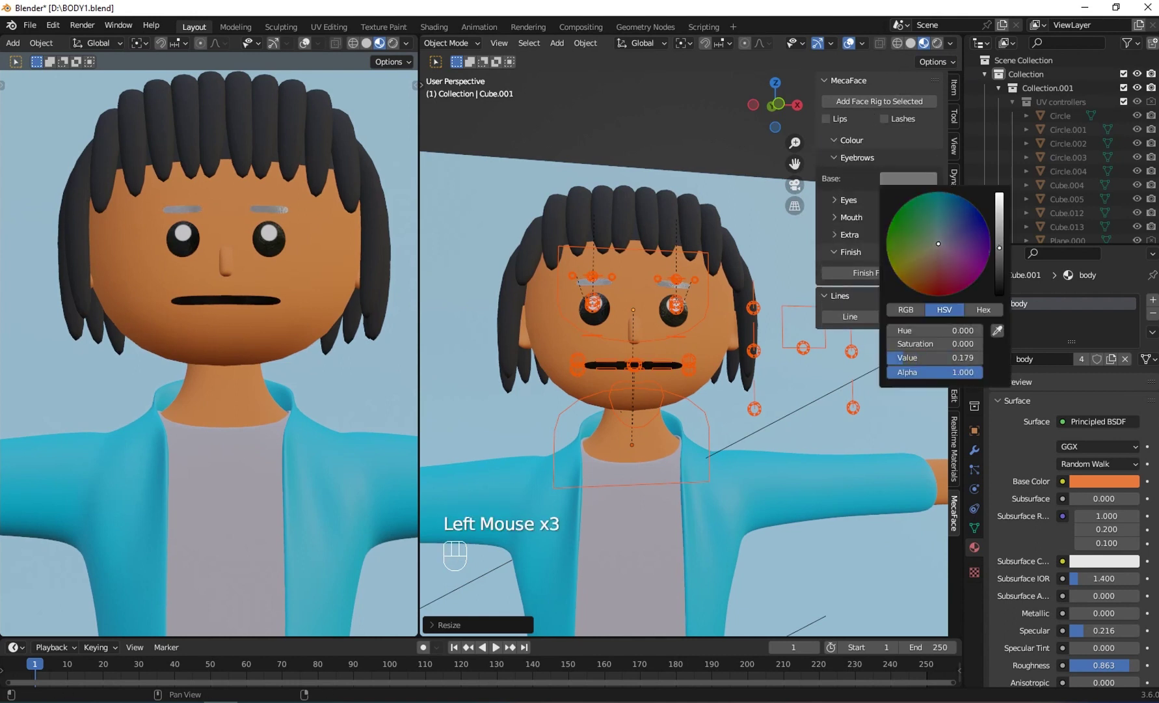
{"action": "left_click", "coordinate": [942, 211]}
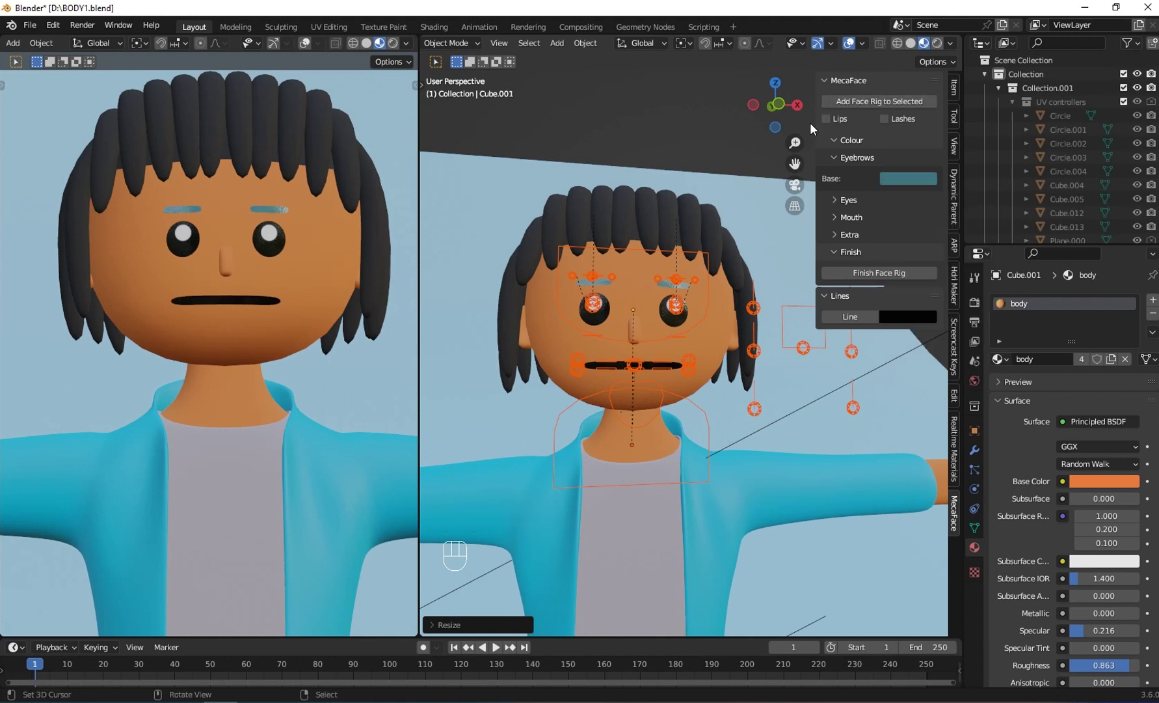
Enable the rig's lips and lashes and colour the lips red with hue 0.005, saturation 0.957 and value 0.440
{"action": "scroll", "coordinate": [530, 323], "scroll_direction": "up", "scroll_amount": 2}
{"action": "middle_click_drag", "start_coordinate": [529, 322], "coordinate": [648, 370], "text": "shift"}
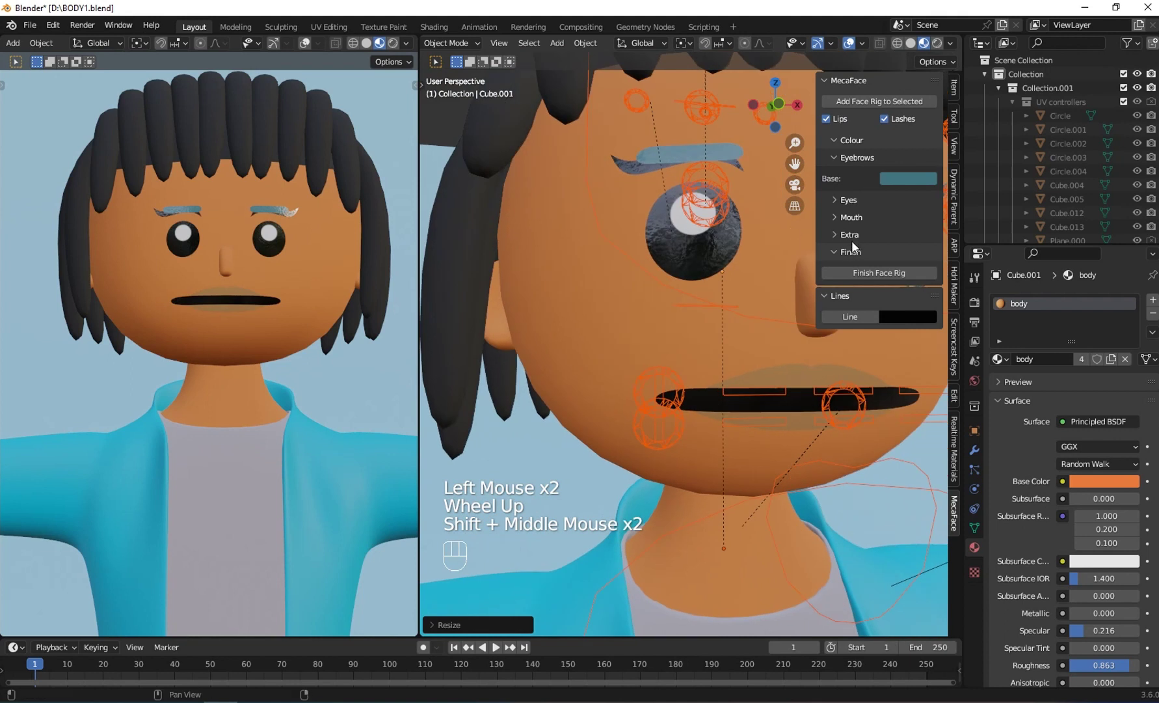
{"action": "left_click", "coordinate": [850, 235]}
{"action": "left_click", "coordinate": [903, 255]}
{"action": "mouse_move", "coordinate": [930, 138]}
{"action": "left_mouse_down"}
{"action": "mouse_move", "coordinate": [932, 157]}
{"action": "mouse_move", "coordinate": [935, 145]}
{"action": "left_mouse_up"}
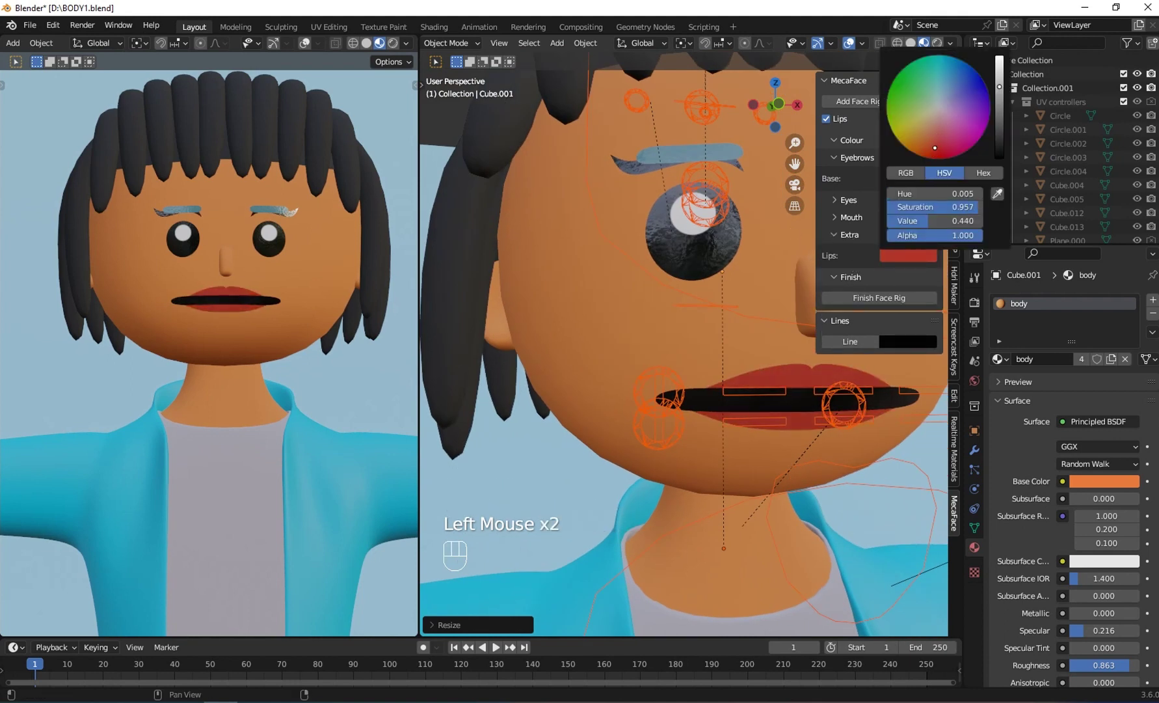
Set the rig's mouth outline to black and its mouth base to a dark reddish brown
{"action": "left_click", "coordinate": [853, 215]}
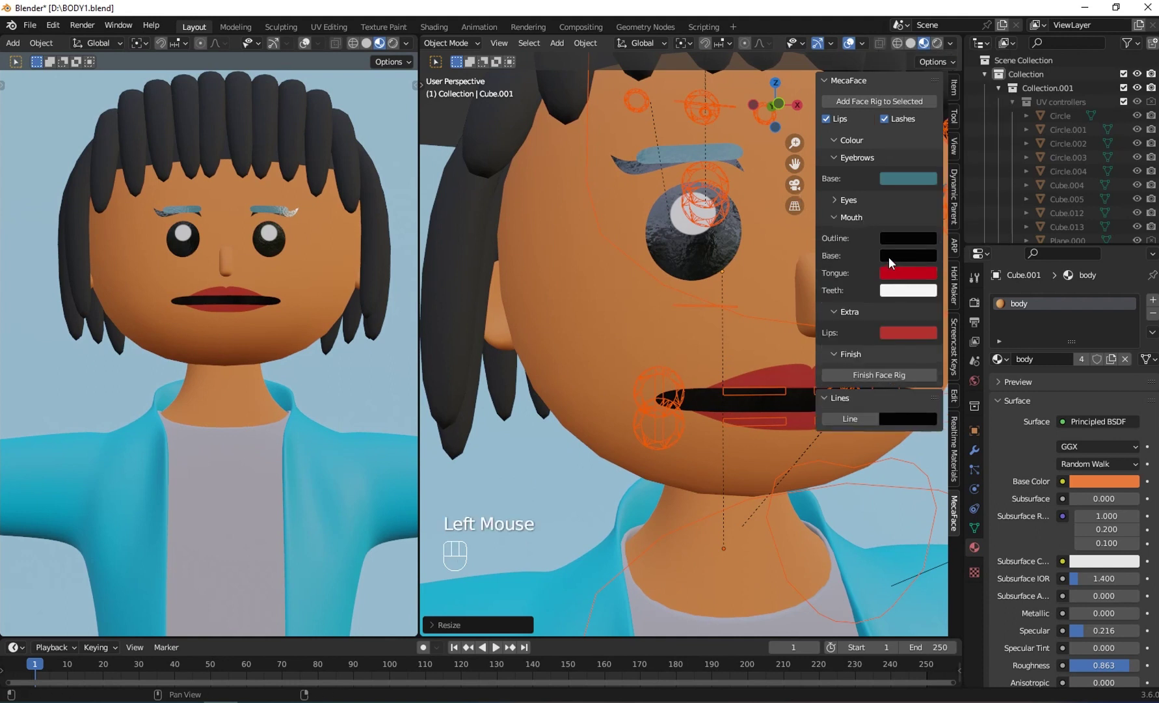
{"action": "left_click", "coordinate": [902, 238]}
{"action": "mouse_move", "coordinate": [1000, 119]}
{"action": "left_mouse_down"}
{"action": "mouse_move", "coordinate": [1000, 78]}
{"action": "mouse_move", "coordinate": [999, 139]}
{"action": "left_mouse_up"}
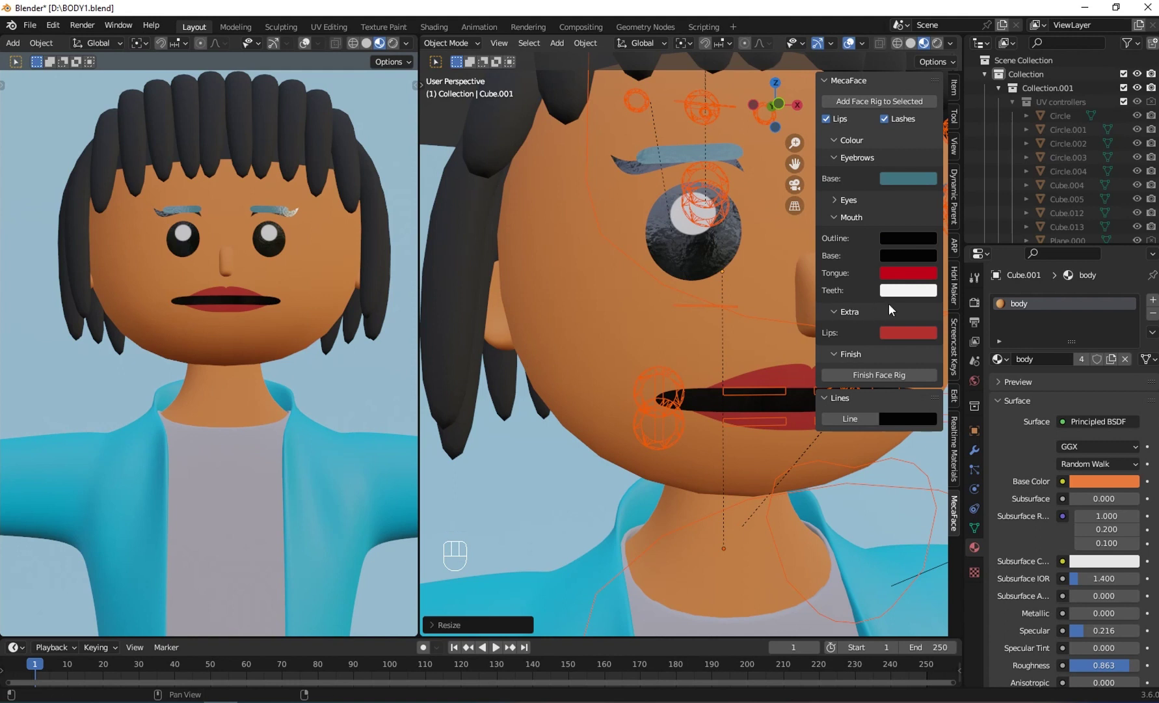
{"action": "left_click", "coordinate": [884, 254]}
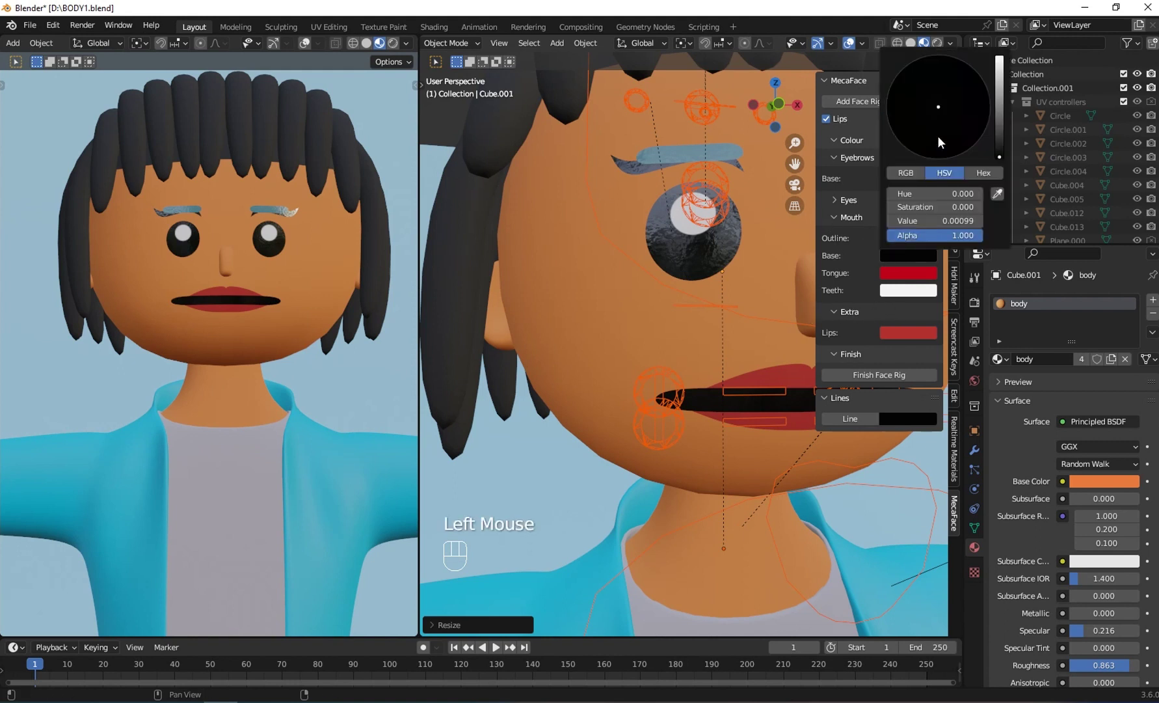
{"action": "mouse_move", "coordinate": [999, 127]}
{"action": "left_mouse_down"}
{"action": "mouse_move", "coordinate": [999, 72]}
{"action": "mouse_move", "coordinate": [999, 122]}
{"action": "left_mouse_up"}
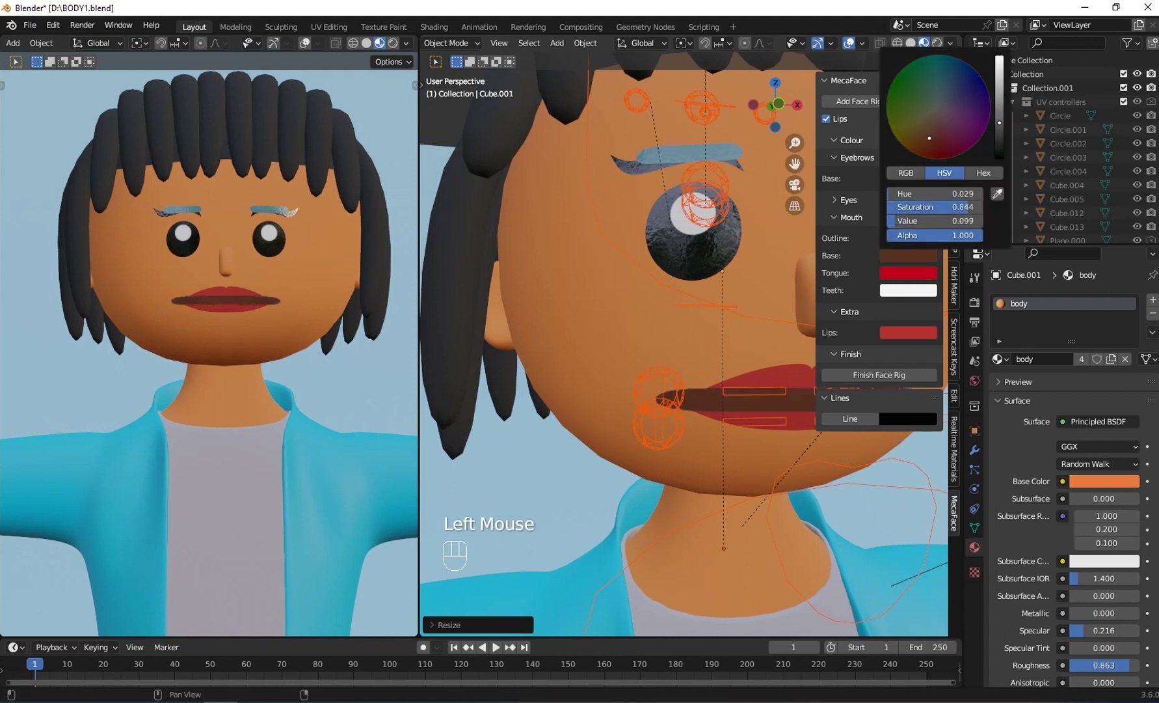
{"action": "mouse_move", "coordinate": [1001, 112]}
{"action": "left_mouse_down"}
{"action": "mouse_move", "coordinate": [1000, 72]}
{"action": "mouse_move", "coordinate": [1000, 117]}
{"action": "left_mouse_up"}
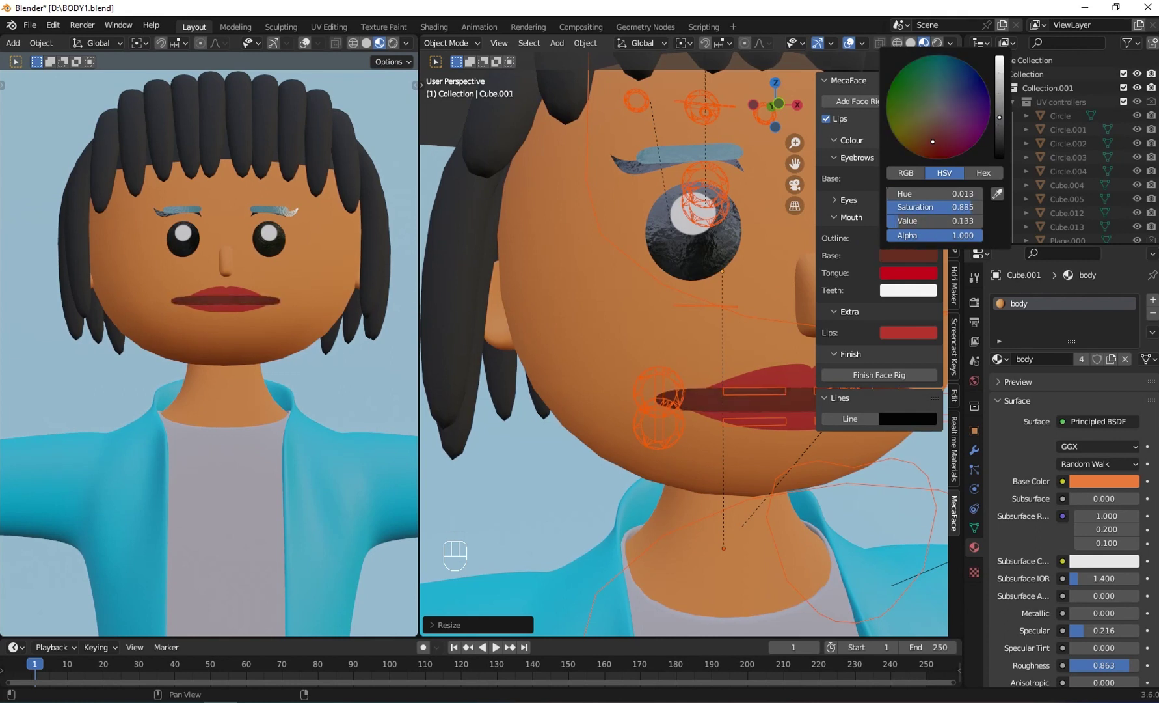
{"action": "left_click_drag", "start_coordinate": [927, 142], "coordinate": [937, 144]}
Change the eyebrow base colour to a dark greyish green
{"action": "scroll", "coordinate": [182, 267], "scroll_direction": "down", "scroll_amount": 3}
{"action": "scroll", "coordinate": [228, 308], "scroll_direction": "up", "scroll_amount": 1}
{"action": "middle_click_drag", "start_coordinate": [724, 338], "coordinate": [782, 253], "text": "shift"}
{"action": "left_click", "coordinate": [910, 179]}
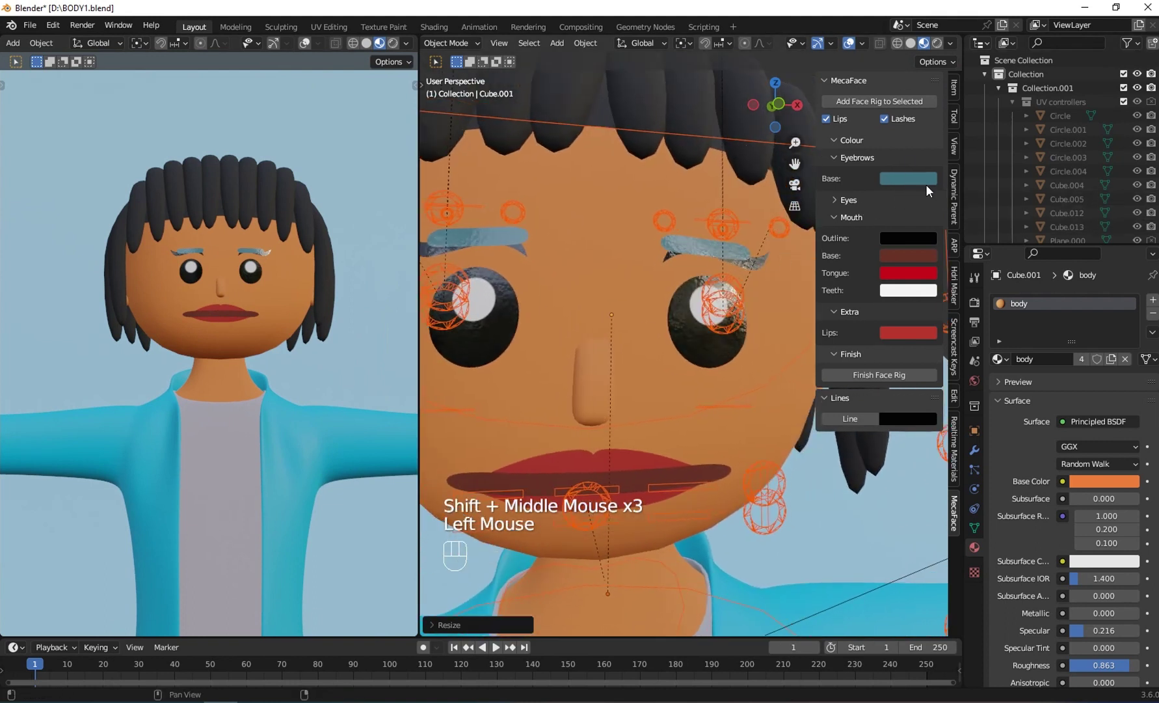
{"action": "left_click", "coordinate": [926, 182]}
{"action": "mouse_move", "coordinate": [1002, 235]}
{"action": "left_mouse_down"}
{"action": "mouse_move", "coordinate": [1000, 273]}
{"action": "mouse_move", "coordinate": [1000, 253]}
{"action": "left_mouse_up"}
{"action": "mouse_move", "coordinate": [929, 229]}
{"action": "left_mouse_down"}
{"action": "mouse_move", "coordinate": [936, 209]}
{"action": "mouse_move", "coordinate": [934, 236]}
{"action": "left_mouse_up"}
{"action": "scroll", "coordinate": [631, 341], "scroll_direction": "down", "scroll_amount": 2}
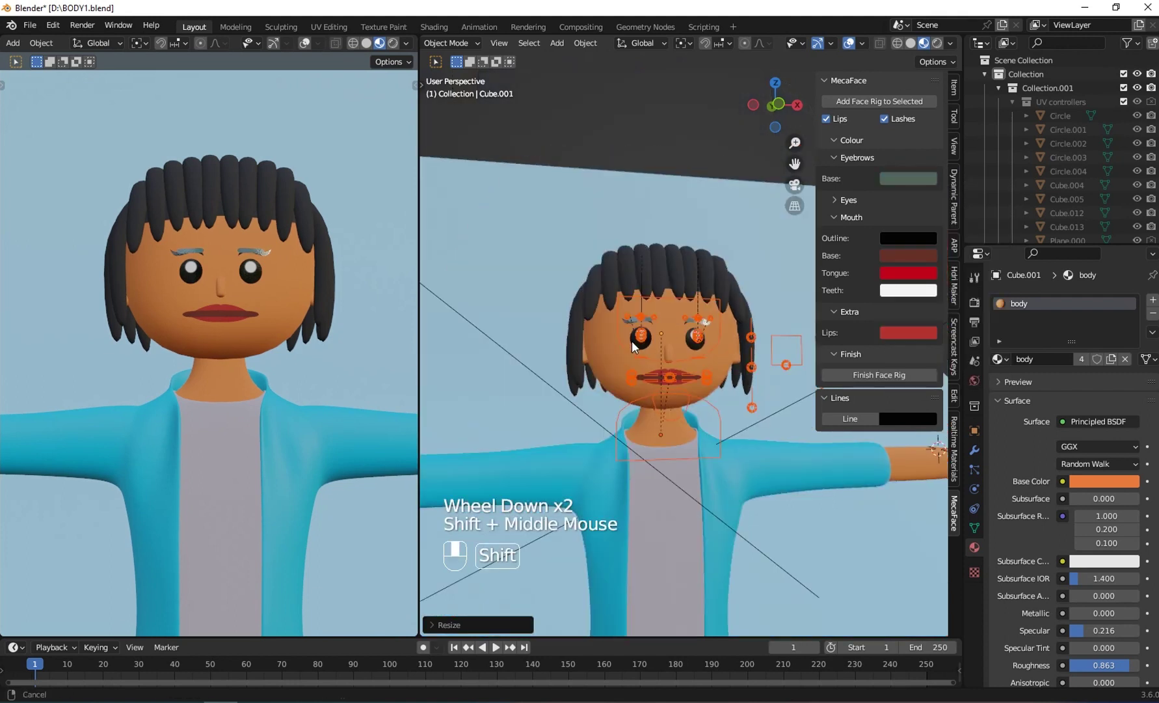
{"action": "middle_click_drag", "start_coordinate": [631, 340], "coordinate": [631, 328], "text": "shift"}
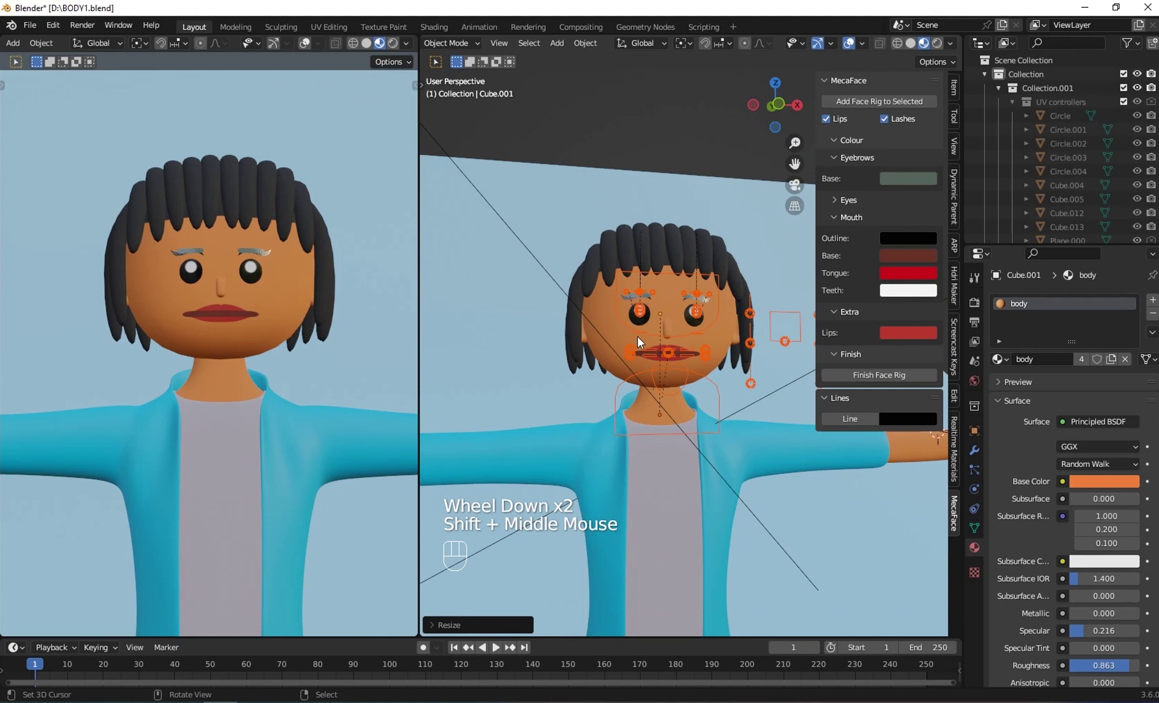
Split the camera viewport horizontally and turn the upper area into an Asset Browser
{"action": "left_click_drag", "start_coordinate": [3, 39], "coordinate": [32, 249]}
{"action": "scroll", "coordinate": [23, 43], "scroll_direction": "up", "scroll_amount": 3}
{"action": "left_click", "coordinate": [69, 43]}
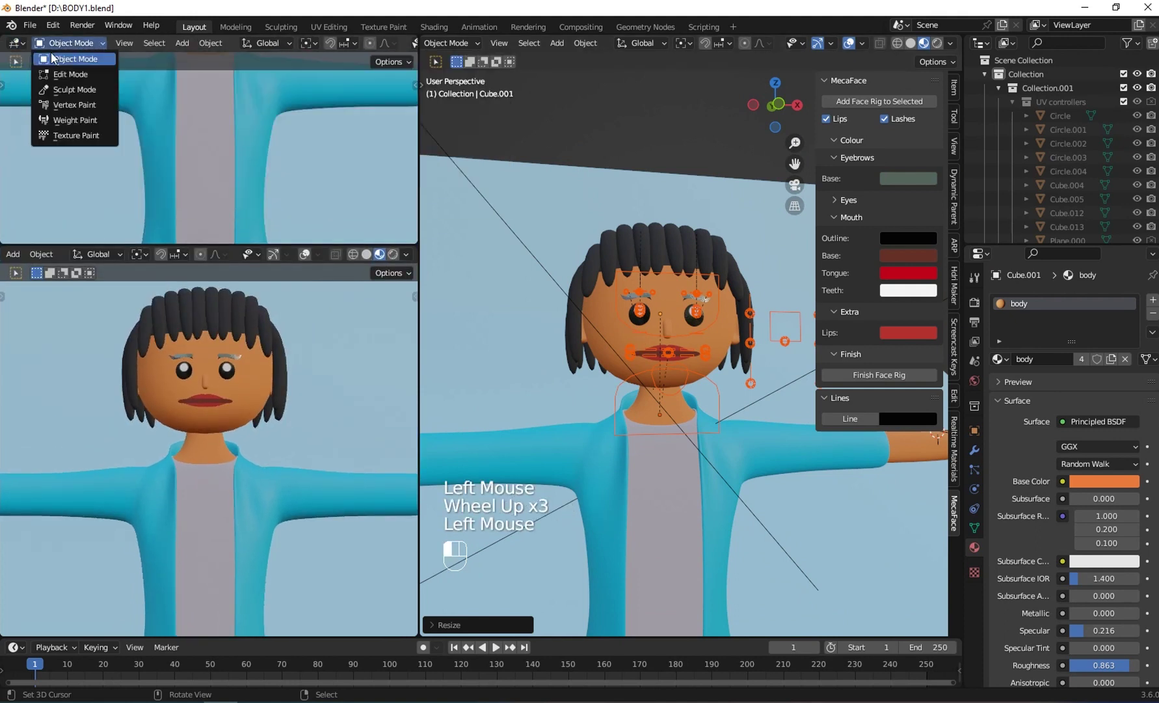
{"action": "left_click", "coordinate": [13, 35]}
{"action": "left_click", "coordinate": [15, 42]}
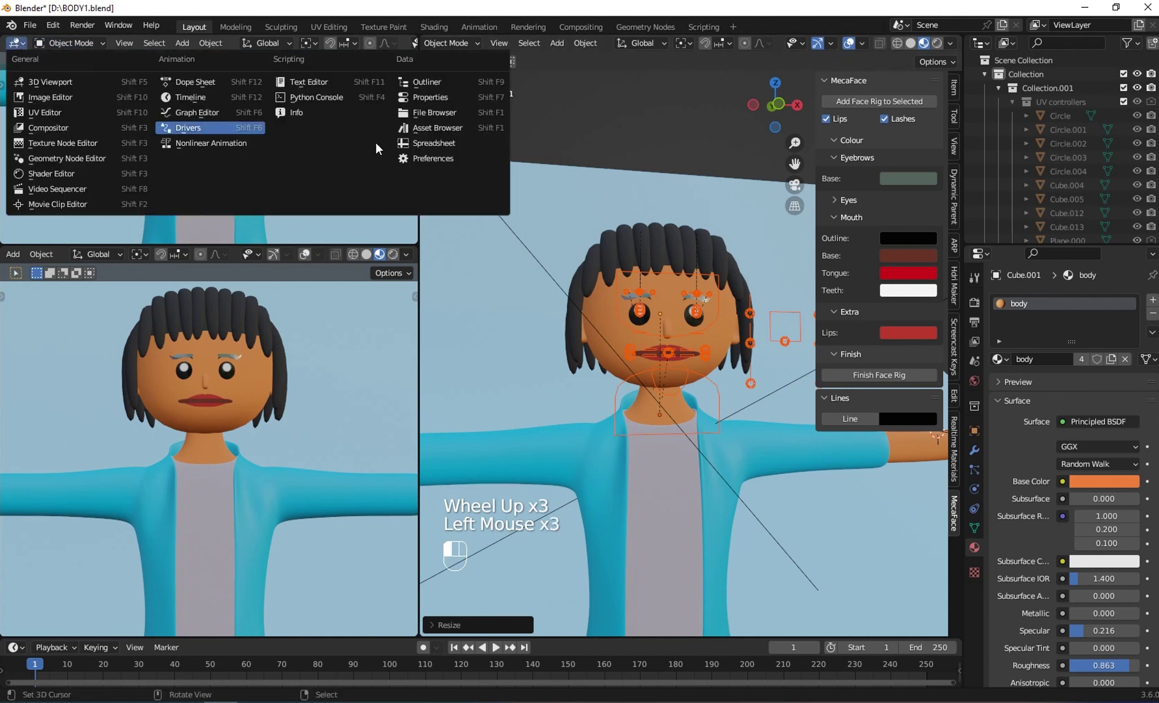
{"action": "left_click", "coordinate": [423, 139]}
{"action": "left_click", "coordinate": [16, 43]}
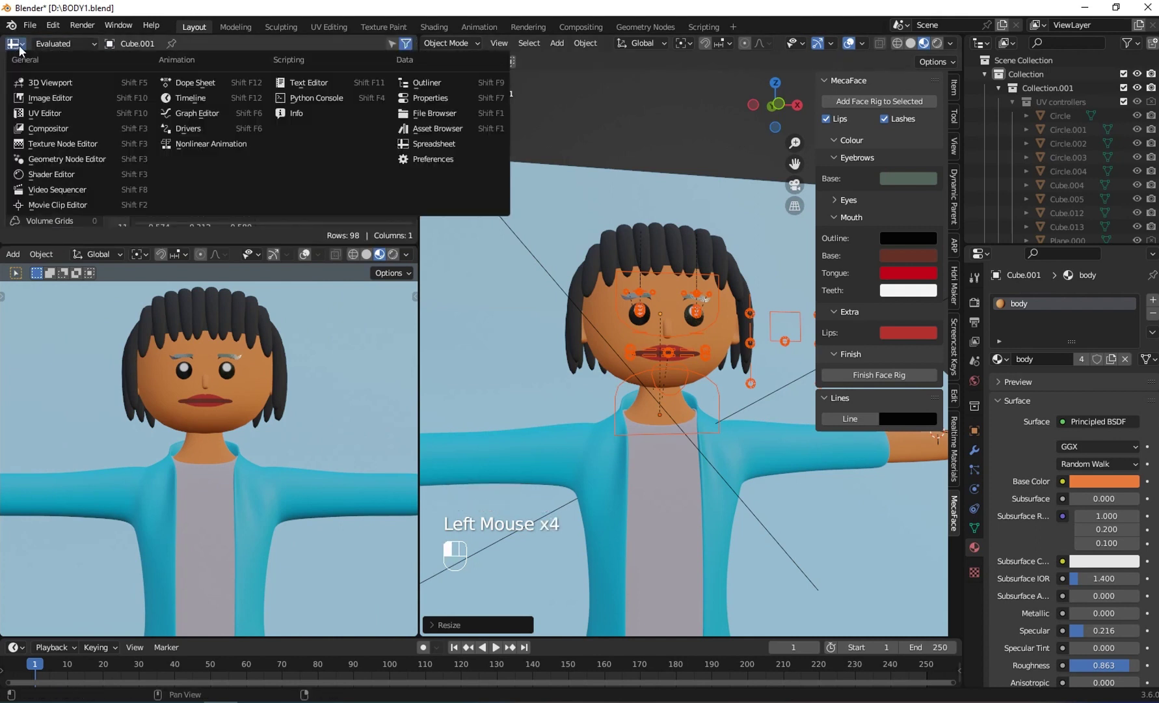
{"action": "left_click", "coordinate": [13, 44]}
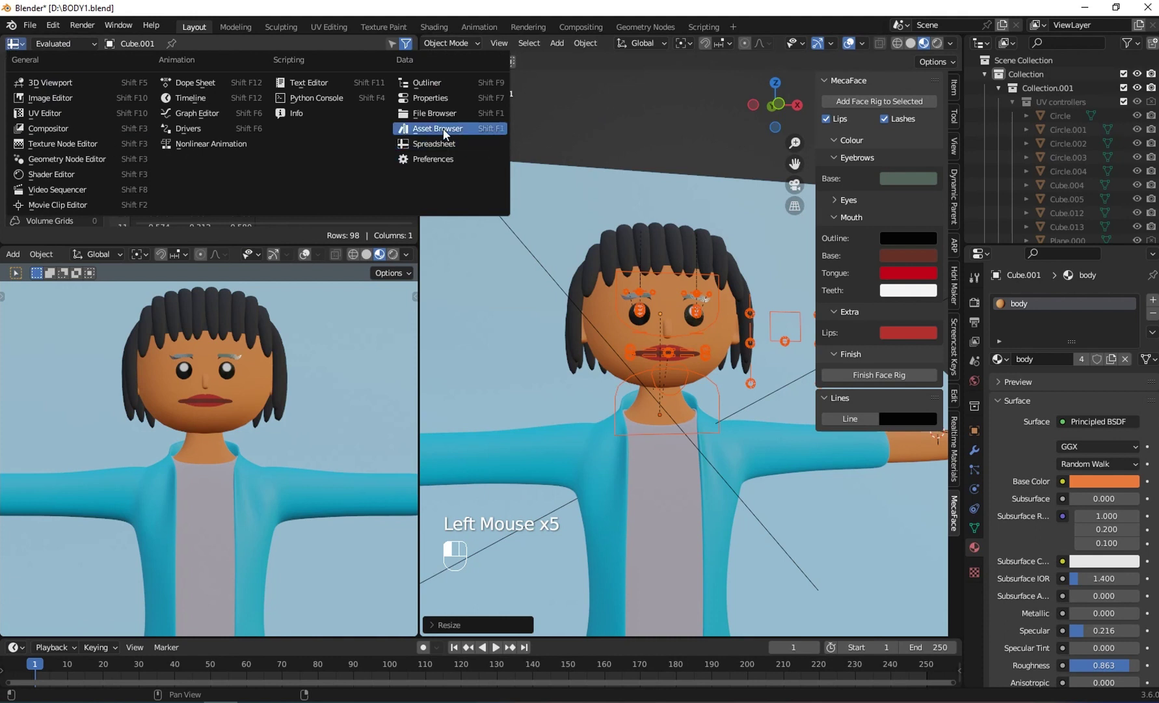
{"action": "left_click", "coordinate": [420, 143]}
Limit the Asset Browser to the Current File library and narrow its catalog sidebar to make room for the face pose thumbnails
{"action": "left_click", "coordinate": [31, 62]}
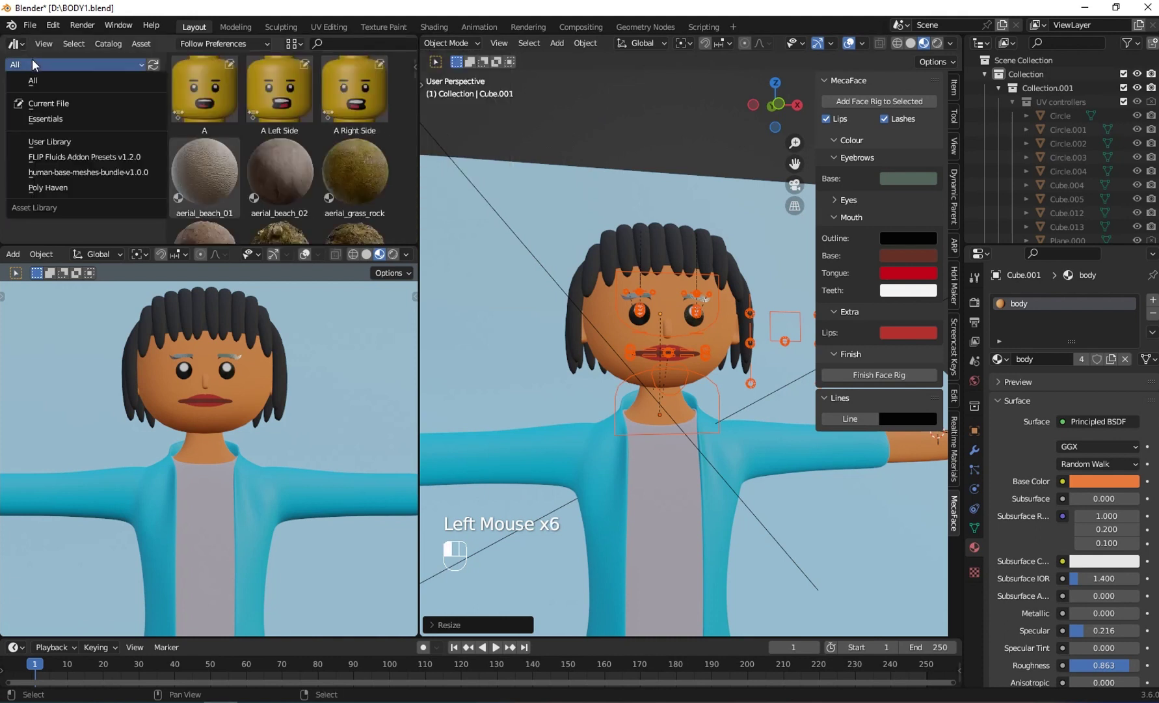
{"action": "left_click", "coordinate": [49, 103]}
{"action": "left_click", "coordinate": [99, 164]}
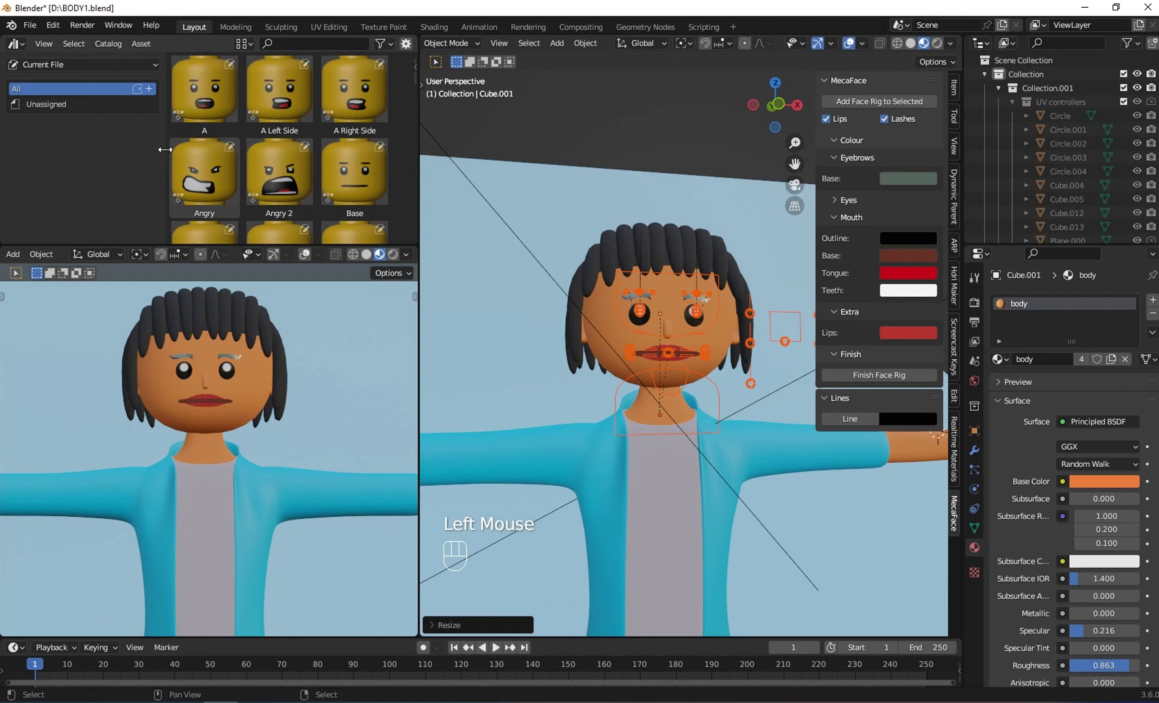
{"action": "left_click_drag", "start_coordinate": [165, 150], "coordinate": [26, 150]}
Select the face rig armature, switch it to Pose Mode and select all of its bones
{"action": "middle_click_drag", "start_coordinate": [651, 374], "coordinate": [647, 338]}
{"action": "left_click", "coordinate": [449, 43]}
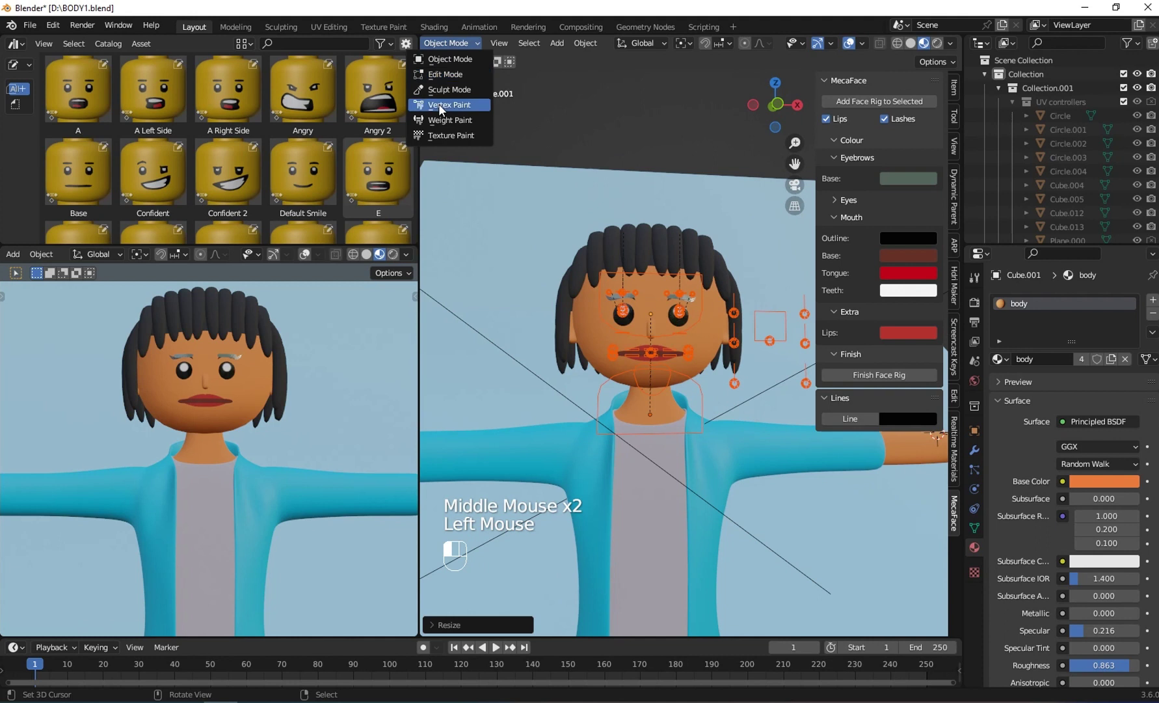
{"action": "right_click", "coordinate": [653, 273]}
{"action": "left_click", "coordinate": [449, 42]}
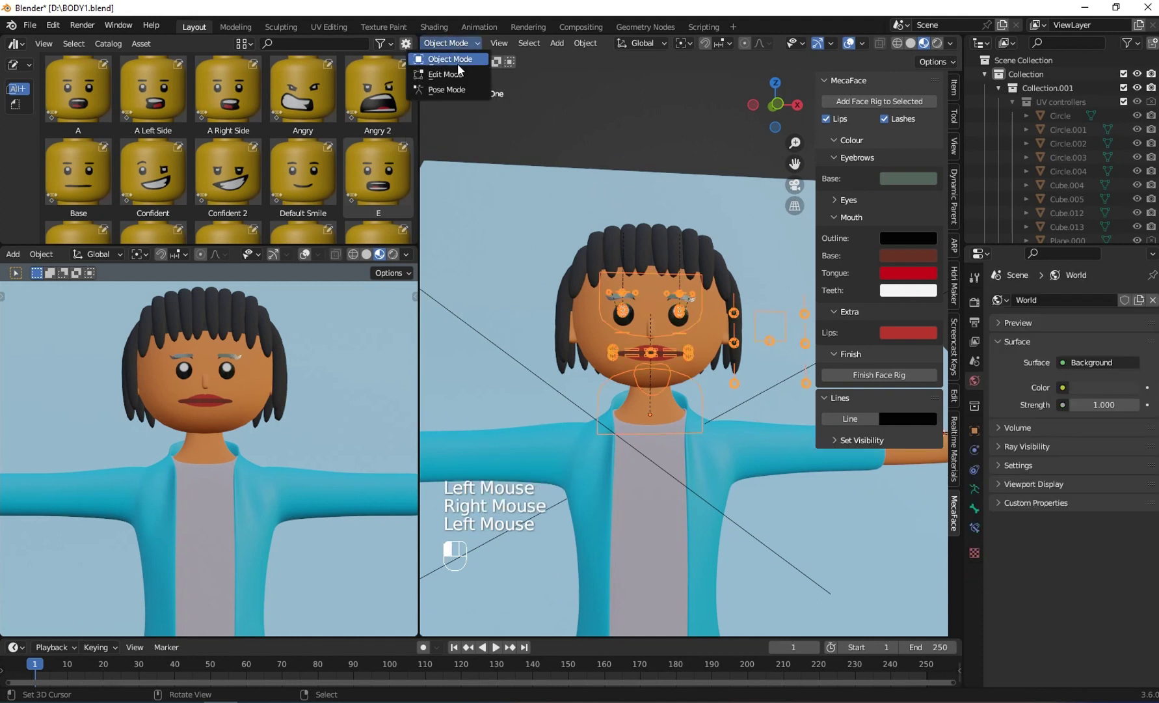
{"action": "left_click", "coordinate": [448, 98]}
{"action": "key", "text": "a"}
{"action": "key", "text": "a"}
{"action": "key", "text": "a"}
{"action": "key", "text": "a"}
{"action": "key", "text": "a"}
{"action": "key", "text": "a"}
Try several face poses from the asset library on the rig, including A Right Side, Default Smile and E Left Side
{"action": "middle_click_drag", "start_coordinate": [711, 312], "coordinate": [640, 290]}
{"action": "double_click", "coordinate": [234, 114]}
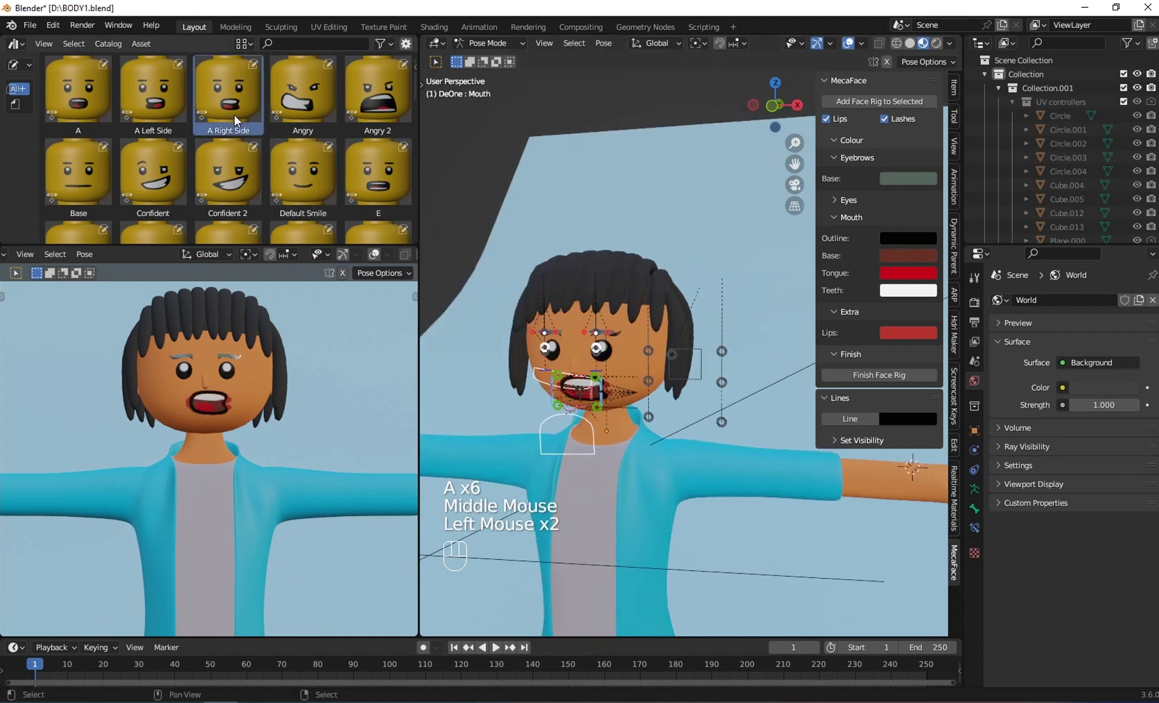
{"action": "scroll", "coordinate": [280, 313], "scroll_direction": "up", "scroll_amount": 1}
{"action": "double_click", "coordinate": [312, 188]}
{"action": "scroll", "coordinate": [299, 185], "scroll_direction": "down", "scroll_amount": 2}
{"action": "left_click", "coordinate": [241, 172]}
{"action": "double_click", "coordinate": [126, 163]}
{"action": "left_click", "coordinate": [92, 163]}
{"action": "double_click", "coordinate": [90, 163]}
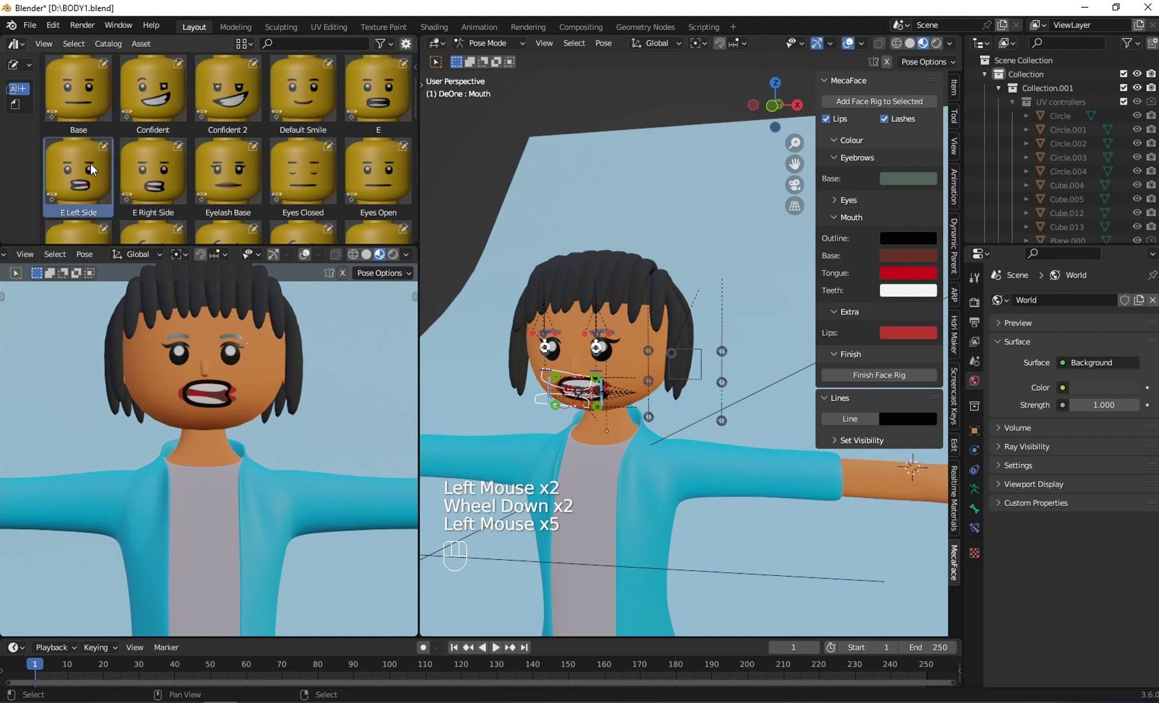
Try a wide happy smile, the L Left Side pose and the owo pose on the face rig
{"action": "scroll", "coordinate": [169, 157], "scroll_direction": "down", "scroll_amount": 2}
{"action": "left_click", "coordinate": [169, 180]}
{"action": "left_click", "coordinate": [170, 181]}
{"action": "scroll", "coordinate": [169, 181], "scroll_direction": "down", "scroll_amount": 2}
{"action": "double_click", "coordinate": [160, 155]}
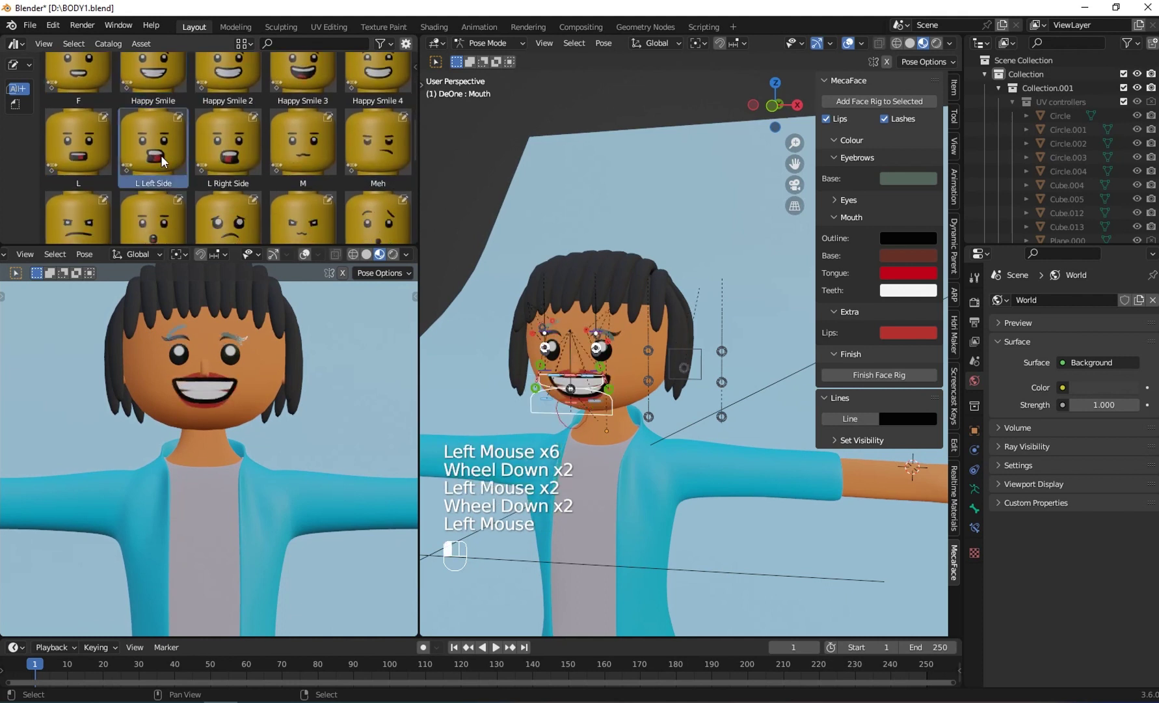
{"action": "left_click", "coordinate": [227, 222]}
{"action": "double_click", "coordinate": [227, 223]}
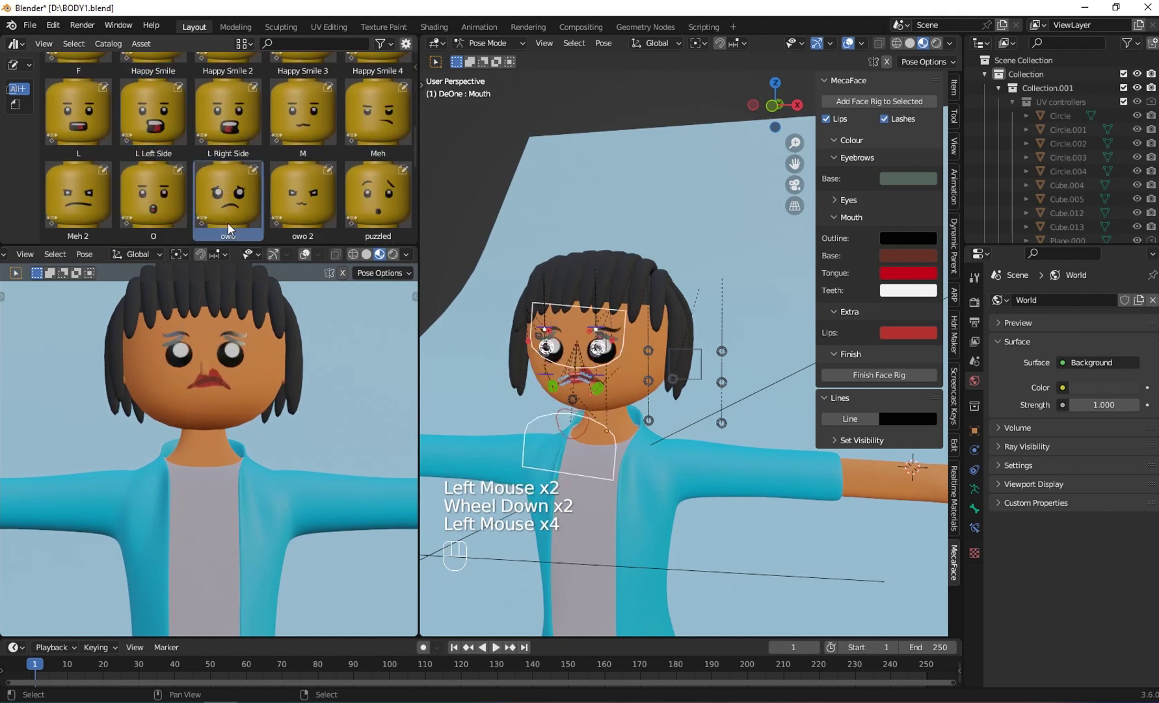
Apply further face poses to the rig, including owo 2, S, Screaming and Screaming 2
{"action": "scroll", "coordinate": [260, 182], "scroll_direction": "down", "scroll_amount": 1}
{"action": "left_click", "coordinate": [296, 143]}
{"action": "double_click", "coordinate": [296, 143]}
{"action": "scroll", "coordinate": [296, 143], "scroll_direction": "down", "scroll_amount": 1}
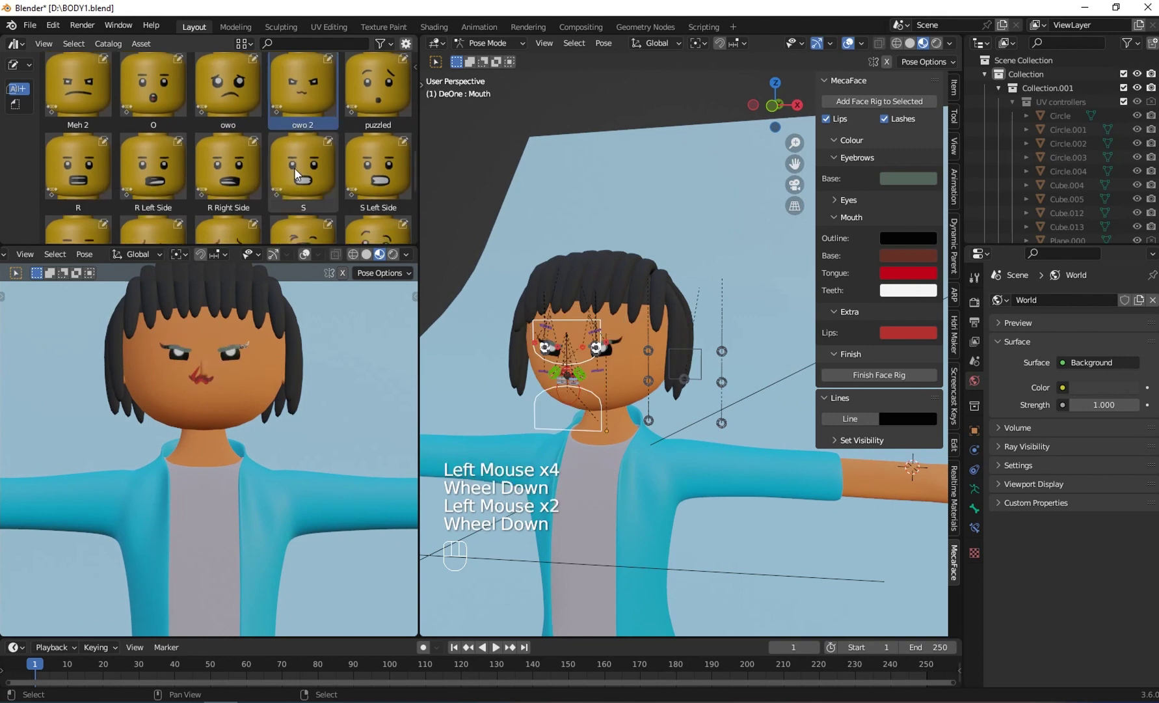
{"action": "double_click", "coordinate": [296, 172]}
{"action": "scroll", "coordinate": [294, 177], "scroll_direction": "down", "scroll_amount": 2}
{"action": "double_click", "coordinate": [294, 176]}
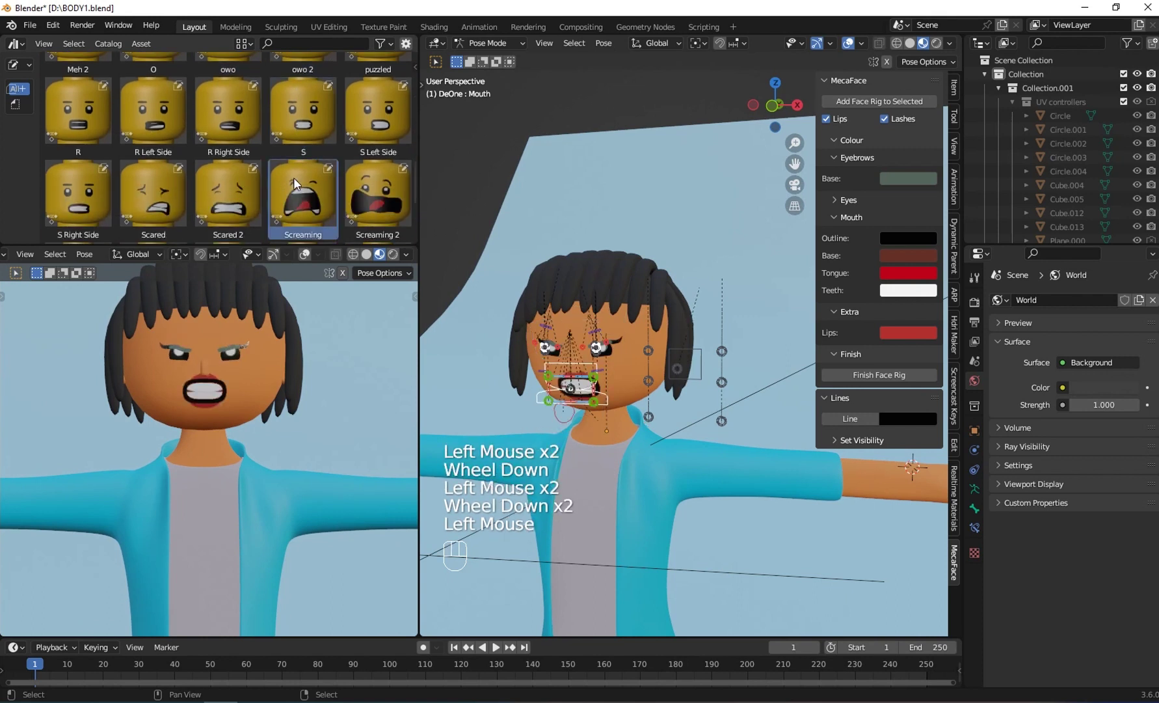
{"action": "double_click", "coordinate": [352, 188]}
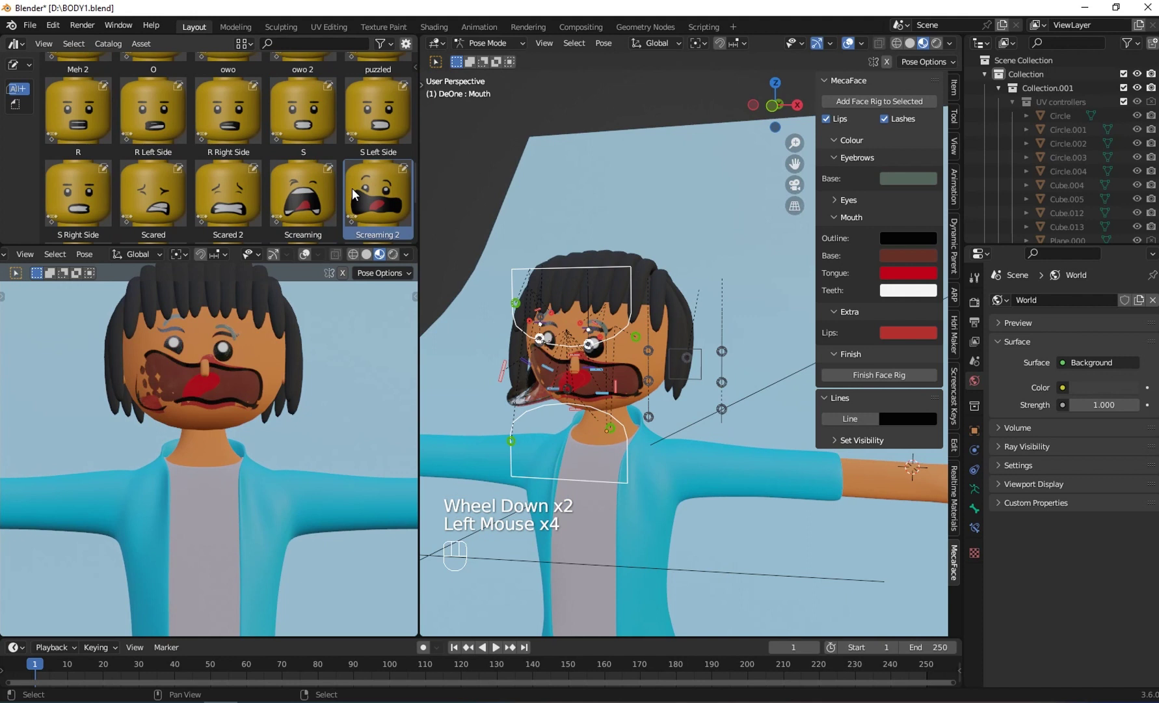
{"action": "scroll", "coordinate": [353, 189], "scroll_direction": "down", "scroll_amount": 1}
{"action": "left_click", "coordinate": [309, 190]}
{"action": "double_click", "coordinate": [310, 190]}
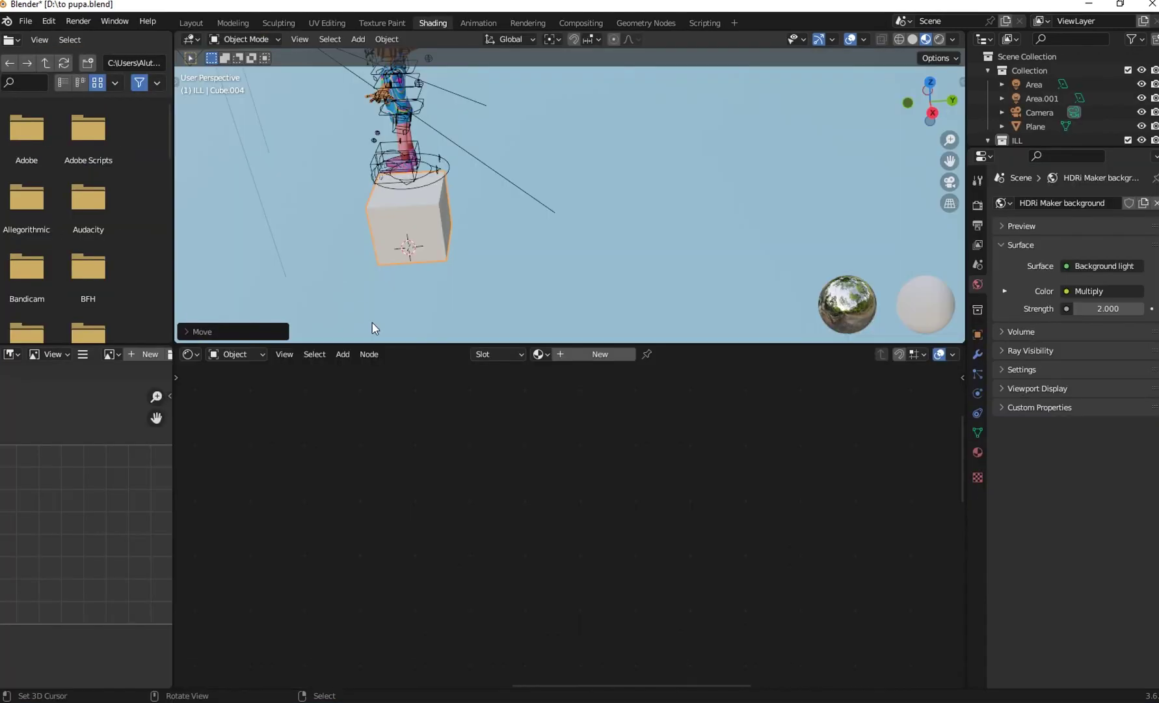
Create a new material for the cube beside the rigged character in the Shader Editor
{"action": "middle_click_drag", "start_coordinate": [388, 305], "coordinate": [233, 185]}
{"action": "scroll", "coordinate": [524, 267], "scroll_direction": "up", "scroll_amount": 3}
{"action": "middle_click_drag", "start_coordinate": [354, 212], "coordinate": [449, 211]}
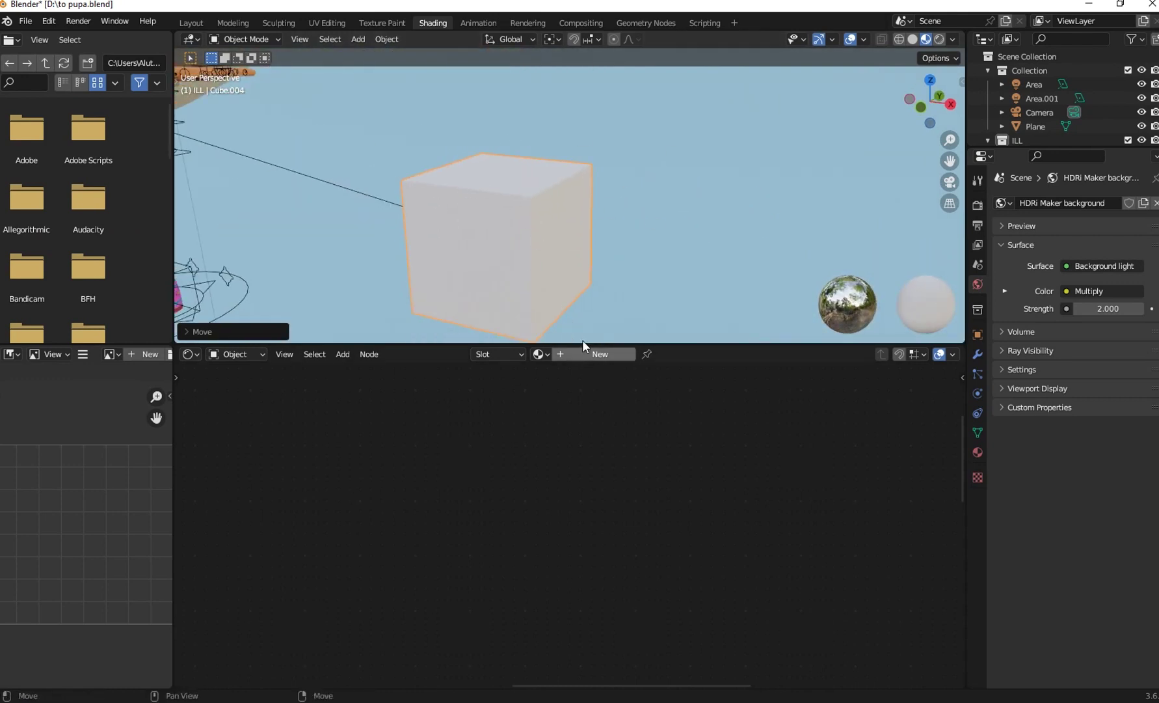
{"action": "left_click", "coordinate": [589, 355]}
{"action": "scroll", "coordinate": [665, 458], "scroll_direction": "down", "scroll_amount": 1}
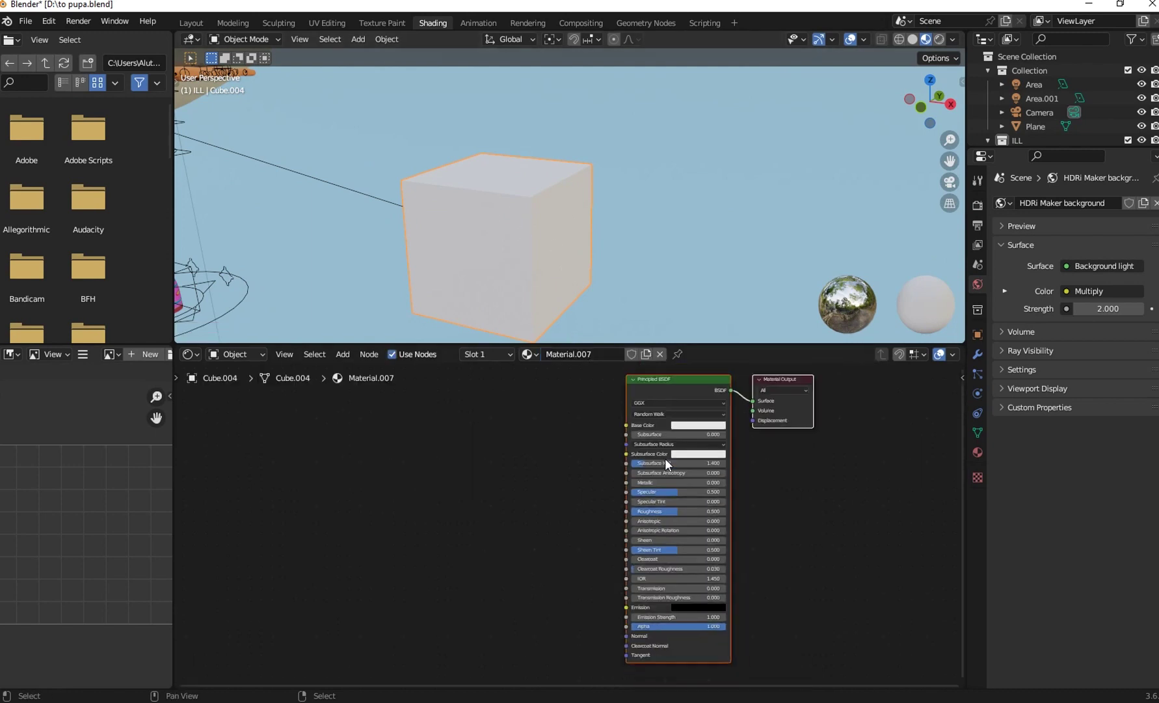
Add a Color Ramp node and connect its Color output to the Principled BSDF's Base Color
{"action": "middle_click_drag", "start_coordinate": [466, 429], "coordinate": [358, 449]}
{"action": "key", "text": "shift+a"}
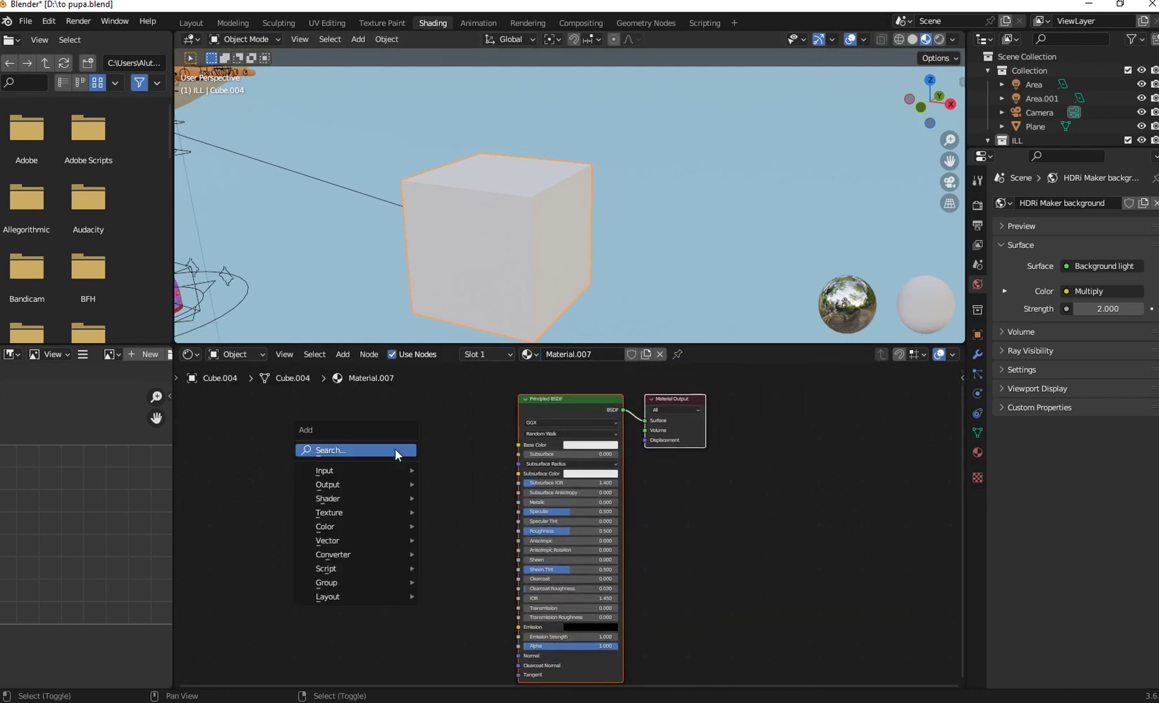
{"action": "left_click", "coordinate": [395, 448]}
{"action": "type", "text": "COLO"}
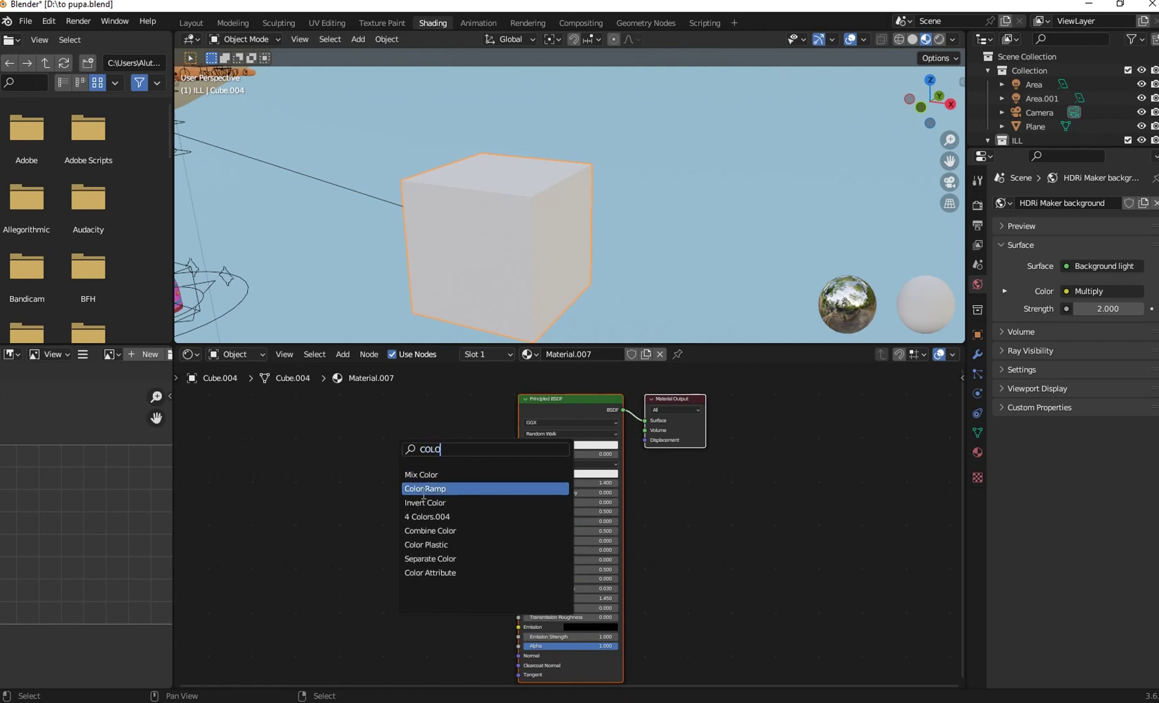
{"action": "left_click", "coordinate": [421, 489]}
{"action": "left_click", "coordinate": [298, 500]}
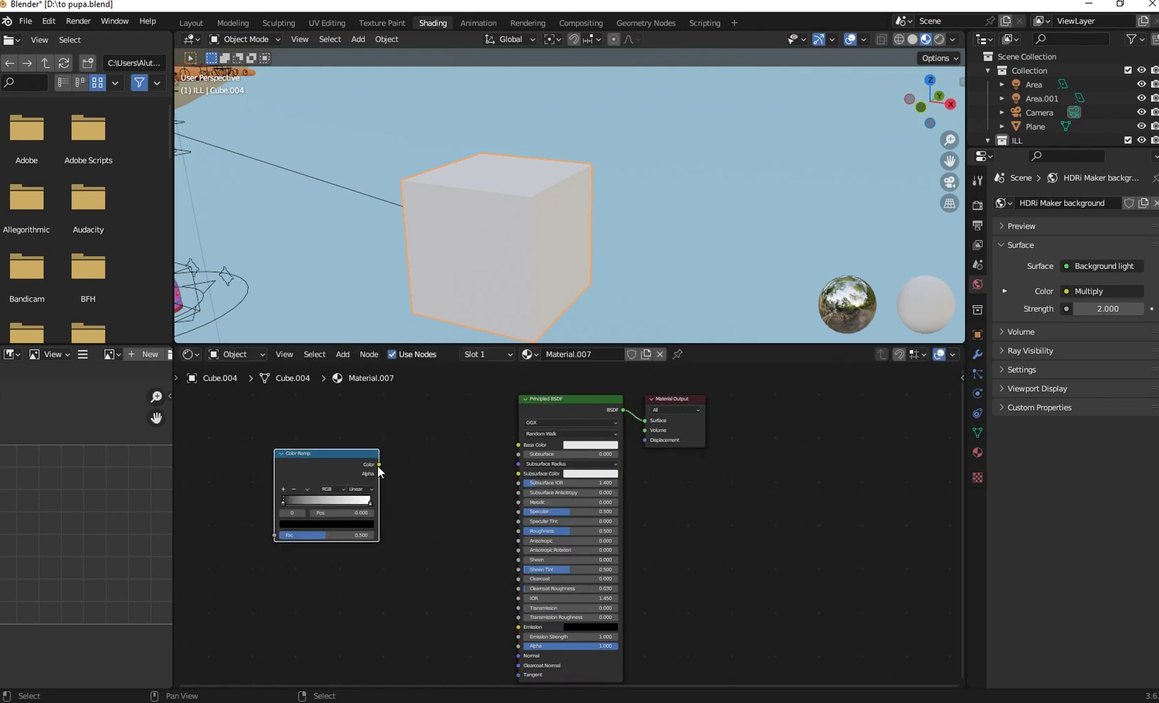
{"action": "left_click_drag", "start_coordinate": [379, 465], "coordinate": [523, 441]}
Set the Color Ramp's colour mode to HSV and its interpolation to Far
{"action": "middle_click_drag", "start_coordinate": [418, 495], "coordinate": [644, 450]}
{"action": "scroll", "coordinate": [575, 426], "scroll_direction": "up", "scroll_amount": 2}
{"action": "left_click", "coordinate": [581, 446]}
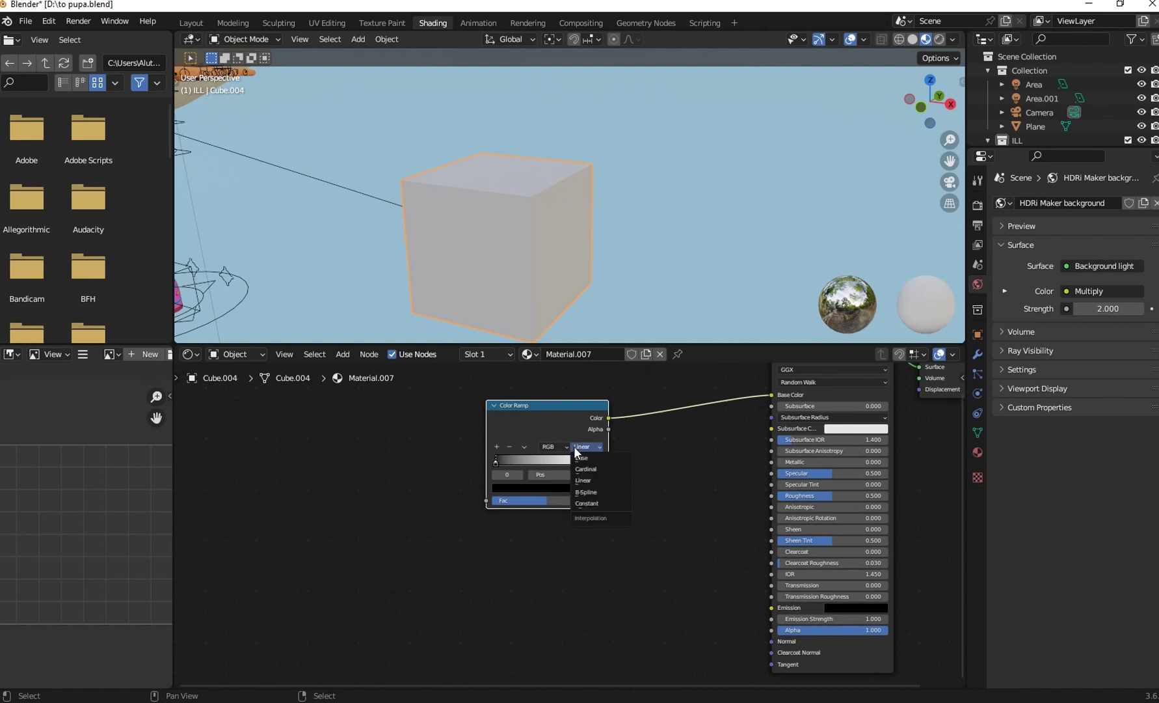
{"action": "scroll", "coordinate": [572, 525], "scroll_direction": "up", "scroll_amount": 3}
{"action": "left_click", "coordinate": [542, 390]}
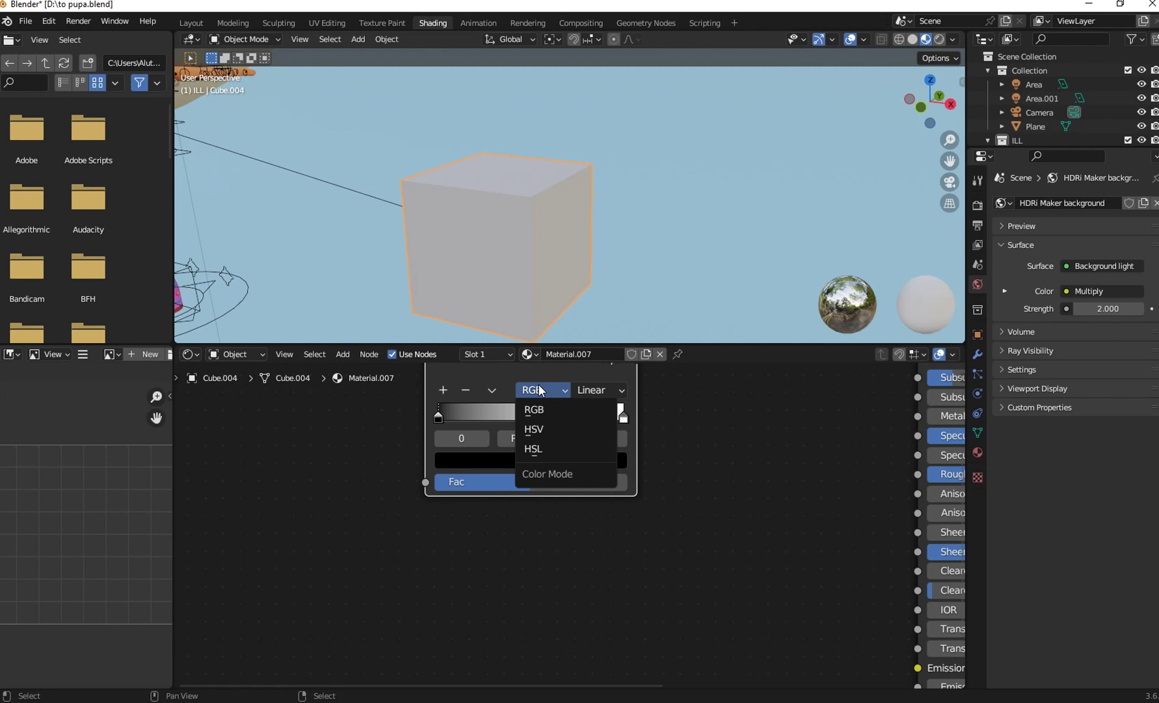
{"action": "left_click", "coordinate": [545, 429]}
{"action": "left_click", "coordinate": [590, 390]}
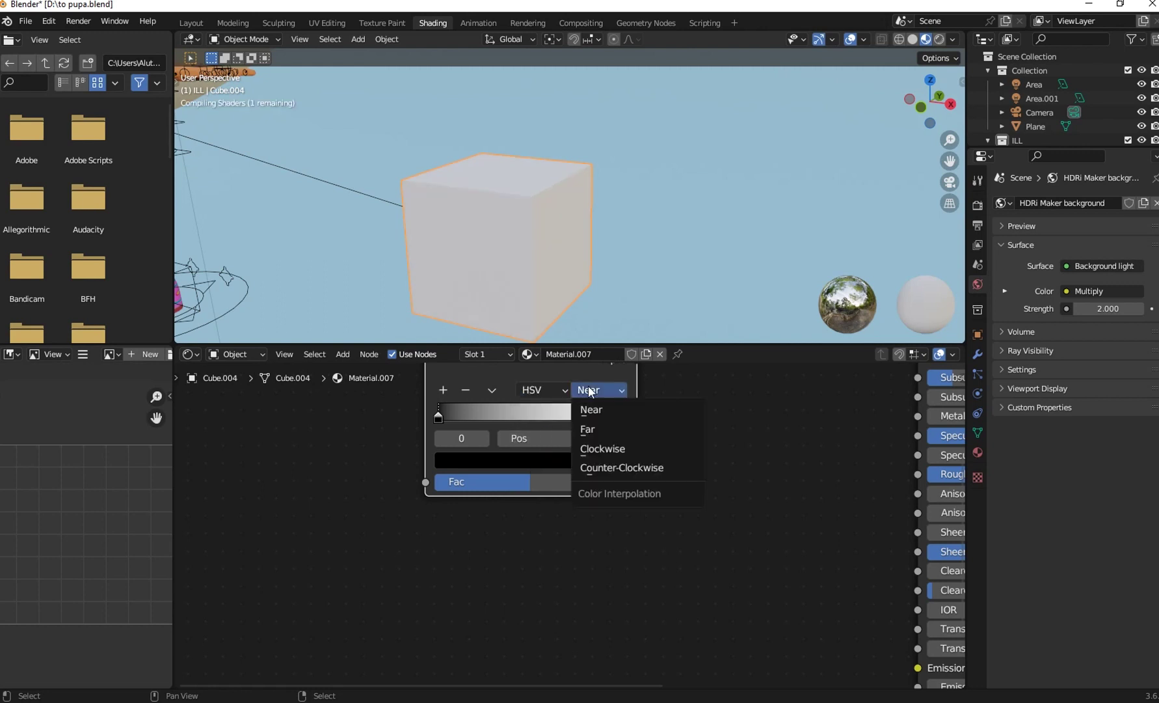
{"action": "left_click", "coordinate": [605, 429]}
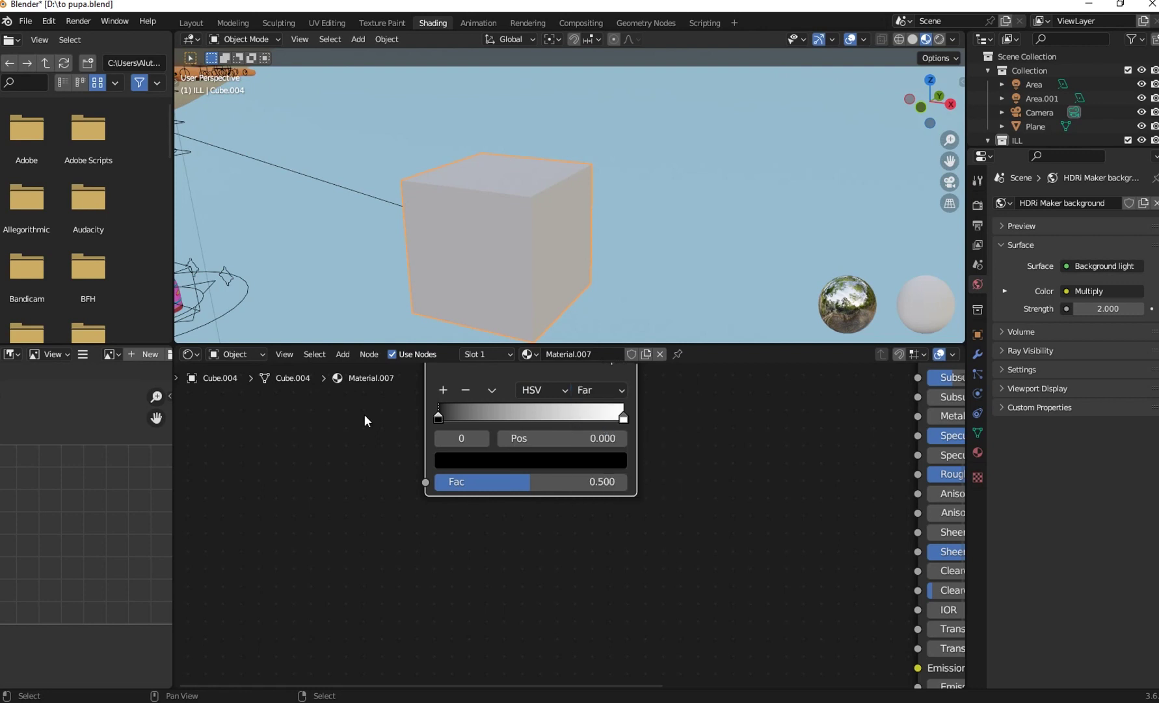
Add a colour stop at about 0.16 on the ramp and make it blue with hue 0.659 and value 0.697
{"action": "middle_click_drag", "start_coordinate": [364, 420], "coordinate": [364, 485]}
{"action": "left_click", "coordinate": [444, 457]}
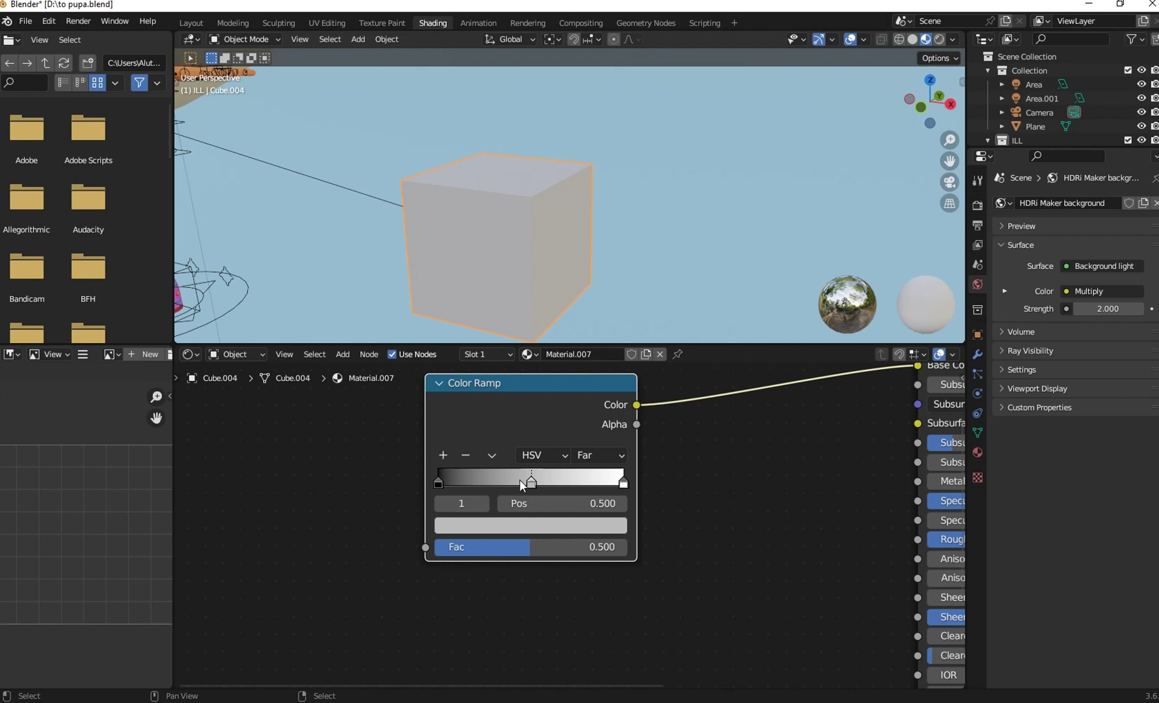
{"action": "left_click_drag", "start_coordinate": [505, 485], "coordinate": [475, 483]}
{"action": "left_click", "coordinate": [482, 530]}
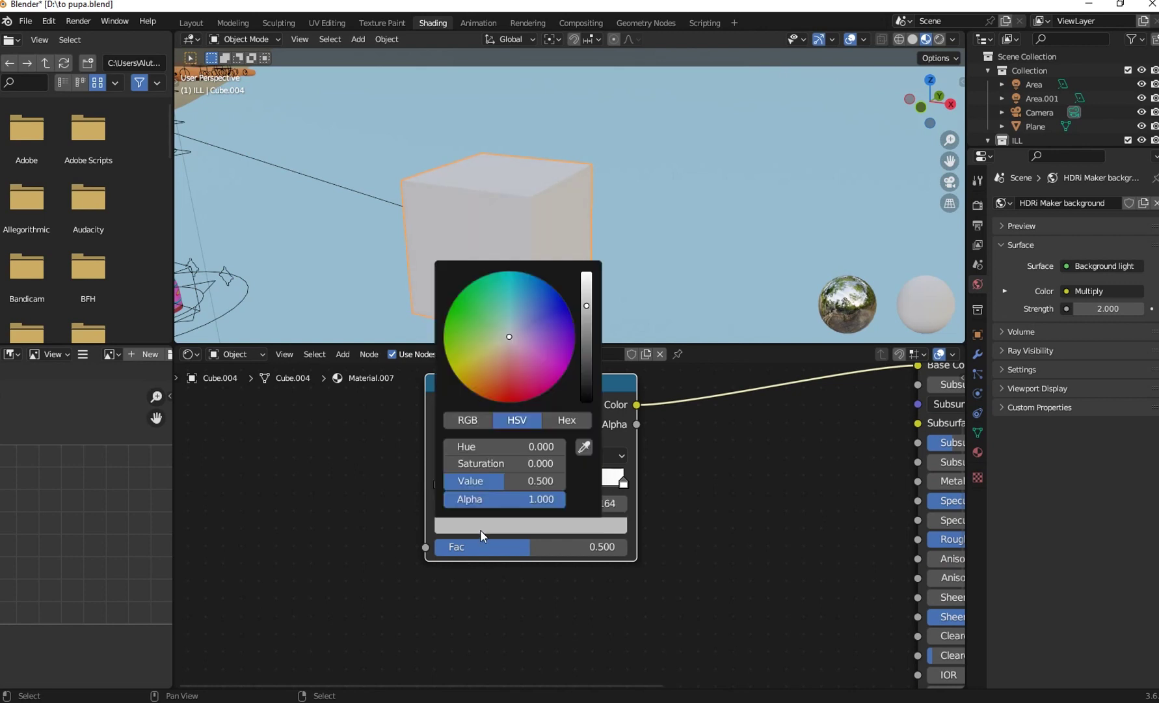
{"action": "left_click_drag", "start_coordinate": [586, 306], "coordinate": [586, 284]}
{"action": "left_click", "coordinate": [546, 303]}
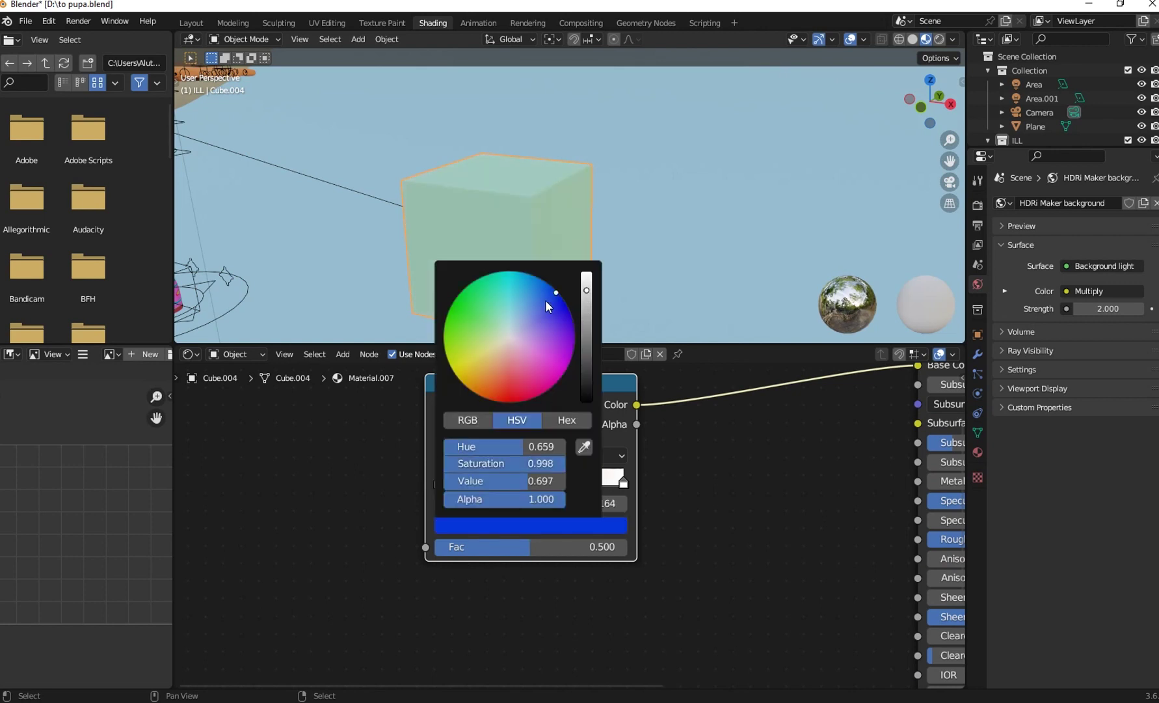
Add a colour stop at 0.764 and make the ramp's end stop yellow with hue 0.155 and saturation 0.951
{"action": "left_click_drag", "start_coordinate": [528, 482], "coordinate": [587, 488]}
{"action": "left_click", "coordinate": [445, 456]}
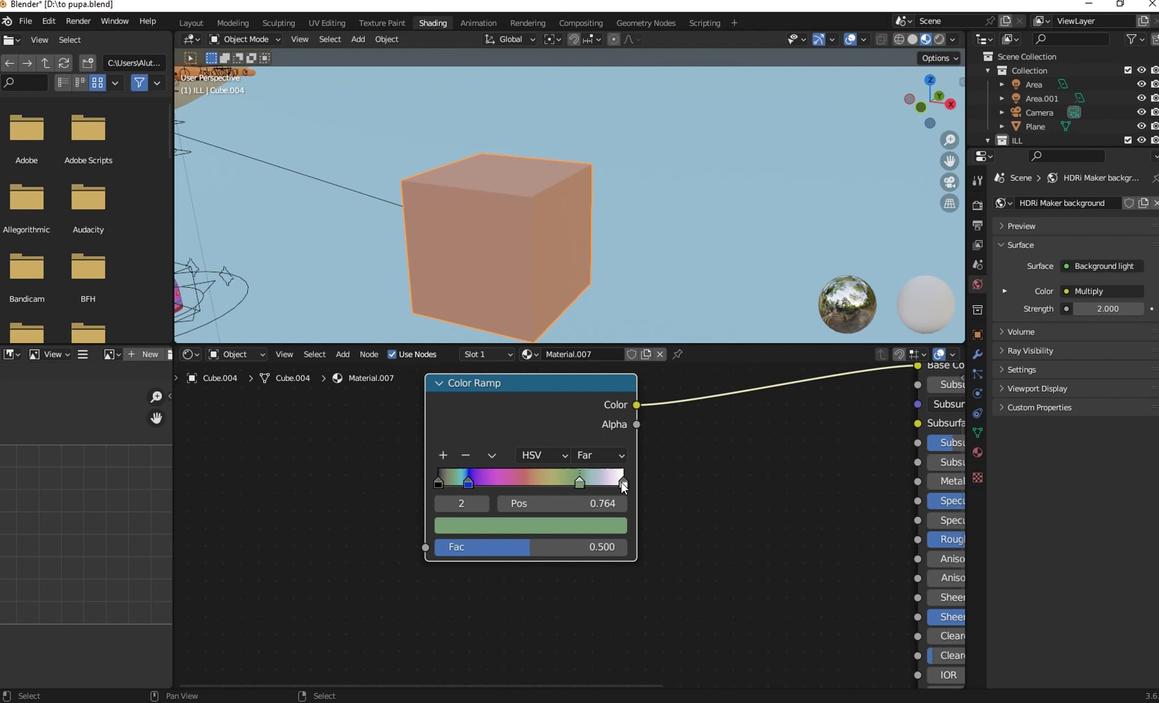
{"action": "left_click", "coordinate": [623, 483]}
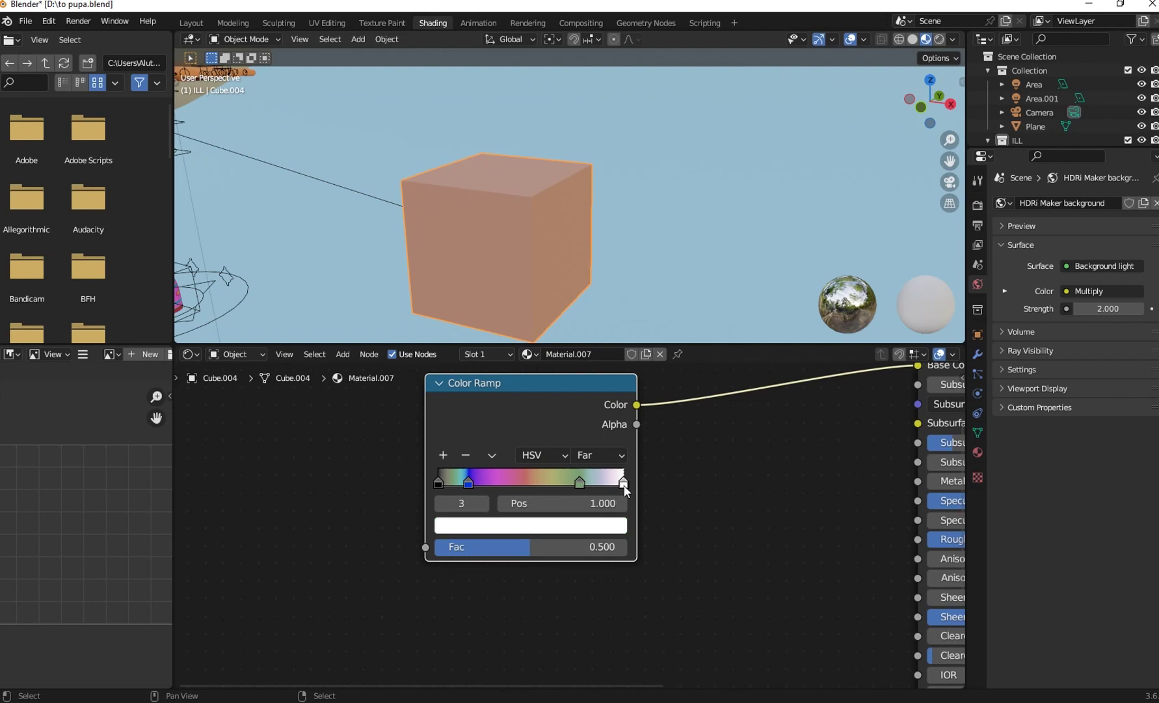
{"action": "left_click", "coordinate": [594, 525]}
{"action": "left_click_drag", "start_coordinate": [540, 365], "coordinate": [559, 309]}
{"action": "left_click_drag", "start_coordinate": [524, 446], "coordinate": [462, 446]}
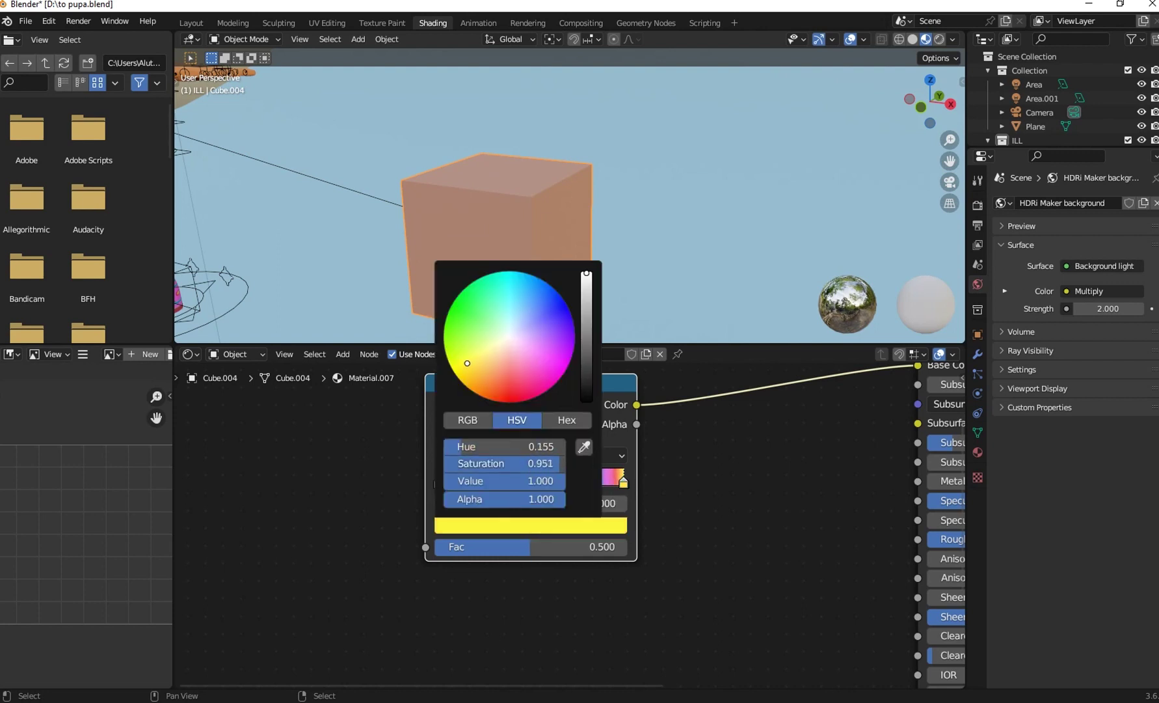
Move the green stop to about 0.83 and the blue stop to 0.409, and add another stop near the ramp's black end
{"action": "left_click", "coordinate": [579, 483]}
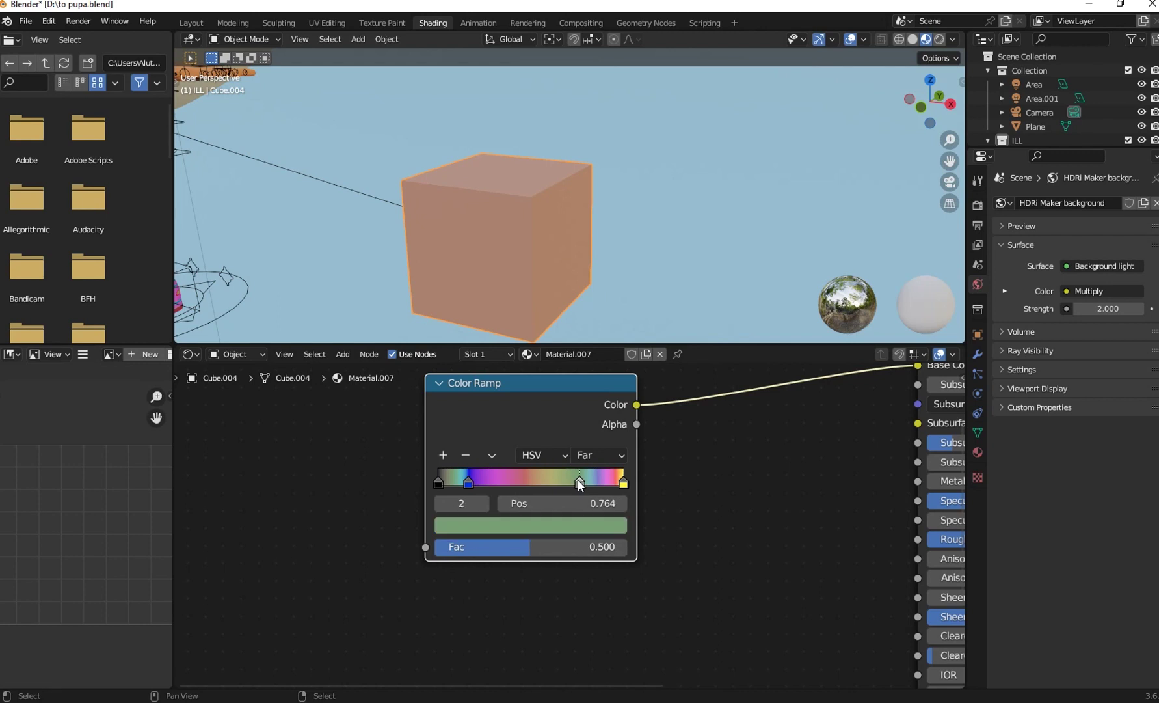
{"action": "left_click", "coordinate": [559, 526]}
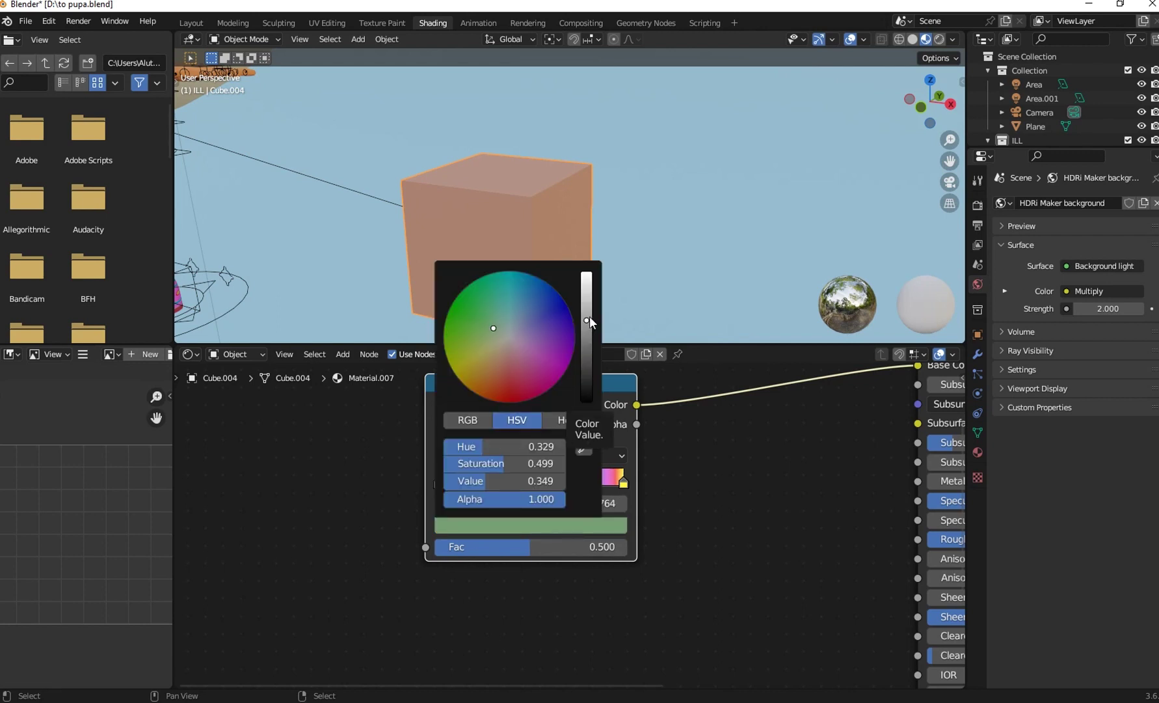
{"action": "left_click_drag", "start_coordinate": [580, 483], "coordinate": [610, 482]}
{"action": "left_click_drag", "start_coordinate": [471, 485], "coordinate": [507, 489]}
{"action": "left_click", "coordinate": [442, 455]}
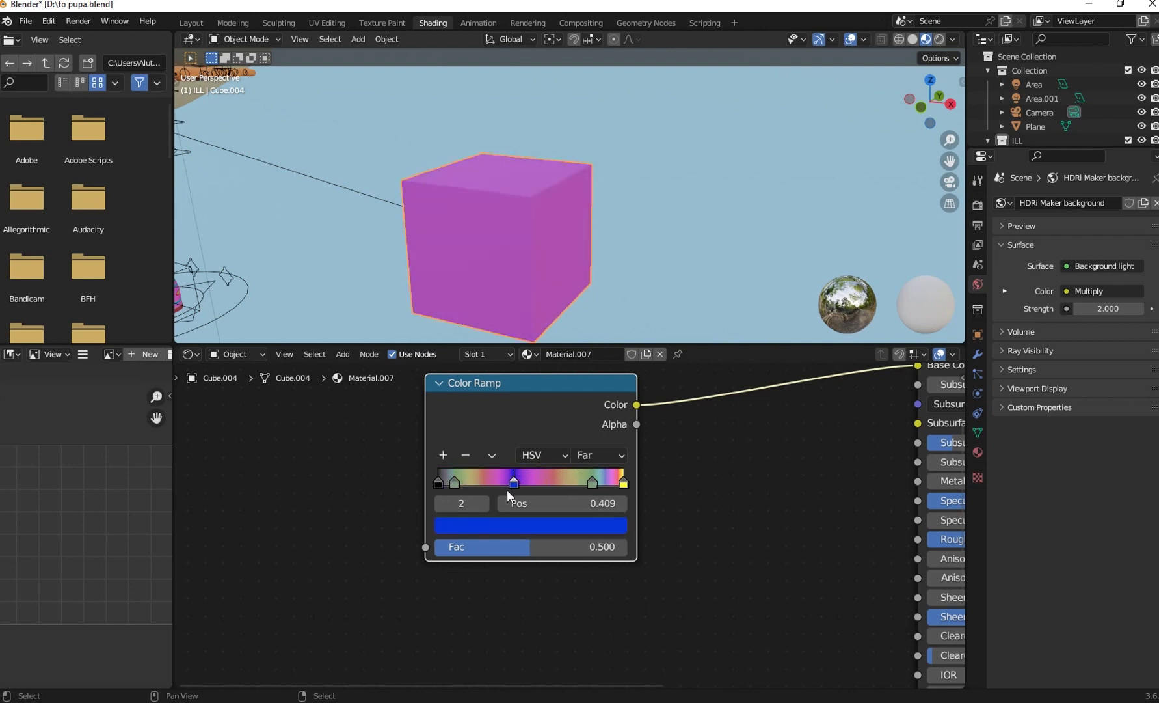
Change the blue stop in the middle of the ramp to red
{"action": "left_click", "coordinate": [512, 522]}
{"action": "left_click", "coordinate": [515, 392]}
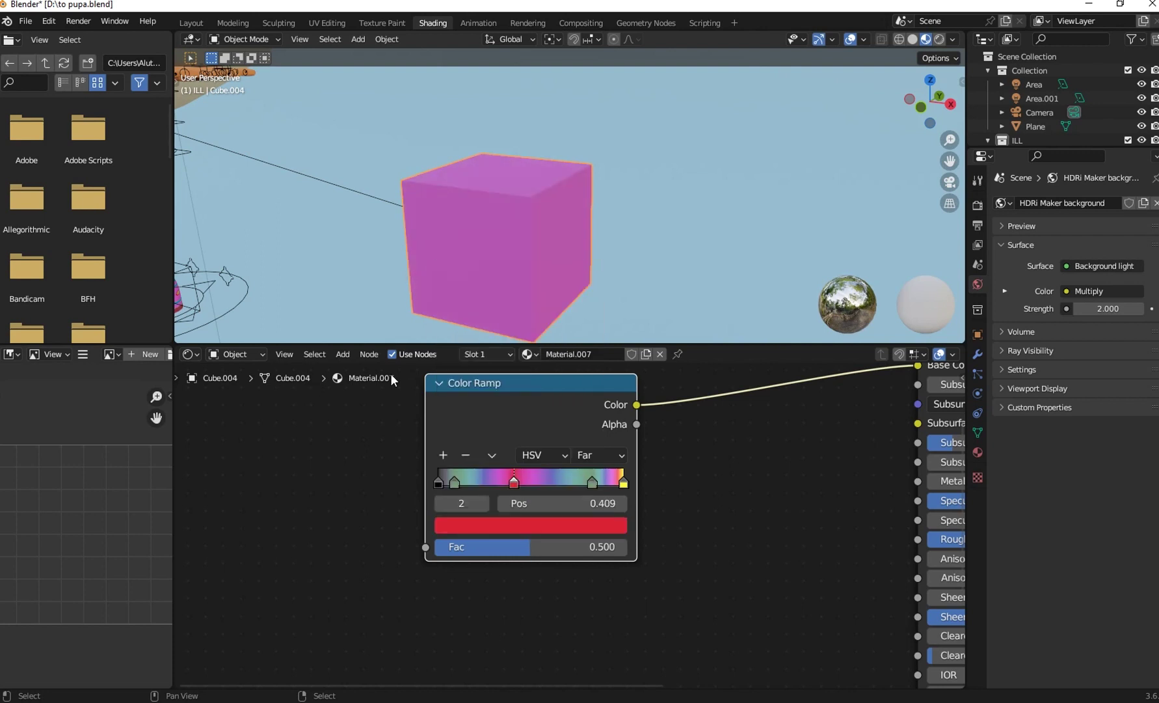
{"action": "scroll", "coordinate": [613, 259], "scroll_direction": "down", "scroll_amount": 2}
{"action": "scroll", "coordinate": [573, 250], "scroll_direction": "down", "scroll_amount": 2}
{"action": "scroll", "coordinate": [430, 467], "scroll_direction": "down", "scroll_amount": 2}
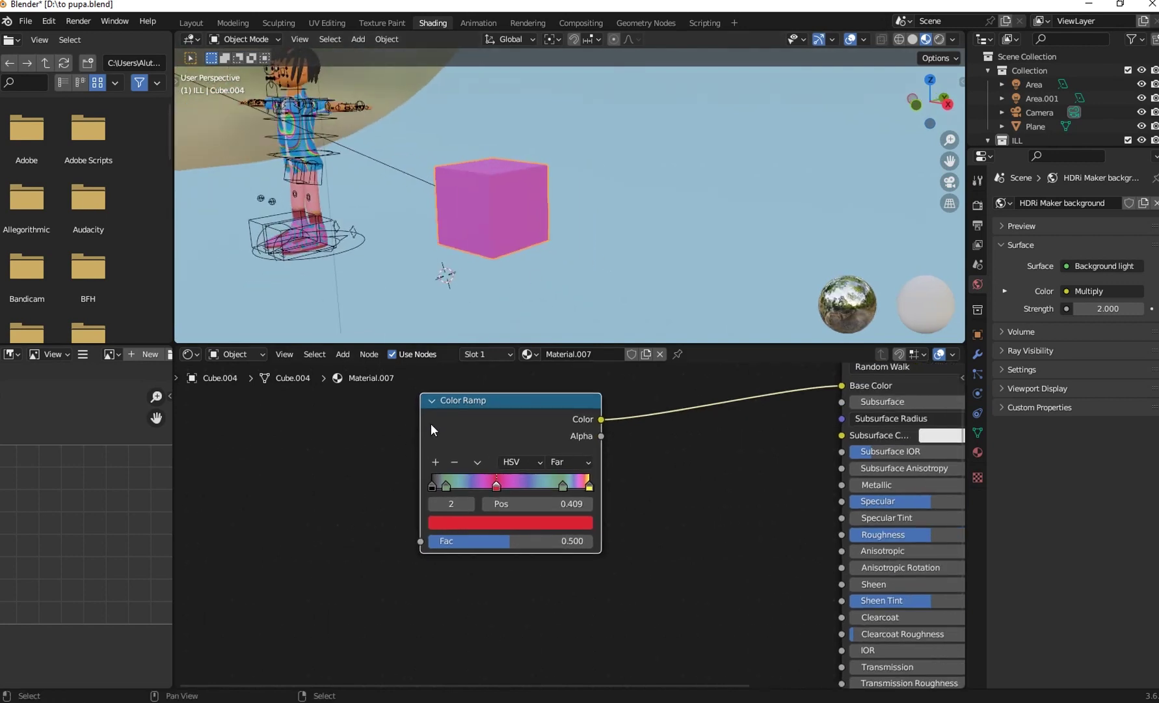
Add a Map Range node before the Color Ramp and connect its Result to the ramp's Fac input
{"action": "key", "text": "shift+a"}
{"action": "left_click", "coordinate": [365, 411]}
{"action": "type", "text": "MAP"}
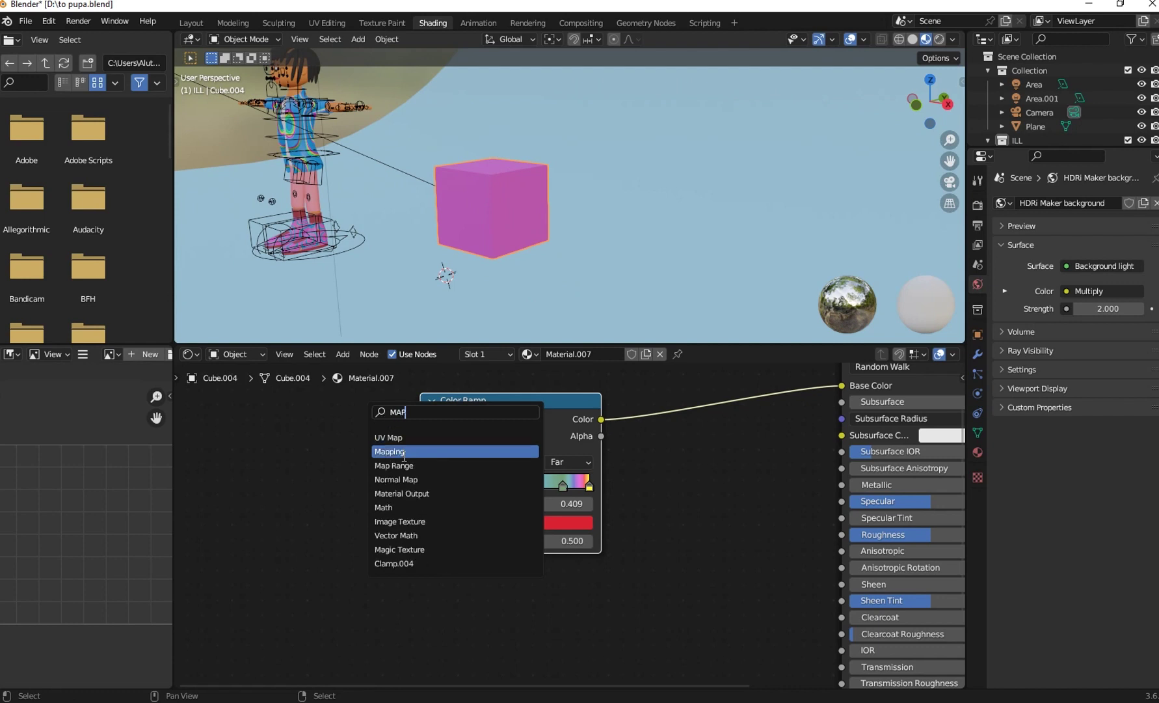
{"action": "left_click", "coordinate": [394, 465]}
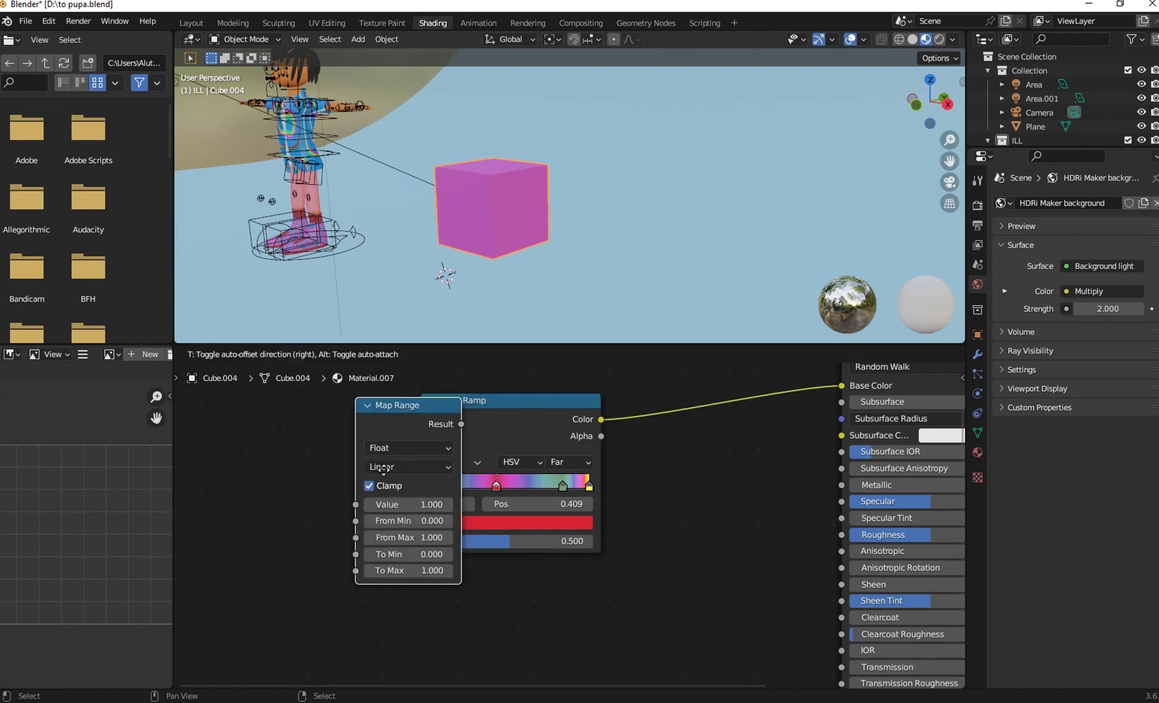
{"action": "left_click", "coordinate": [308, 493]}
{"action": "mouse_move", "coordinate": [375, 451]}
{"action": "left_mouse_down"}
{"action": "mouse_move", "coordinate": [383, 539]}
{"action": "mouse_move", "coordinate": [425, 542]}
{"action": "left_mouse_up"}
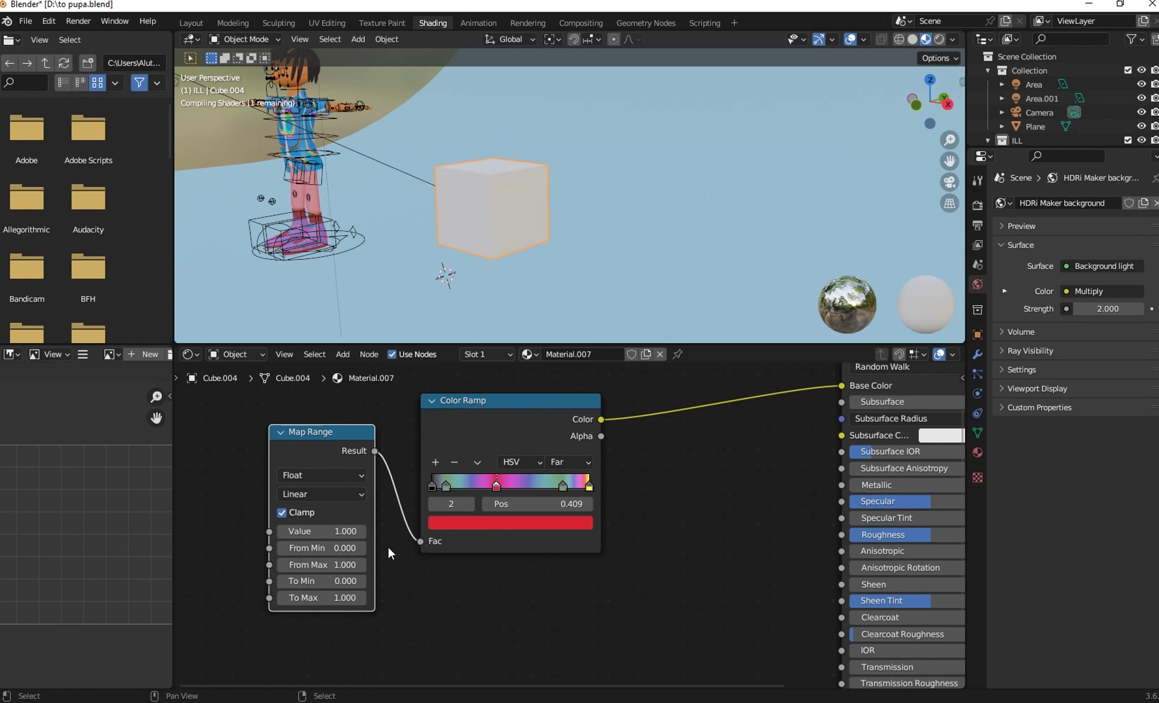
Keep the Map Range data type as Float and set its interpolation to Stepped Linear
{"action": "left_click", "coordinate": [339, 475]}
{"action": "left_click", "coordinate": [297, 499]}
{"action": "left_click", "coordinate": [304, 495]}
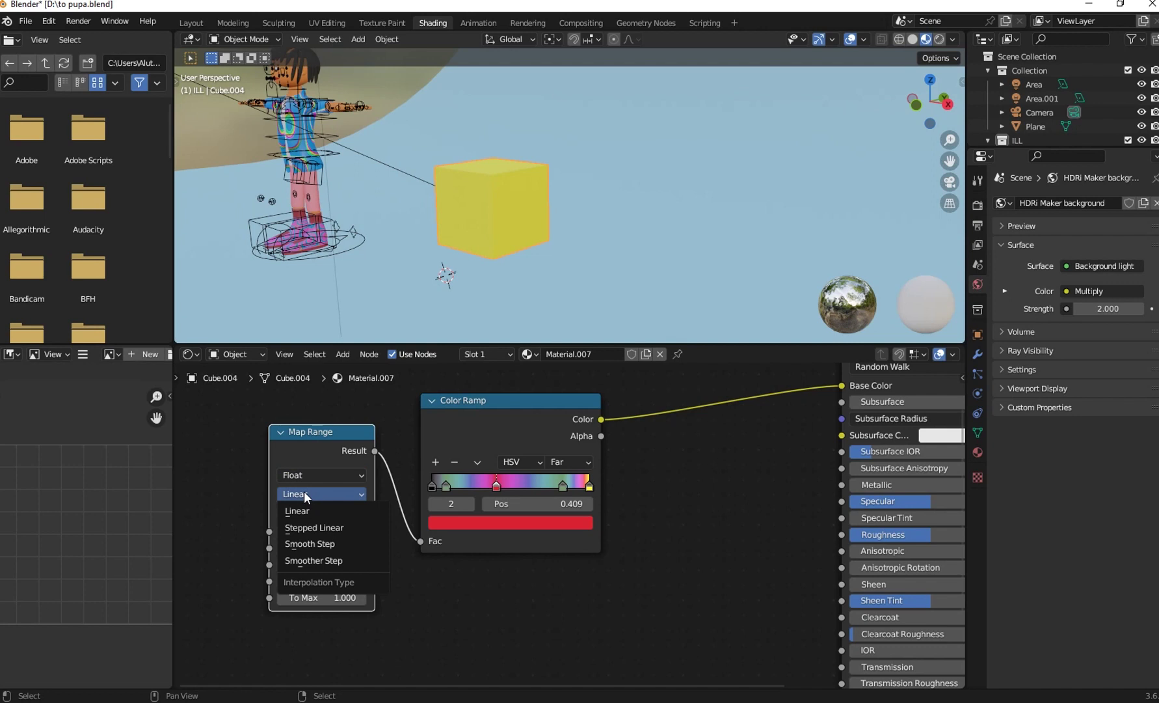
{"action": "left_click", "coordinate": [321, 528]}
{"action": "middle_click_drag", "start_coordinate": [346, 608], "coordinate": [426, 577]}
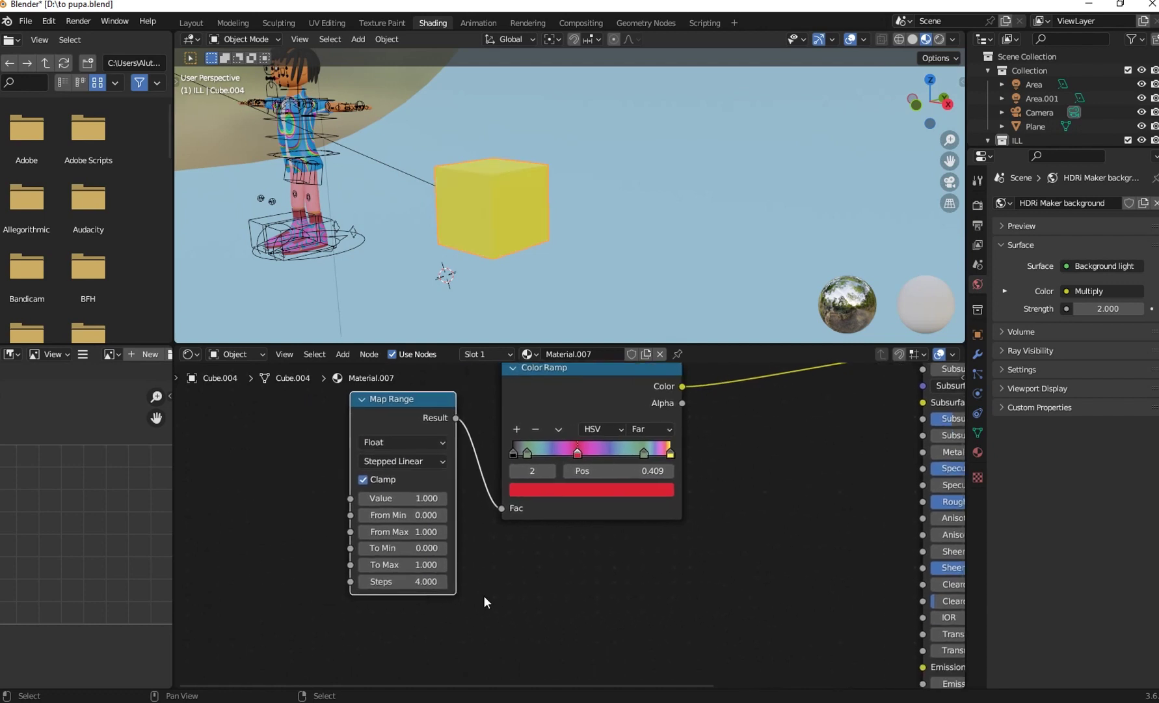
Add a second Color Ramp node before the Map Range and connect its Color output to the Map Range Value input
{"action": "scroll", "coordinate": [393, 505], "scroll_direction": "down", "scroll_amount": 3}
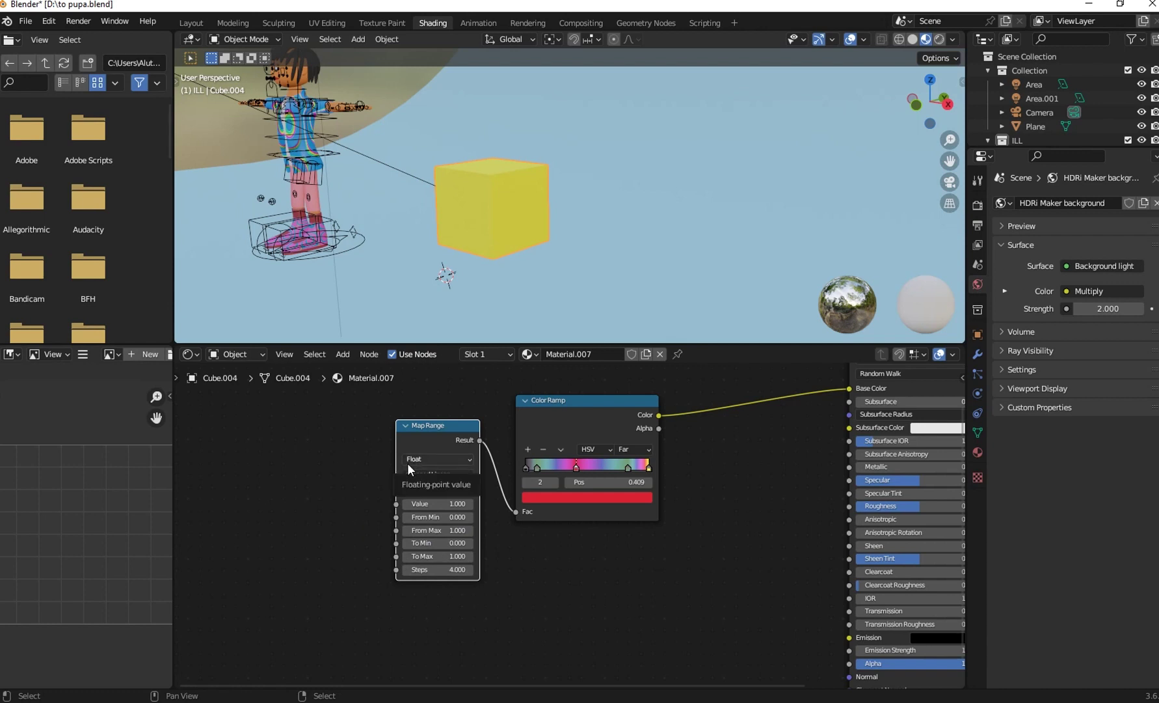
{"action": "middle_click_drag", "start_coordinate": [307, 461], "coordinate": [360, 492]}
{"action": "key", "text": "shift+a"}
{"action": "type", "text": "COLO"}
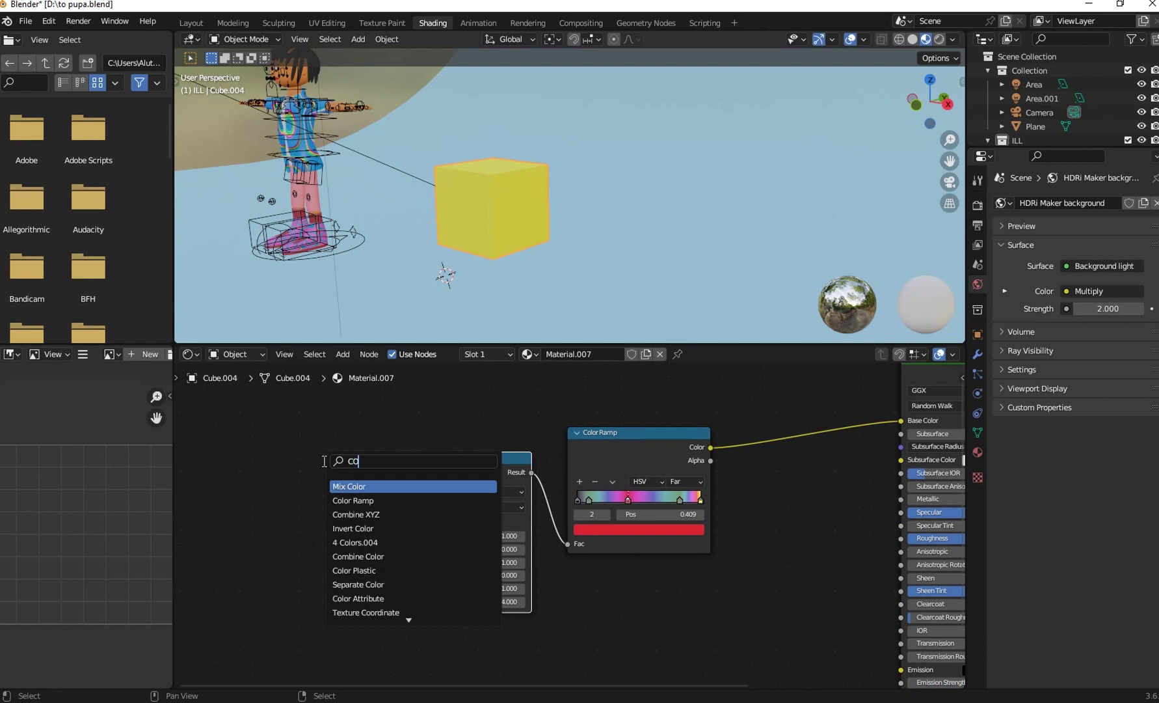
{"action": "left_click", "coordinate": [364, 501]}
{"action": "left_click", "coordinate": [300, 564]}
{"action": "middle_click_drag", "start_coordinate": [300, 563], "coordinate": [296, 488]}
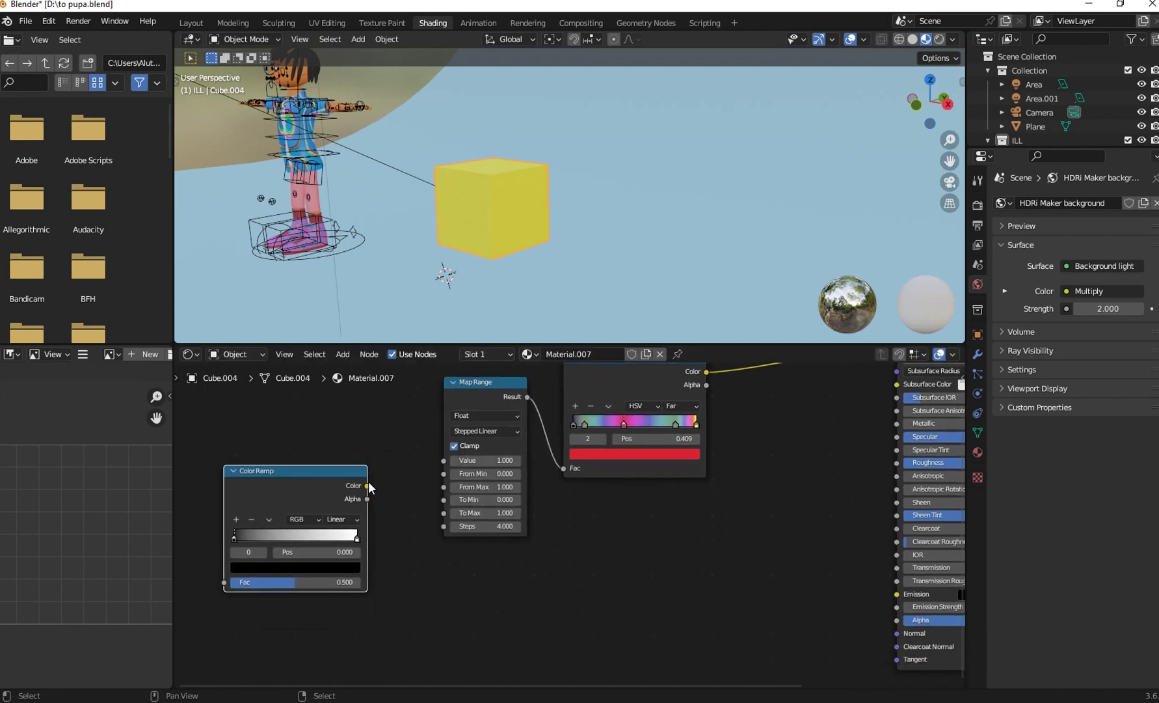
{"action": "left_click_drag", "start_coordinate": [368, 484], "coordinate": [447, 458]}
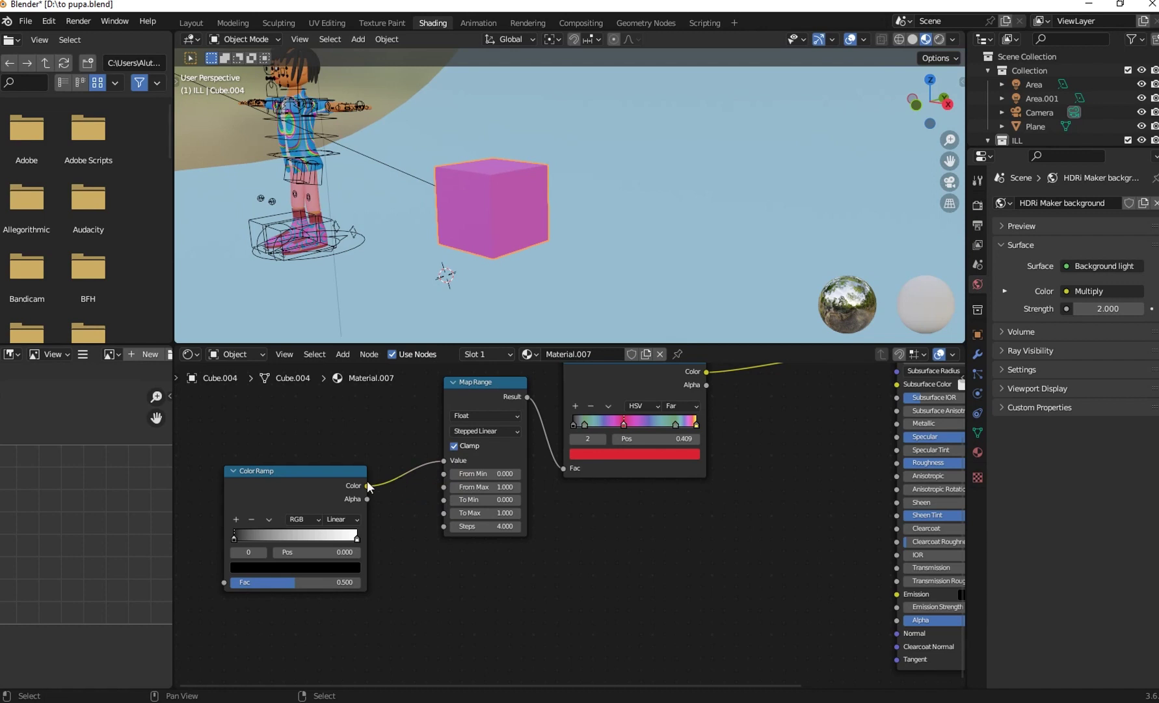
Add a Wave Texture node and connect its Color output to the new Color Ramp's Fac input
{"action": "scroll", "coordinate": [367, 480], "scroll_direction": "left", "scroll_amount": 3, "text": "ctrl"}
{"action": "key", "text": "shift+a"}
{"action": "left_click", "coordinate": [254, 451]}
{"action": "type", "text": "WAV"}
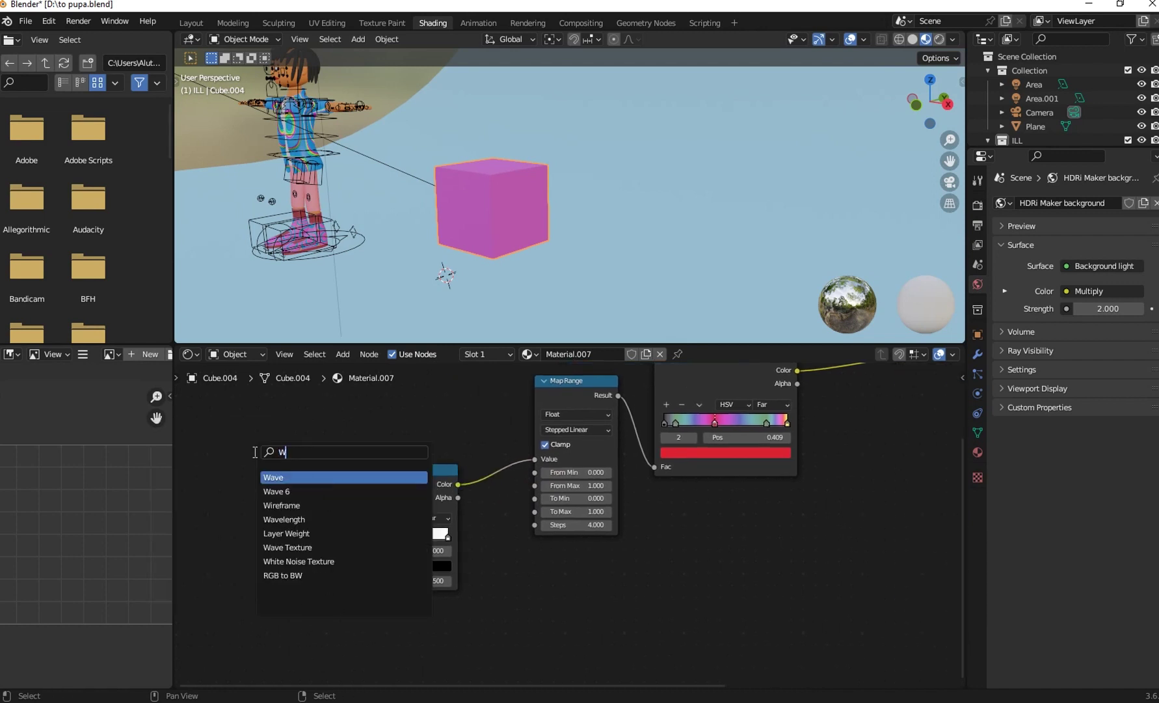
{"action": "left_click", "coordinate": [286, 519]}
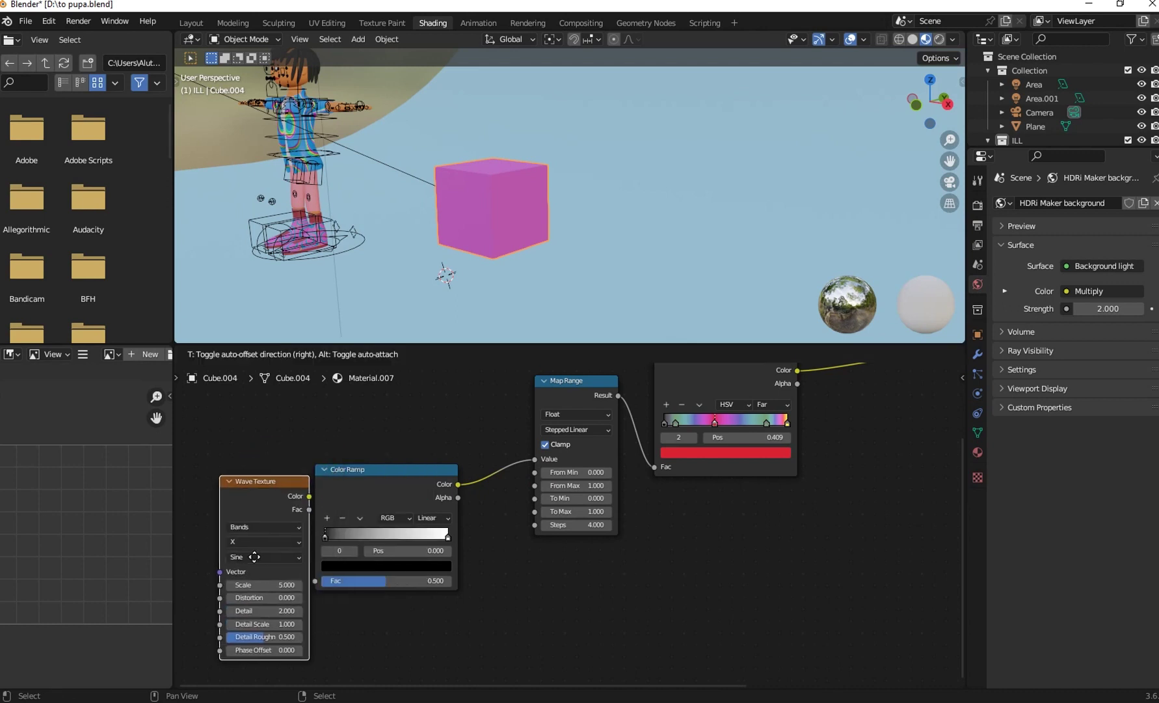
{"action": "left_click", "coordinate": [269, 505]}
{"action": "left_click_drag", "start_coordinate": [279, 492], "coordinate": [314, 579]}
{"action": "middle_click_drag", "start_coordinate": [286, 568], "coordinate": [419, 555]}
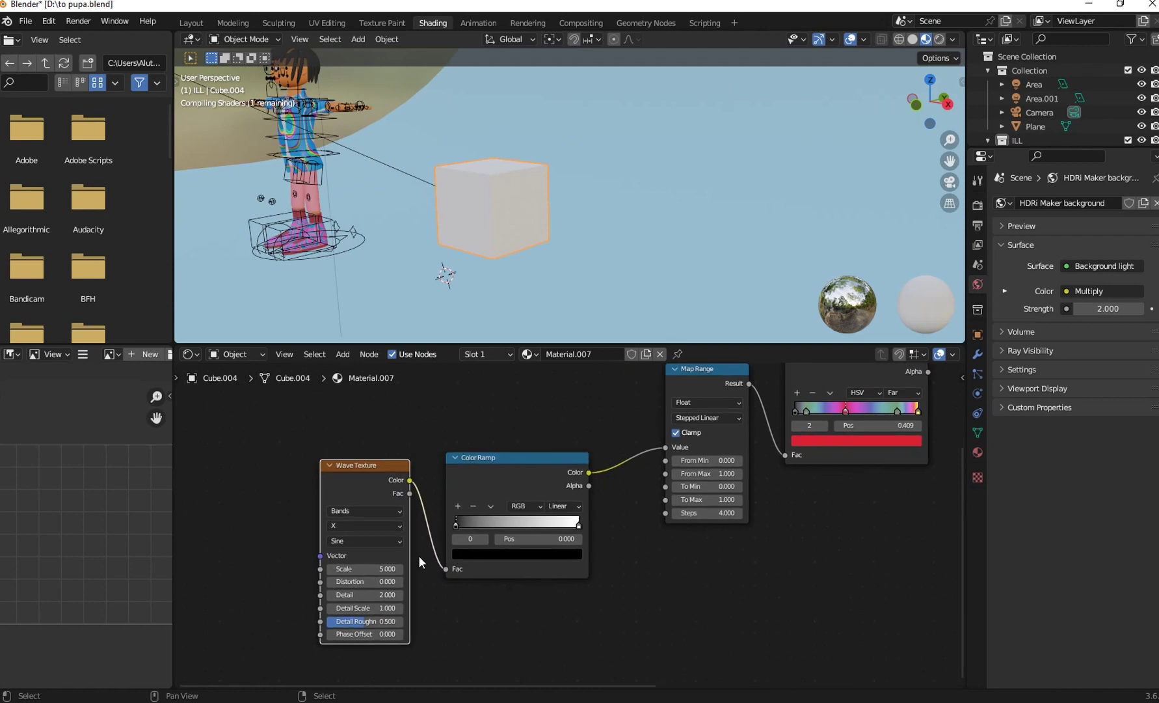
Set the Wave Texture's bands direction to Diagonal
{"action": "scroll", "coordinate": [417, 555], "scroll_direction": "up", "scroll_amount": 2}
{"action": "left_click", "coordinate": [319, 542]}
{"action": "left_click", "coordinate": [327, 542]}
{"action": "left_click", "coordinate": [327, 542]}
{"action": "left_click", "coordinate": [326, 527]}
{"action": "left_click", "coordinate": [306, 524]}
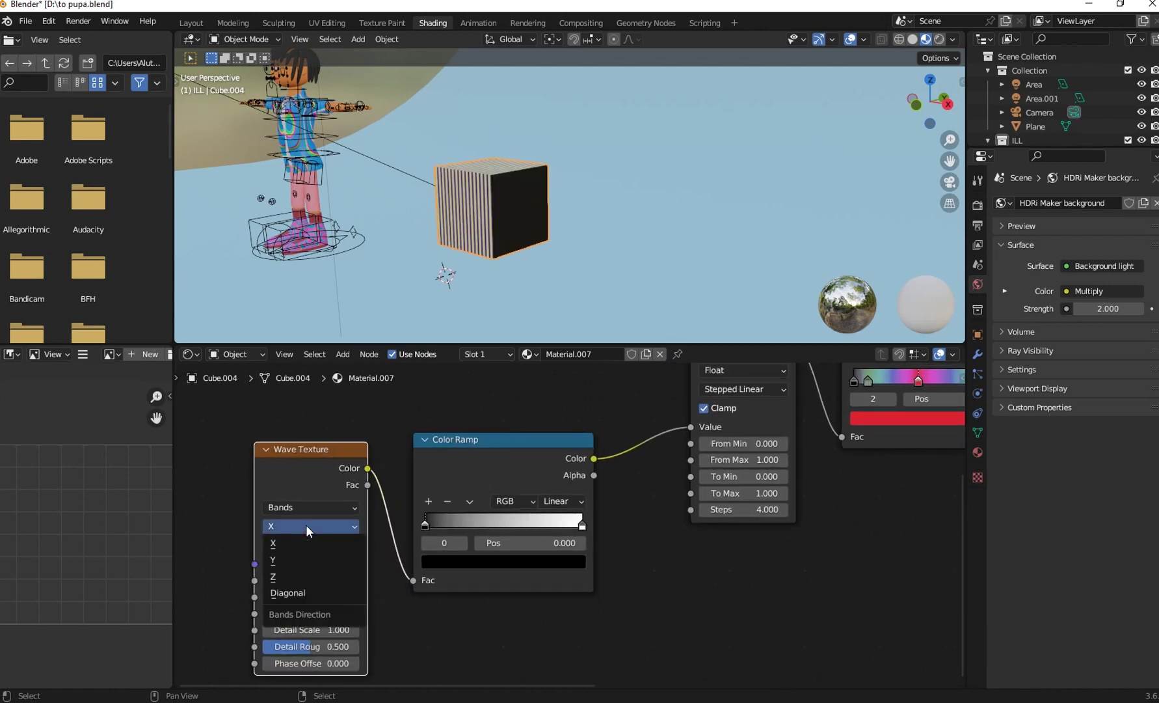
{"action": "left_click", "coordinate": [298, 592]}
Set the Wave Texture's Detail, Detail Scale and Detail Roughness to 0 and its Phase Offset to 0.400
{"action": "middle_click_drag", "start_coordinate": [365, 631], "coordinate": [521, 564]}
{"action": "scroll", "coordinate": [521, 565], "scroll_direction": "up", "scroll_amount": 2}
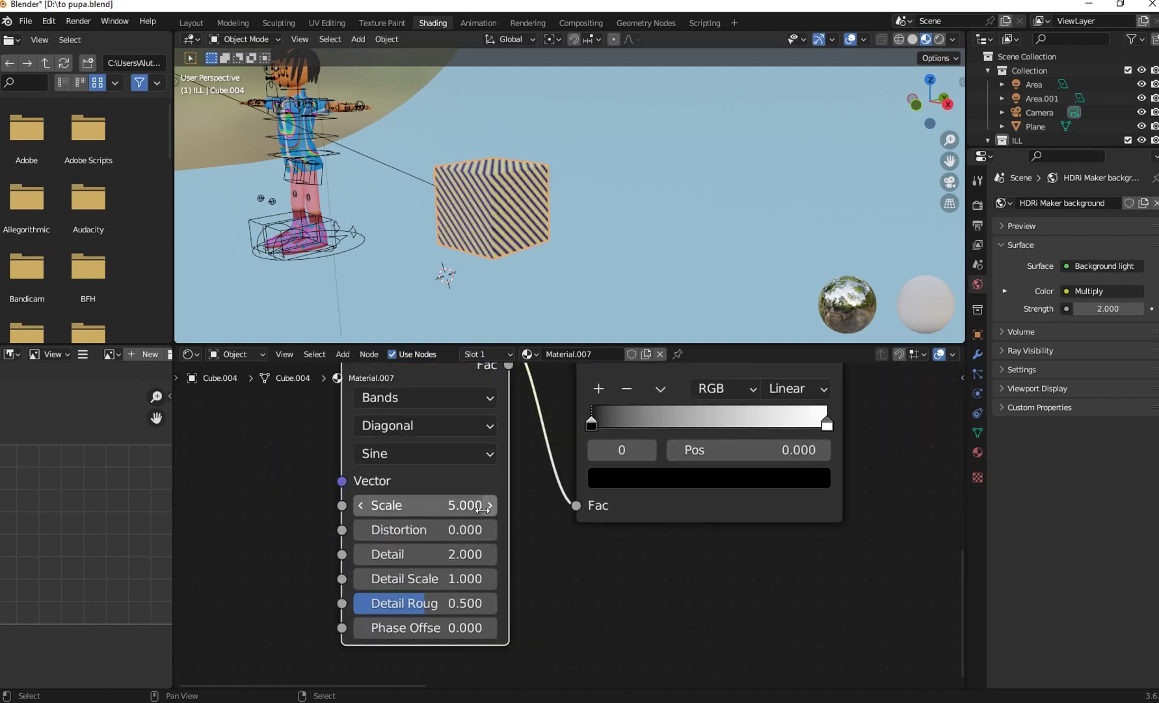
{"action": "double_click", "coordinate": [428, 551]}
{"action": "type", "text": "0"}
{"action": "key", "text": "Return"}
{"action": "double_click", "coordinate": [390, 578]}
{"action": "type", "text": "0"}
{"action": "key", "text": "Return"}
{"action": "double_click", "coordinate": [409, 602]}
{"action": "type", "text": "0"}
{"action": "key", "text": "Return"}
{"action": "left_click_drag", "start_coordinate": [425, 628], "coordinate": [438, 628]}
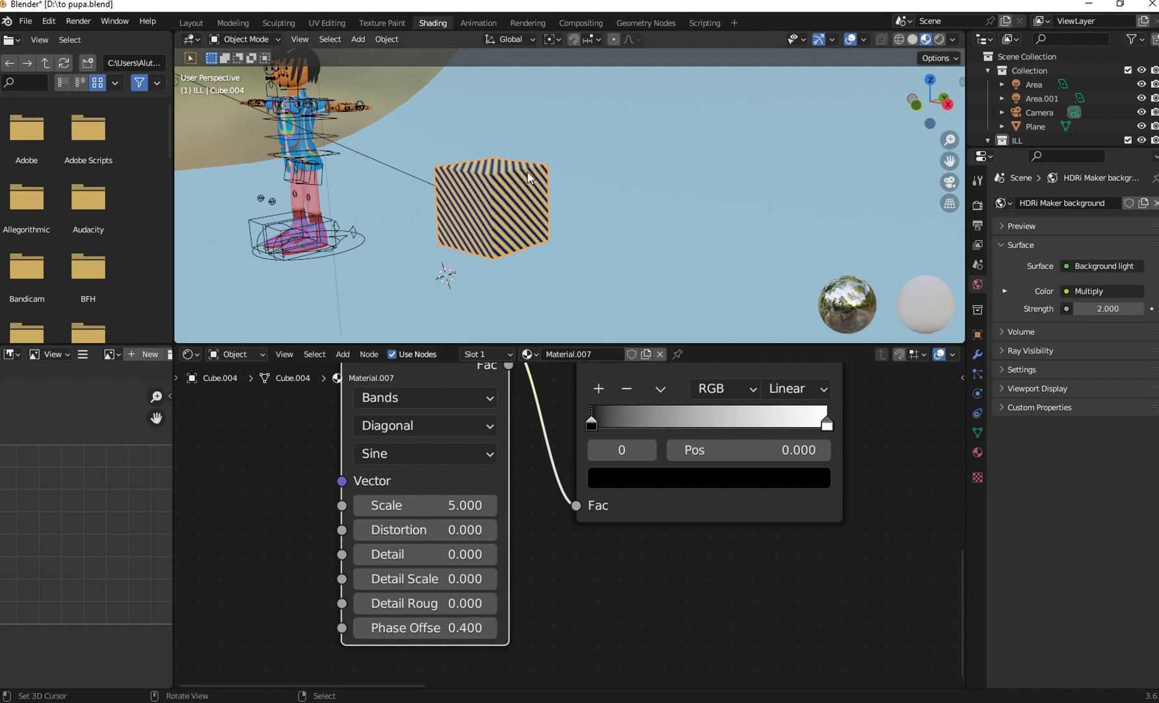
{"action": "scroll", "coordinate": [468, 299], "scroll_direction": "up", "scroll_amount": 3}
{"action": "scroll", "coordinate": [477, 512], "scroll_direction": "up", "scroll_amount": 2}
{"action": "scroll", "coordinate": [477, 512], "scroll_direction": "down", "scroll_amount": 5}
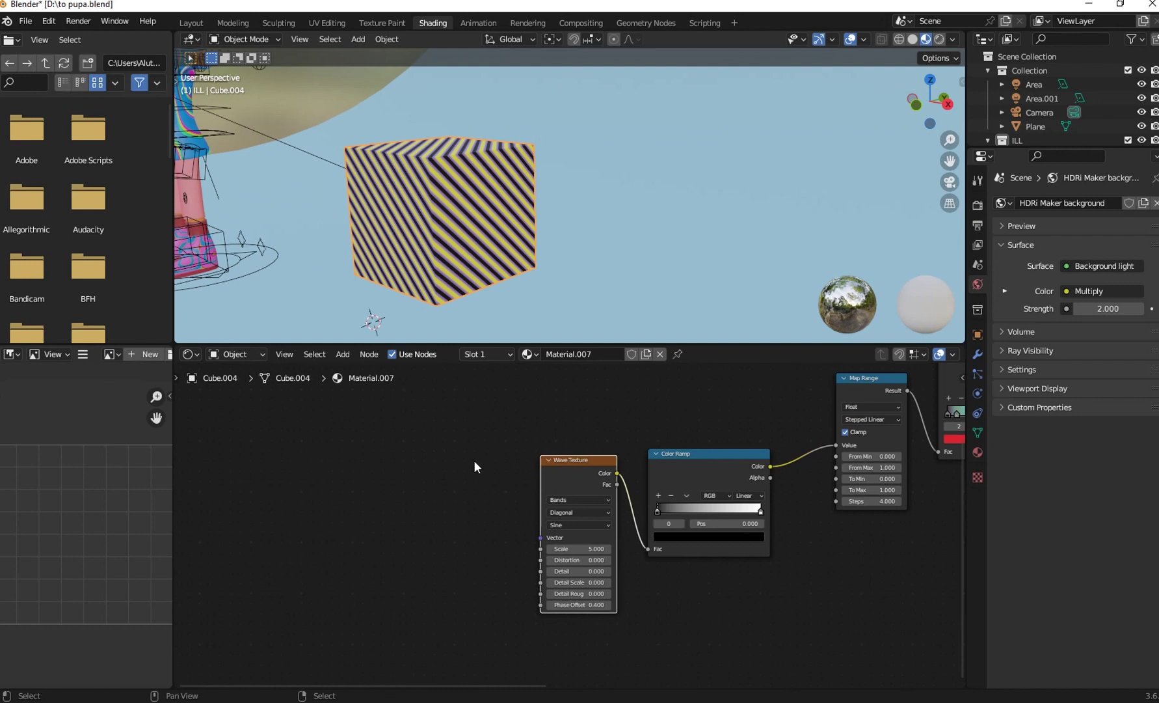
{"action": "scroll", "coordinate": [475, 467], "scroll_direction": "up", "scroll_amount": 3}
{"action": "key", "text": "shift+a"}
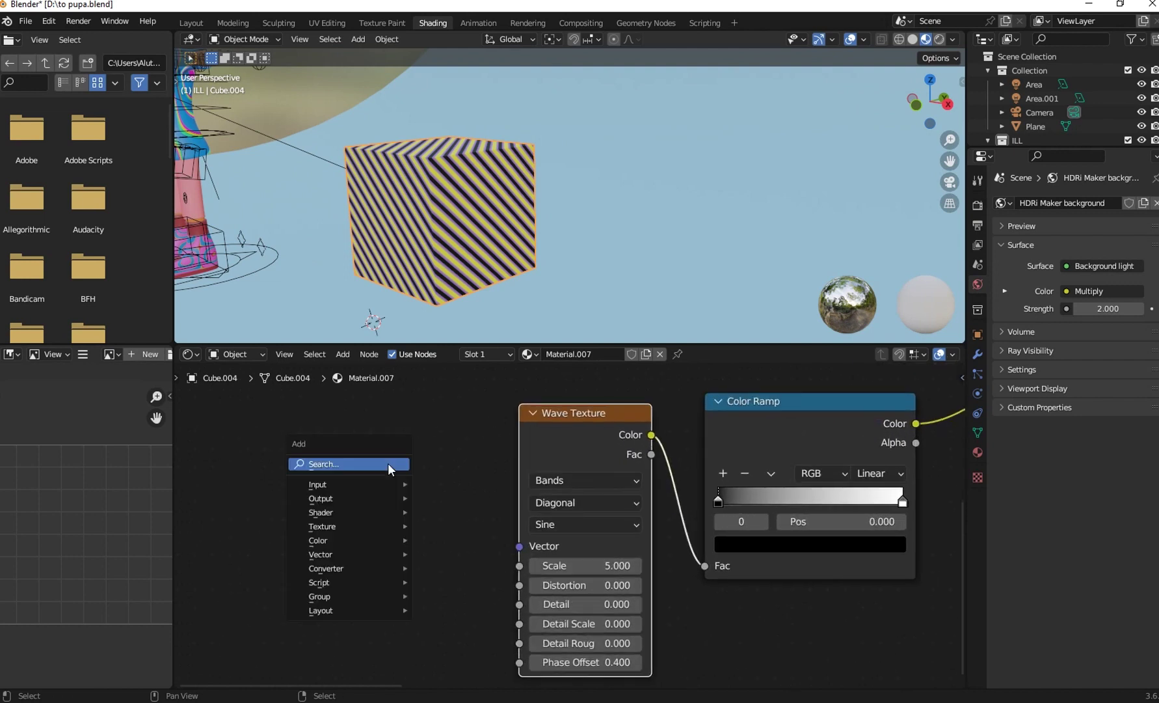
{"action": "left_click", "coordinate": [389, 466]}
{"action": "type", "text": "TEX"}
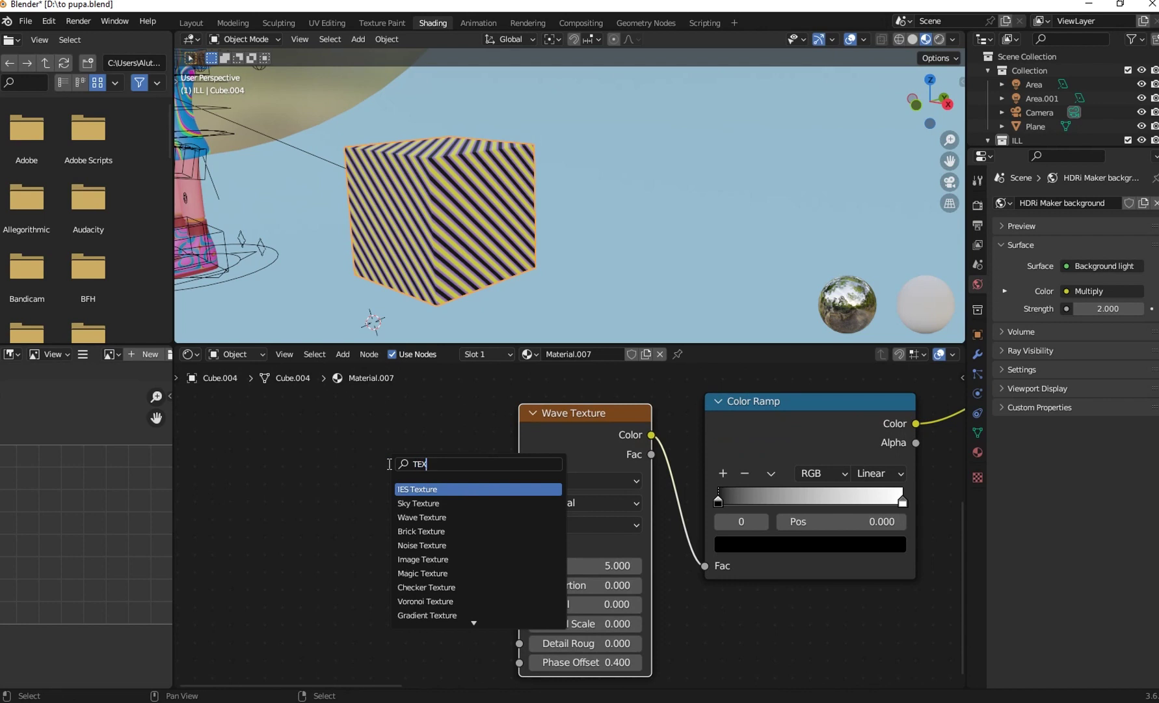
{"action": "type", "text": "T"}
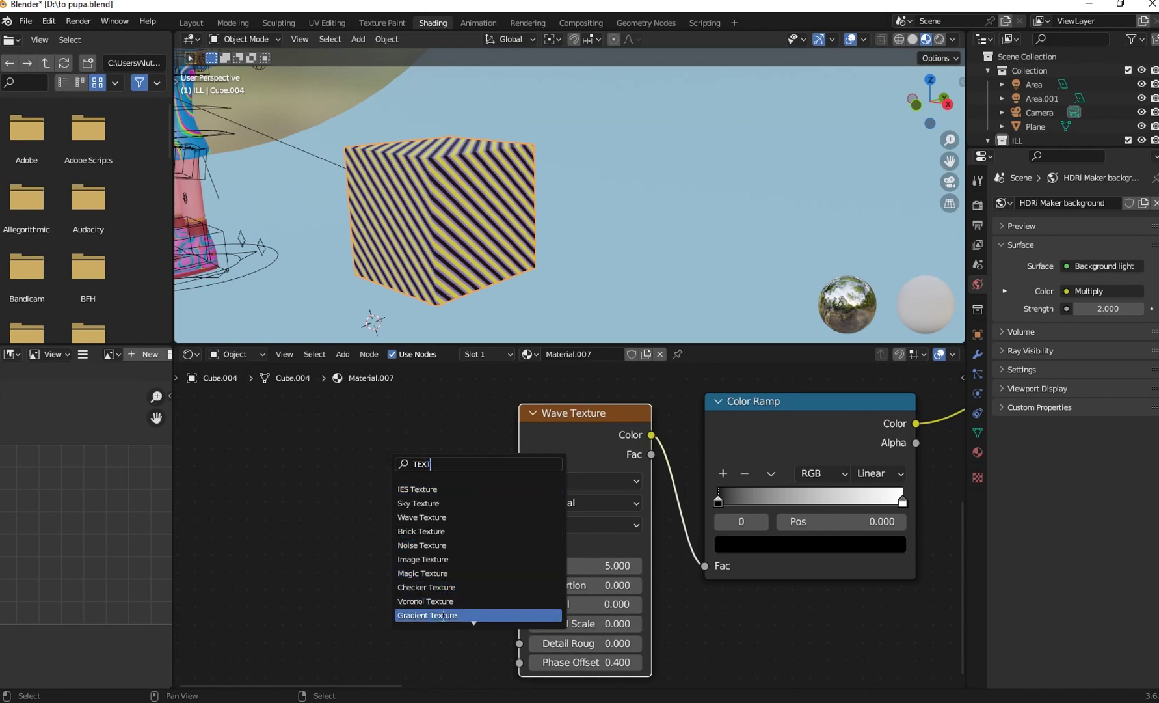
{"action": "left_click", "coordinate": [444, 602]}
{"action": "right_click", "coordinate": [350, 499]}
Add a Magic Texture node, connect its Color to the Wave Texture's Vector input, and set its Depth to 1
{"action": "key", "text": "shift+a"}
{"action": "left_click", "coordinate": [349, 495]}
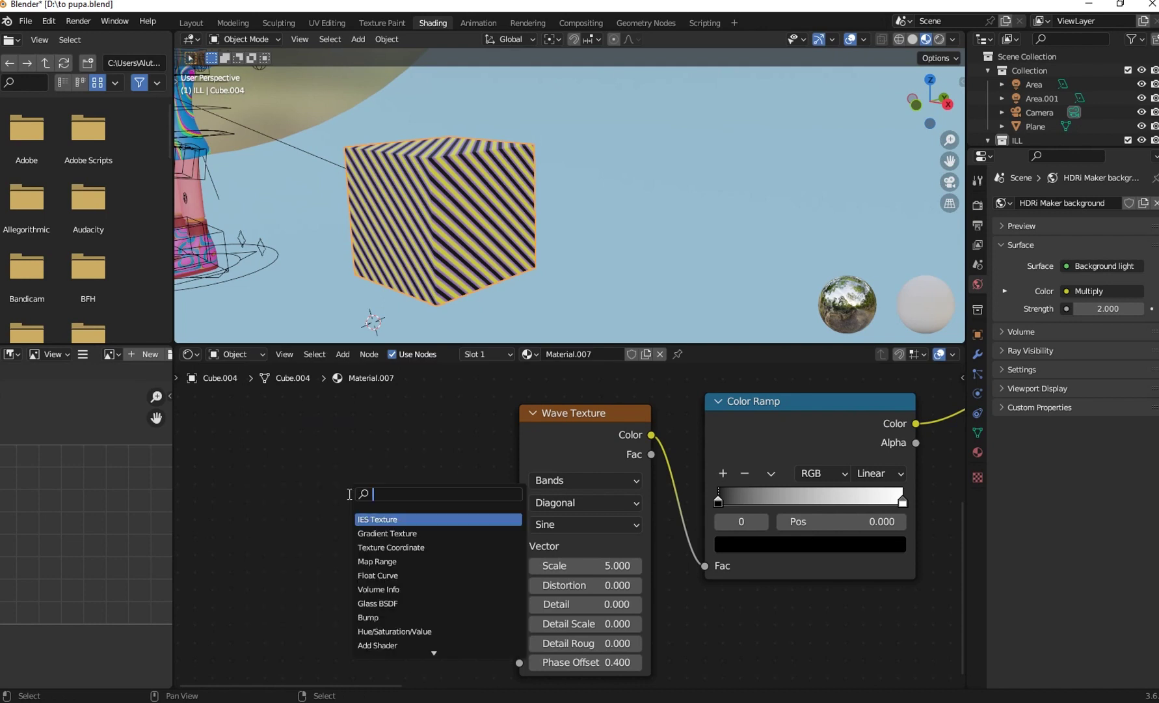
{"action": "type", "text": "TEXT"}
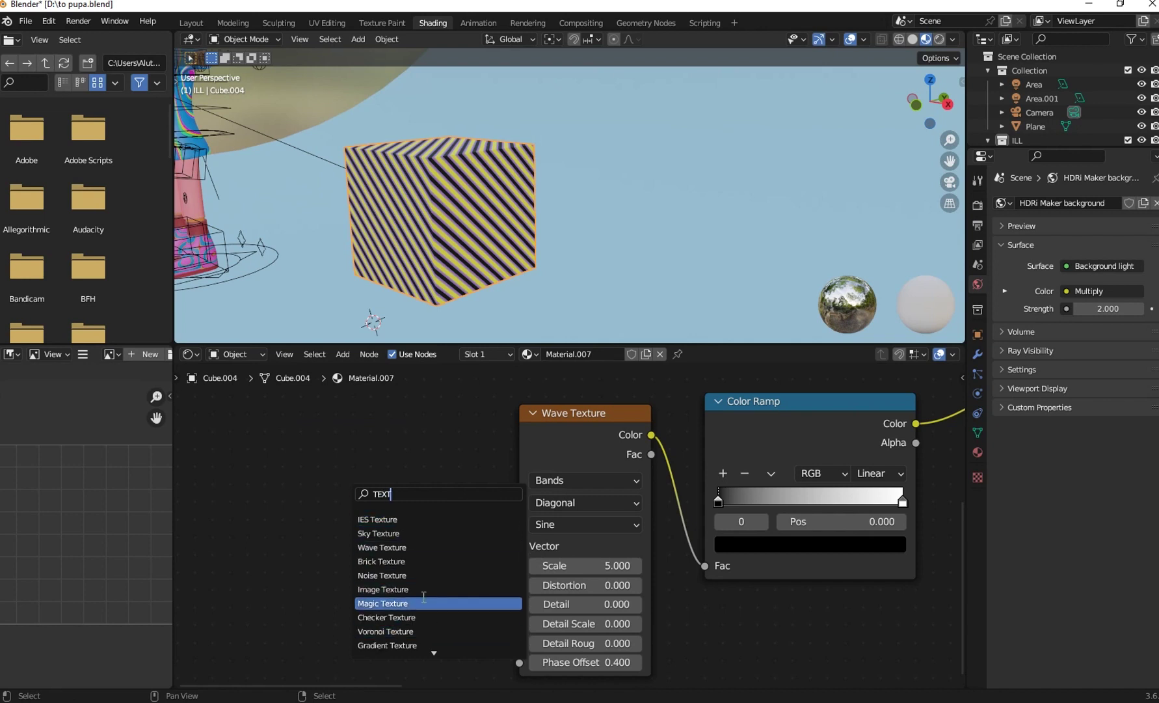
{"action": "left_click", "coordinate": [412, 603]}
{"action": "left_click", "coordinate": [311, 581]}
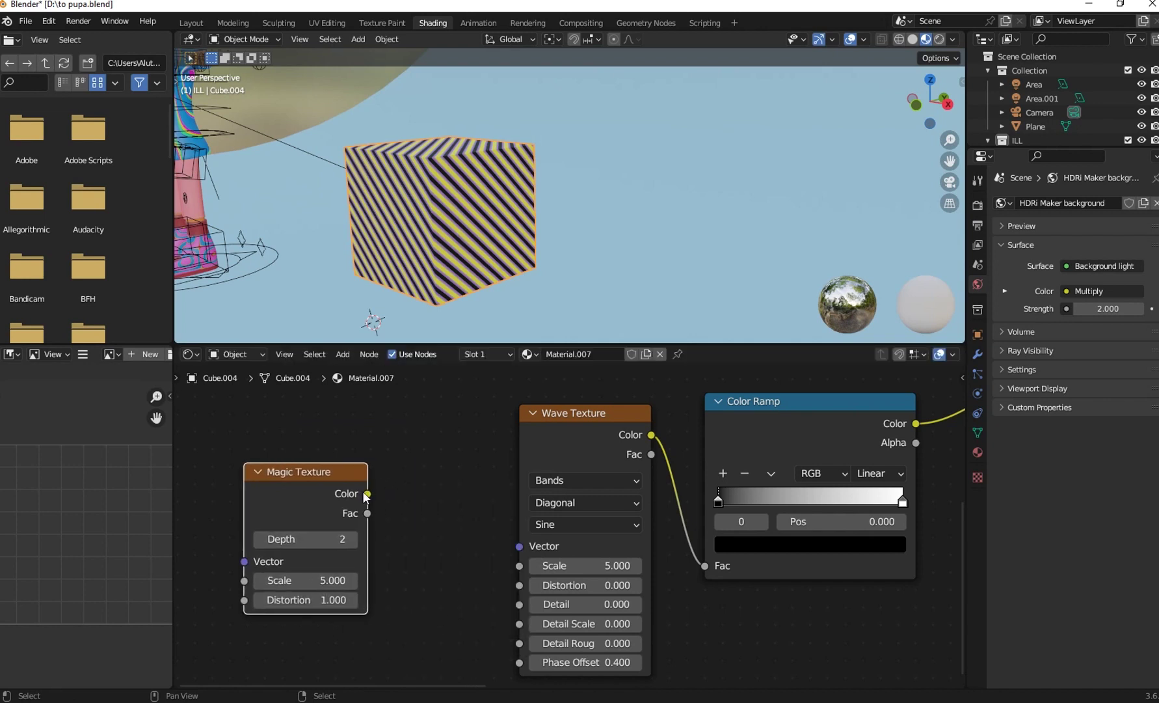
{"action": "left_click_drag", "start_coordinate": [368, 494], "coordinate": [519, 546]}
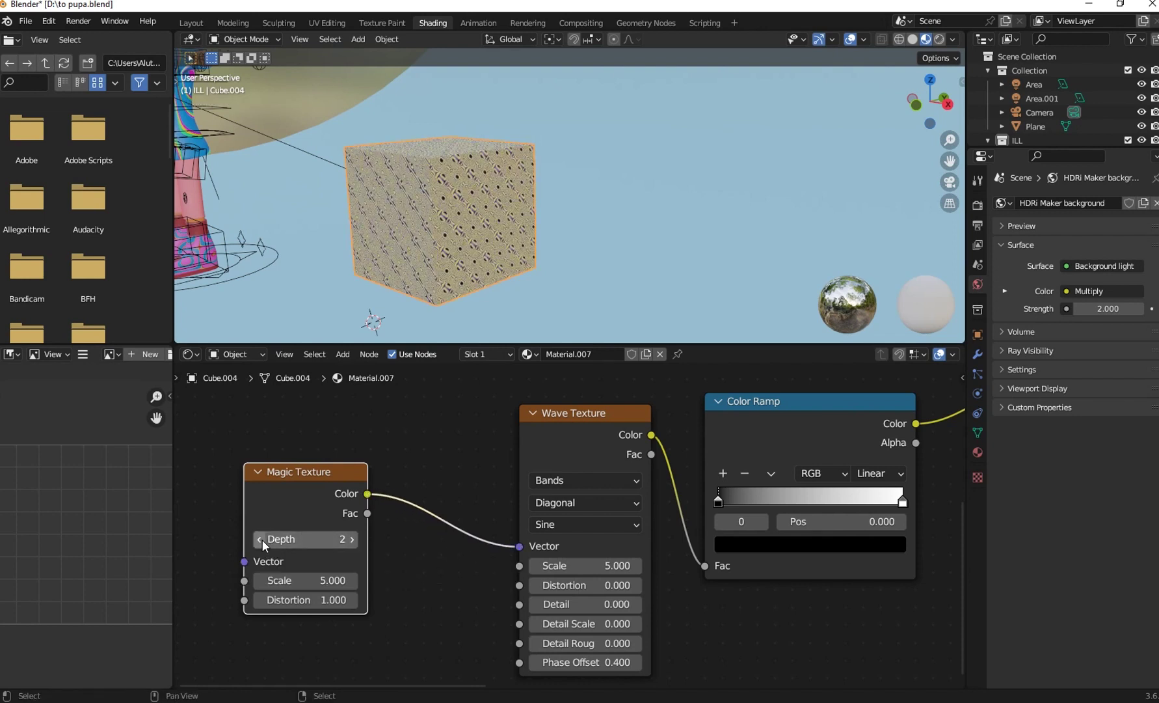
{"action": "left_click", "coordinate": [260, 539]}
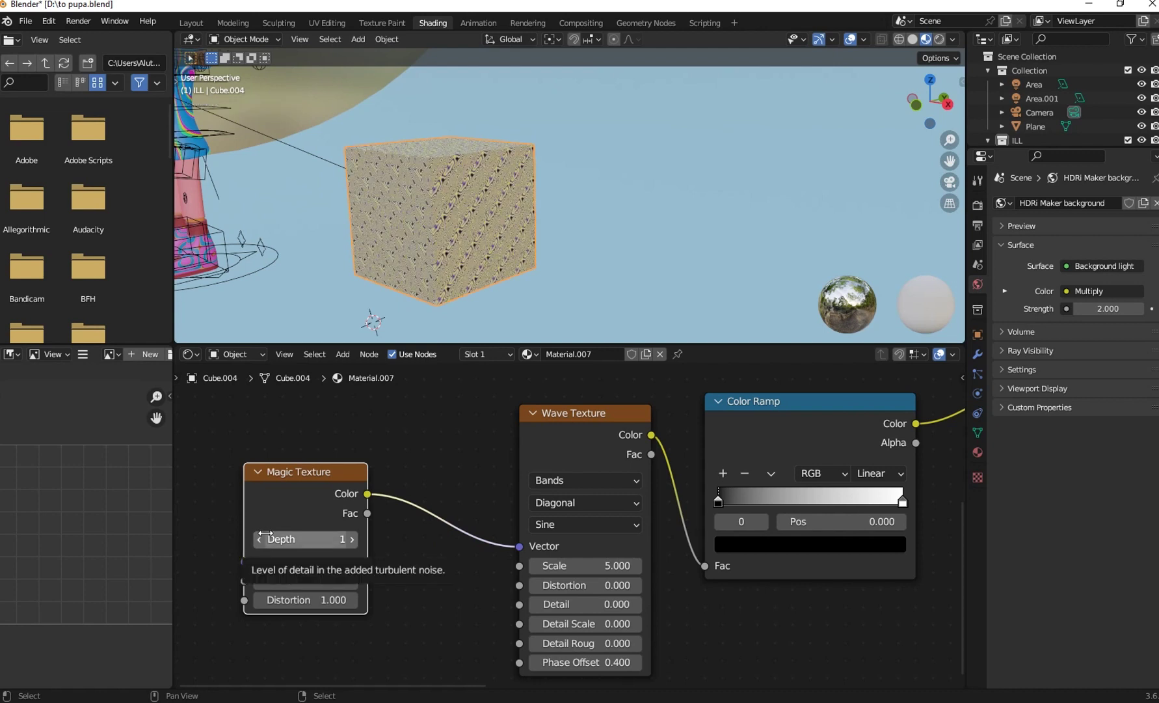
Add a Mapping node and connect its Vector output to the Magic Texture's Vector input
{"action": "middle_click_drag", "start_coordinate": [266, 533], "coordinate": [334, 527]}
{"action": "scroll", "coordinate": [337, 531], "scroll_direction": "down", "scroll_amount": 4}
{"action": "key", "text": "shift+a"}
{"action": "left_click", "coordinate": [310, 484]}
{"action": "type", "text": "Mapp"}
{"action": "key", "text": "Return"}
{"action": "left_click", "coordinate": [301, 515]}
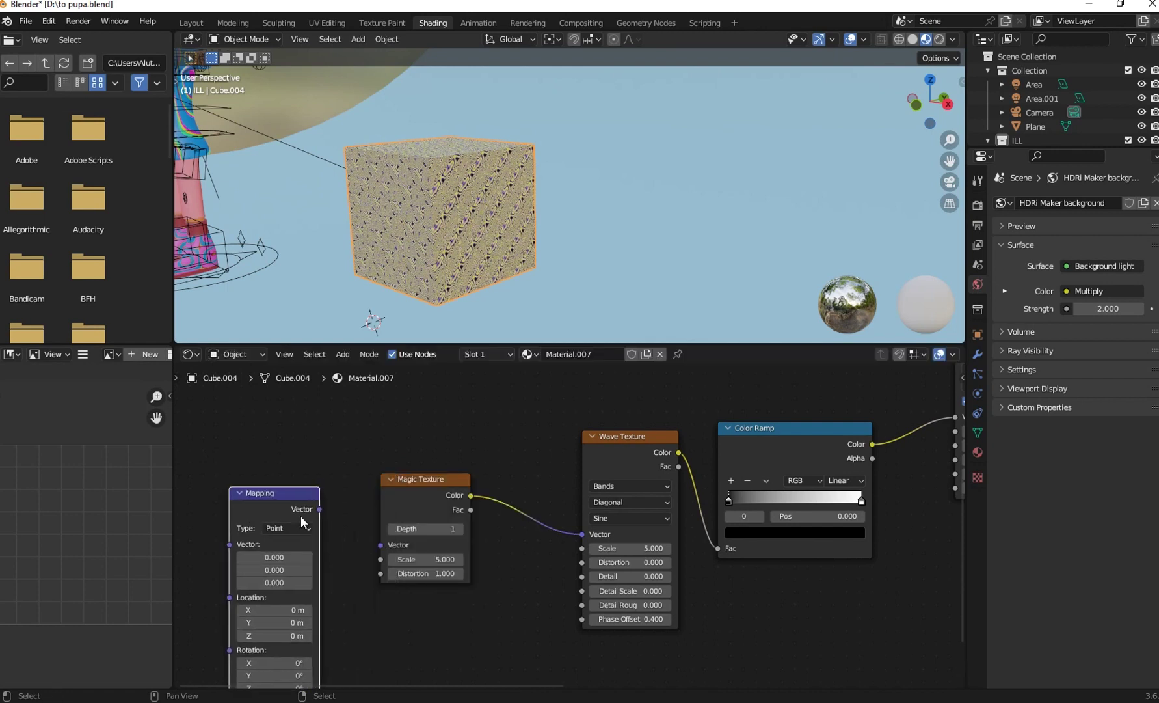
{"action": "left_click_drag", "start_coordinate": [319, 508], "coordinate": [250, 564]}
{"action": "scroll", "coordinate": [376, 550], "scroll_direction": "left", "scroll_amount": 3}
{"action": "scroll", "coordinate": [299, 495], "scroll_direction": "left", "scroll_amount": 3}
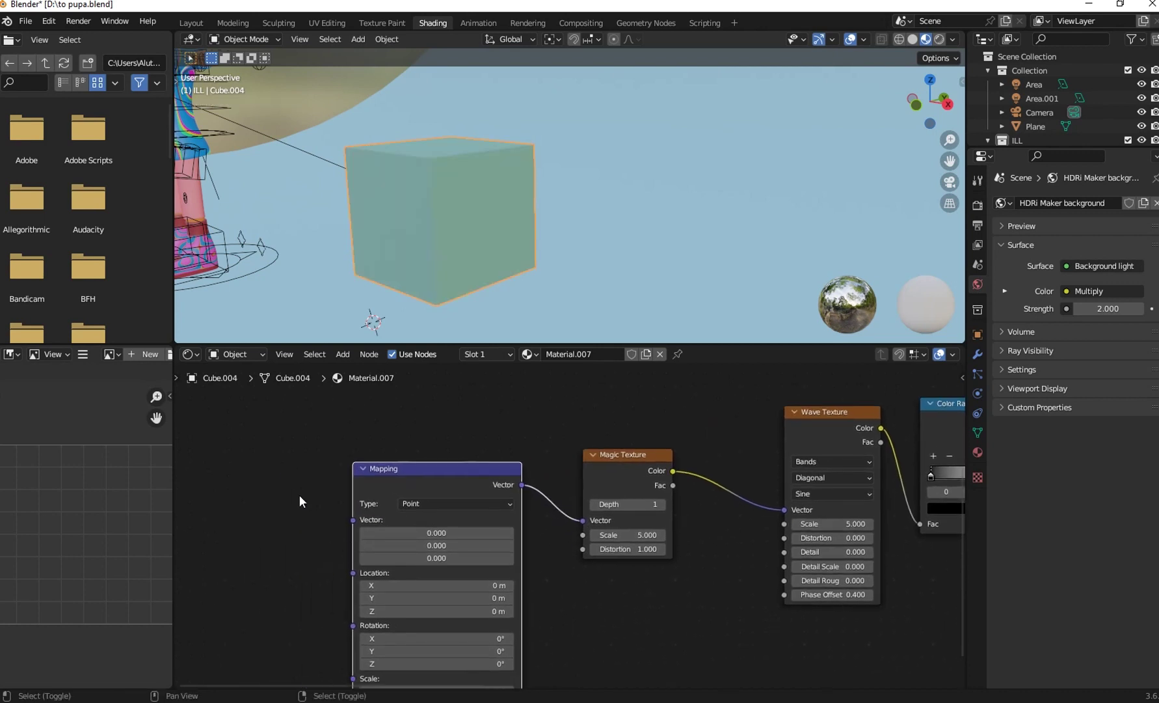
Add a Texture Coordinate node and connect its Generated output to the Mapping node's Vector input
{"action": "key", "text": "shift+a"}
{"action": "type", "text": "cORD"}
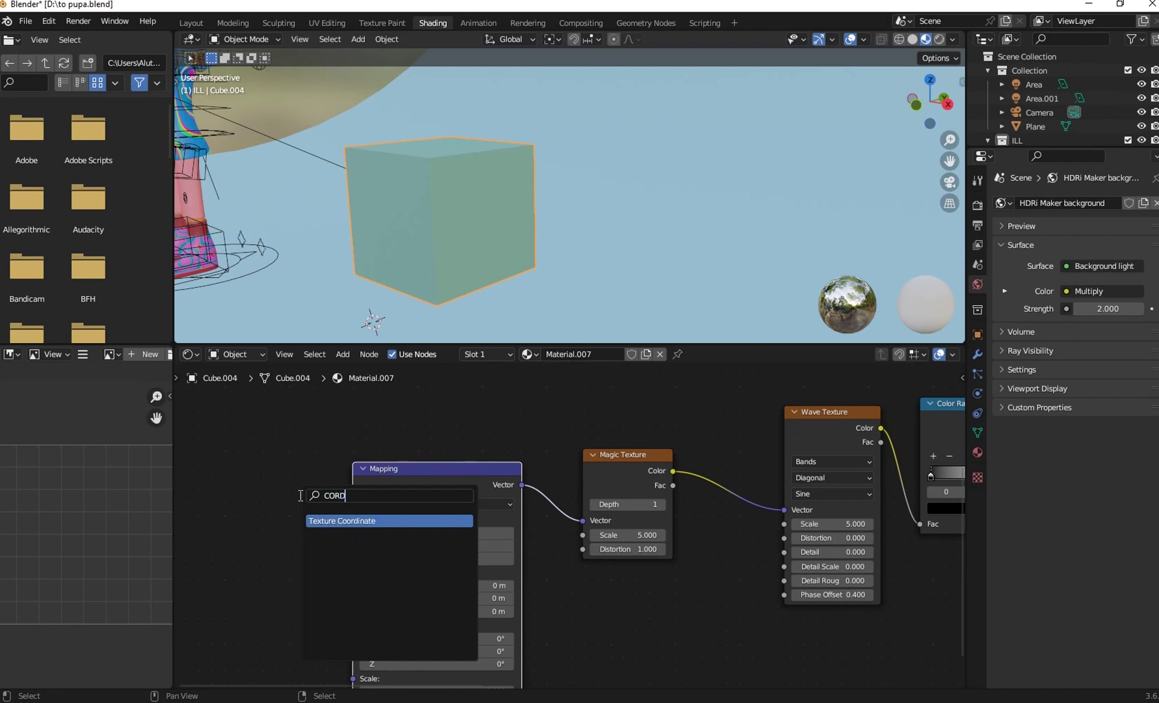
{"action": "left_click", "coordinate": [331, 521]}
{"action": "left_click_drag", "start_coordinate": [285, 527], "coordinate": [357, 518]}
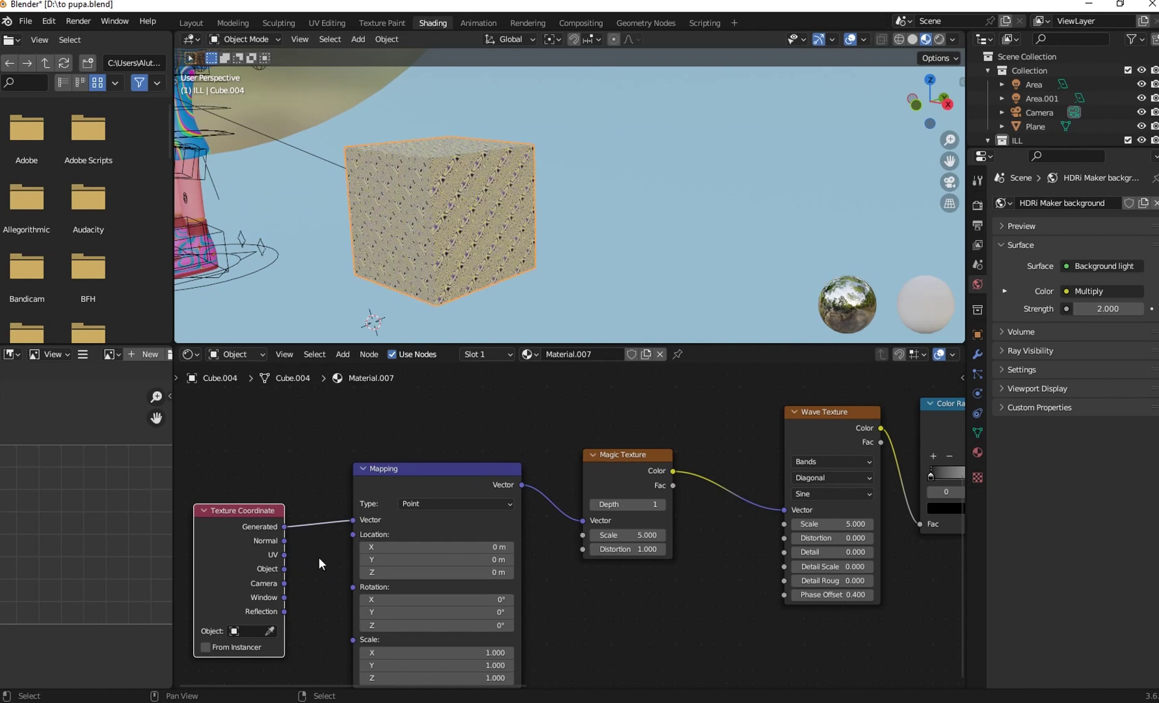
{"action": "scroll", "coordinate": [429, 168], "scroll_direction": "up", "scroll_amount": 6}
{"action": "mouse_move", "coordinate": [444, 173]}
{"action": "middle_mouse_down"}
{"action": "mouse_move", "coordinate": [445, 154]}
{"action": "mouse_move", "coordinate": [445, 195]}
{"action": "middle_mouse_up"}
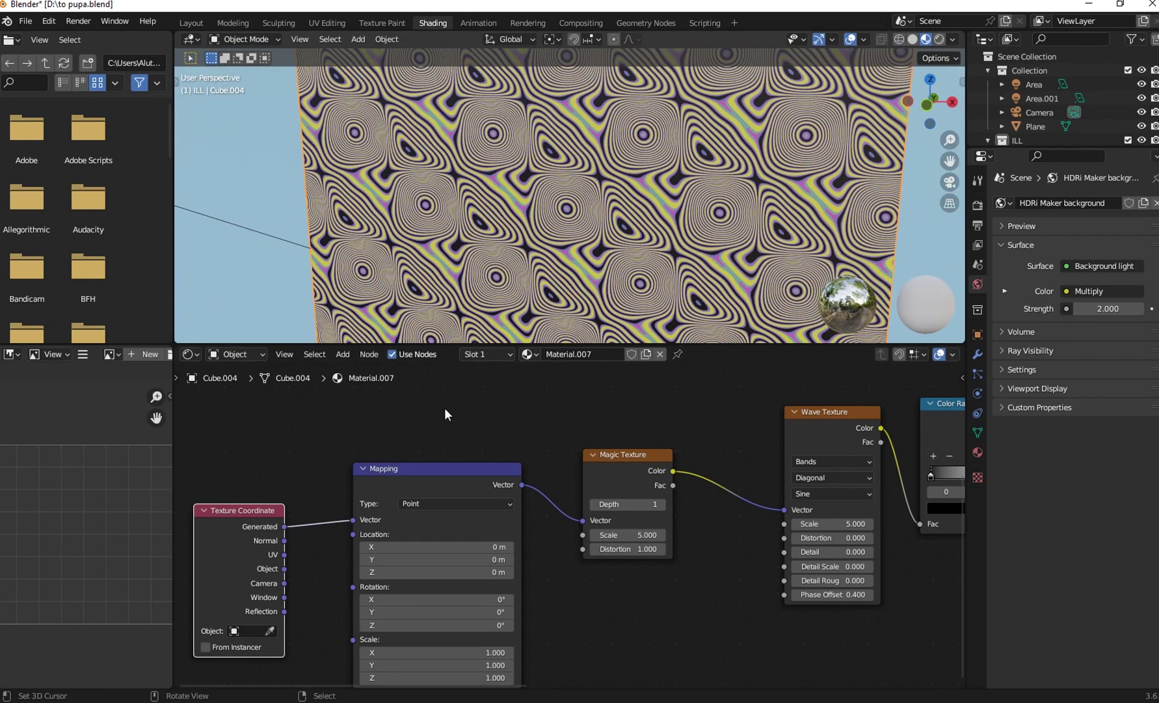
Set the Magic Texture's Scale to 0.800 and its Distortion to 0.680
{"action": "scroll", "coordinate": [483, 496], "scroll_direction": "down", "scroll_amount": 2}
{"action": "middle_click_drag", "start_coordinate": [483, 496], "coordinate": [376, 504]}
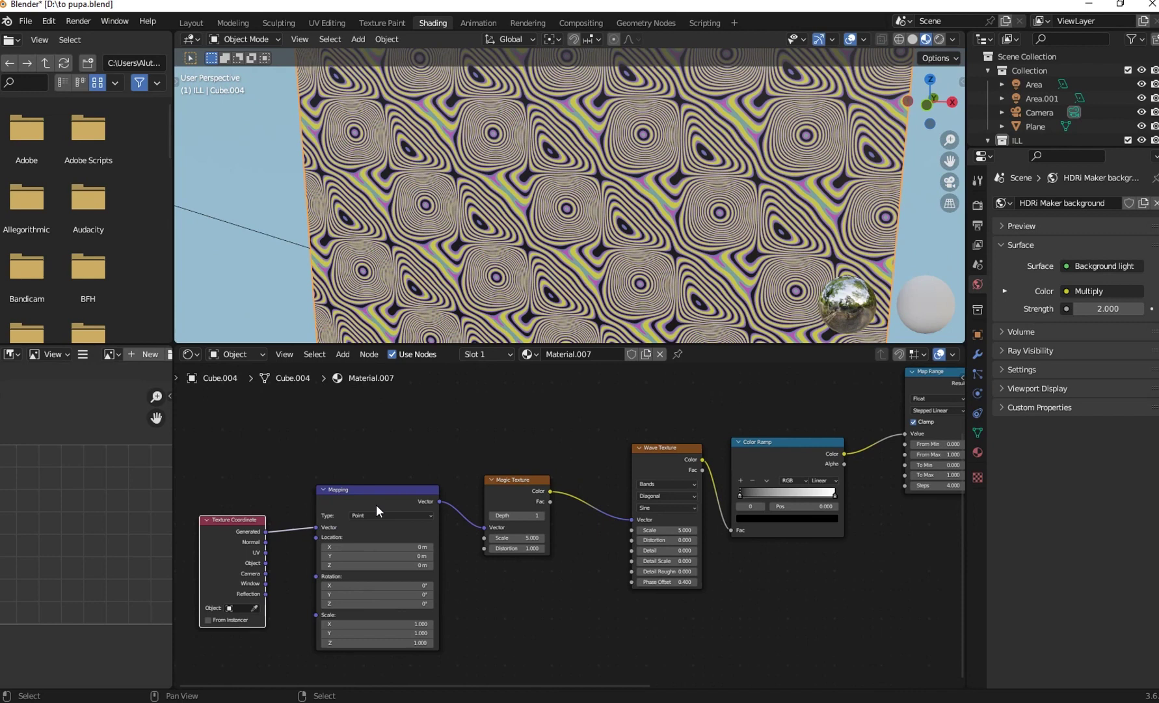
{"action": "scroll", "coordinate": [514, 563], "scroll_direction": "up", "scroll_amount": 3}
{"action": "left_click_drag", "start_coordinate": [506, 547], "coordinate": [240, 548]}
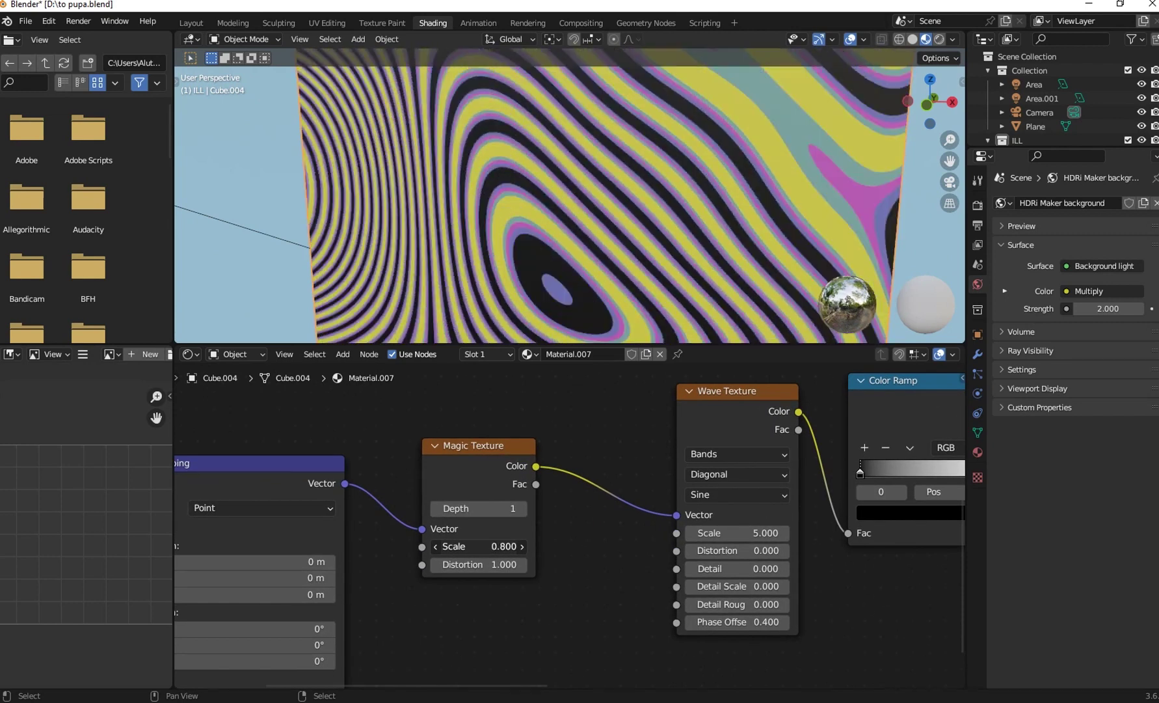
{"action": "left_click_drag", "start_coordinate": [480, 564], "coordinate": [377, 564]}
Examine the cube's pattern from another angle and review the settings along the node chain up to the coloured ramp
{"action": "scroll", "coordinate": [553, 260], "scroll_direction": "down", "scroll_amount": 9}
{"action": "middle_click_drag", "start_coordinate": [553, 260], "coordinate": [622, 240]}
{"action": "middle_click_drag", "start_coordinate": [526, 168], "coordinate": [474, 175]}
{"action": "middle_click_drag", "start_coordinate": [573, 420], "coordinate": [362, 417]}
{"action": "scroll", "coordinate": [499, 425], "scroll_direction": "down", "scroll_amount": 4}
{"action": "middle_click_drag", "start_coordinate": [499, 426], "coordinate": [339, 442]}
{"action": "scroll", "coordinate": [716, 472], "scroll_direction": "up", "scroll_amount": 4}
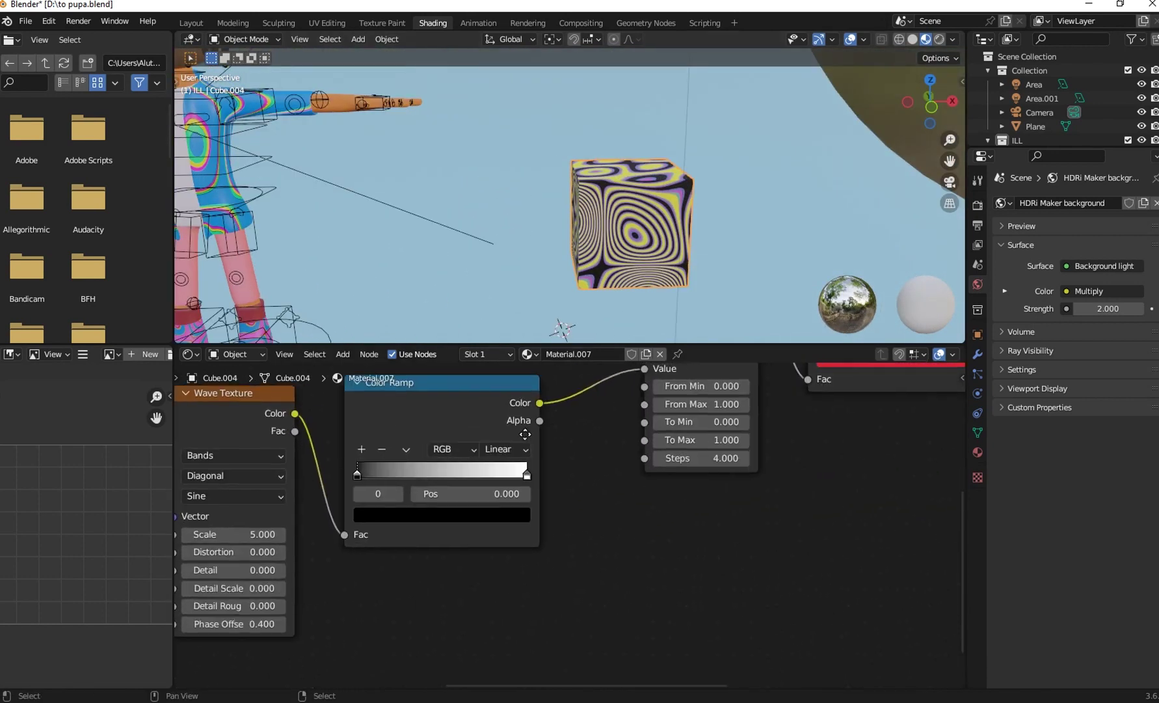
{"action": "middle_click_drag", "start_coordinate": [723, 457], "coordinate": [536, 514]}
{"action": "mouse_move", "coordinate": [526, 515]}
{"action": "left_mouse_down"}
{"action": "mouse_move", "coordinate": [553, 515]}
{"action": "mouse_move", "coordinate": [507, 514]}
{"action": "mouse_move", "coordinate": [530, 514]}
{"action": "mouse_move", "coordinate": [517, 508]}
{"action": "left_mouse_up"}
{"action": "scroll", "coordinate": [523, 514], "scroll_direction": "up", "scroll_amount": 1}
{"action": "middle_click_drag", "start_coordinate": [439, 447], "coordinate": [208, 558]}
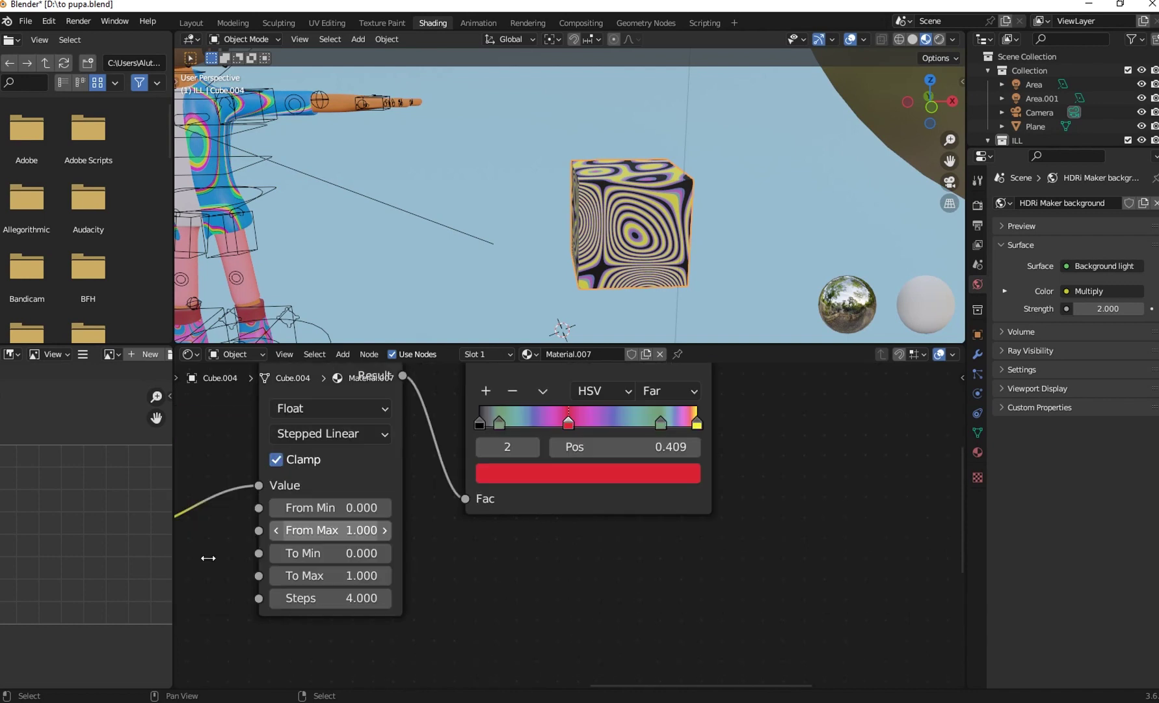
{"action": "scroll", "coordinate": [373, 531], "scroll_direction": "down", "scroll_amount": 2}
{"action": "scroll", "coordinate": [375, 526], "scroll_direction": "down", "scroll_amount": 1}
{"action": "middle_click_drag", "start_coordinate": [374, 527], "coordinate": [670, 505]}
{"action": "middle_click_drag", "start_coordinate": [429, 573], "coordinate": [608, 401]}
{"action": "scroll", "coordinate": [574, 445], "scroll_direction": "up", "scroll_amount": 1}
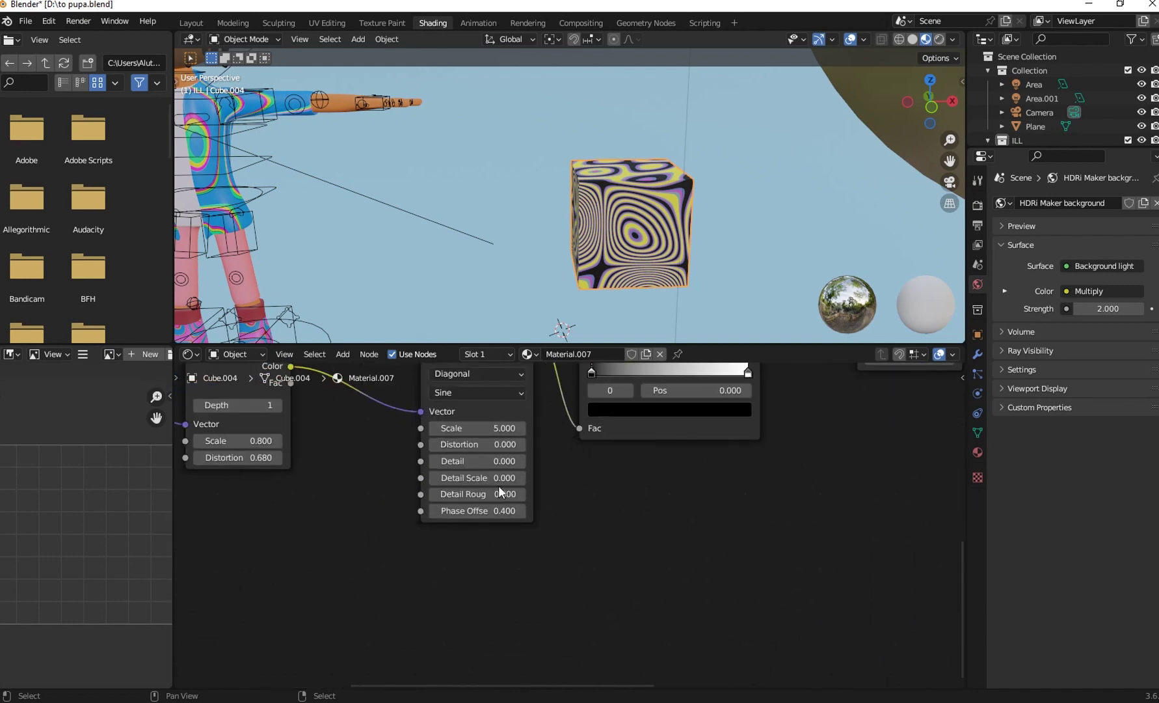
Lower the Wave Texture's Scale to about 0.77 to enlarge the pattern on the cube
{"action": "mouse_move", "coordinate": [484, 510]}
{"action": "left_mouse_down"}
{"action": "mouse_move", "coordinate": [514, 510]}
{"action": "mouse_move", "coordinate": [484, 510]}
{"action": "left_mouse_up"}
{"action": "mouse_move", "coordinate": [478, 428]}
{"action": "left_mouse_down"}
{"action": "mouse_move", "coordinate": [449, 428]}
{"action": "mouse_move", "coordinate": [484, 428]}
{"action": "left_mouse_up"}
{"action": "middle_click_drag", "start_coordinate": [359, 450], "coordinate": [395, 477]}
{"action": "left_click_drag", "start_coordinate": [488, 456], "coordinate": [450, 456]}
{"action": "middle_click_drag", "start_coordinate": [339, 185], "coordinate": [429, 207]}
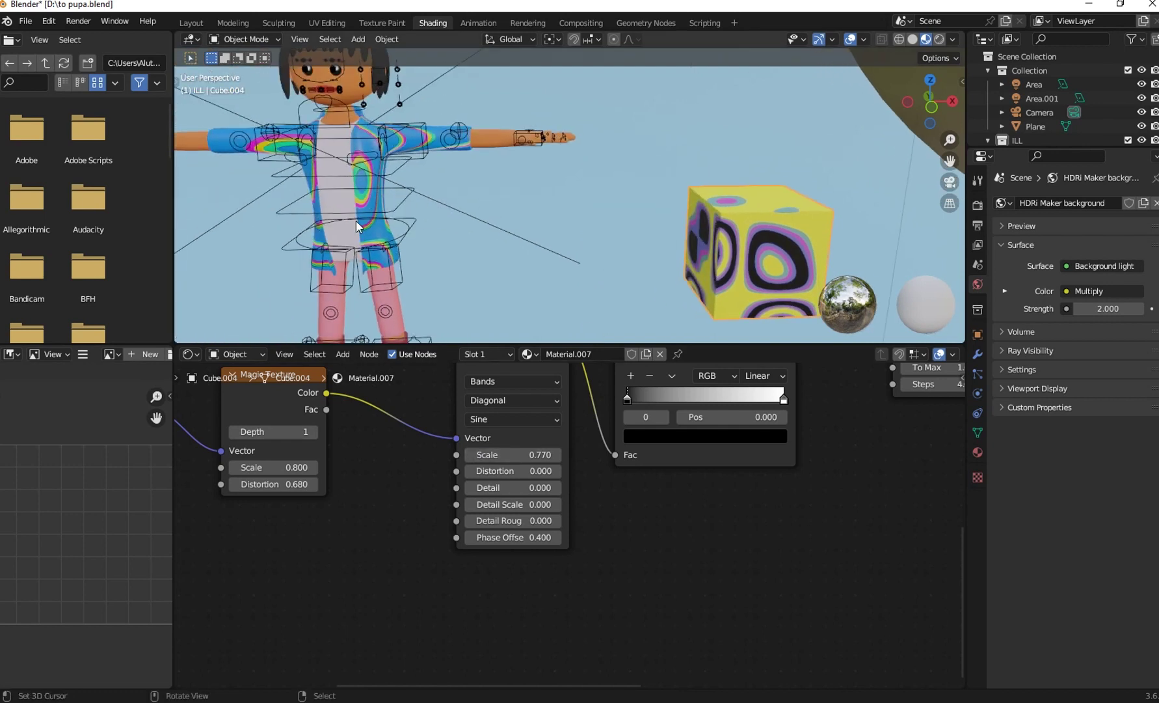
{"action": "left_click_drag", "start_coordinate": [514, 455], "coordinate": [484, 455], "text": "shift"}
In the coloured ramp, move the red stop to about 0.35 and the green stop beside black to about 0.15, and recolour the end stop pale cream
{"action": "middle_click_drag", "start_coordinate": [720, 449], "coordinate": [455, 686]}
{"action": "middle_click_drag", "start_coordinate": [725, 565], "coordinate": [469, 547]}
{"action": "scroll", "coordinate": [470, 547], "scroll_direction": "up", "scroll_amount": 2}
{"action": "left_click_drag", "start_coordinate": [563, 479], "coordinate": [612, 478]}
{"action": "left_click_drag", "start_coordinate": [676, 481], "coordinate": [736, 487]}
{"action": "left_click", "coordinate": [718, 517]}
{"action": "left_click_drag", "start_coordinate": [573, 355], "coordinate": [604, 339]}
{"action": "middle_click_drag", "start_coordinate": [879, 155], "coordinate": [846, 145]}
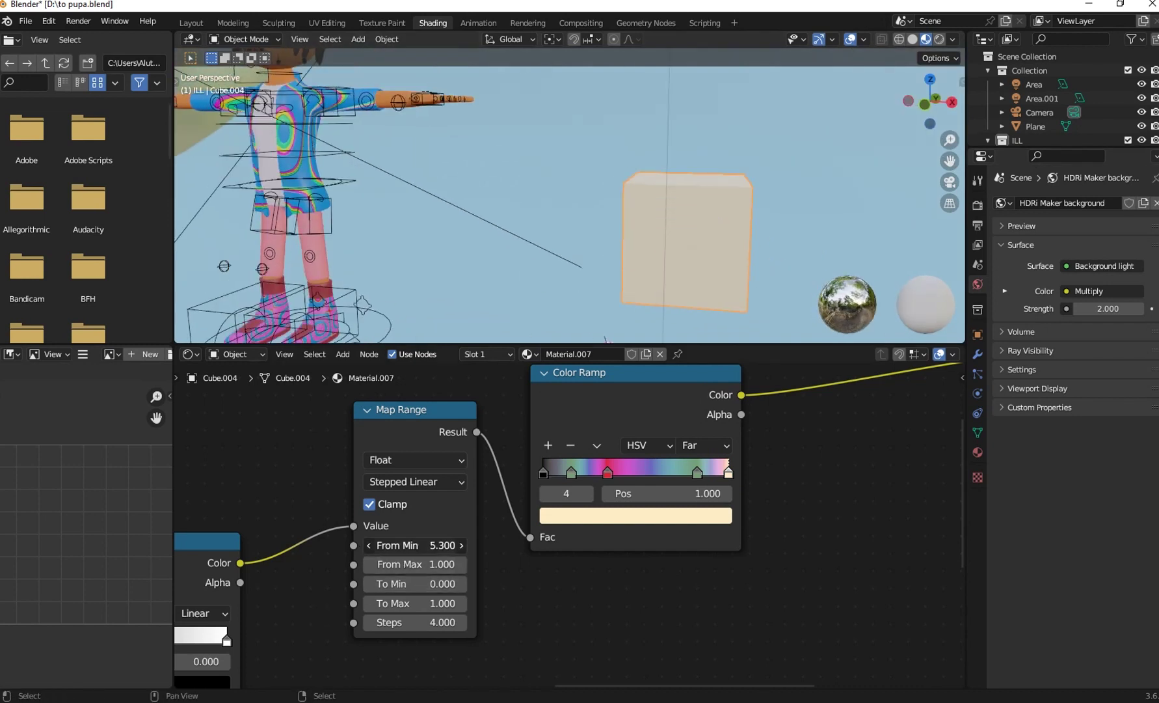
Set the Wave Texture's Scale to 0.780 and switch to the Layout workspace
{"action": "middle_click_drag", "start_coordinate": [219, 617], "coordinate": [504, 481]}
{"action": "left_click_drag", "start_coordinate": [372, 509], "coordinate": [323, 509]}
{"action": "middle_click_drag", "start_coordinate": [387, 506], "coordinate": [574, 483]}
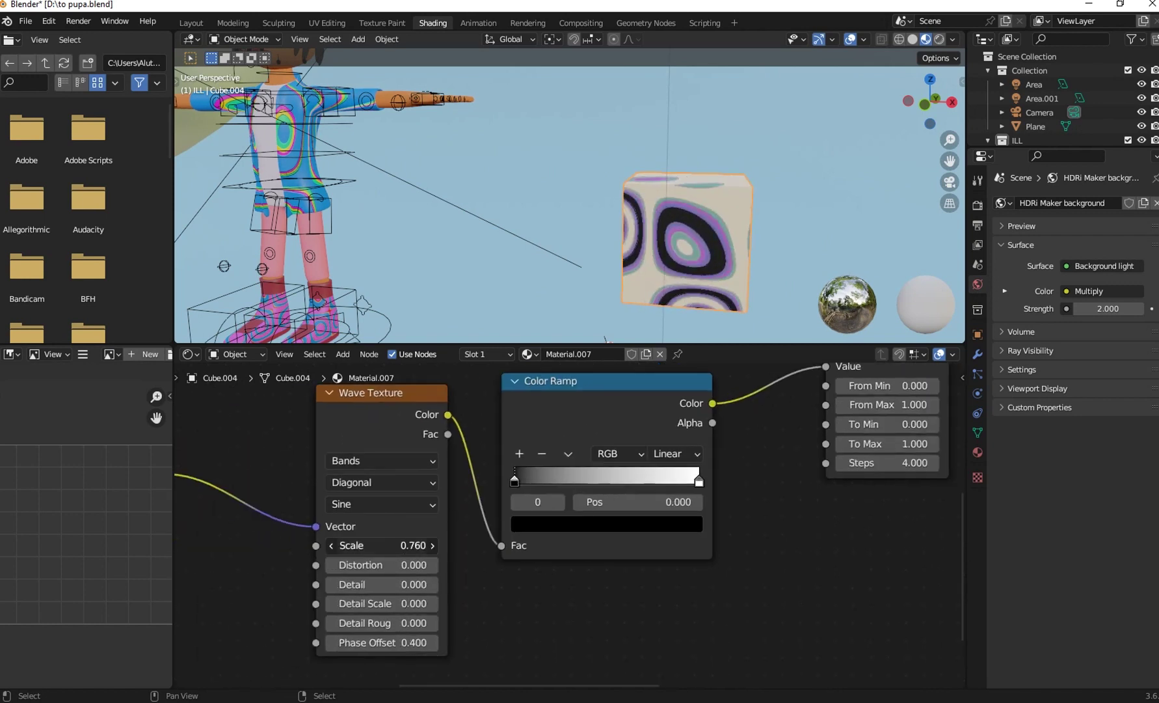
{"action": "mouse_move", "coordinate": [382, 545]}
{"action": "left_mouse_down"}
{"action": "mouse_move", "coordinate": [399, 548]}
{"action": "mouse_move", "coordinate": [384, 545]}
{"action": "left_mouse_up"}
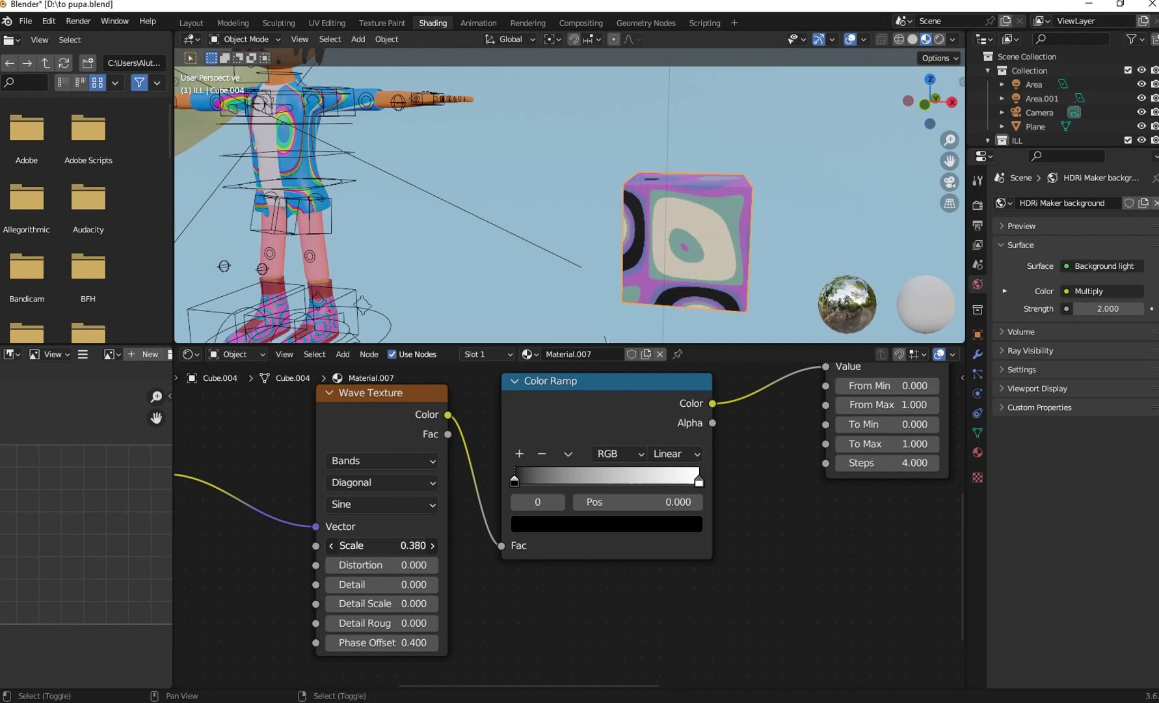
{"action": "mouse_move", "coordinate": [382, 545]}
{"action": "left_mouse_down"}
{"action": "mouse_move", "coordinate": [397, 545]}
{"action": "mouse_move", "coordinate": [342, 545]}
{"action": "mouse_move", "coordinate": [391, 546]}
{"action": "left_mouse_up"}
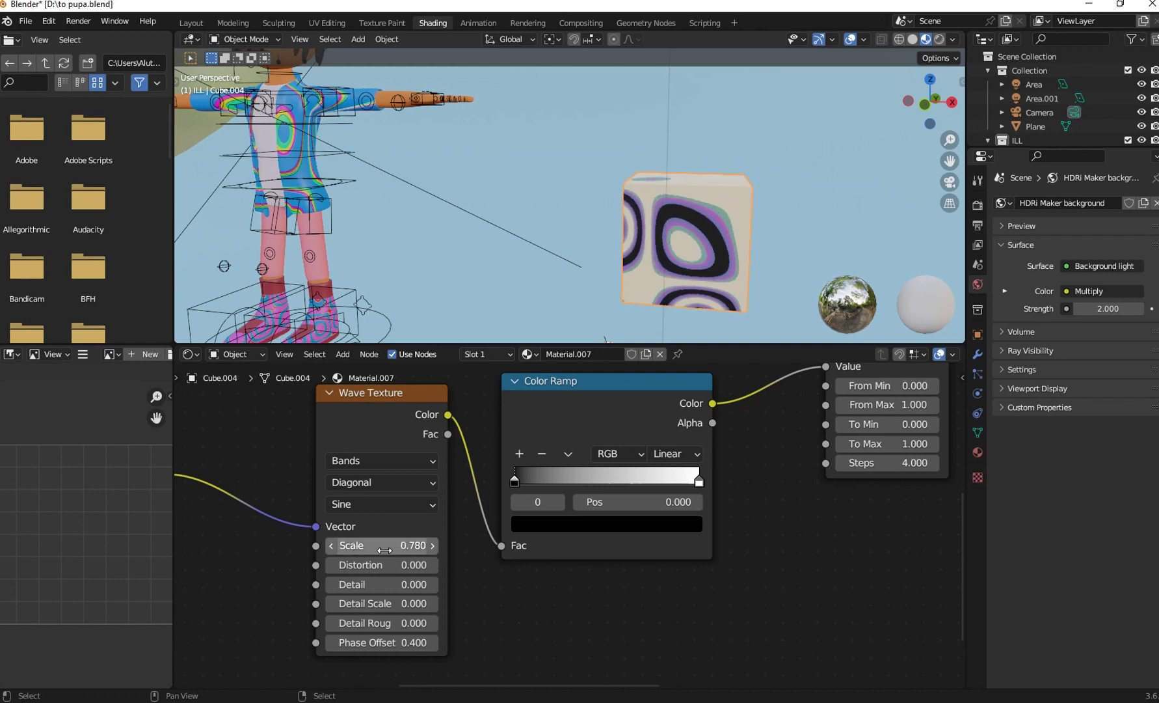
{"action": "middle_click_drag", "start_coordinate": [435, 322], "coordinate": [421, 324], "text": "shift"}
{"action": "left_click", "coordinate": [195, 25]}
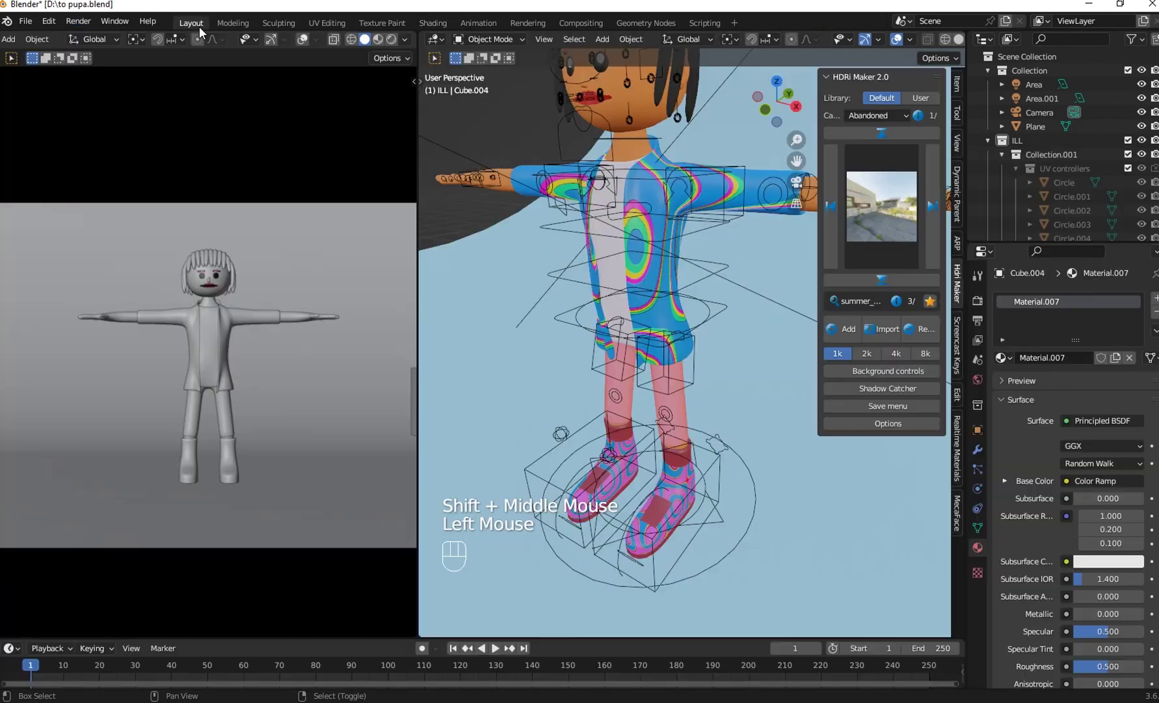
Show the camera viewport in rendered shading to preview the coloured character and patterned cube
{"action": "left_click", "coordinate": [392, 40]}
{"action": "scroll", "coordinate": [642, 432], "scroll_direction": "down", "scroll_amount": 1}
{"action": "scroll", "coordinate": [317, 387], "scroll_direction": "down", "scroll_amount": 1}
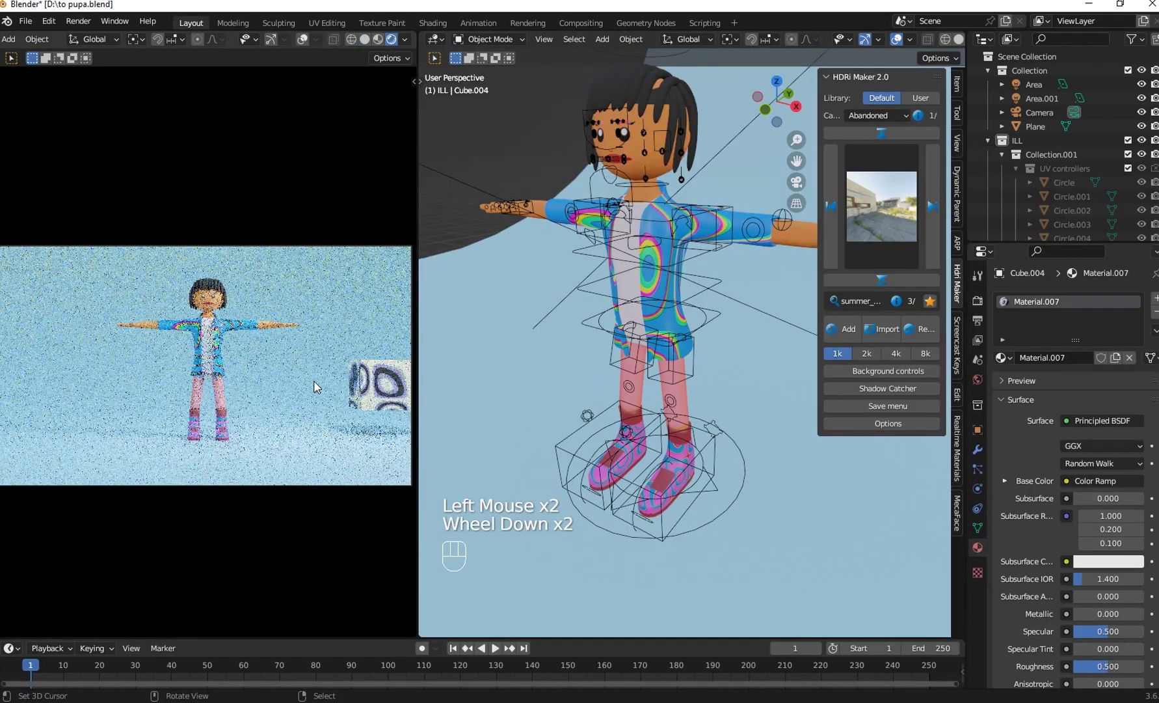
Move the patterned cube closer to the character's side so that it sits fully inside the camera frame
{"action": "scroll", "coordinate": [809, 475], "scroll_direction": "down", "scroll_amount": 2}
{"action": "middle_click_drag", "start_coordinate": [810, 475], "coordinate": [717, 412], "text": "shift"}
{"action": "key", "text": "g"}
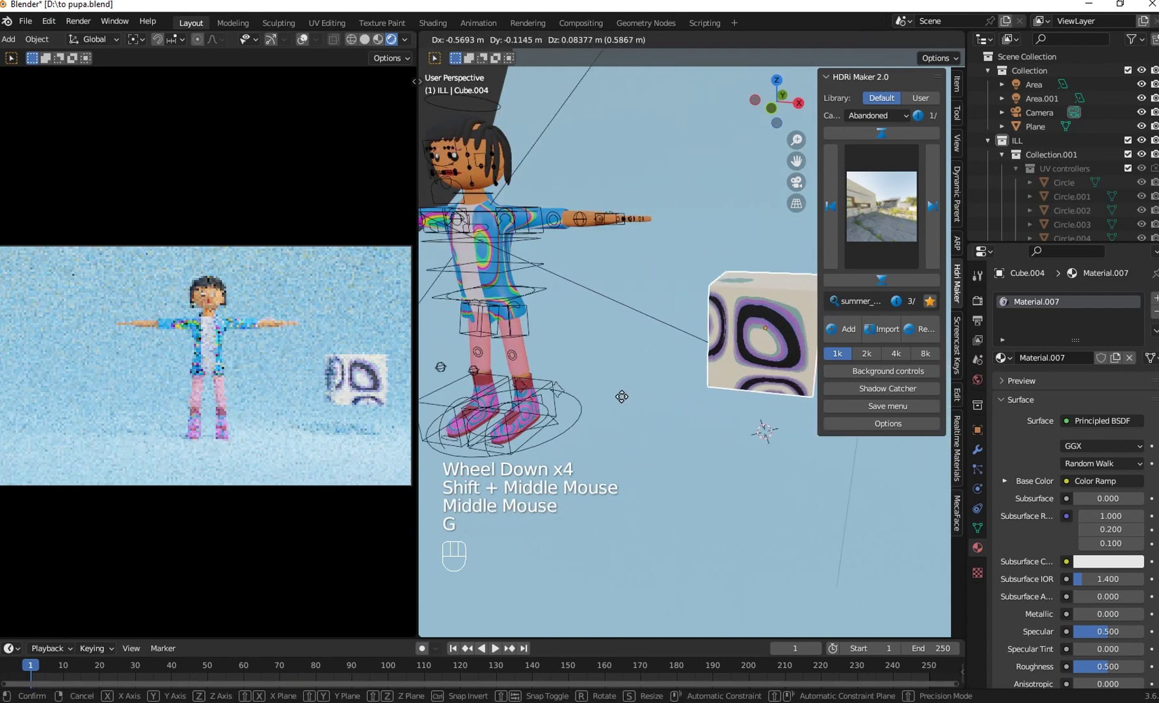
{"action": "left_click", "coordinate": [604, 402]}
{"action": "key", "text": "g"}
{"action": "left_click", "coordinate": [646, 407]}
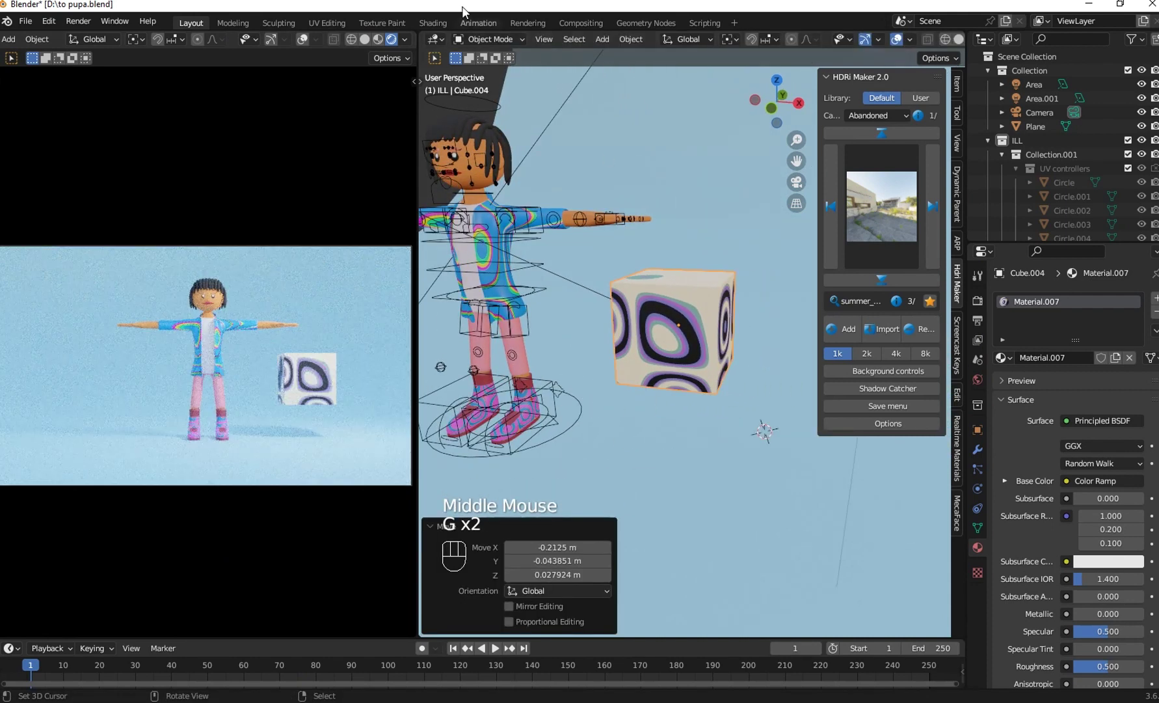
In the cube's material properties, expand the Map Range feeding the Color Ramp and adjust its range values to change the pattern's colours
{"action": "scroll", "coordinate": [299, 340], "scroll_direction": "up", "scroll_amount": 2}
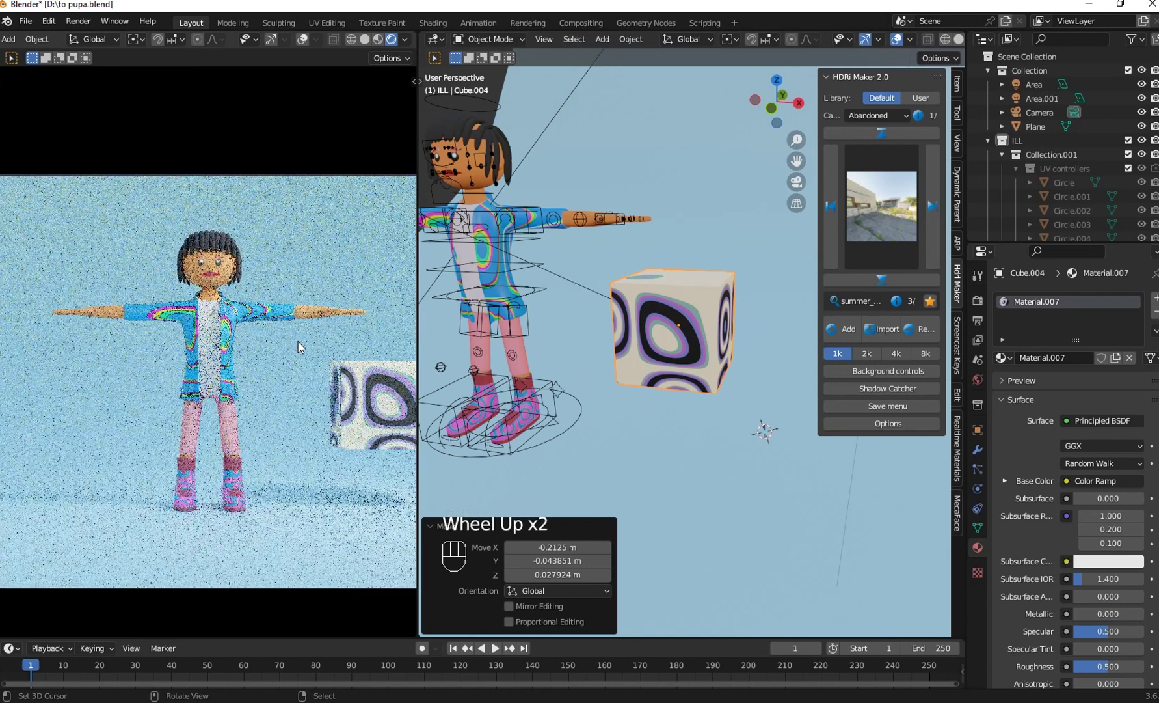
{"action": "scroll", "coordinate": [1108, 499], "scroll_direction": "down", "scroll_amount": 5}
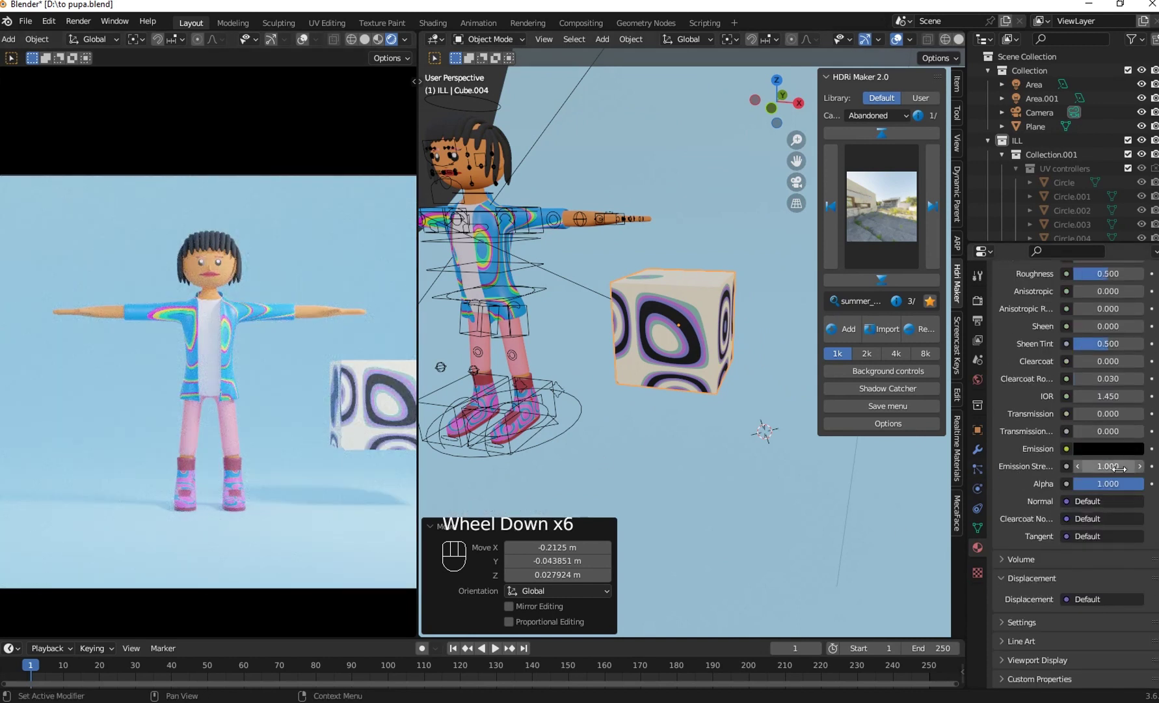
{"action": "scroll", "coordinate": [1036, 379], "scroll_direction": "up", "scroll_amount": 3}
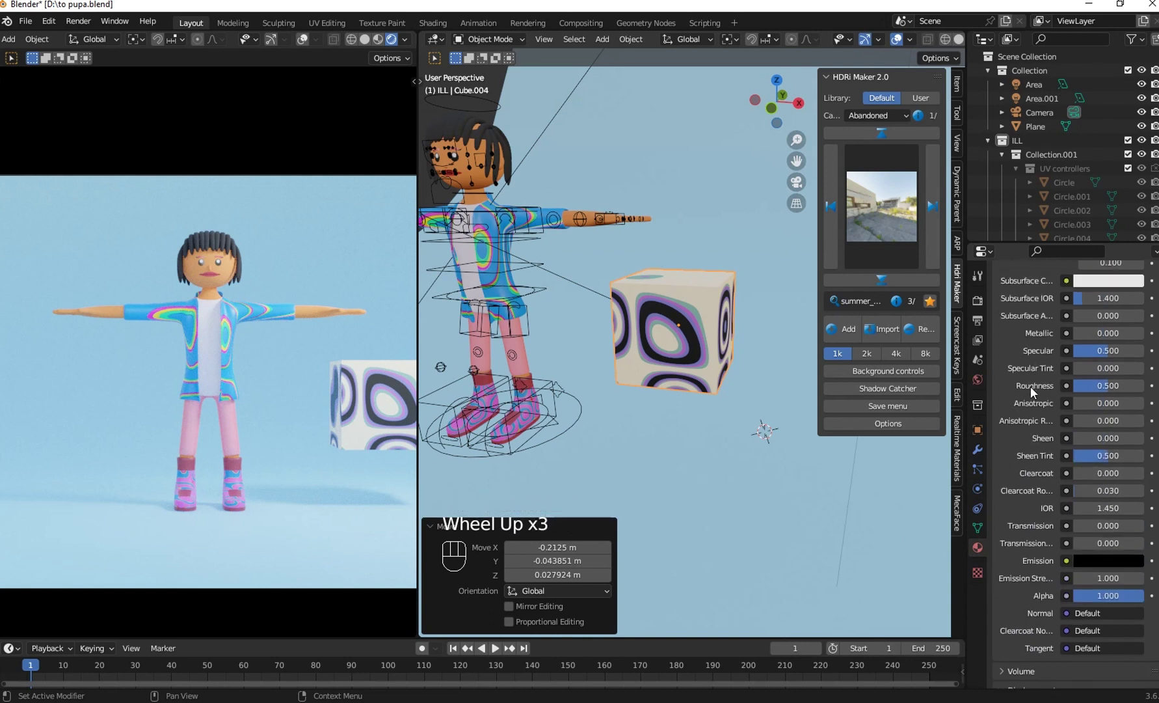
{"action": "scroll", "coordinate": [1036, 307], "scroll_direction": "up", "scroll_amount": 1}
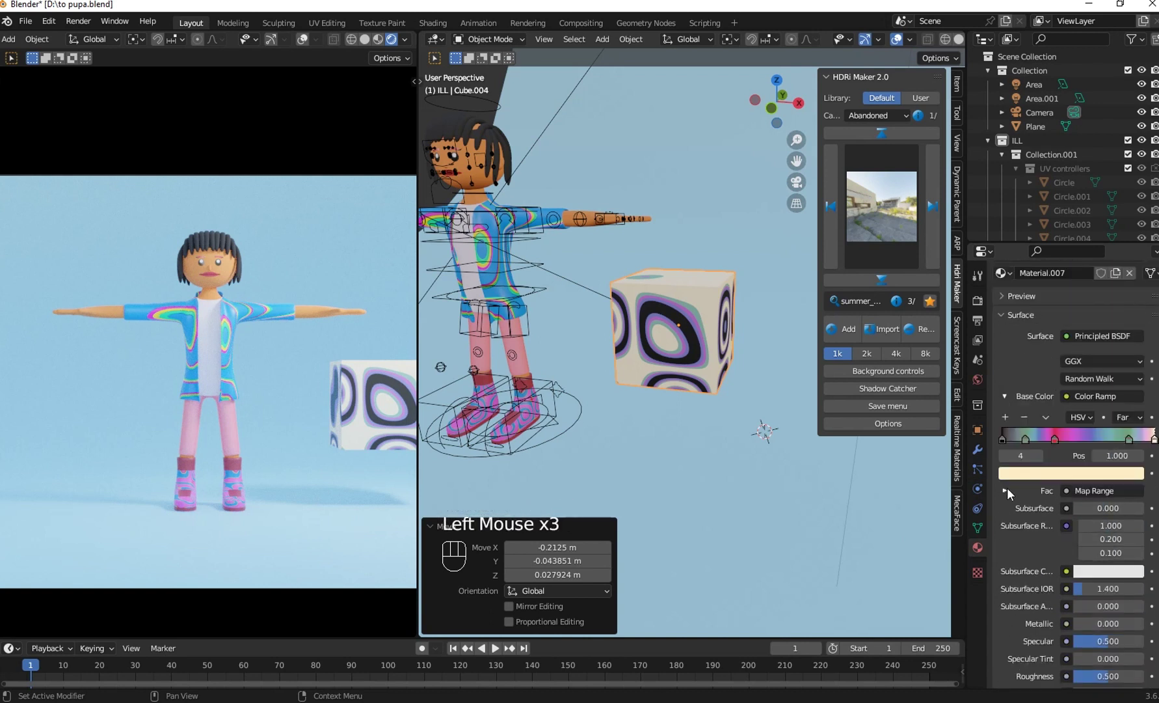
{"action": "left_click", "coordinate": [1069, 440]}
{"action": "left_click", "coordinate": [1005, 490]}
{"action": "left_click_drag", "start_coordinate": [1108, 578], "coordinate": [1132, 596]}
{"action": "left_click_drag", "start_coordinate": [1108, 613], "coordinate": [1136, 613], "text": "shift"}
Expand the rest of the cube's Base Color chain through the Wave Texture, Magic Texture, Mapping and Texture Coordinate inputs to review it
{"action": "scroll", "coordinate": [1108, 466], "scroll_direction": "down", "scroll_amount": 6}
{"action": "left_click", "coordinate": [1005, 337]}
{"action": "left_click", "coordinate": [1004, 427]}
{"action": "left_click", "coordinate": [1004, 498]}
{"action": "left_click", "coordinate": [1006, 532]}
{"action": "left_click", "coordinate": [1006, 567]}
{"action": "scroll", "coordinate": [1009, 544], "scroll_direction": "down", "scroll_amount": 1}
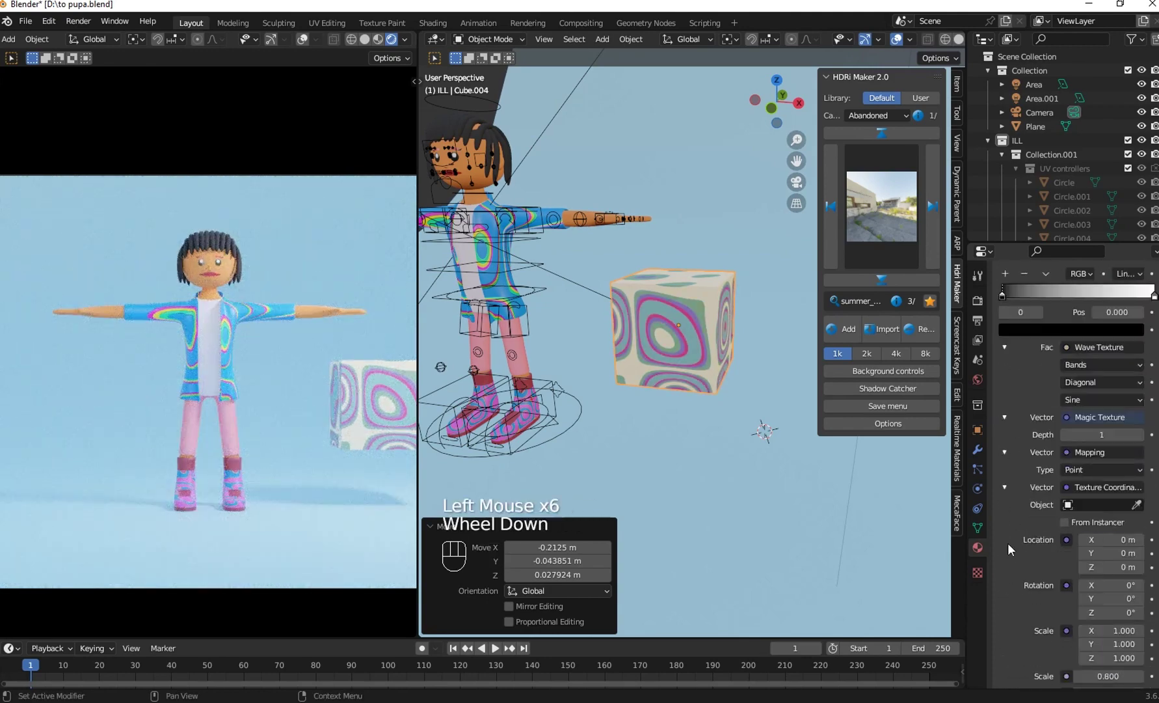
{"action": "scroll", "coordinate": [208, 383], "scroll_direction": "up", "scroll_amount": 2}
Try posing the character by moving its rig controls in the coloured view
{"action": "right_click", "coordinate": [549, 416]}
{"action": "middle_click_drag", "start_coordinate": [521, 234], "coordinate": [551, 215]}
{"action": "right_click", "coordinate": [641, 306]}
{"action": "key", "text": "g"}
{"action": "right_click", "coordinate": [650, 484]}
{"action": "key", "text": "g"}
{"action": "middle_click_drag", "start_coordinate": [657, 319], "coordinate": [689, 319]}
Switch both viewports to solid shading and pose the character with the left foot raised and the left arm lowered
{"action": "left_click", "coordinate": [365, 39]}
{"action": "left_click", "coordinate": [913, 39]}
{"action": "right_click", "coordinate": [698, 485]}
{"action": "key", "text": "g"}
{"action": "right_click", "coordinate": [797, 222]}
{"action": "key", "text": "r"}
{"action": "key", "text": "g"}
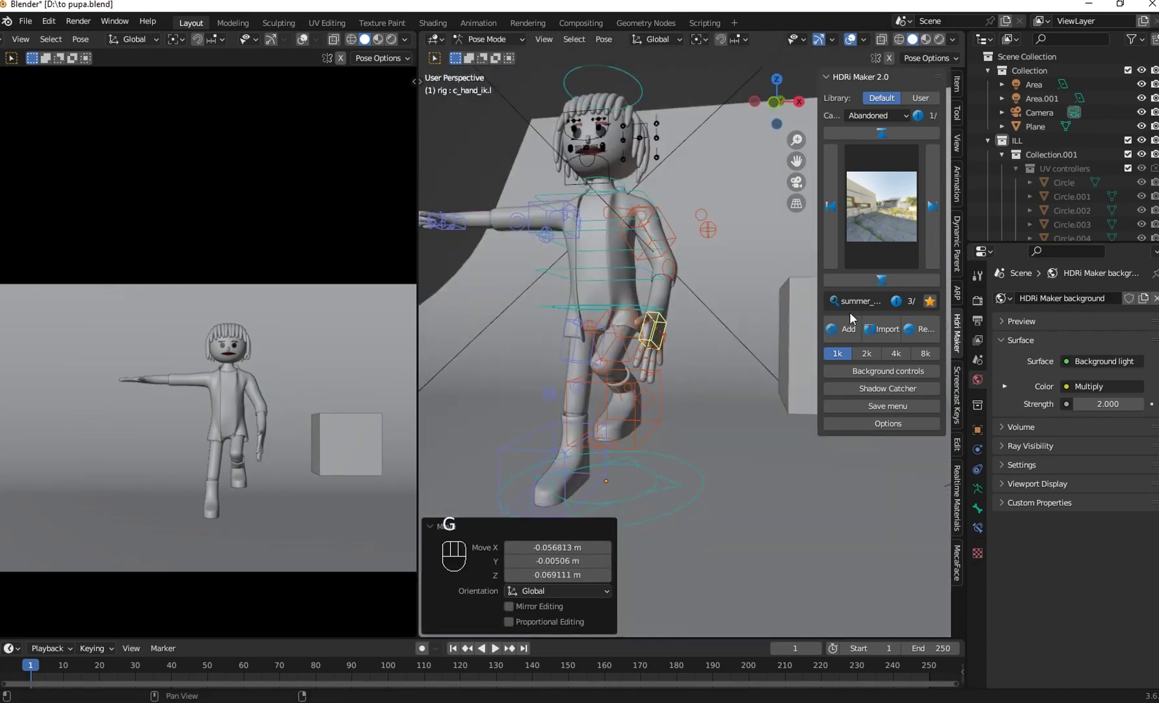
Open the render properties and expand the Curves and Simplify settings
{"action": "left_click", "coordinate": [978, 301]}
{"action": "scroll", "coordinate": [1010, 585], "scroll_direction": "down", "scroll_amount": 3}
{"action": "left_click", "coordinate": [1002, 528]}
{"action": "left_click", "coordinate": [1002, 605]}
Return the camera viewport to rendered shading and move the left hand control to test the arm's pose
{"action": "key", "text": "g"}
{"action": "left_click", "coordinate": [391, 39]}
{"action": "scroll", "coordinate": [305, 300], "scroll_direction": "up", "scroll_amount": 3}
{"action": "key", "text": "g"}
{"action": "key", "text": "g"}
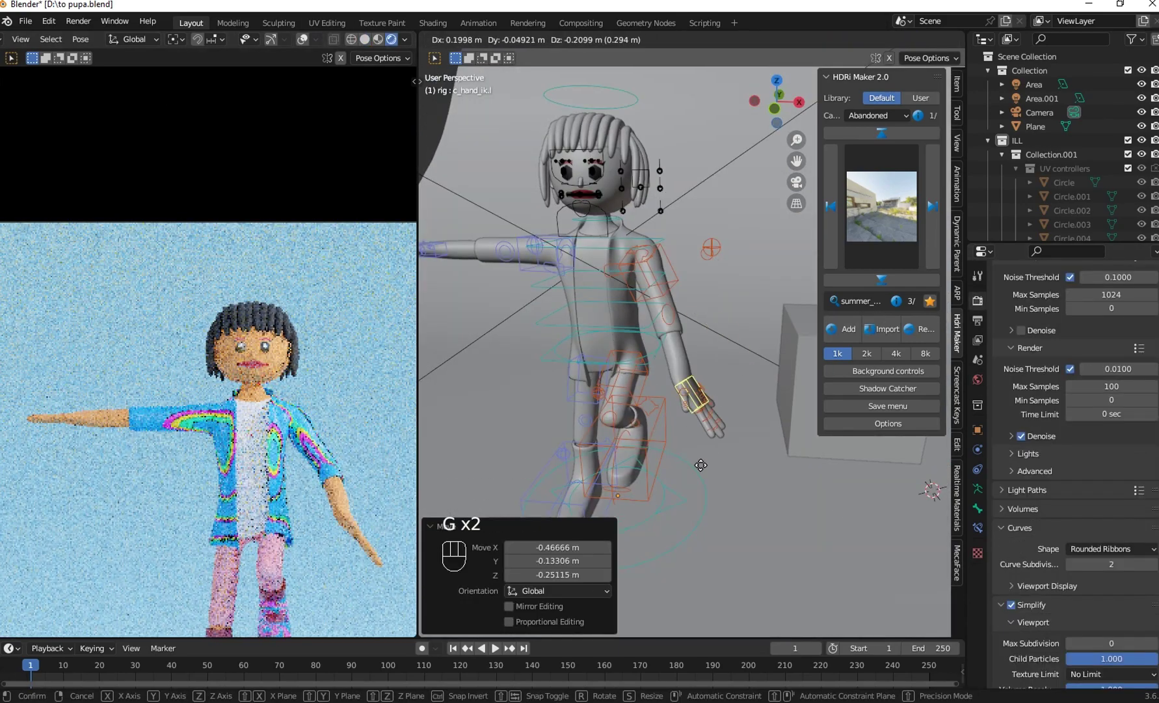
Reposition the rig controls so that the character stands upright on both feet
{"action": "left_click", "coordinate": [487, 39]}
{"action": "key", "text": "g"}
{"action": "right_click", "coordinate": [523, 408]}
{"action": "key", "text": "g"}
{"action": "scroll", "coordinate": [570, 283], "scroll_direction": "up", "scroll_amount": 2}
{"action": "middle_click_drag", "start_coordinate": [650, 312], "coordinate": [619, 326], "text": "shift"}
Move and rotate the left hand control so that the arm hangs straight down beside the body
{"action": "right_click", "coordinate": [719, 315]}
{"action": "key", "text": "g"}
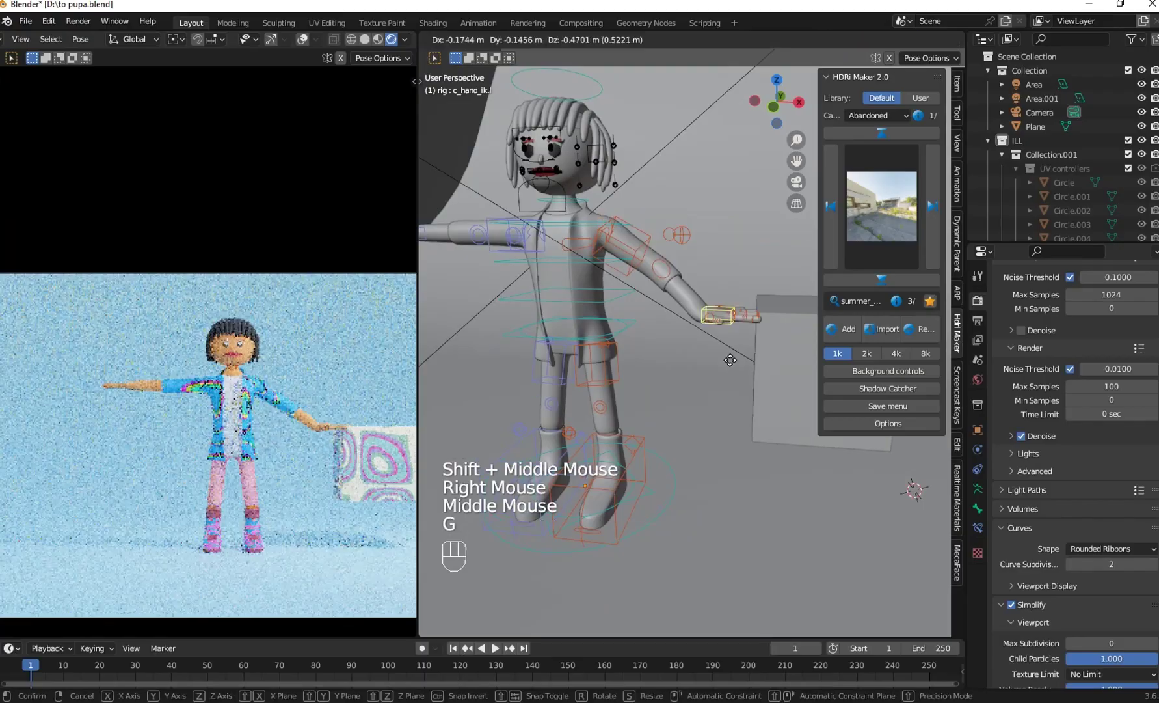
{"action": "left_click", "coordinate": [730, 360]}
{"action": "middle_click_drag", "start_coordinate": [722, 362], "coordinate": [596, 372]}
{"action": "key", "text": "g"}
{"action": "key", "text": "r"}
{"action": "key", "text": "g"}
Select the base controls of the left hand's fingers, change the transform pivot point and rotate them to curl the fingers
{"action": "right_click", "coordinate": [695, 367]}
{"action": "right_click", "coordinate": [635, 388], "text": "shift"}
{"action": "left_click", "coordinate": [694, 40]}
{"action": "key", "text": "r"}
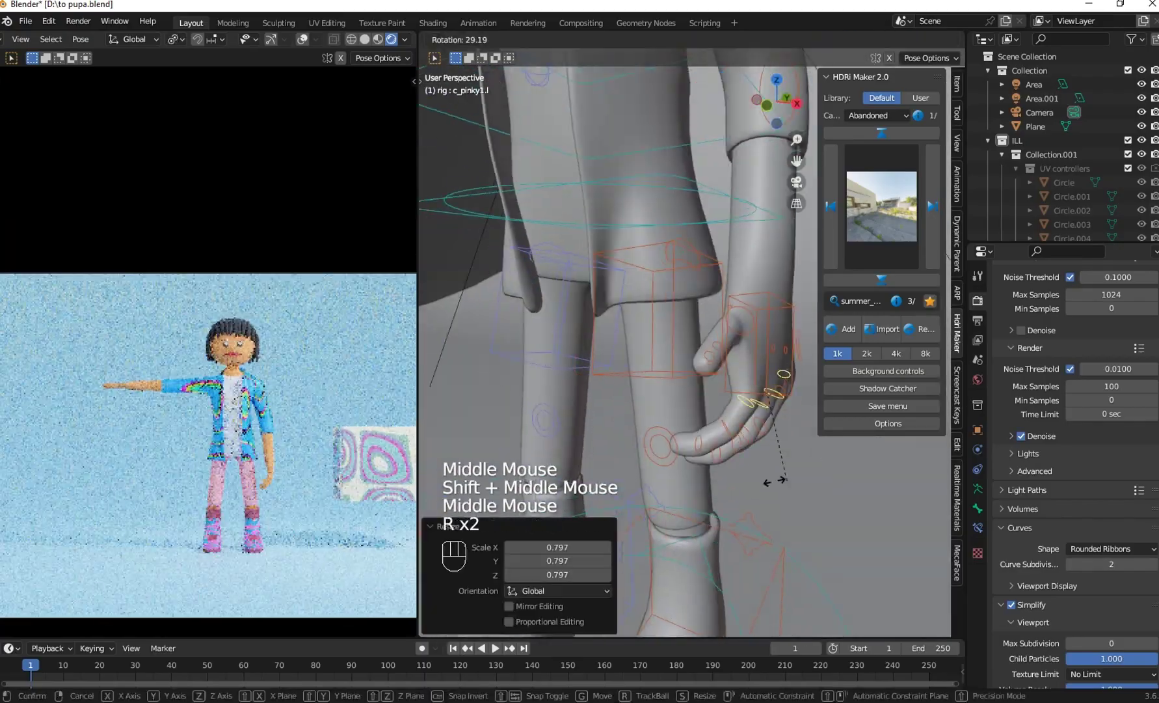
{"action": "left_click", "coordinate": [774, 481]}
{"action": "middle_click_drag", "start_coordinate": [774, 469], "coordinate": [617, 421]}
{"action": "key", "text": "r"}
Rotate the left hand control, including about the Z axis, to turn the hand at the wrist
{"action": "right_click", "coordinate": [604, 369]}
{"action": "middle_click_drag", "start_coordinate": [603, 370], "coordinate": [668, 442]}
{"action": "key", "text": "r"}
{"action": "scroll", "coordinate": [210, 416], "scroll_direction": "up", "scroll_amount": 3}
{"action": "middle_click_drag", "start_coordinate": [210, 416], "coordinate": [147, 418], "text": "shift"}
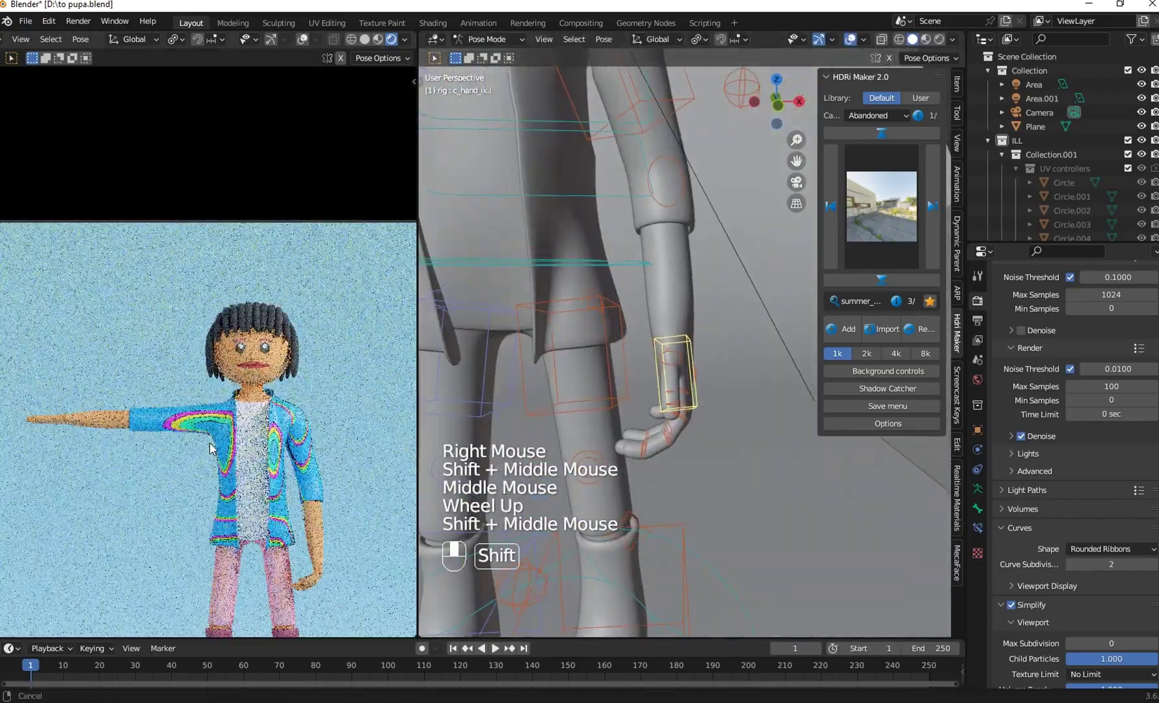
{"action": "key", "text": "r"}
{"action": "key", "text": "z"}
{"action": "middle_click_drag", "start_coordinate": [703, 417], "coordinate": [556, 354]}
{"action": "left_click", "coordinate": [565, 441]}
Move the base control of the left ring finger slightly to adjust the spacing between the fingers
{"action": "scroll", "coordinate": [602, 367], "scroll_direction": "up", "scroll_amount": 4}
{"action": "right_click", "coordinate": [656, 385]}
{"action": "key", "text": "g"}
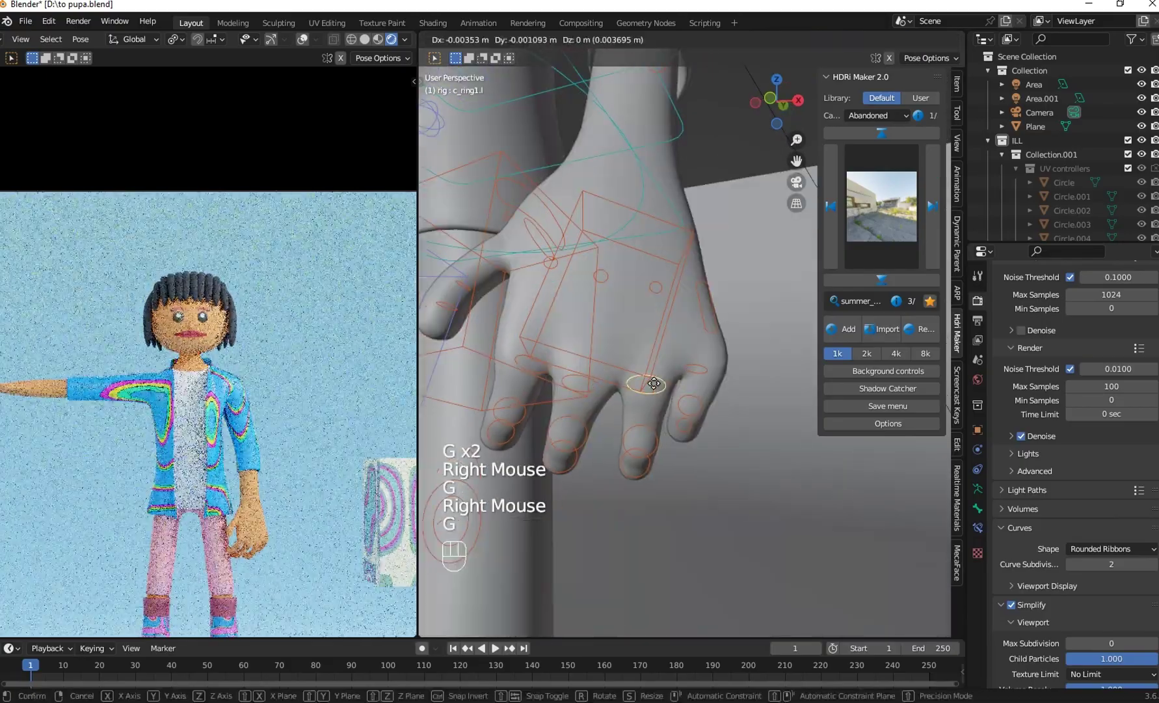